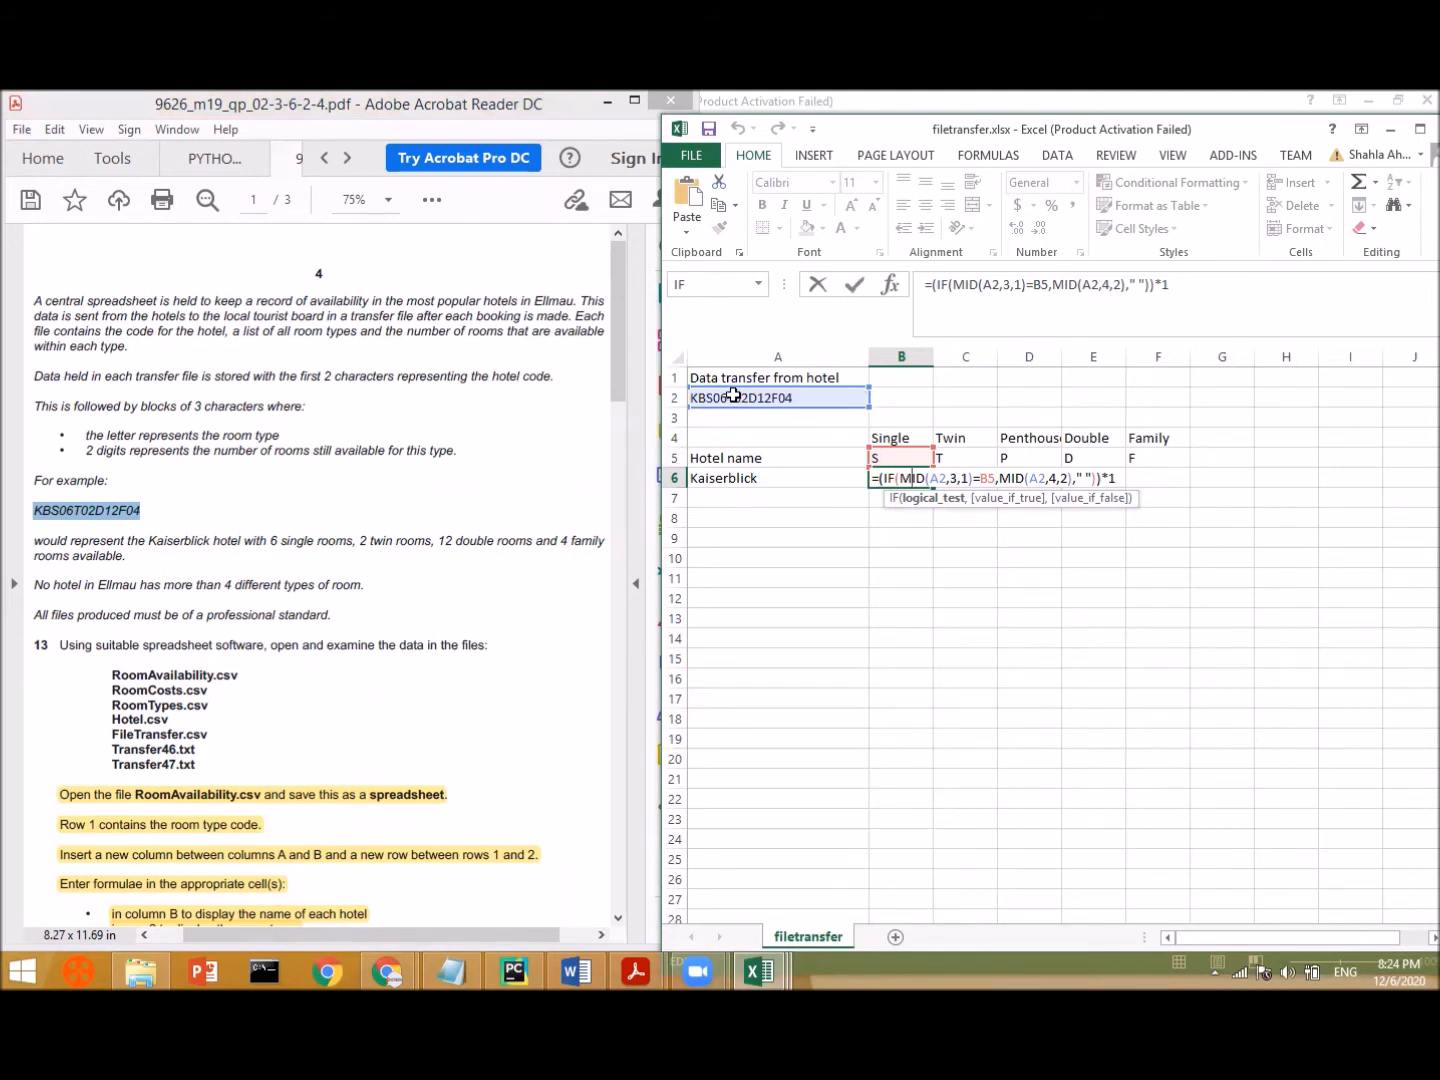
- Commit the formula in cell B6 for the number of single rooms
key(Return)
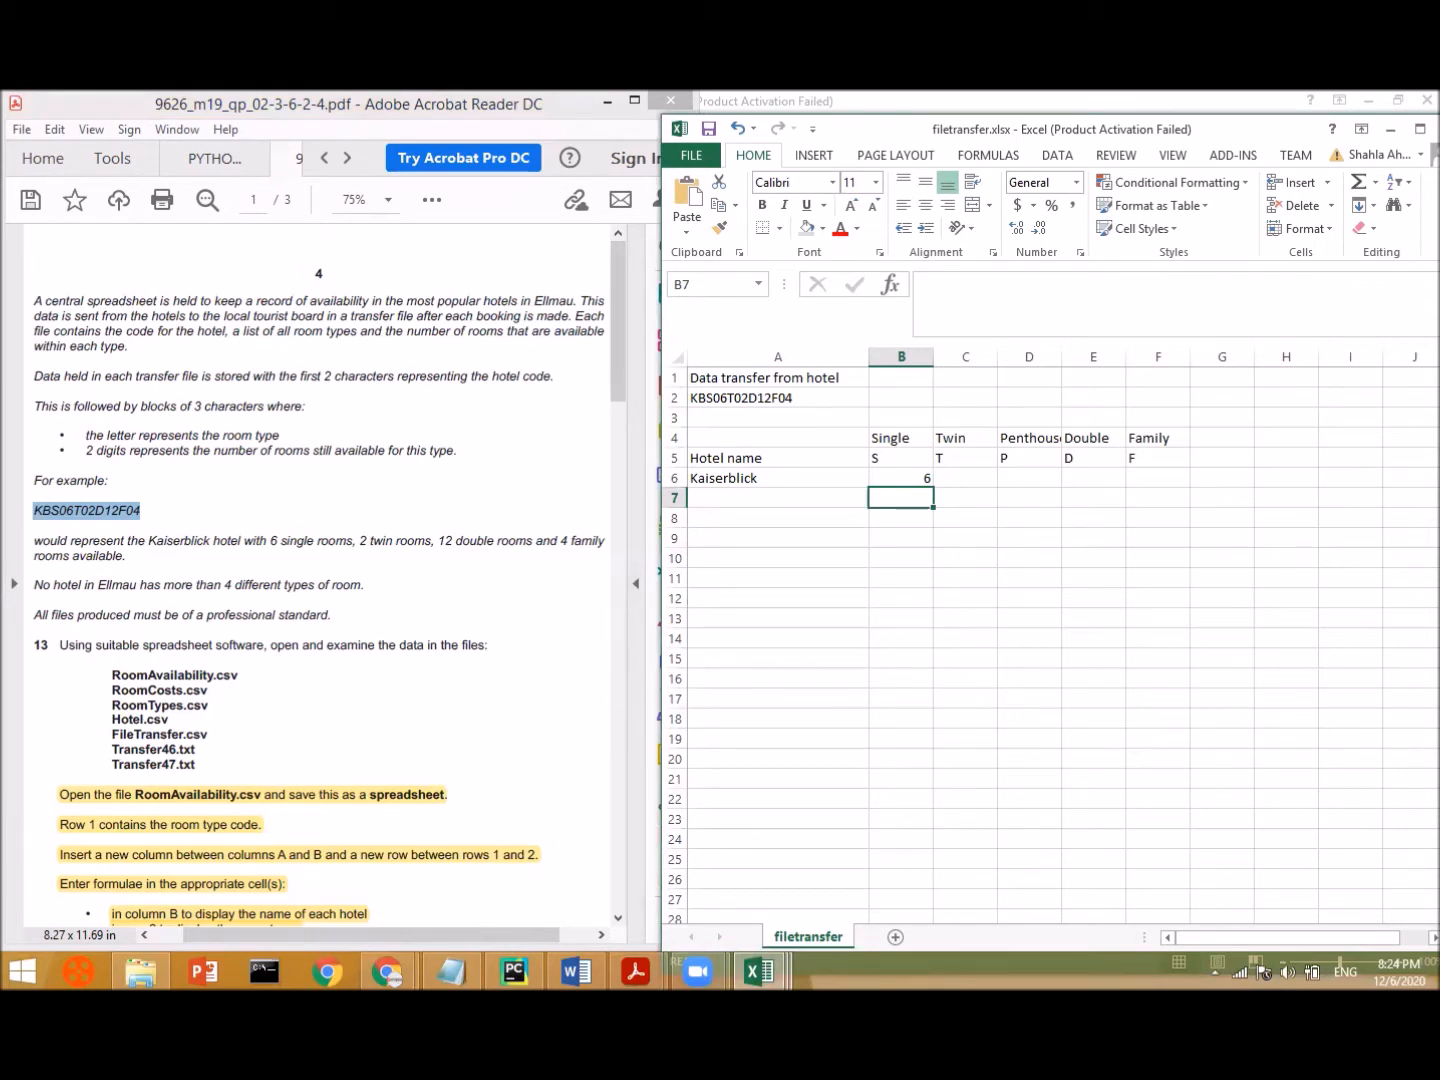
- Open transfer46.txt from the Term exam sources folder and copy its transfer code ATD11F06
click(141, 970)
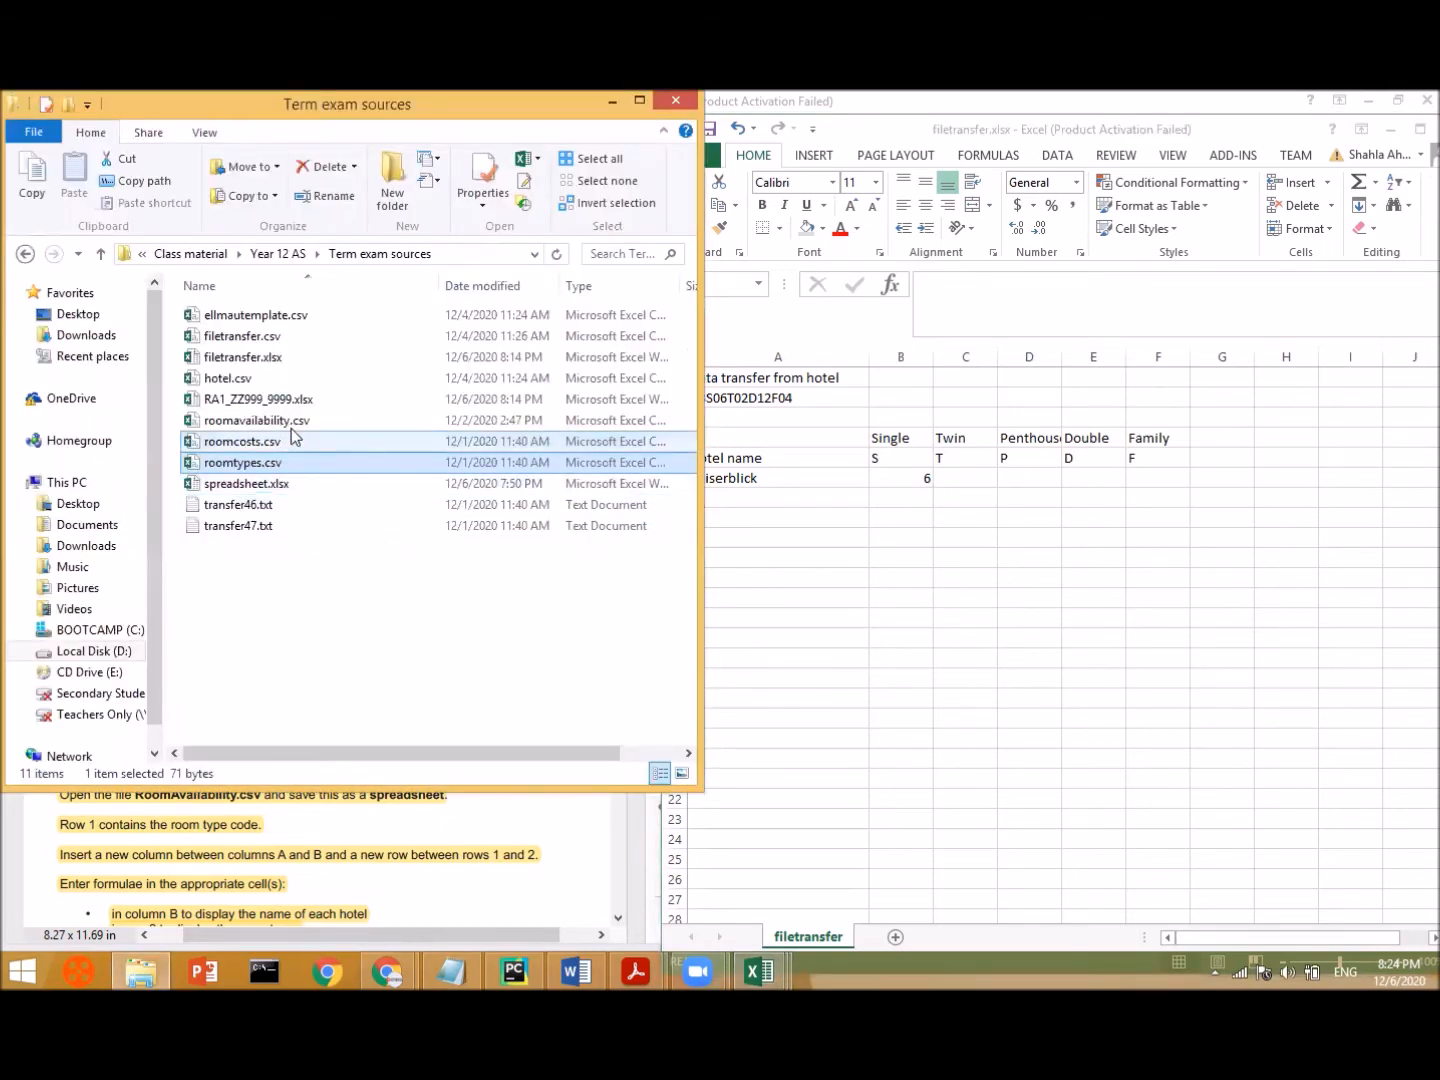
double_click(277, 505)
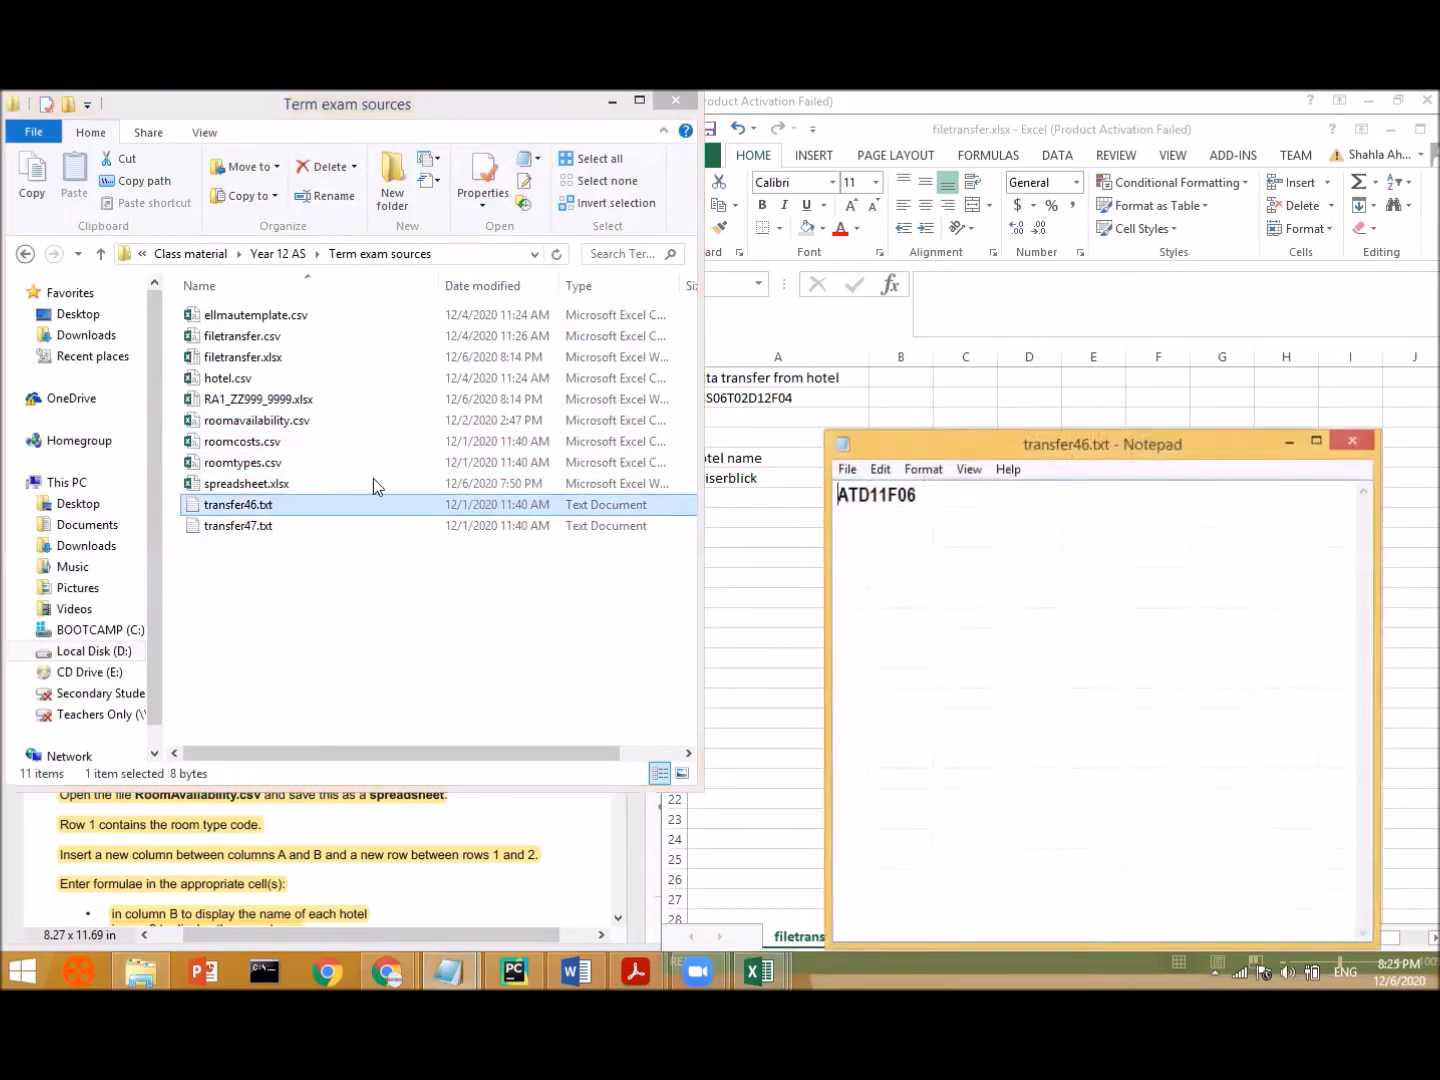
click(914, 495)
drag(915, 495, 831, 495)
key(ctrl+c)
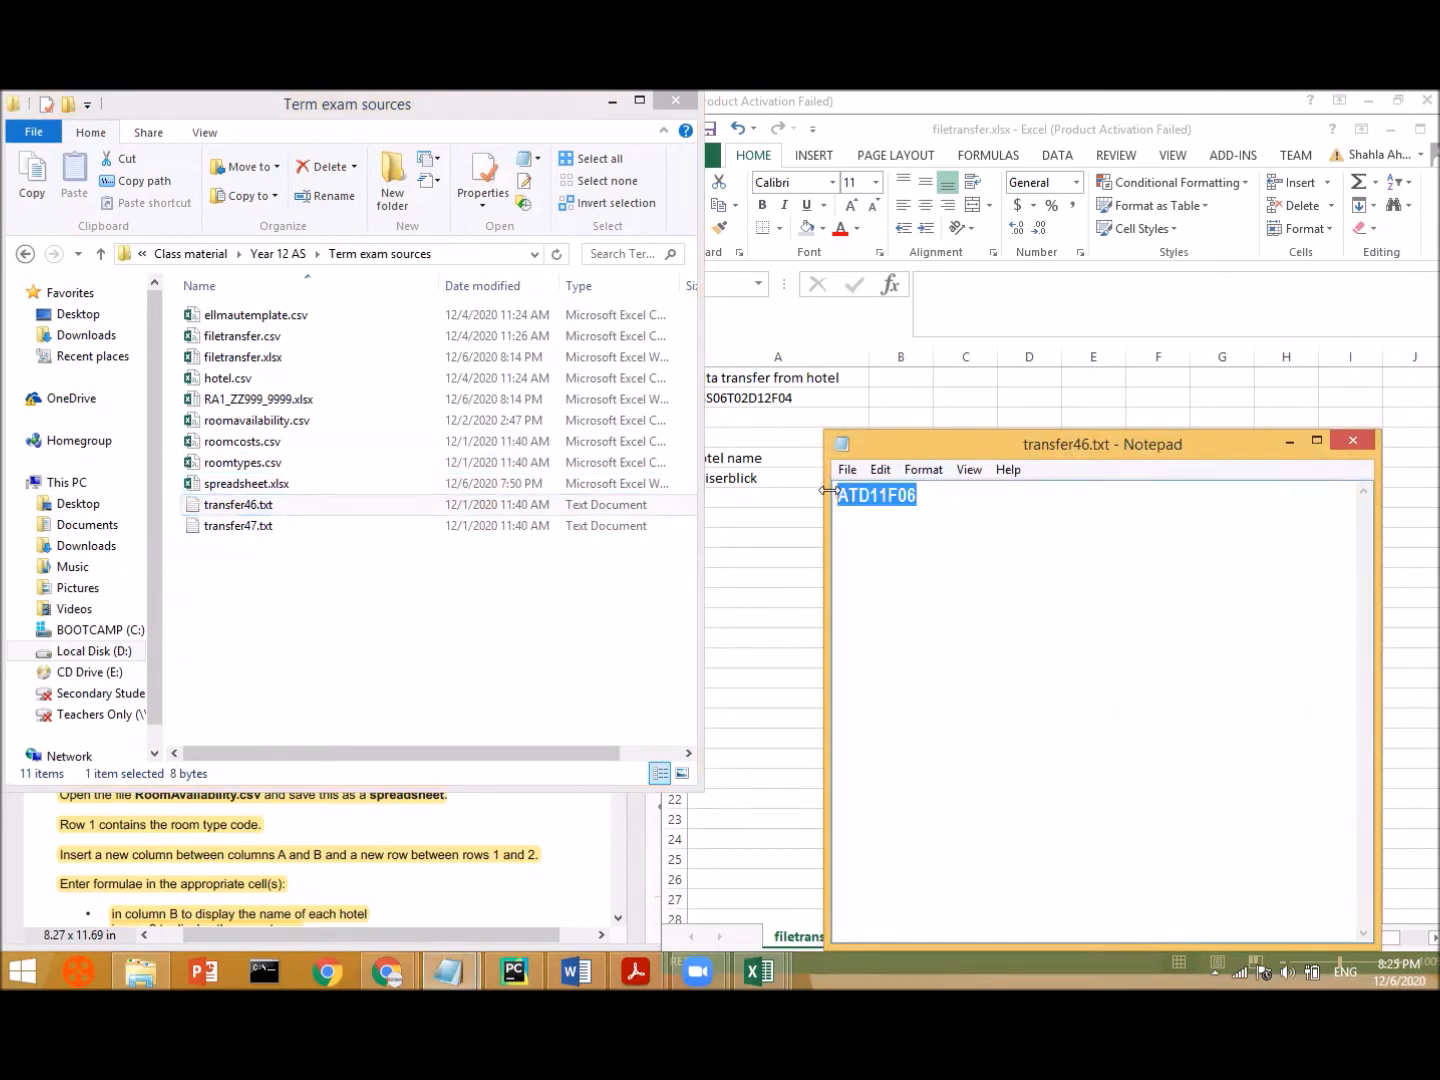
- Switch to the filetransfer workbook and replace the code in cell A2 with the copied ATD11F06
click(789, 448)
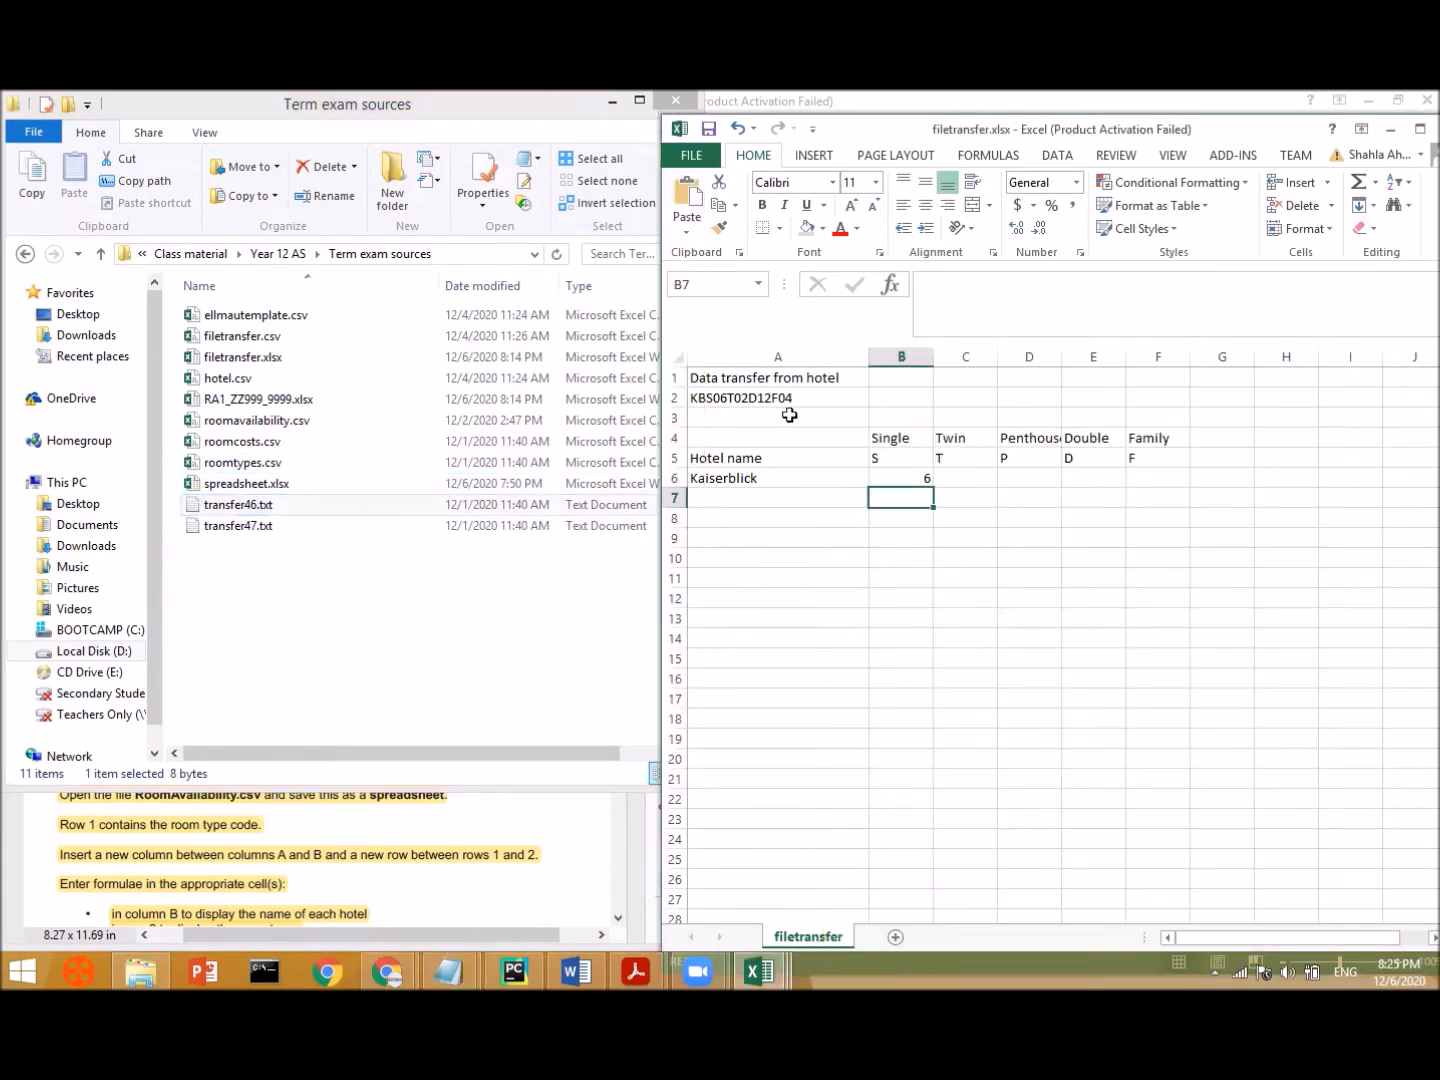
double_click(787, 398)
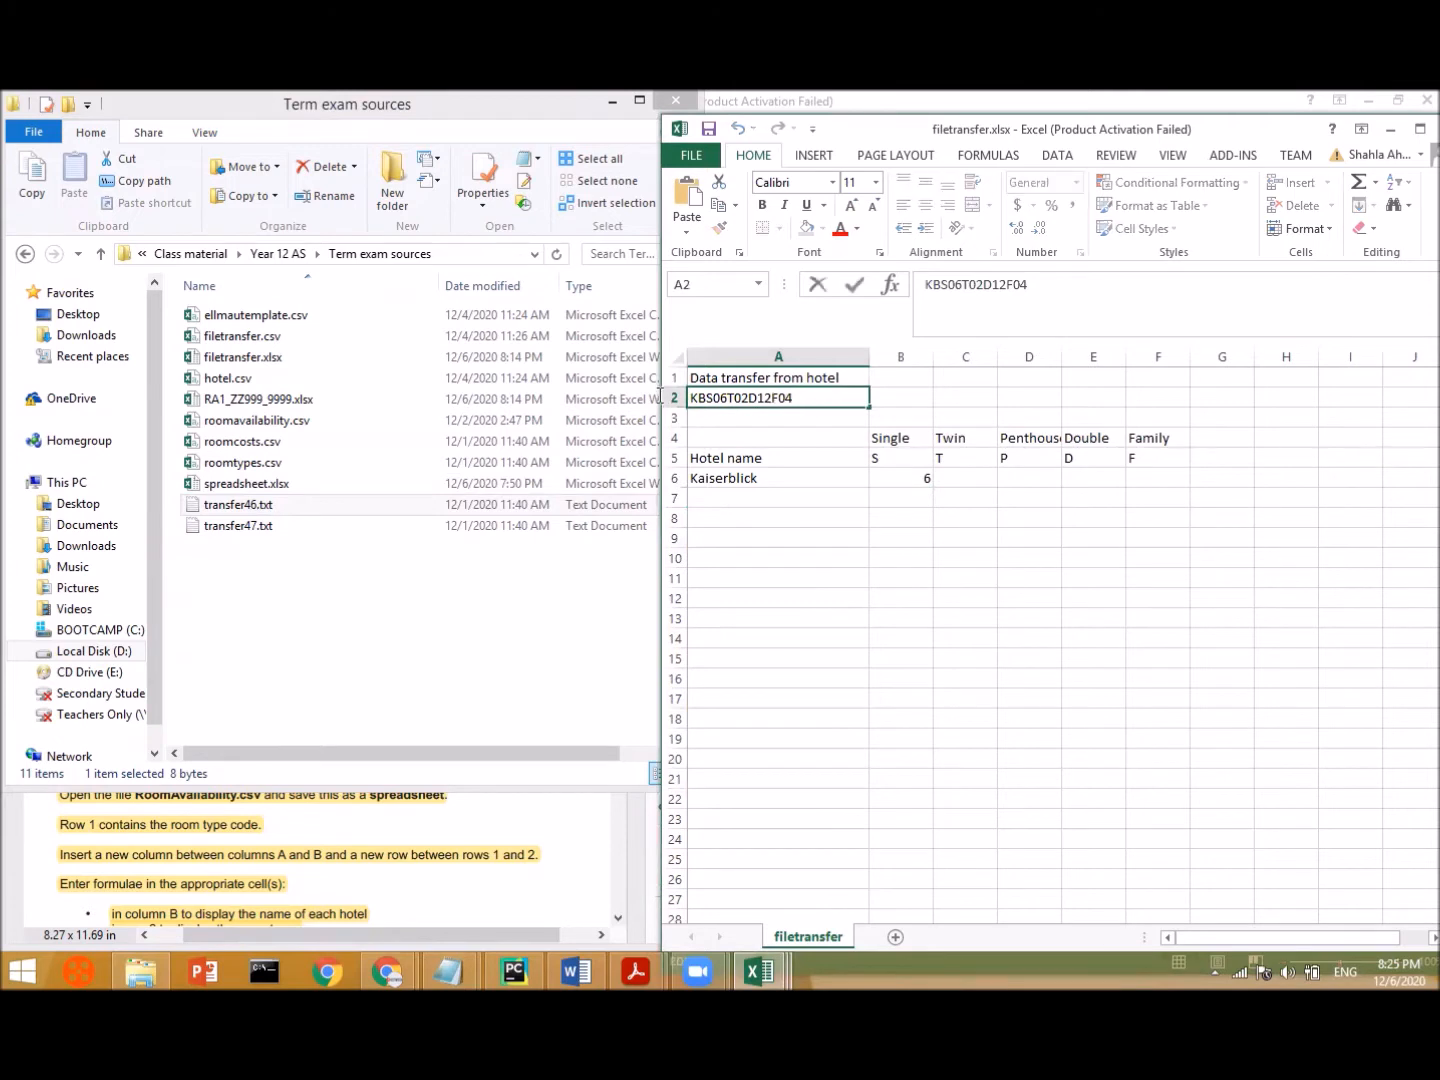
key(shift+Home)
key(ctrl+v)
key(Return)
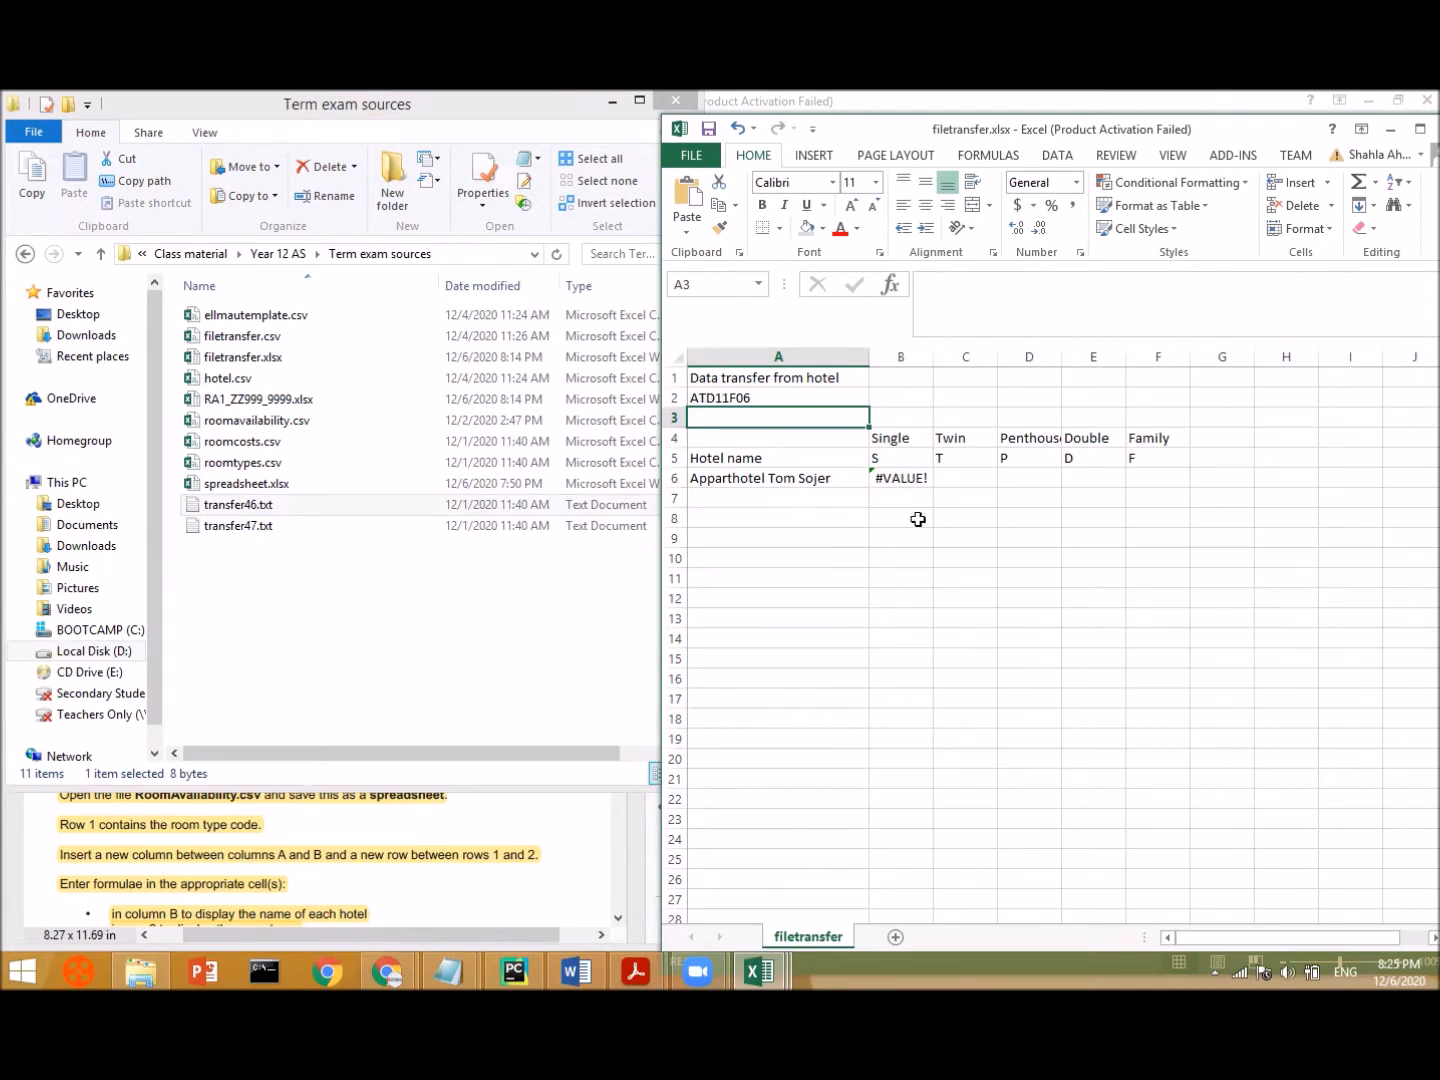
- Check the formula in B6, and restore the transfer code KBS06T02D12F04 in cell A2
click(921, 479)
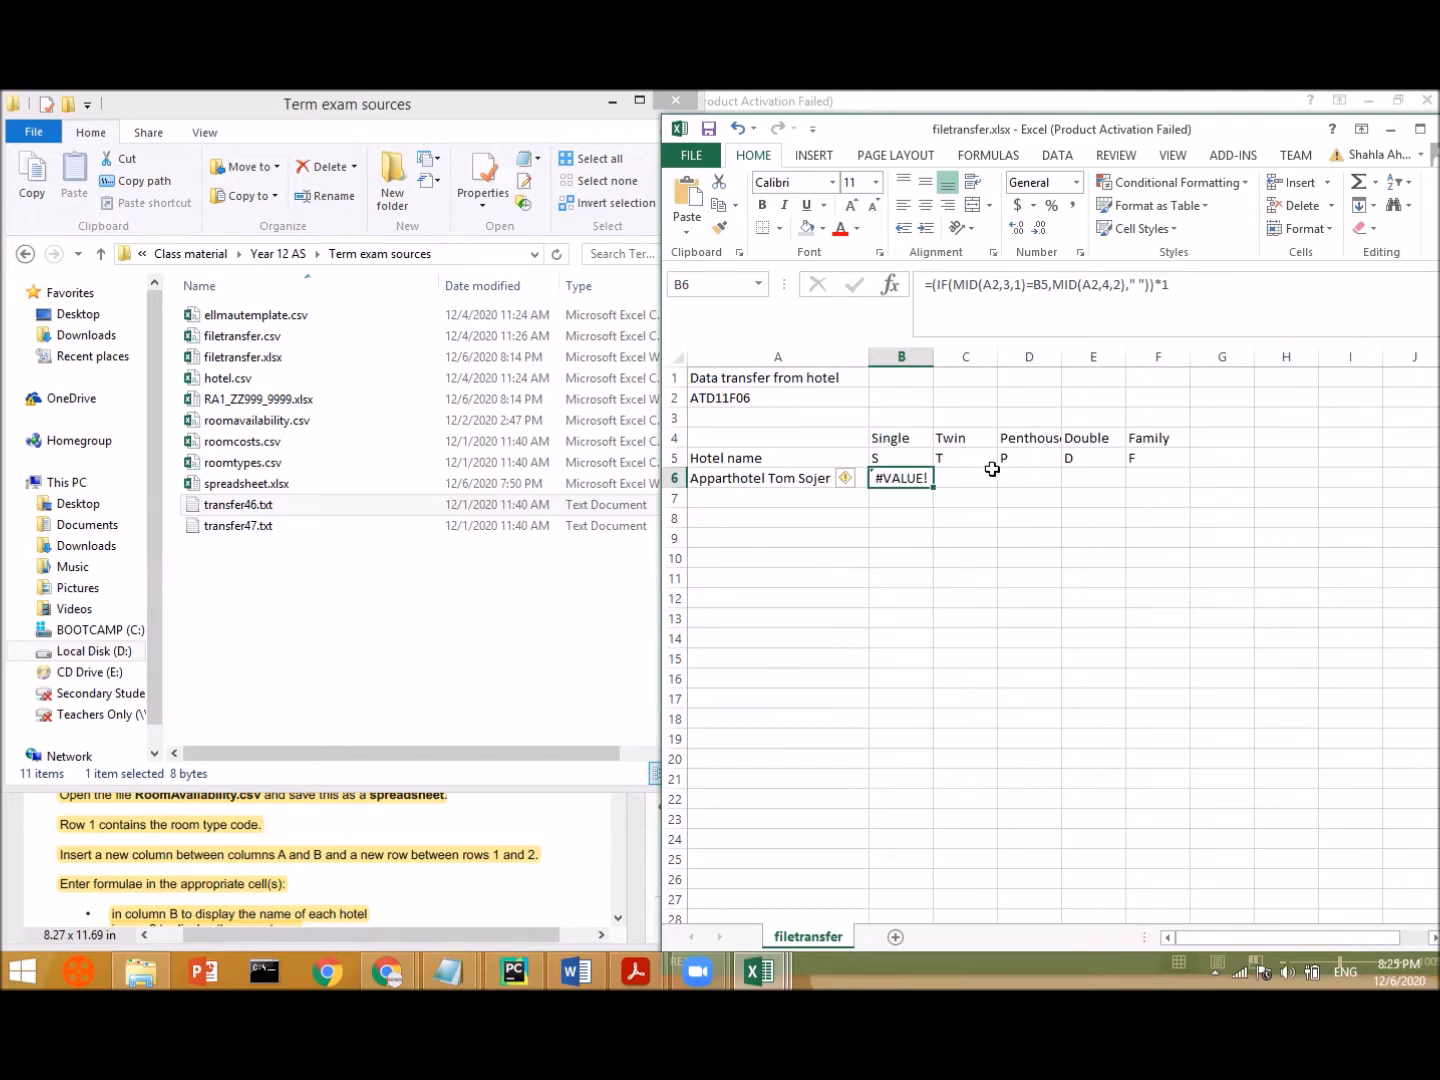
click(758, 401)
text(KBS06T02D12F04)
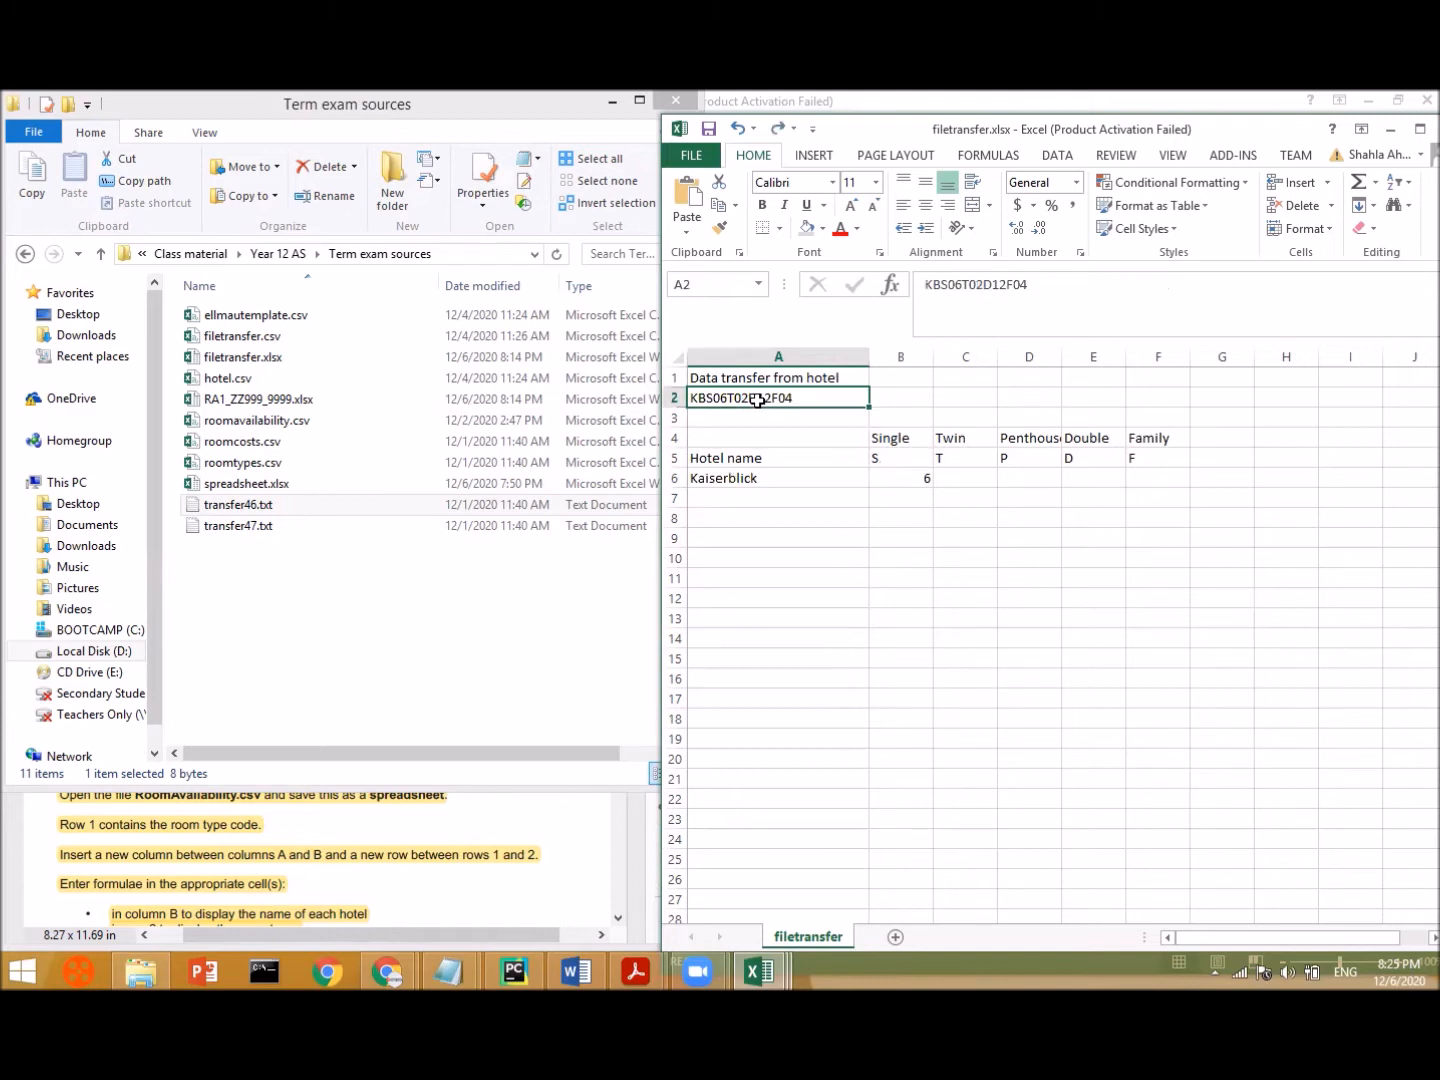
- Replace the value-if-false part of the B6 formula with a nested if(Mid(A2,6,1)=B5,Mid(A2,7,2), for the second room block
click(918, 477)
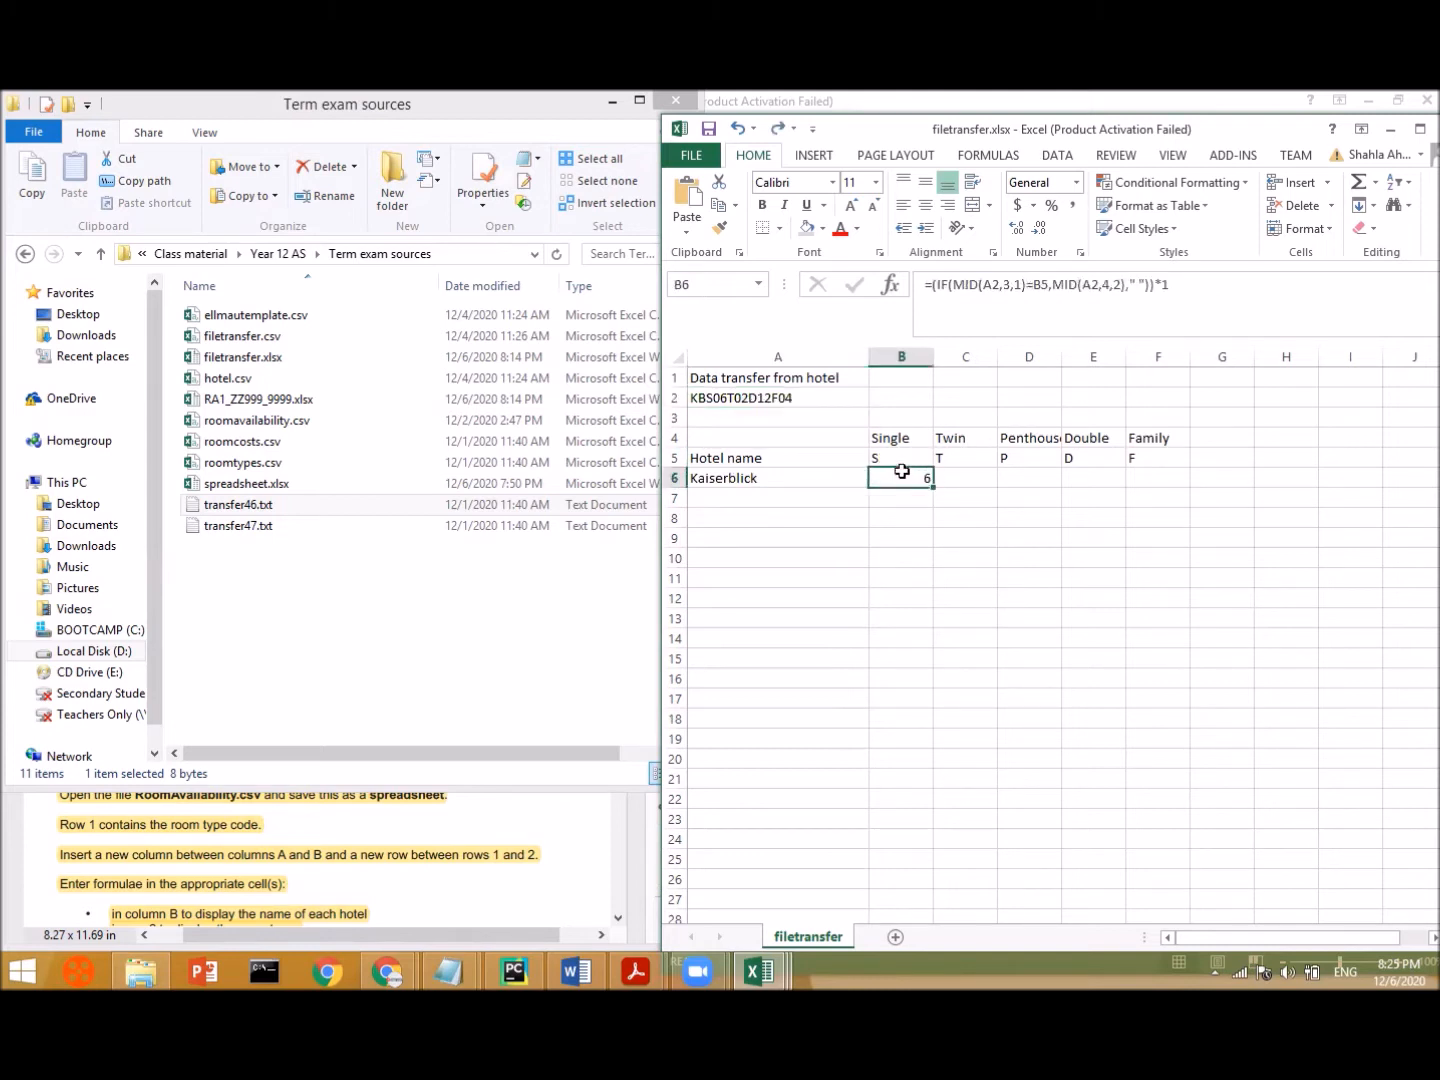
double_click(903, 475)
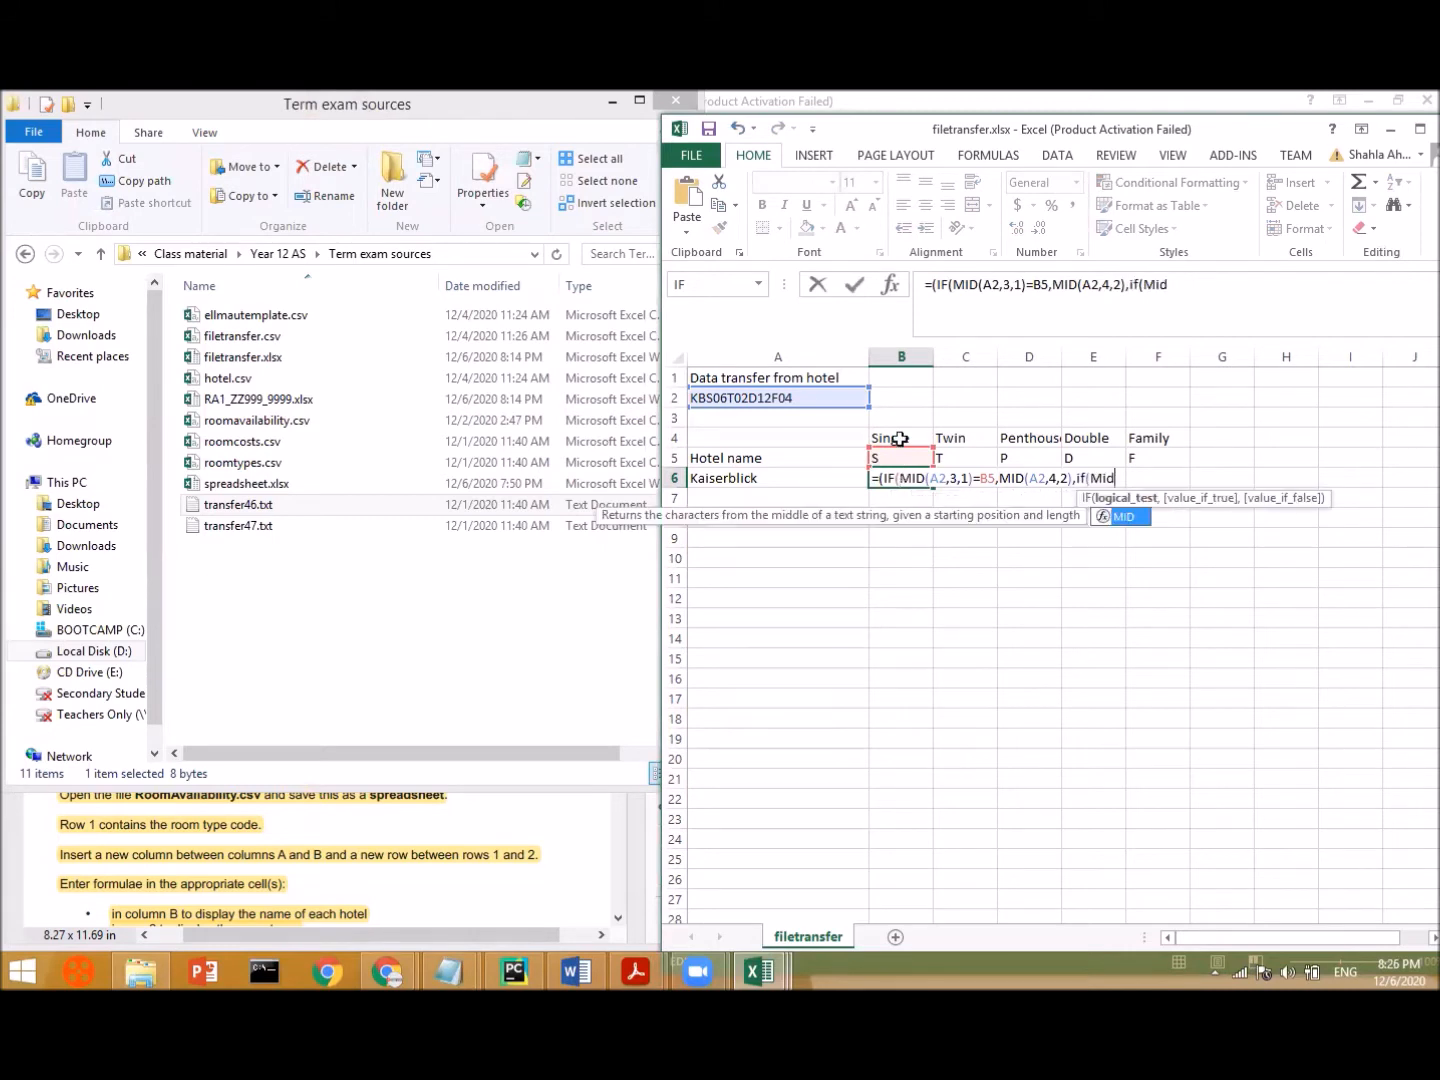
text((Mid()
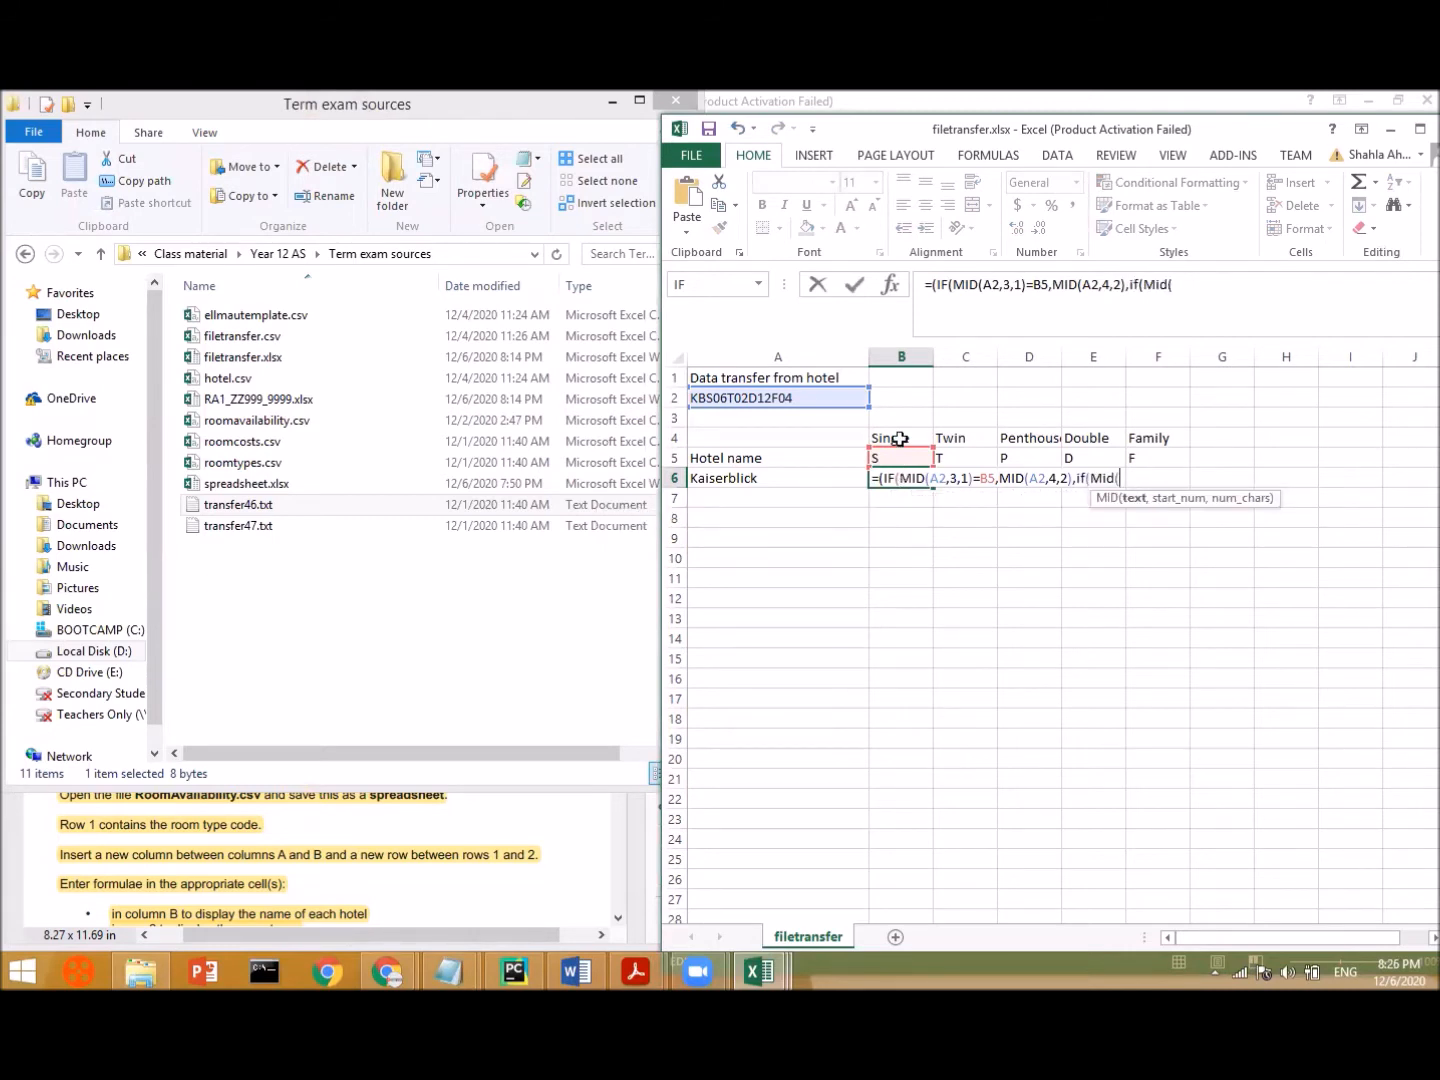
text(A)
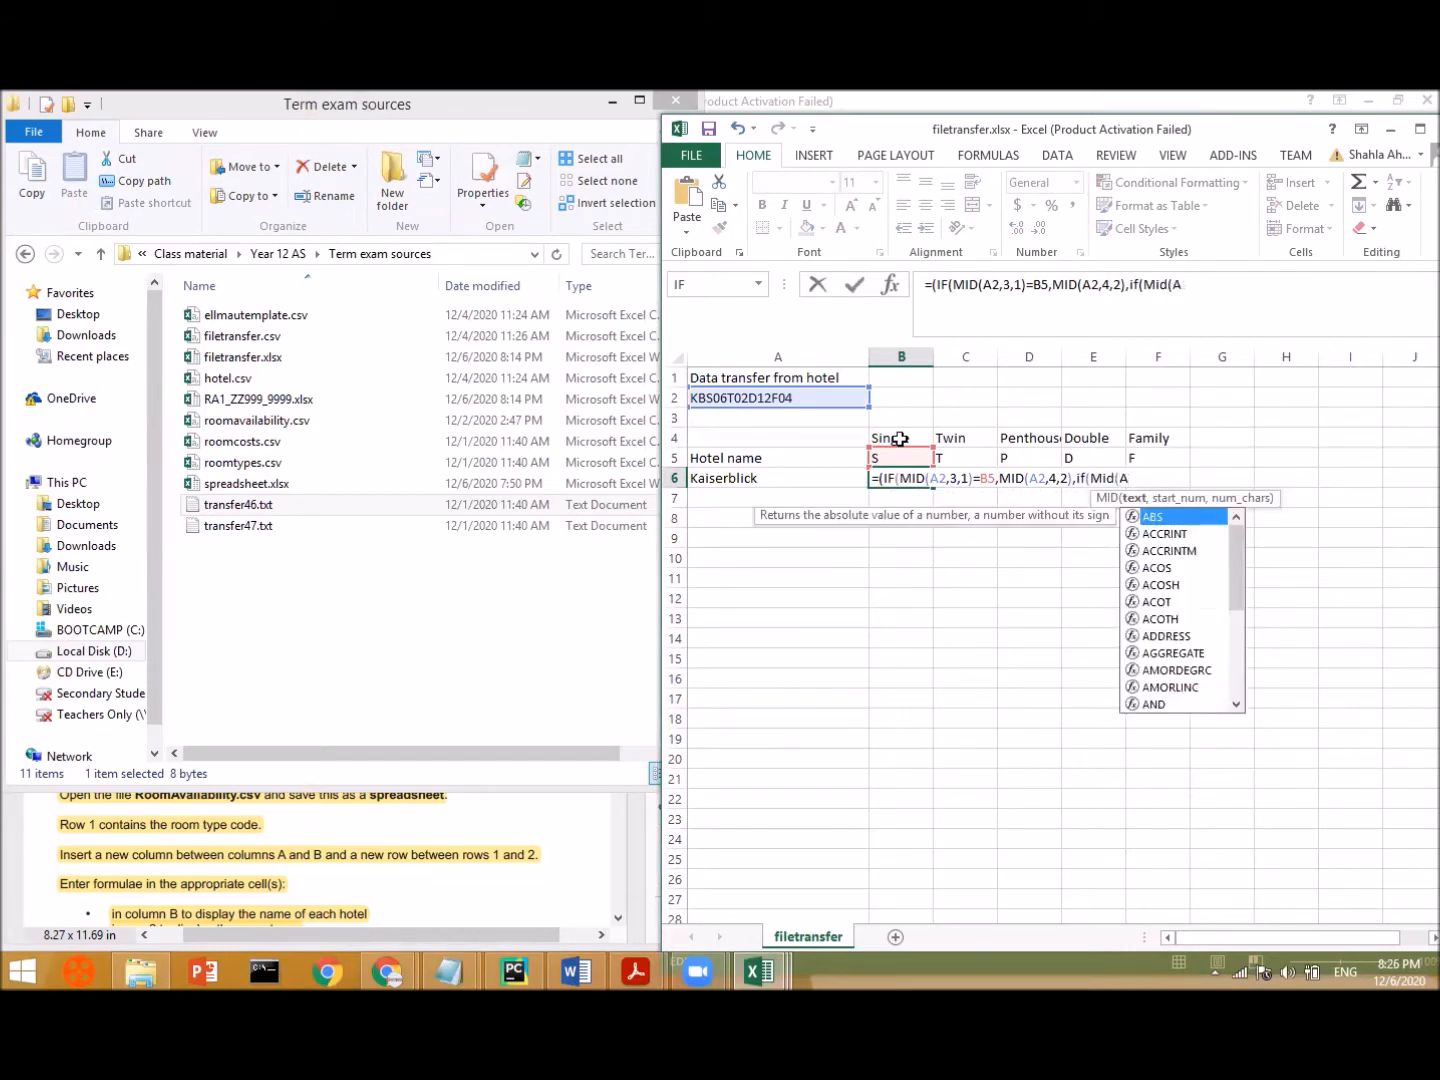
text(2,)
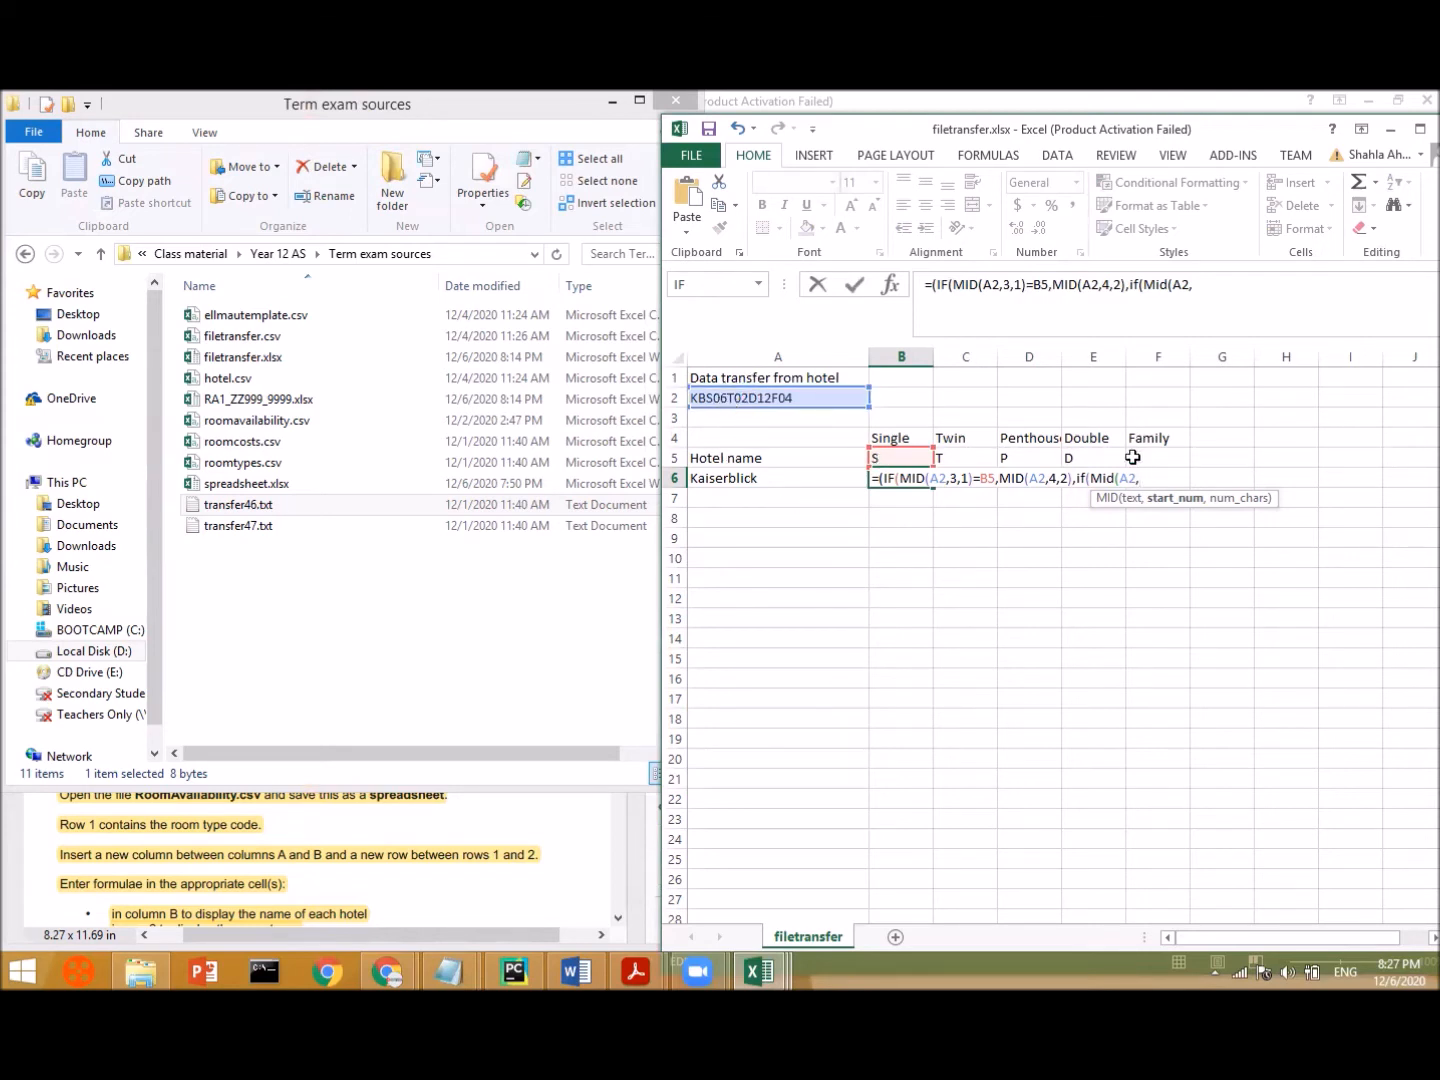
text(6,1)=)
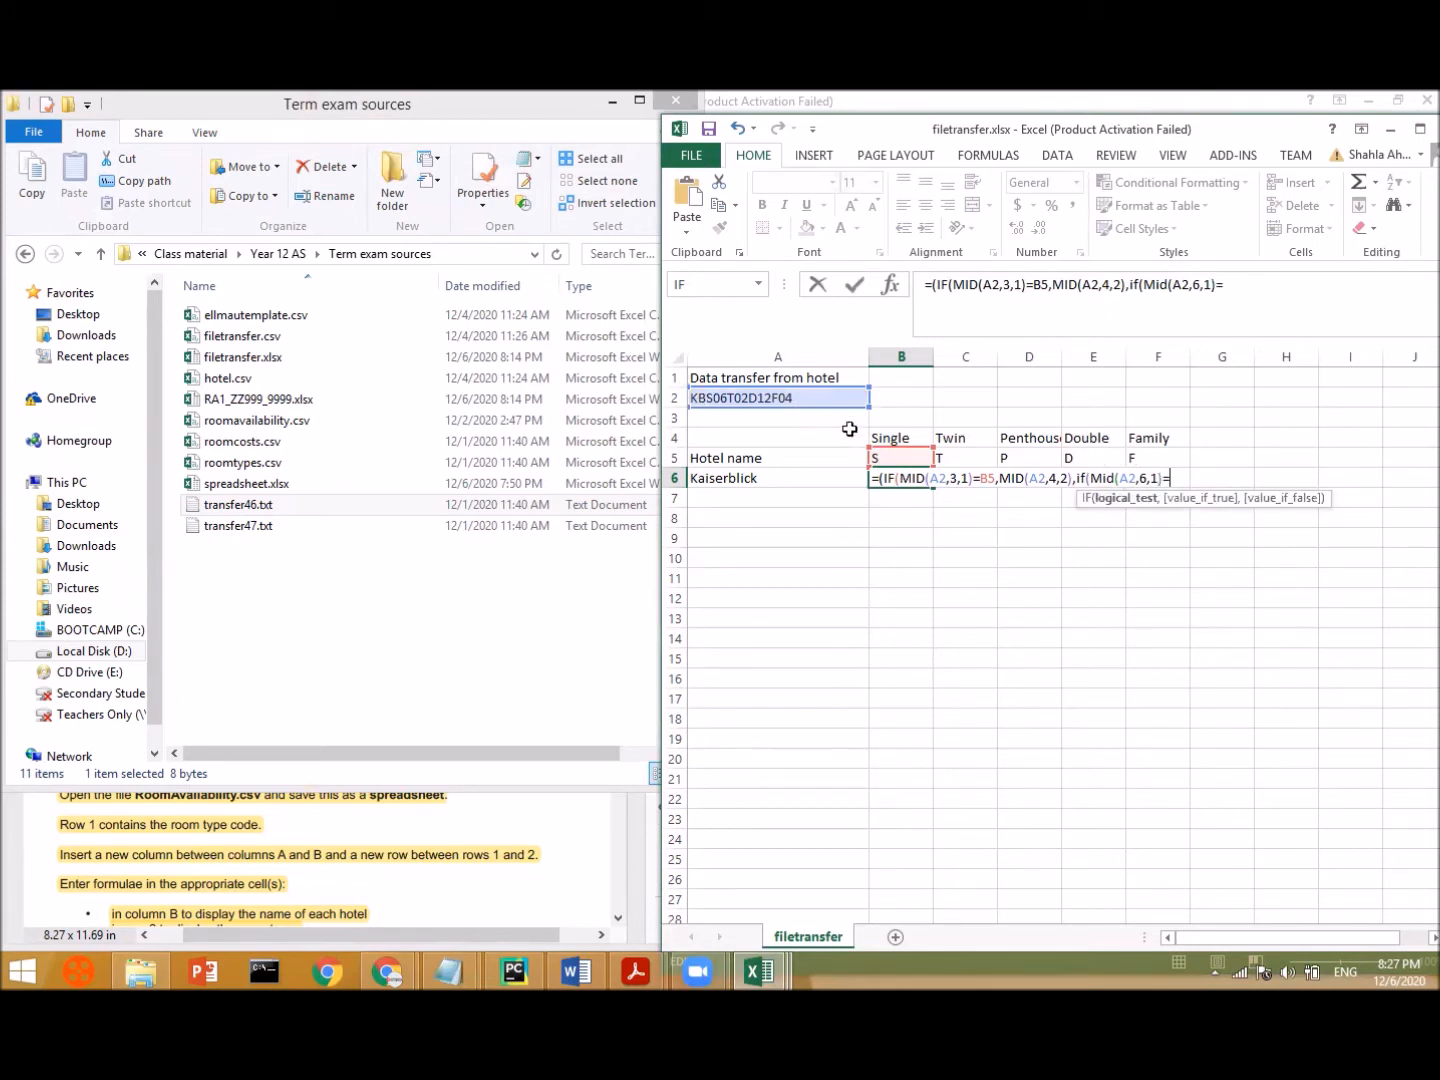
text(B5,)
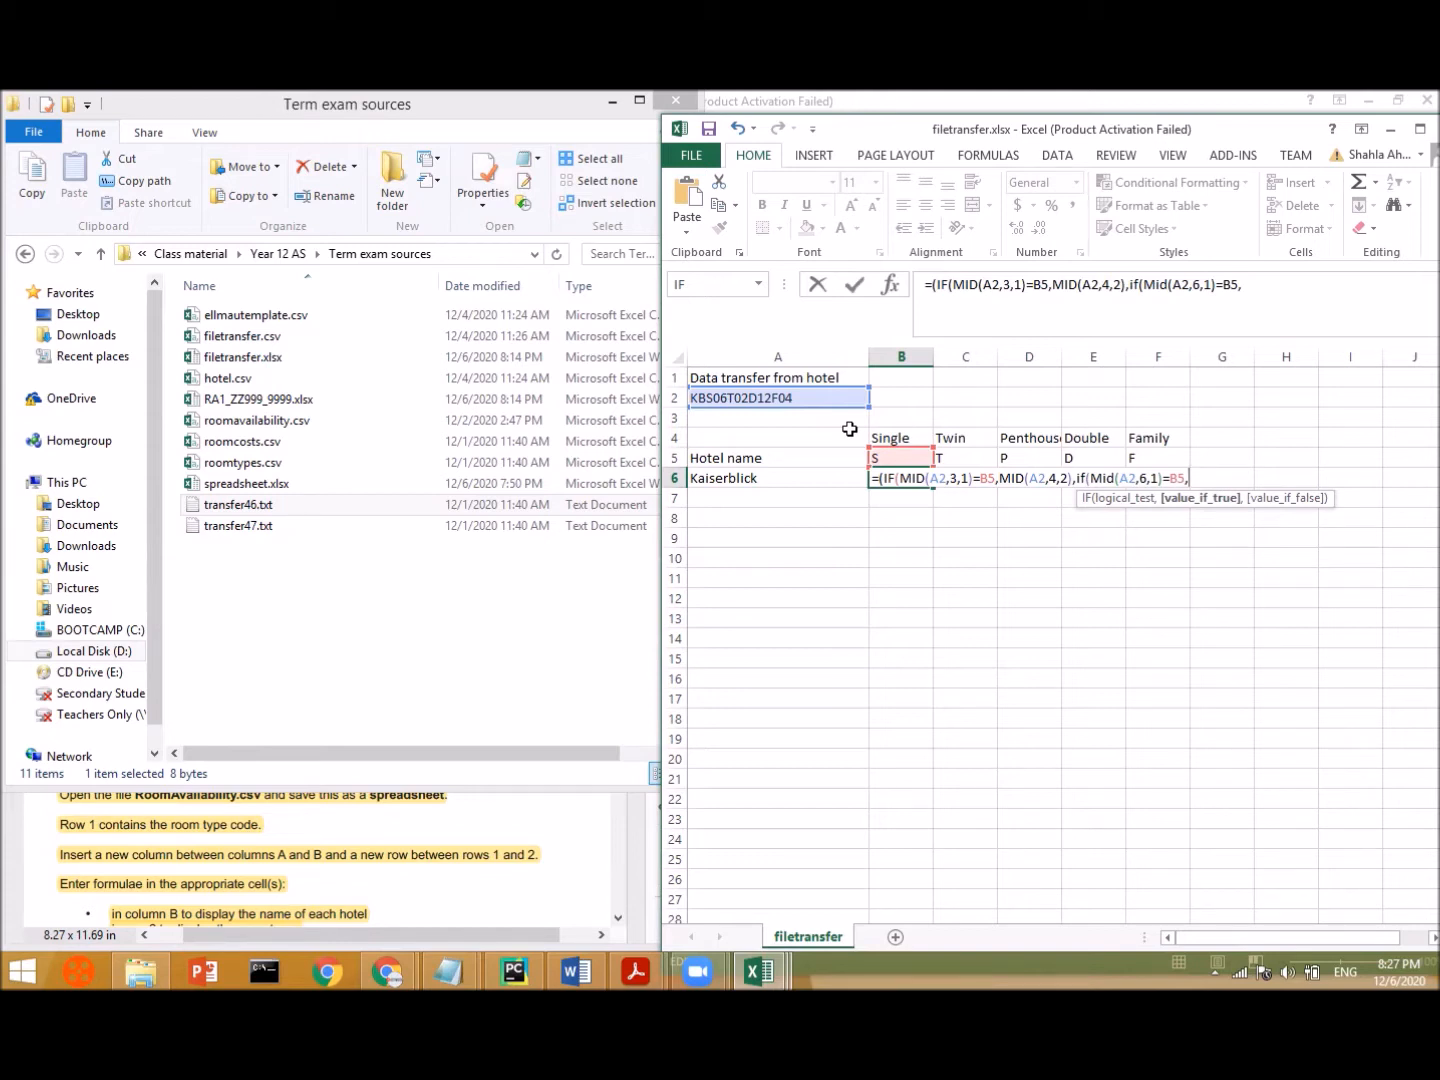
text(Mid()
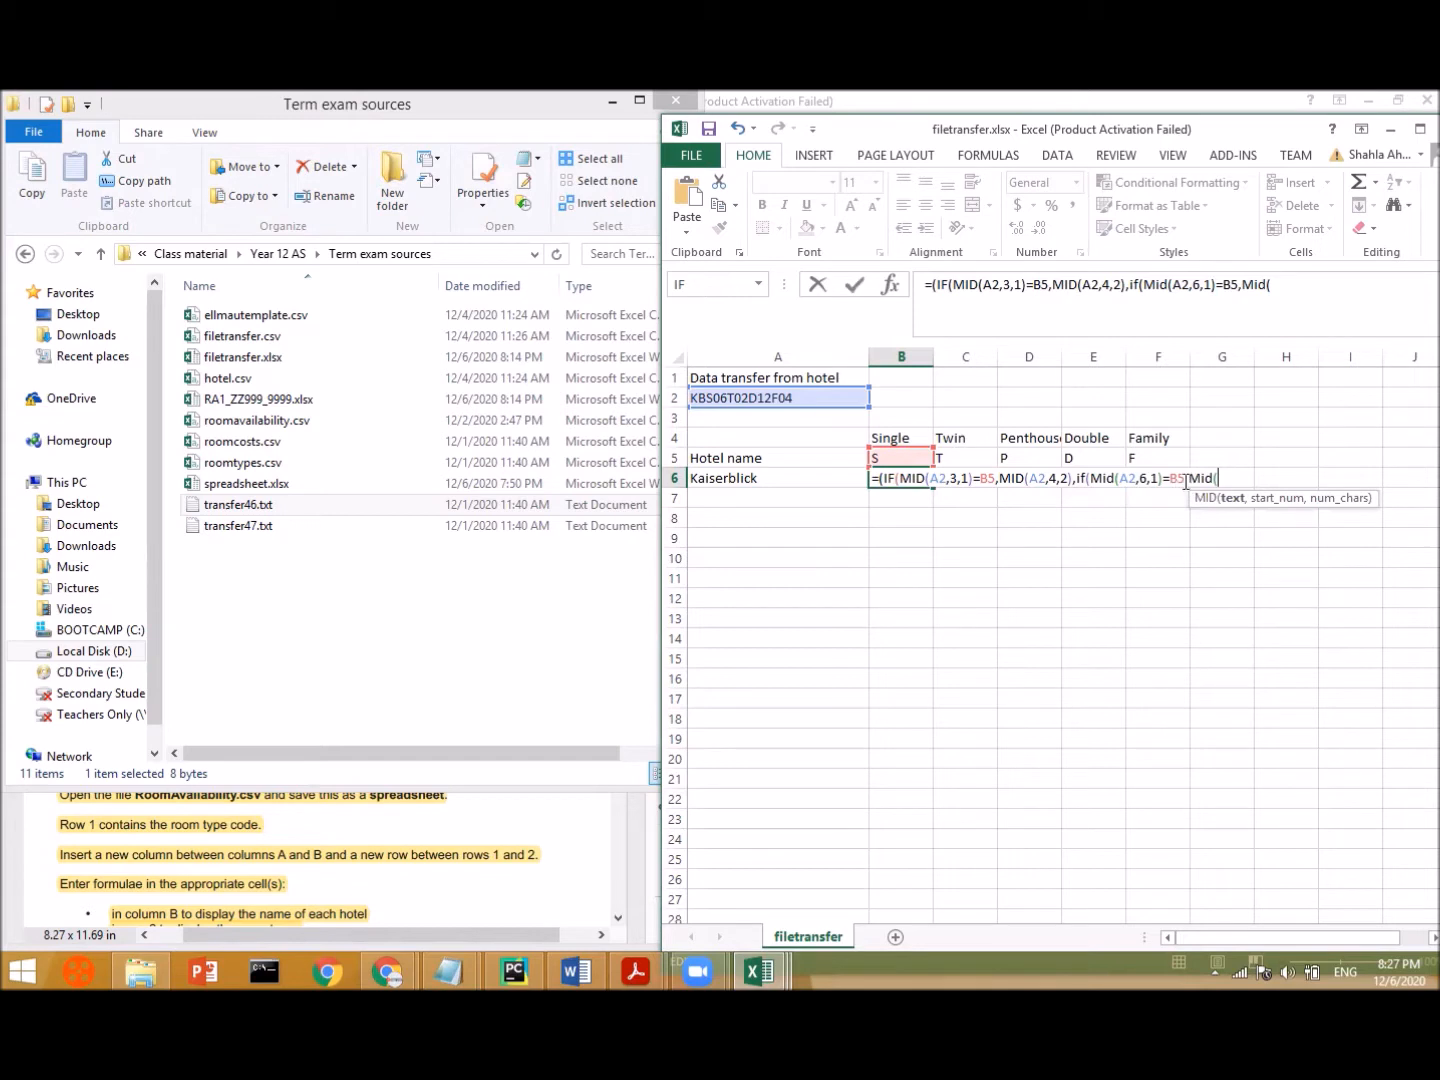
text(A2,7)
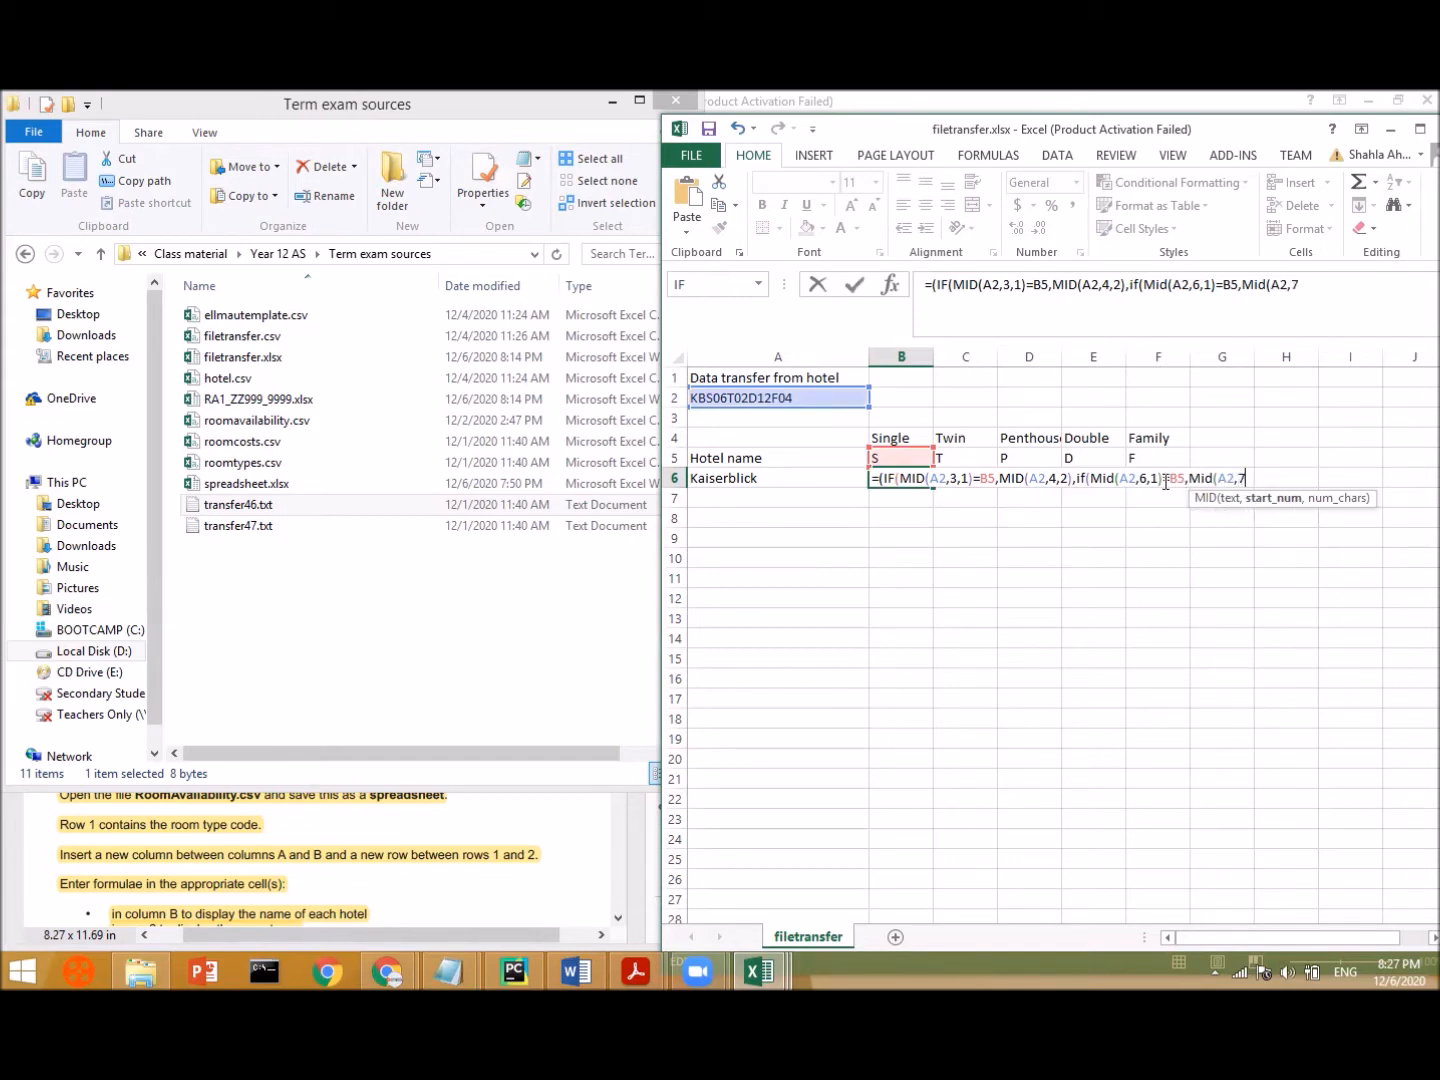
text(,2),)
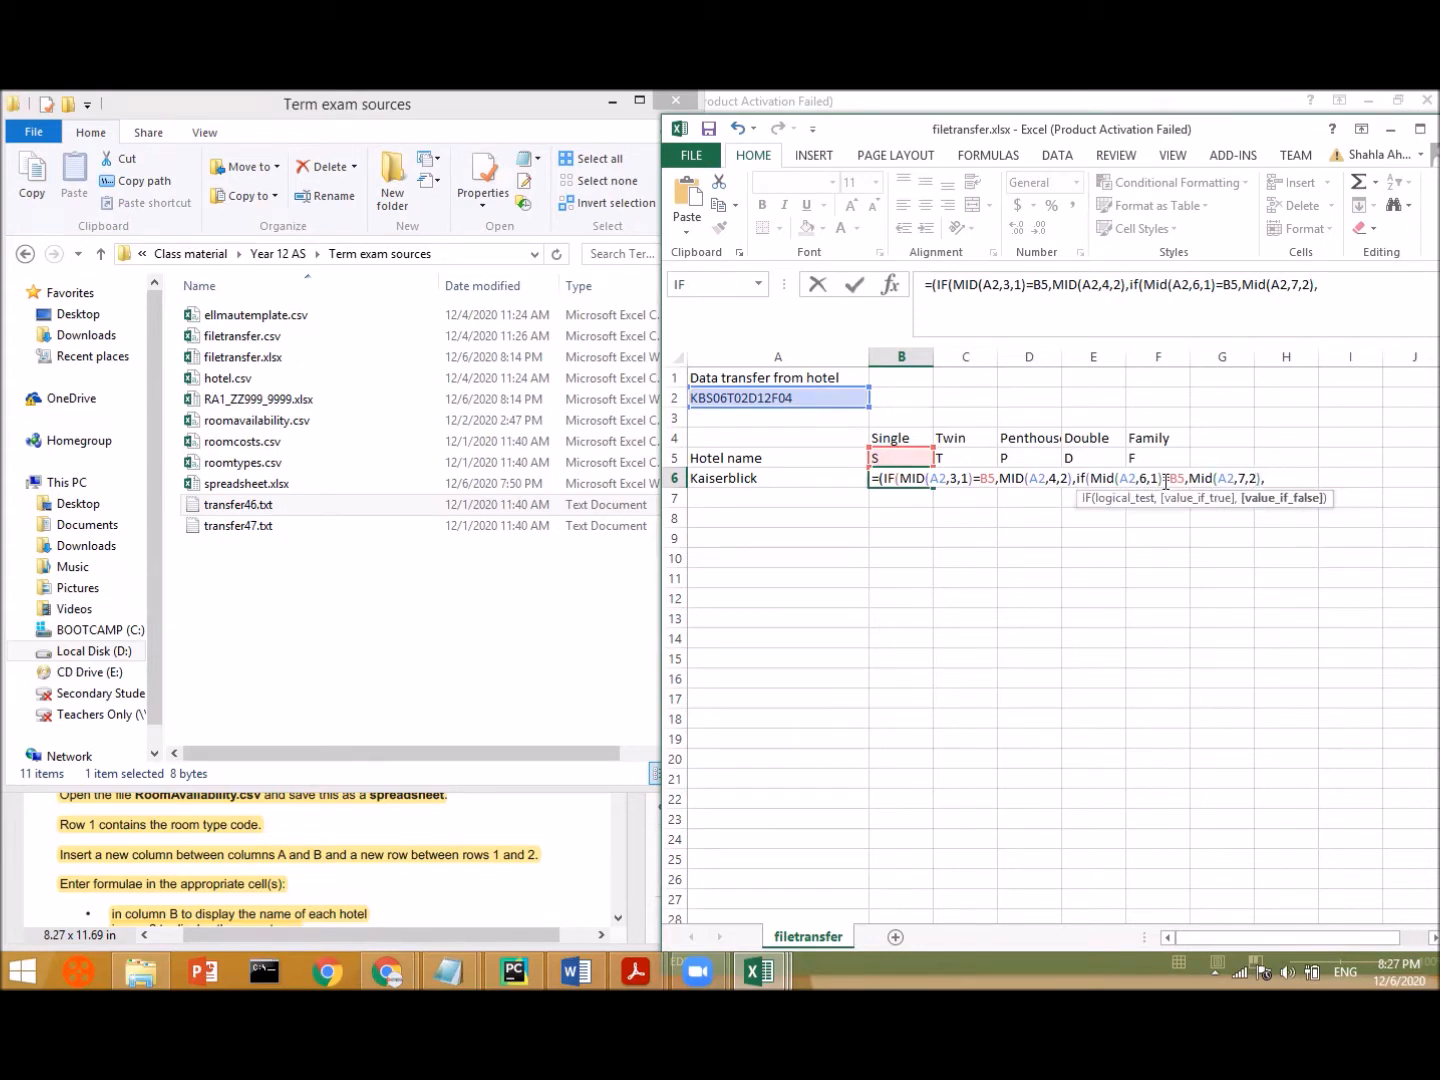
- Try multiplying the individual MID results in the B6 formula by 1
key(BackSpace)
text(*1)
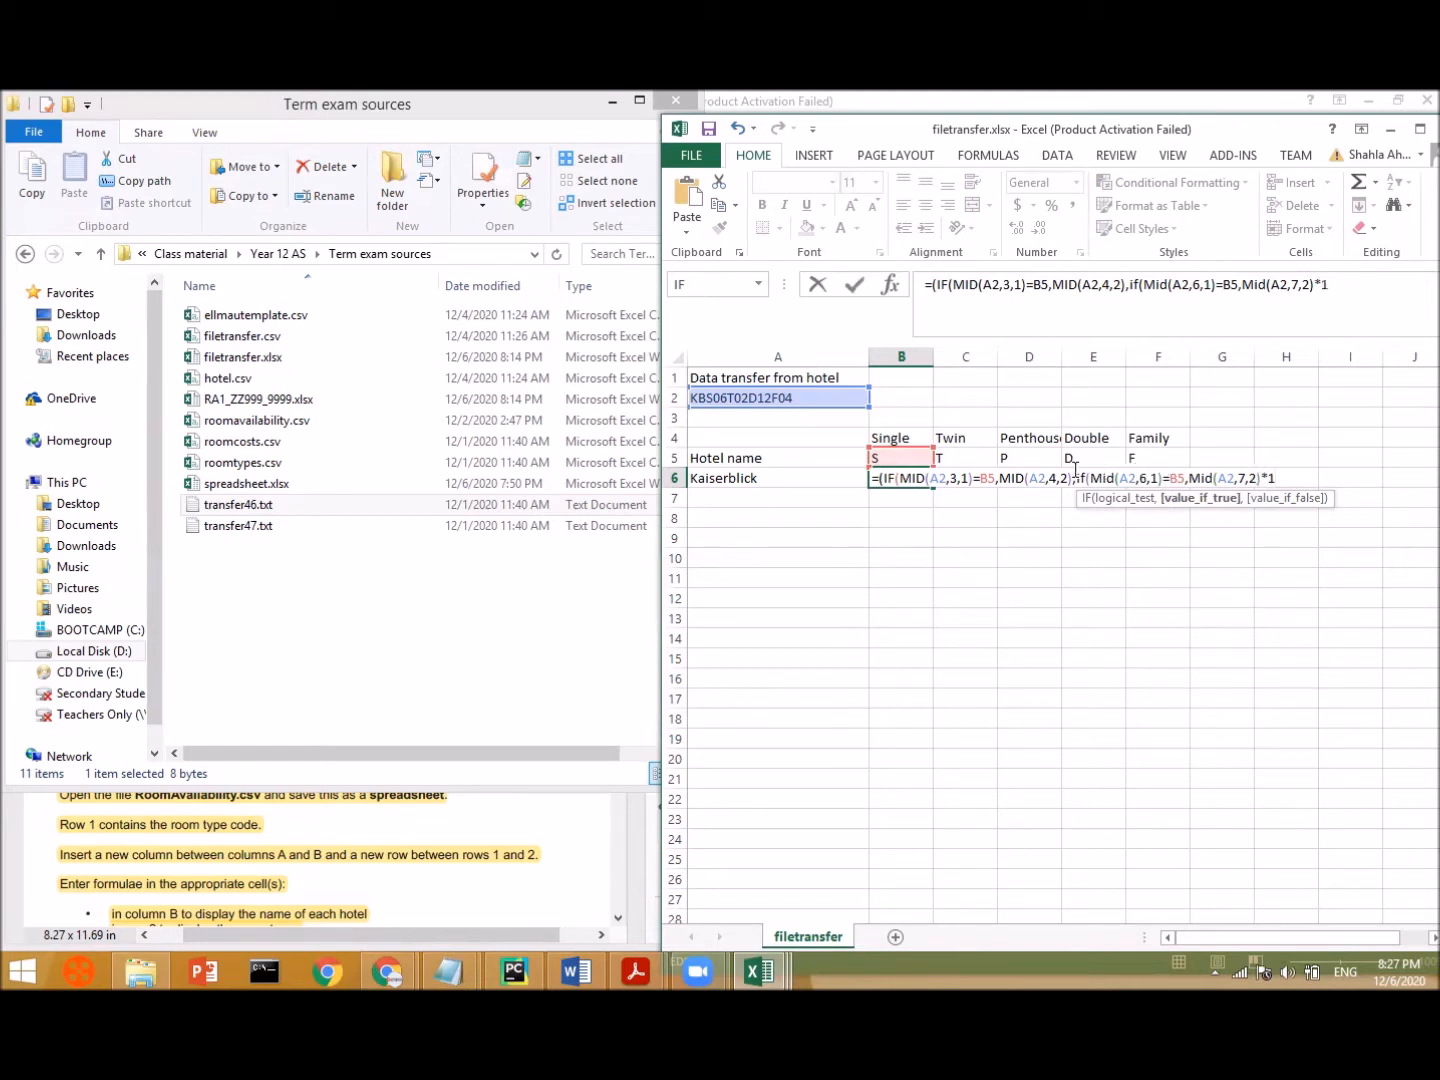
click(1069, 479)
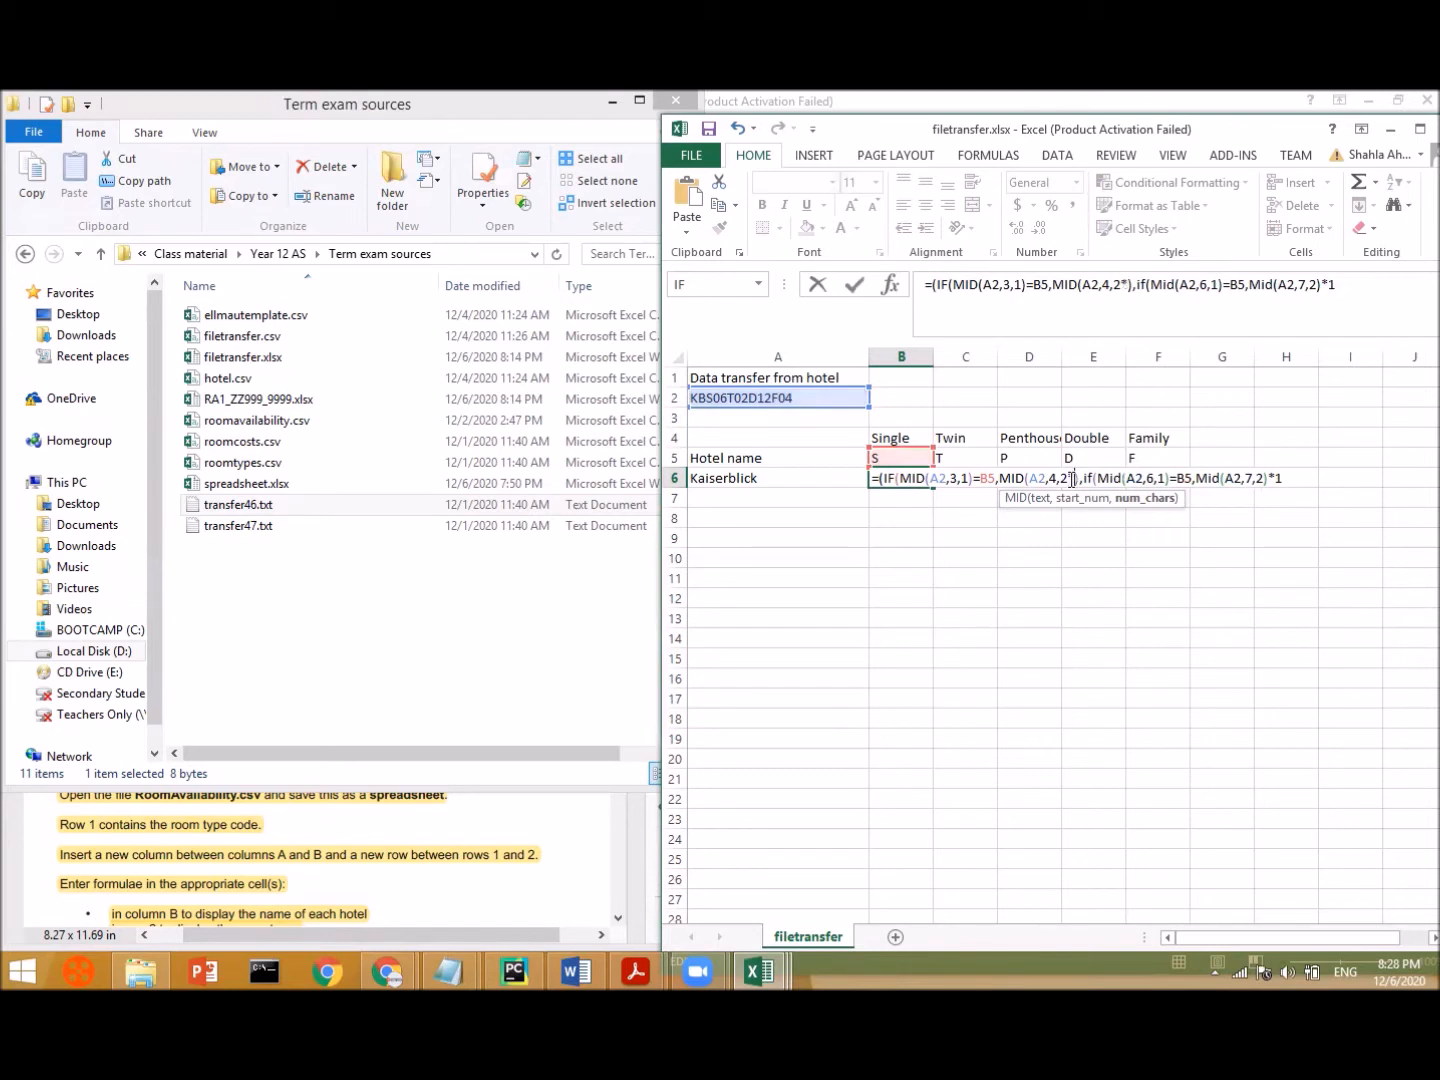
click(1281, 479)
key(BackSpace)
key(BackSpace)
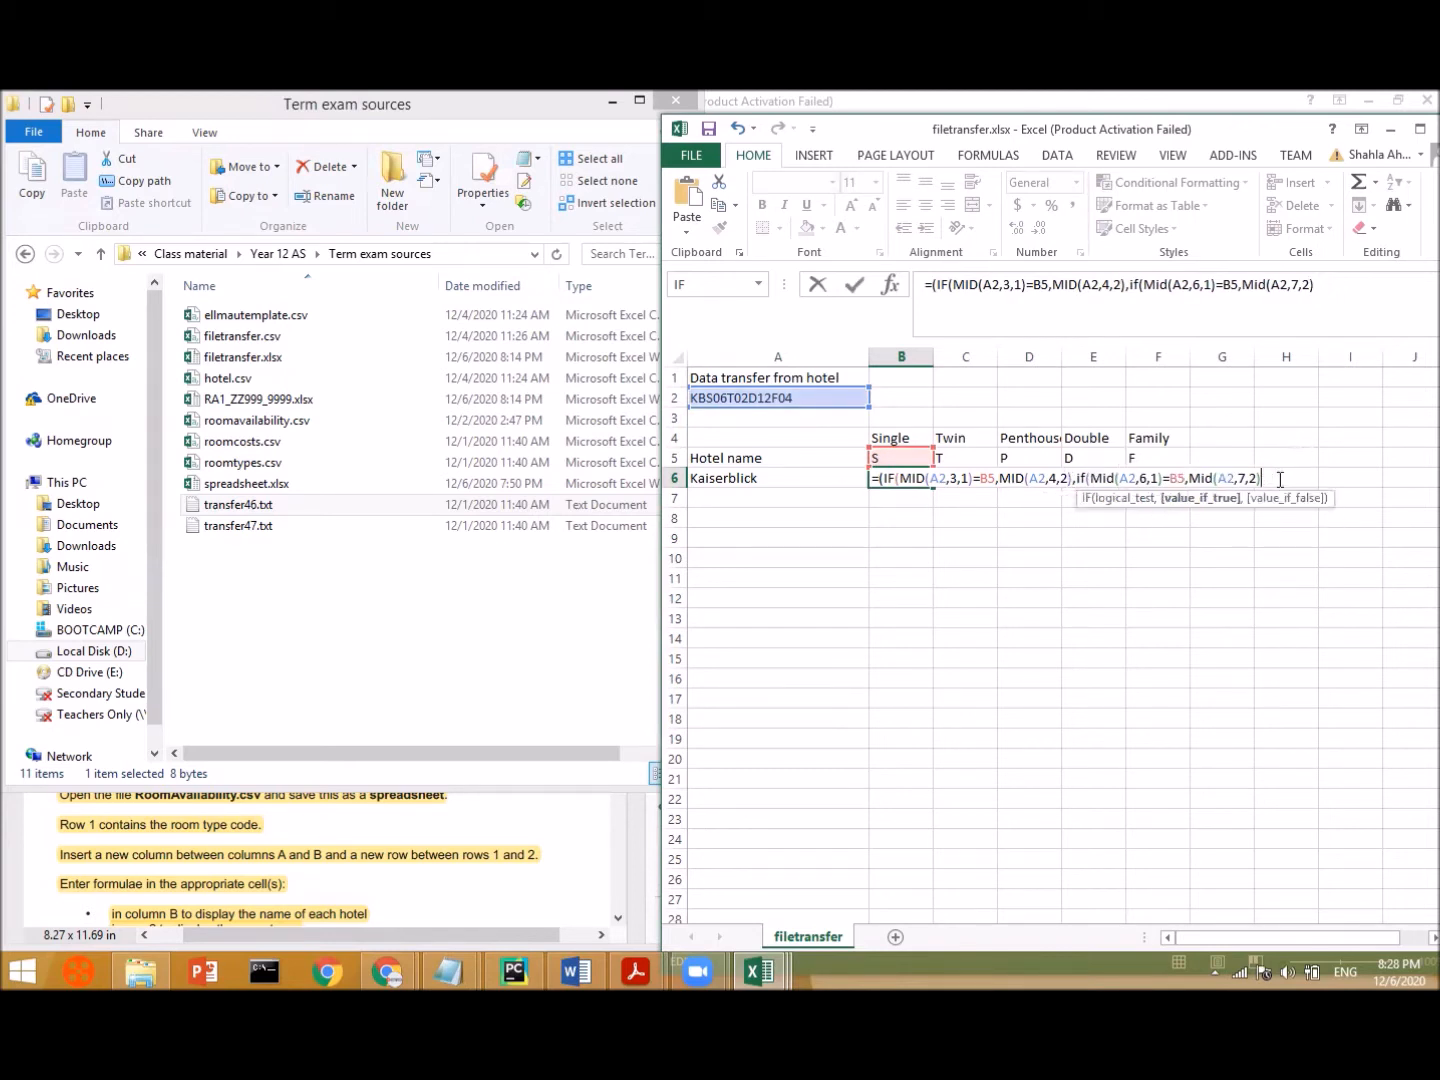
text(,)
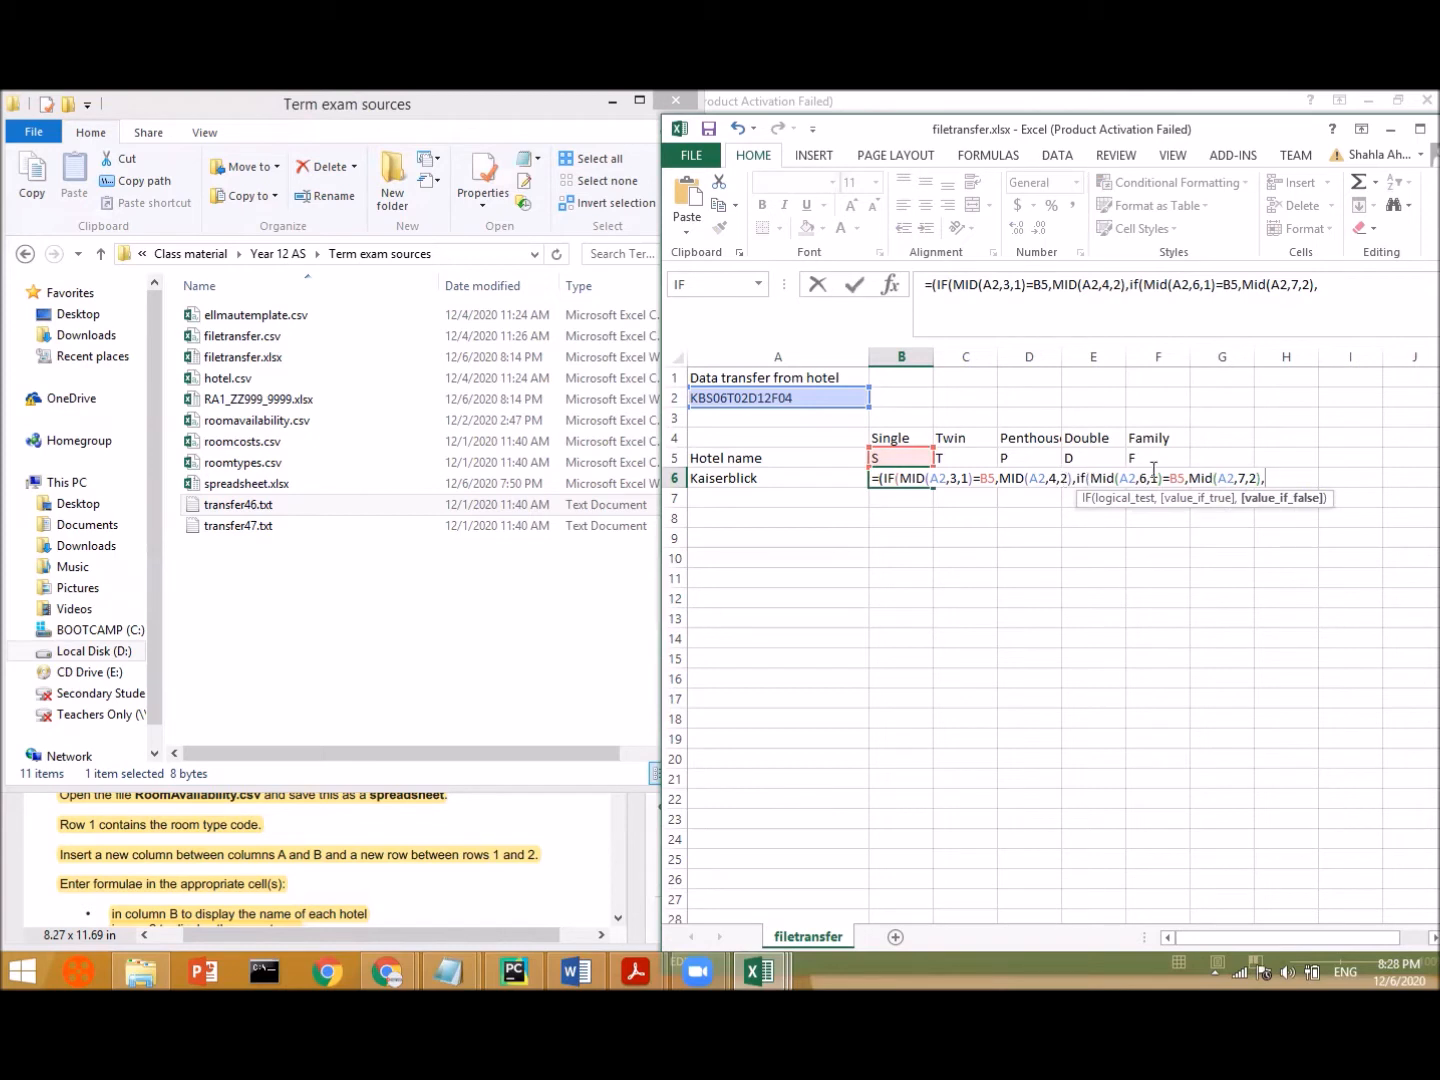
- Extend the B6 formula with a third nested condition, if(MID(A2,9,1)=B5, for the third room block
text(if()
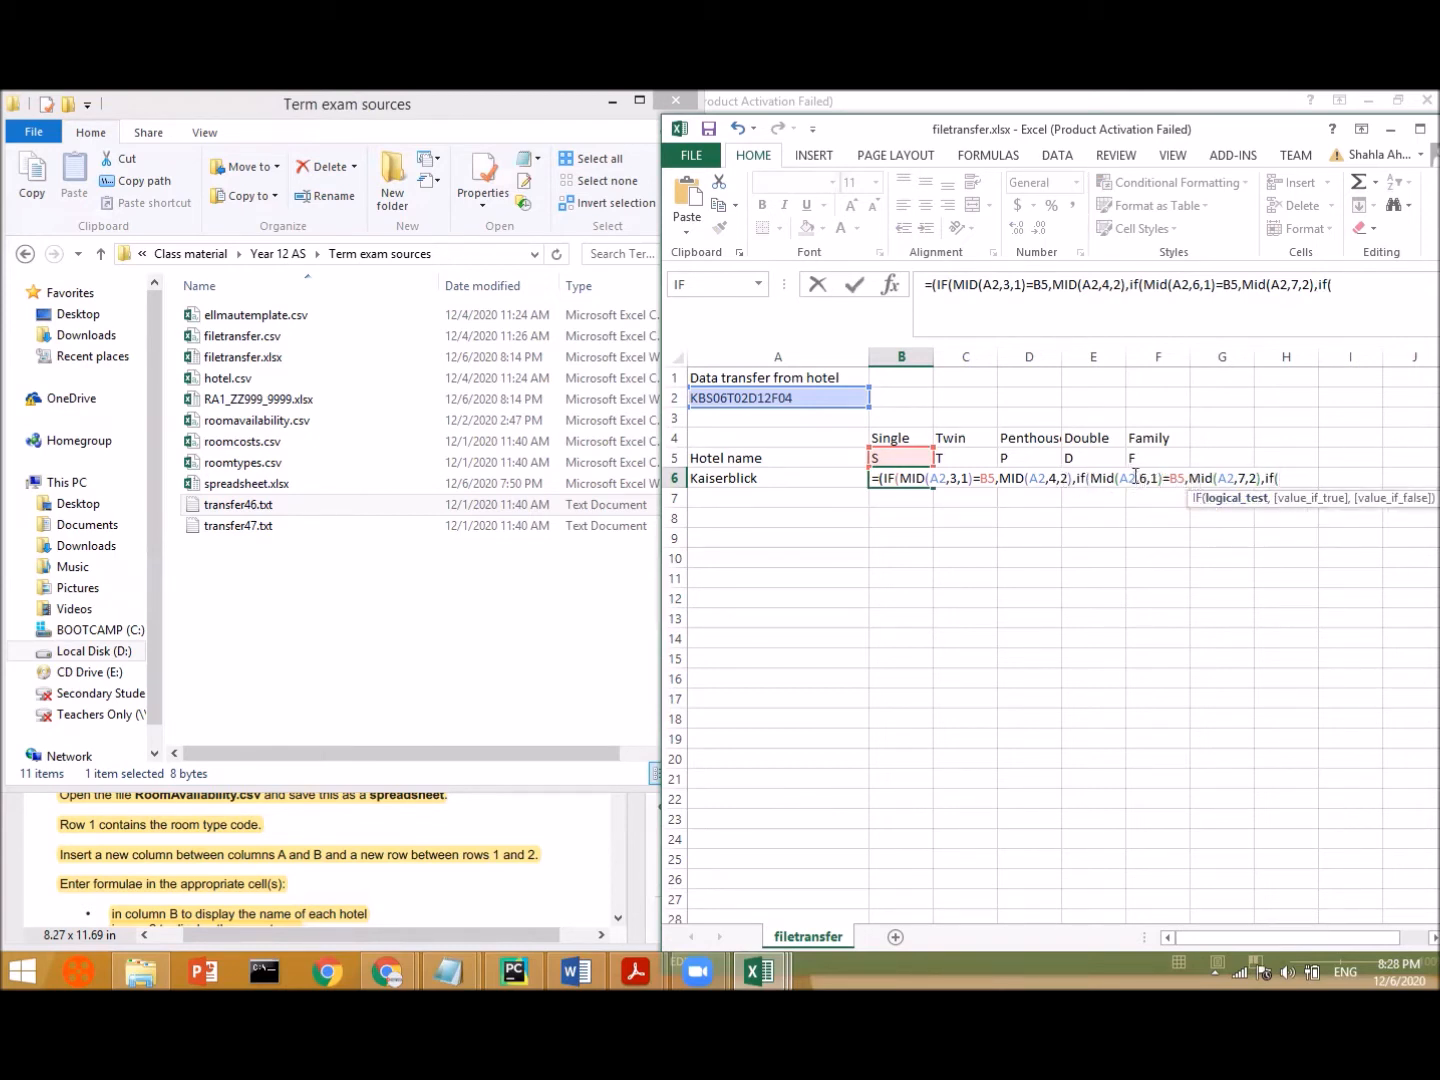
text(mid)
double_click(1313, 517)
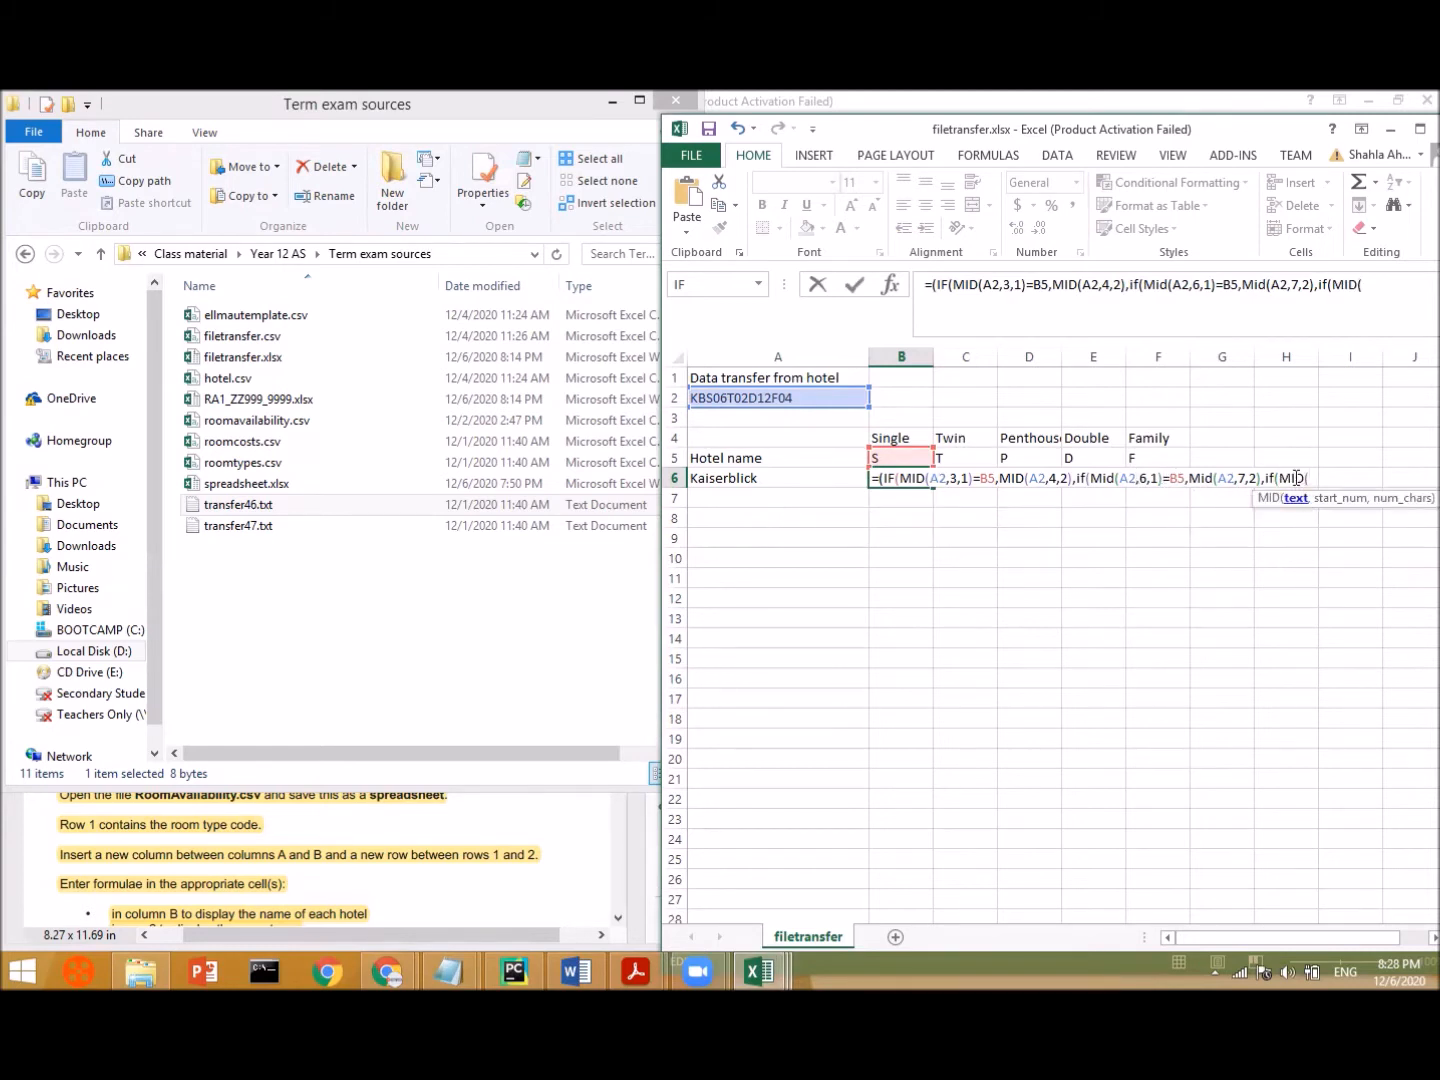
click(795, 395)
text(,)
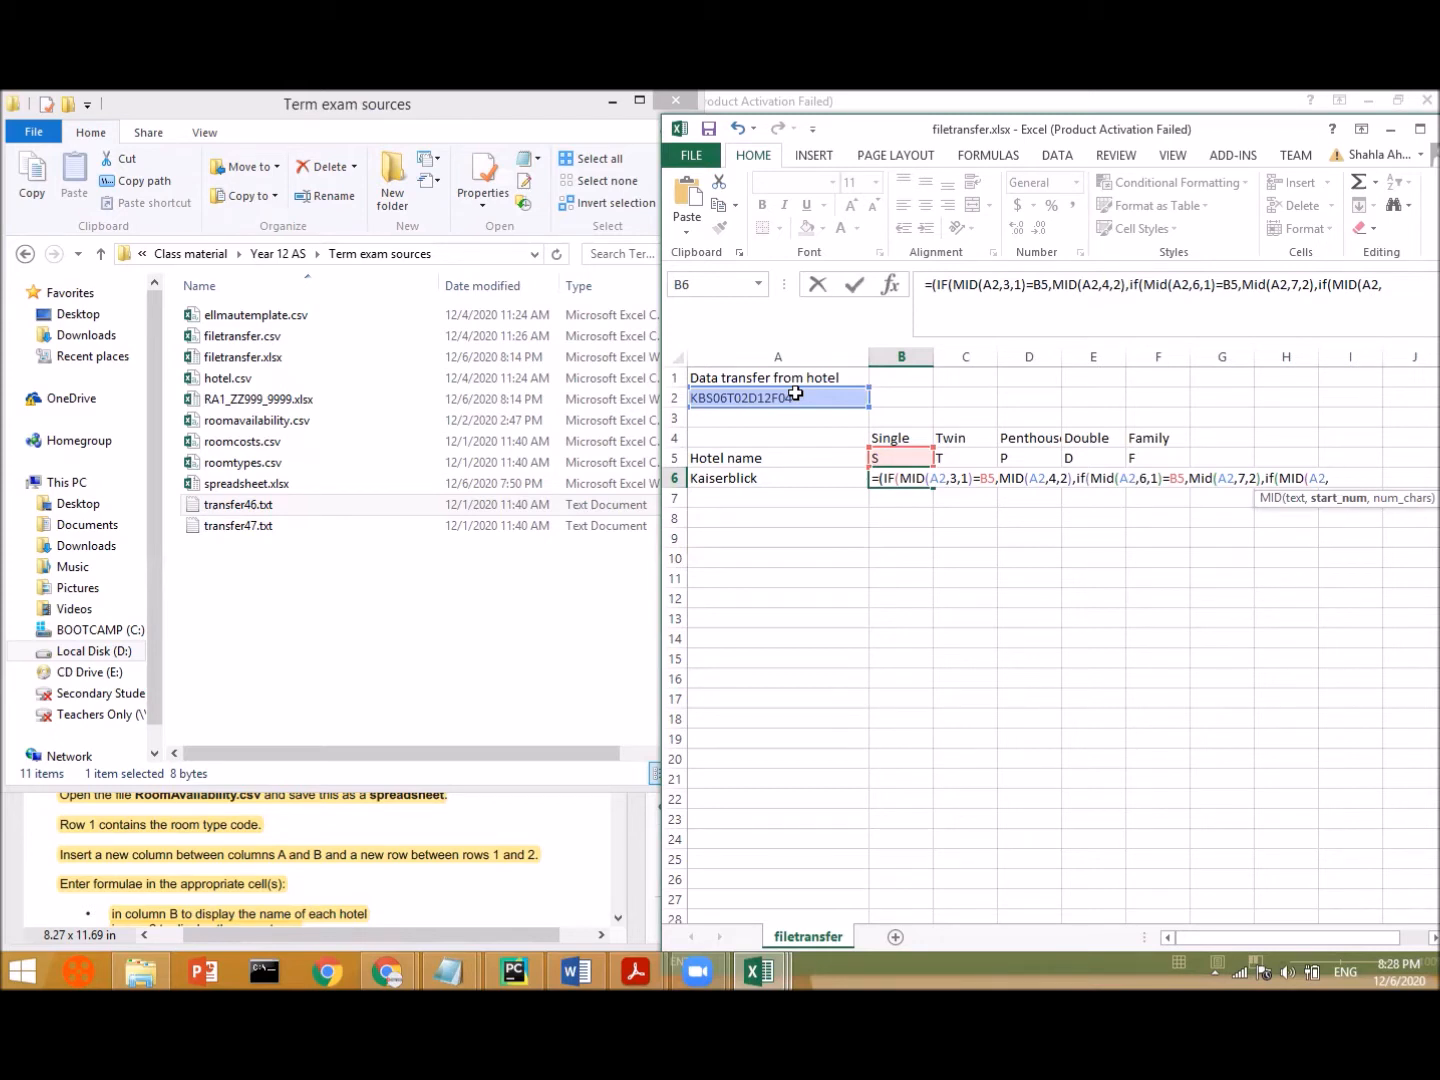
text(A)
key(BackSpace)
text(9,1),=)
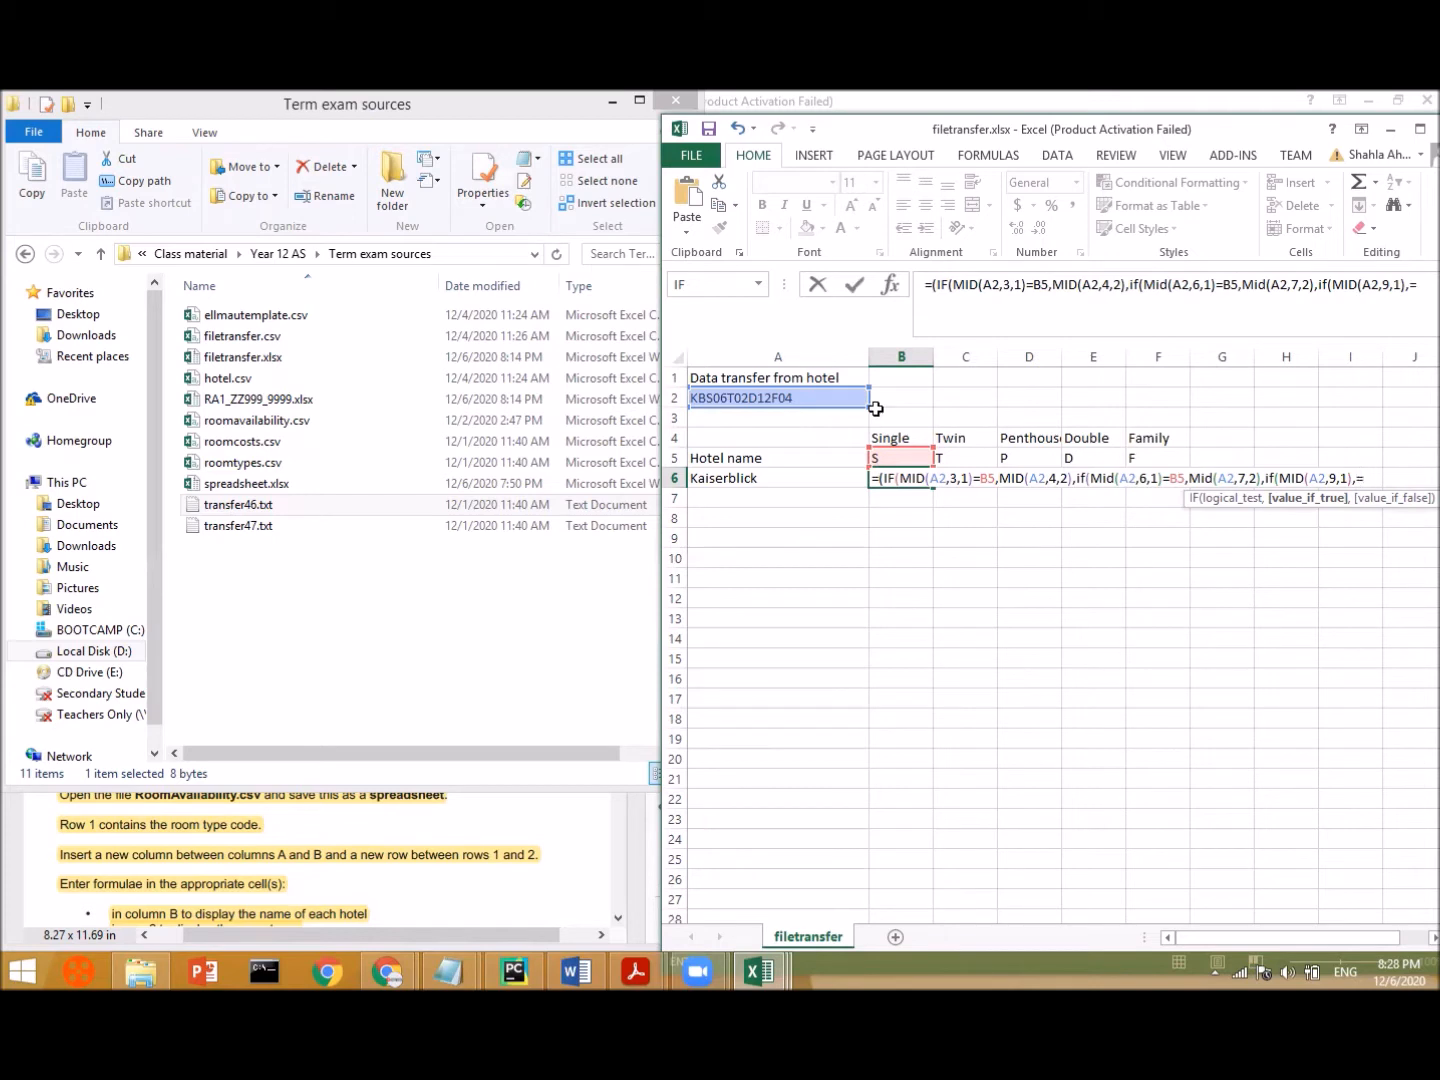
key(BackSpace)
text(=B)
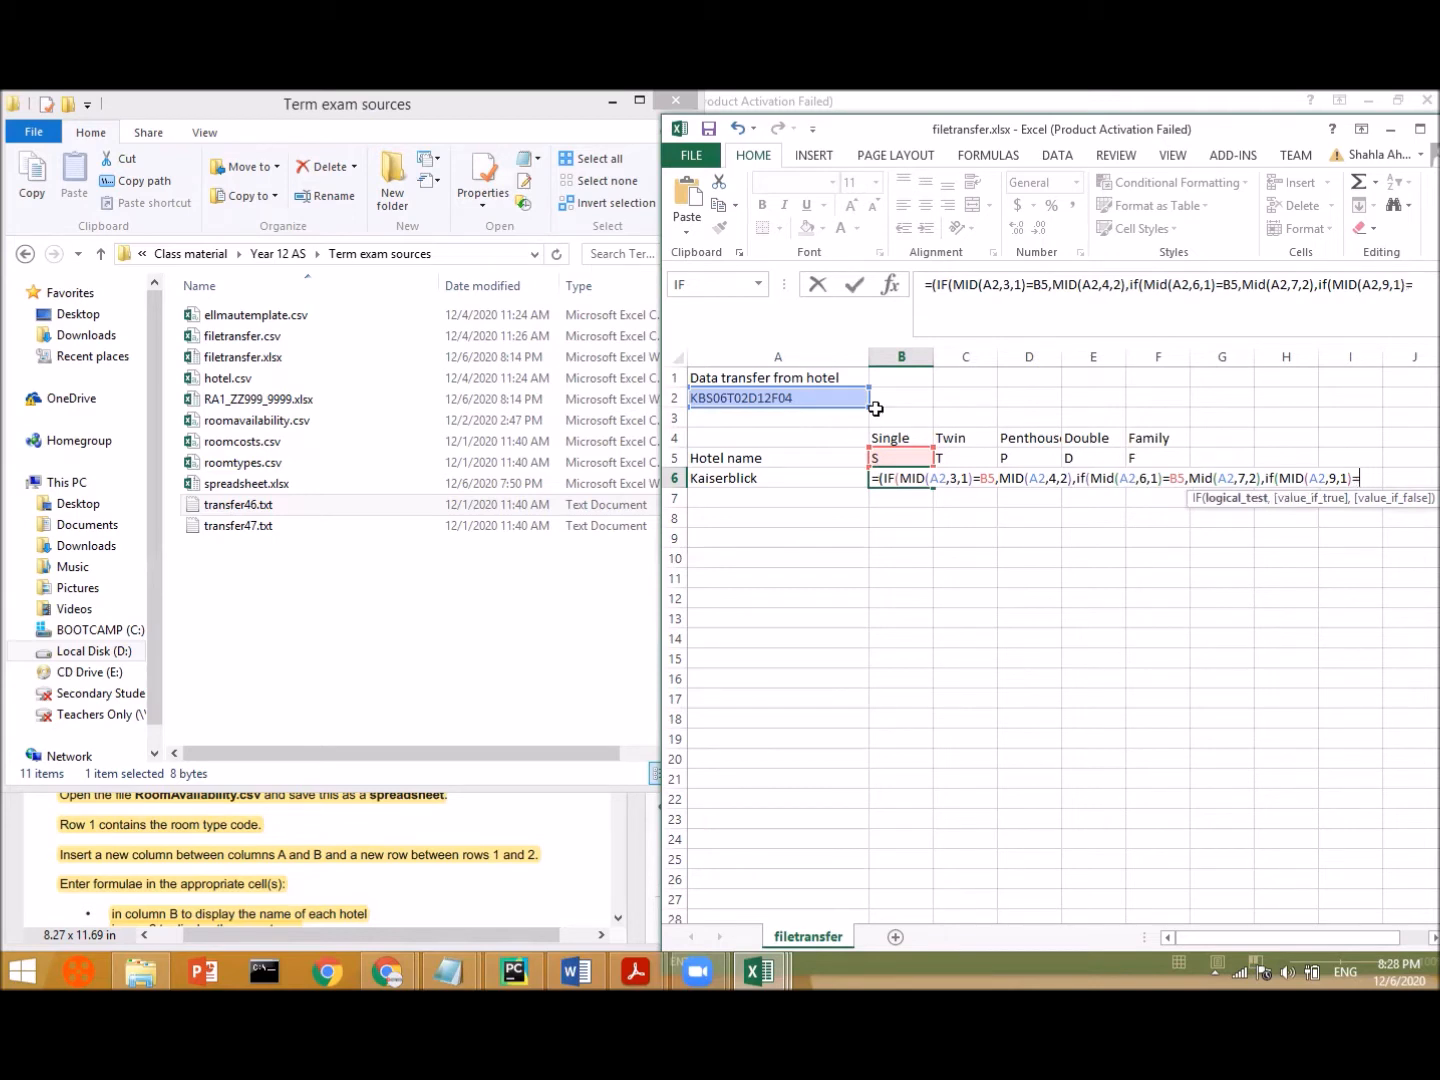
text(5)
- Complete the third nested condition in the B6 formula with =B5 and MID(A2,10,2) as its value if true
text(,mid)
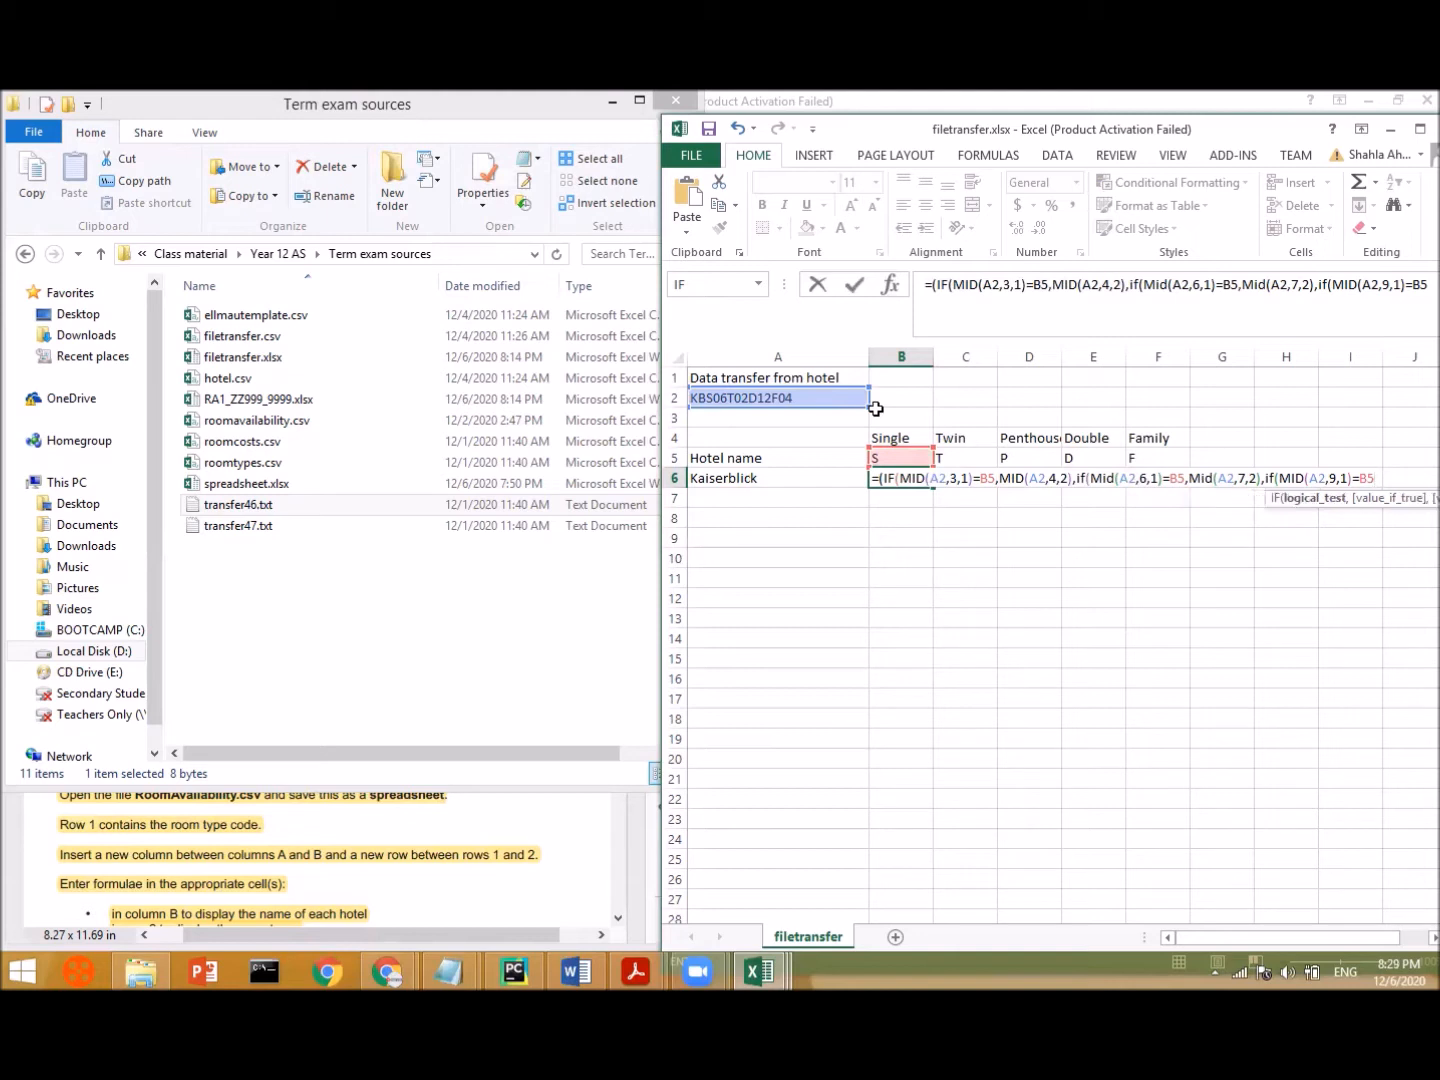
text(()
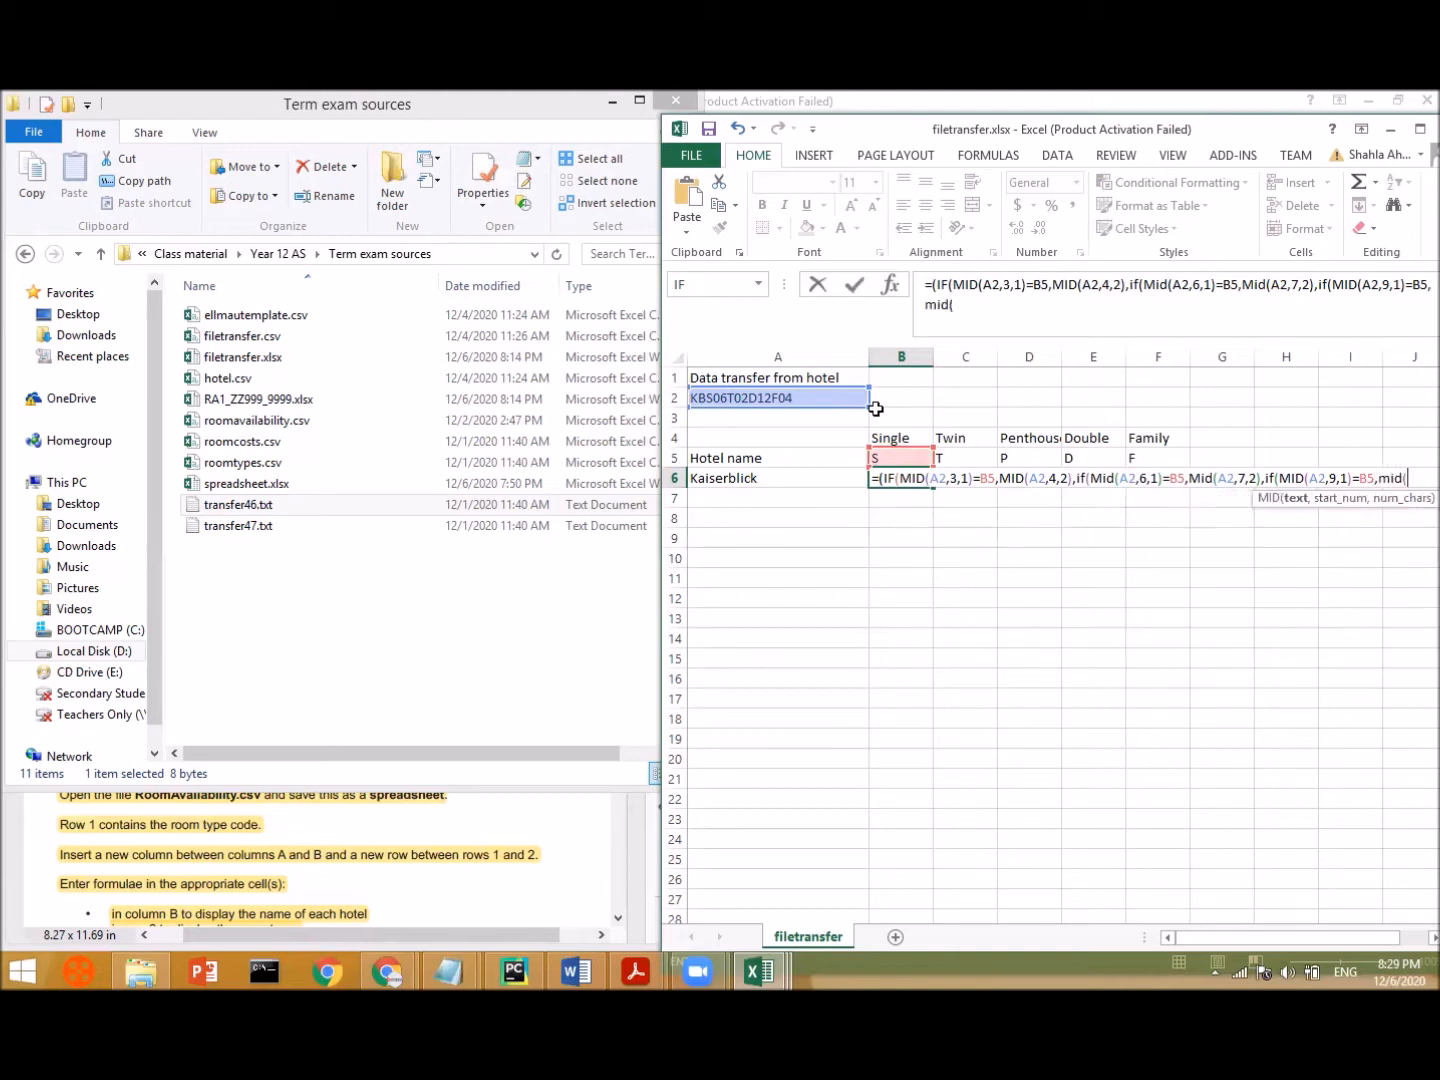
text(A2)
key(BackSpace)
key(BackSpace)
key(BackSpace)
key(BackSpace)
key(BackSpace)
key(BackSpace)
text(MID)
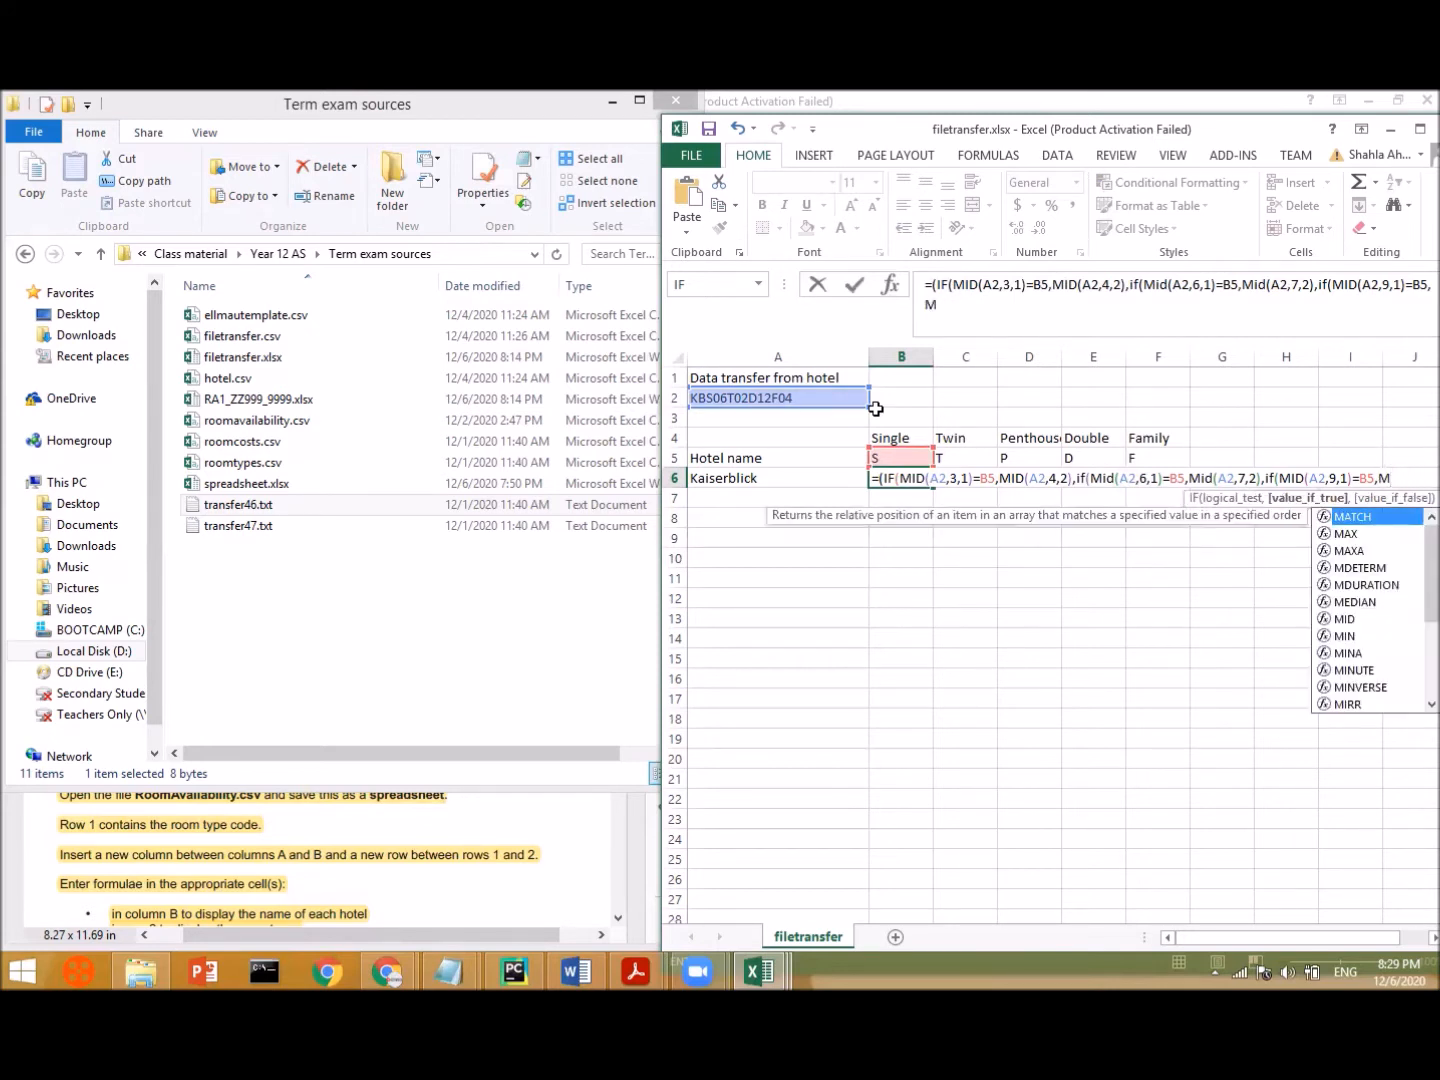
text((A2)
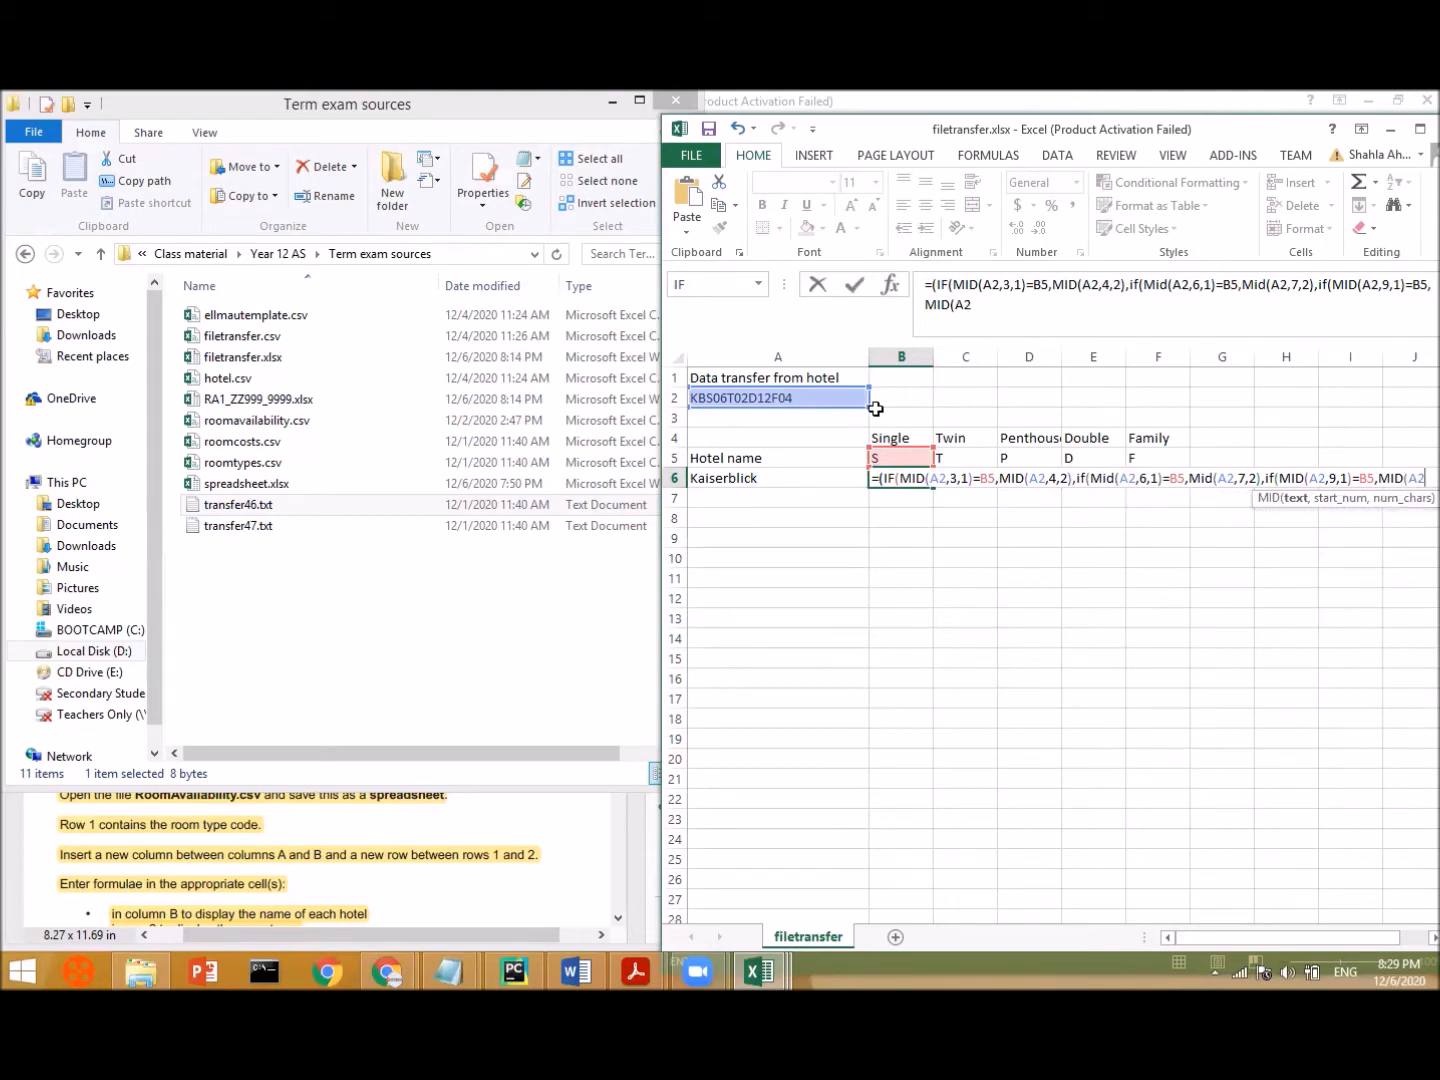
text(,9,)
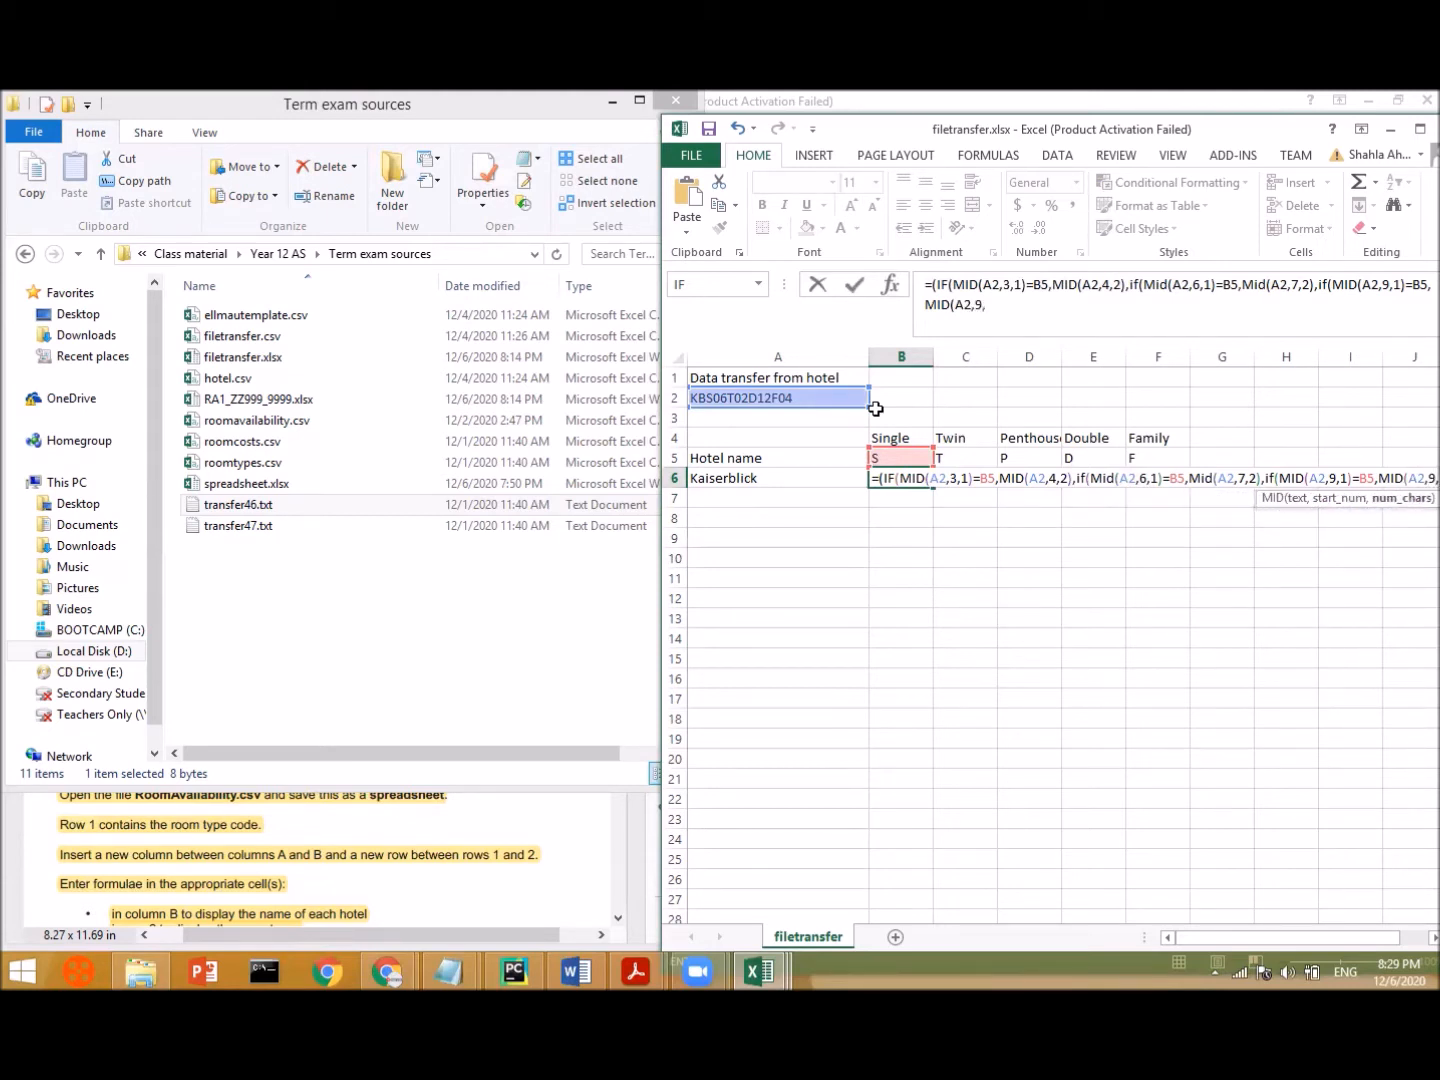
text(1)
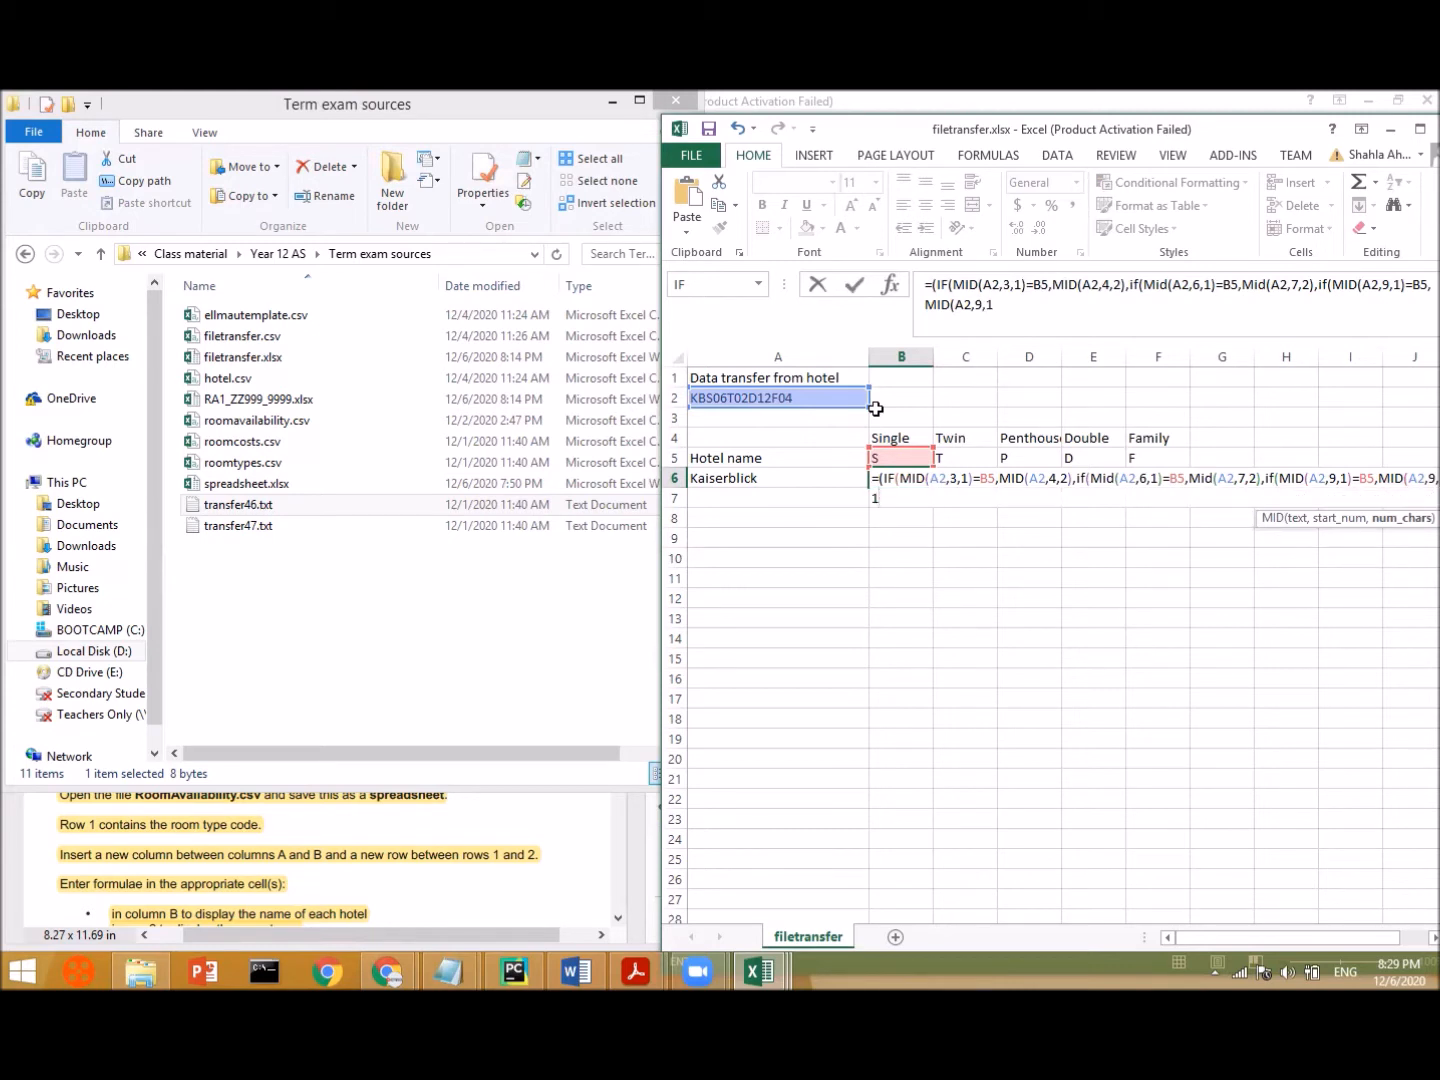
key(BackSpace)
key(BackSpace)
key(BackSpace)
key(BackSpace)
text(,10,2)
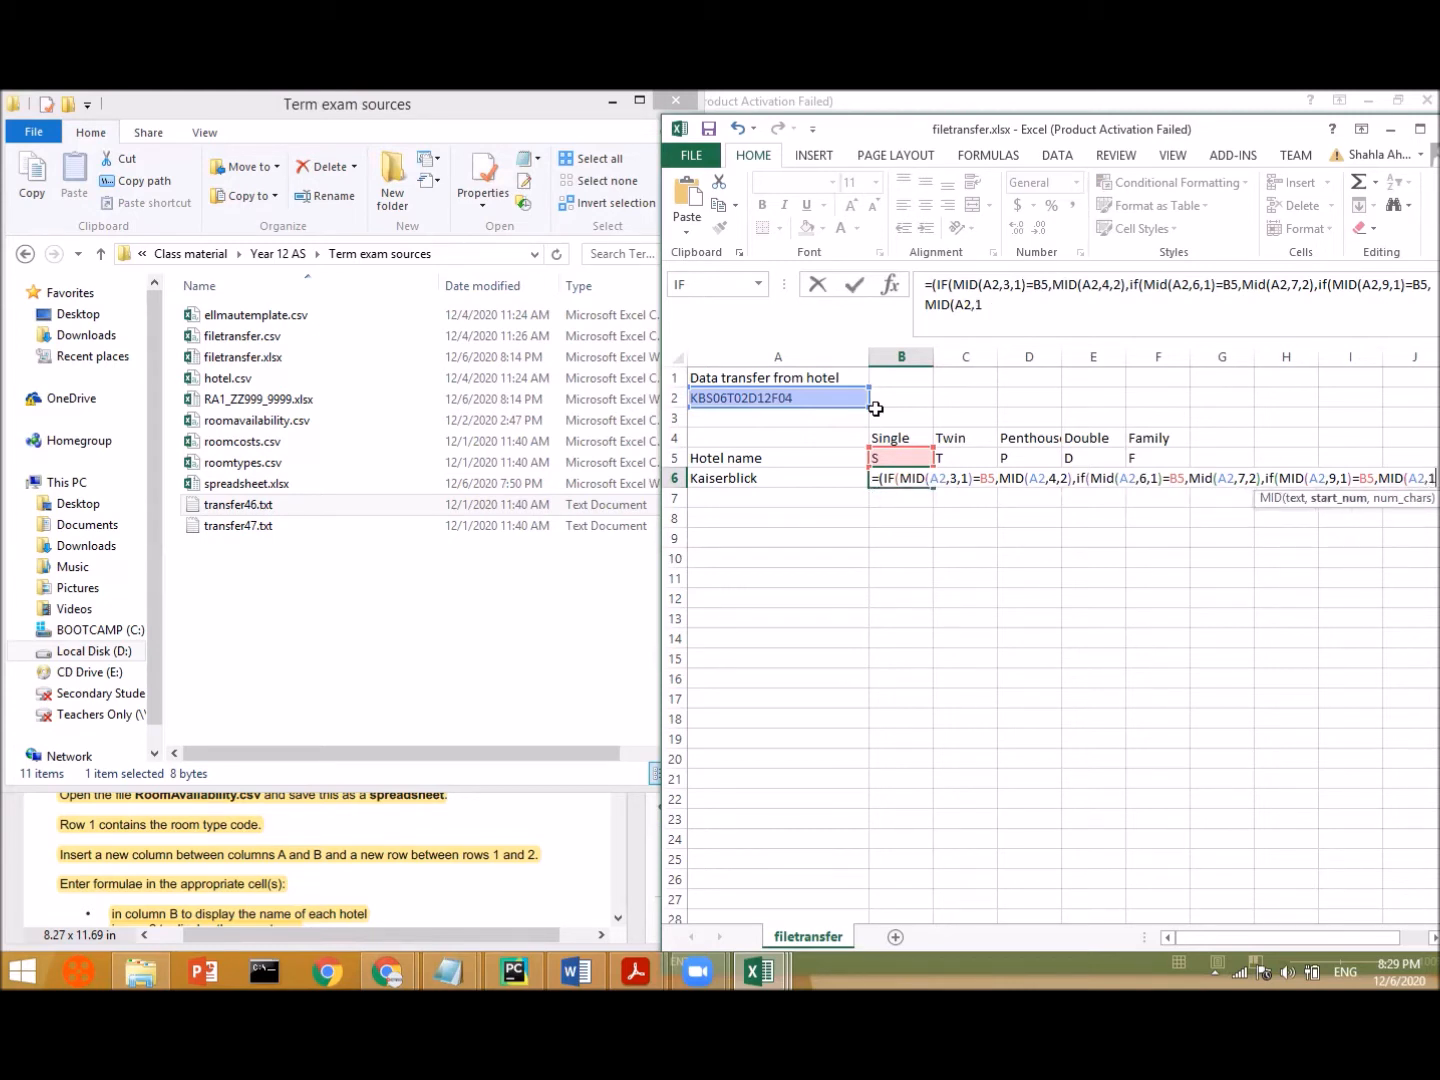
text())
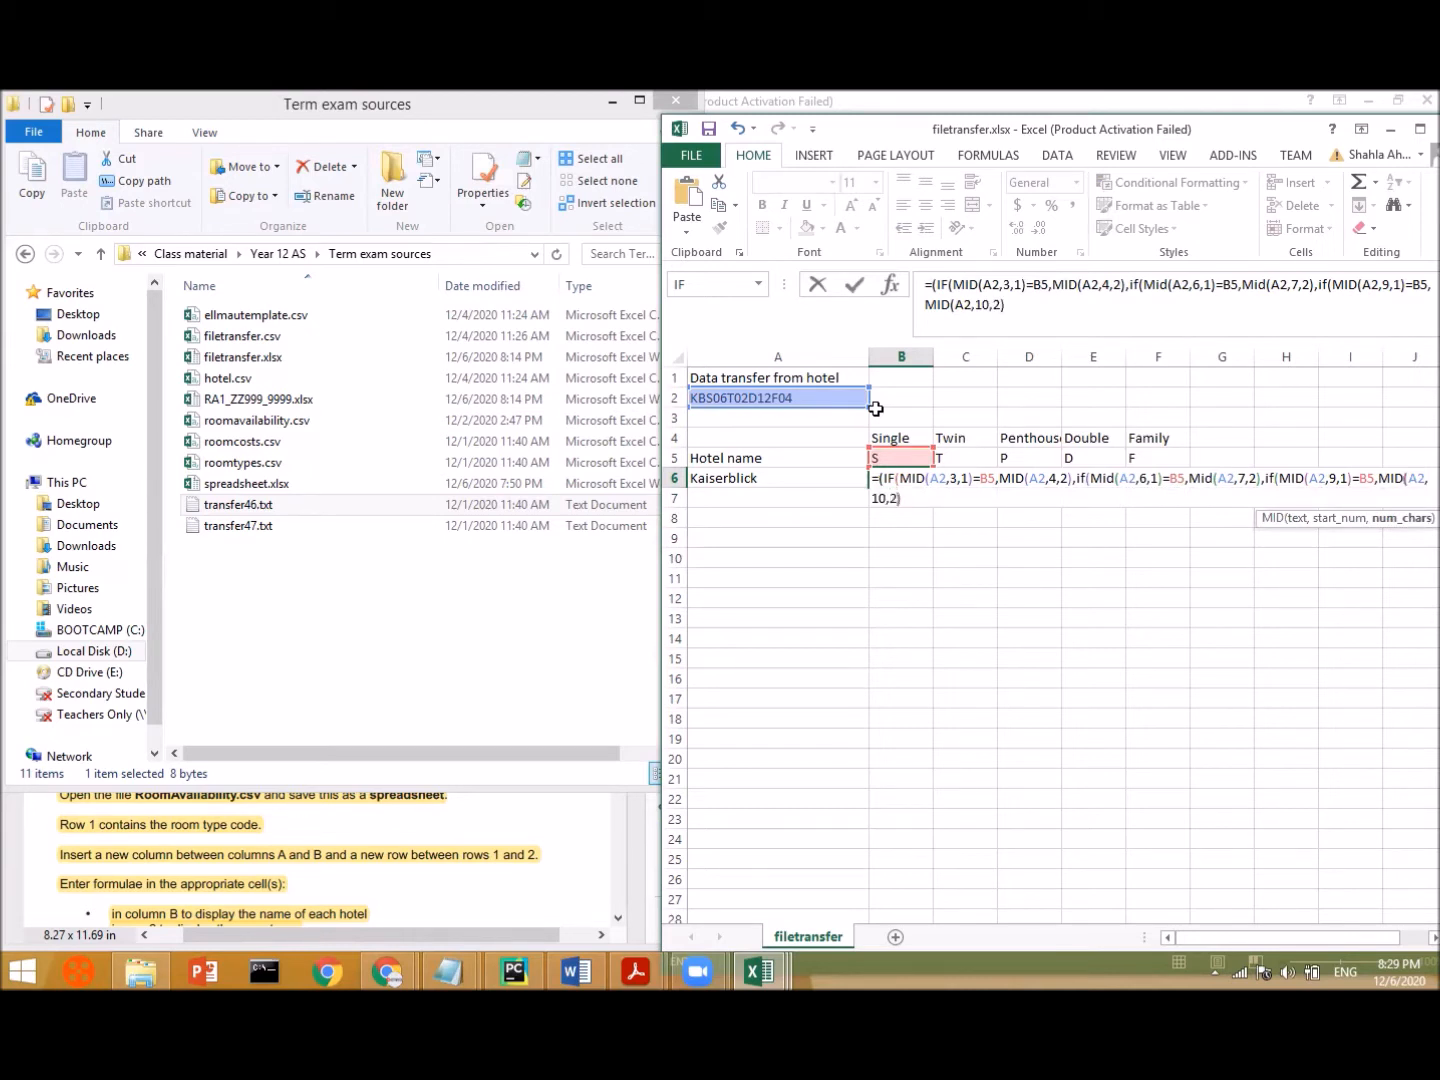
- Extend the B6 formula with a fourth nested if(Mid(A2,12,1),Mid(A2,13,2) for the fourth room block
text(,if()
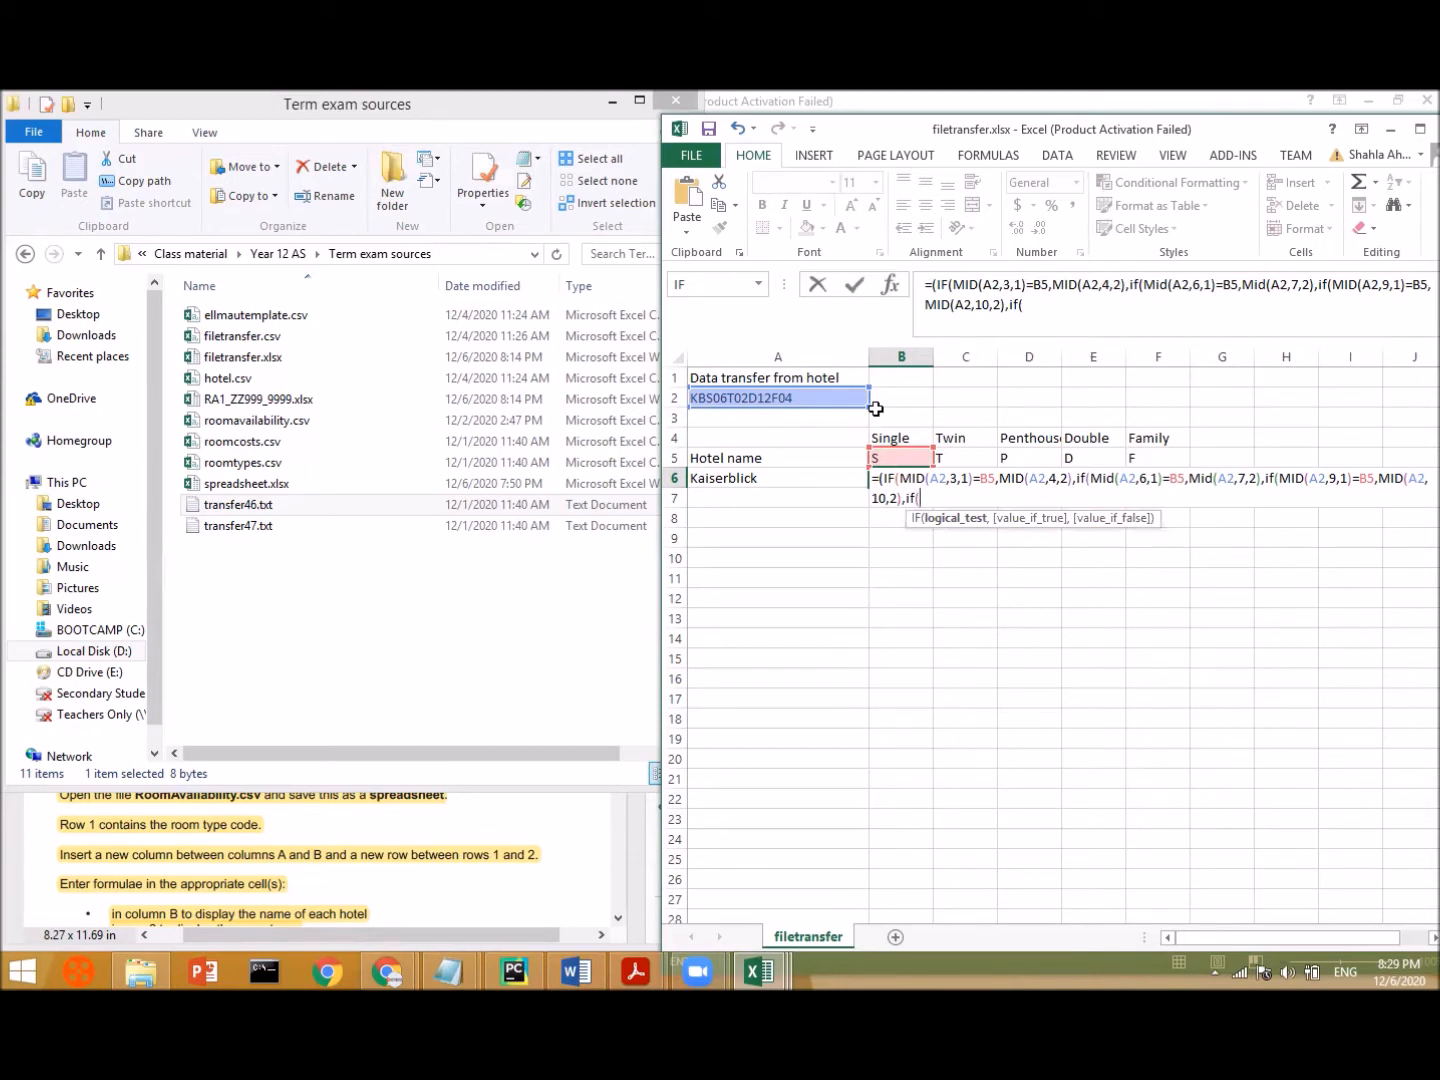
text(mid)
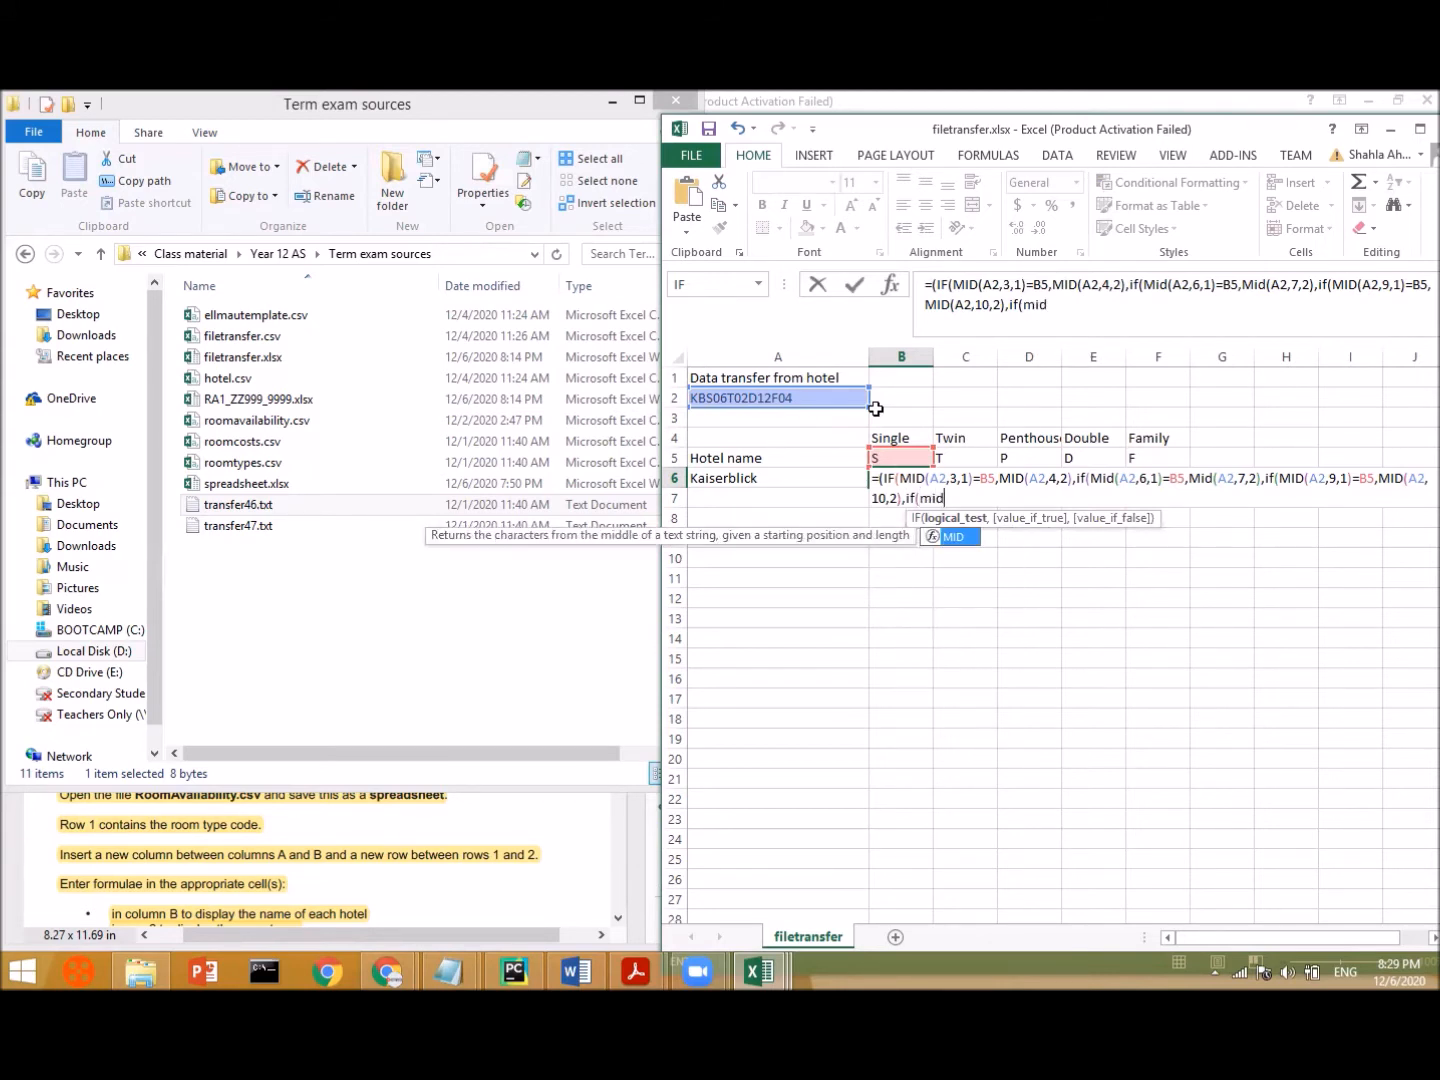
key(BackSpace)
key(BackSpace)
key(BackSpace)
text(Mid()
text(A2)
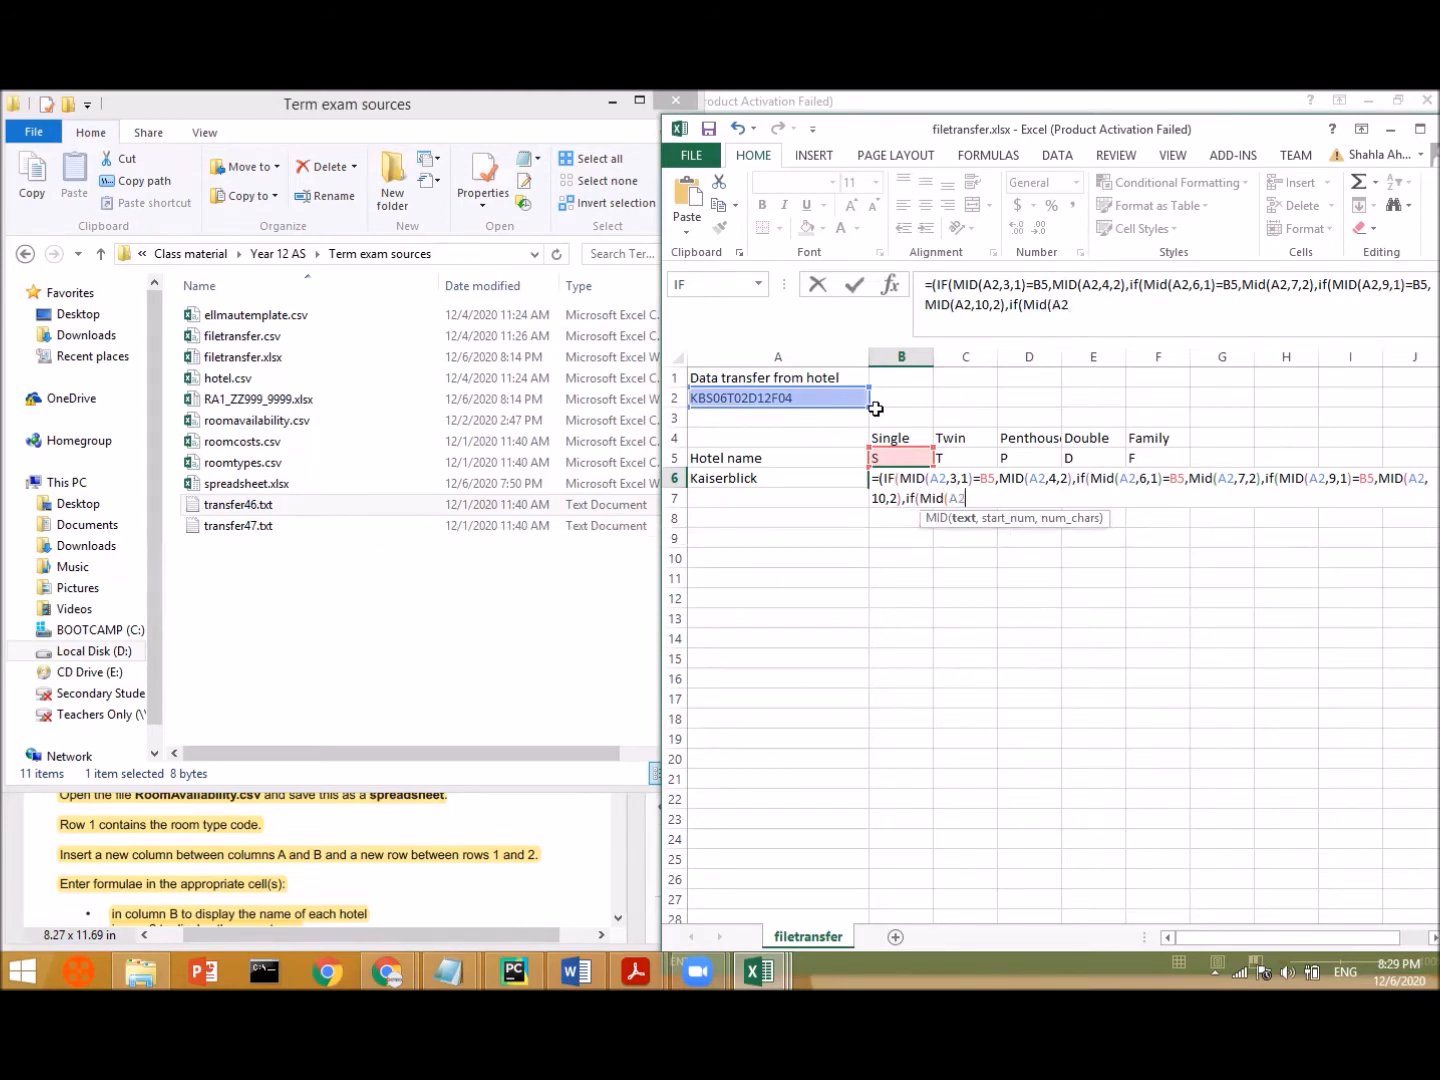
text(,12,1),Mid)
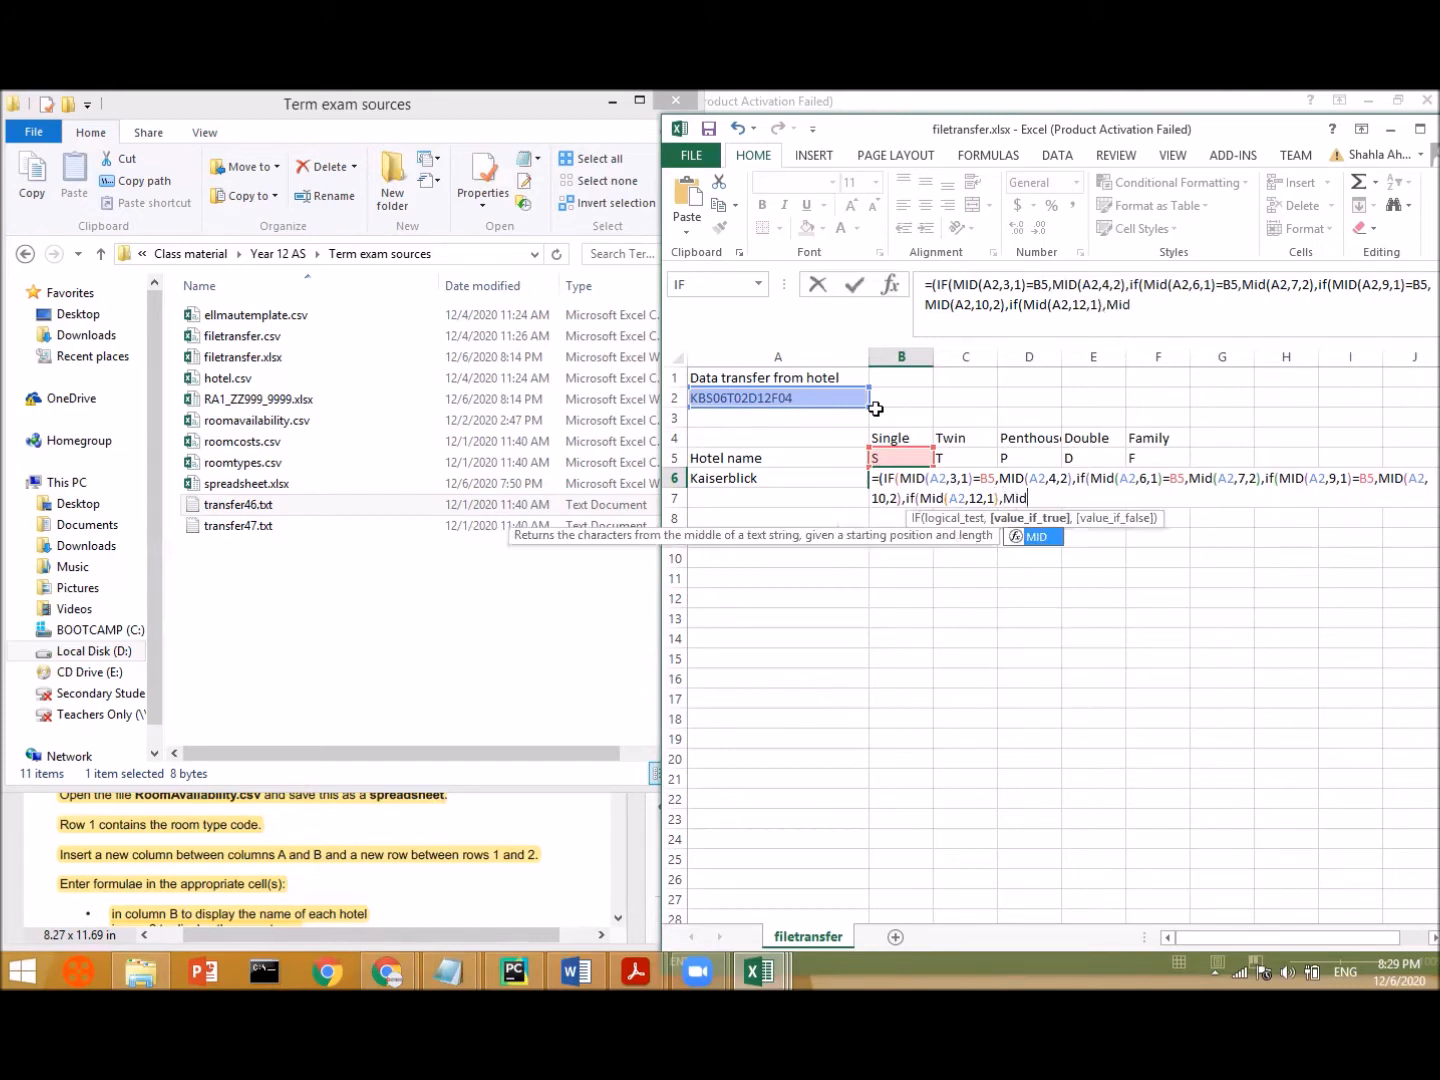
text((A)
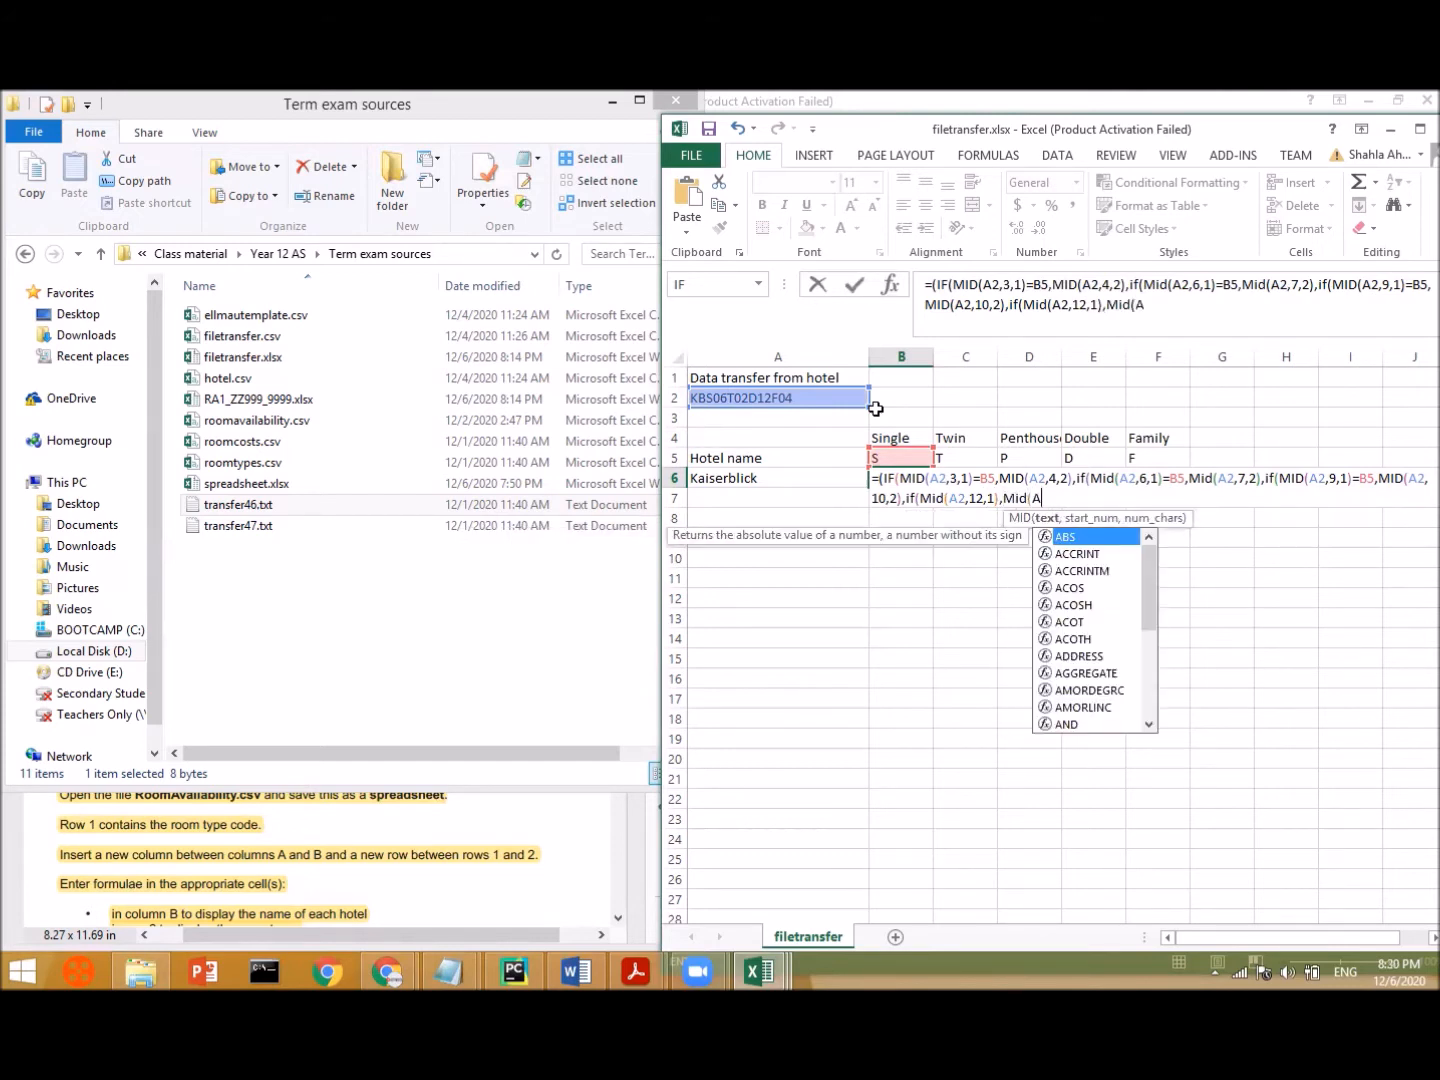
text(2,13,)
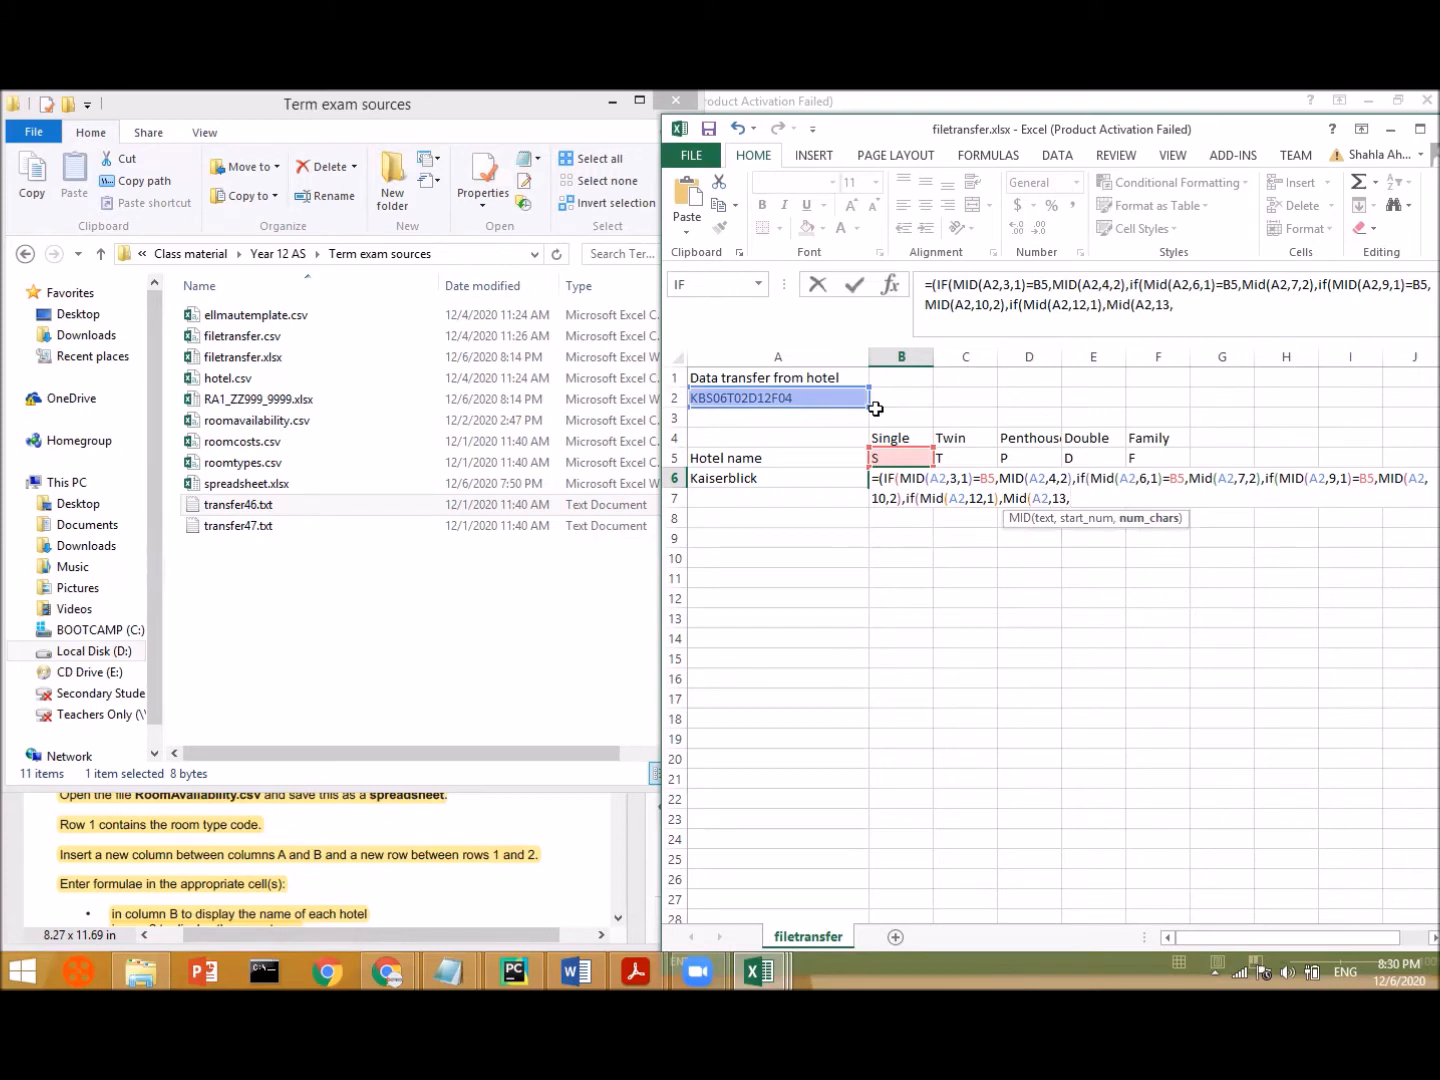
text(2)
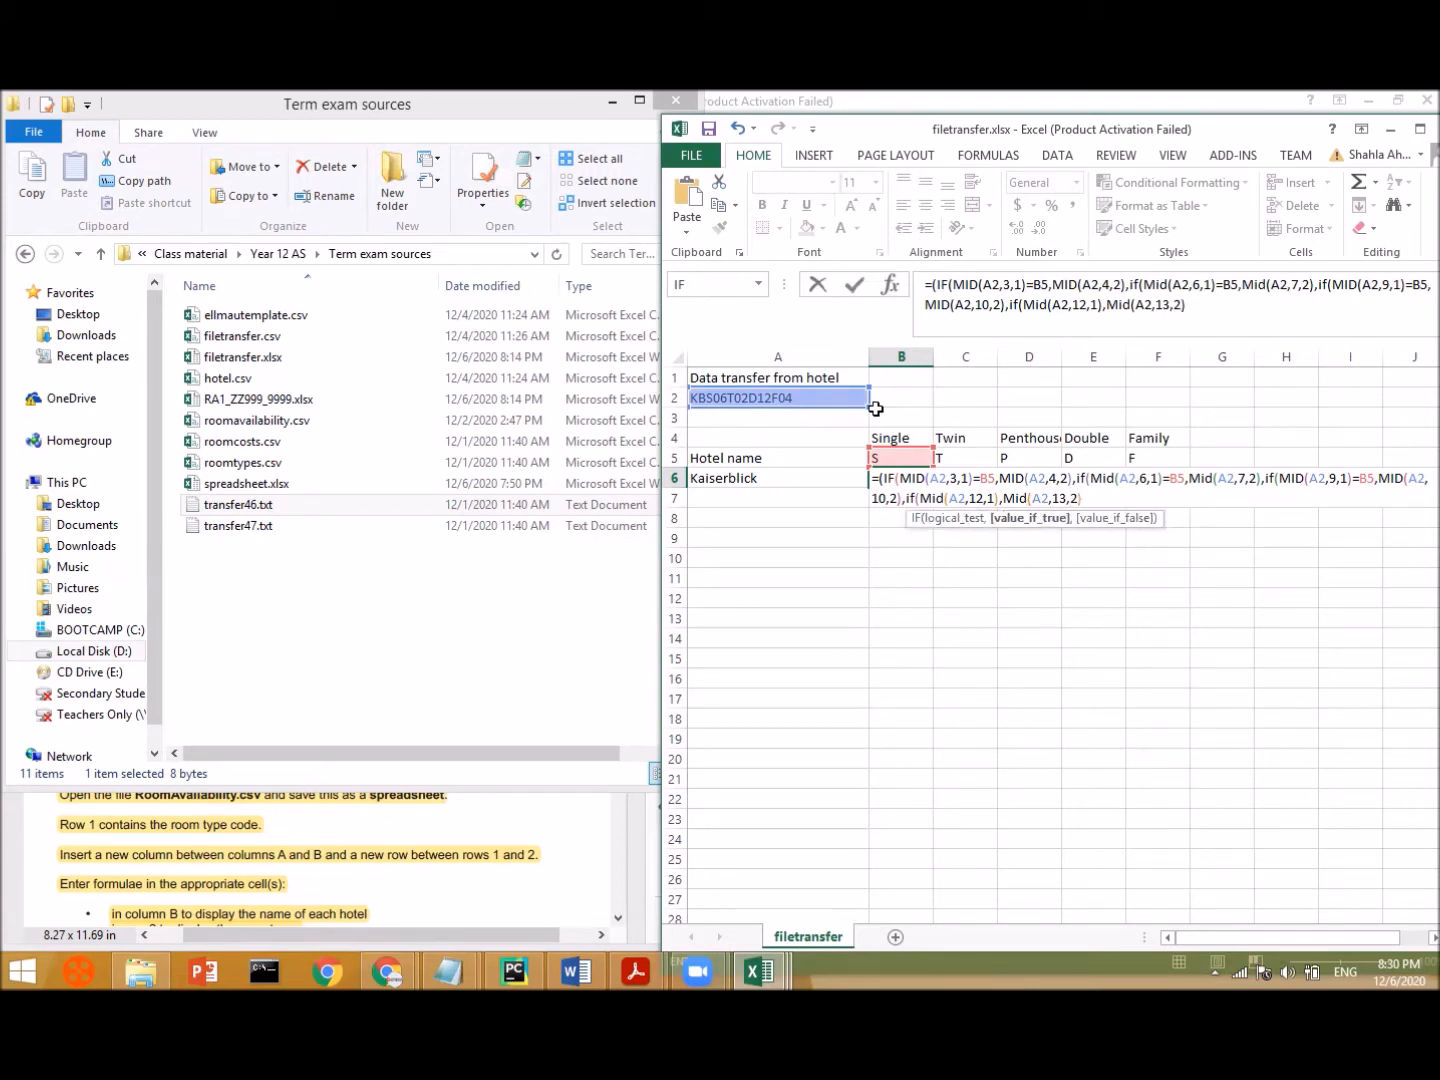
- Close all the open parentheses of the nested IF formula and enter it in B6
text())
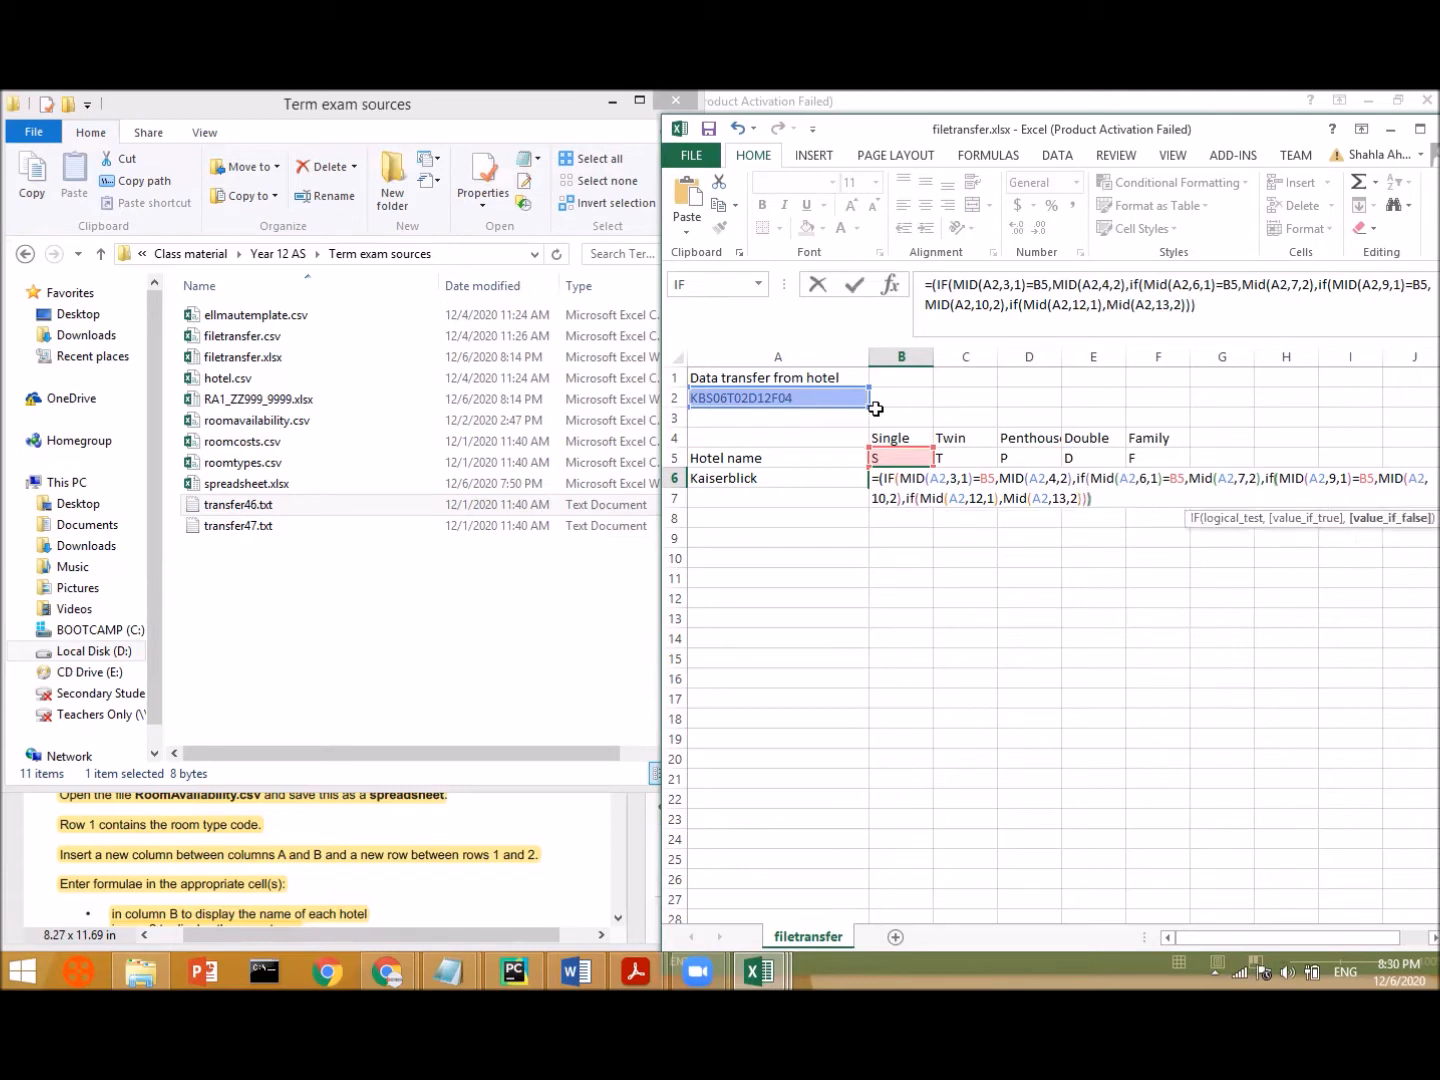
text())
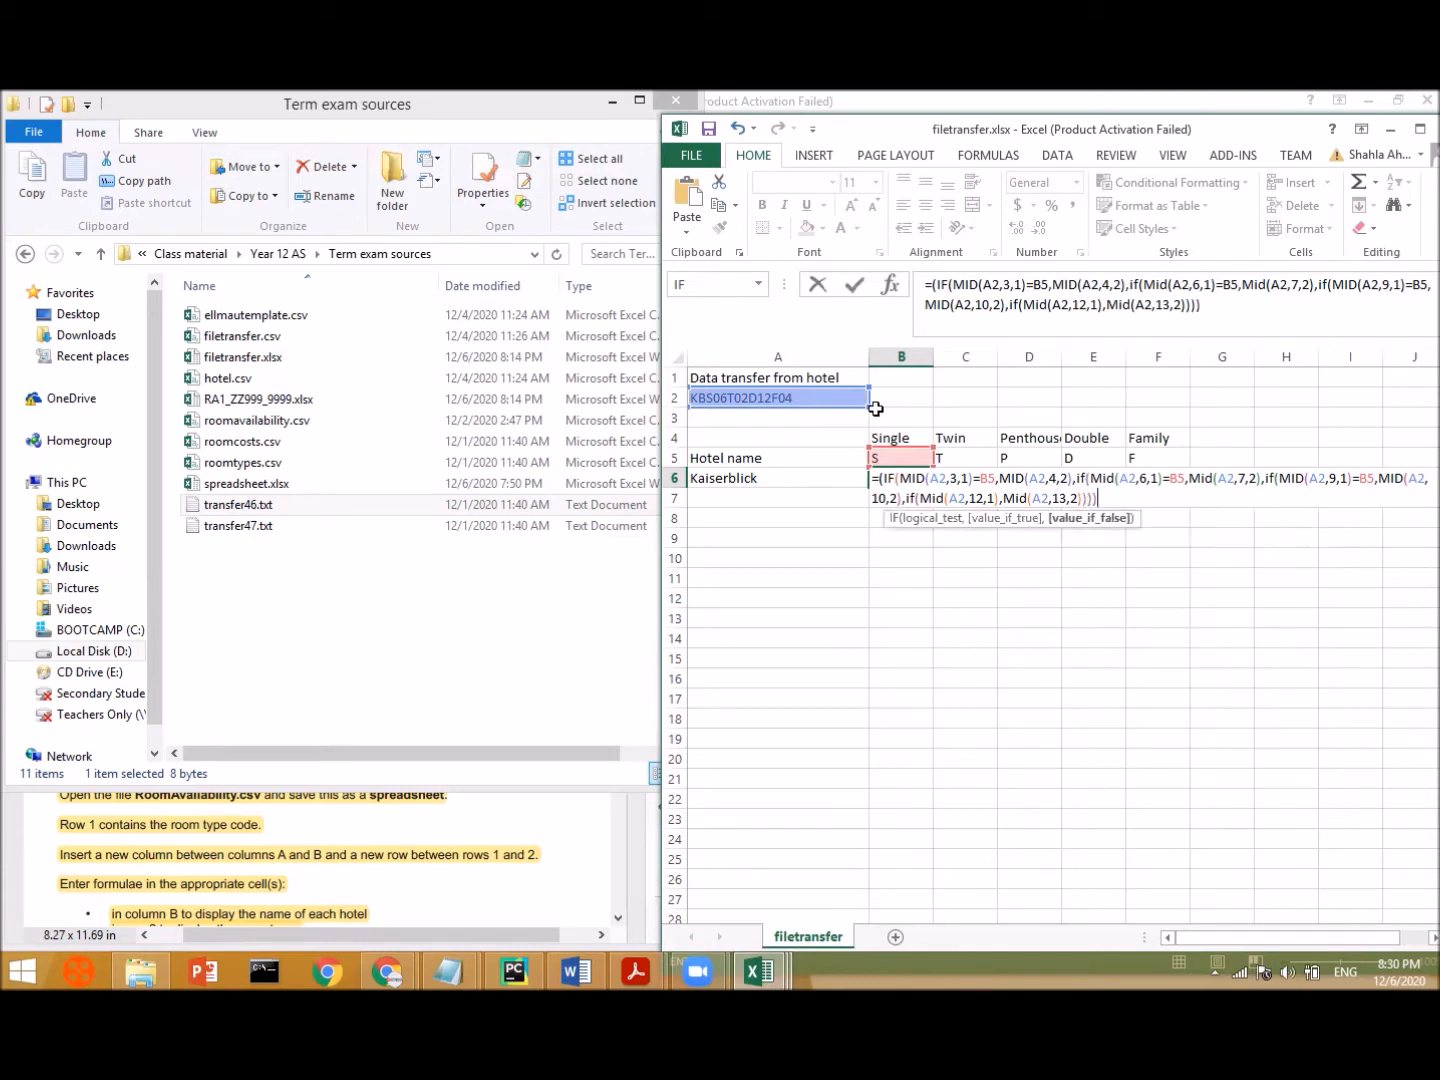
text())
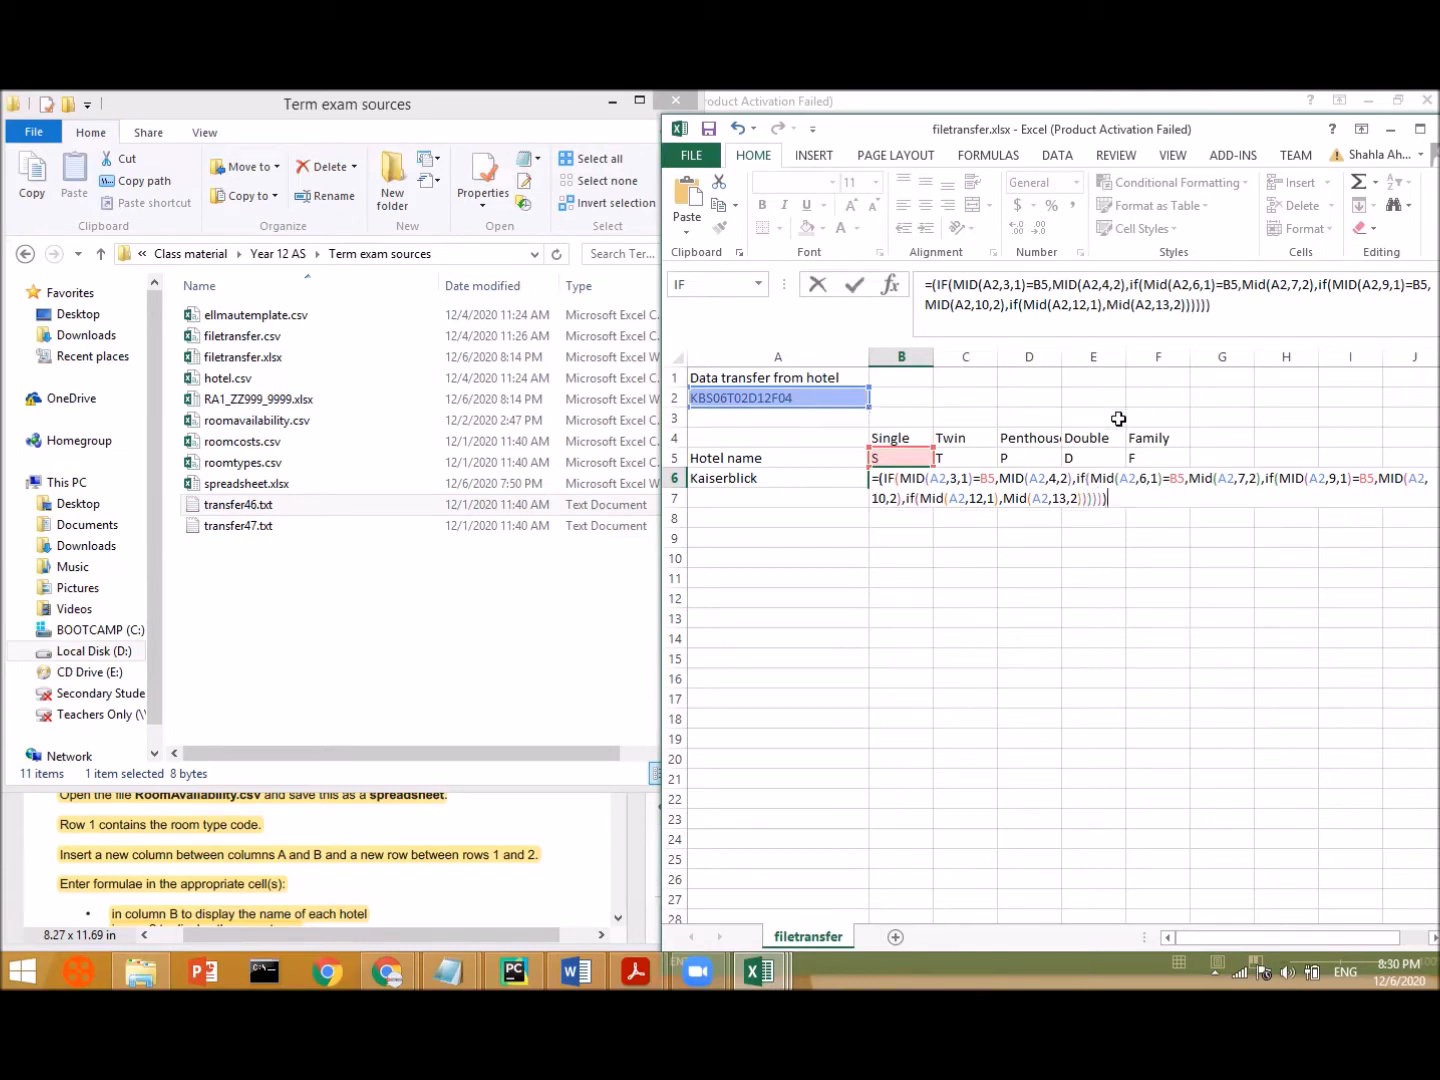
key(Return)
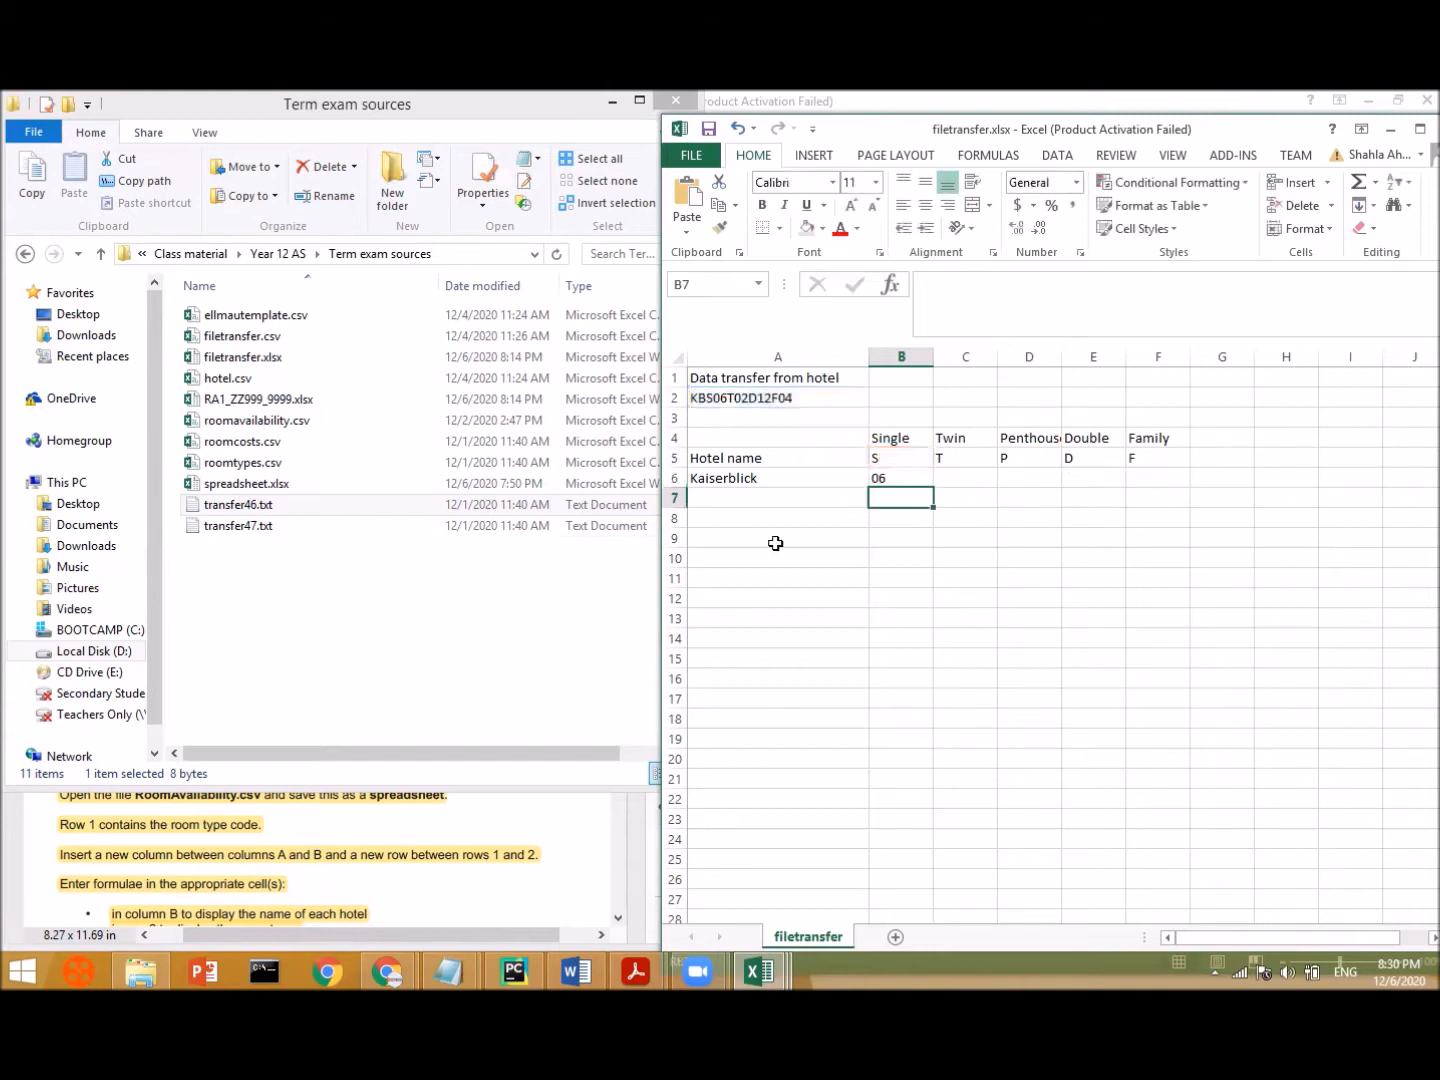
- Multiply the whole bracketed IF expression in B6 by 1 to convert its text result into a number
double_click(914, 478)
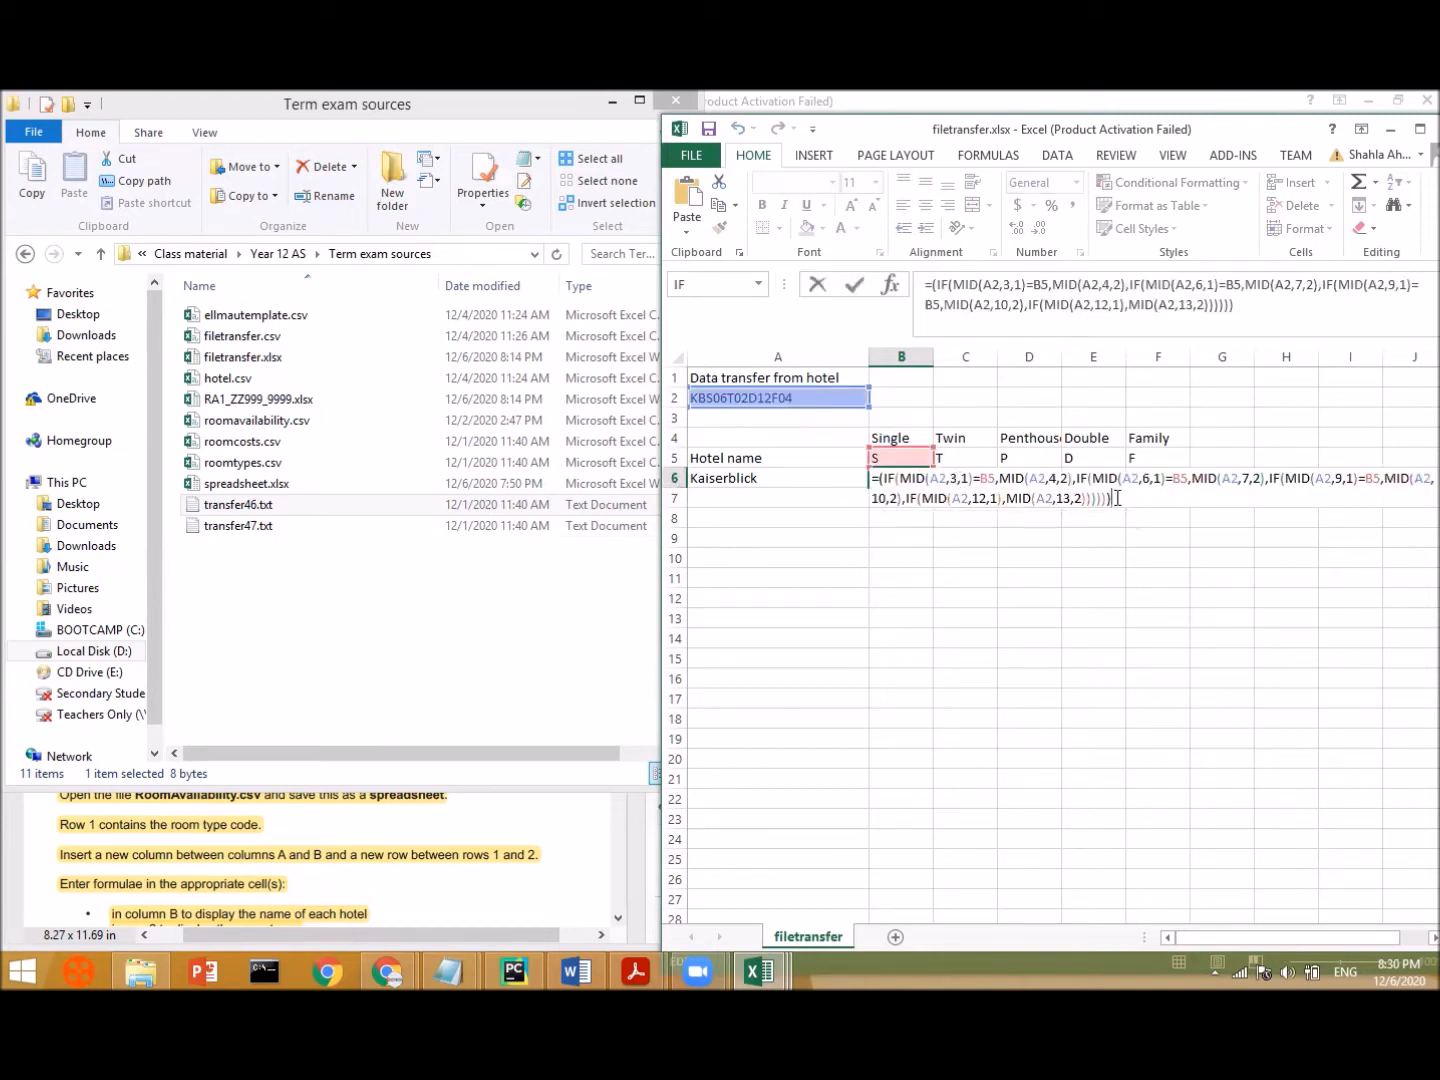
text())
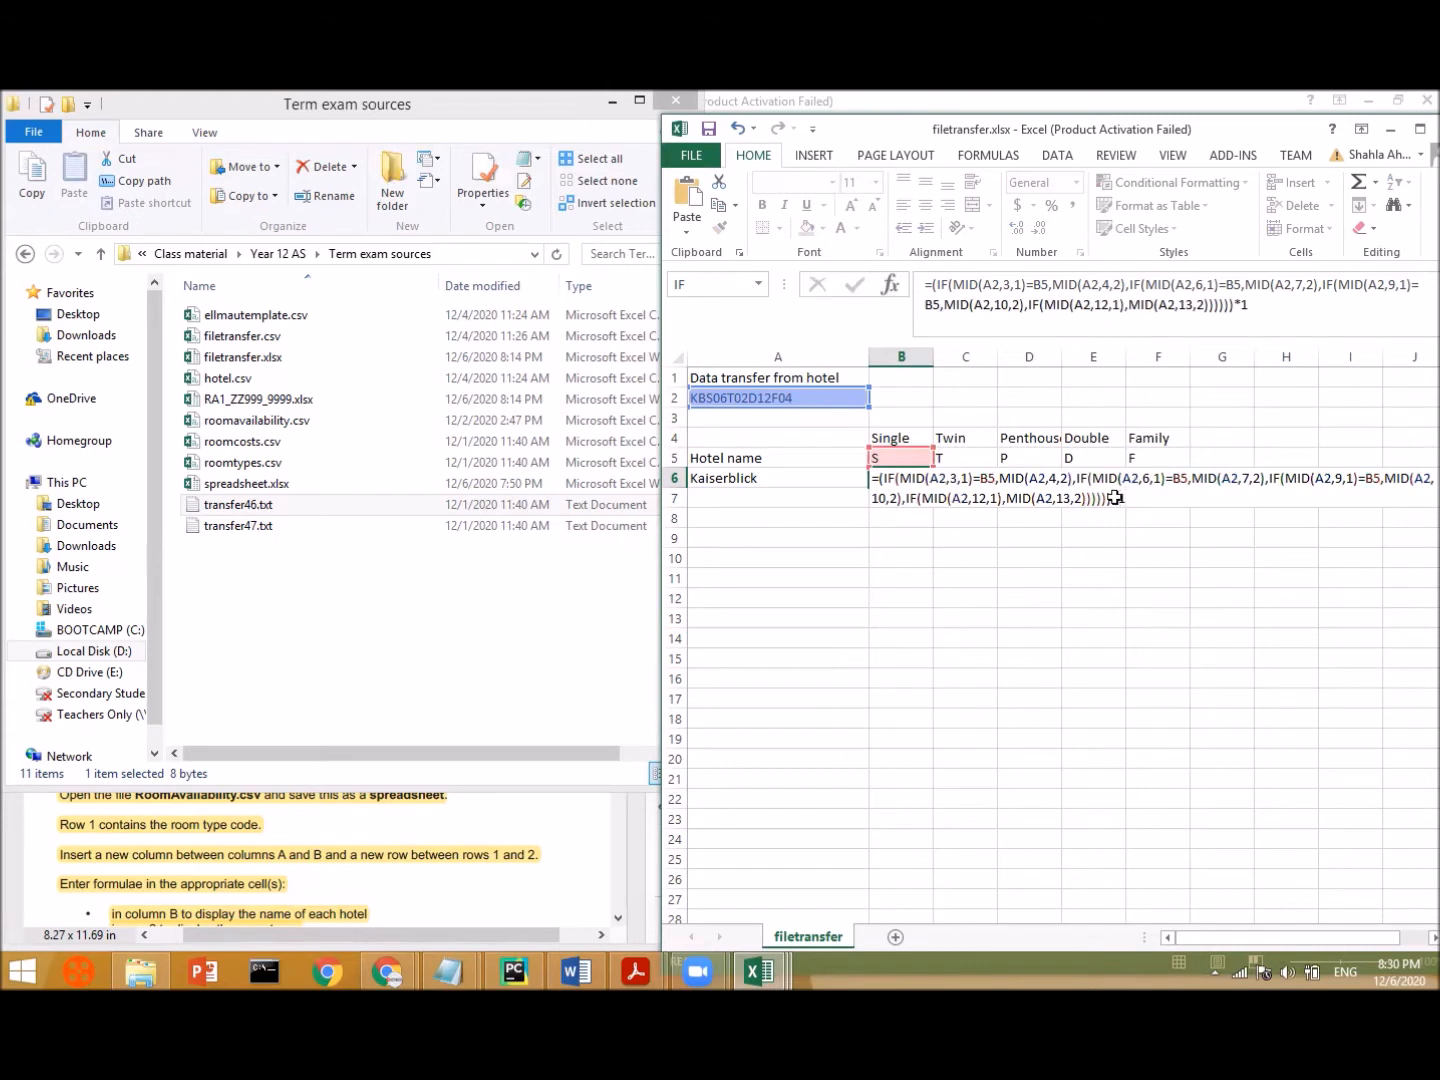
key(Return)
double_click(914, 478)
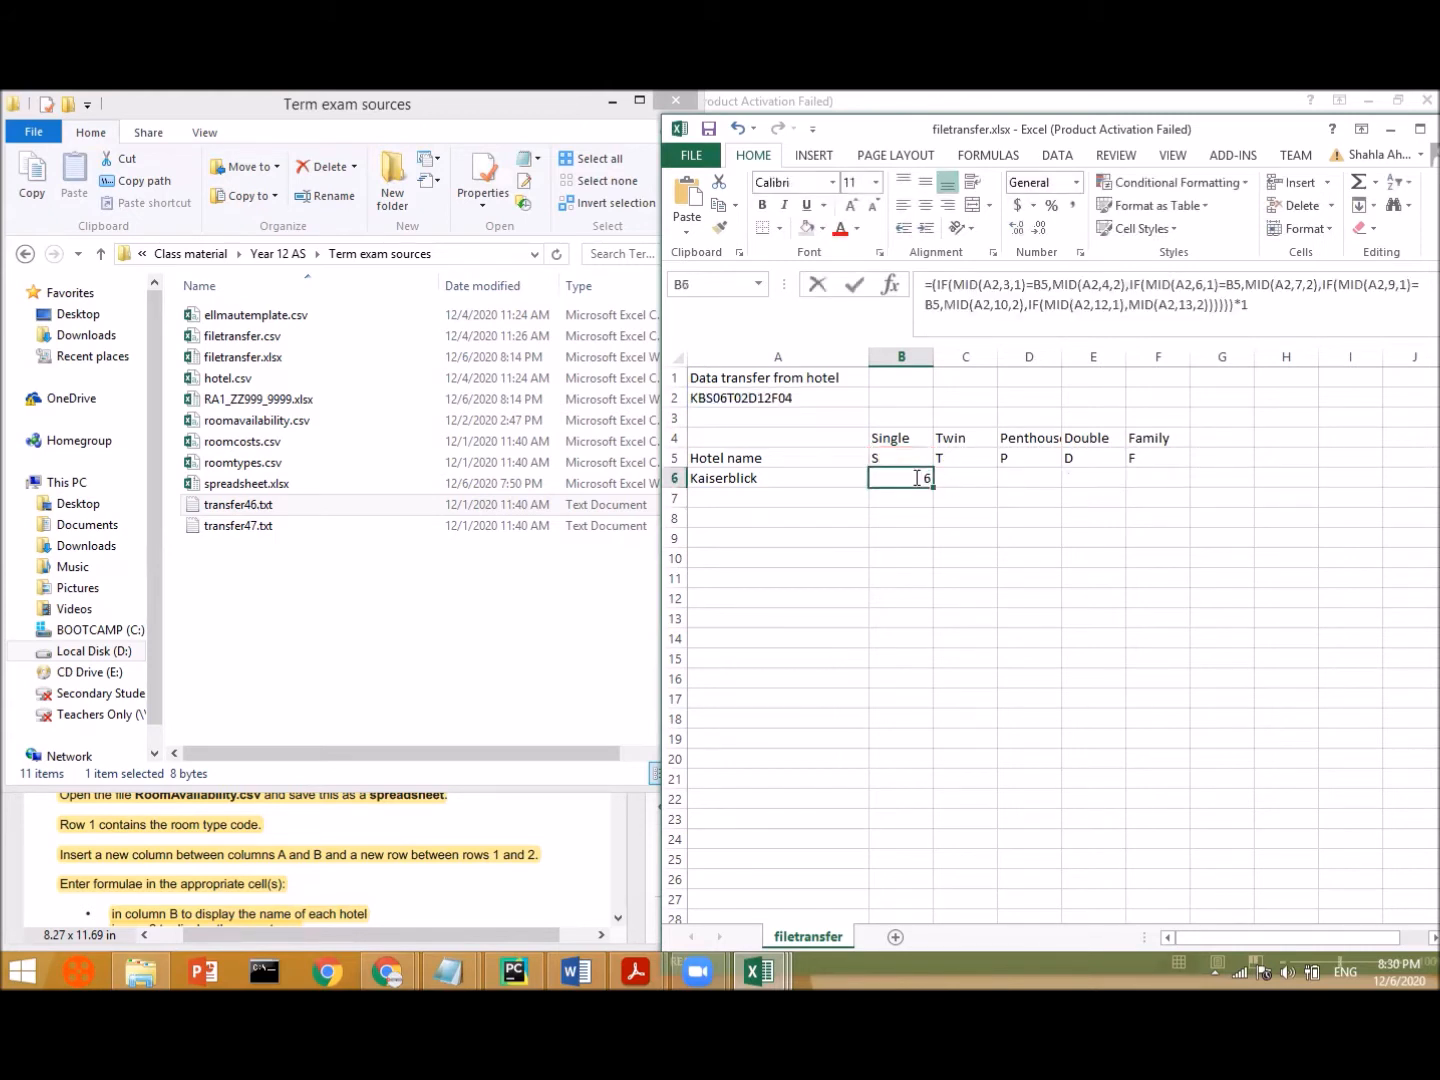
- Widen the spreadsheet window so the long formula fits on one line, and open the B6 formula for editing
click(670, 417)
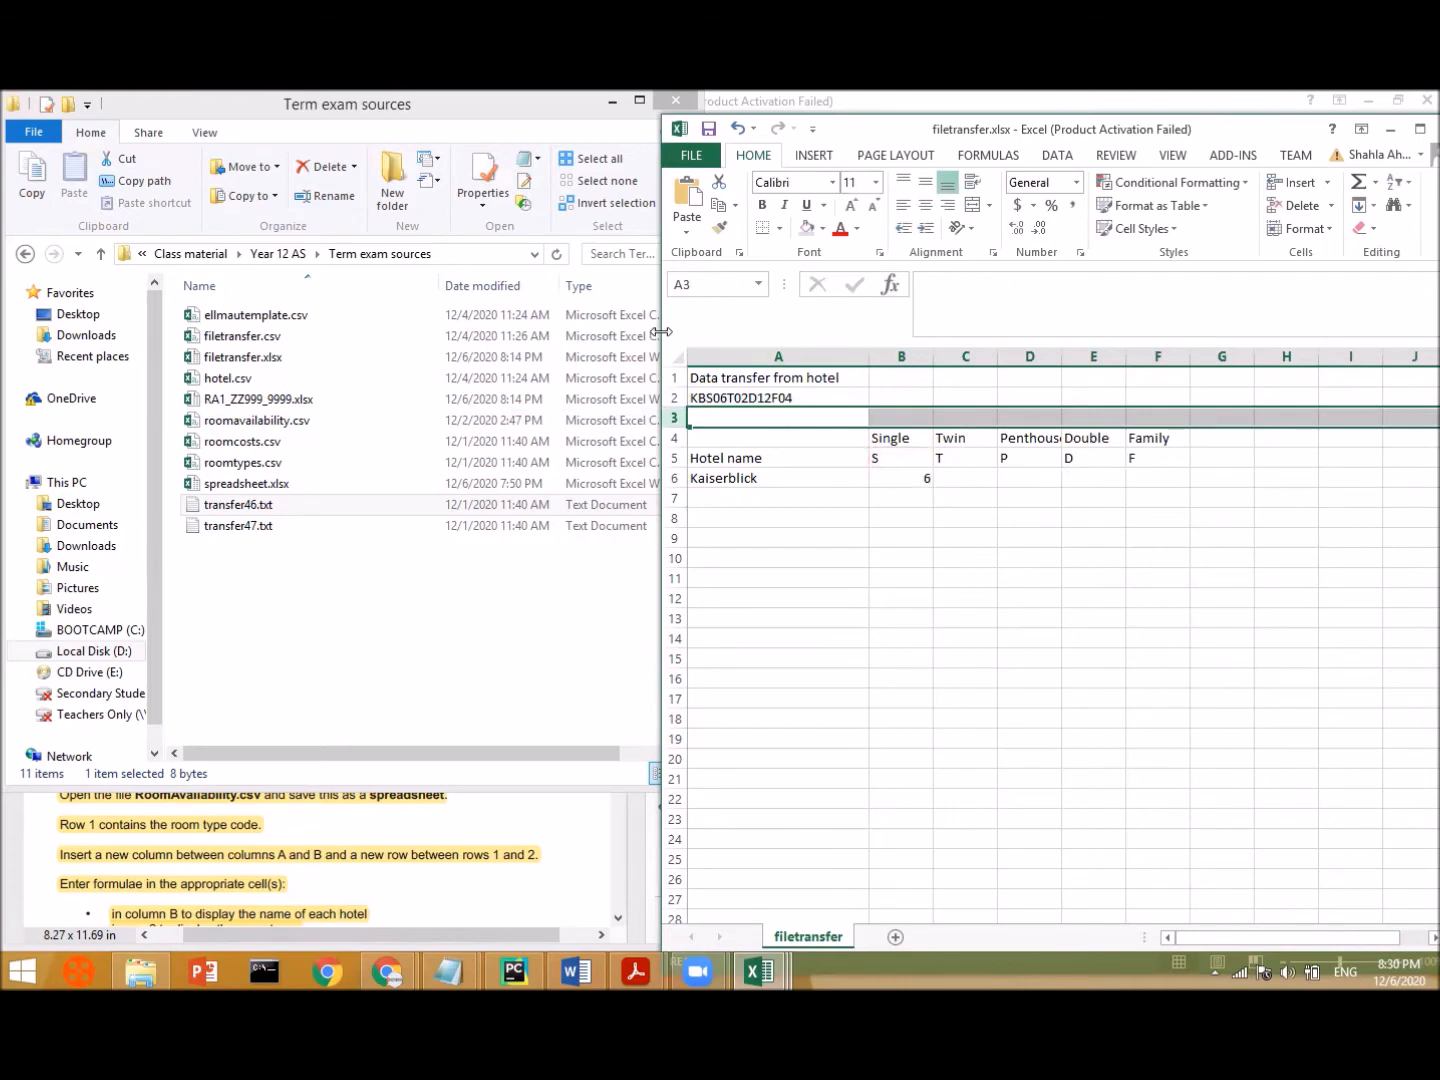
drag(662, 330, 170, 331)
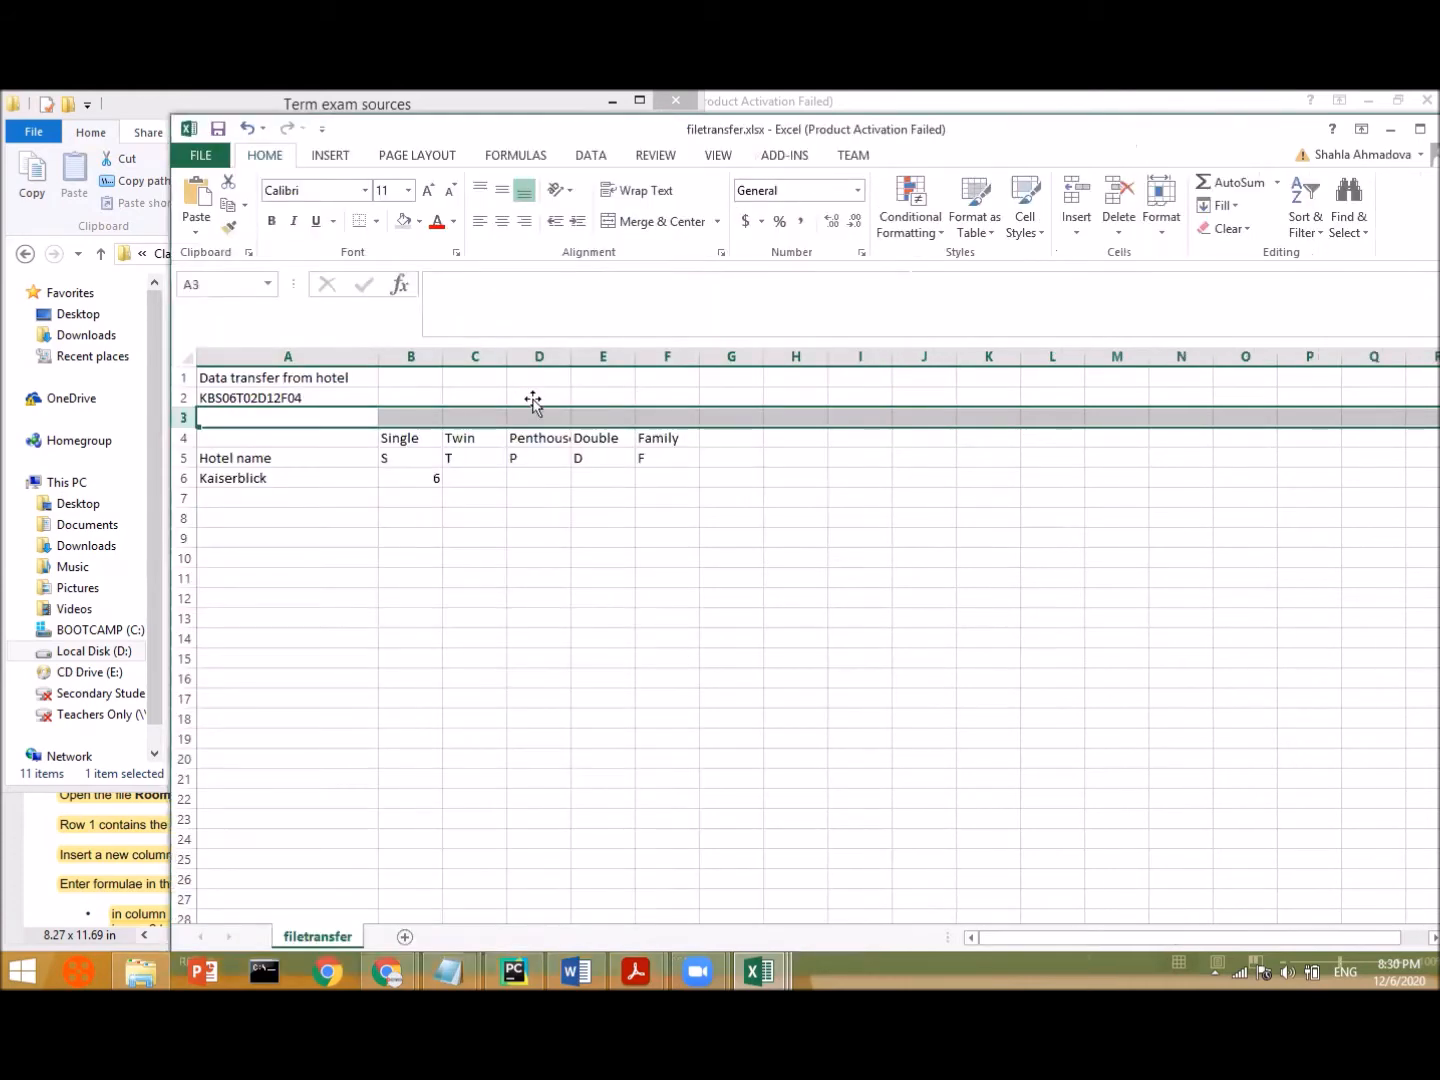
click(430, 476)
double_click(428, 478)
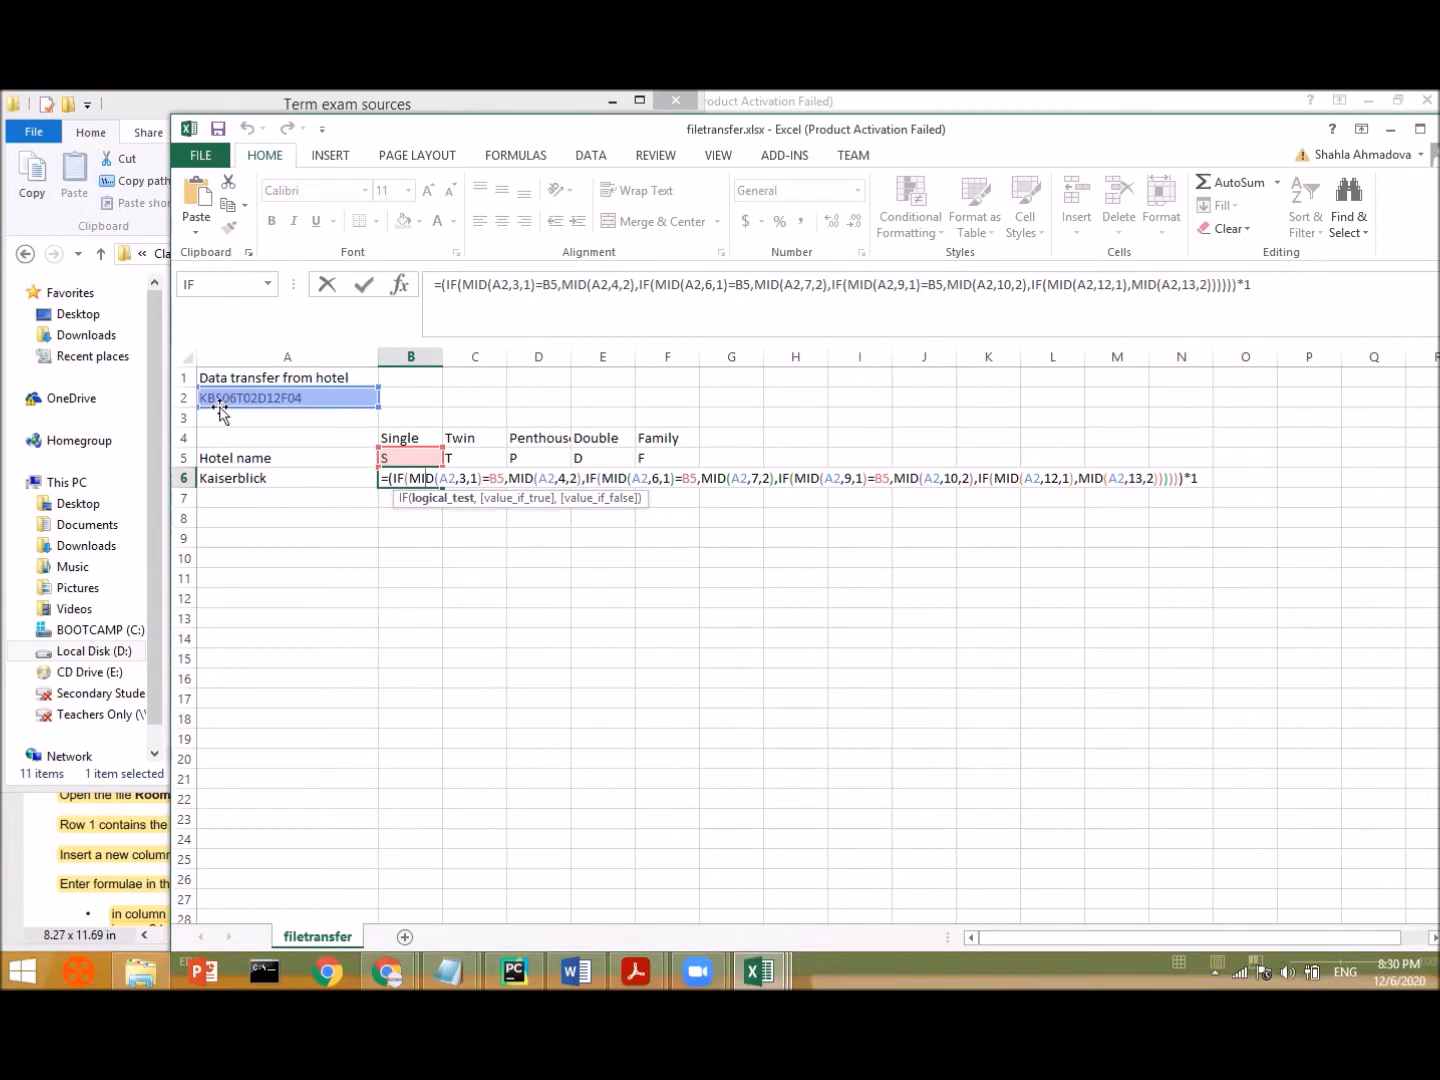
- Switch to transfer46.txt in Notepad, examine the hotel code AT in its transfer string, and place the window below the B6 formula
mouse_move(394, 975)
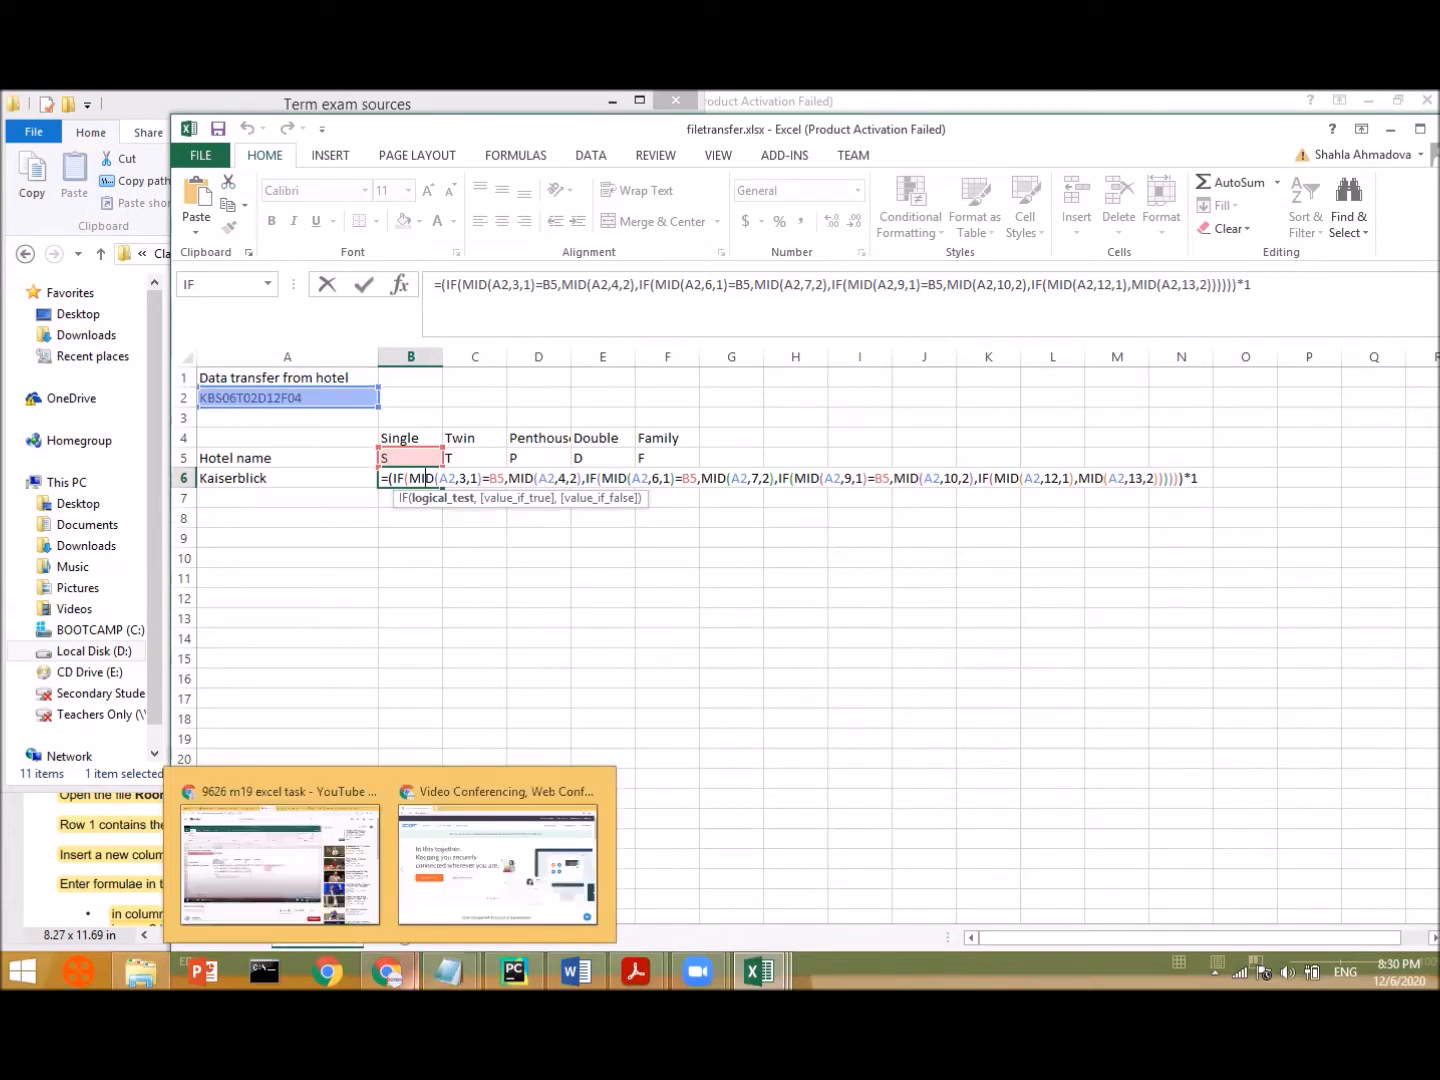
mouse_move(140, 972)
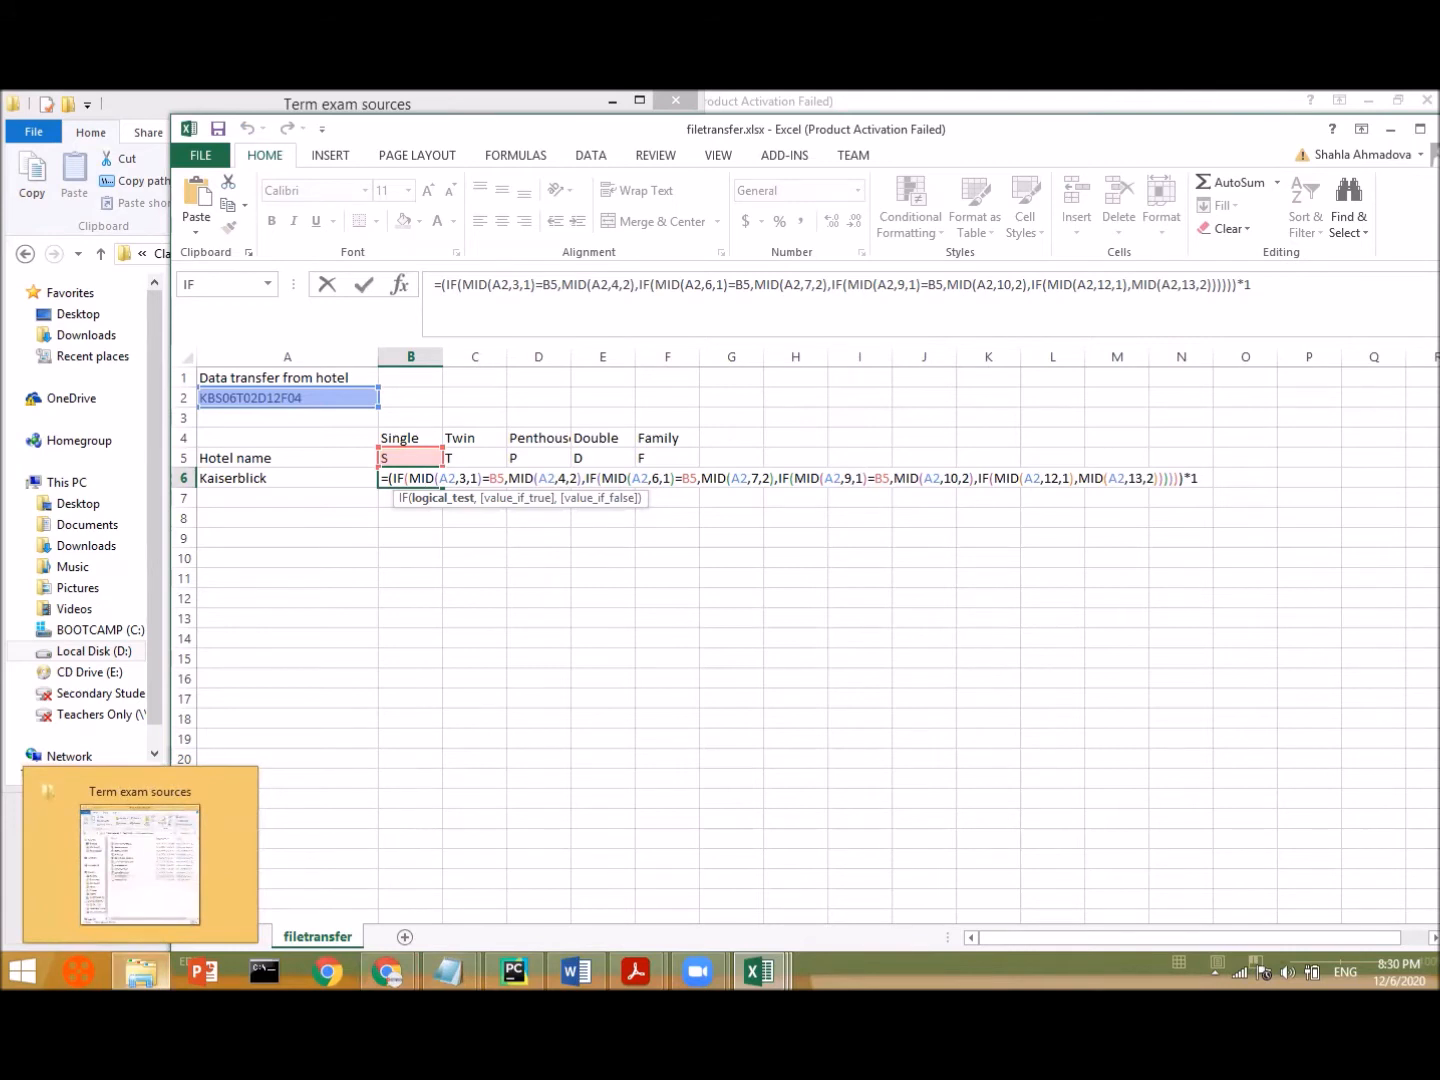
click(449, 972)
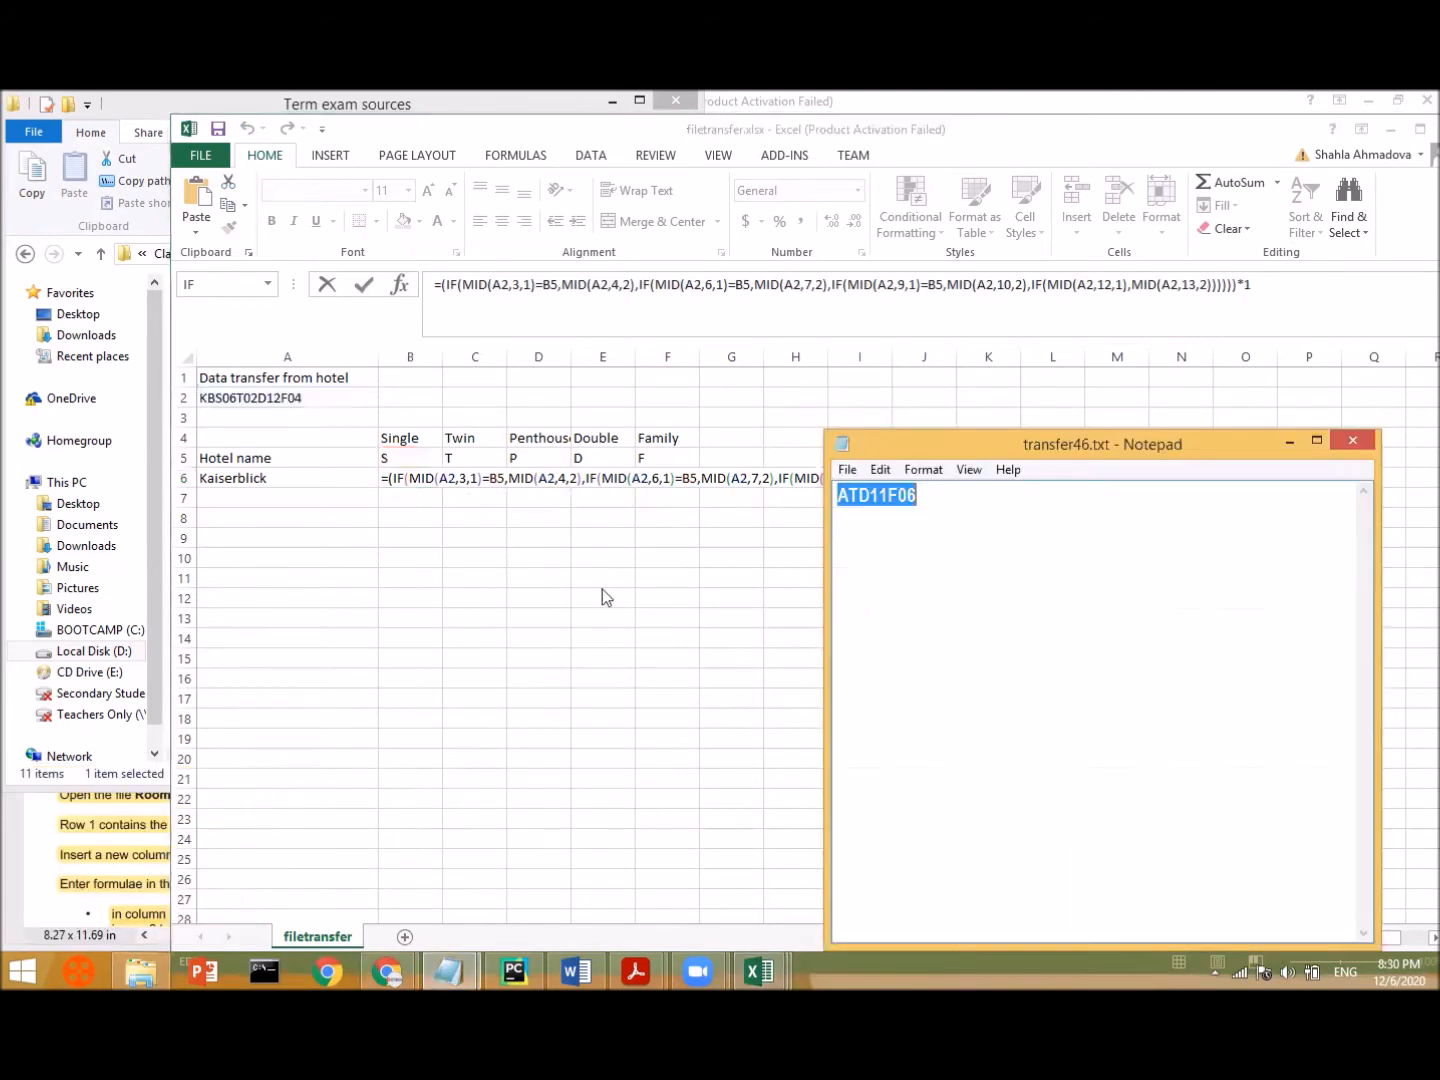
click(860, 498)
drag(838, 496, 860, 496)
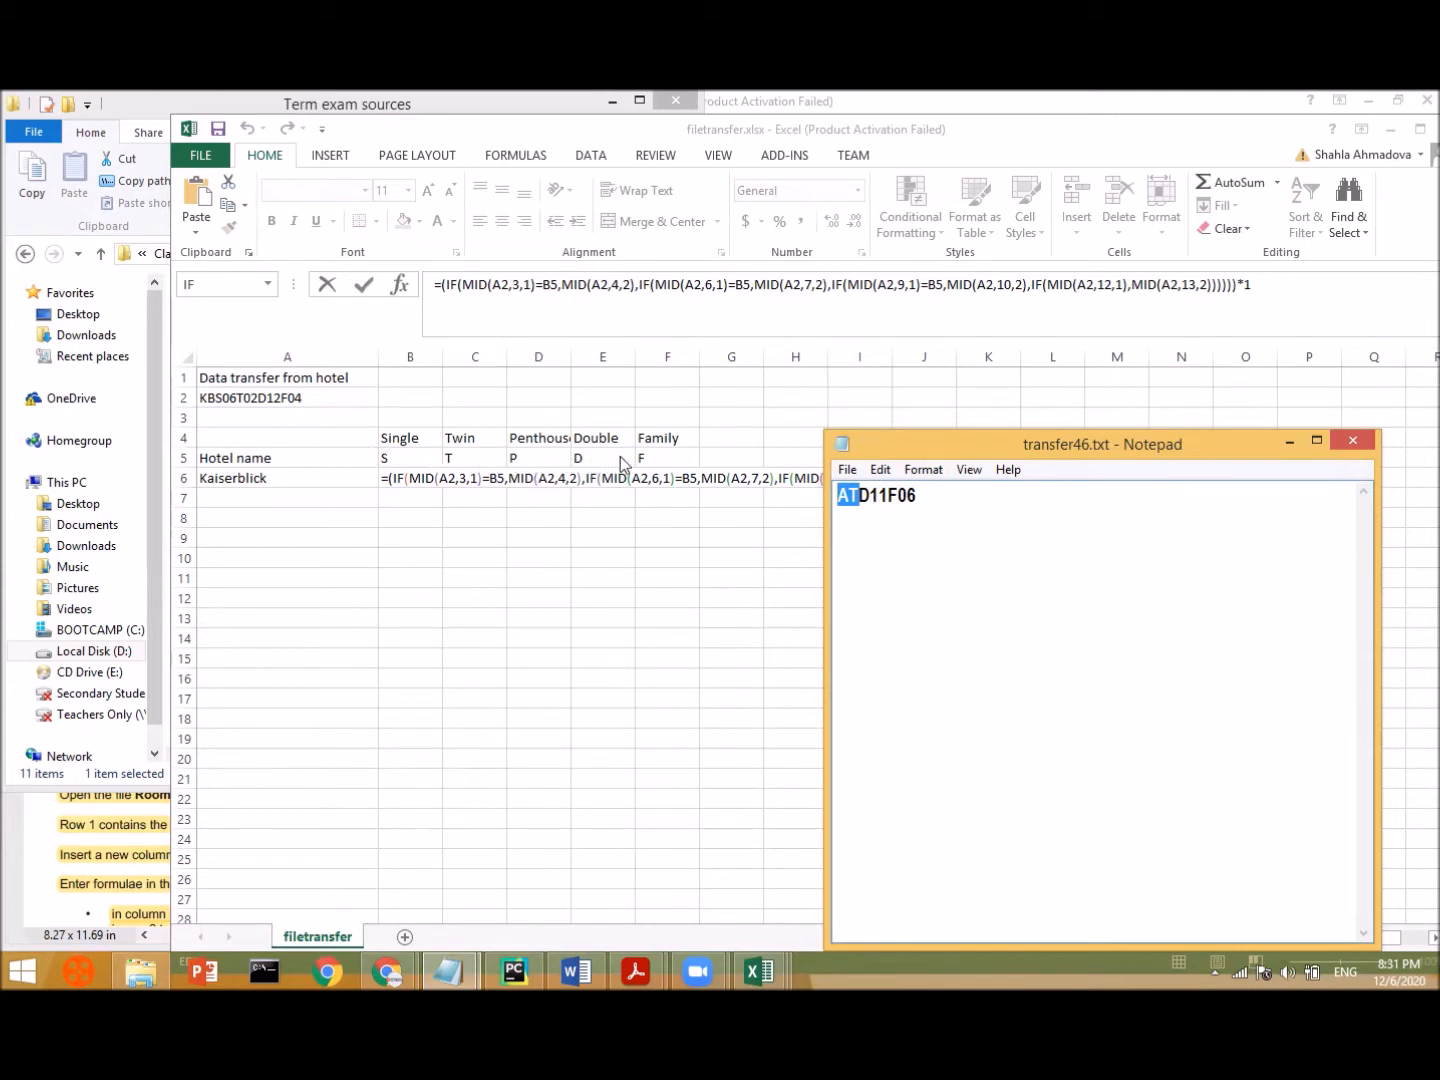
click(873, 497)
drag(855, 491, 833, 492)
drag(940, 444, 599, 562)
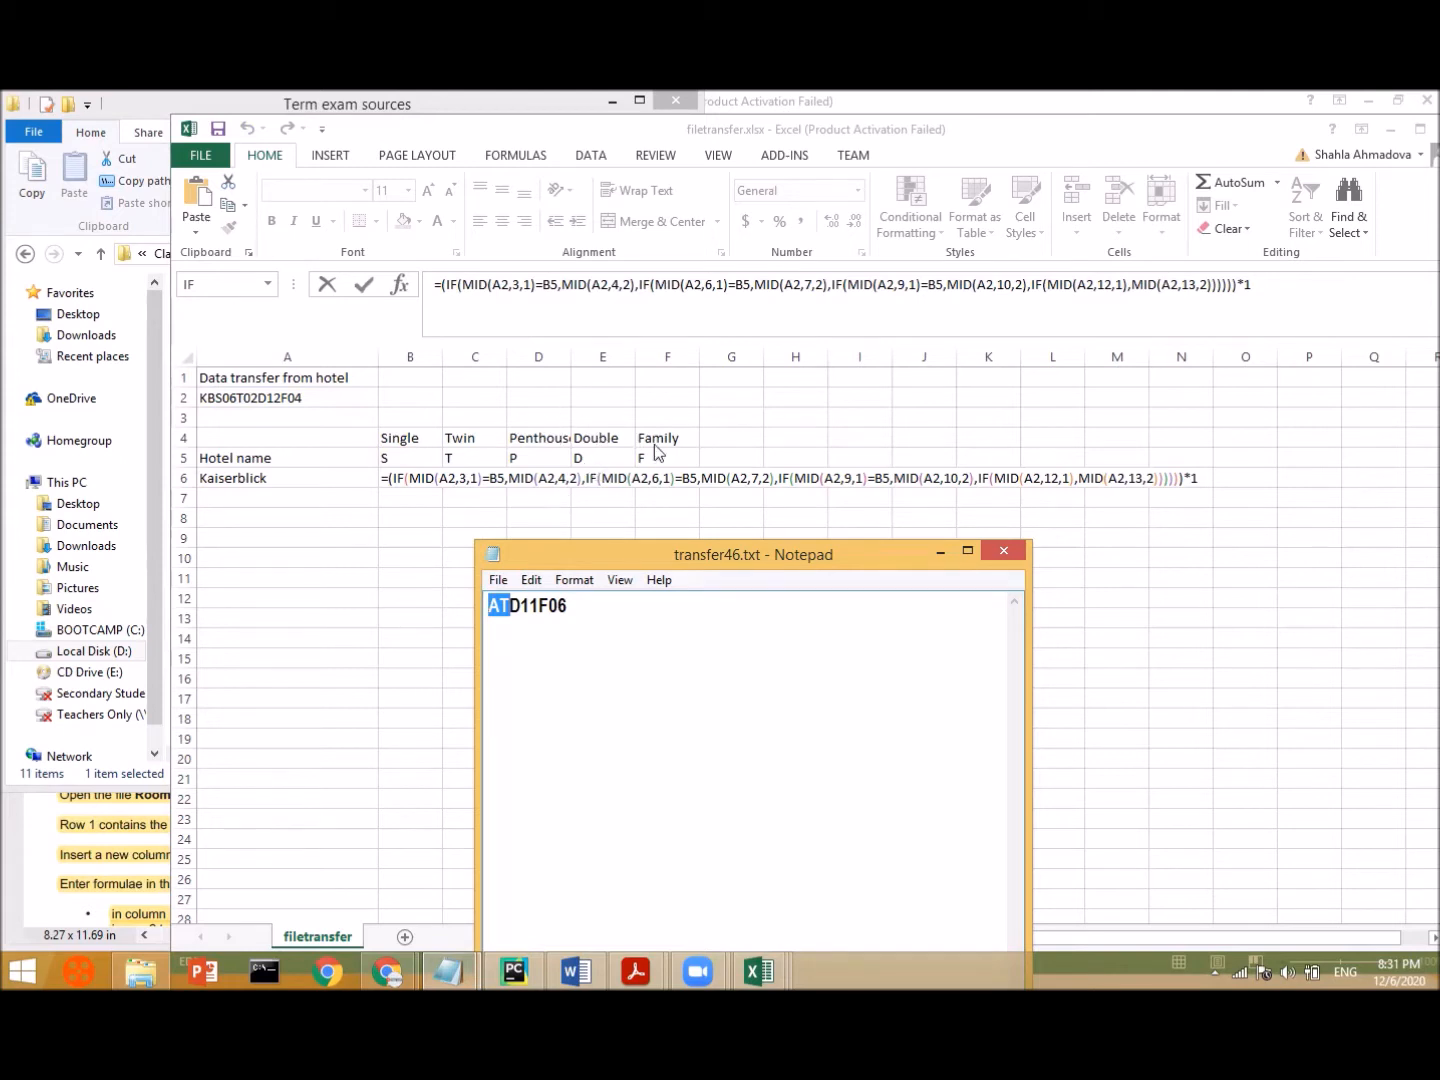
- Return to the workbook and make the A2 reference in the first MID of the B6 formula absolute as $A$2
click(385, 473)
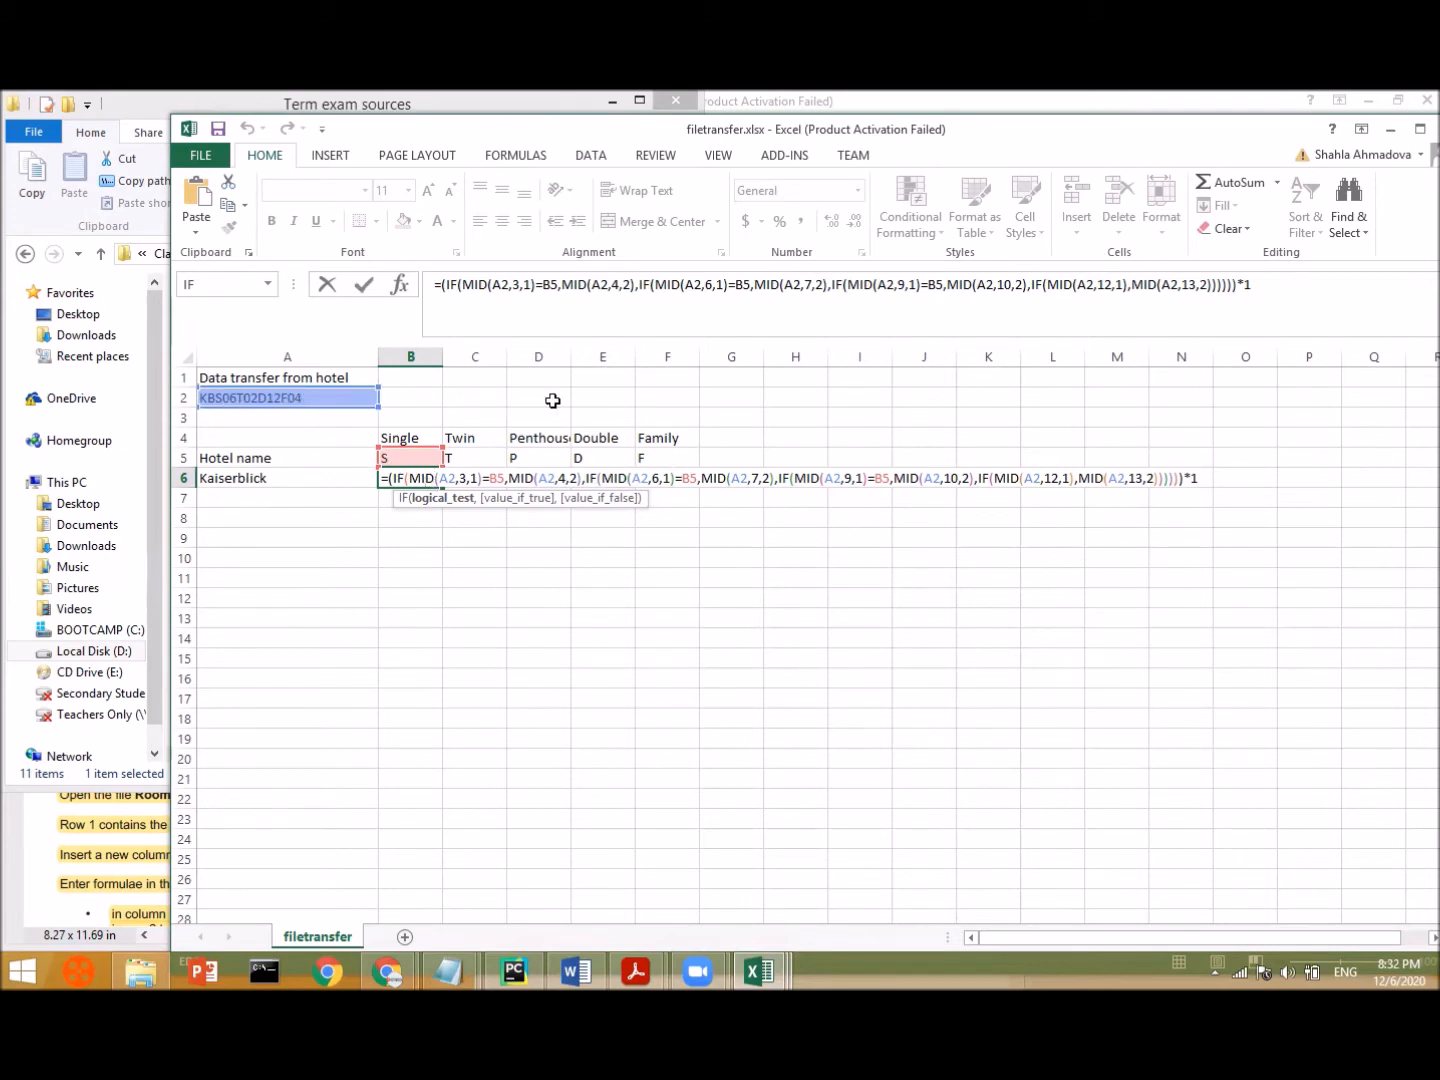
click(440, 480)
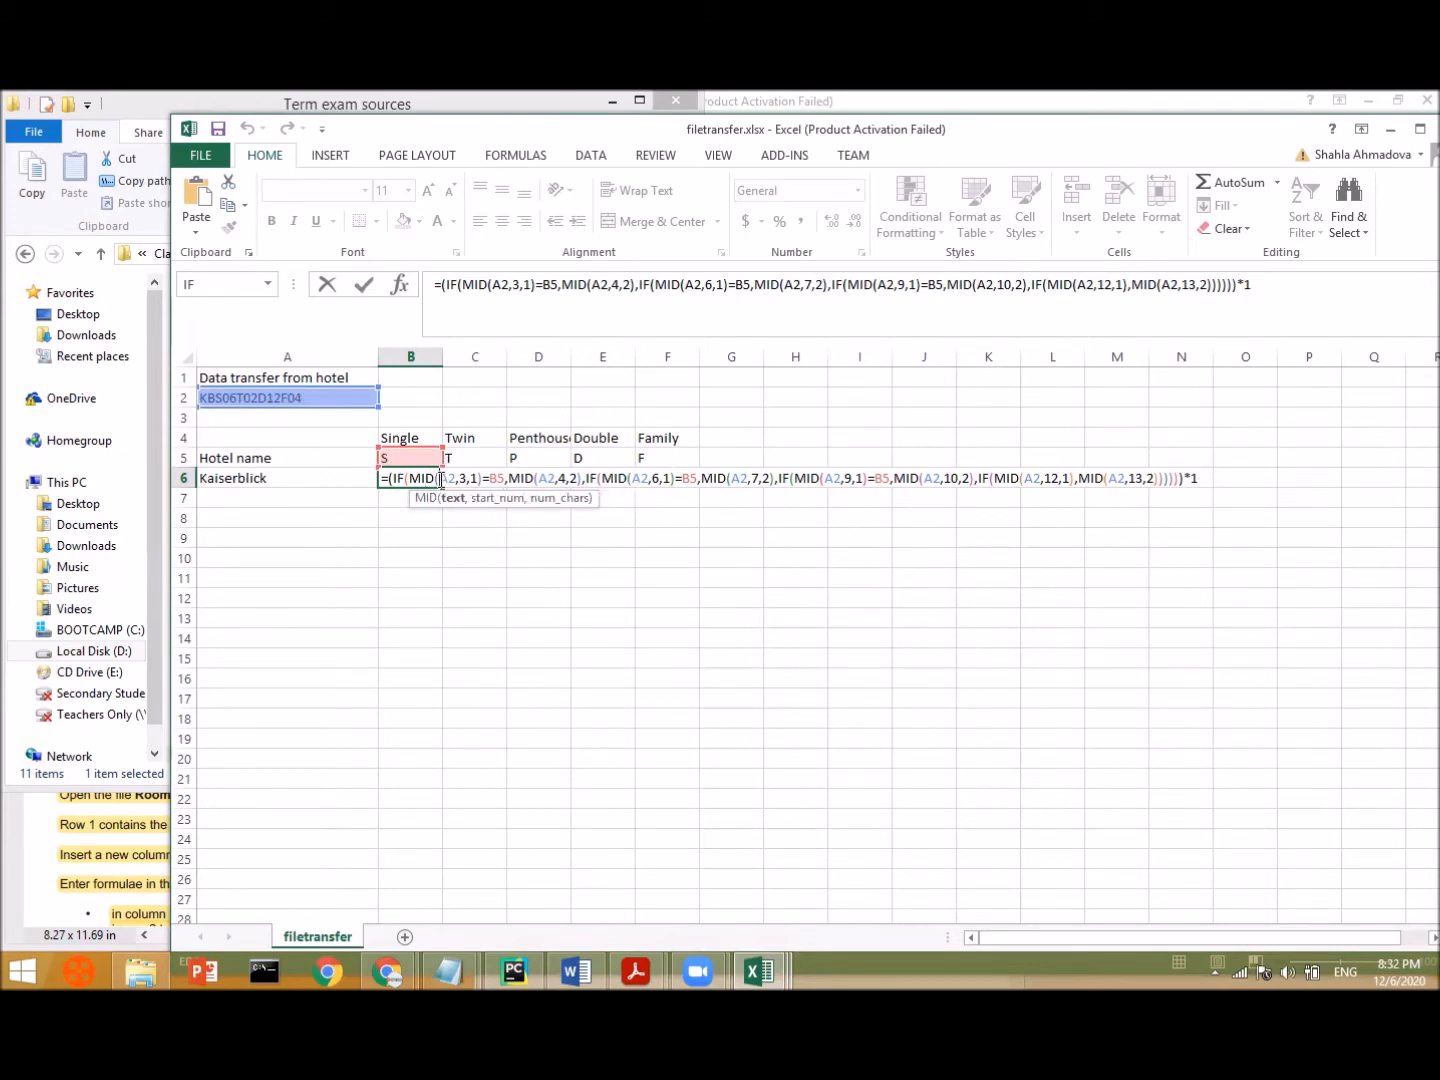
key(F4)
- Make the A2 reference absolute as $A$2 in the B6 formula's MID that starts at character 4
key(Right)
key(Right)
key(Right)
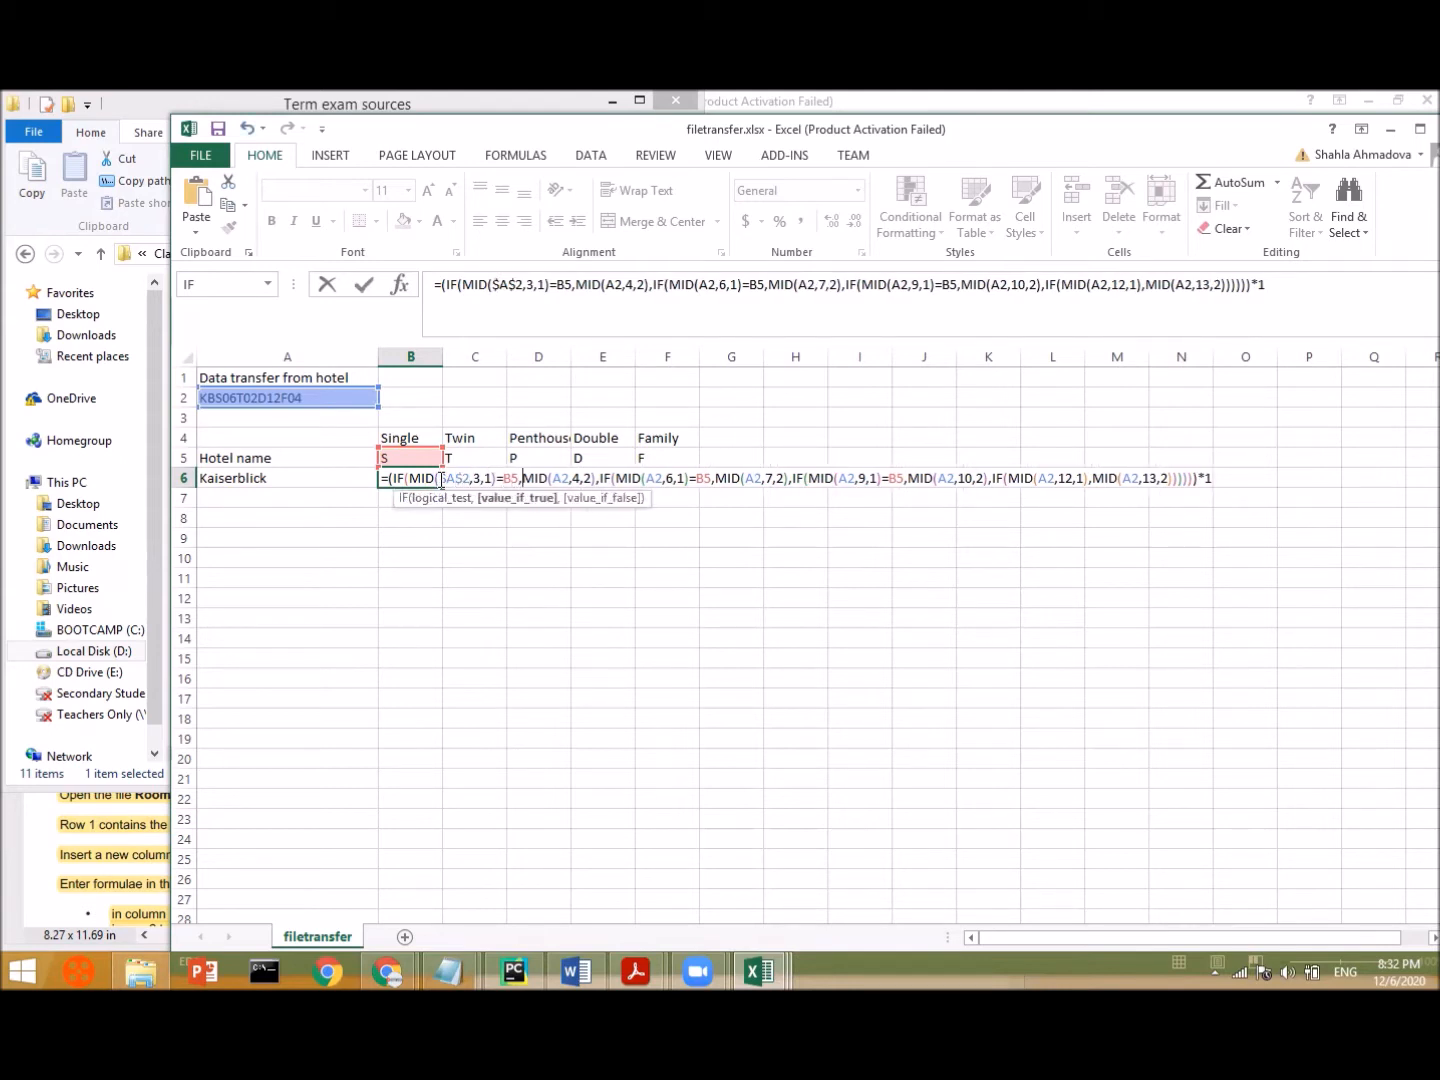
key(Right)
key(Right)
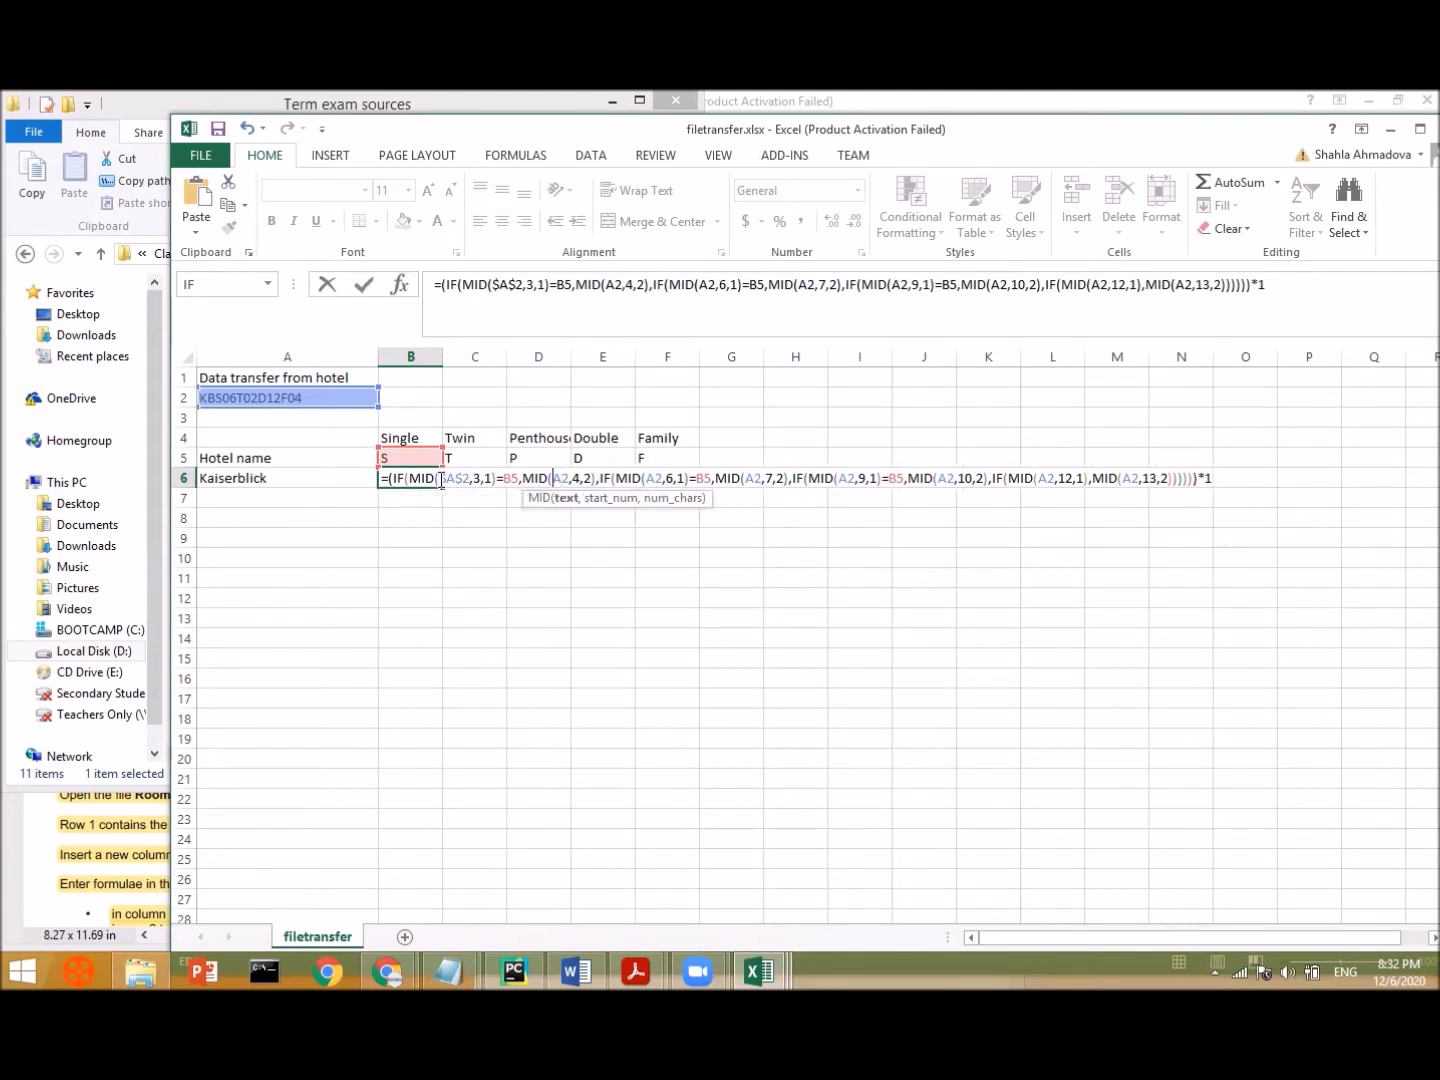
text($A)
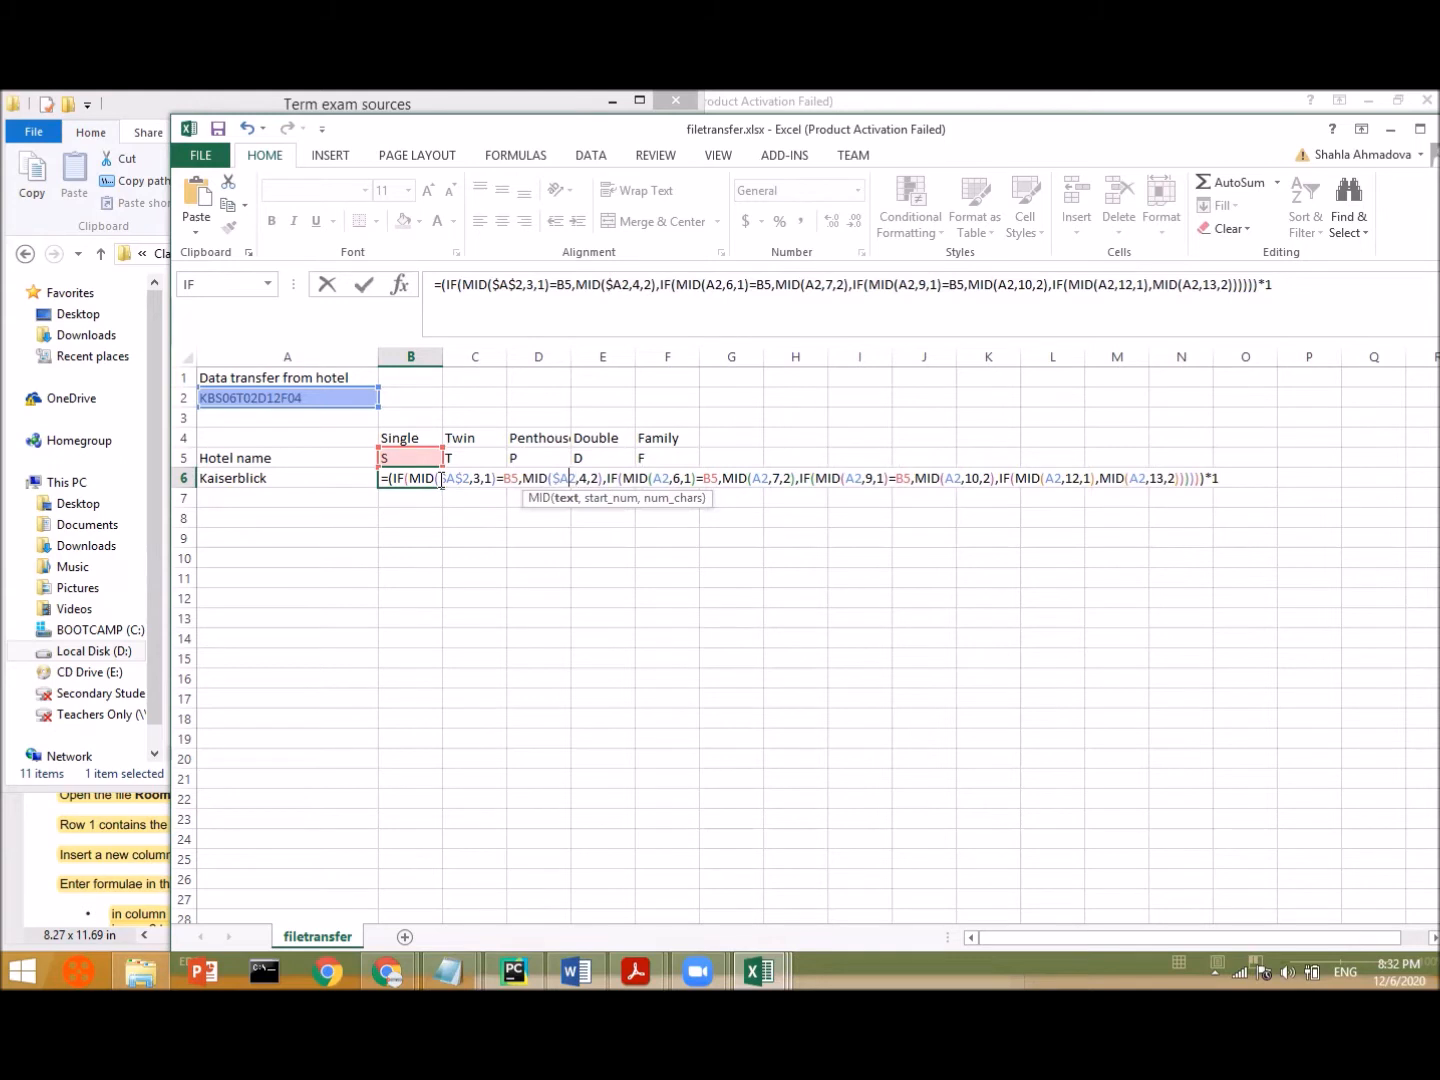
text($)
- Change A2 to $A$2 in the second IF's test, the MID starting at character 6
key(Right)
key(Right)
key(Right)
key(Right)
key(Right)
key(Right)
key(Right)
key(Right)
key(Right)
key(Right)
key(Right)
key(Right)
key(Right)
key(Right)
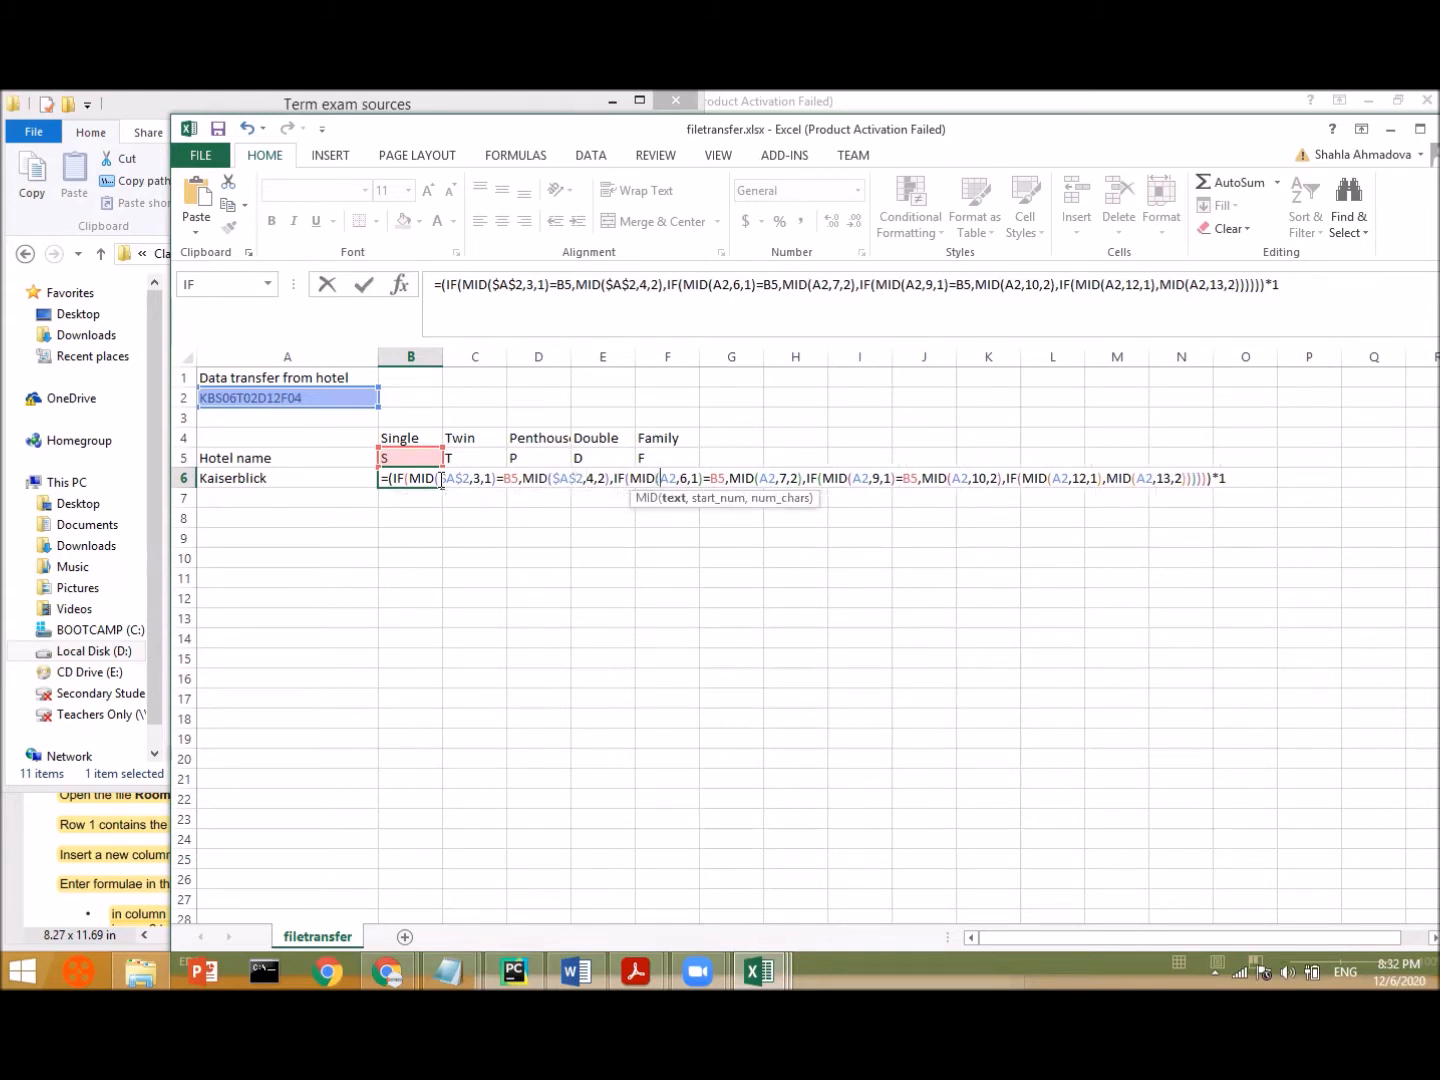
text($A$)
- Change A2 to $A$2 in the second IF's result, the MID starting at character 7
key(Right)
key(Right)
key(Right)
key(Right)
key(Right)
key(Right)
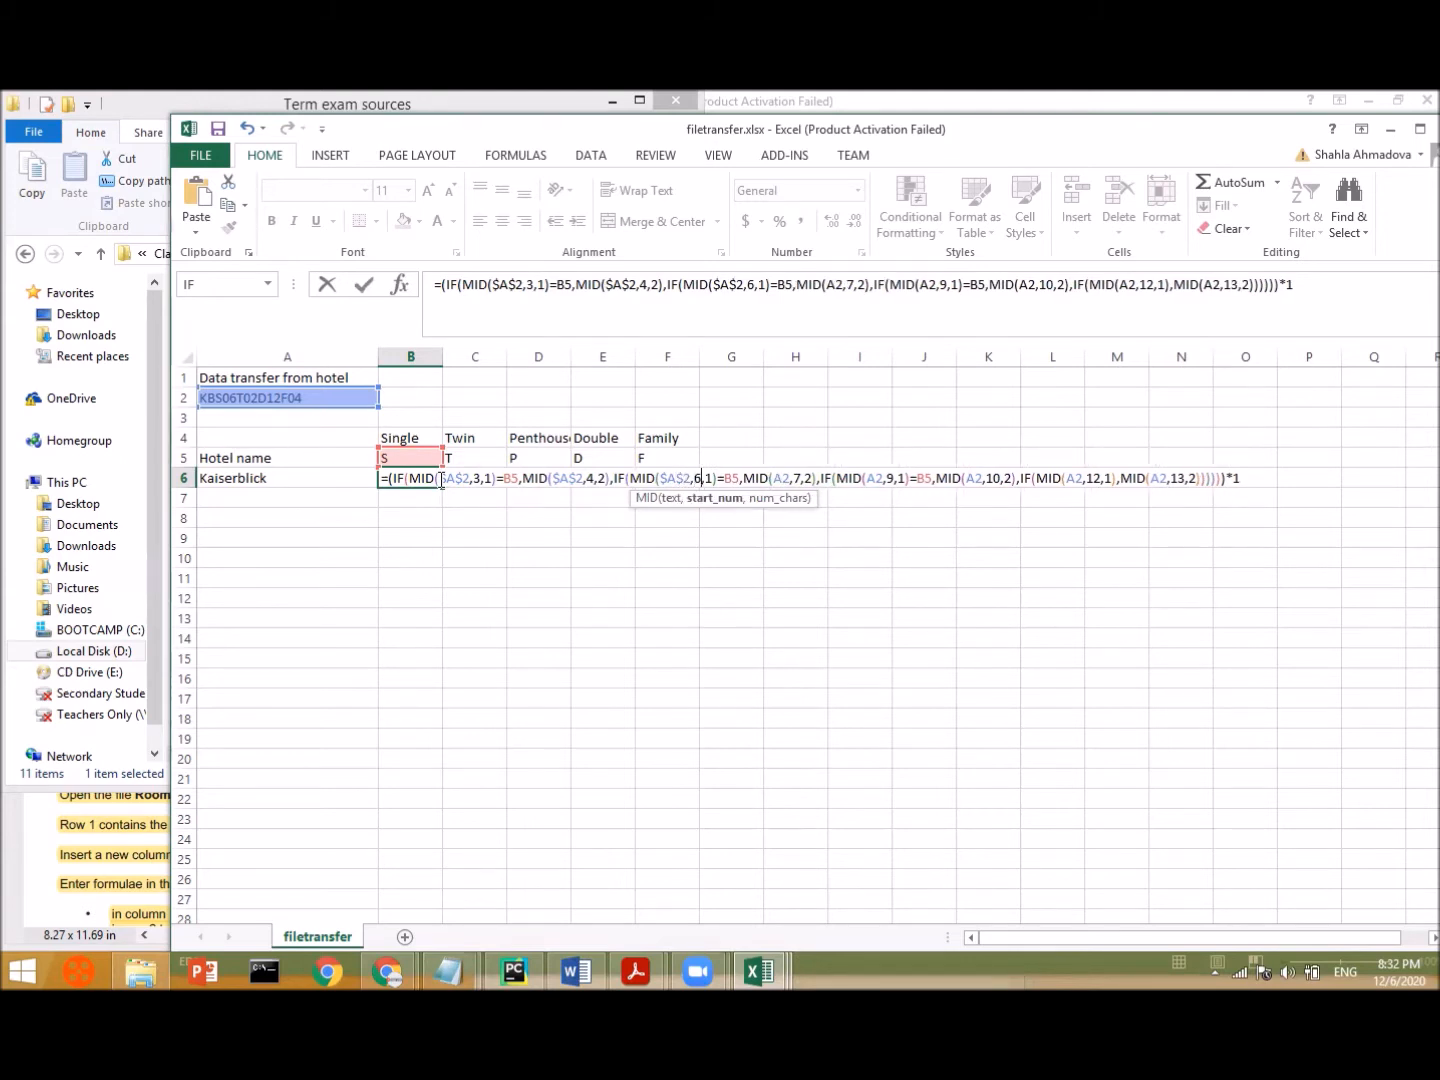
key(Right)
key(Right)
key(Right)
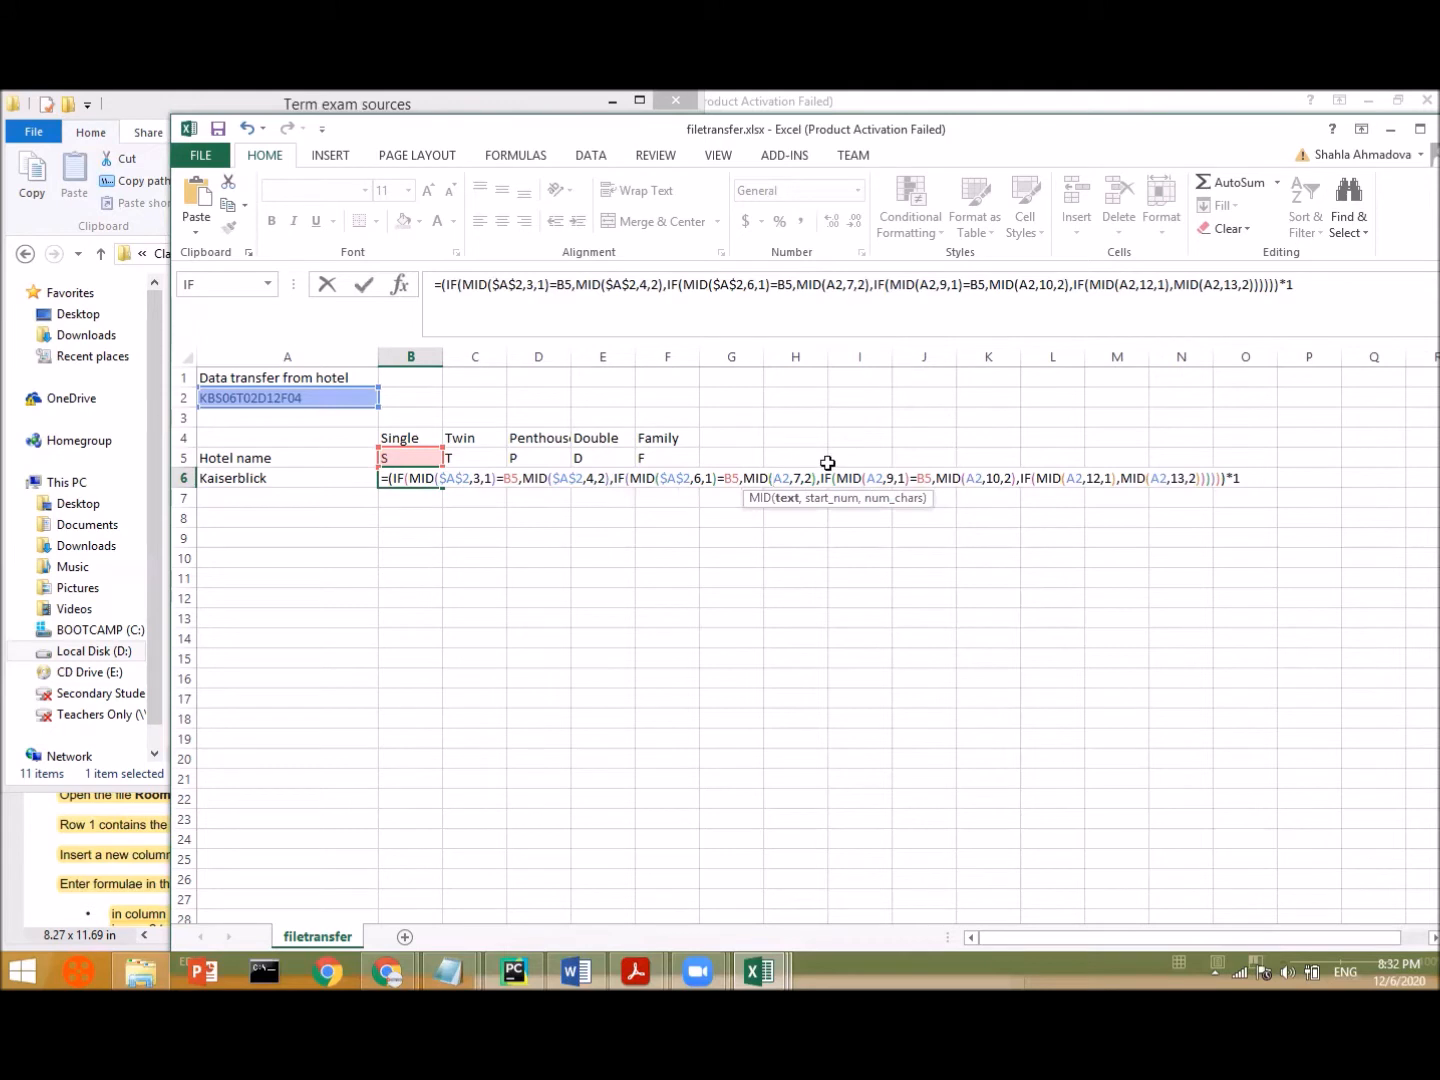
text($A)
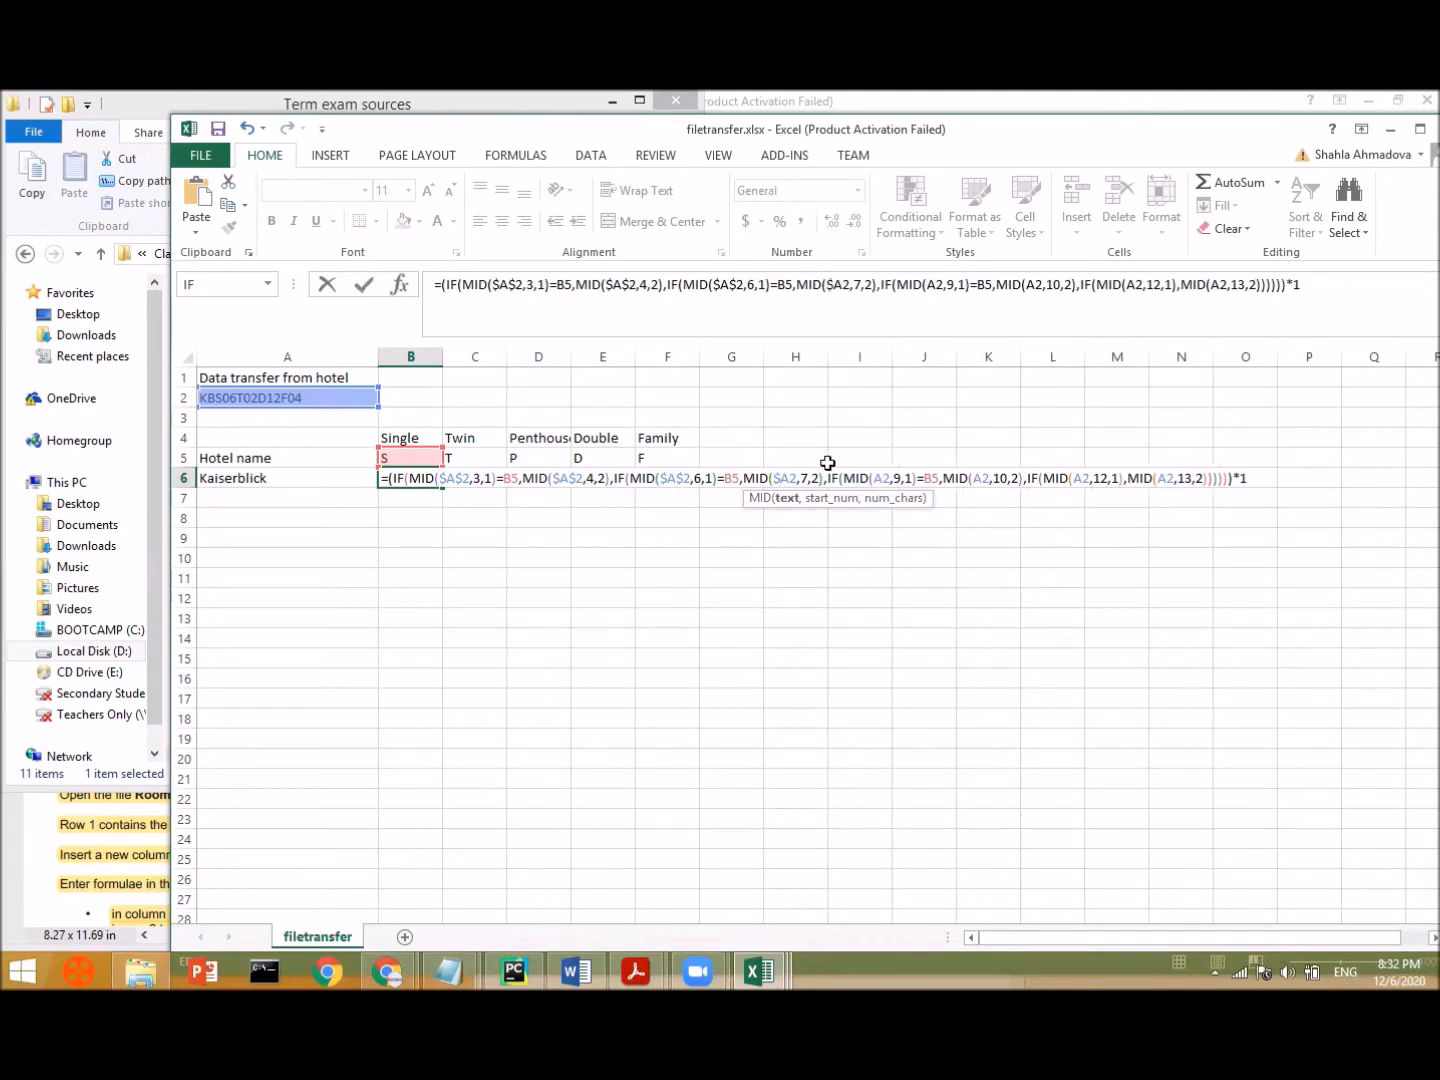
text($)
- Change A2 to $A$2 in the third IF's test, the MID starting at character 9
key(Right)
key(Right)
key(Right)
key(Right)
key(Right)
key(Right)
key(Right)
key(Right)
key(Right)
key(Right)
key(Right)
key(Right)
key(Right)
key(Right)
key(Right)
text($)
key(Right)
text($)
- Change A2 to $A$2 in the third IF's result, the MID starting at character 10
key(Right)
key(Right)
key(Right)
key(Right)
key(Right)
key(Right)
key(Right)
key(Right)
key(Right)
key(Right)
key(Right)
key(Right)
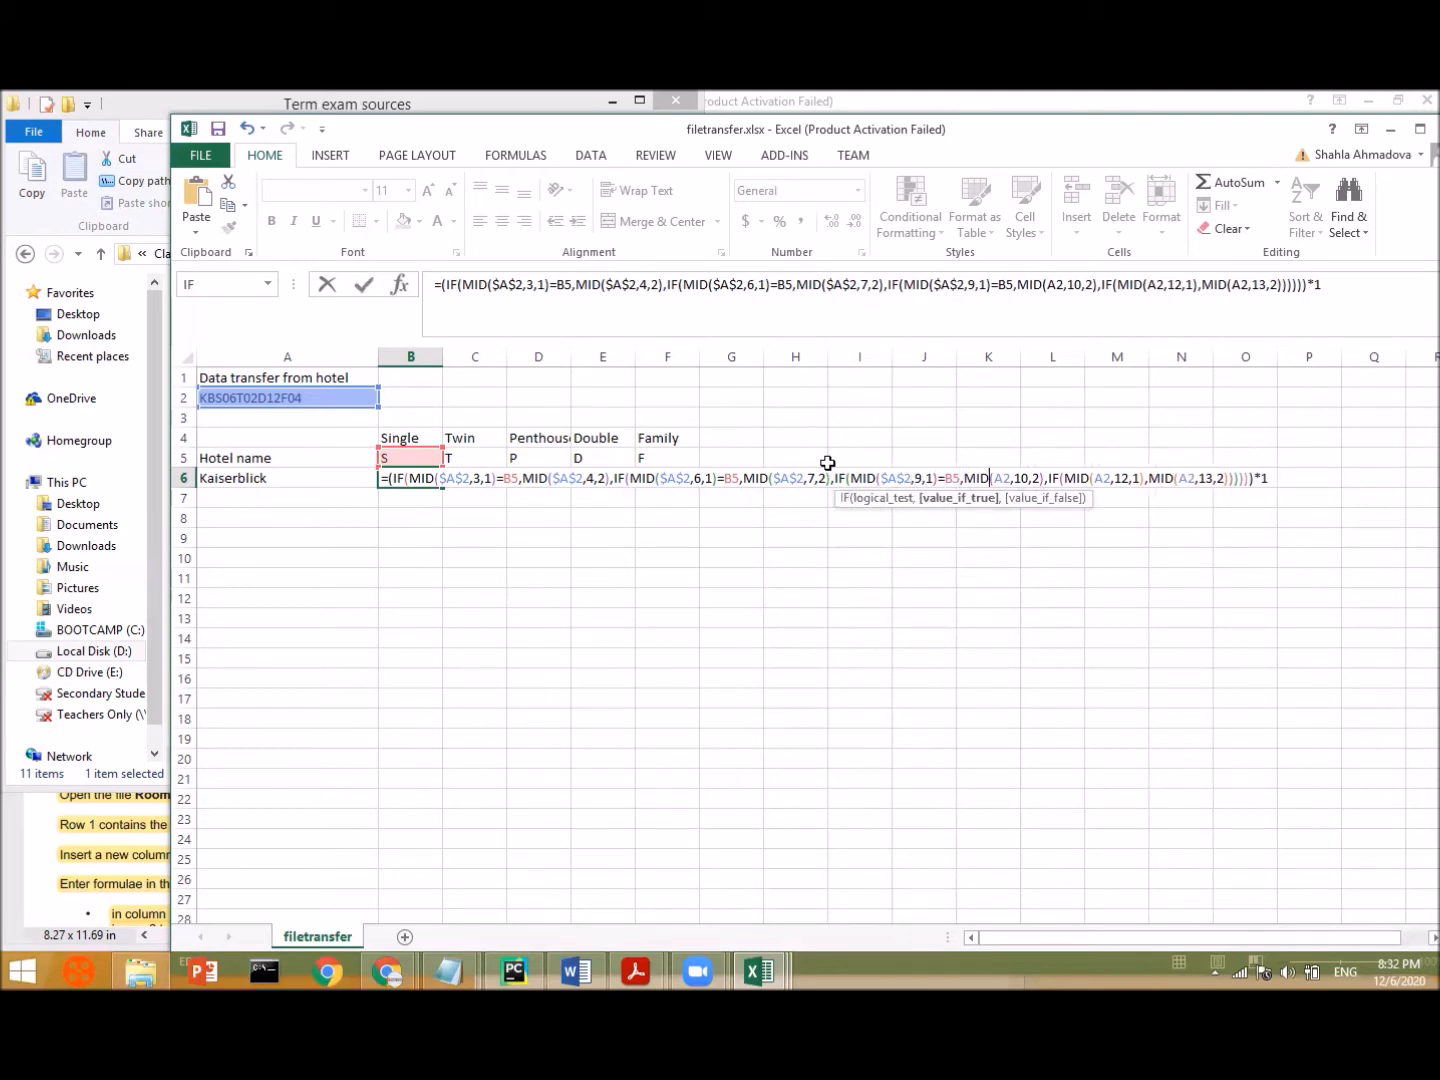
key(Right)
text($)
key(Right)
text($)
- Change A2 to $A$2 in the fourth IF's test, the MID starting at character 12
key(Right)
key(Right)
key(Right)
key(Right)
key(Right)
key(Right)
key(Right)
key(Right)
key(Right)
key(Right)
key(Right)
key(Right)
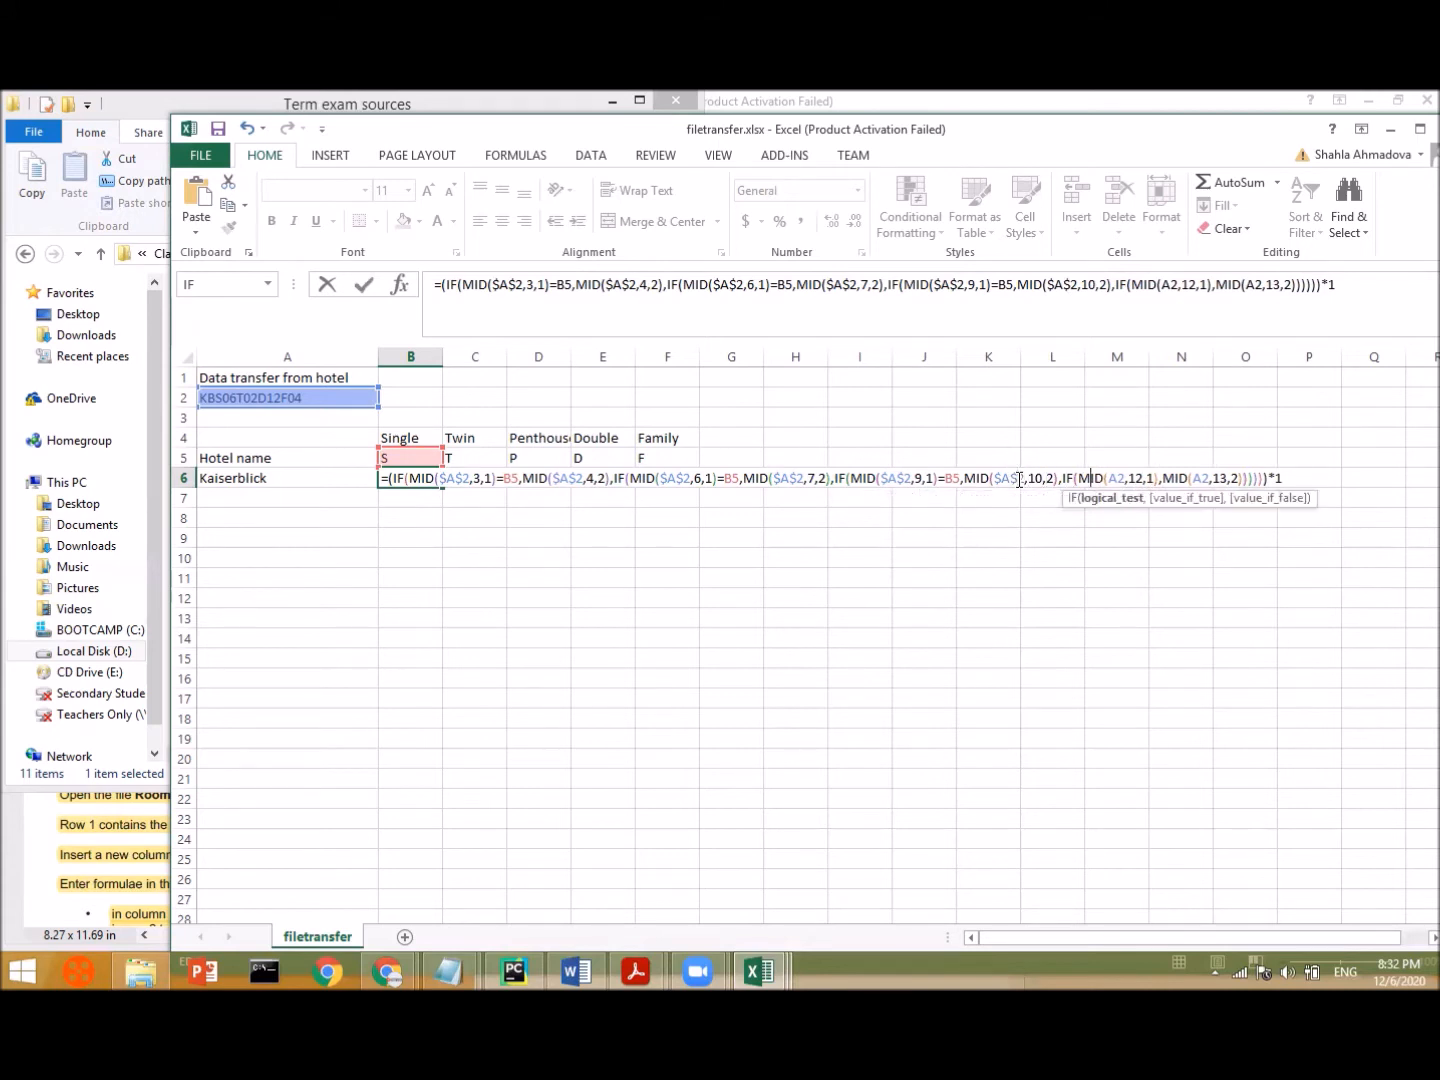
key(Right)
key(Right)
key(Right)
text($)
key(Right)
text($)
- Change A2 to $A$2 in the last MID, starting at character 13, and enter the formula
key(Right)
key(Right)
key(Right)
key(Right)
key(Right)
key(Right)
key(Right)
key(Right)
key(Right)
key(Right)
key(Right)
key(Right)
text($)
key(Right)
text($)
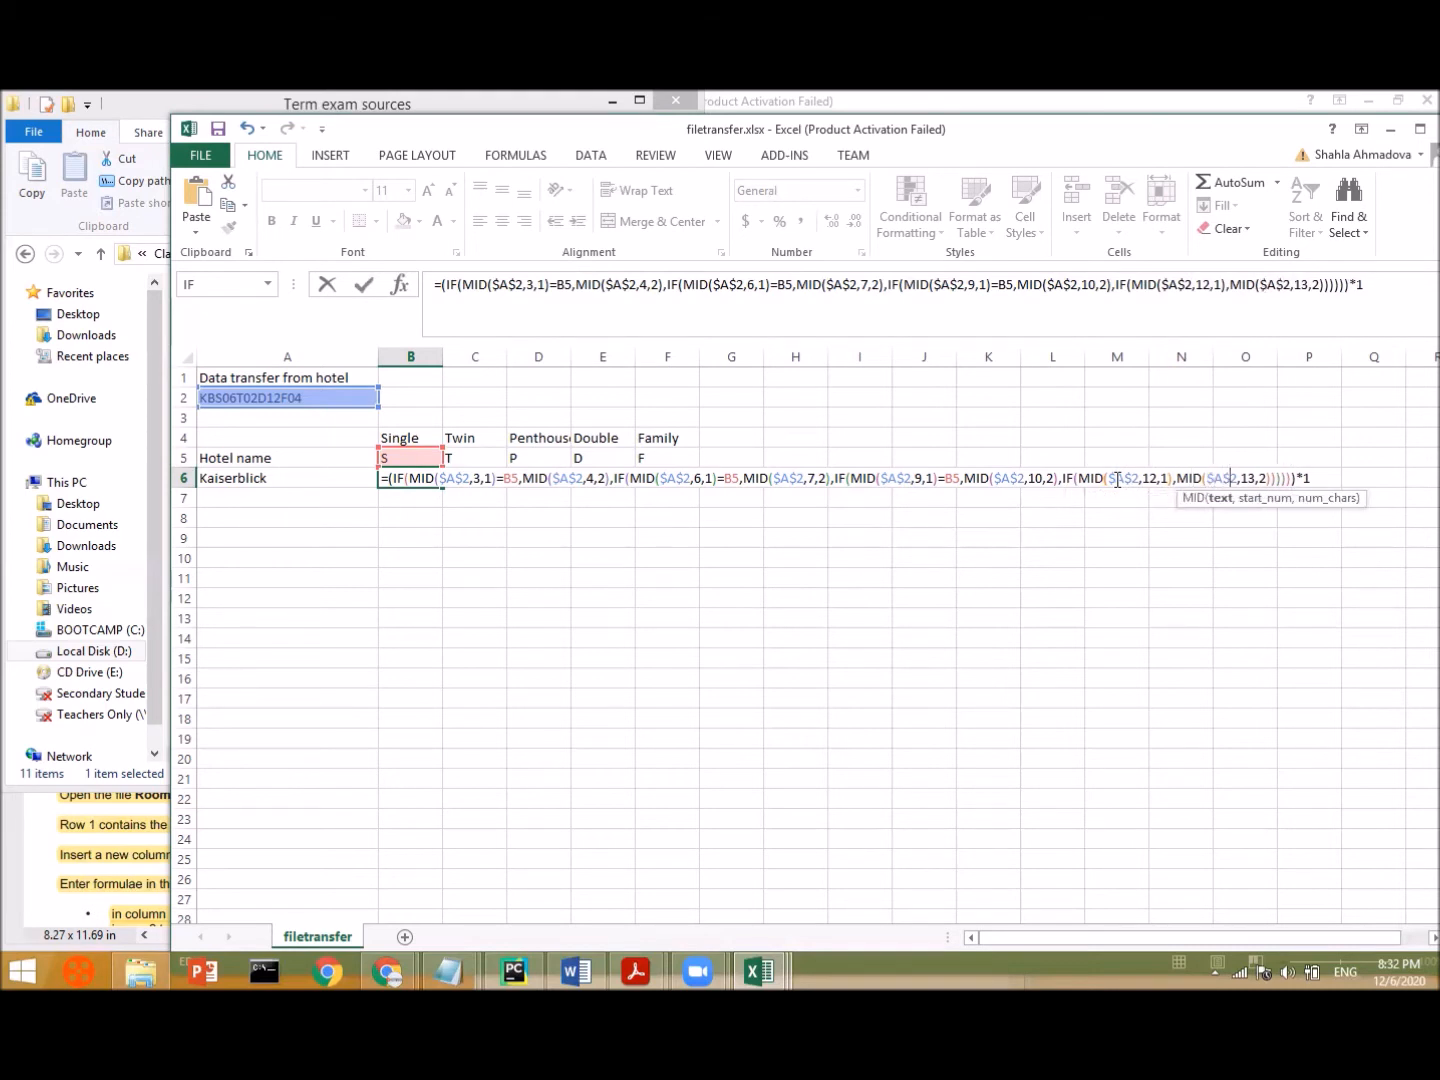
key(Return)
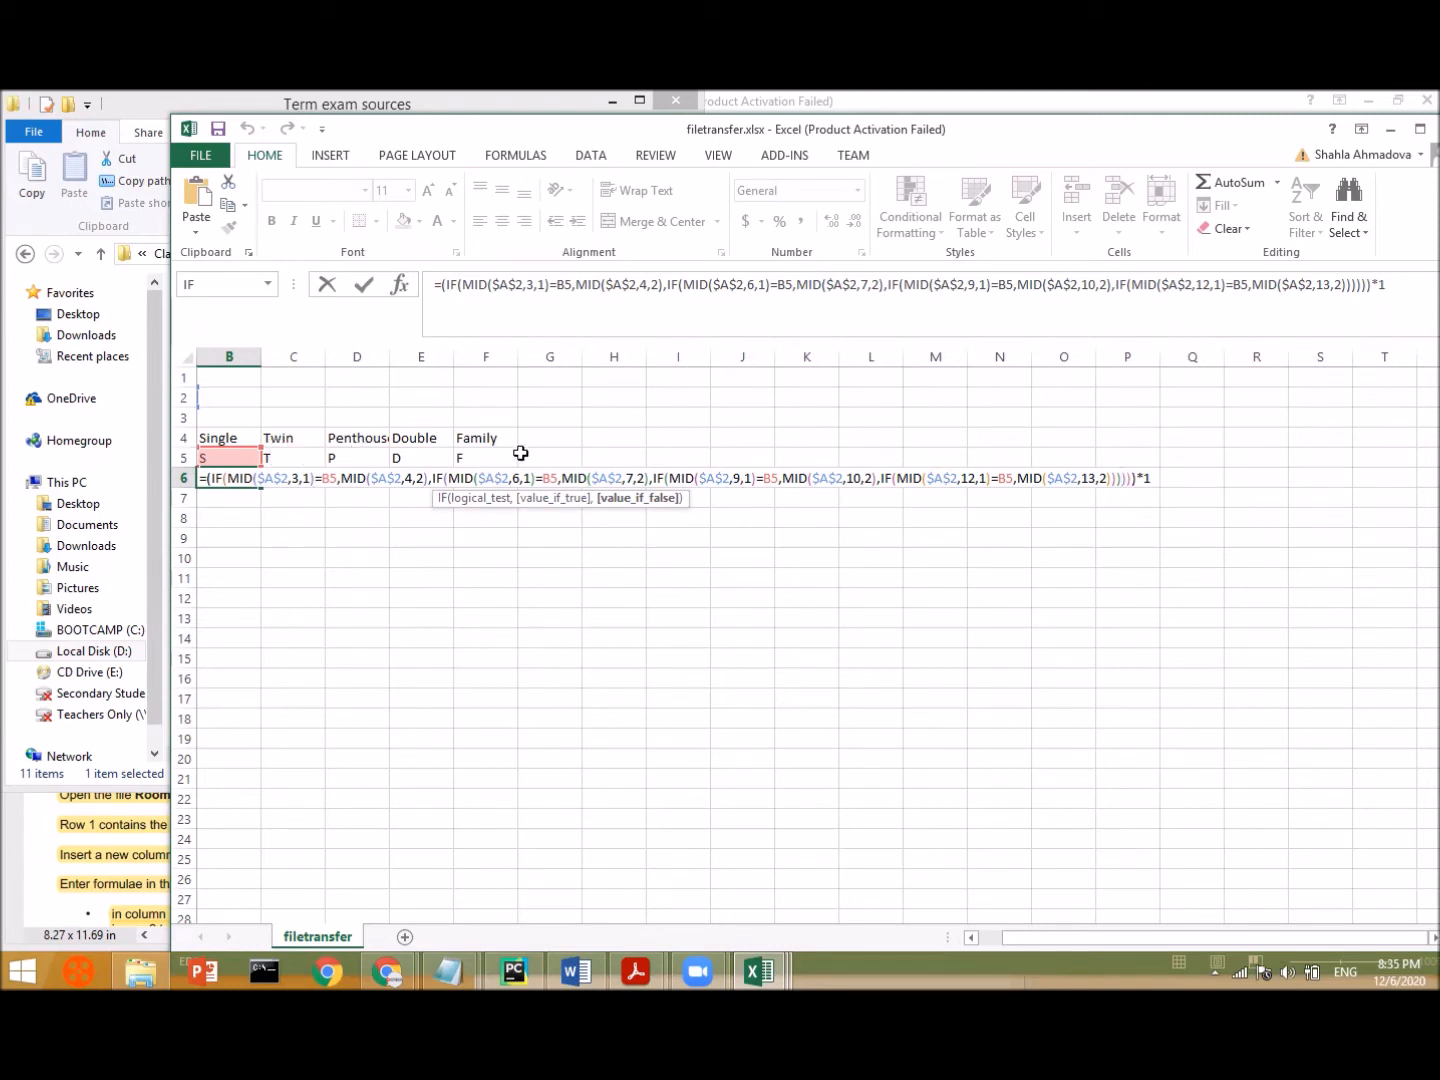
- Confirm the B6 formula and fill it across the remaining room types, C6 to F6
key(Return)
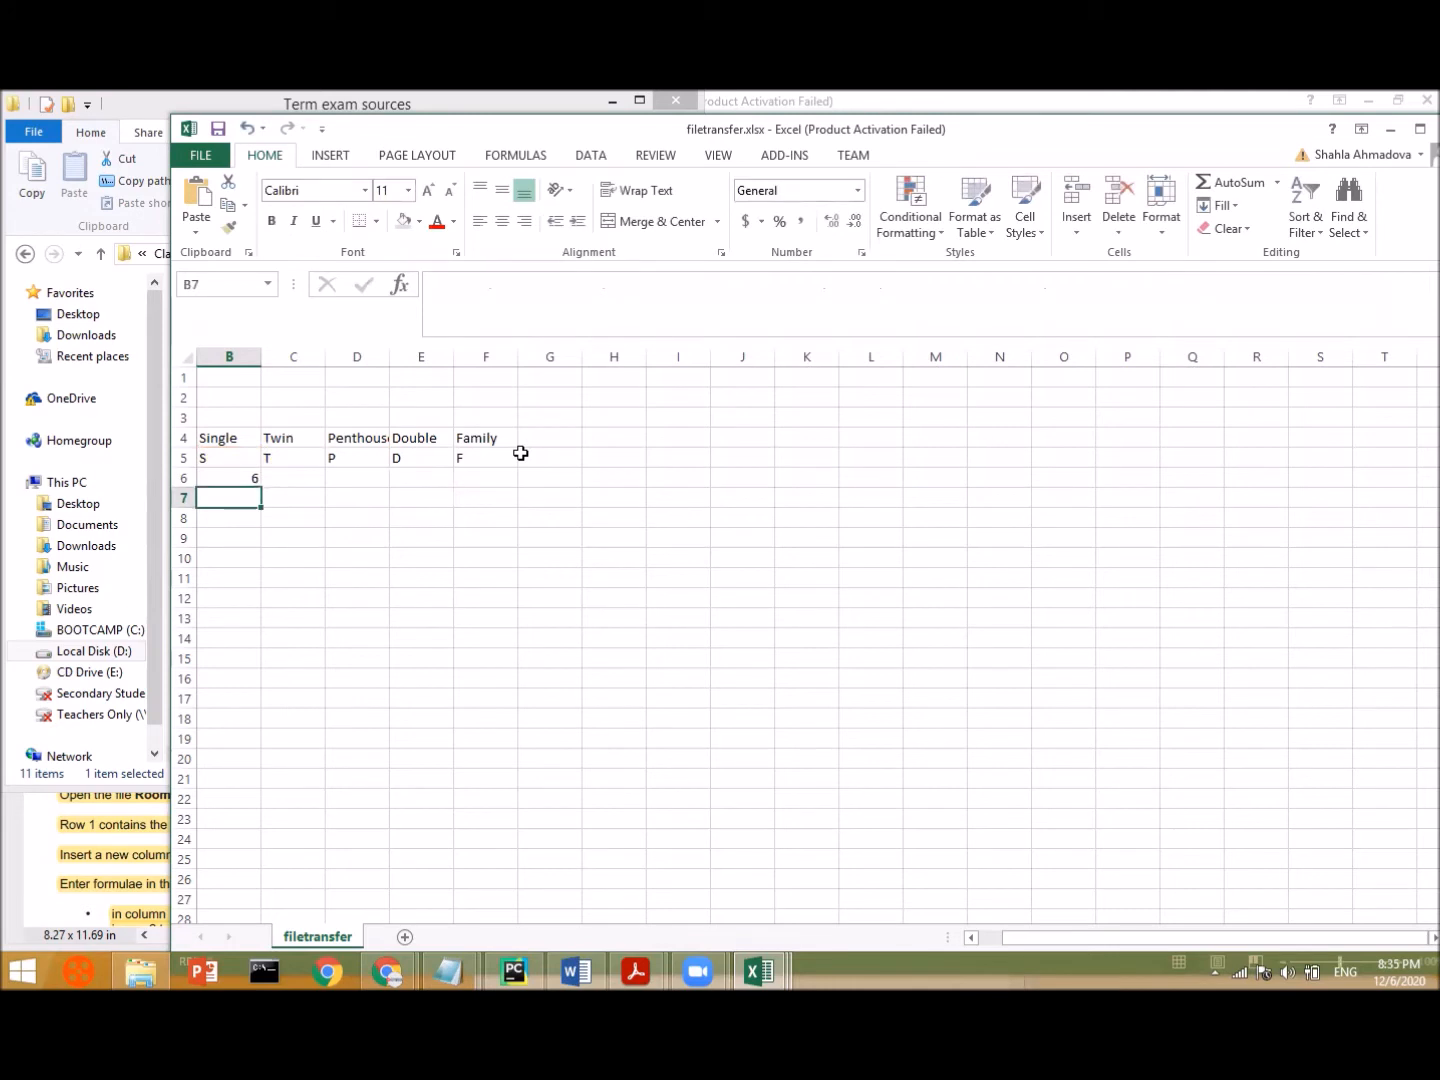
click(253, 482)
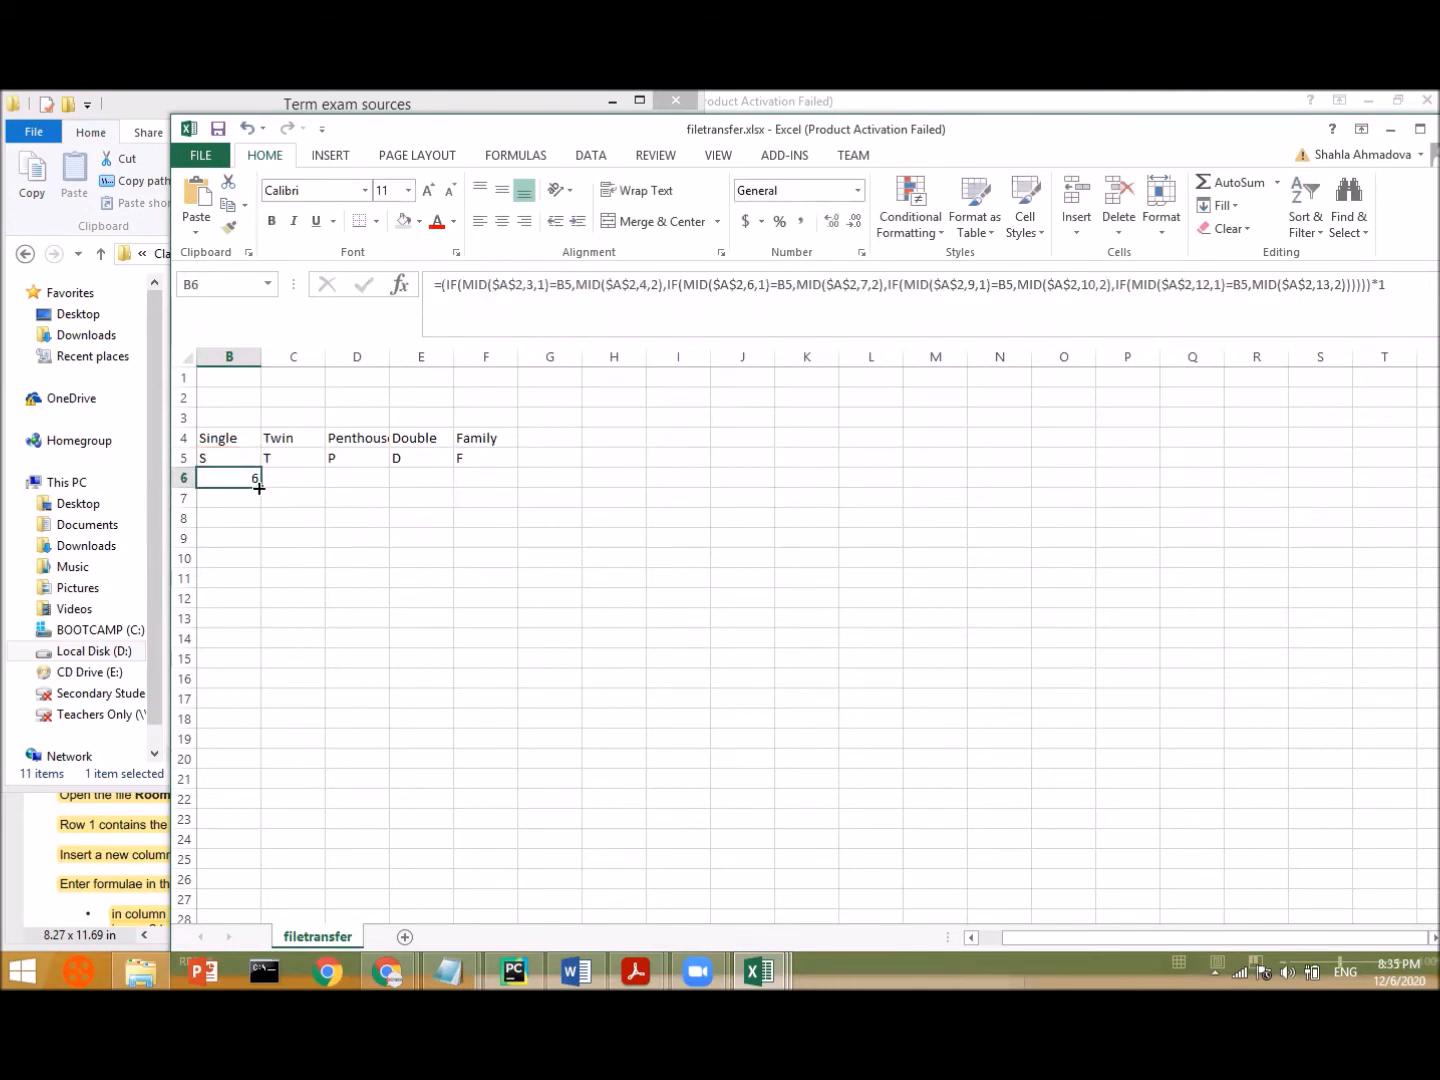
drag(429, 484, 510, 482)
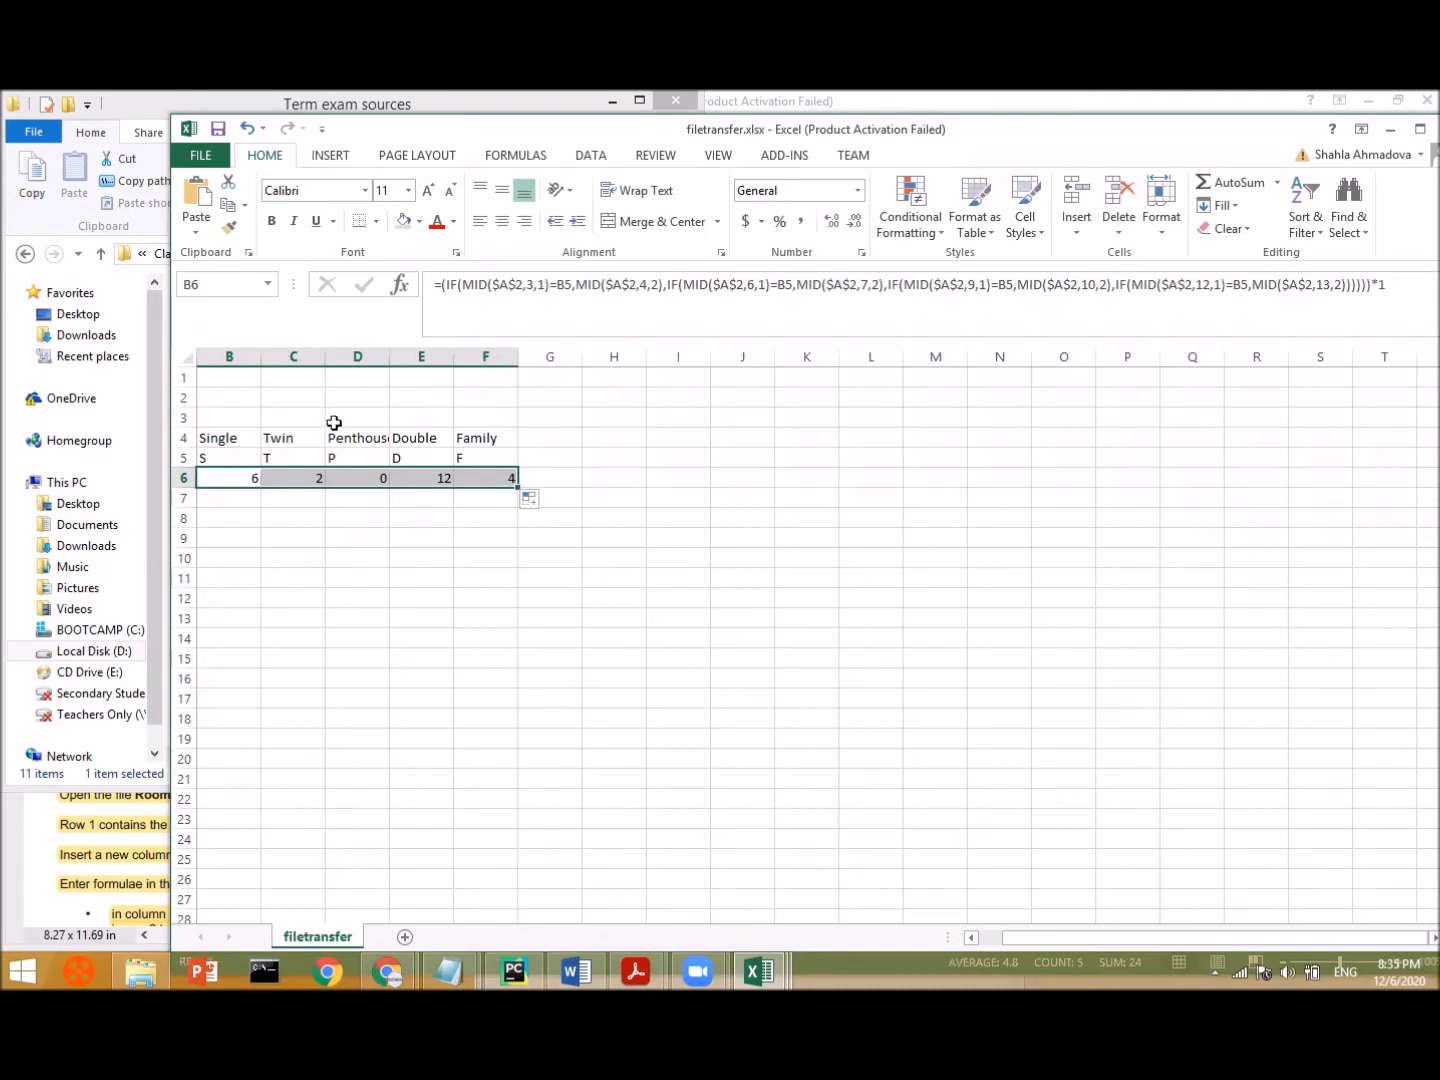
- Examine how the nested IF formulas in B6, C6 and D6 refer to the transfer code and their room-type letters
click(698, 290)
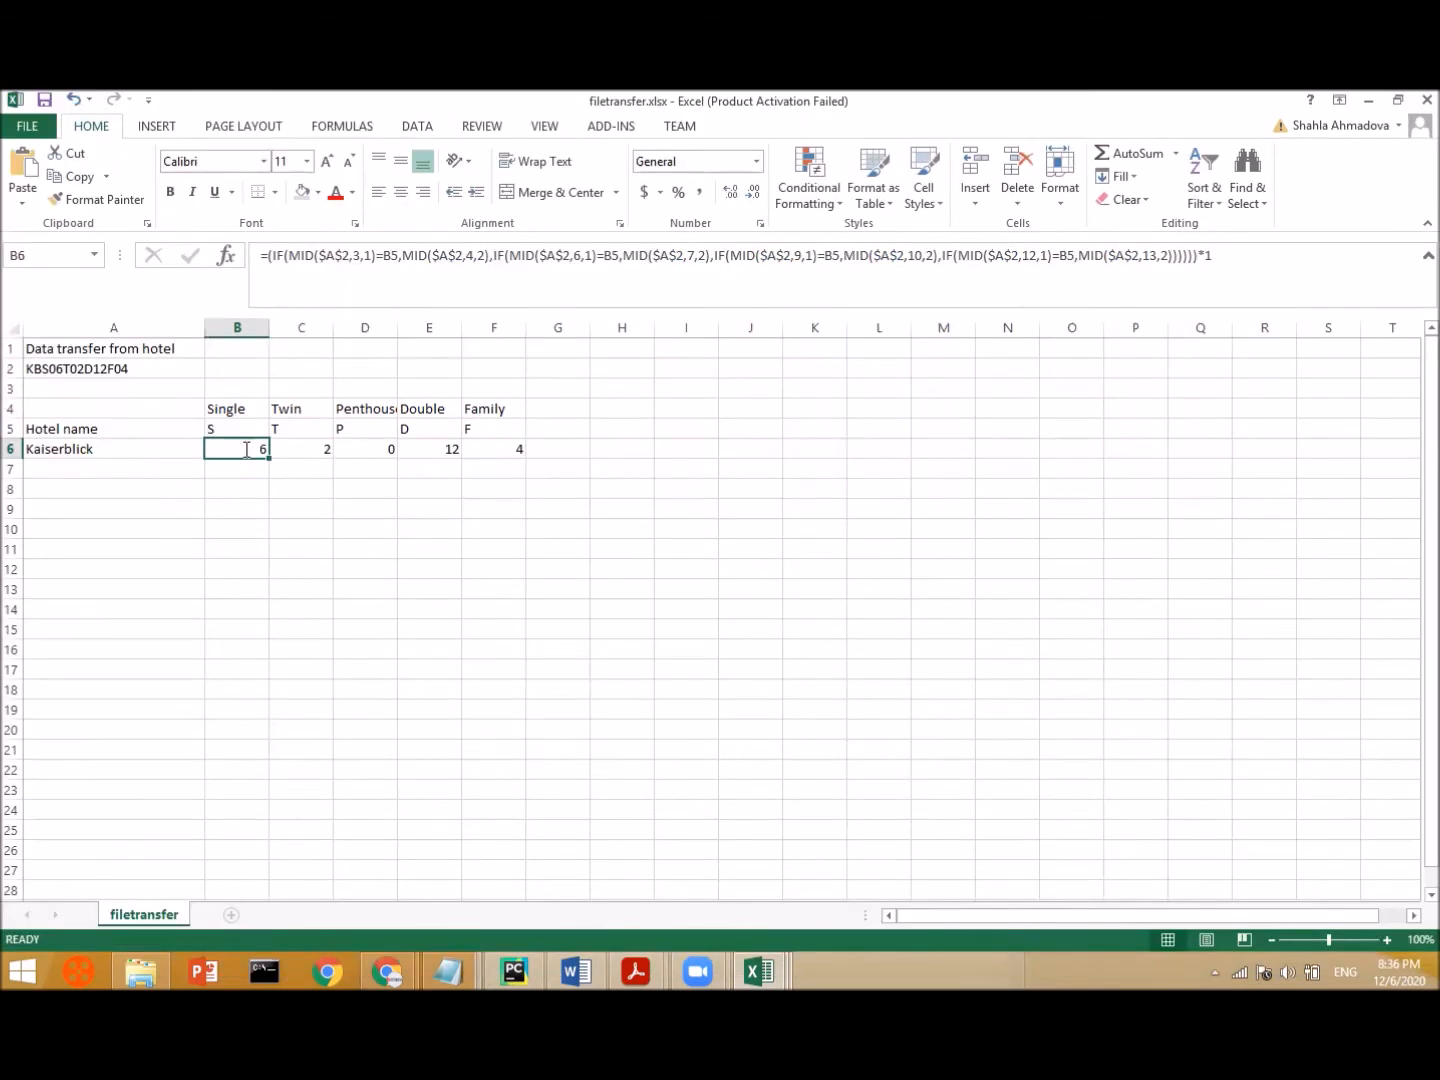
double_click(245, 449)
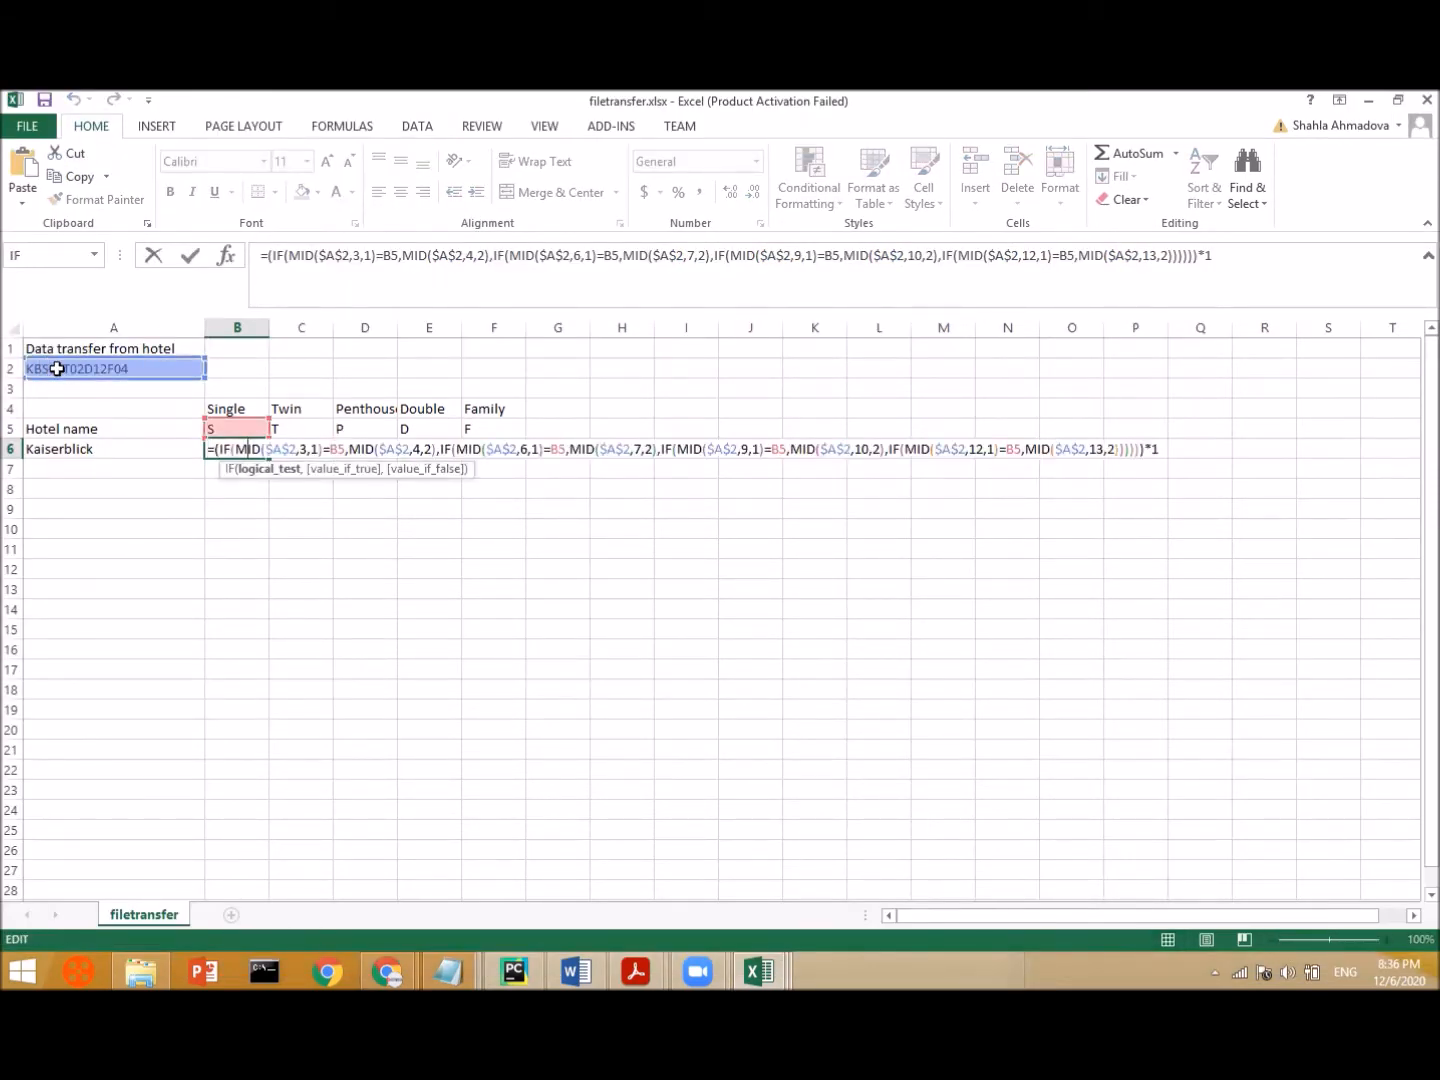
click(264, 447)
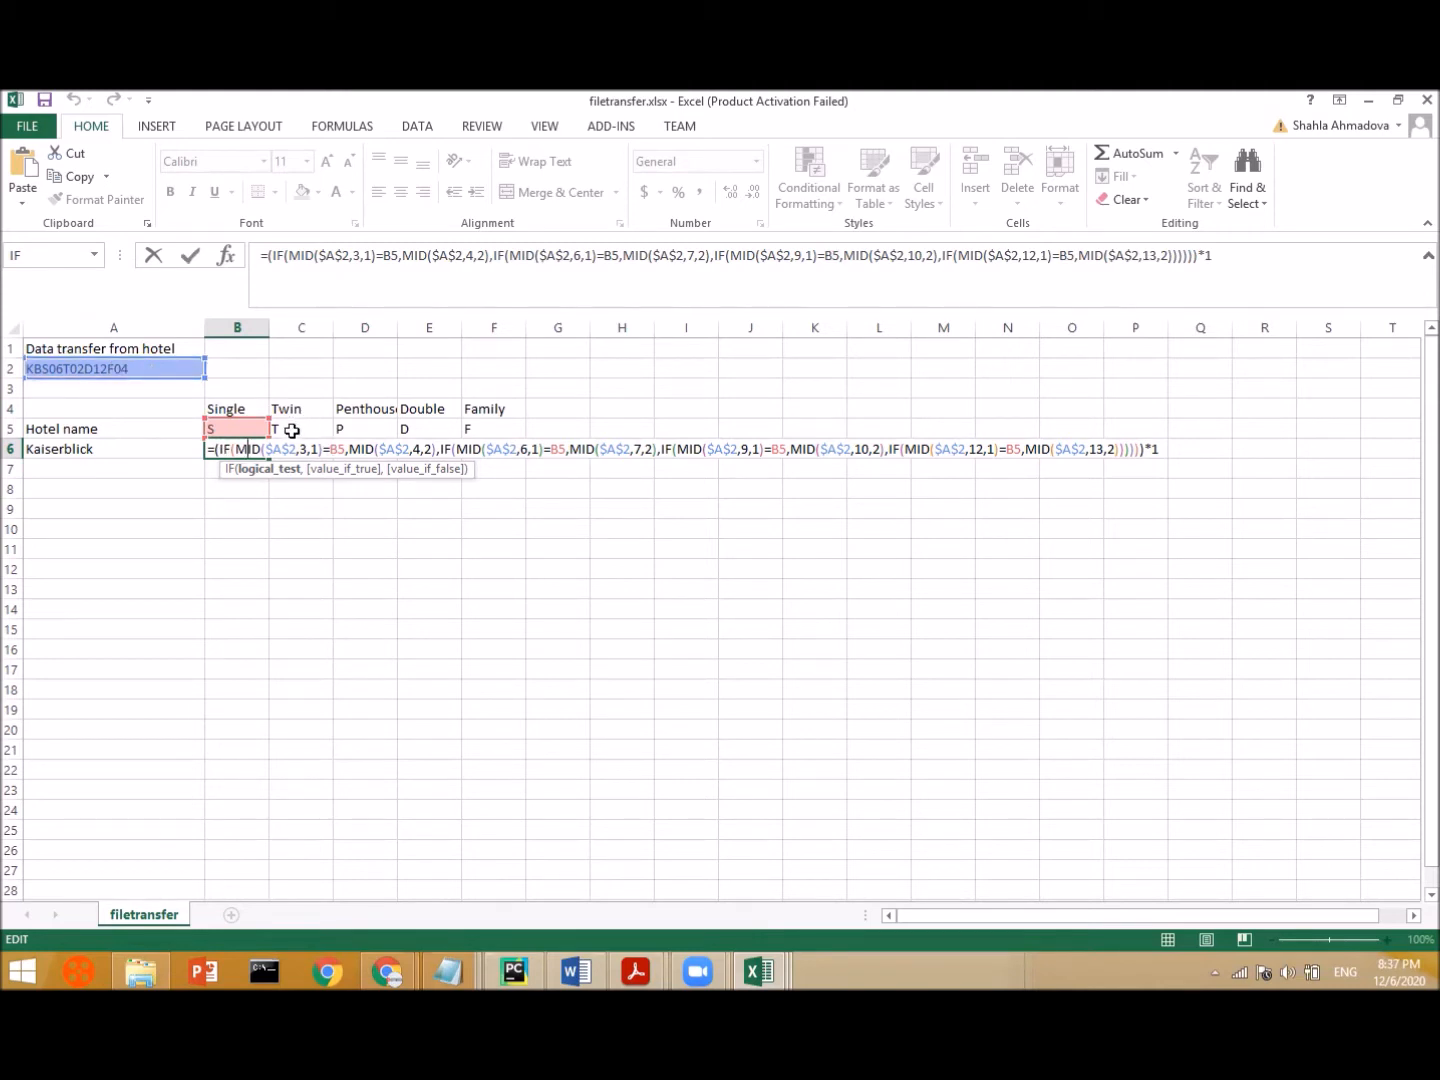
key(Return)
double_click(292, 446)
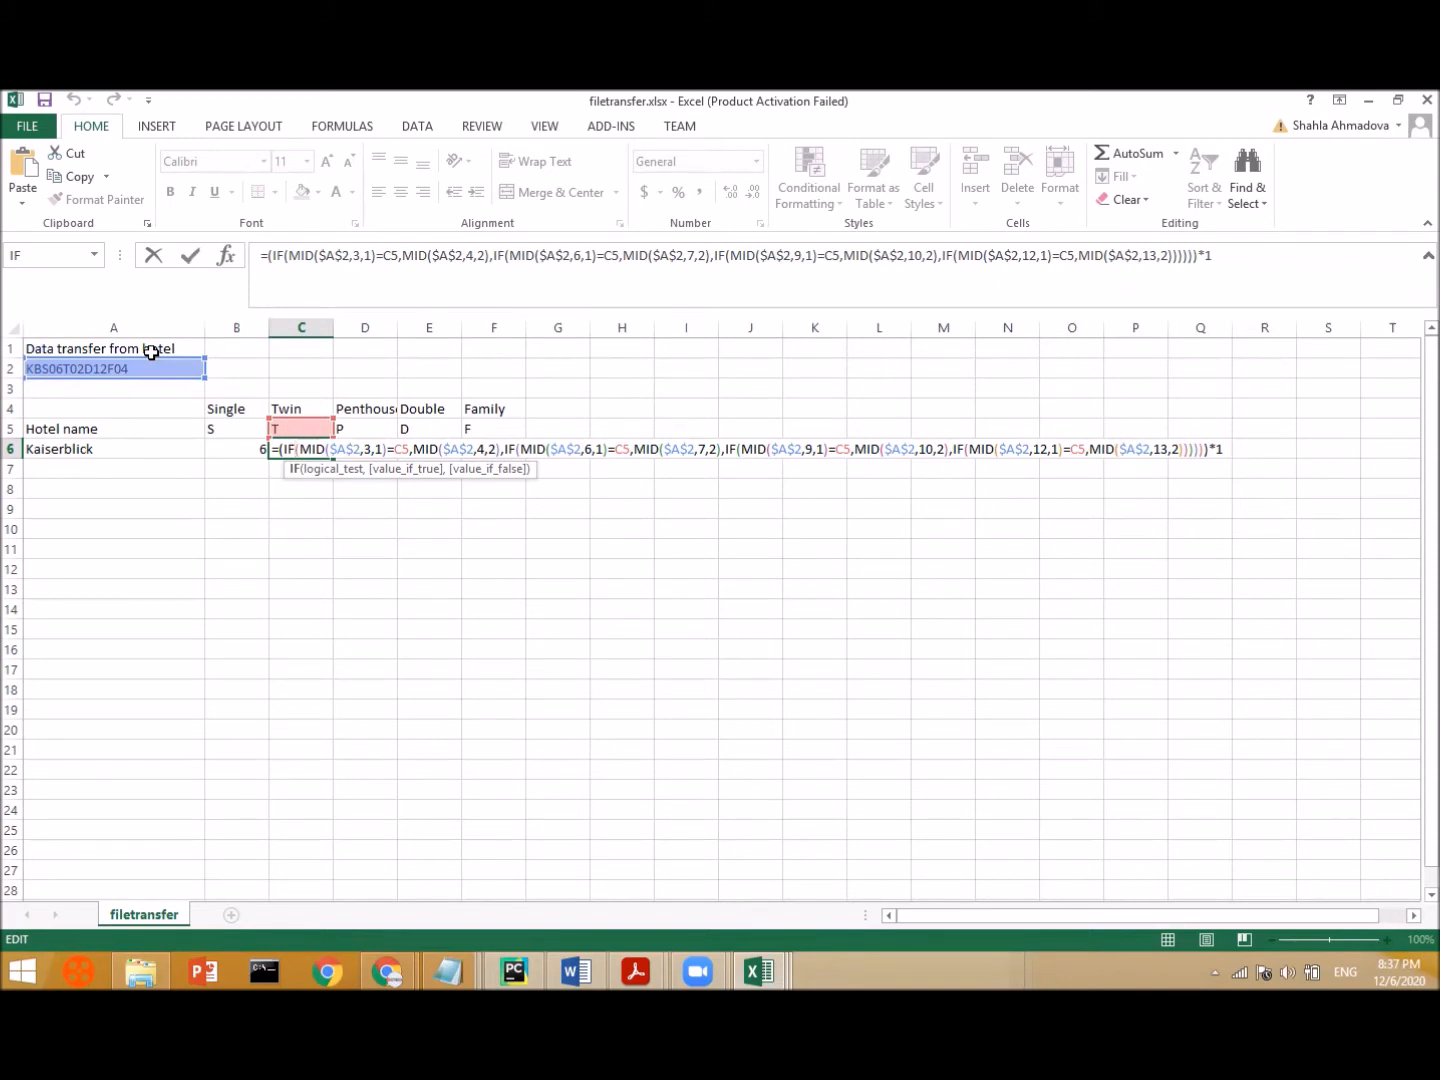
key(Return)
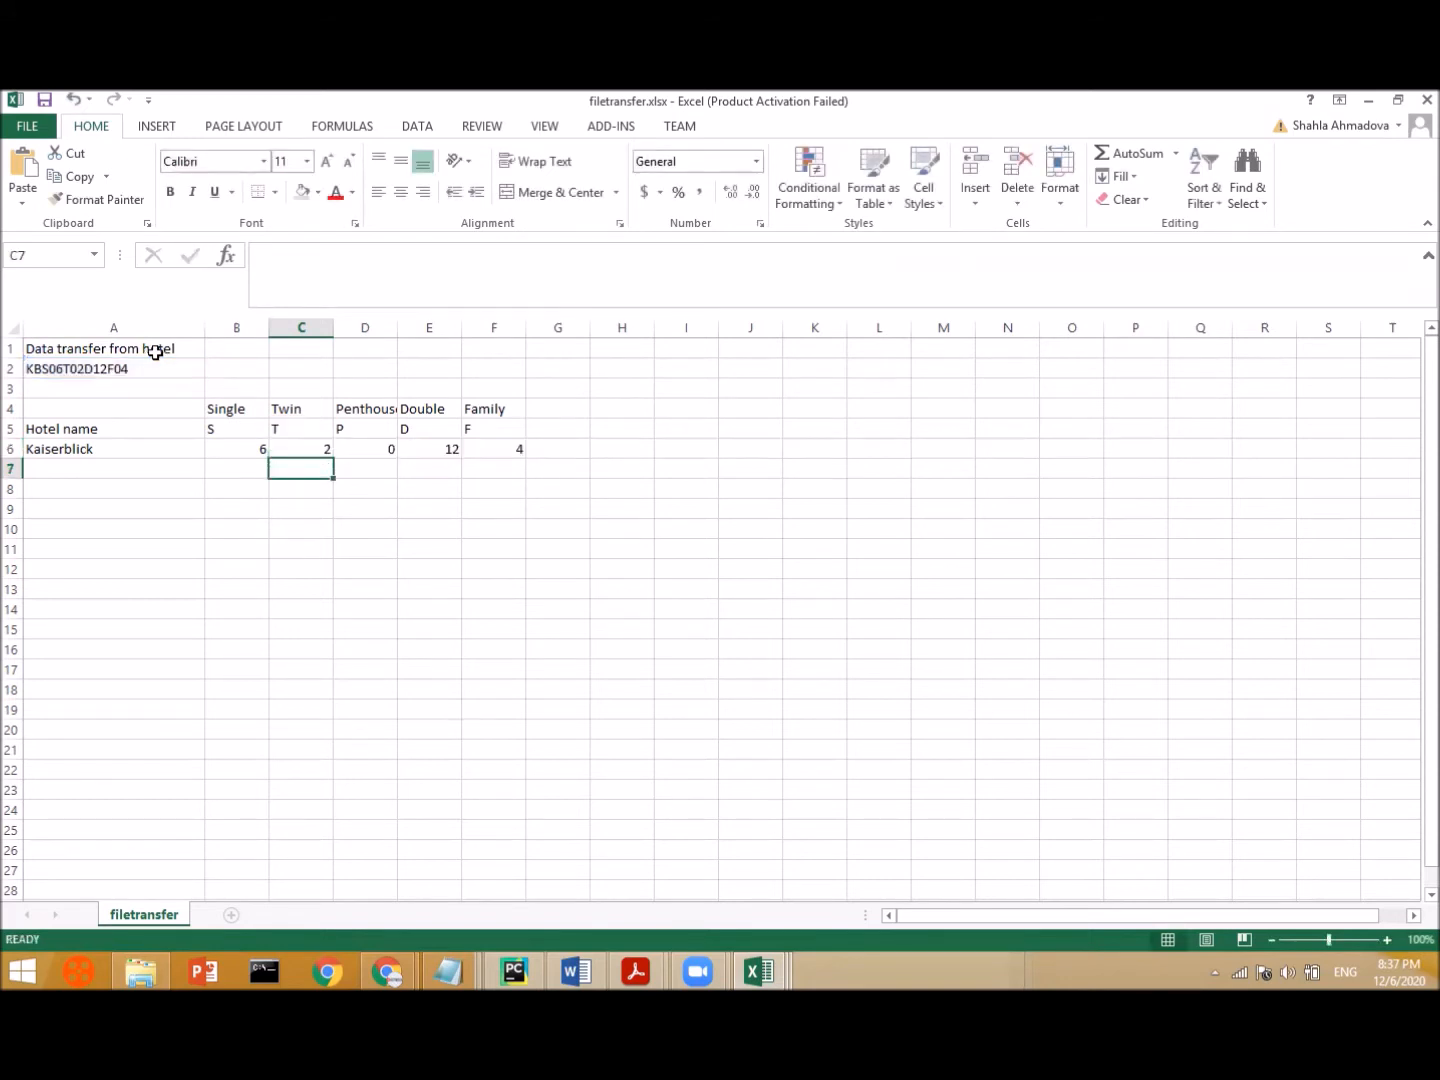
double_click(374, 446)
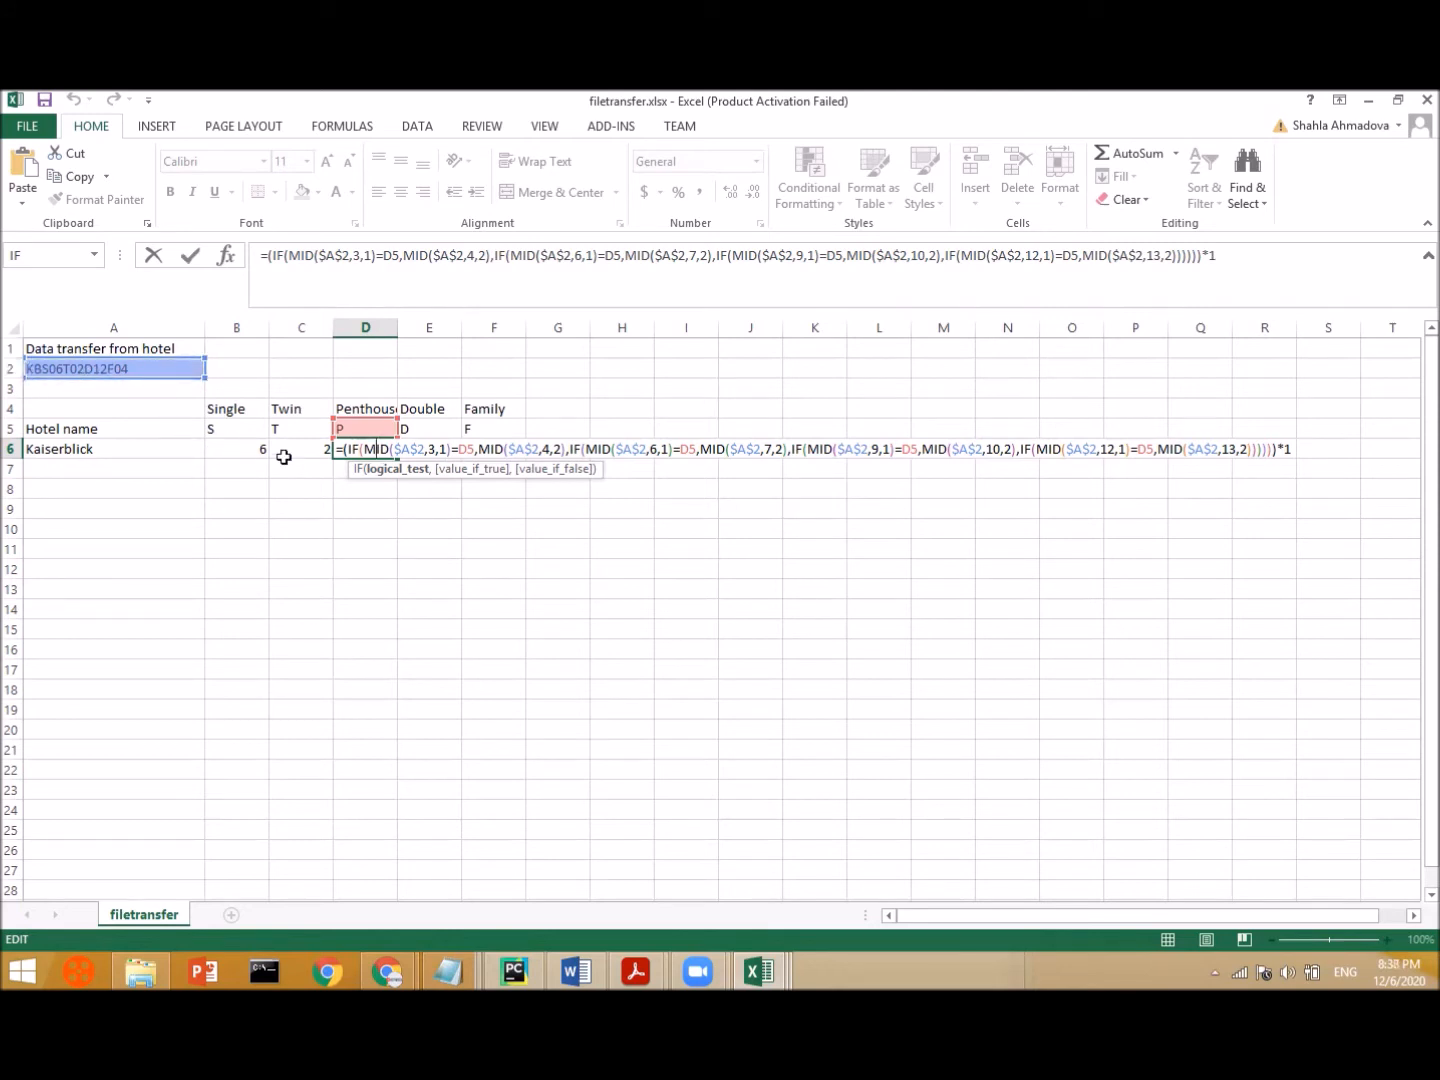
text())
key(Return)
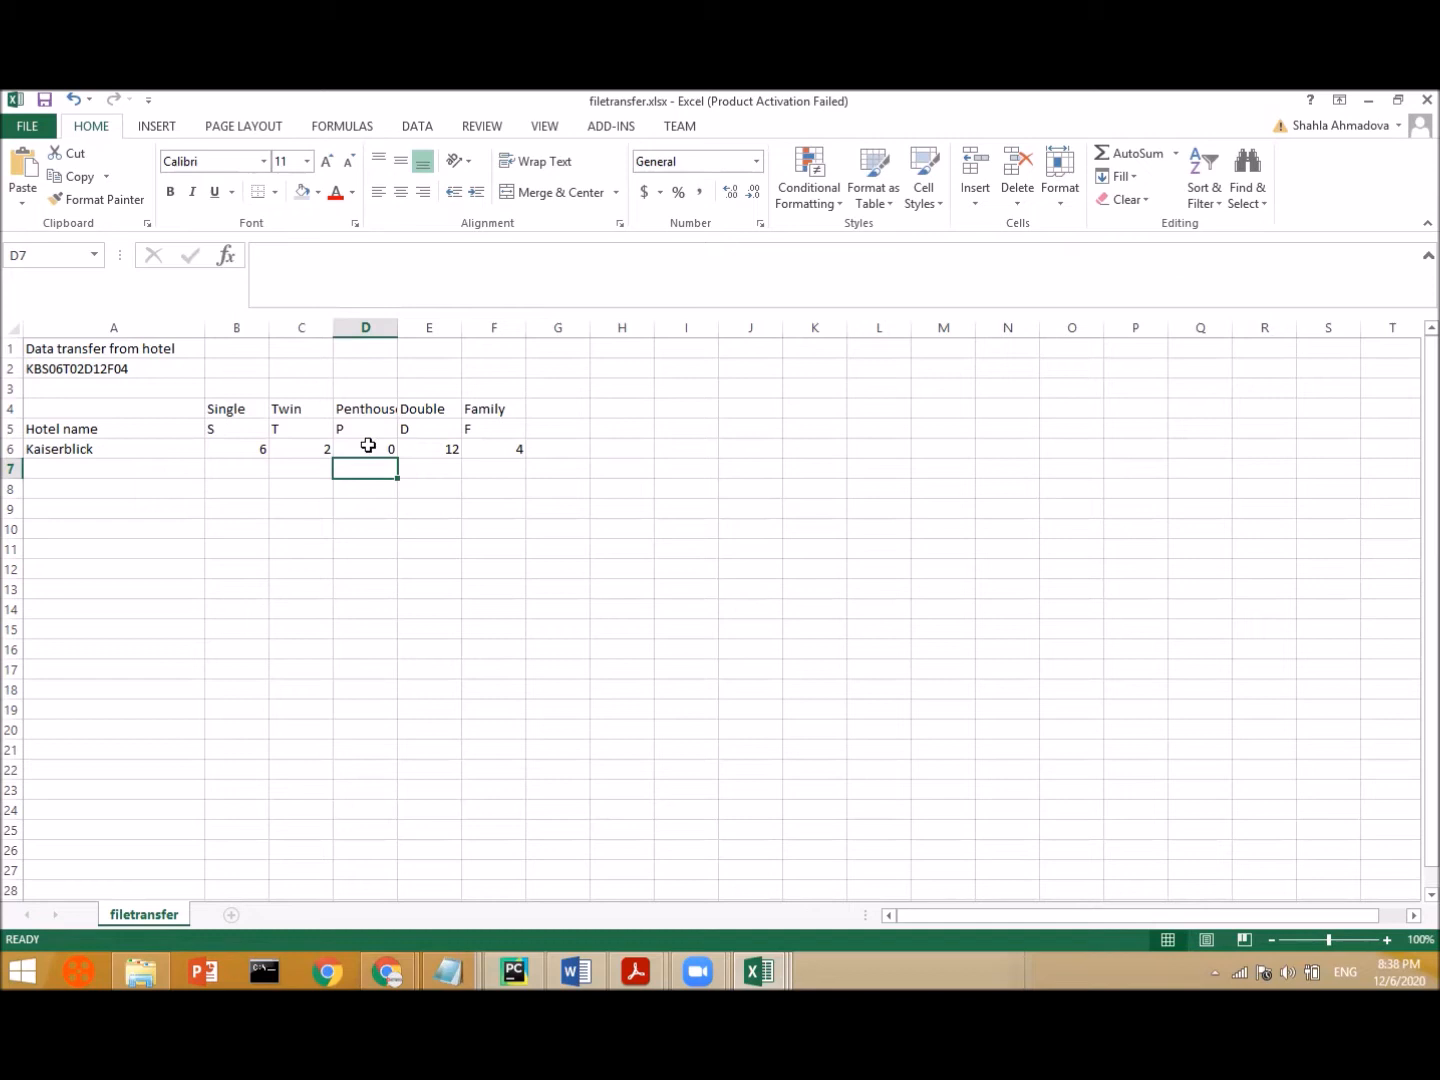
- Clear the hotel transfer code from cell A2
double_click(157, 369)
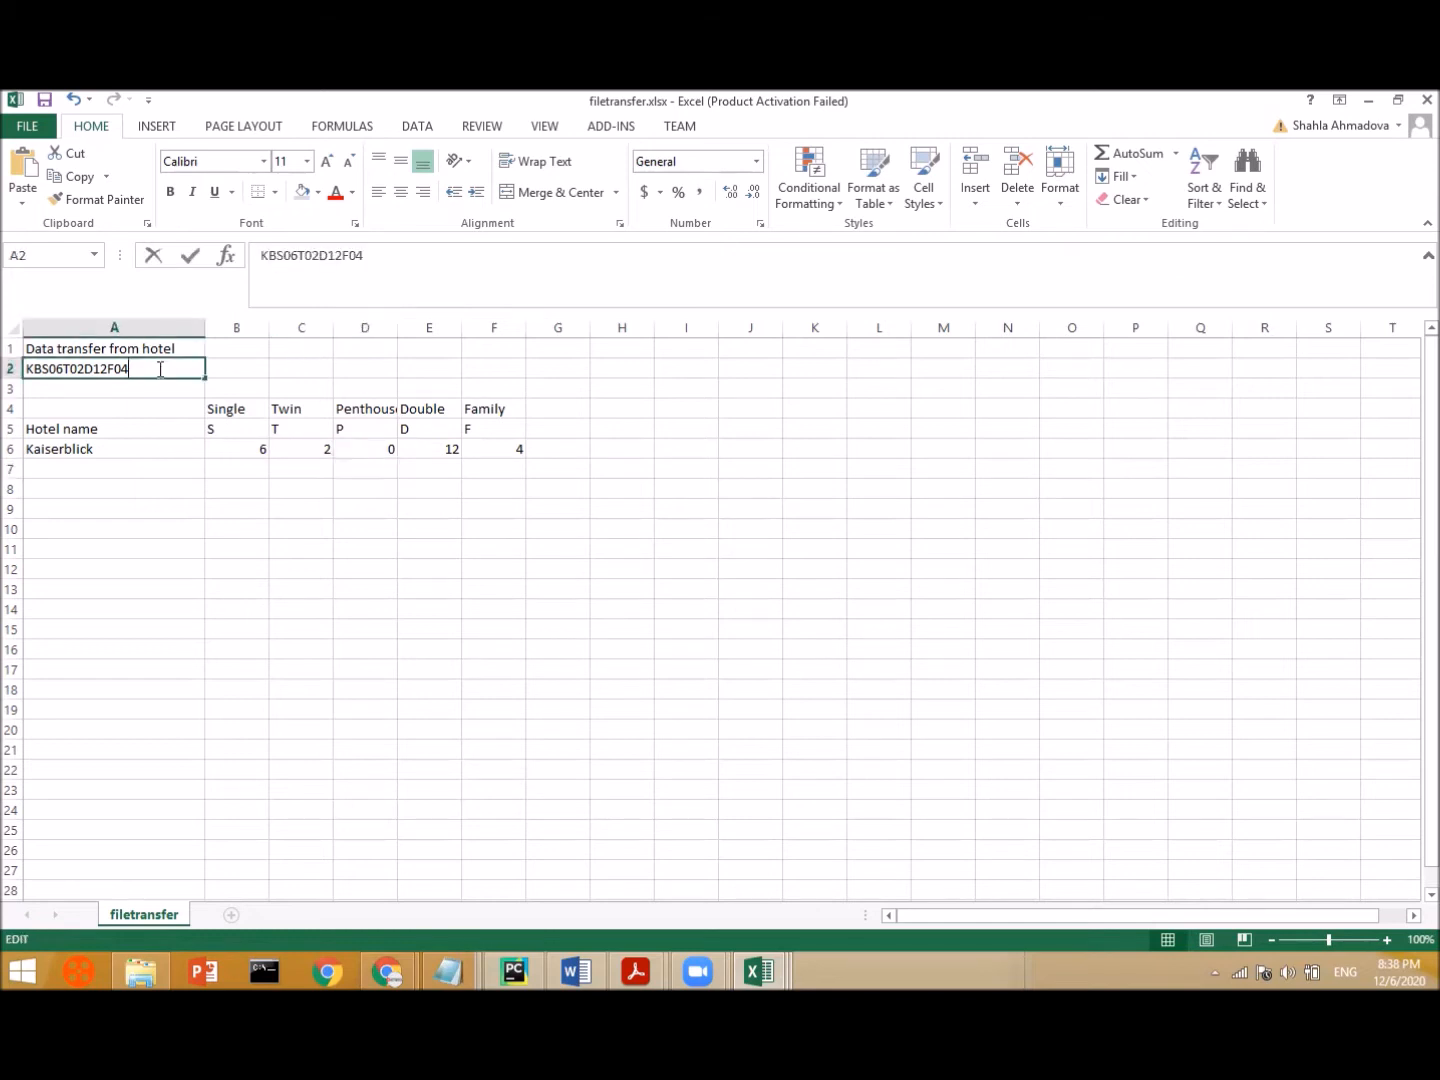
double_click(51, 369)
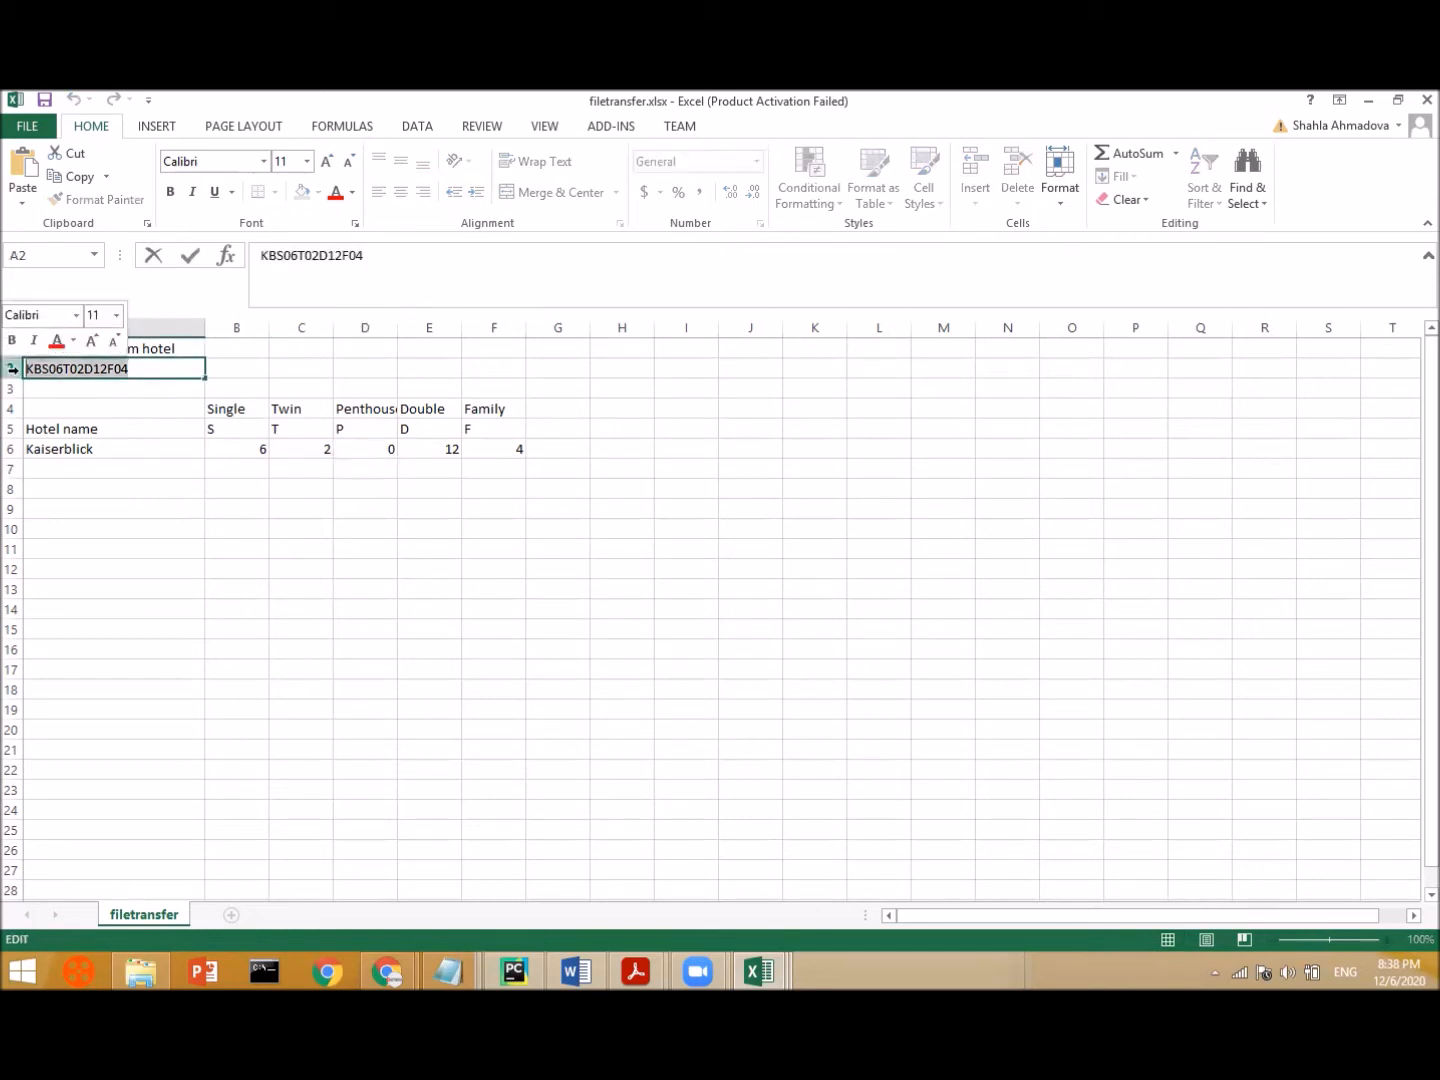
key(Delete)
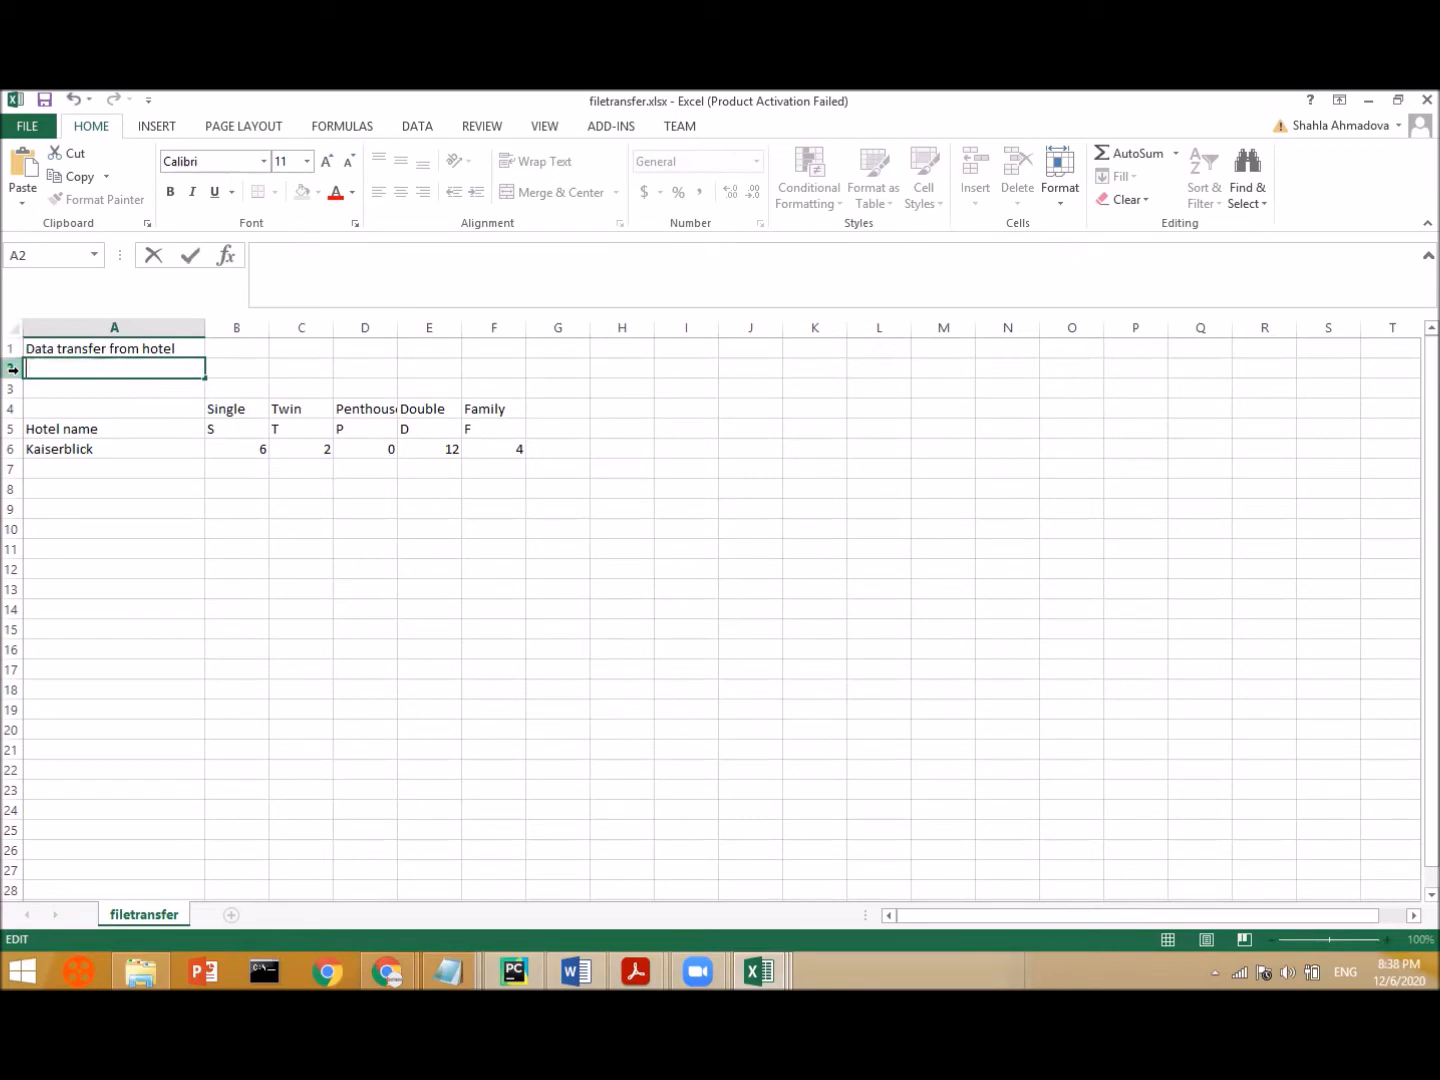
click(446, 655)
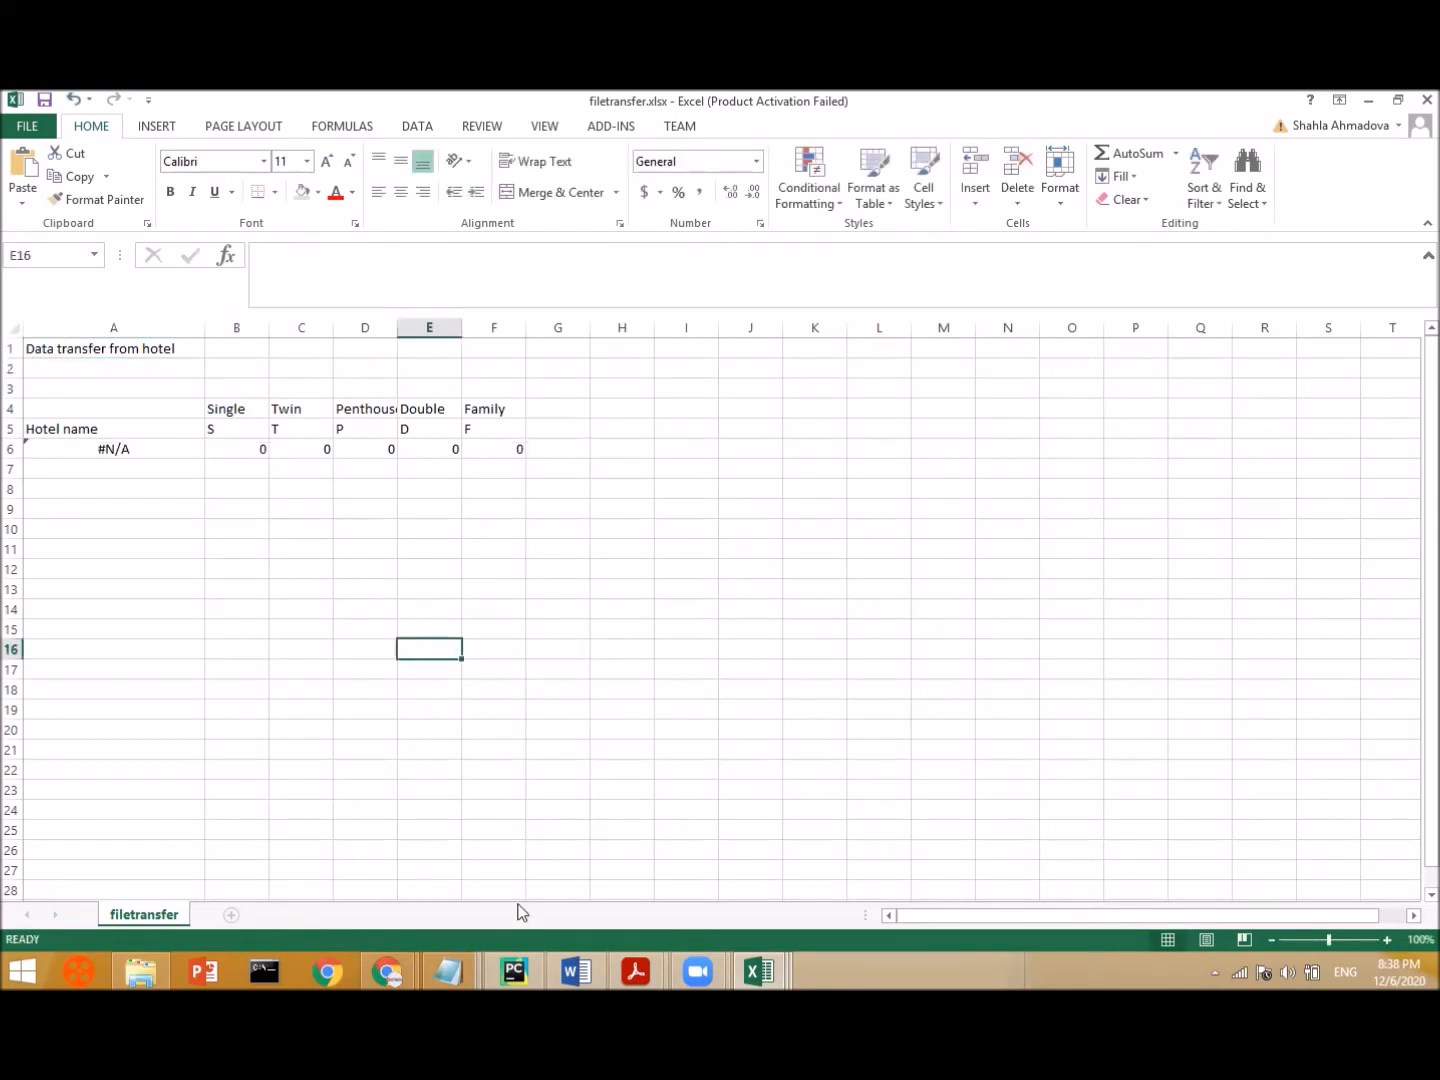
- Copy the transfer string ATD11F06 from transfer46.txt in Notepad and paste it into cell A2 of the workbook
mouse_move(446, 970)
click(506, 850)
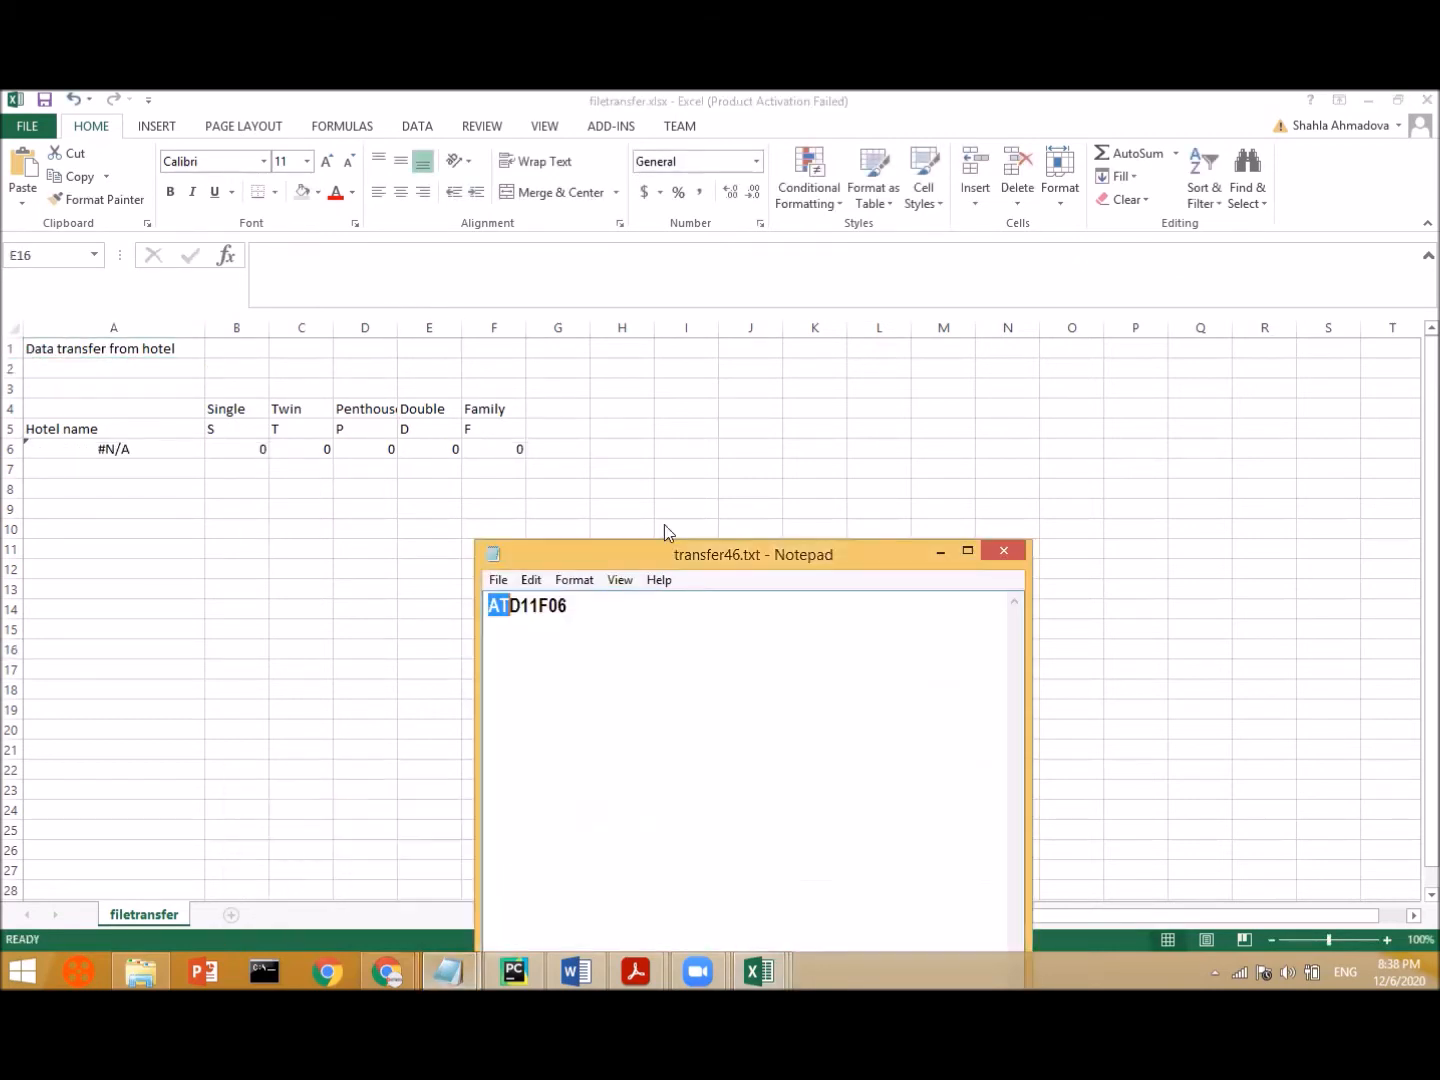
key(ctrl+a)
key(ctrl+c)
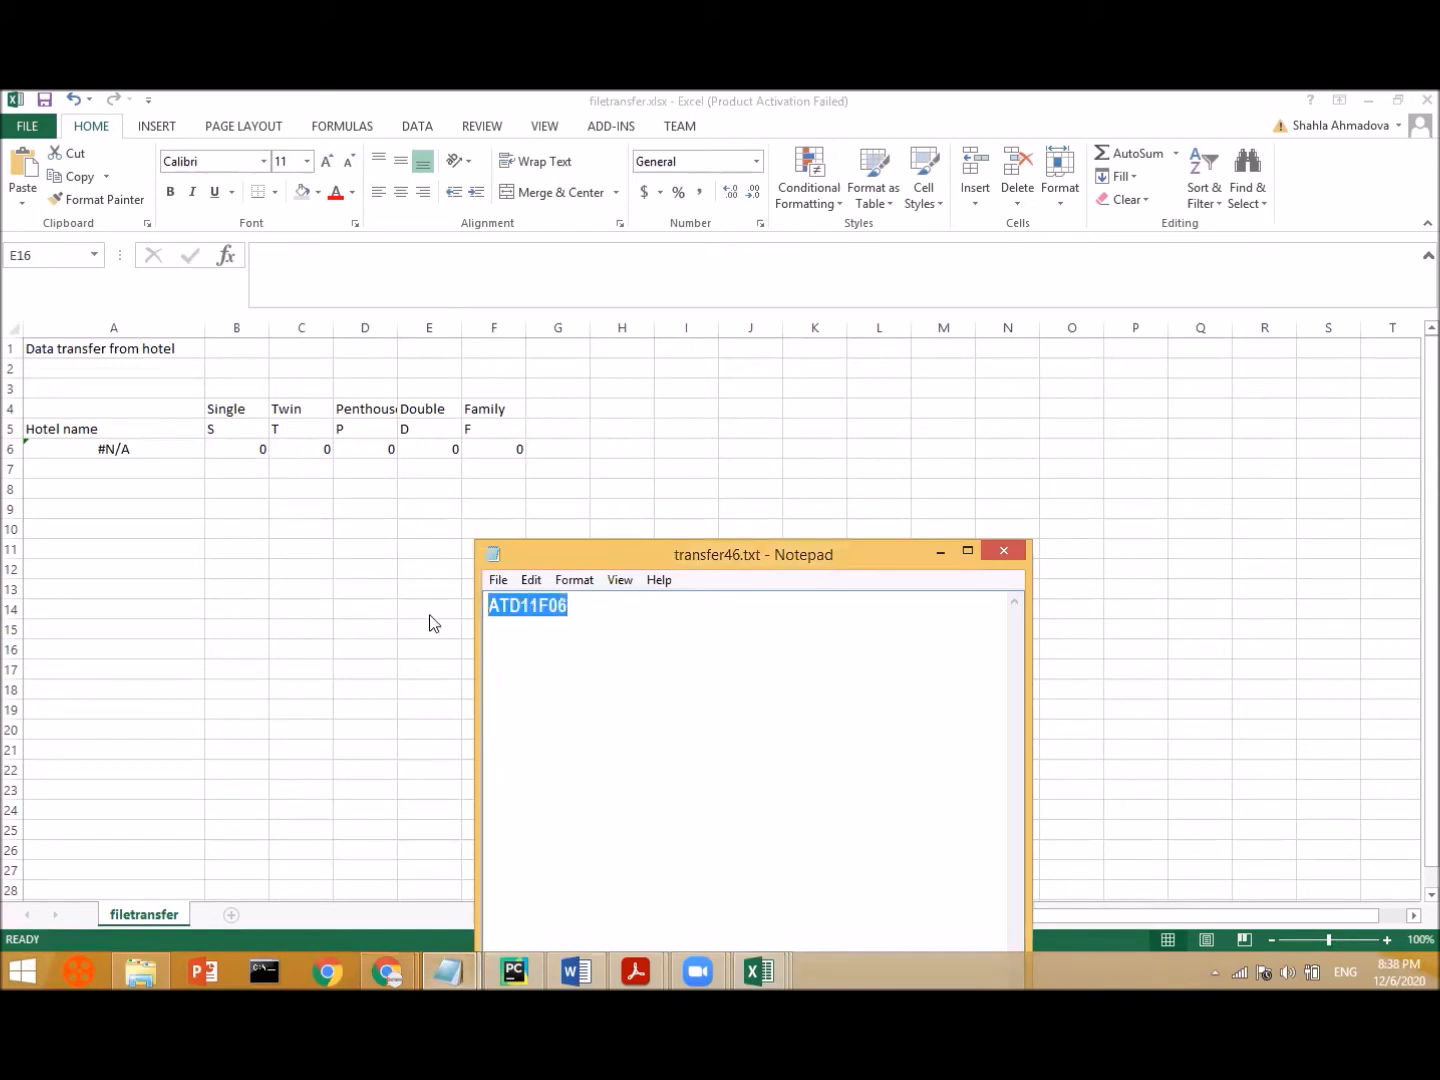
click(132, 373)
key(ctrl+v)
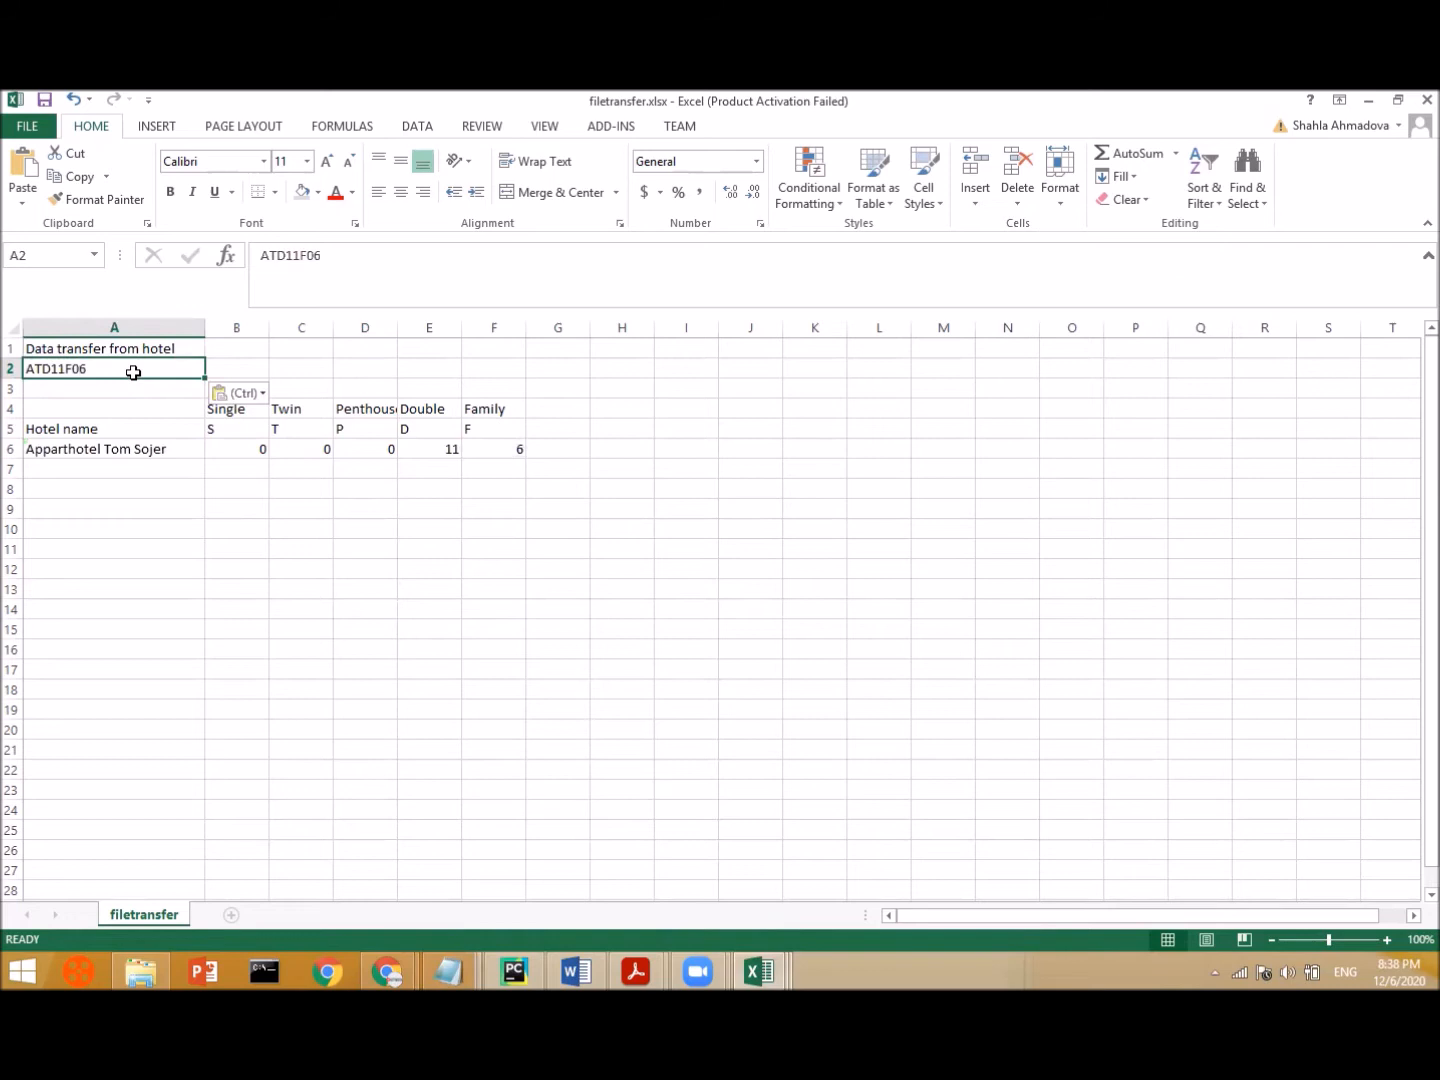
click(439, 595)
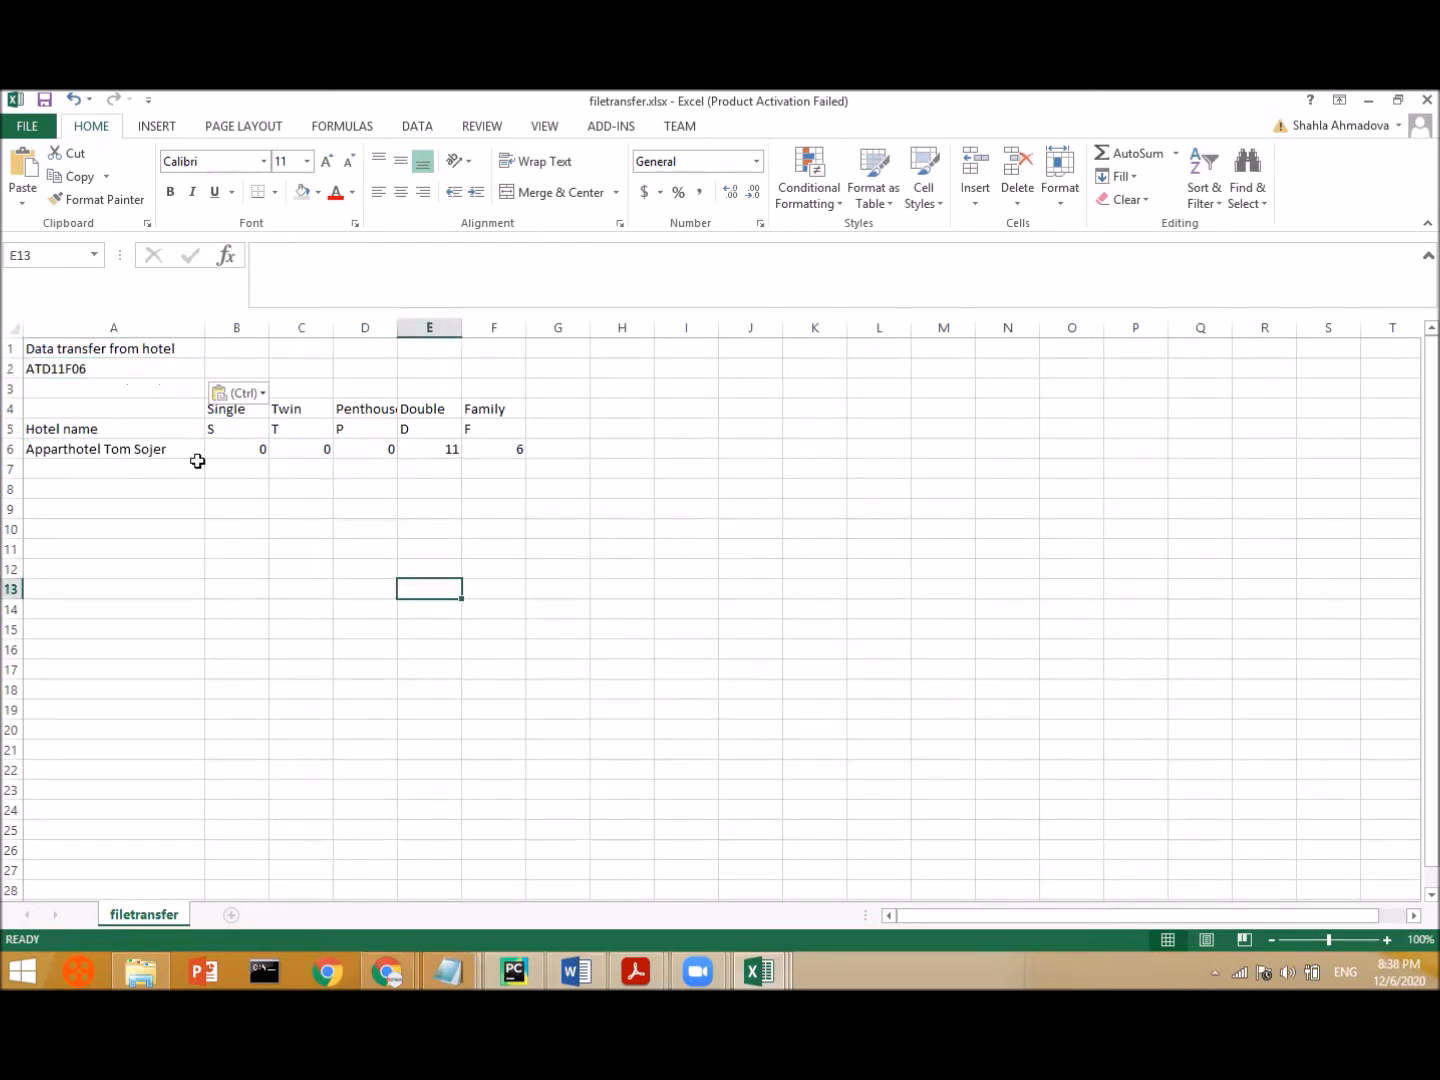
click(232, 508)
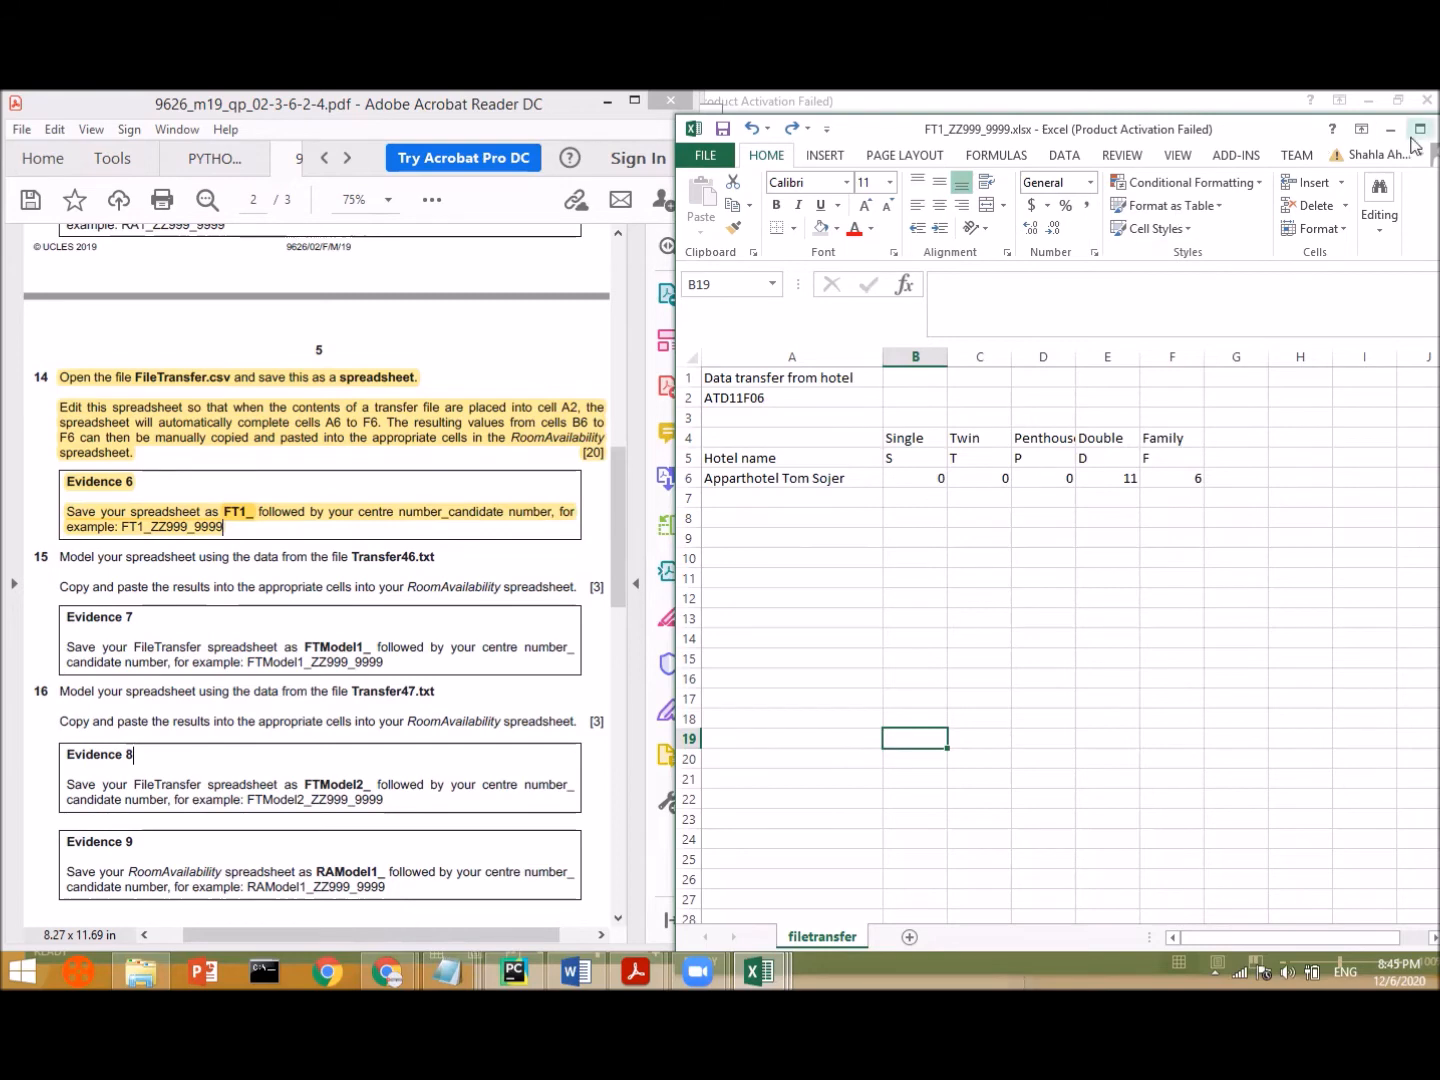
- Remove the trailing *1 from the B6 formula in FT1_ZZ999_9999.xlsx
click(1412, 139)
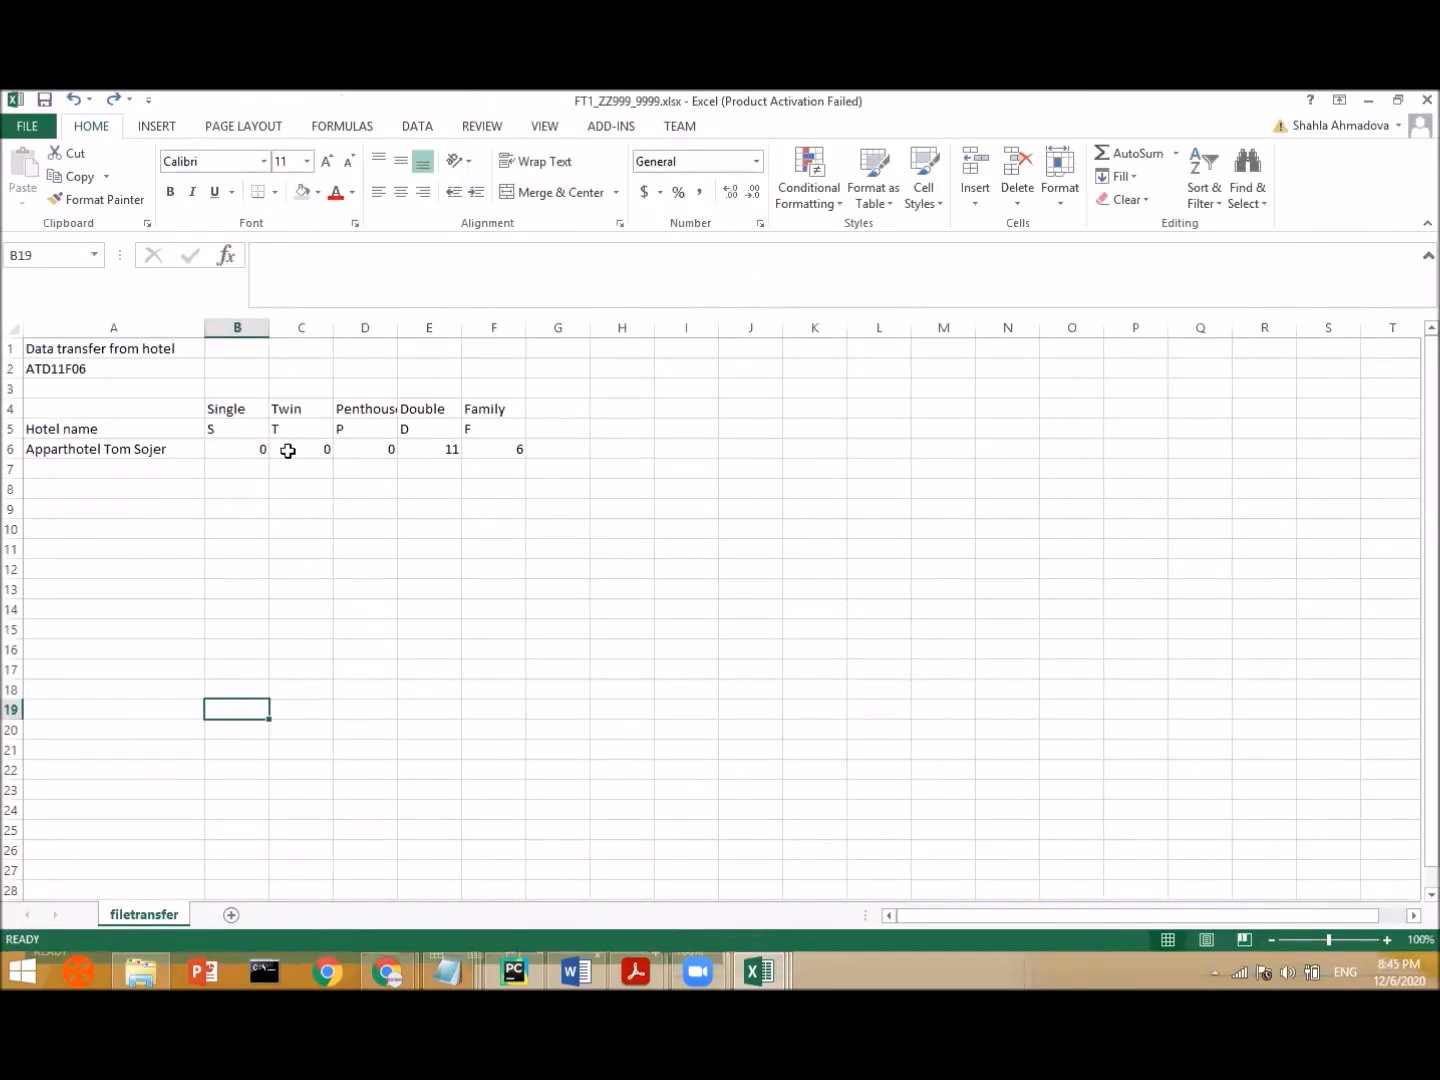
double_click(246, 450)
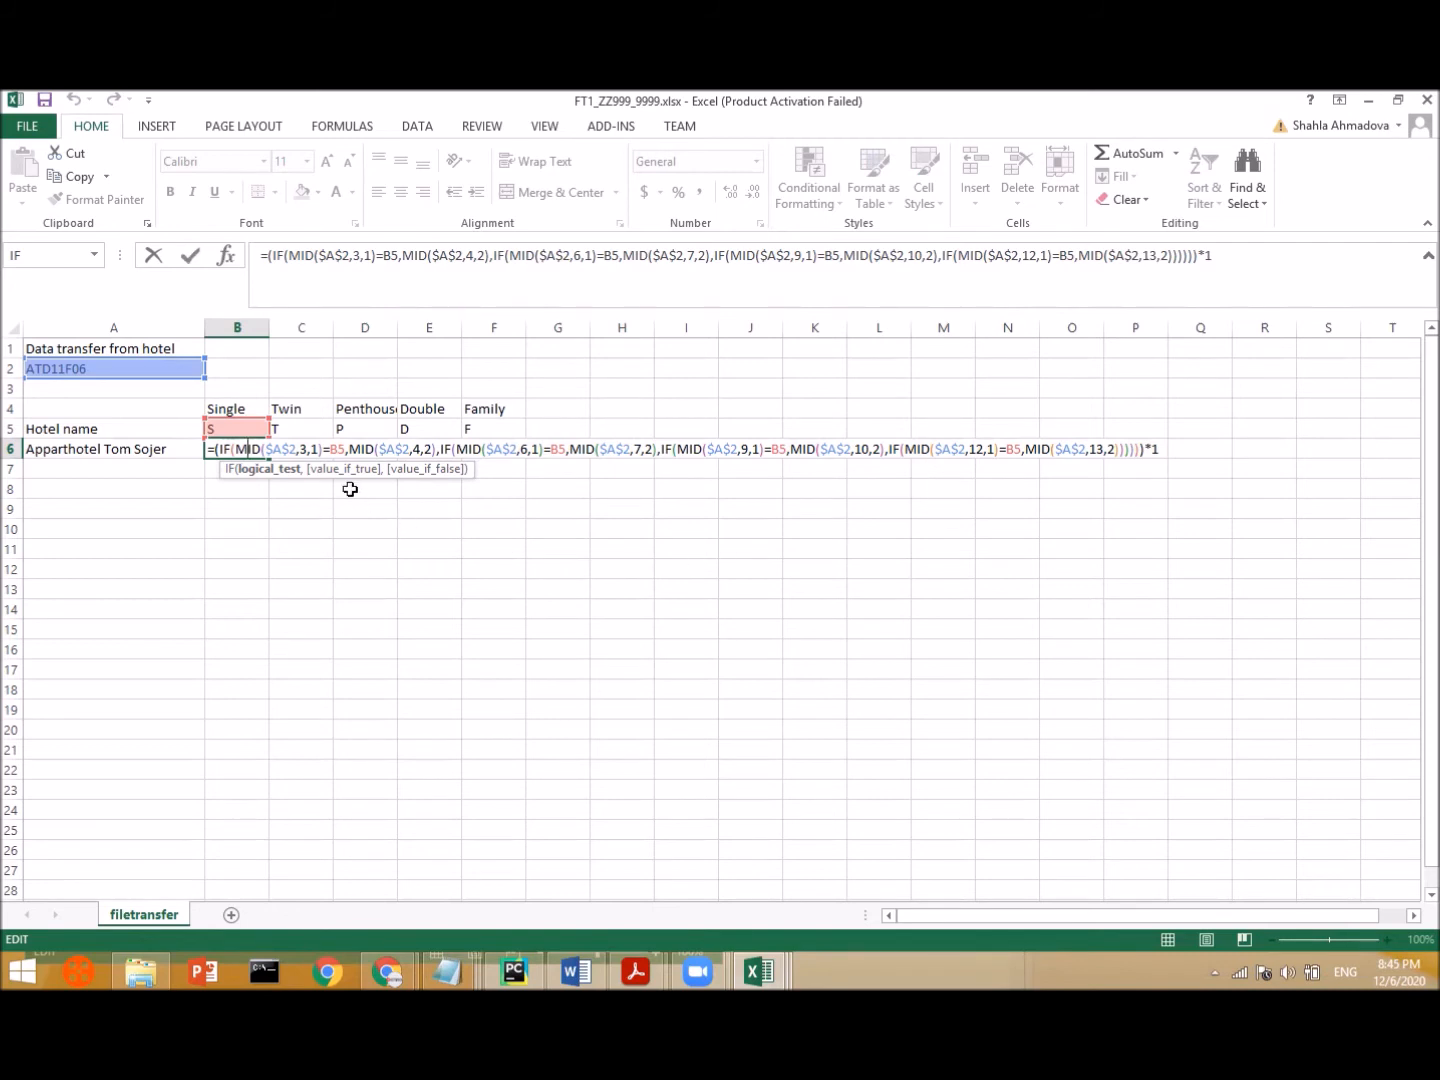
click(1159, 450)
key(BackSpace)
key(BackSpace)
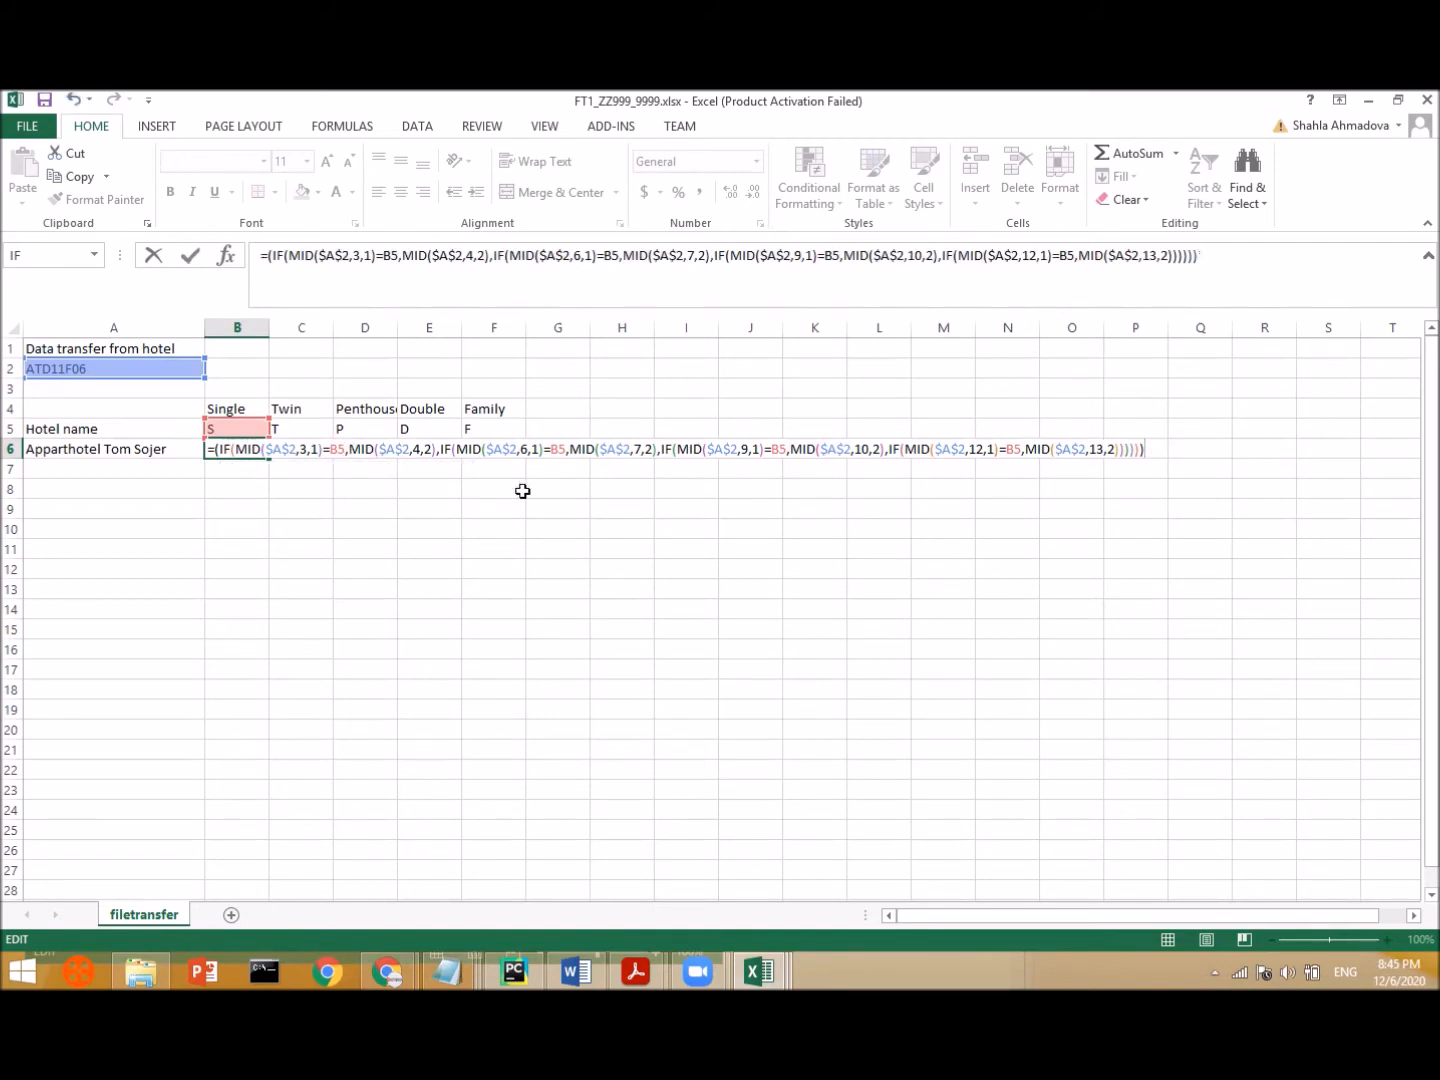
- In the B6 formula, multiply the first three MID results, taken from positions 4, 7 and 10, by 1
click(437, 450)
text(*1)
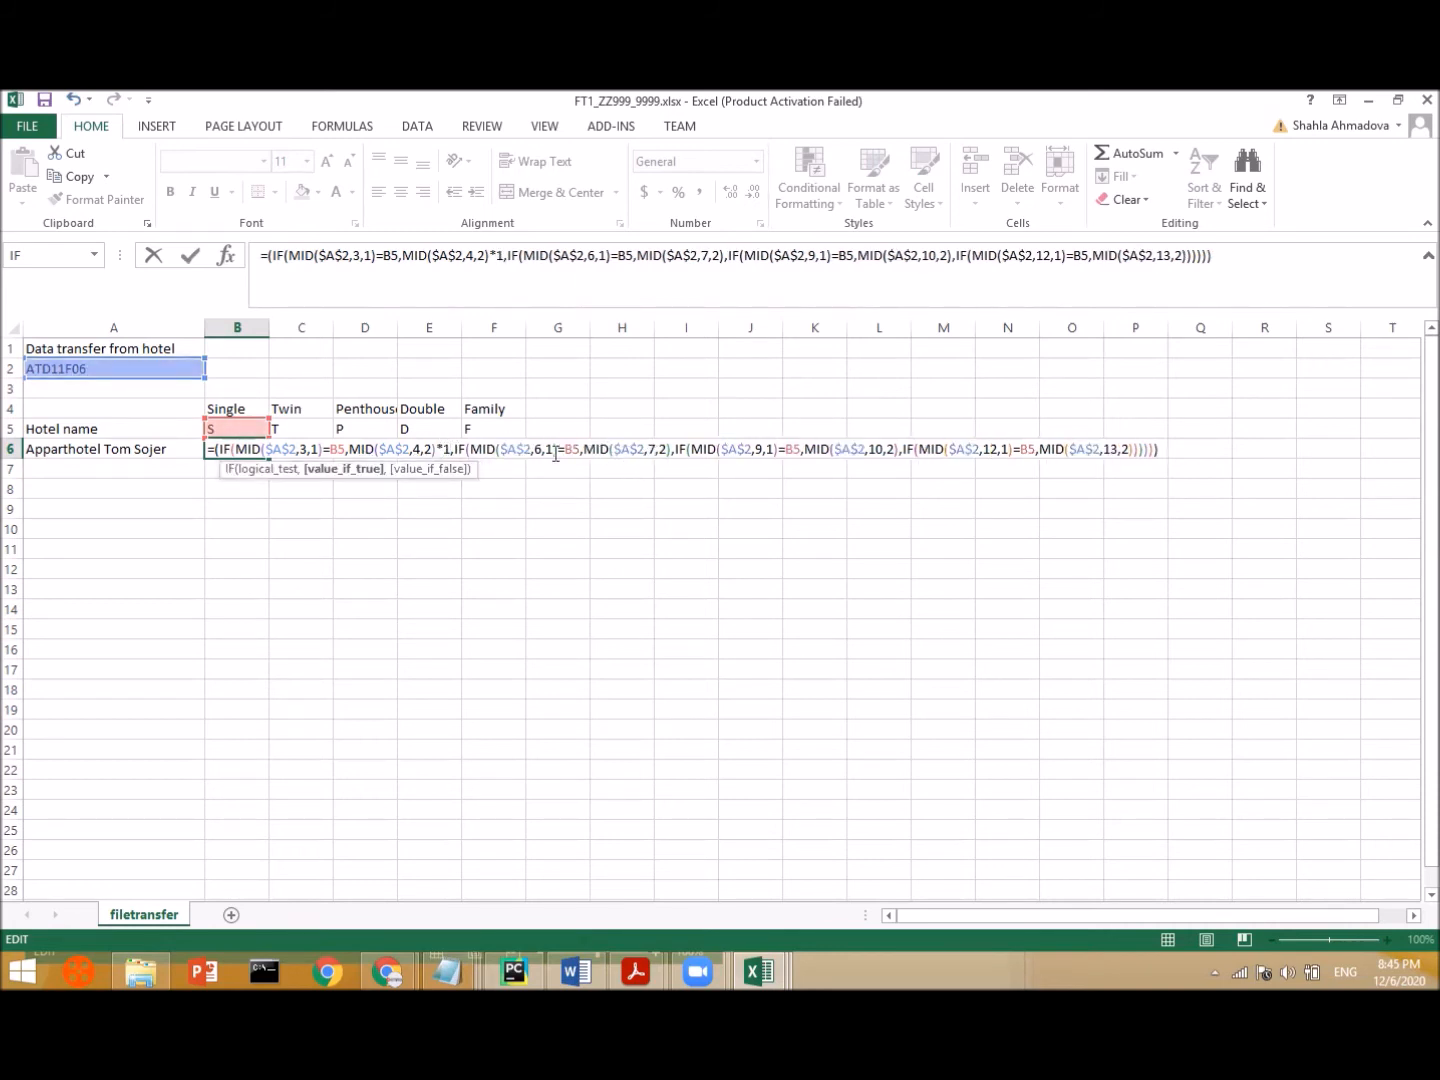
click(670, 450)
text(*1)
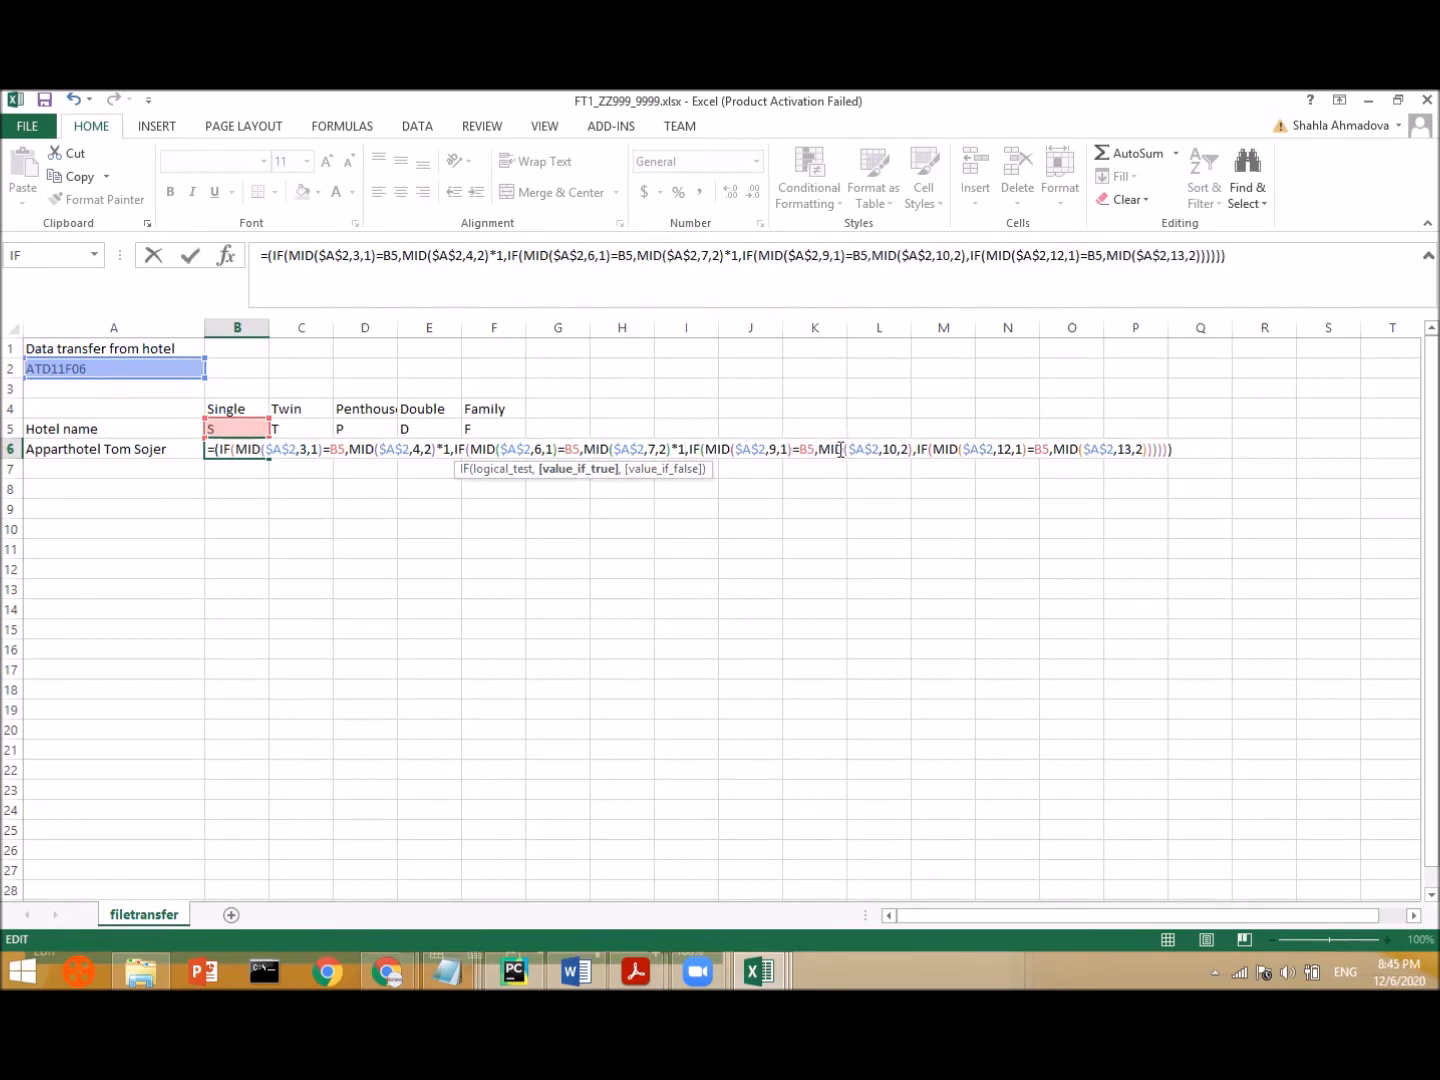
click(912, 453)
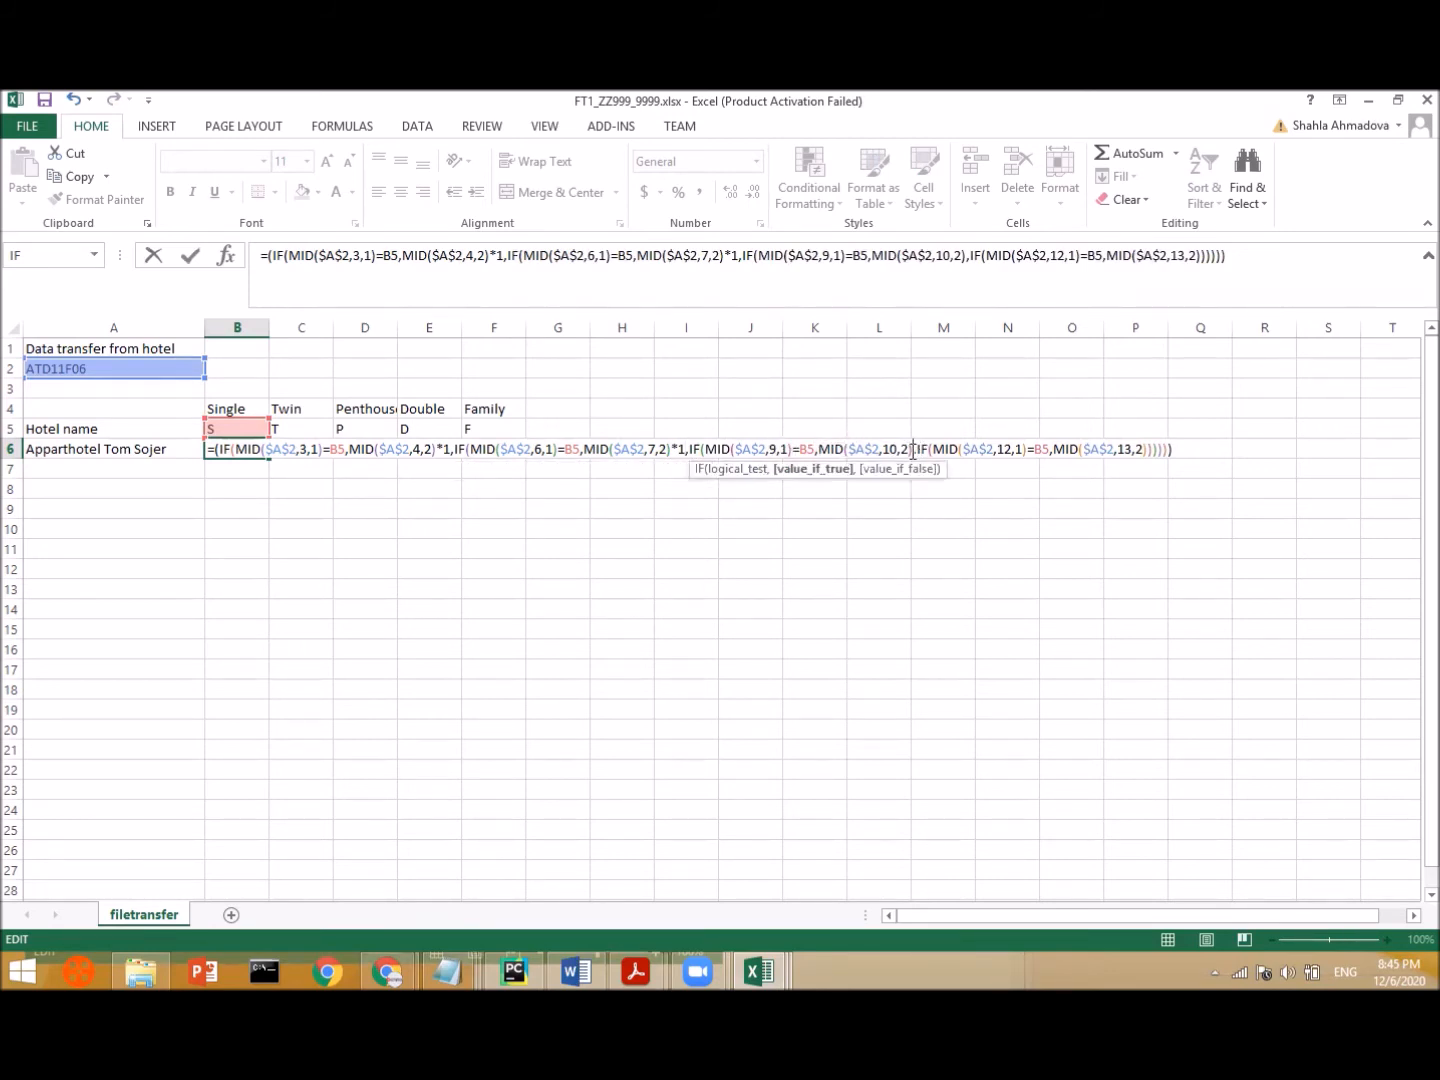
text(8)
key(BackSpace)
text(*)
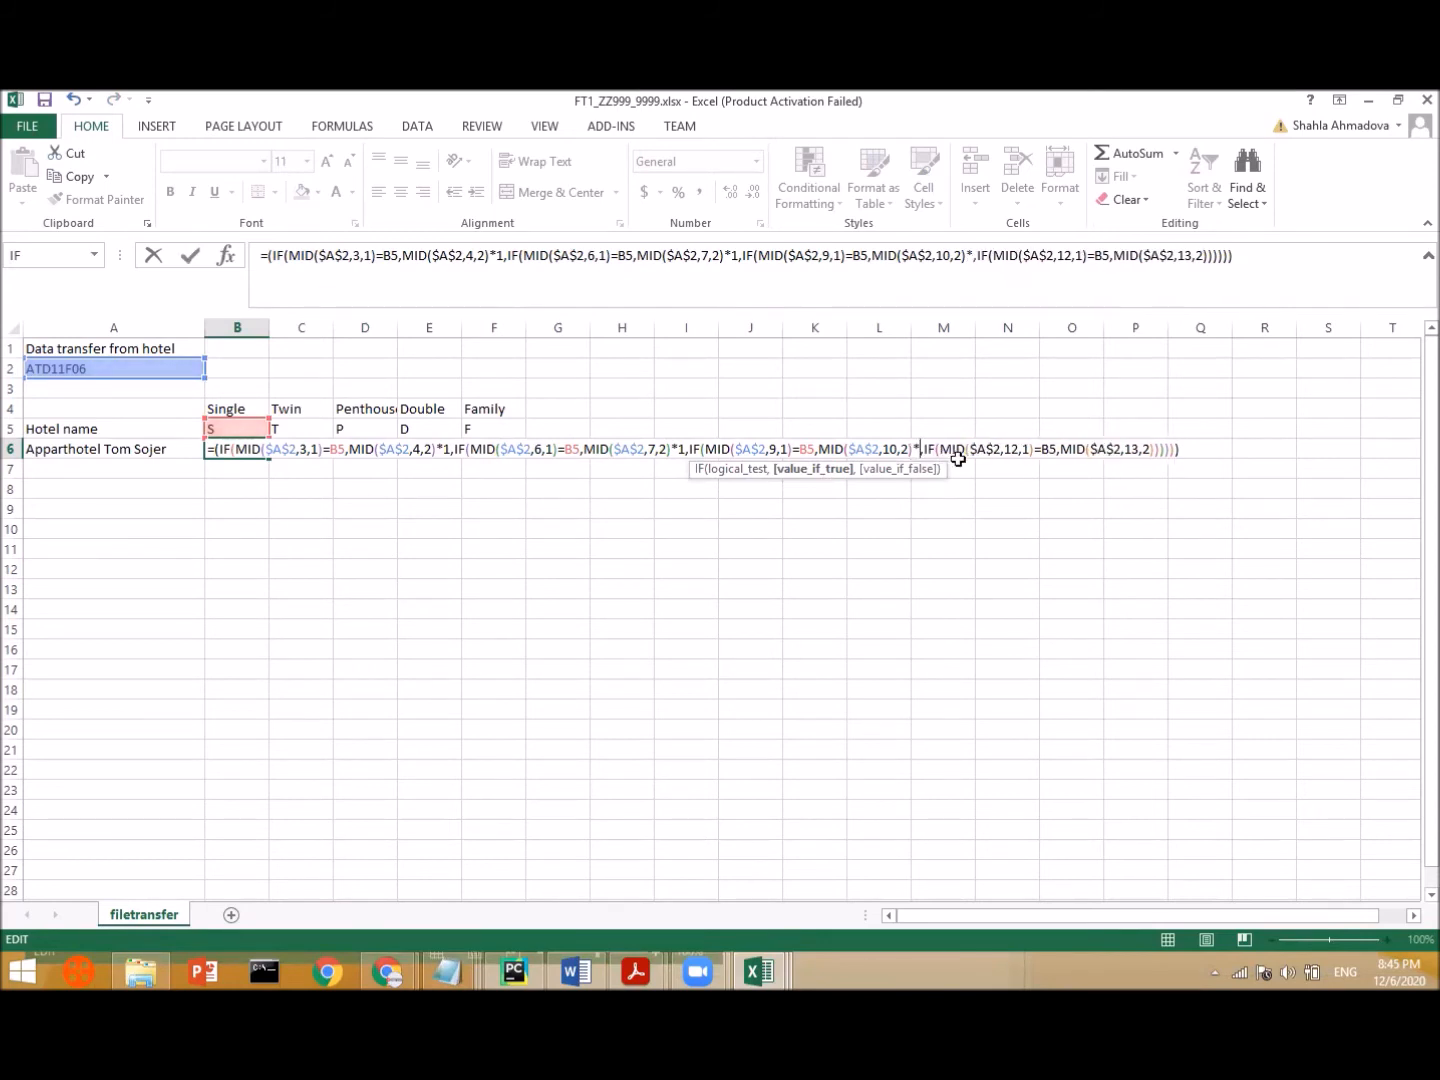
text(1)
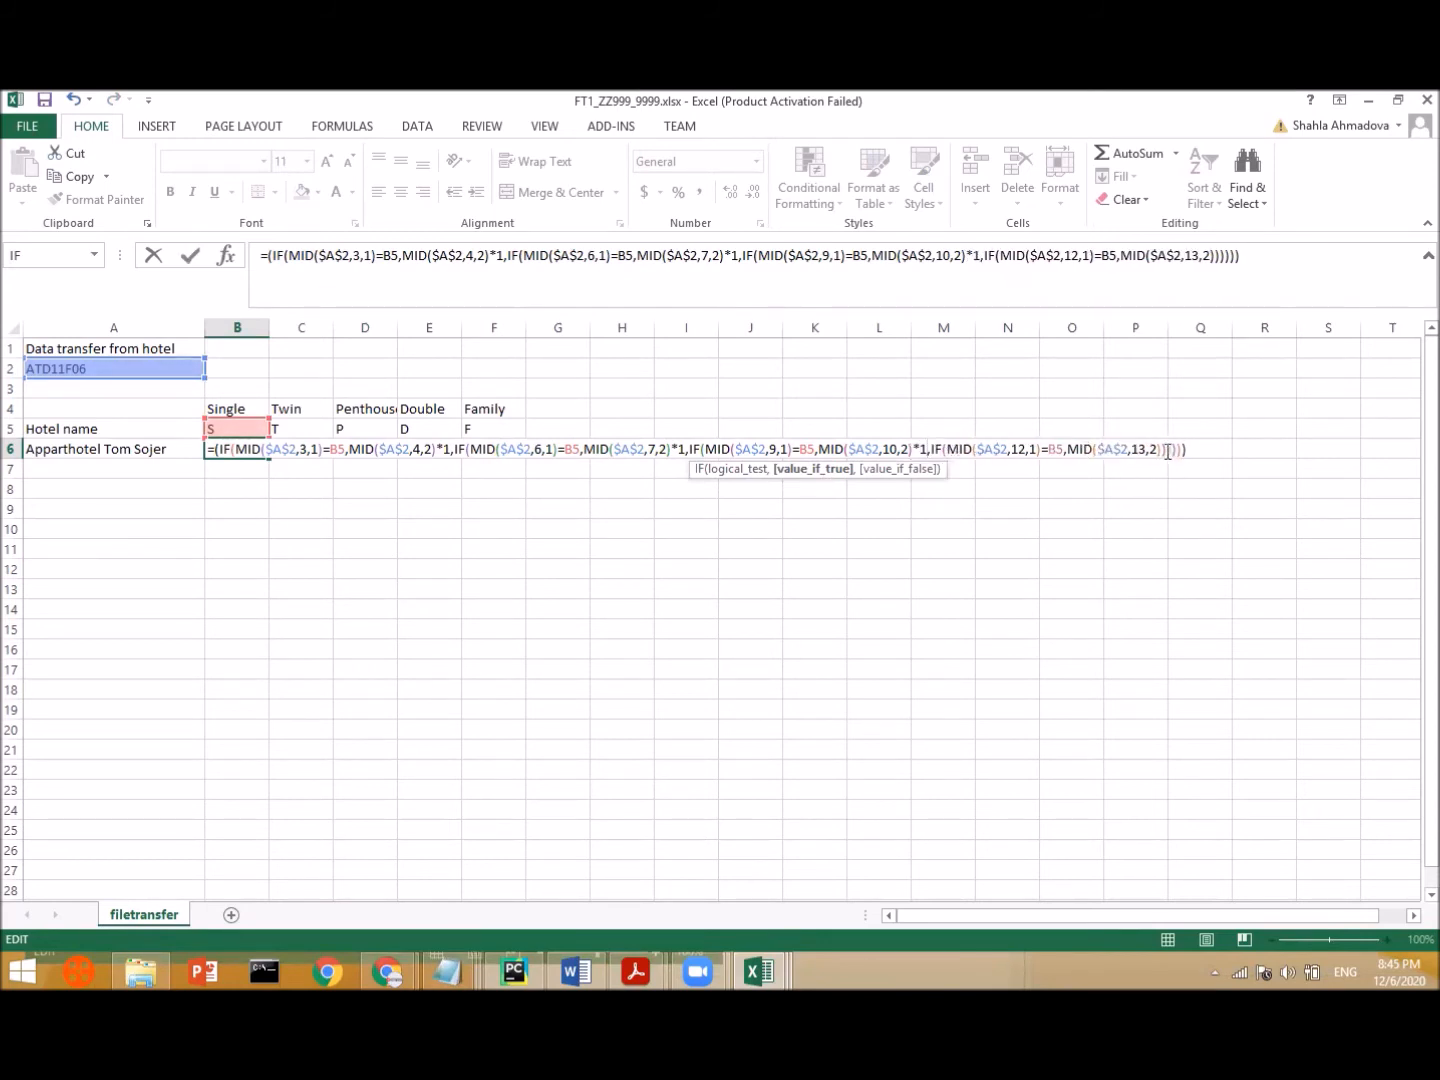
- Multiply the last MID result in B6 by 1 and set the innermost IF's false value to an empty string ""
click(1164, 450)
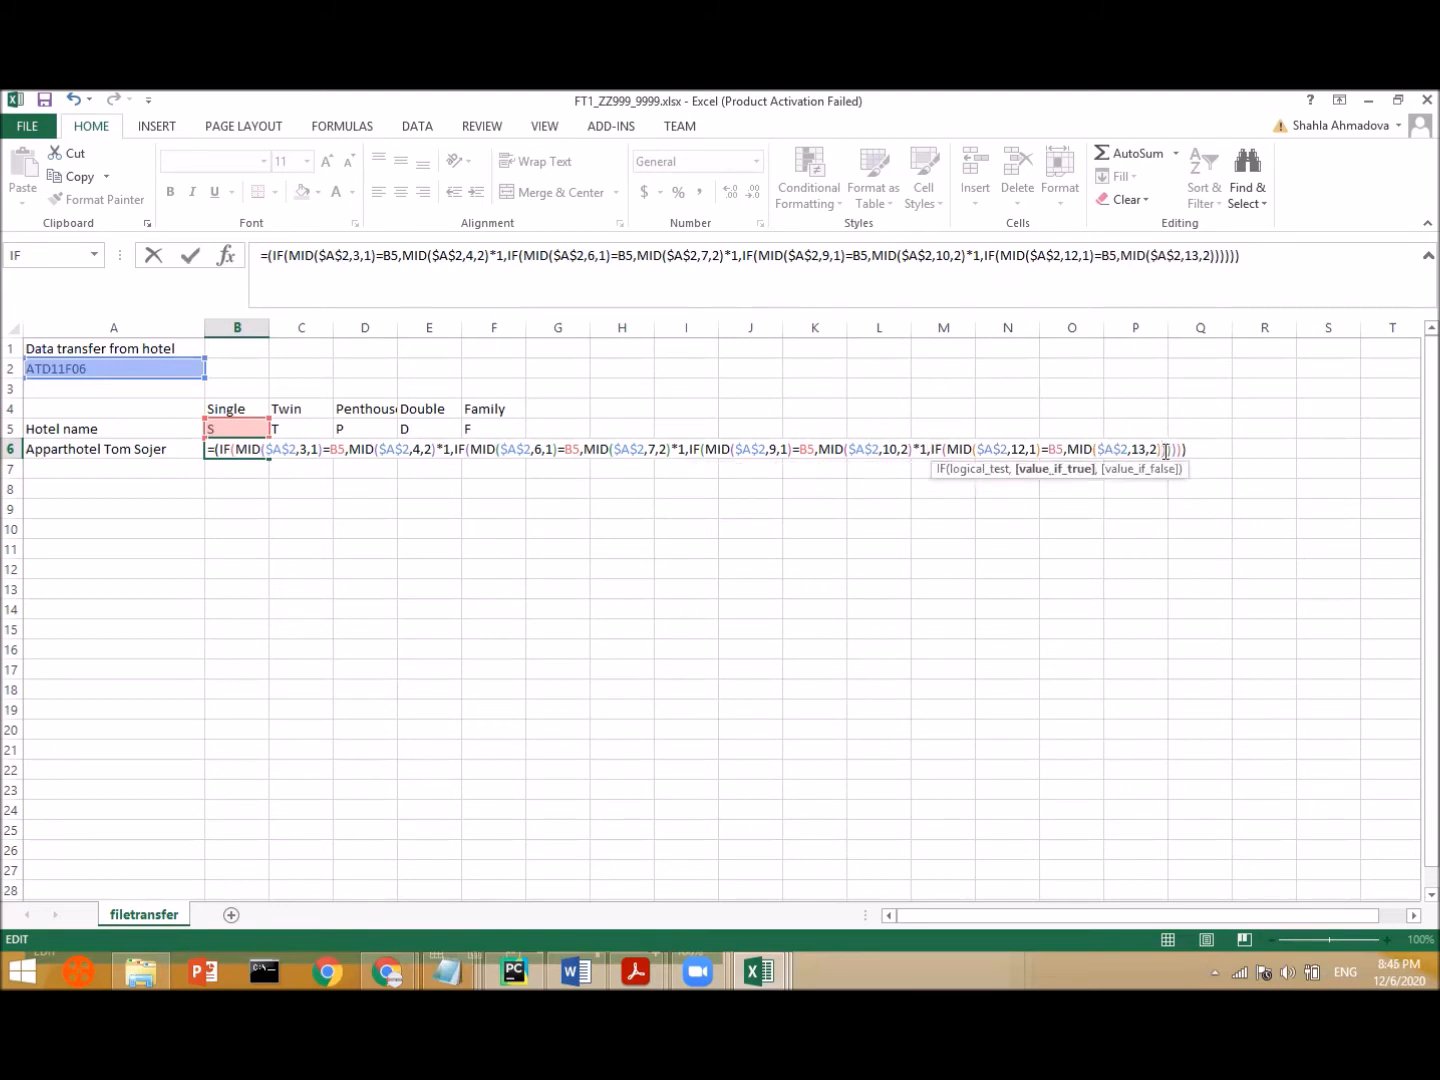
text(*1,"")
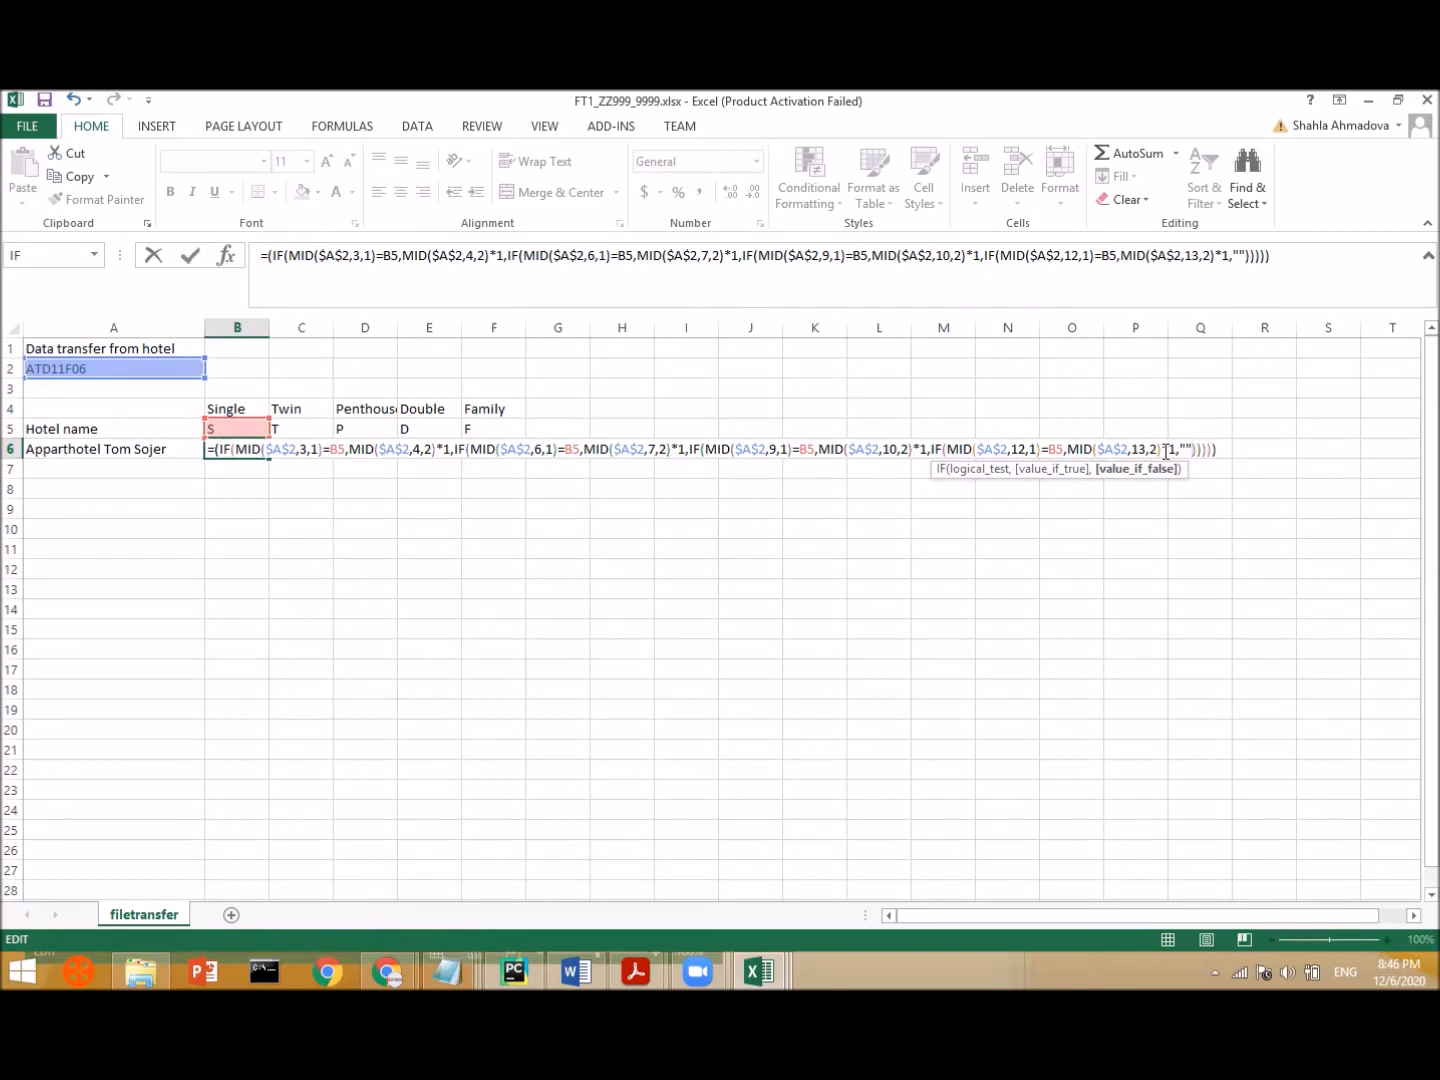
key(Return)
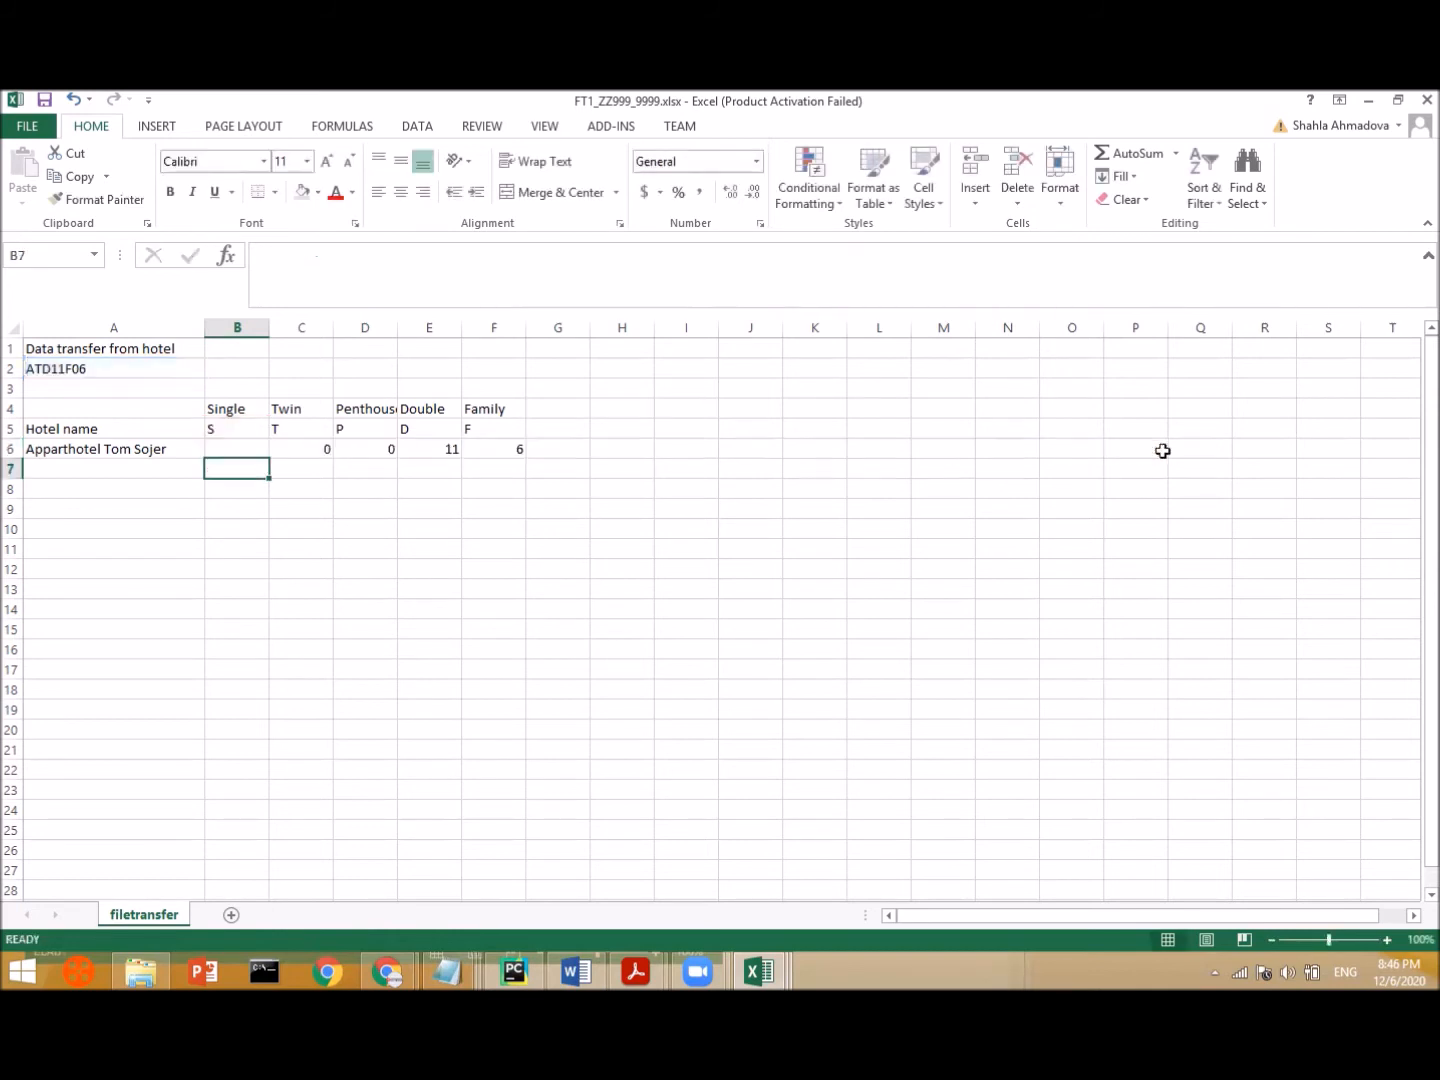
- Fill the B6 formula across to F6 and check the copied formula in E6
click(309, 532)
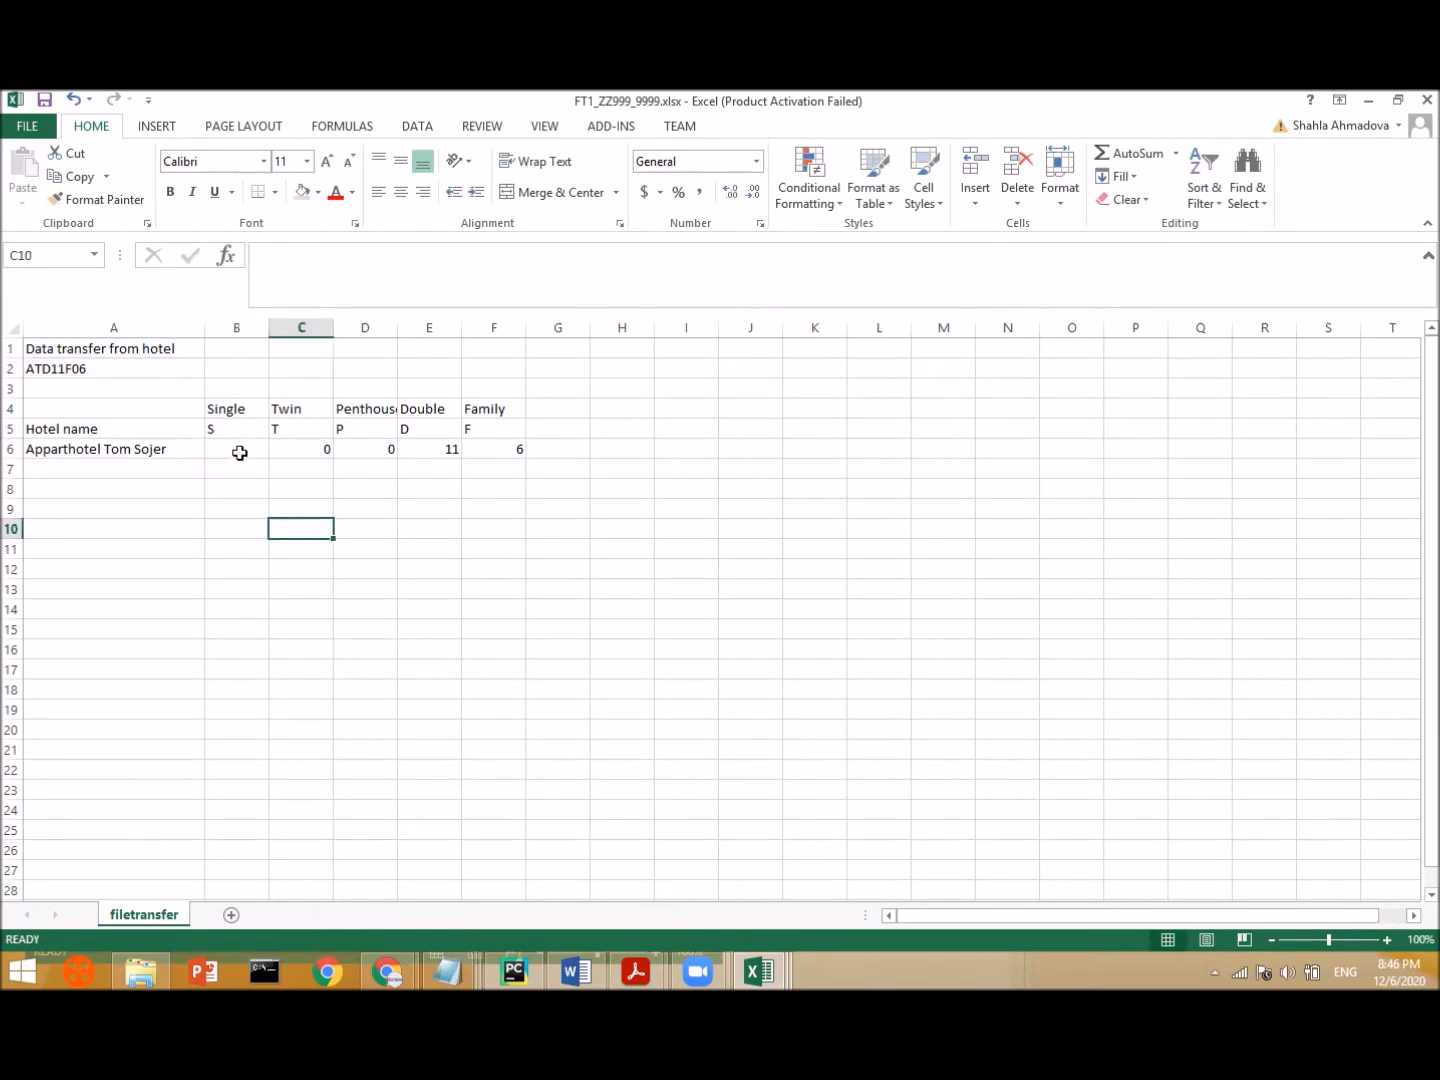
click(240, 454)
double_click(256, 451)
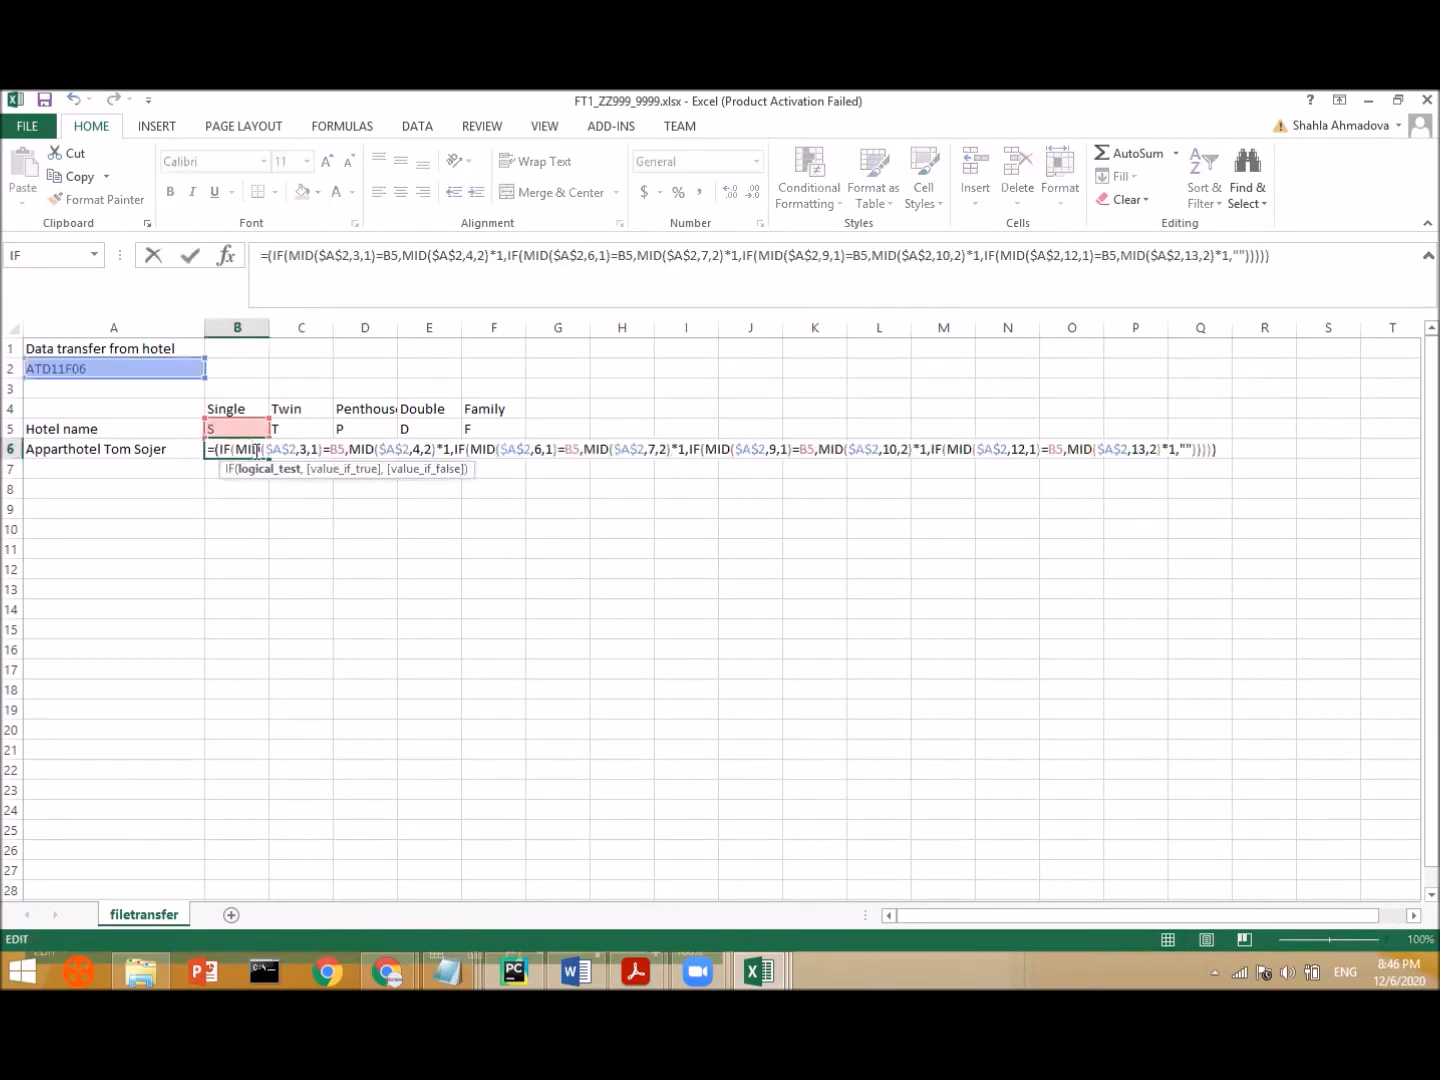
key(Return)
click(252, 450)
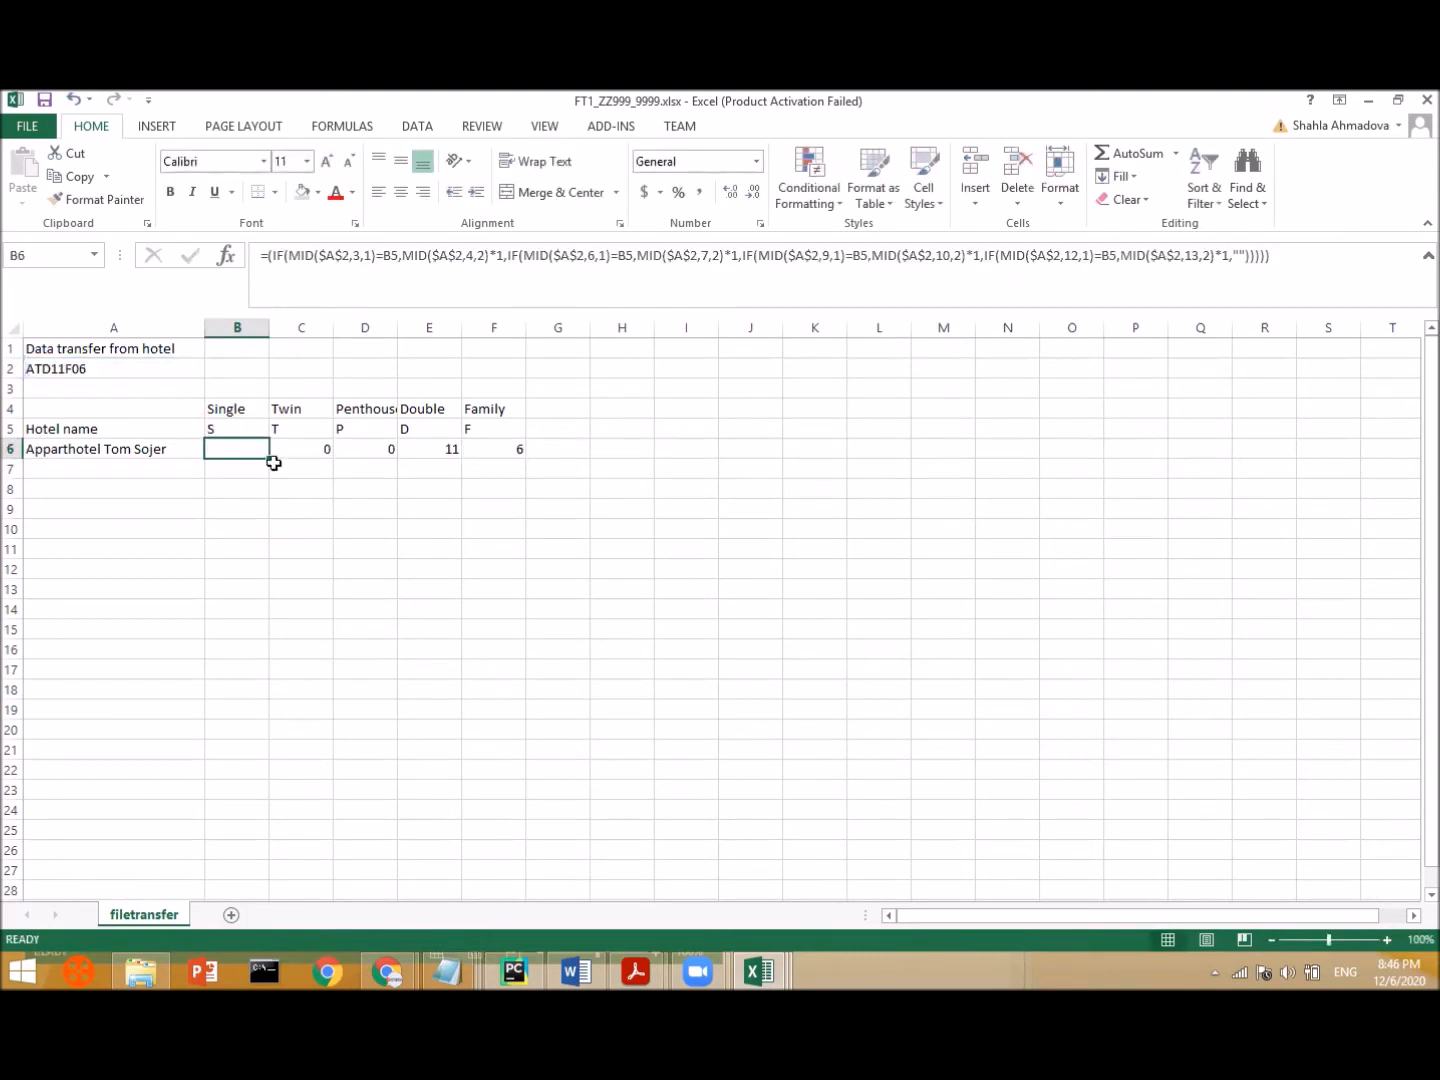
drag(457, 452, 527, 452)
click(490, 590)
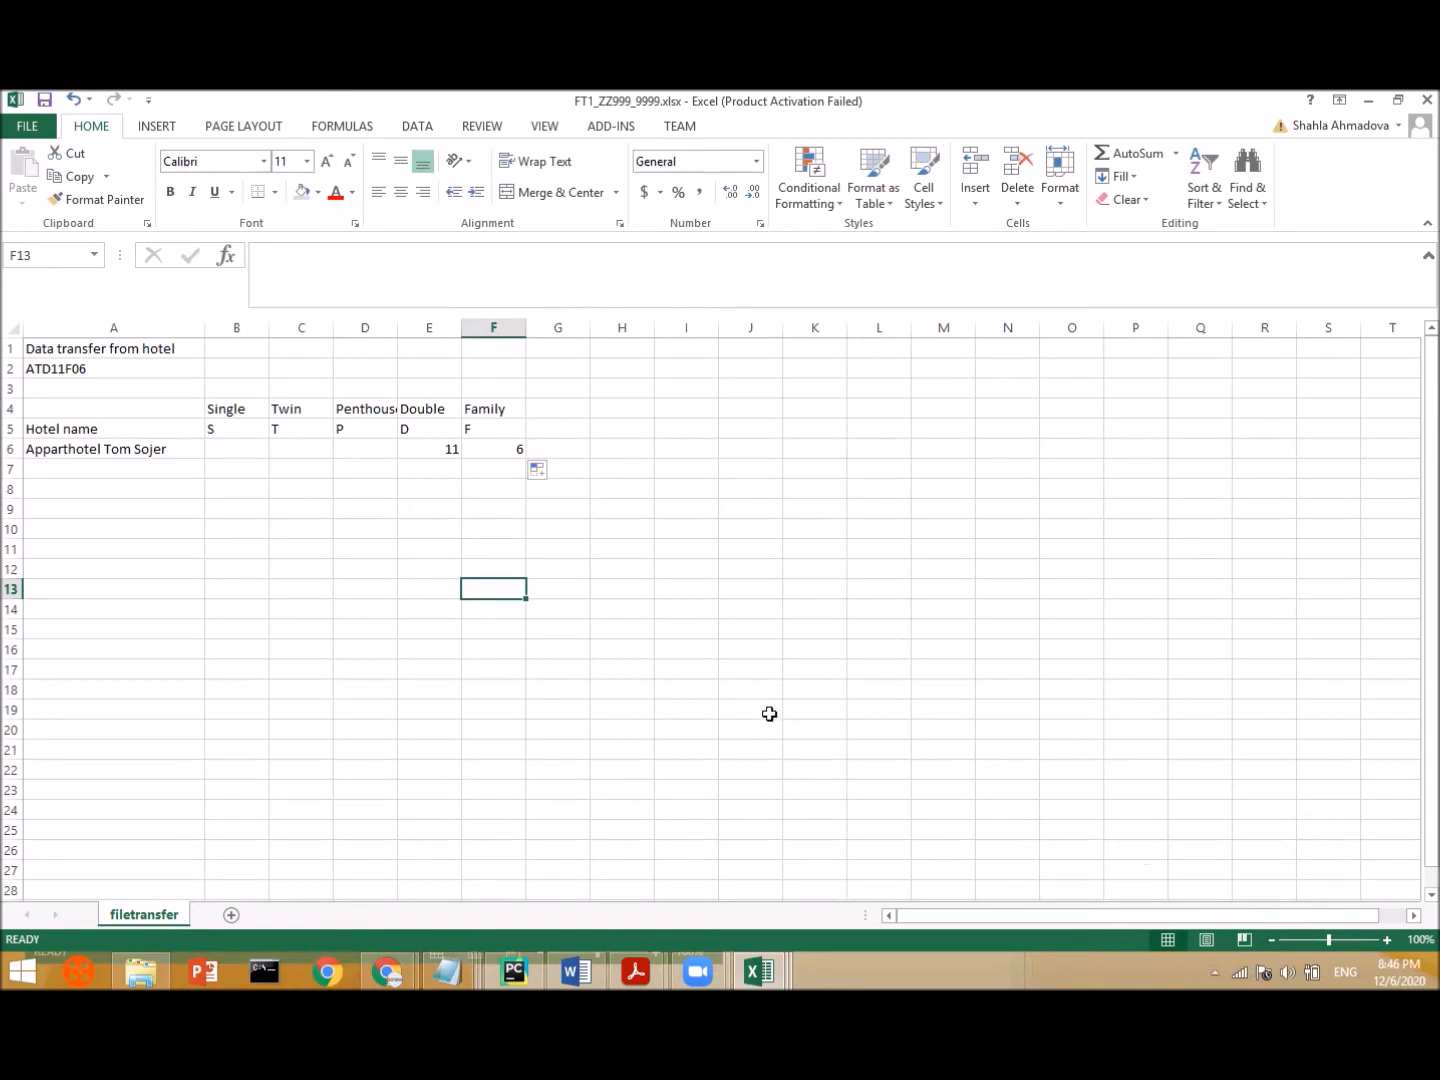
double_click(421, 448)
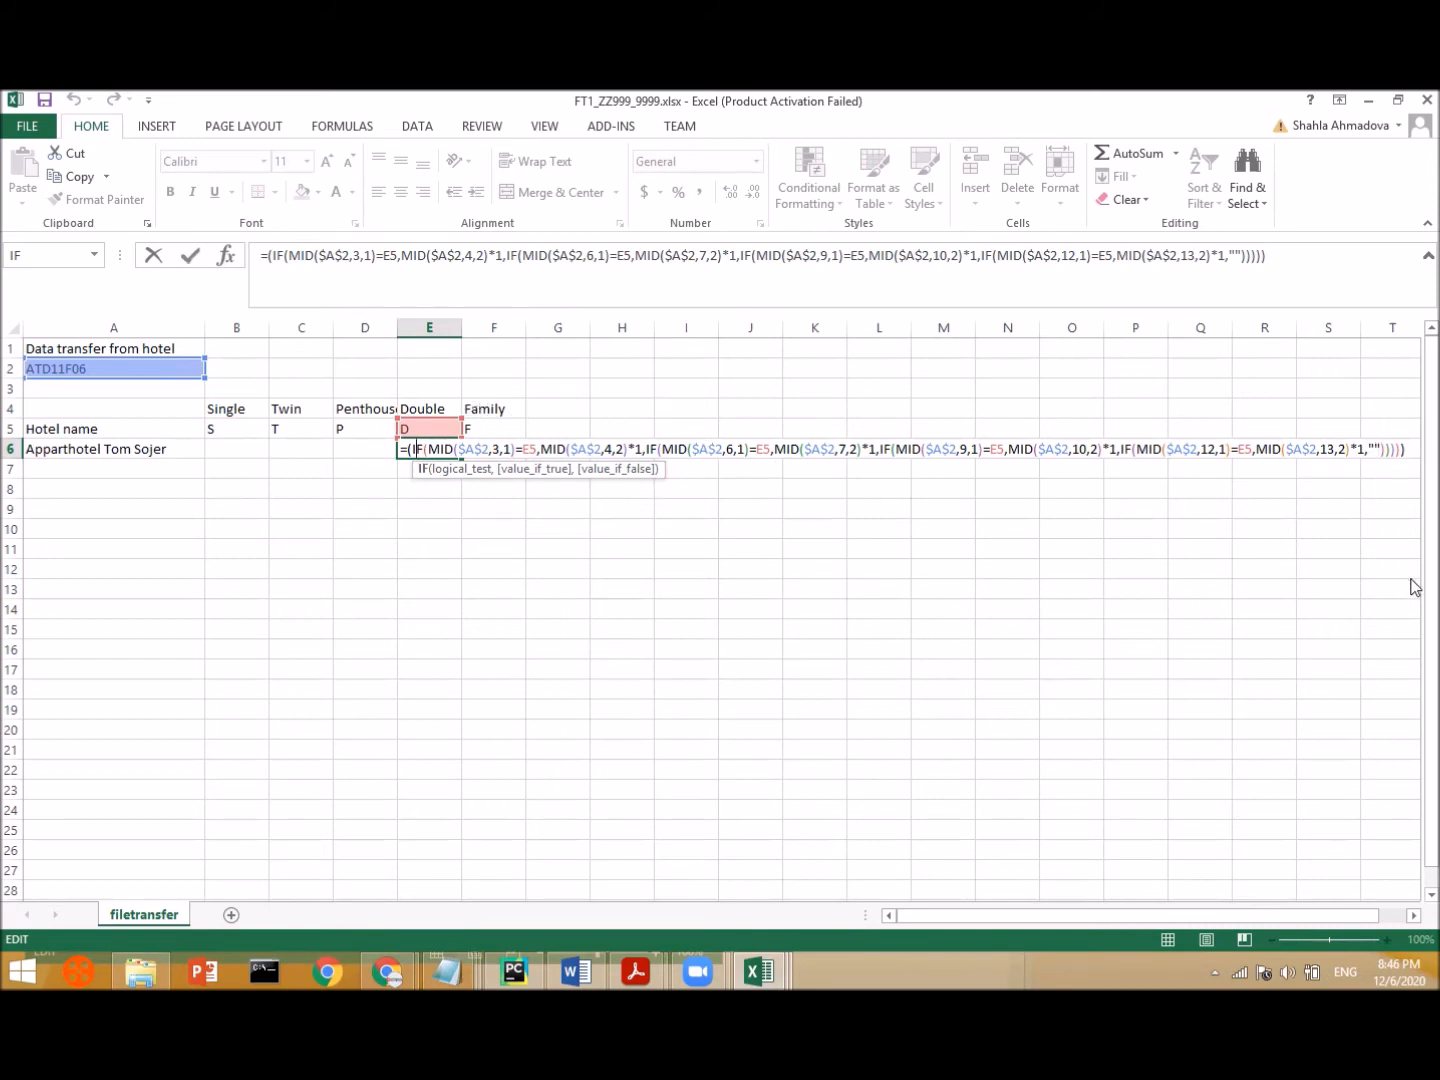
key(Return)
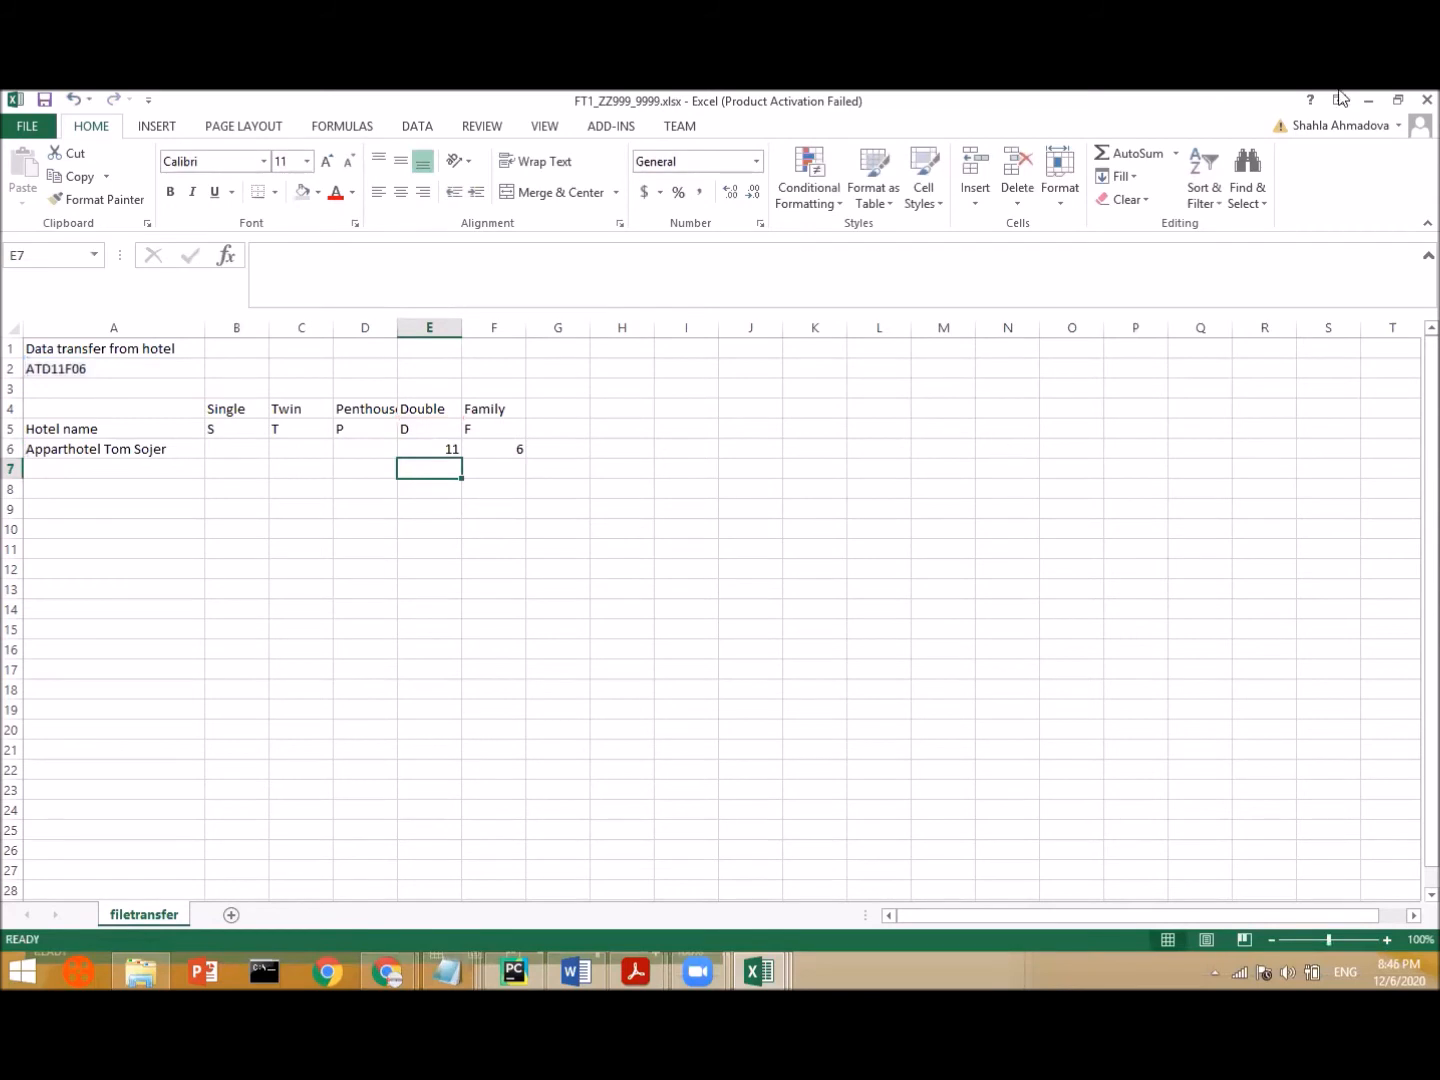
- Restore the workbook window beside the exam paper and copy the availability results in B6:F6
click(1399, 99)
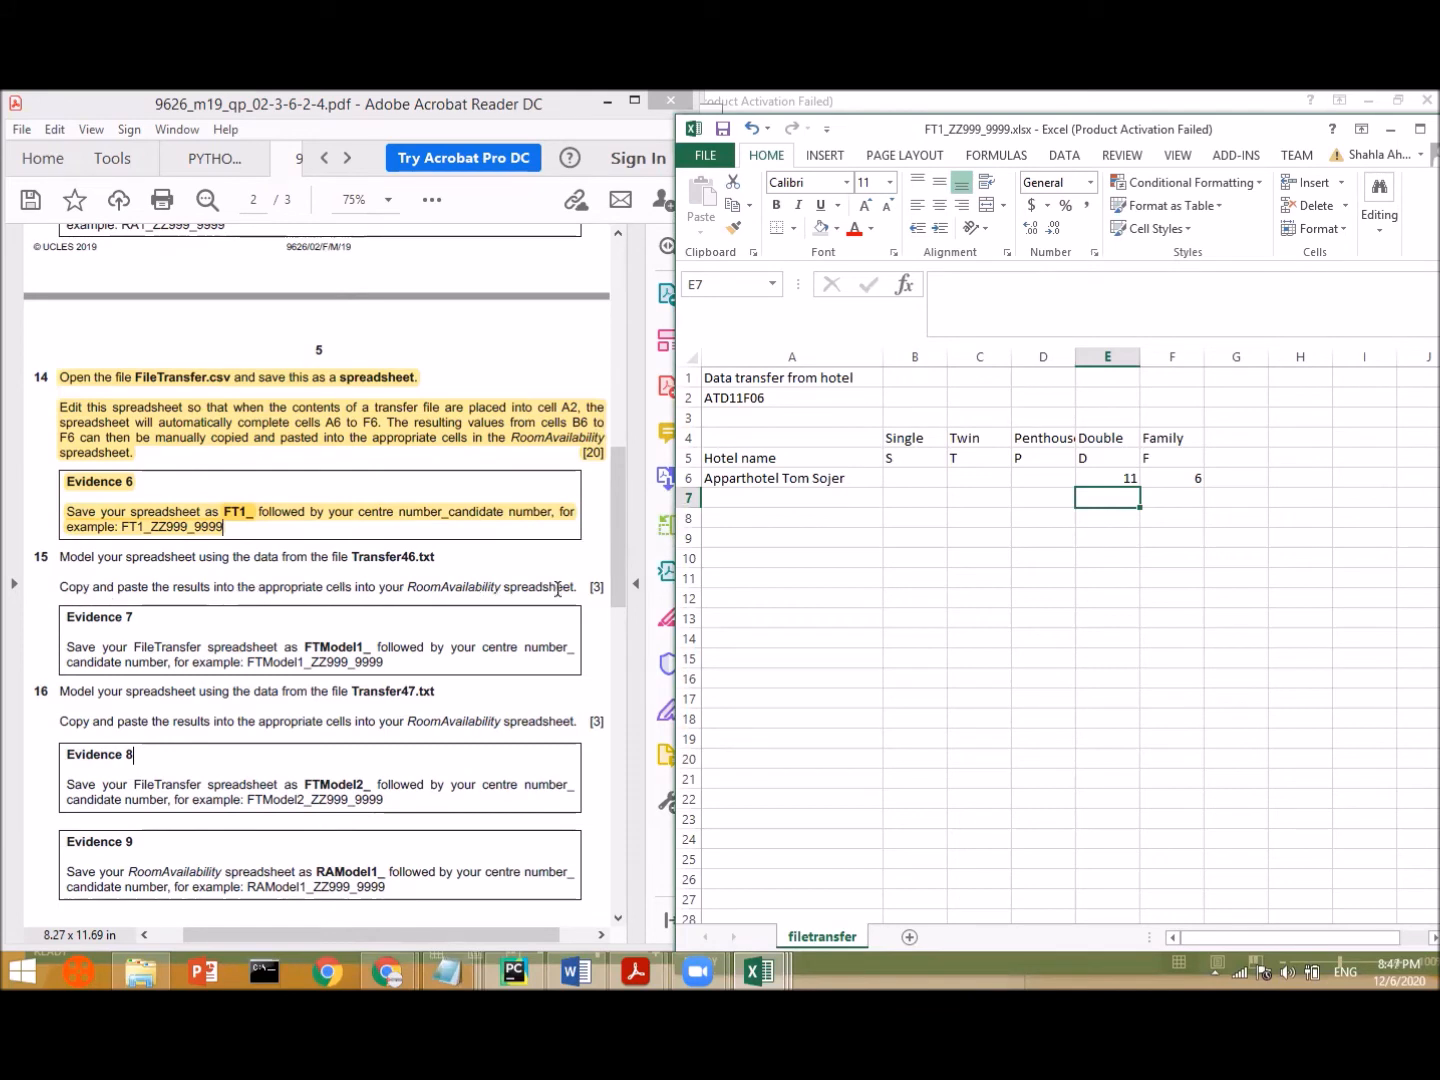
click(970, 536)
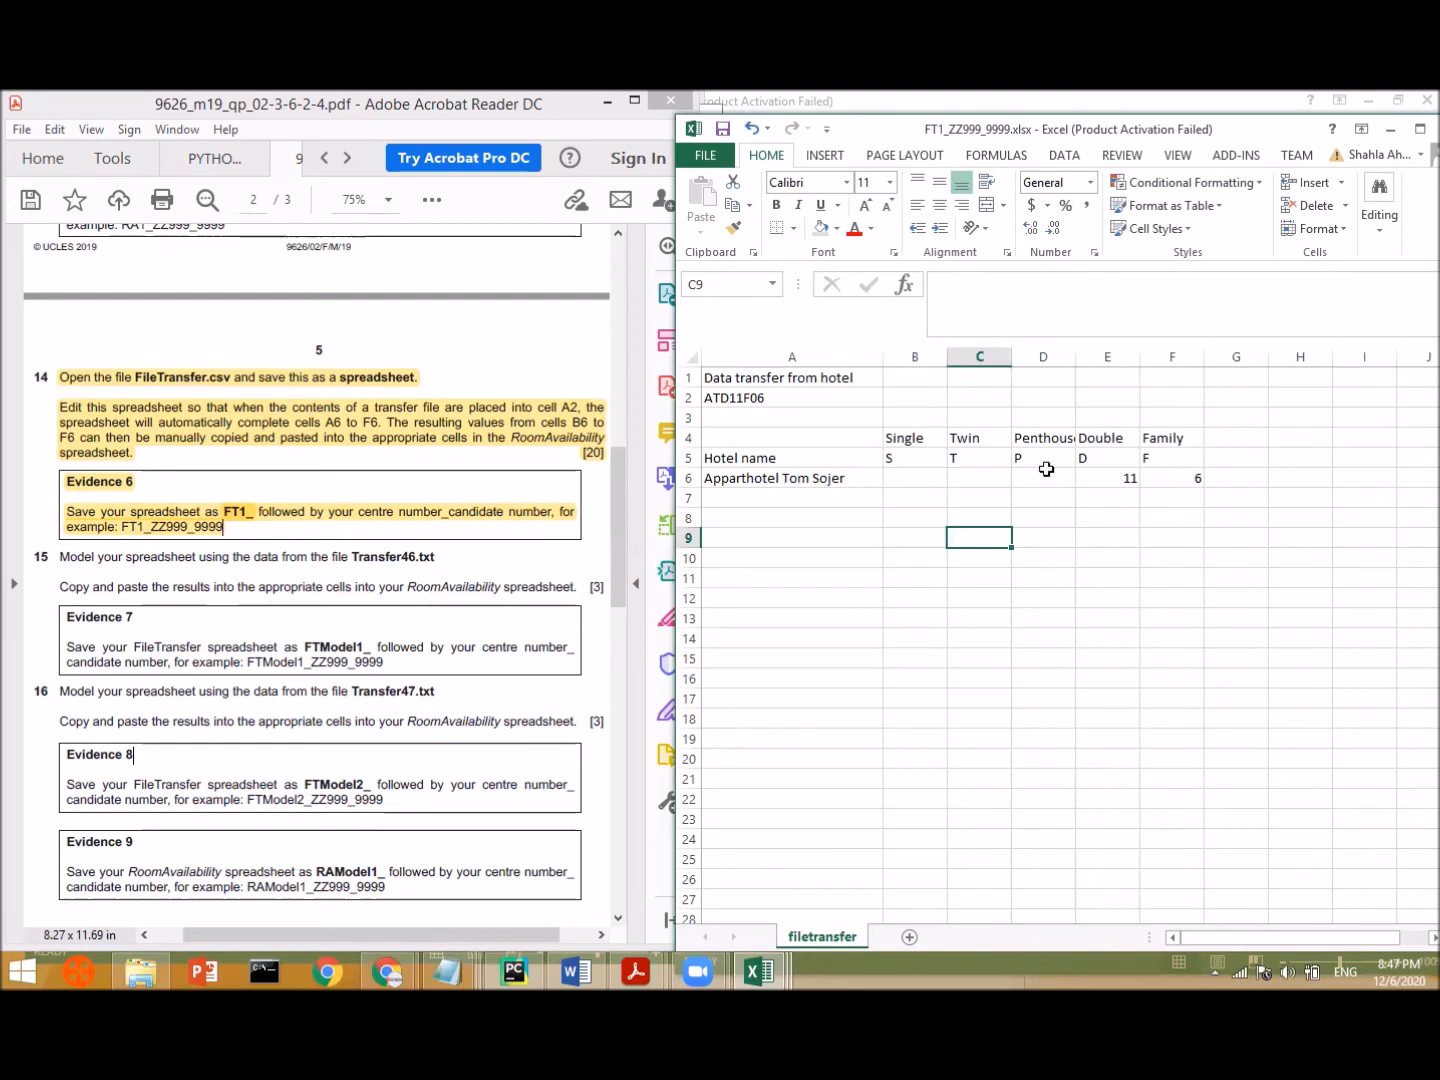
click(905, 481)
drag(946, 489, 1196, 478)
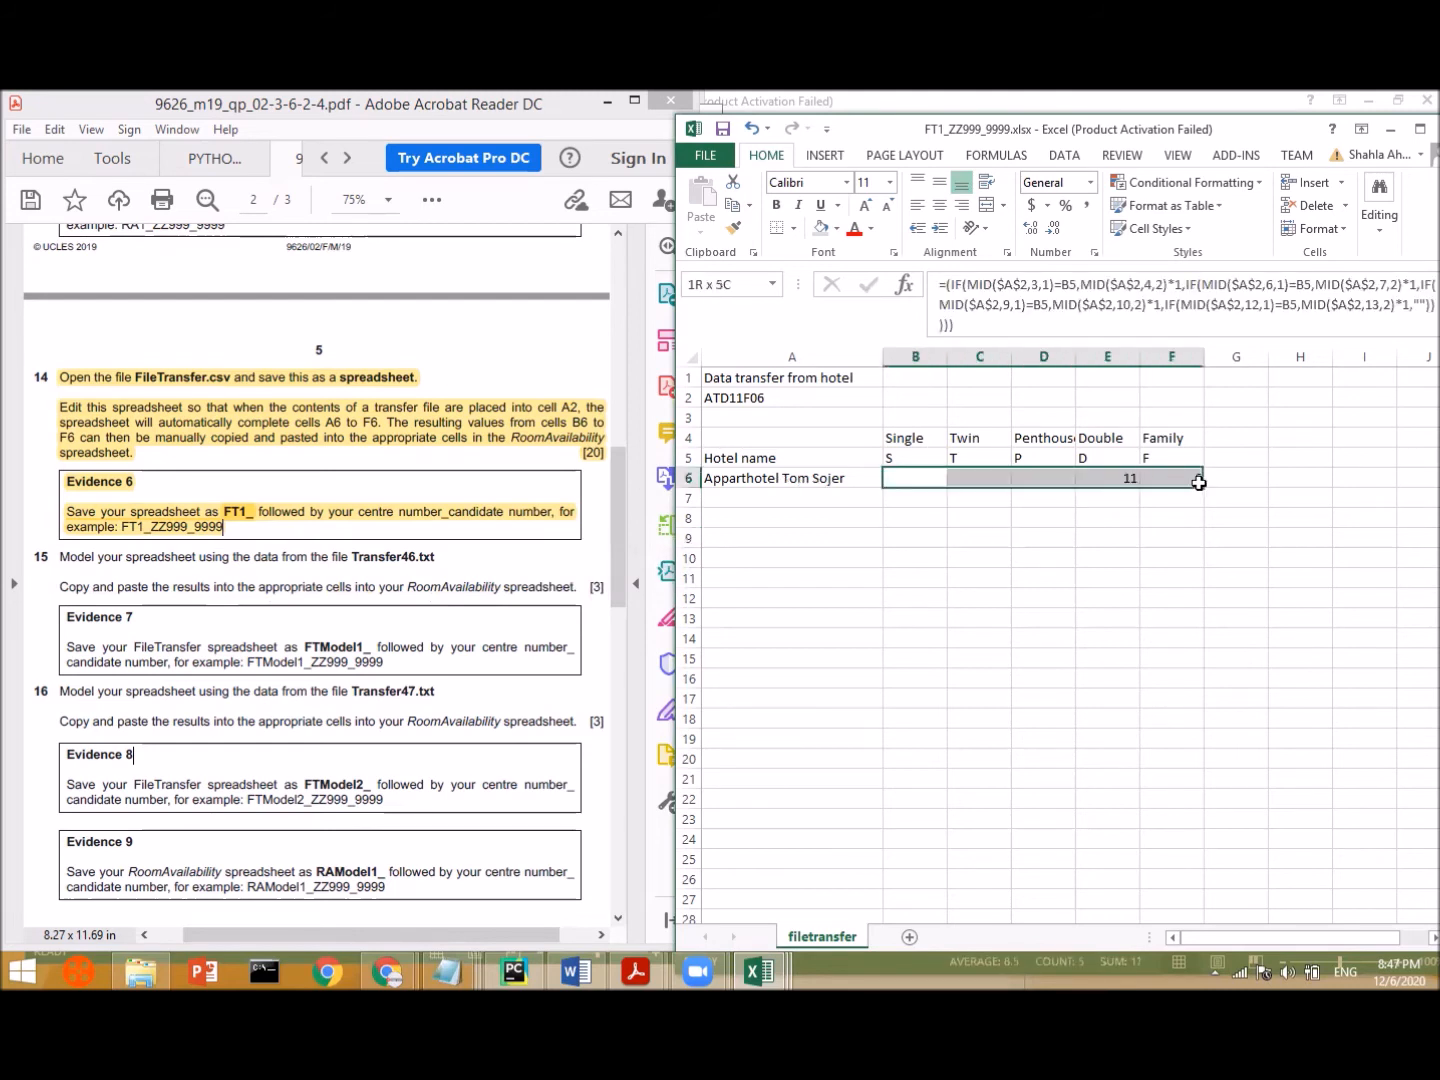
right_click(1120, 471)
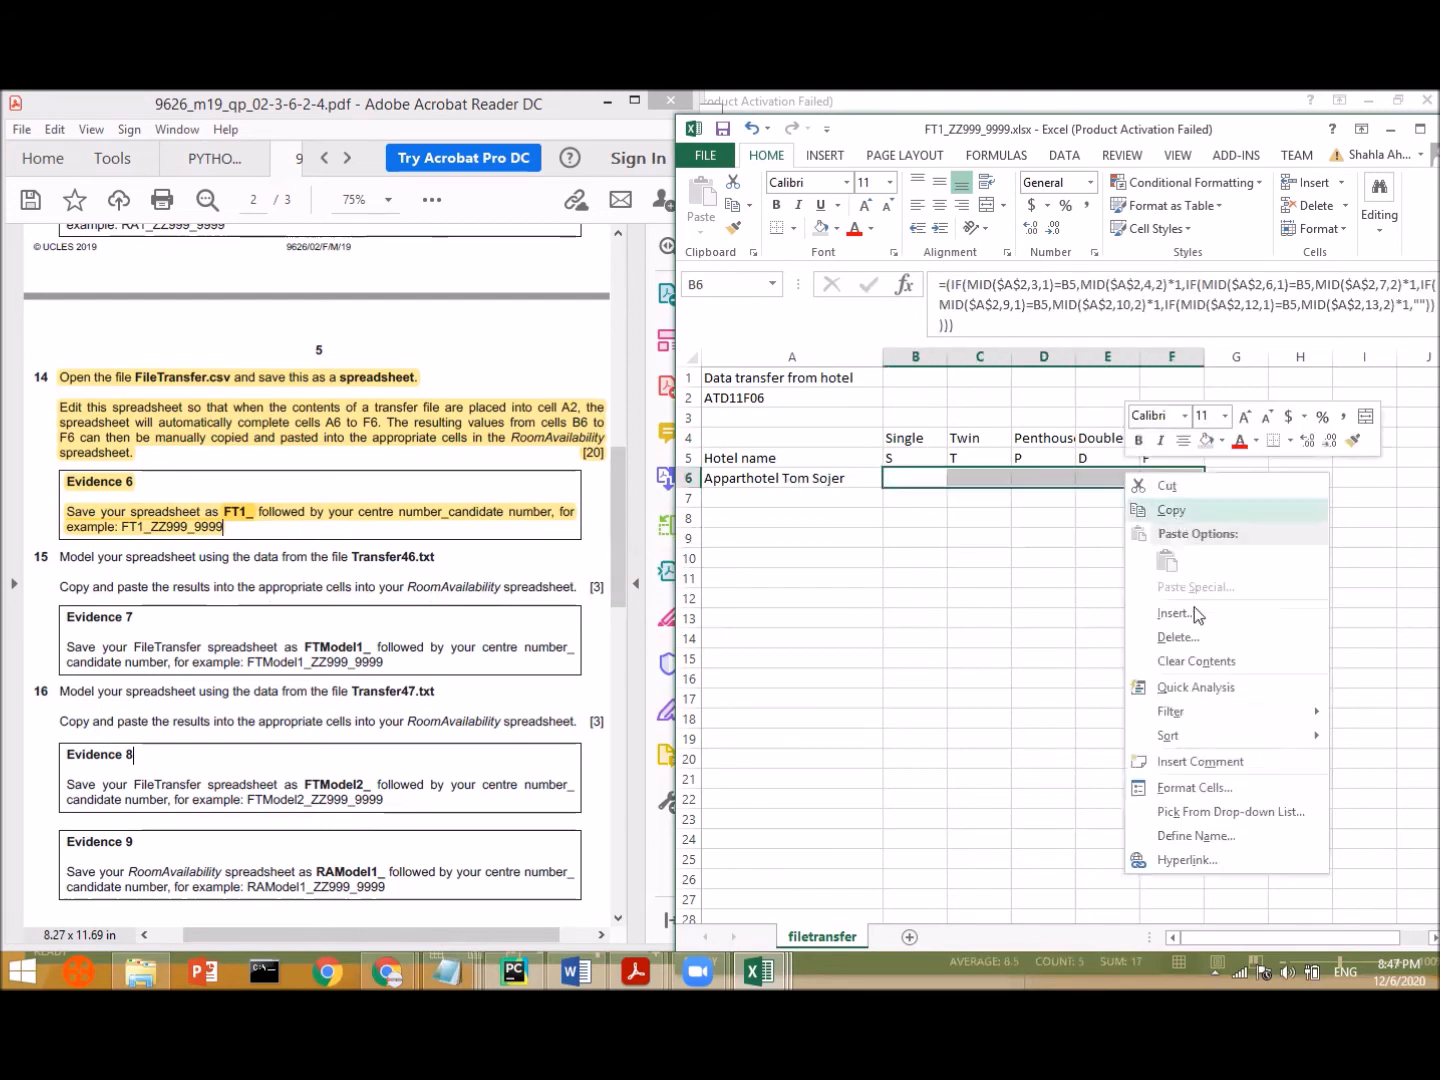
click(1185, 510)
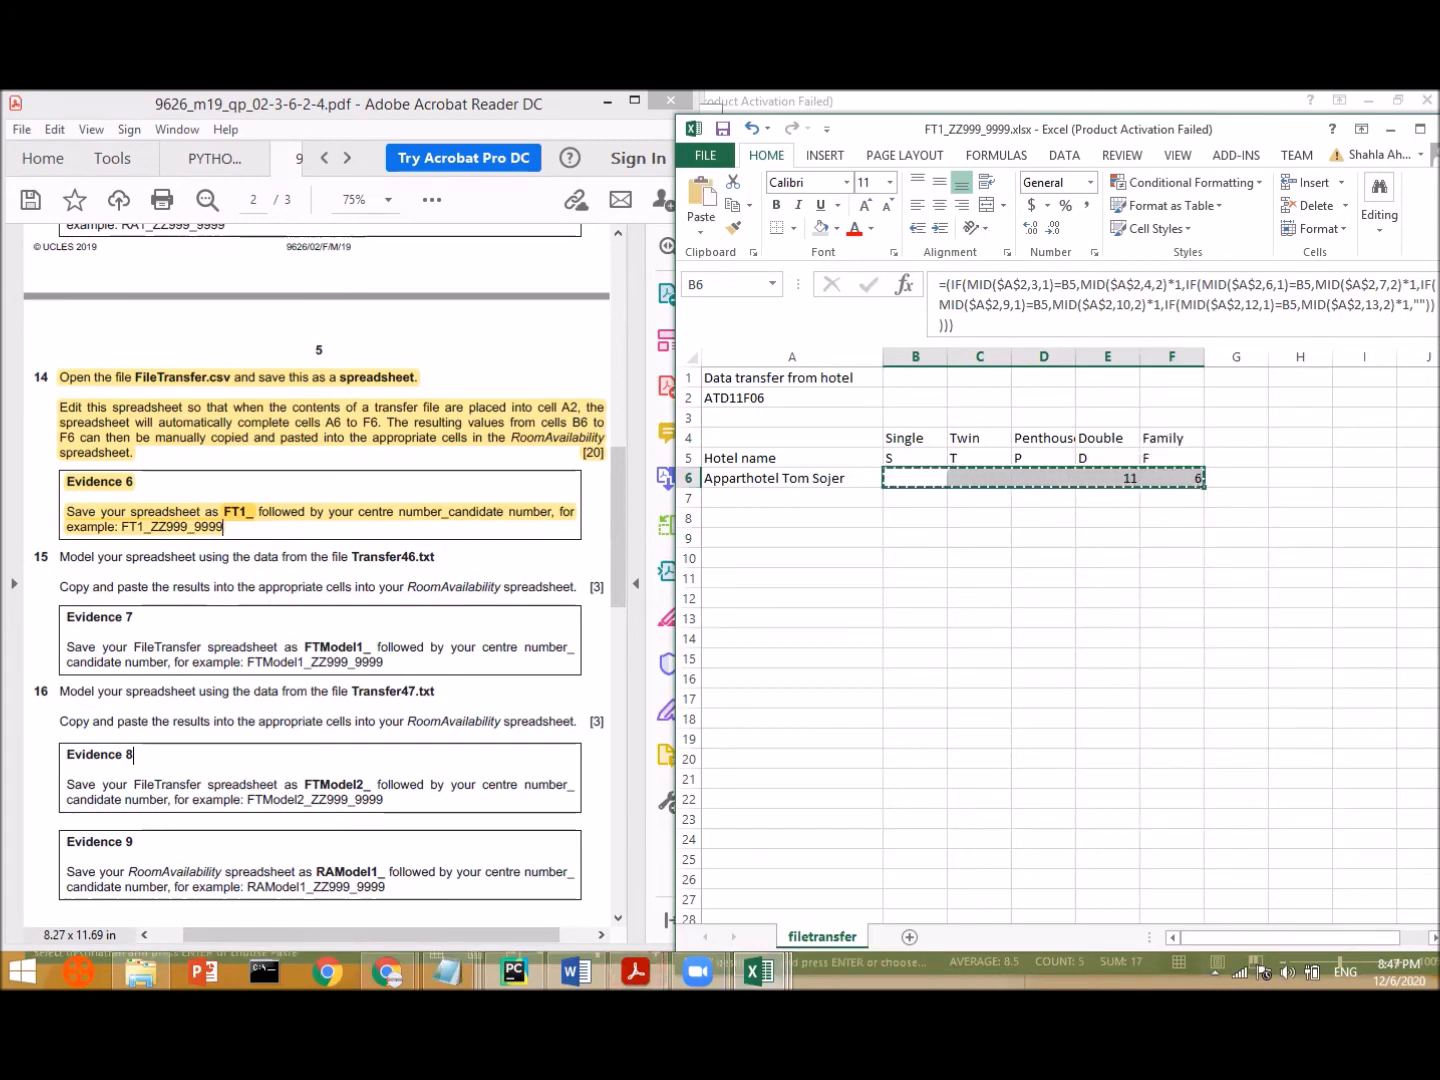
- Switch to RA1_ZZ999_9999.xlsx and paste the copied results into C9:G9 for Apparthotel Tom Sojer as values with source formatting
click(759, 969)
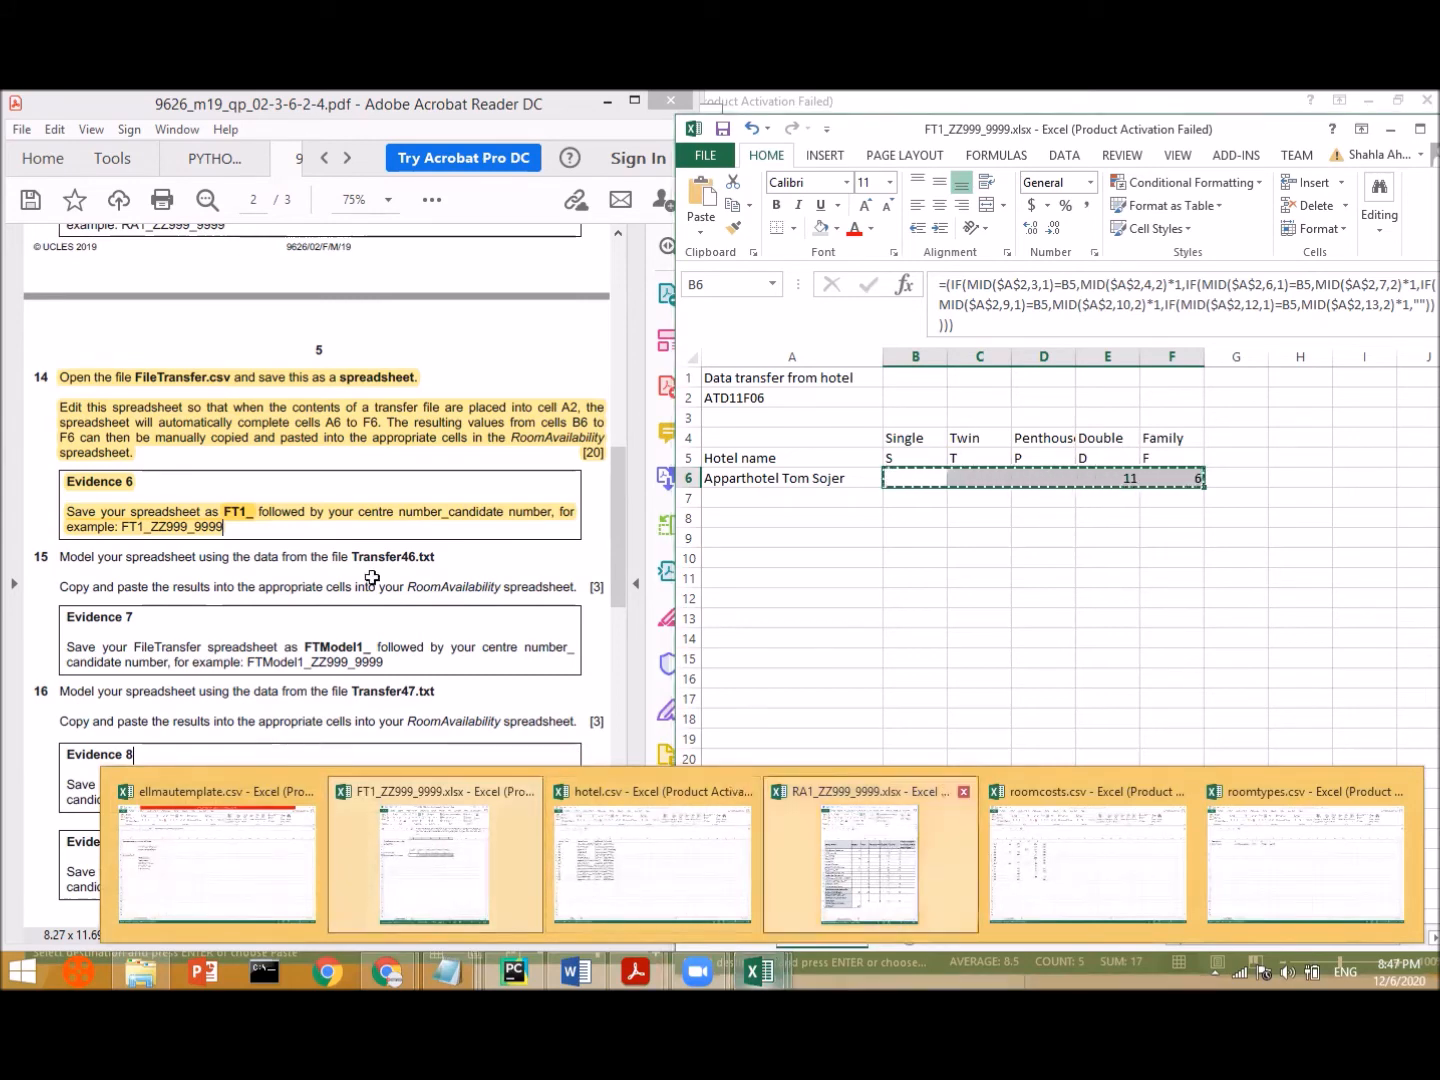
click(868, 855)
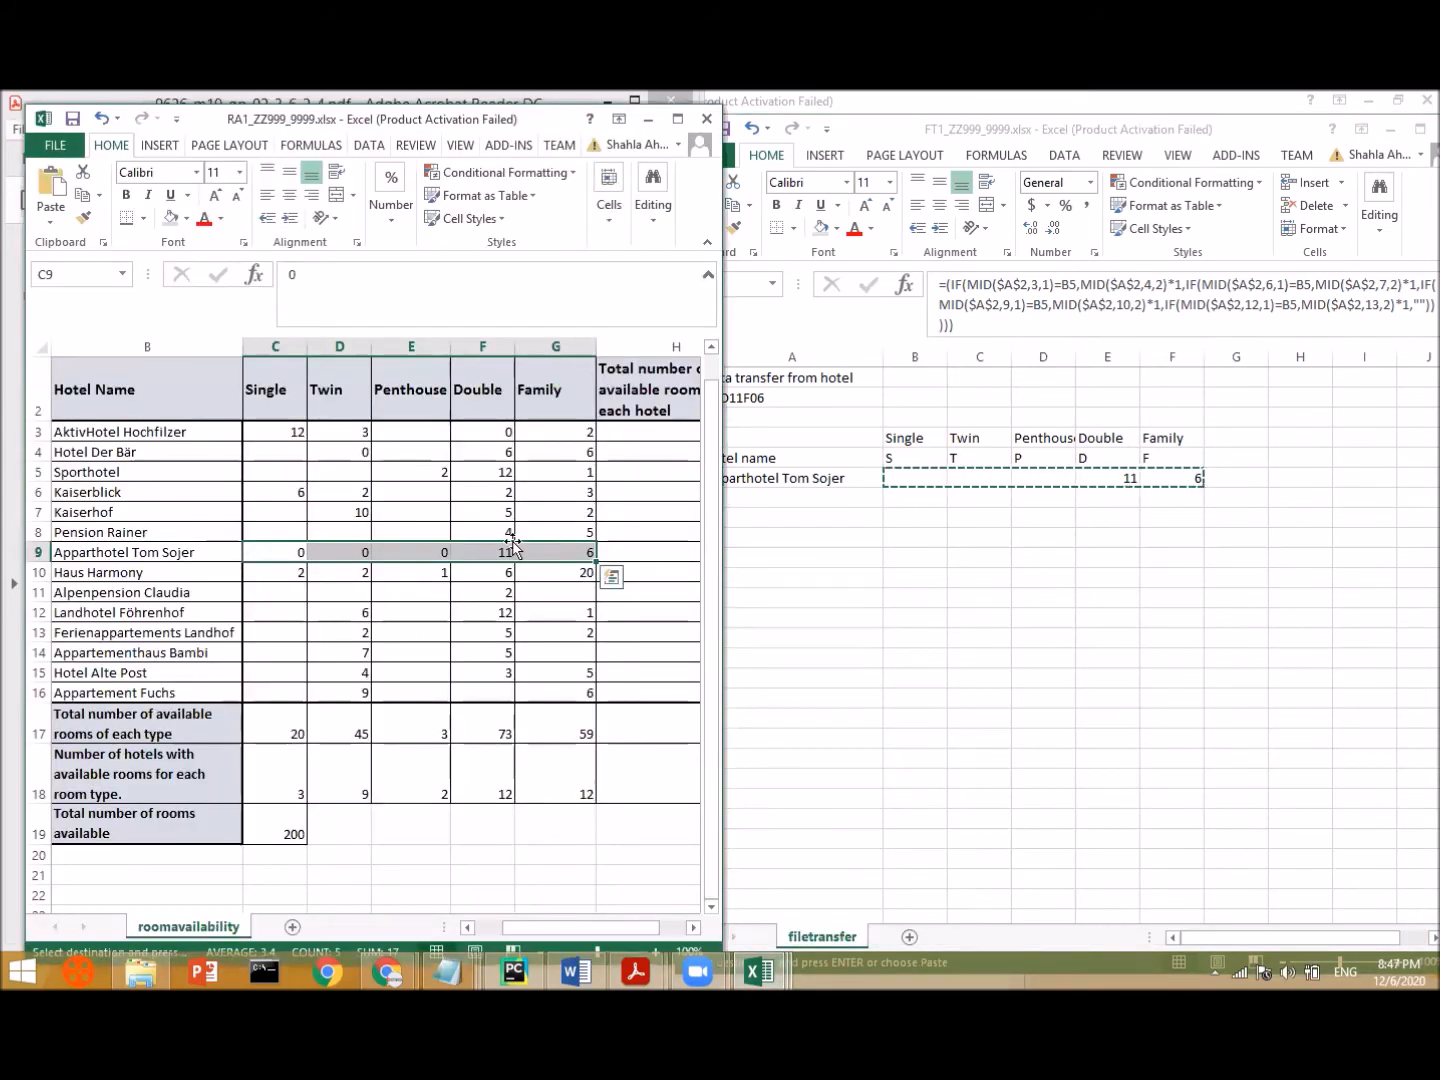
key(ctrl+v)
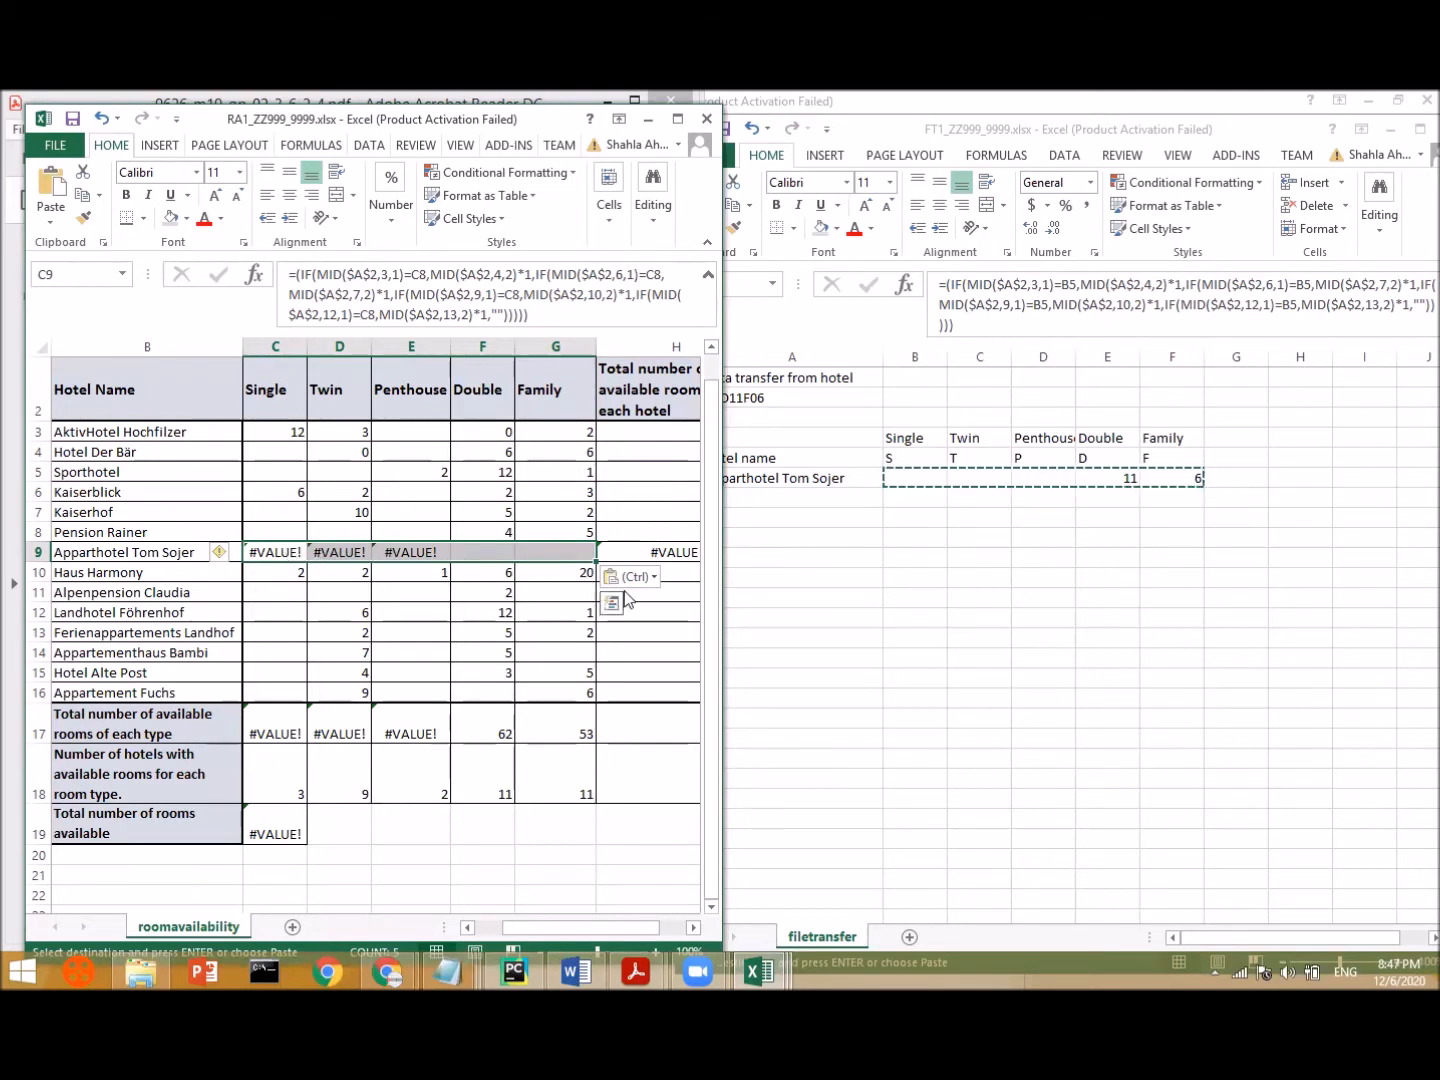
click(653, 578)
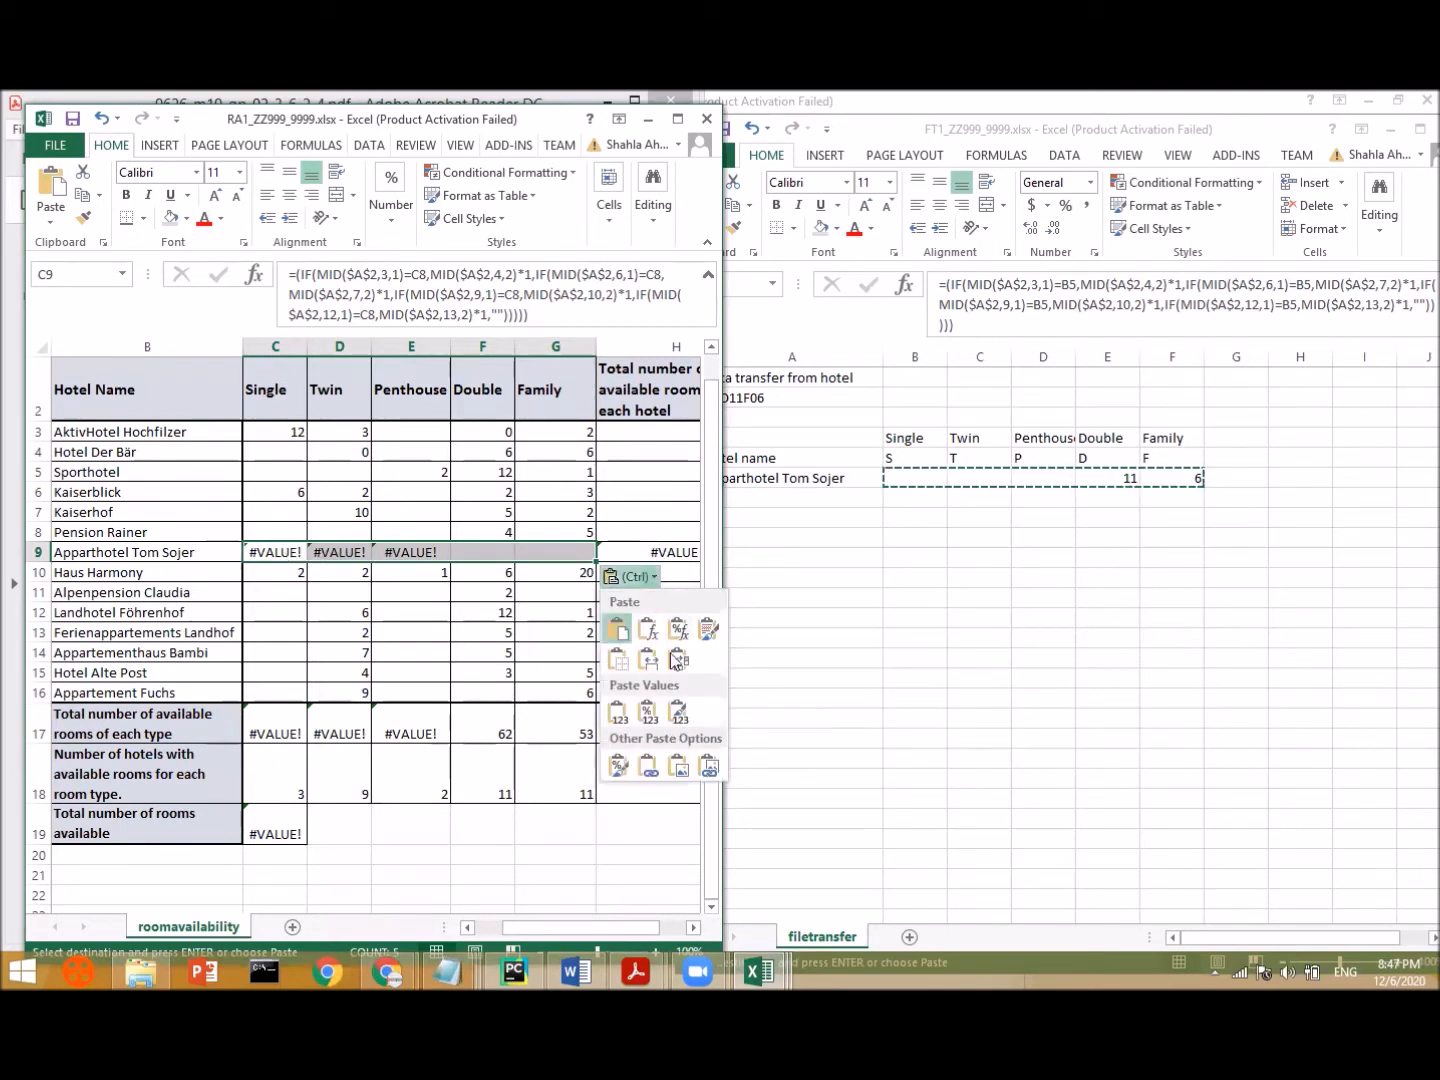
click(679, 714)
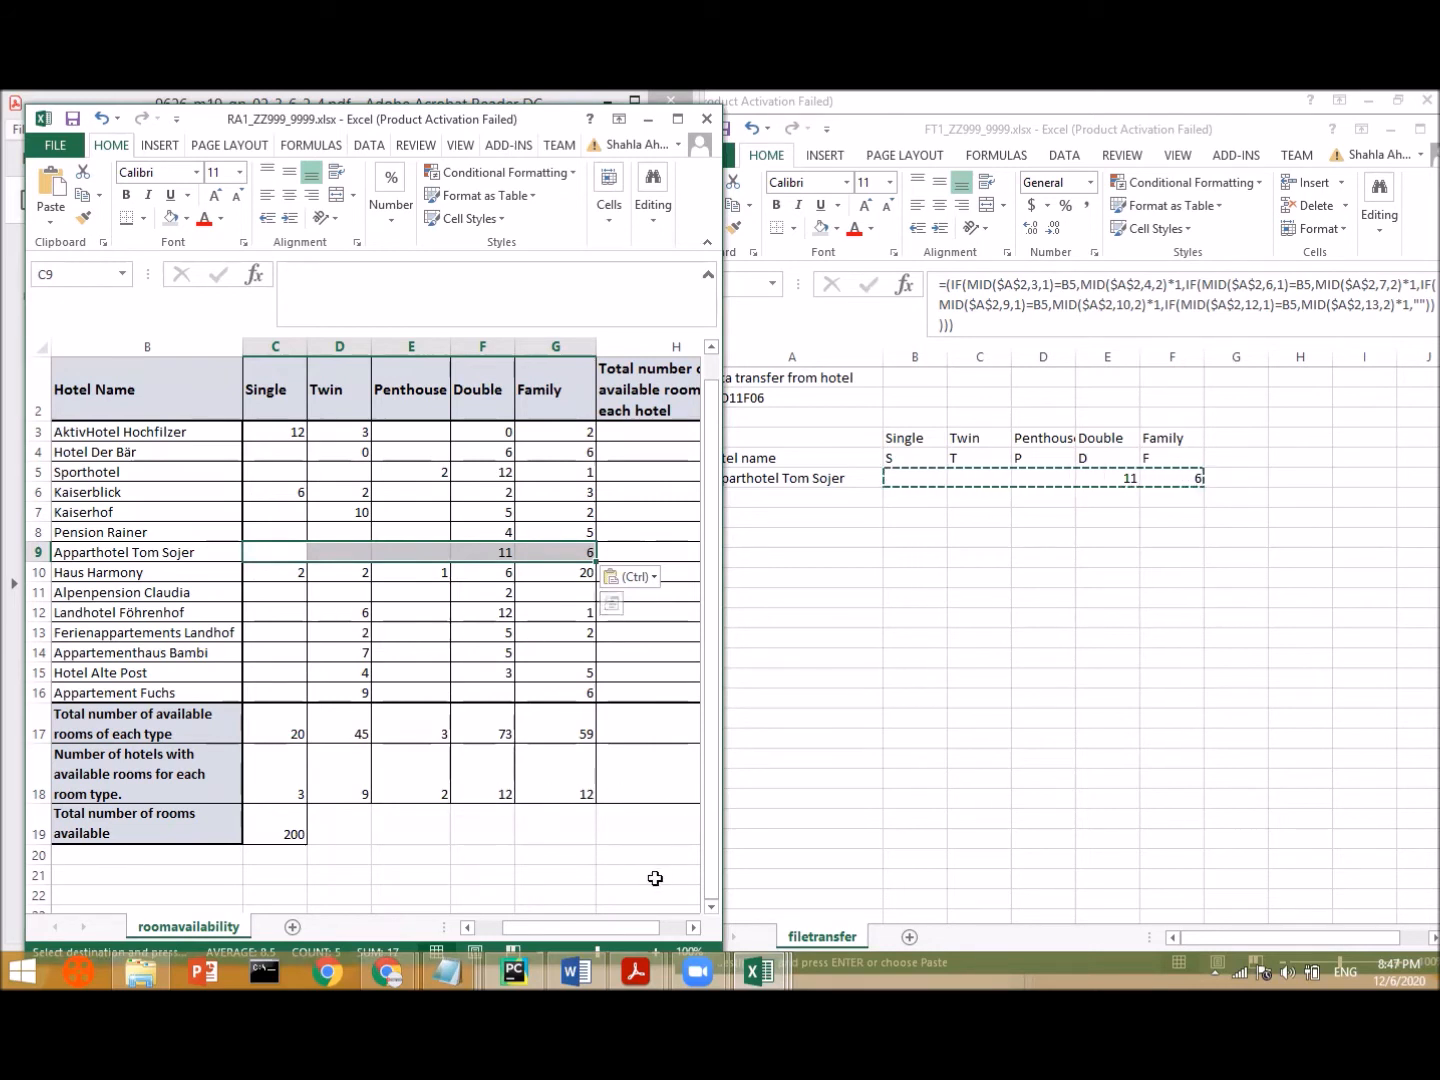
click(562, 850)
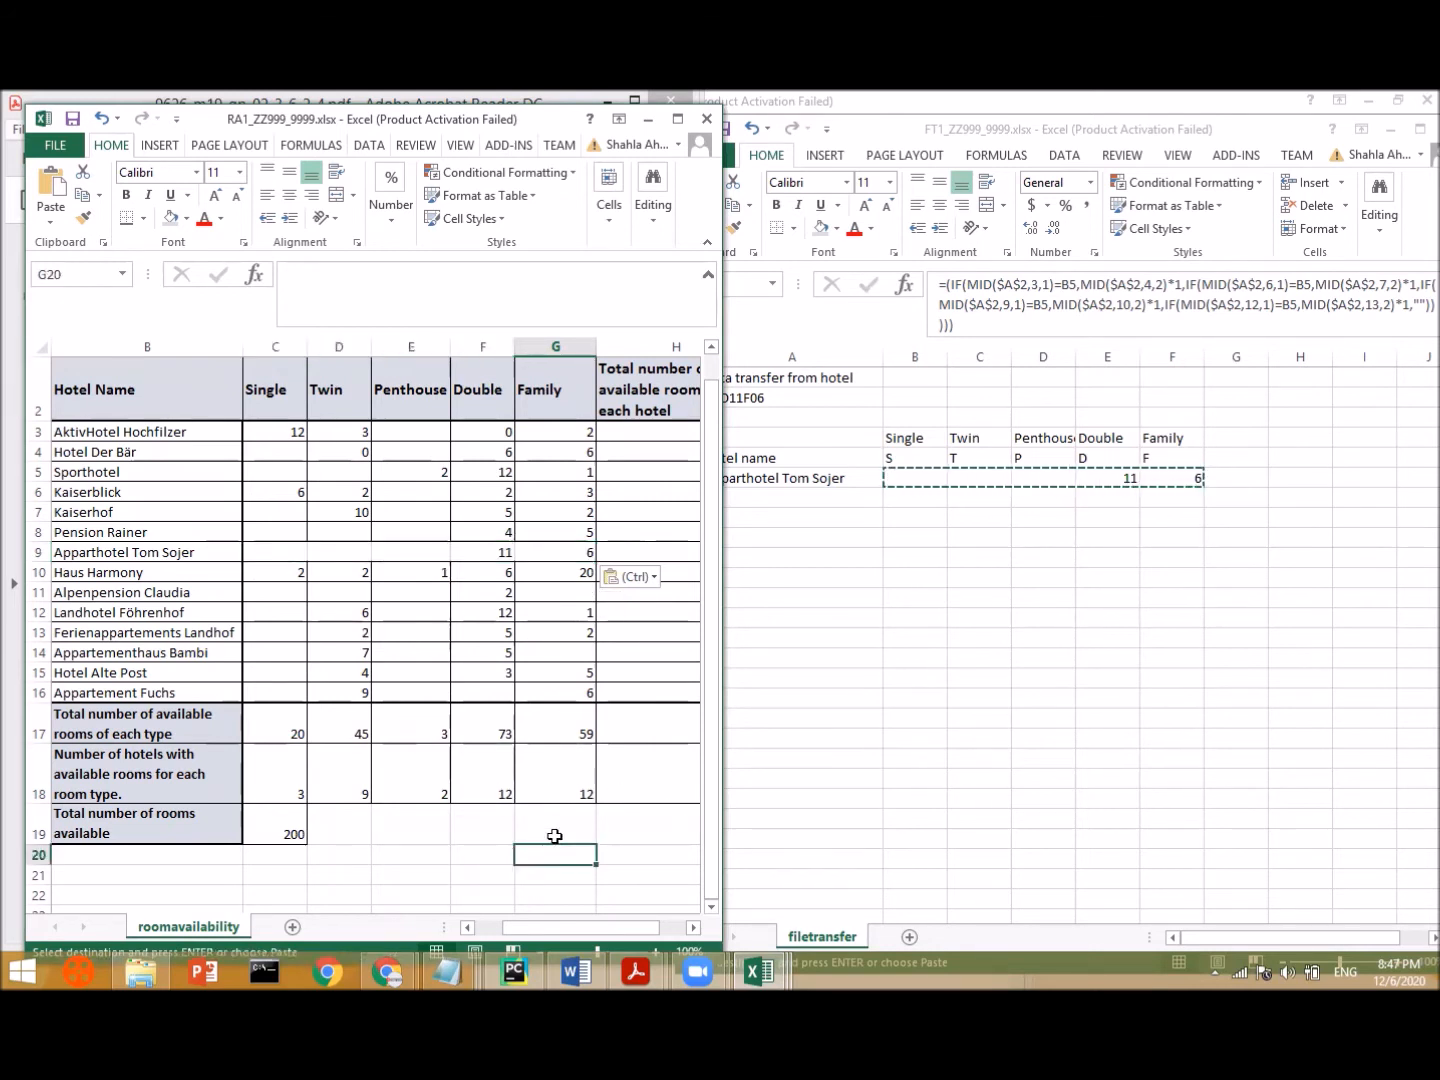
- Apply All Borders to cells C9:G9 in the Apparthotel Tom Sojer row
drag(280, 553, 555, 553)
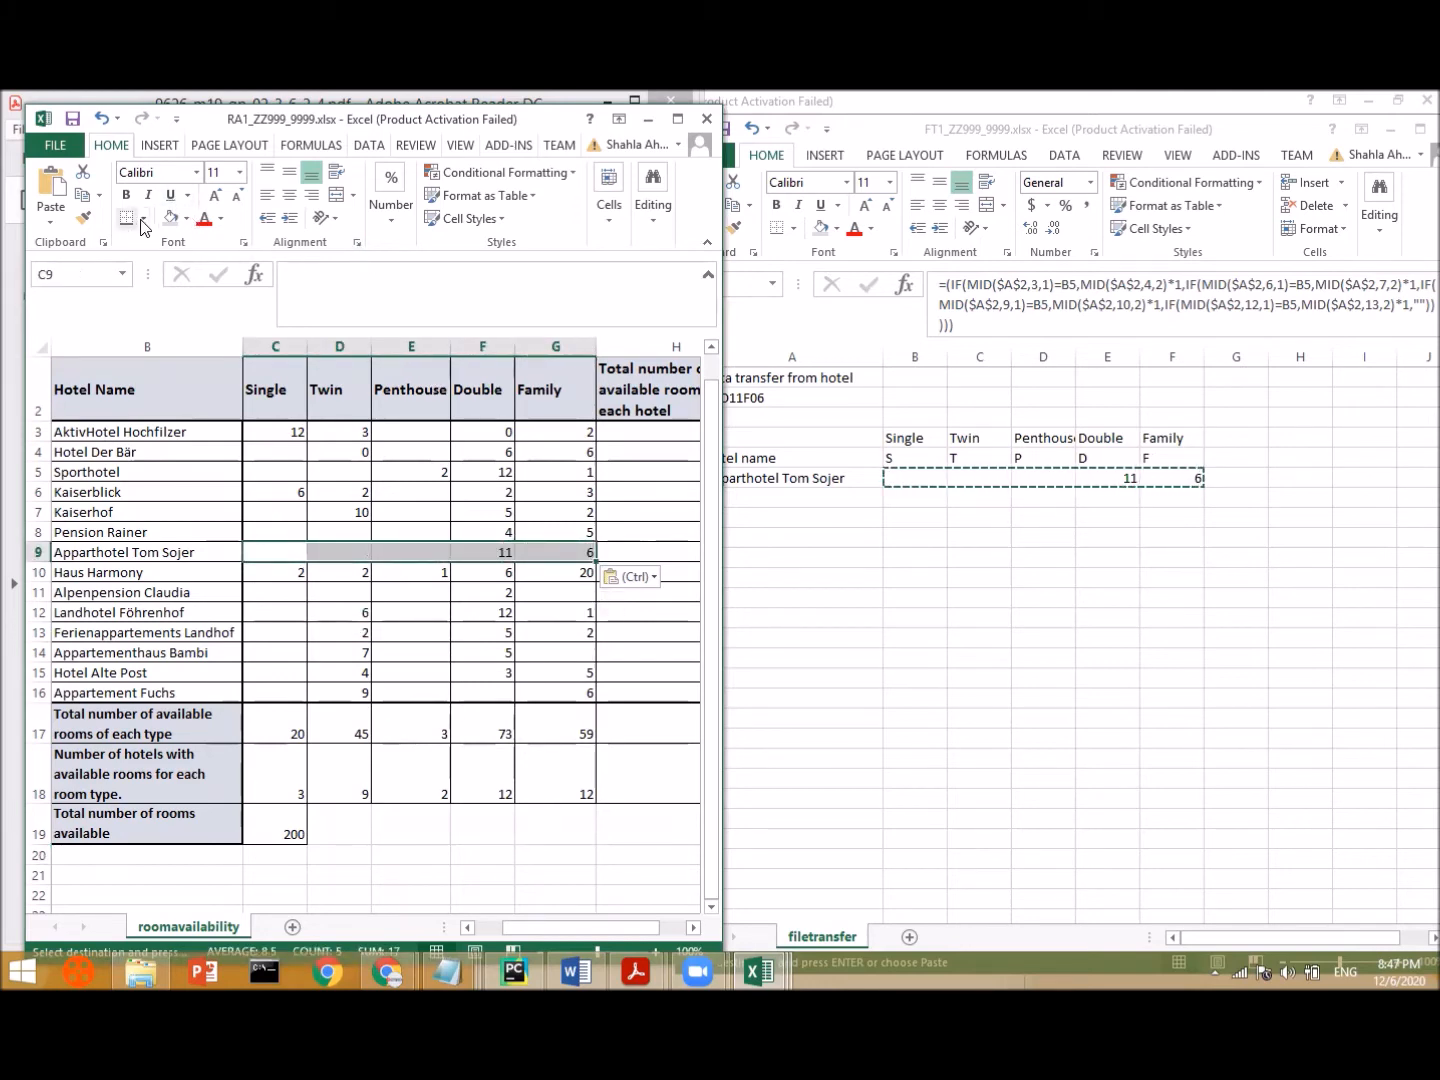
click(143, 218)
click(170, 389)
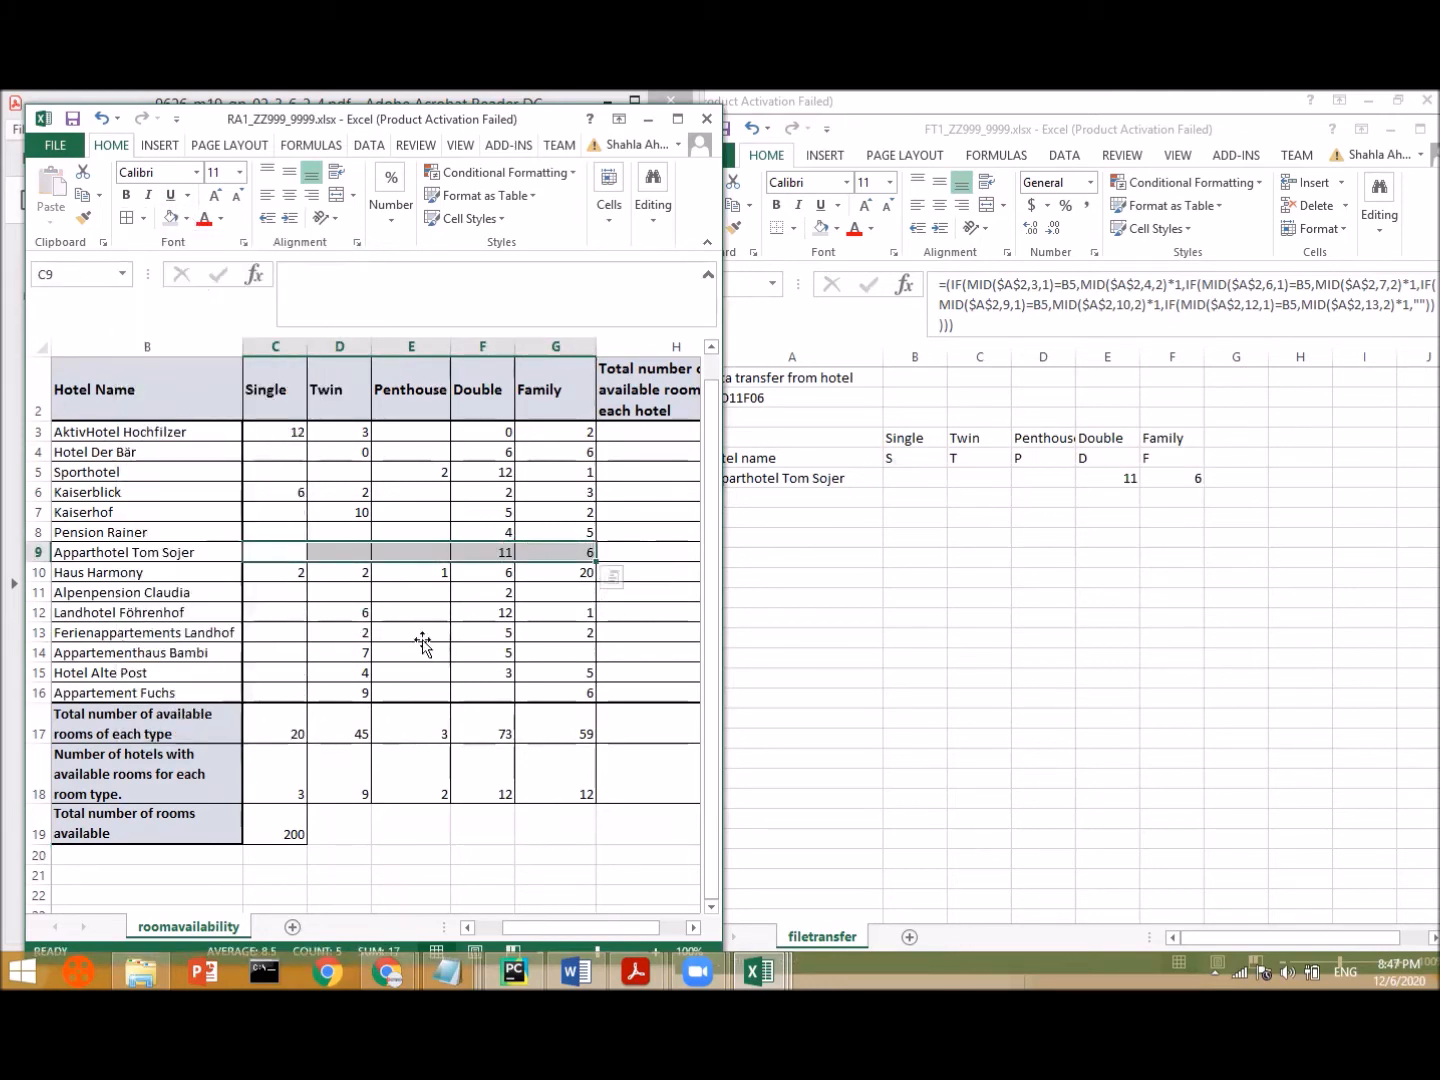
click(420, 648)
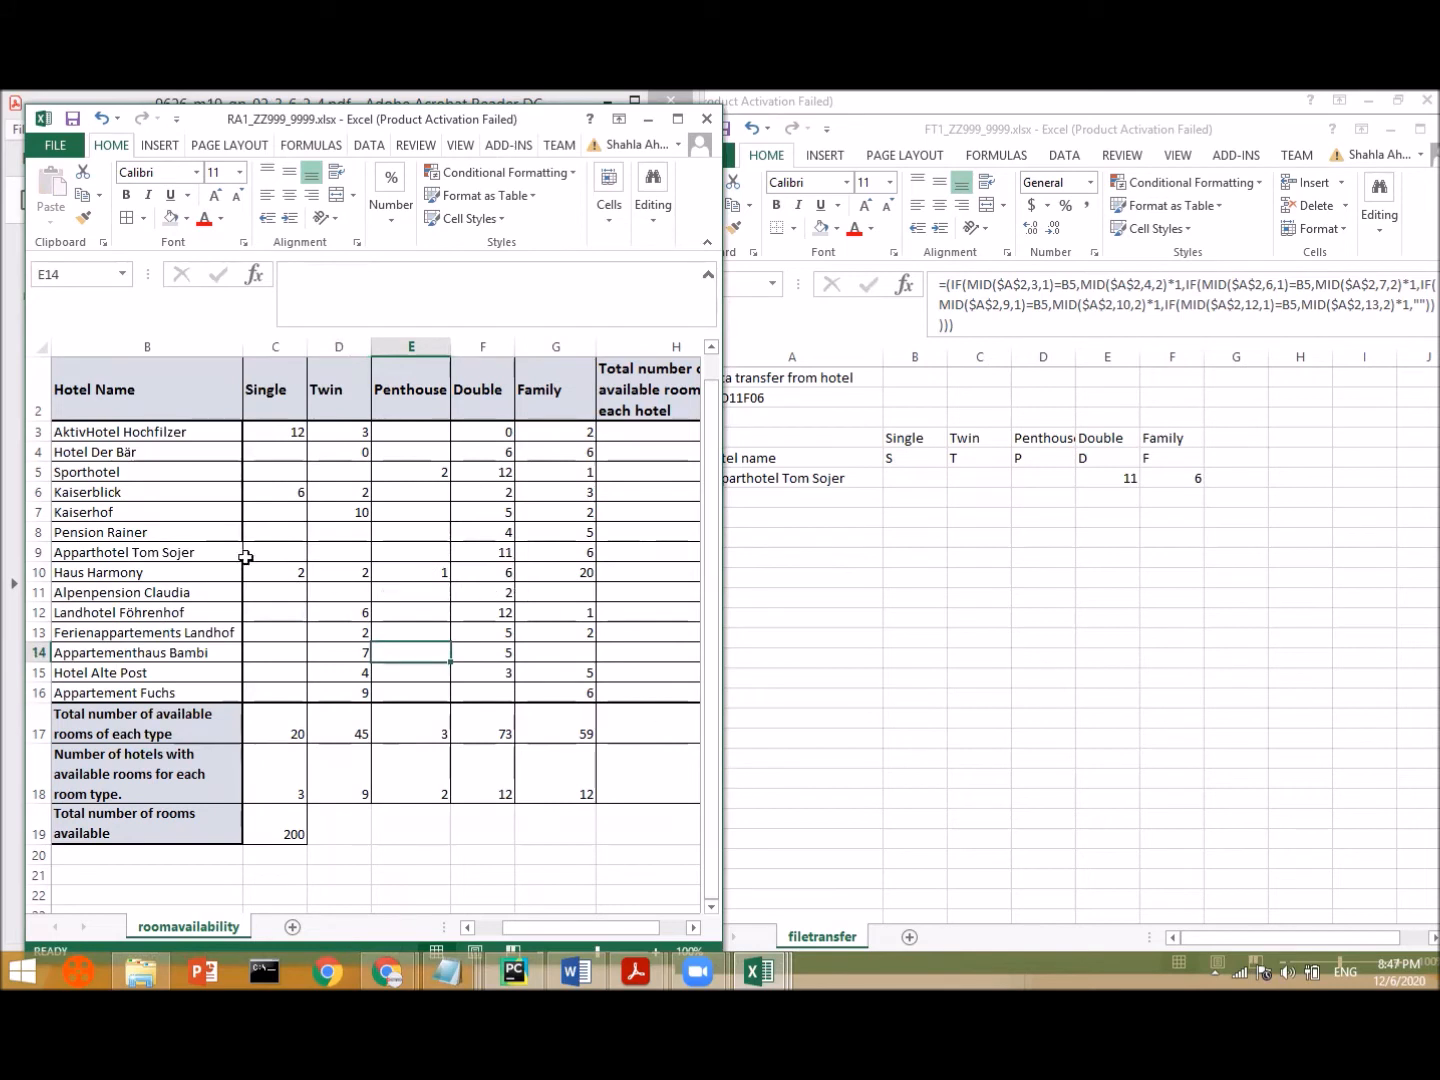
- Add a right border to the hotel name cell B9
click(219, 550)
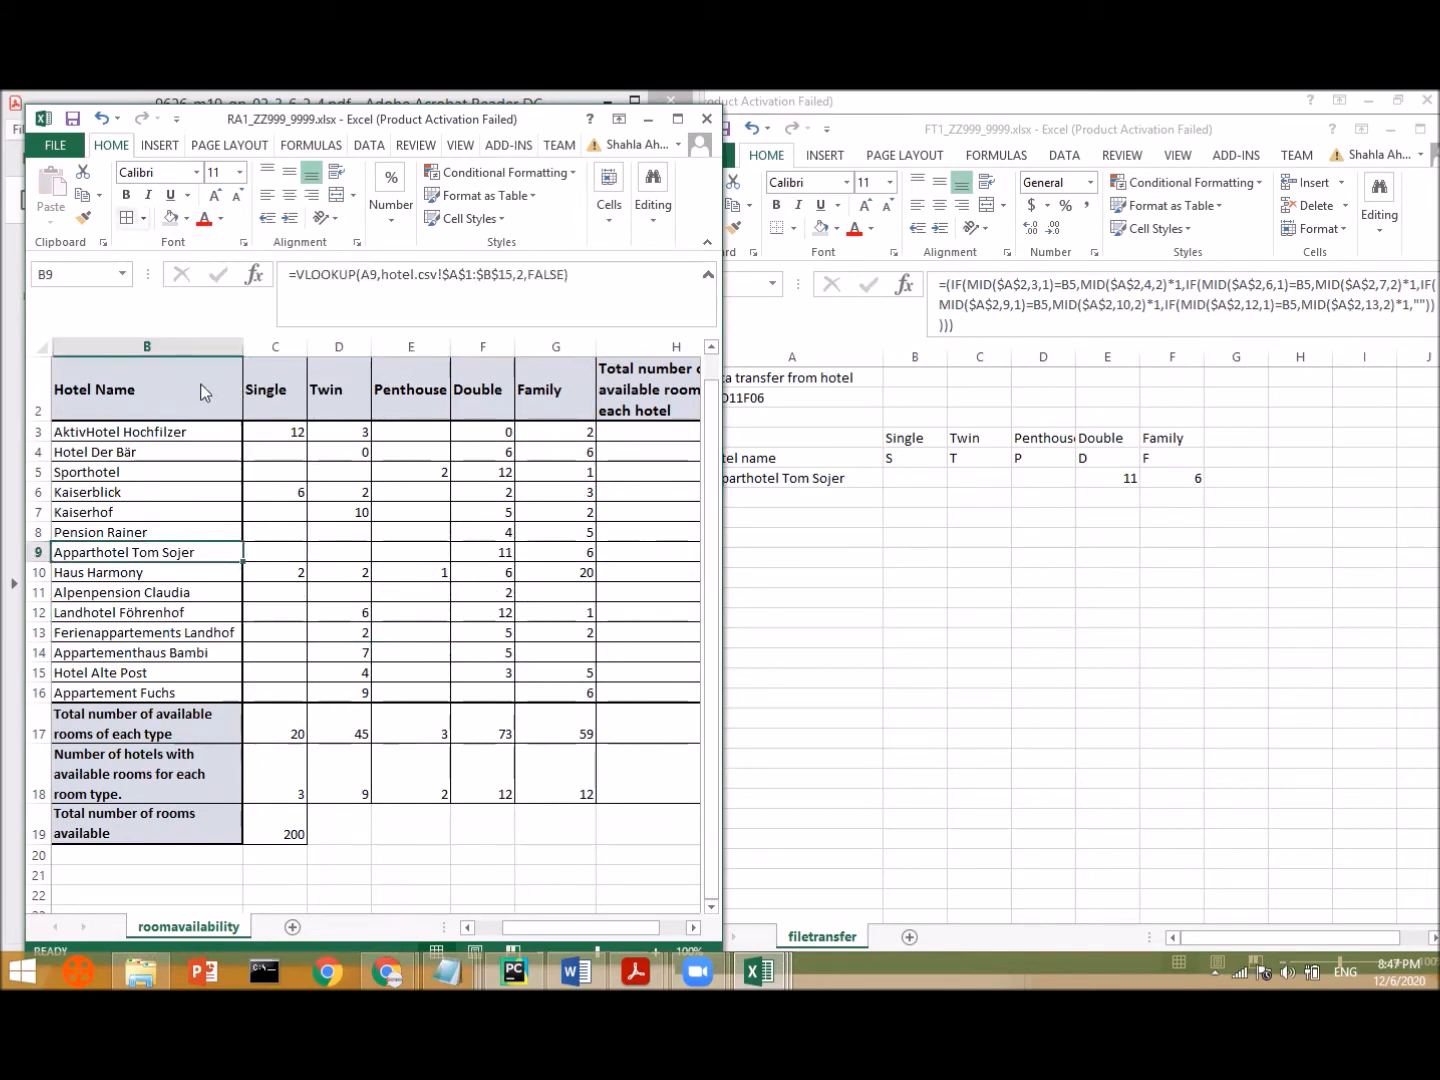
click(143, 218)
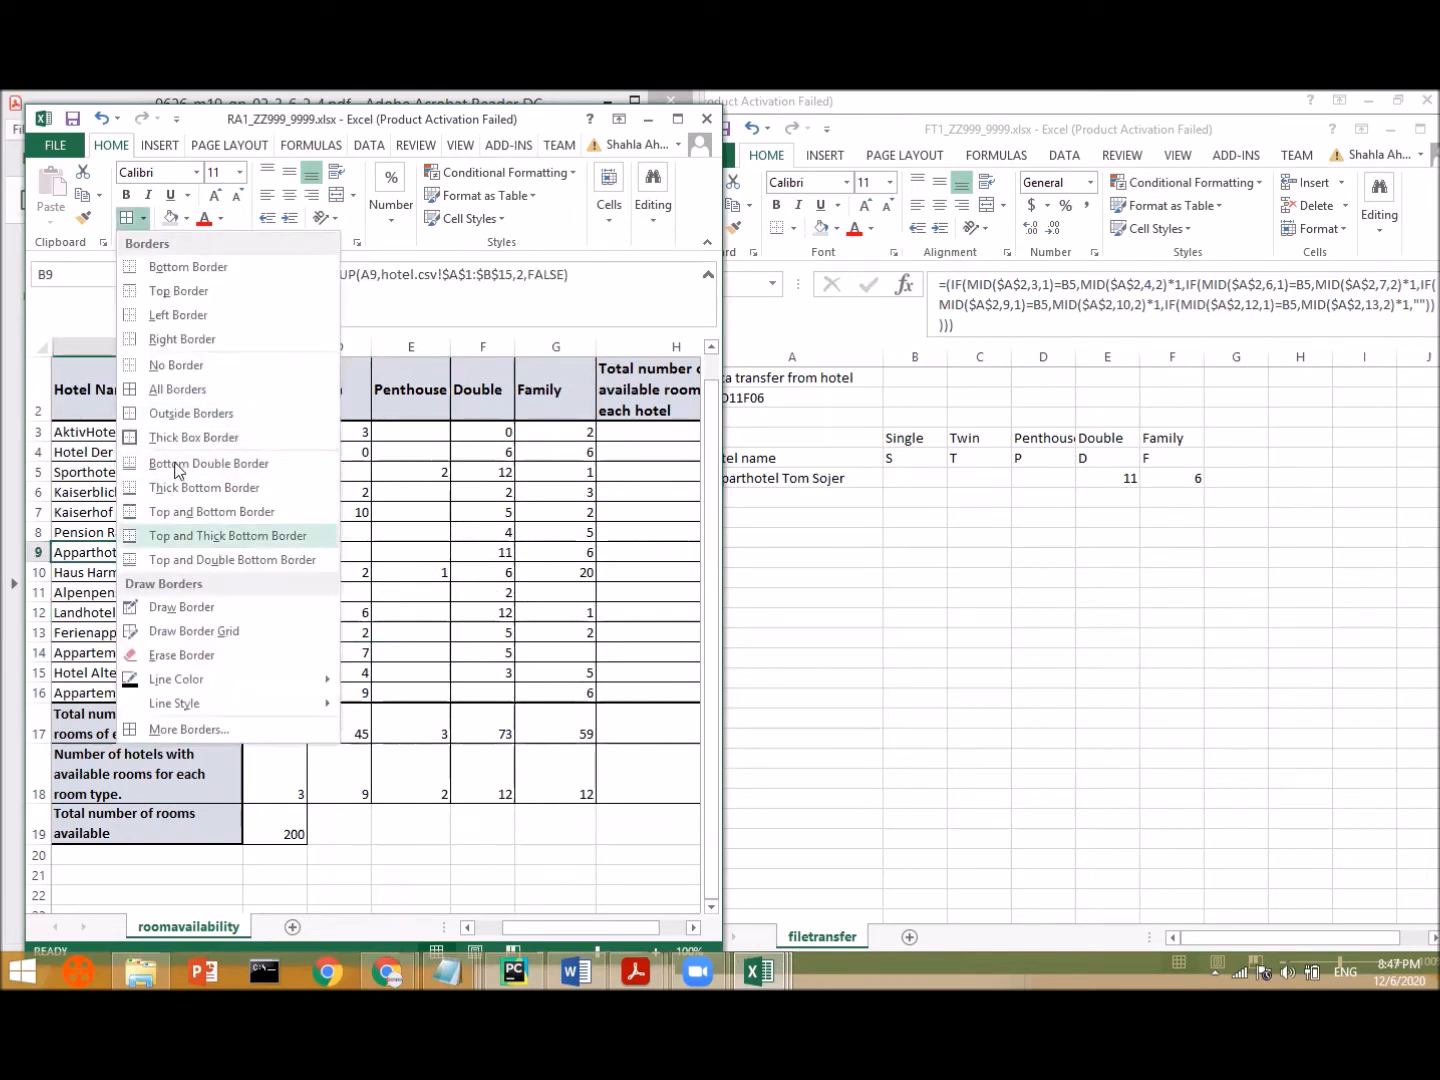
click(189, 338)
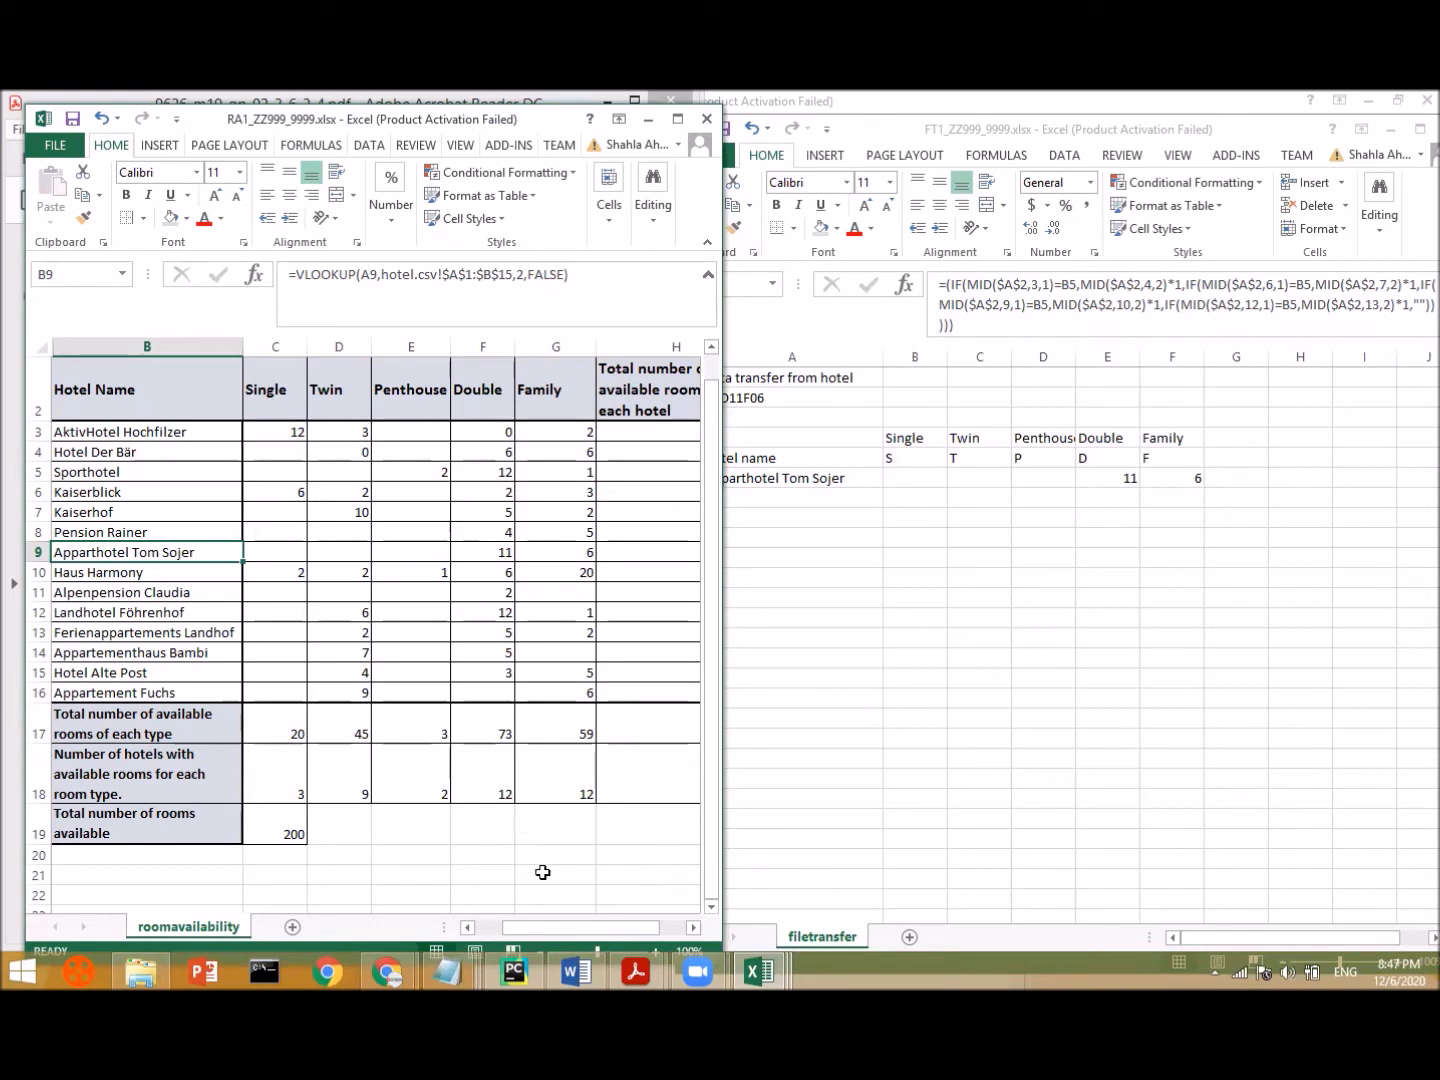
- Return to the exam paper and copy the file name FTModel1_ZZ999_9999 from the Evidence 7 box
click(648, 120)
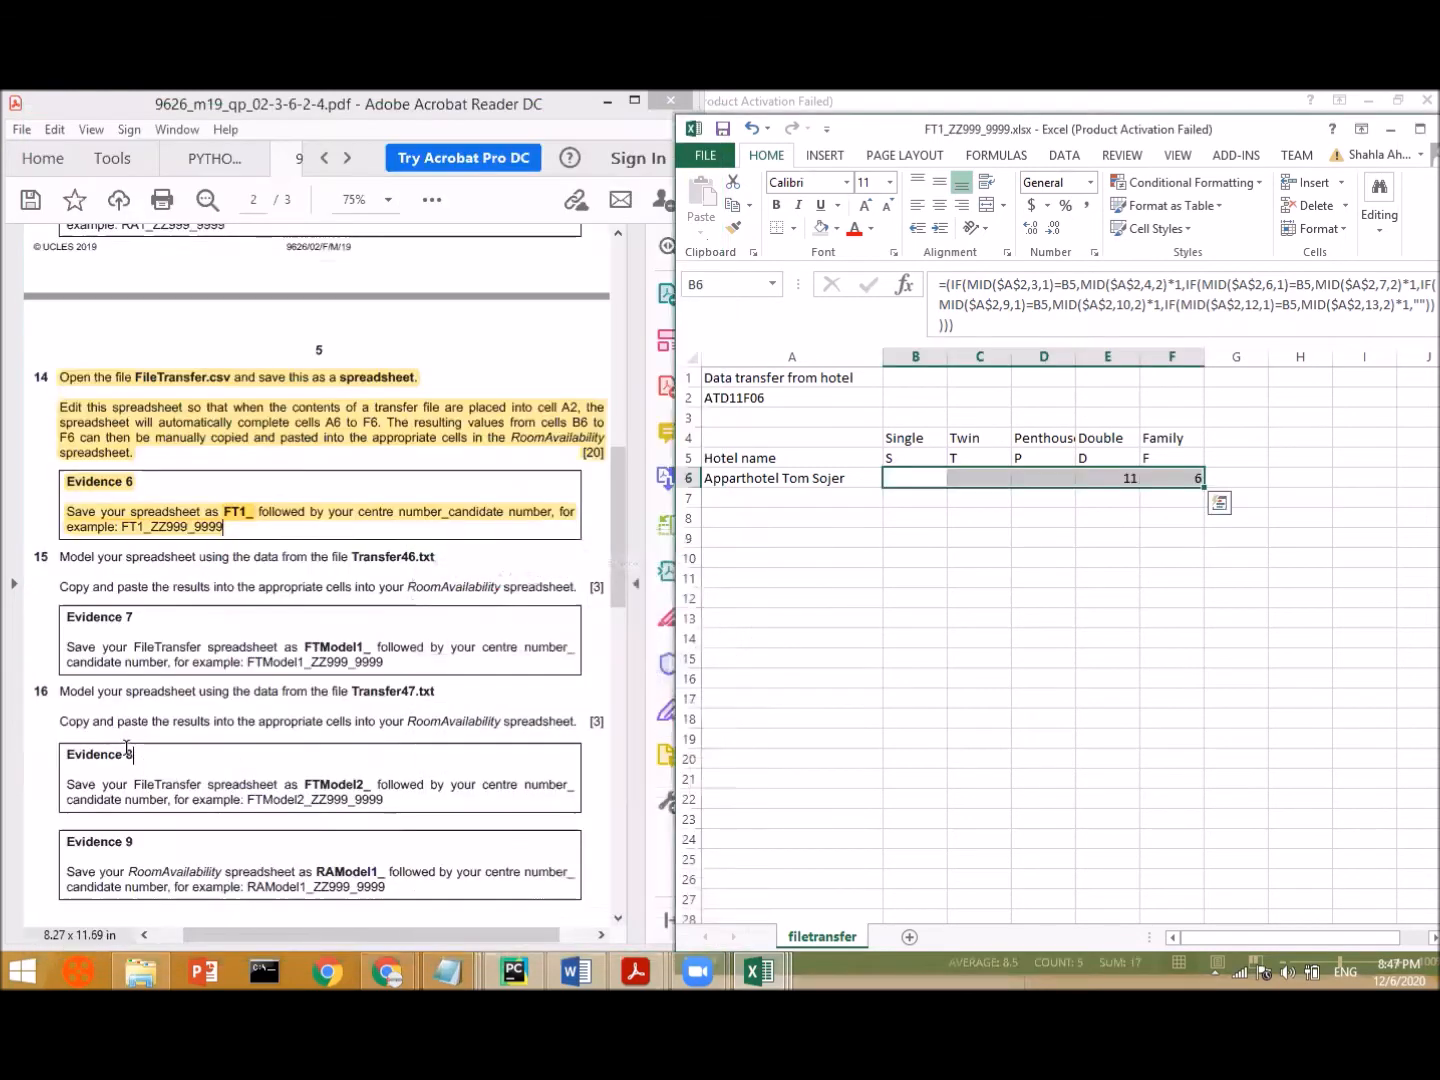
click(103, 607)
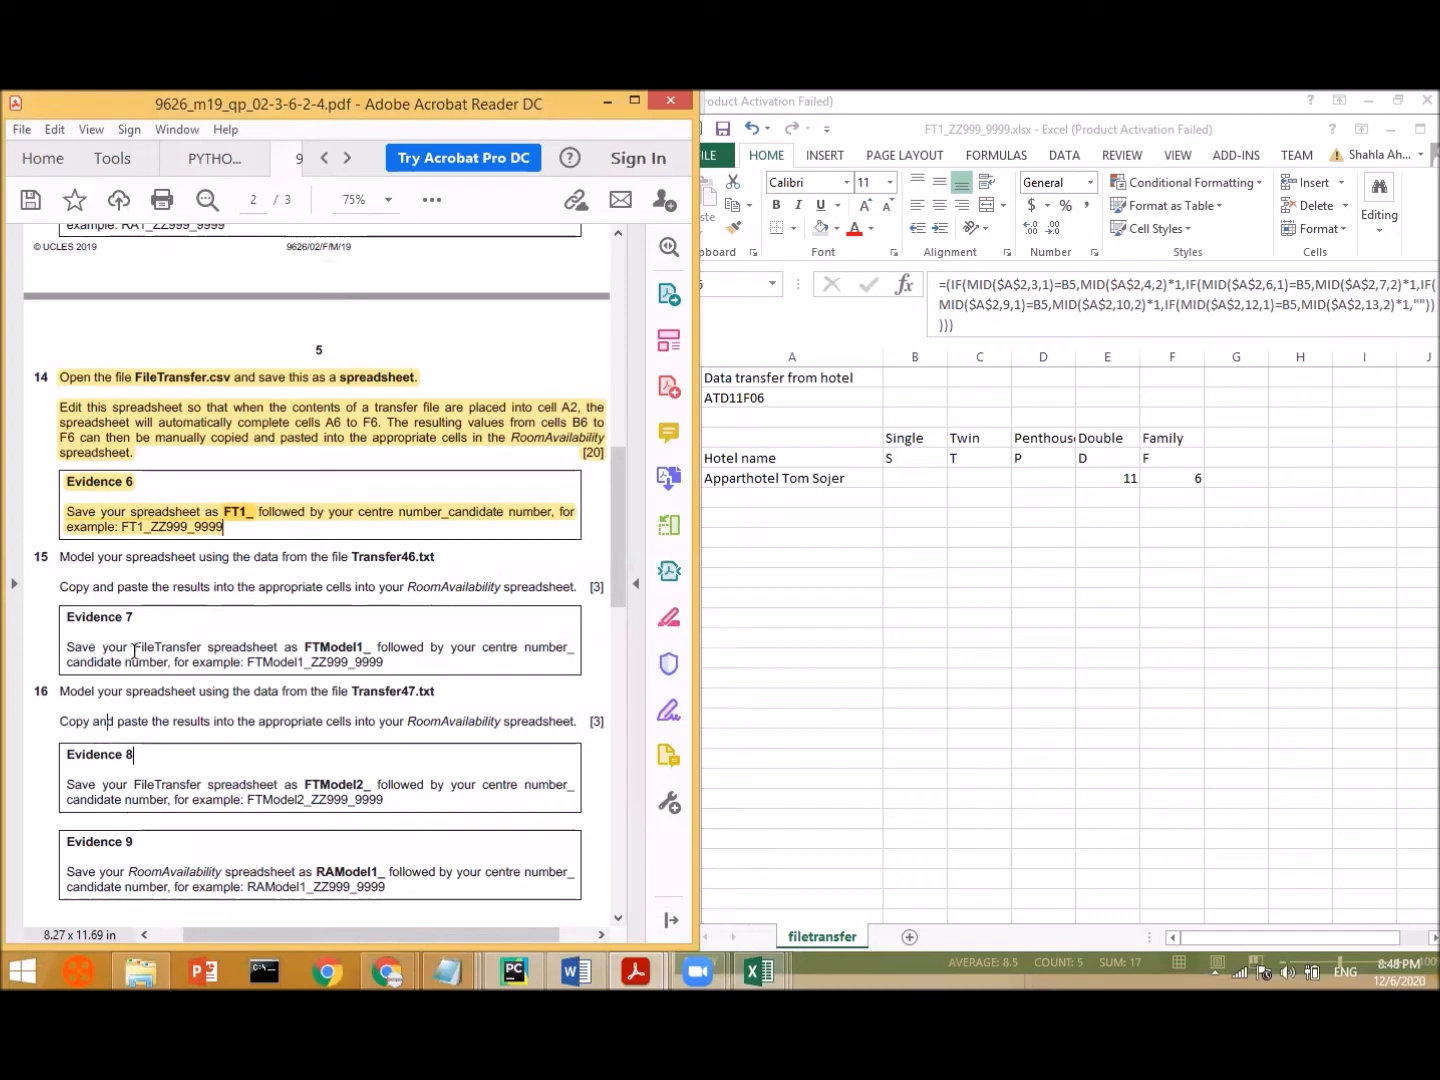
drag(304, 648, 383, 651)
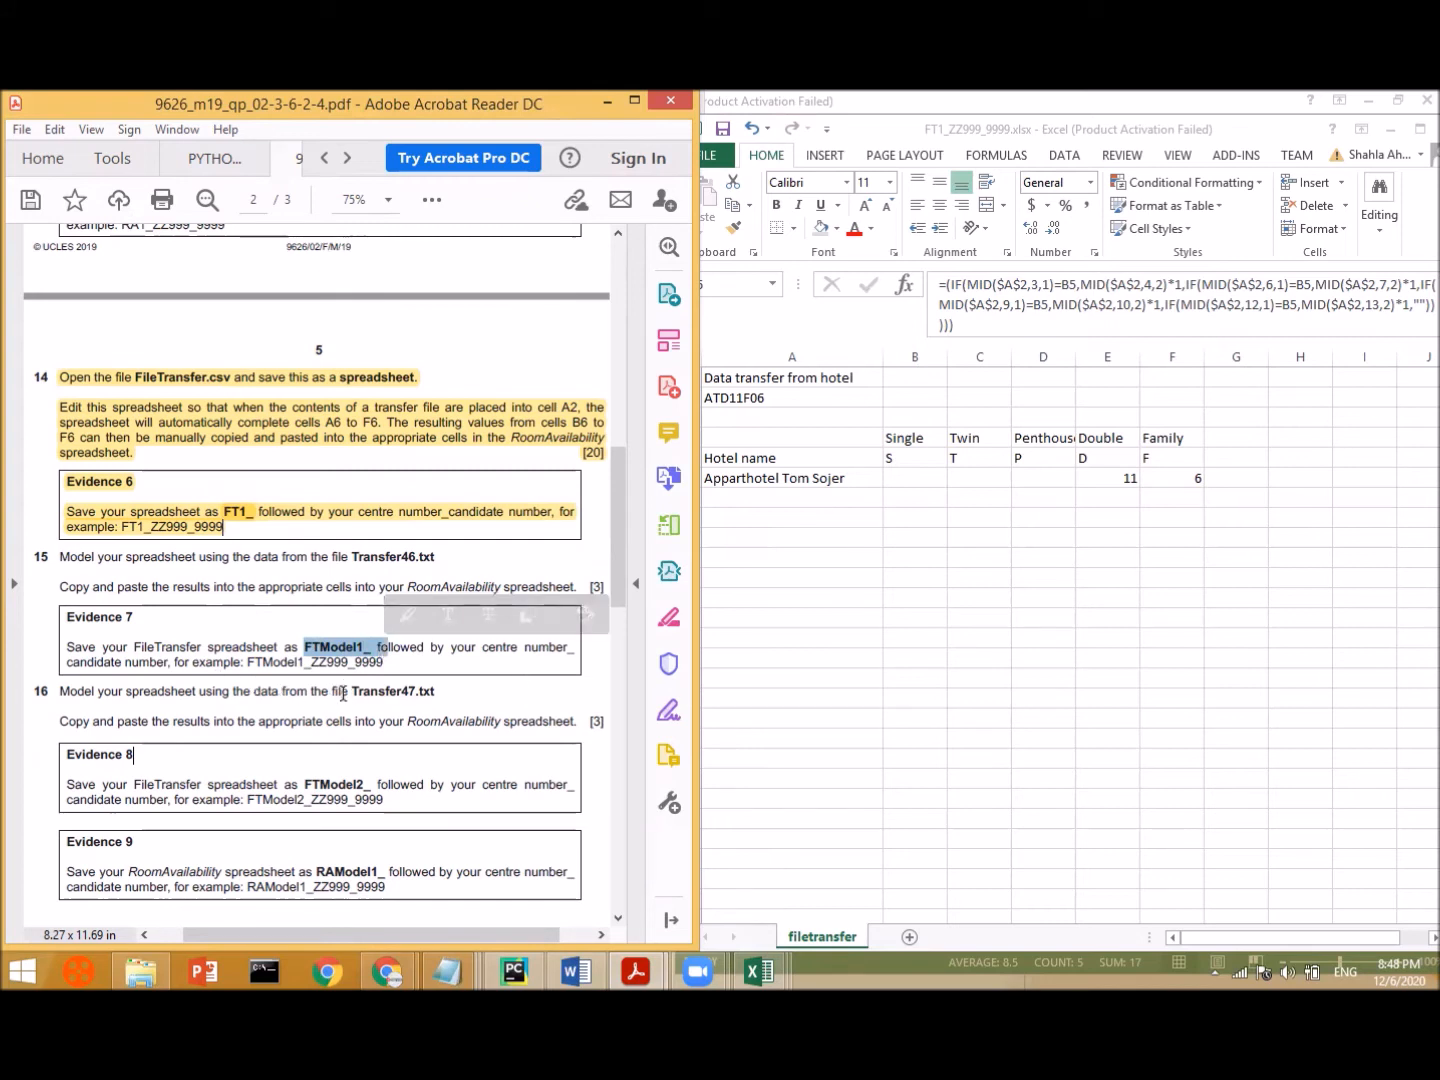
click(383, 665)
double_click(243, 665)
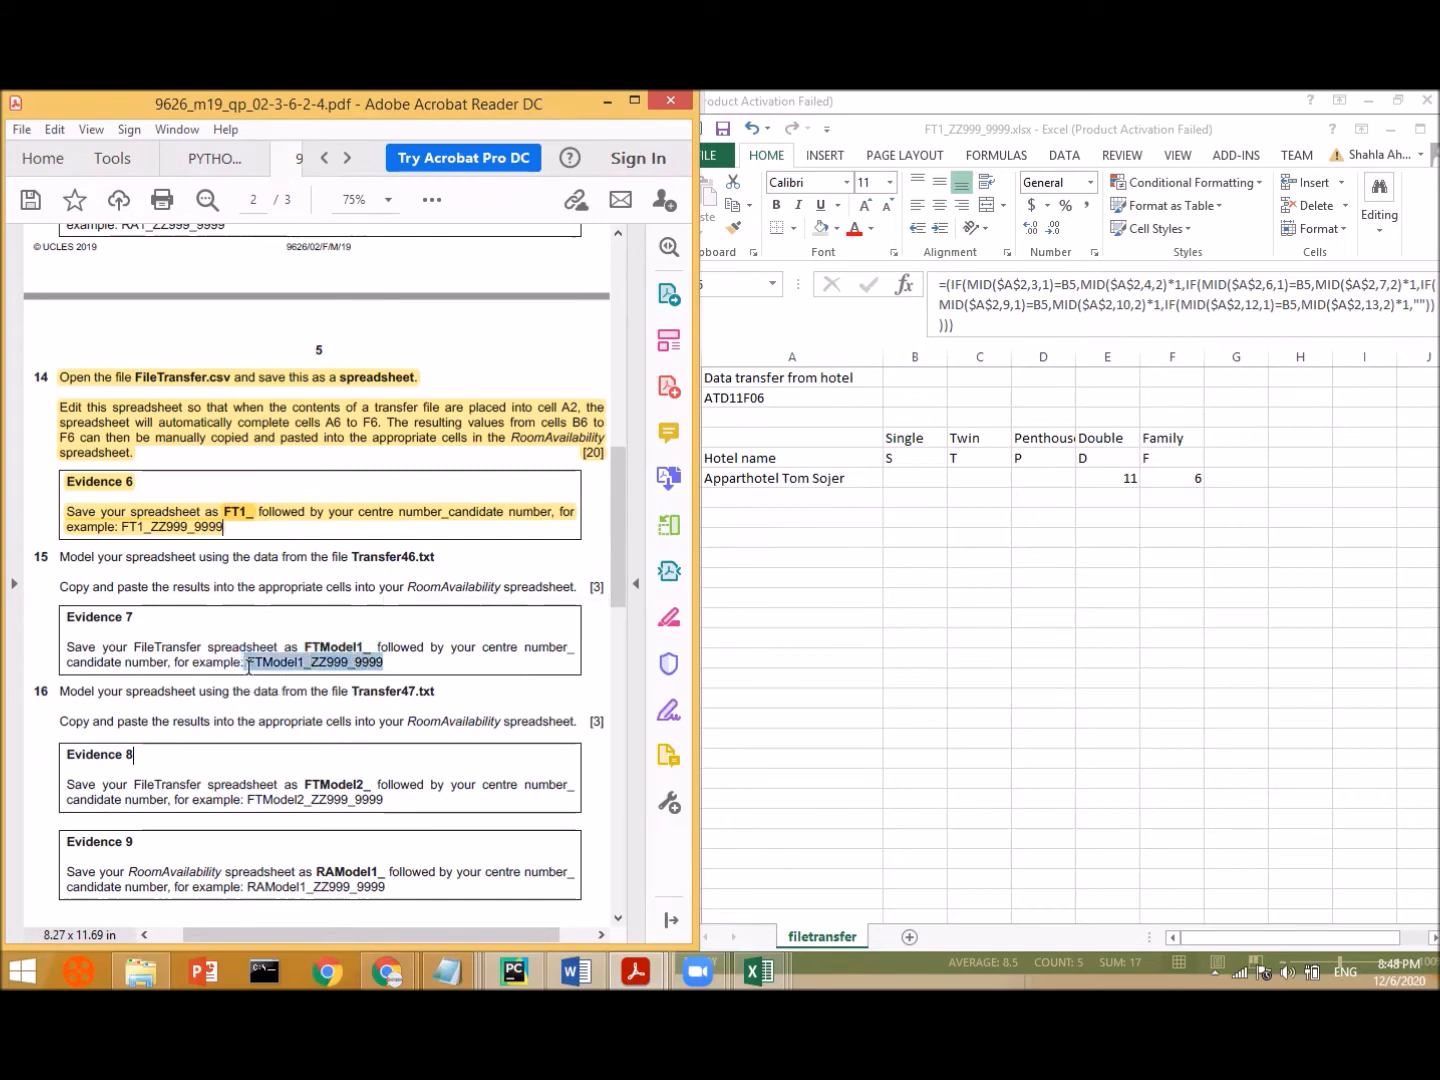
right_click(282, 677)
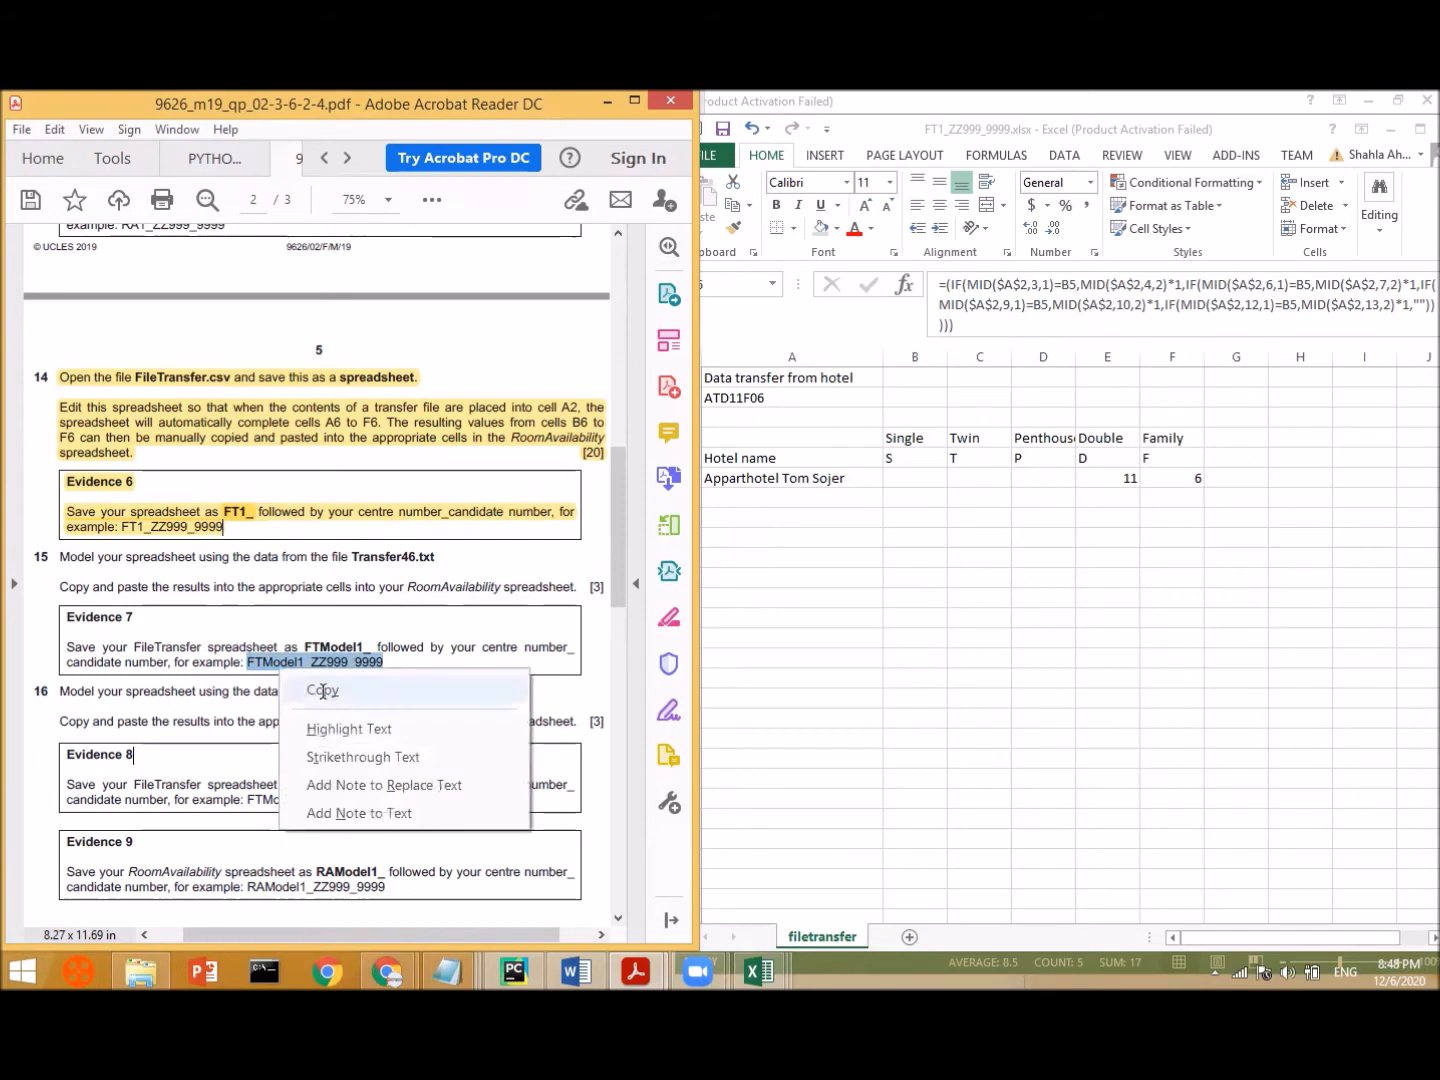
click(318, 689)
- Save the transfer workbook as FTModel1_ZZ999_9999.xlsx and highlight question 15 through Evidence 7 in the exam paper
click(429, 659)
drag(385, 665, 32, 553)
click(82, 536)
click(906, 547)
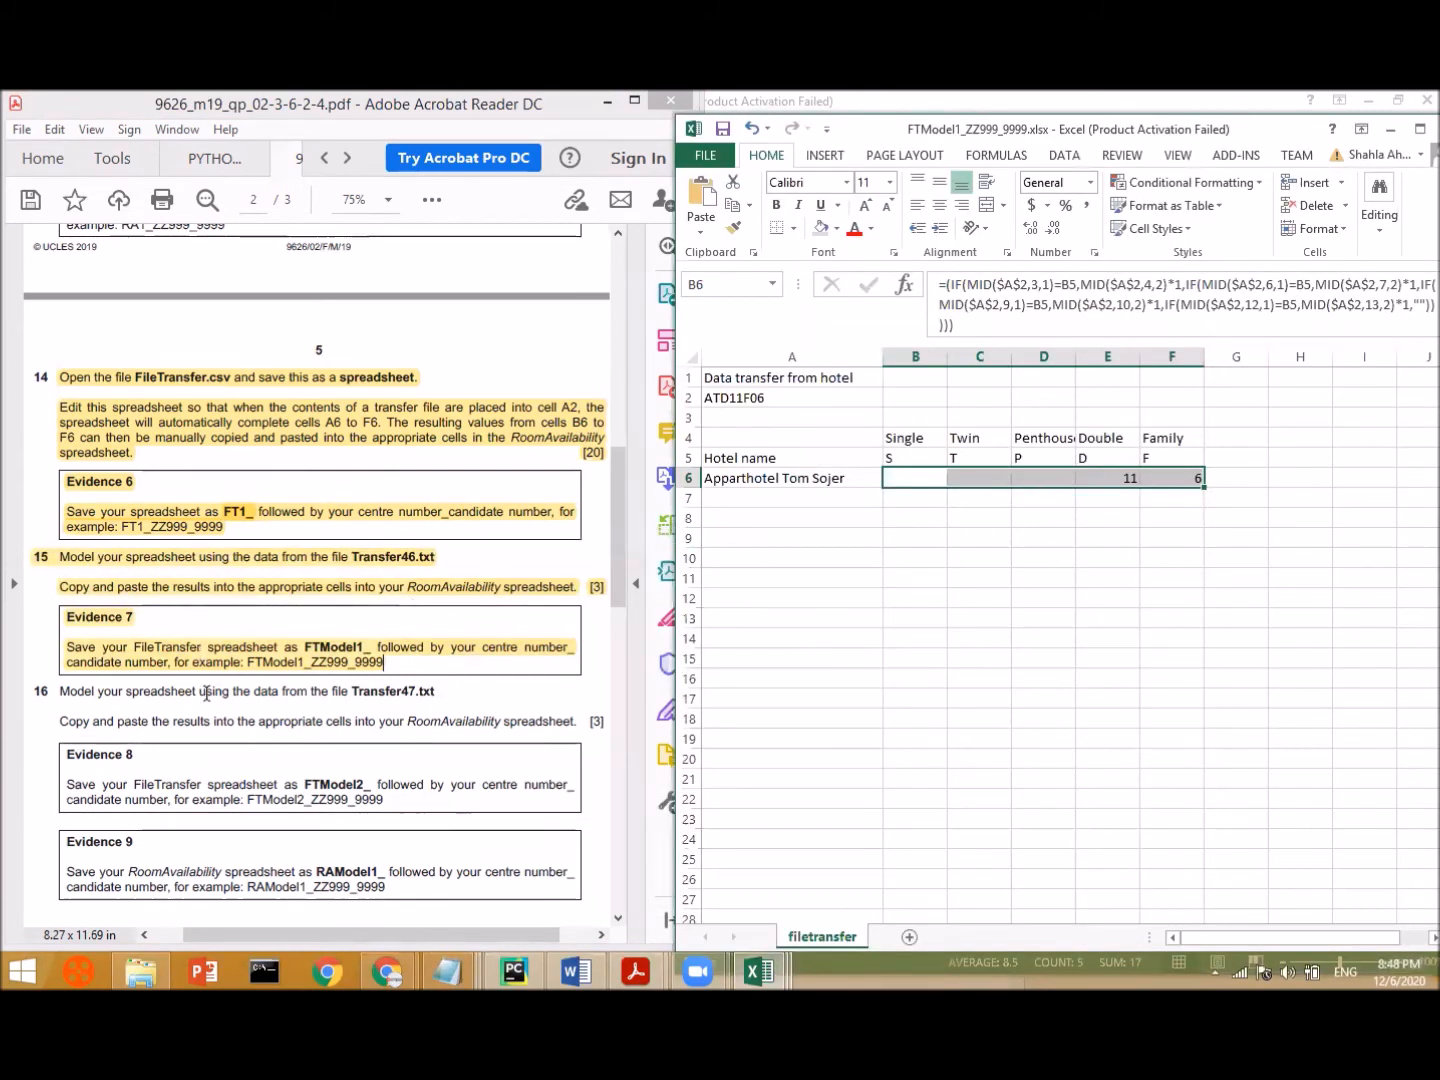
- Read question 16 in the exam paper and clear the transfer code from cell A2 of the FTModel1 workbook
click(212, 691)
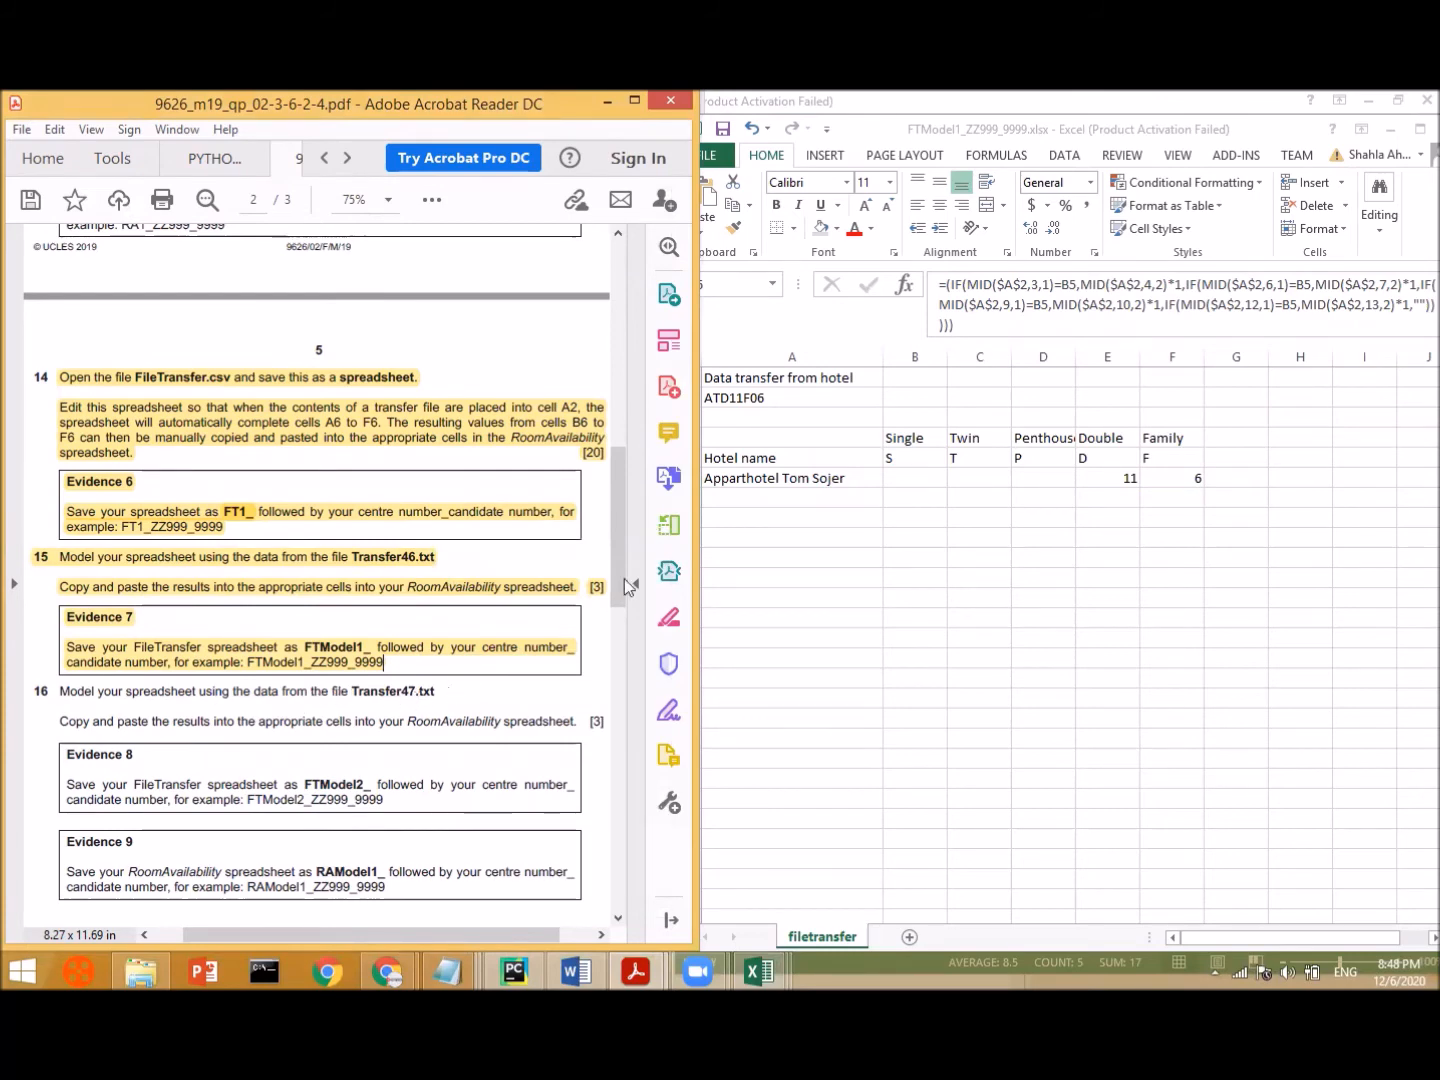
drag(618, 576, 619, 600)
scroll(618, 599, down, 3)
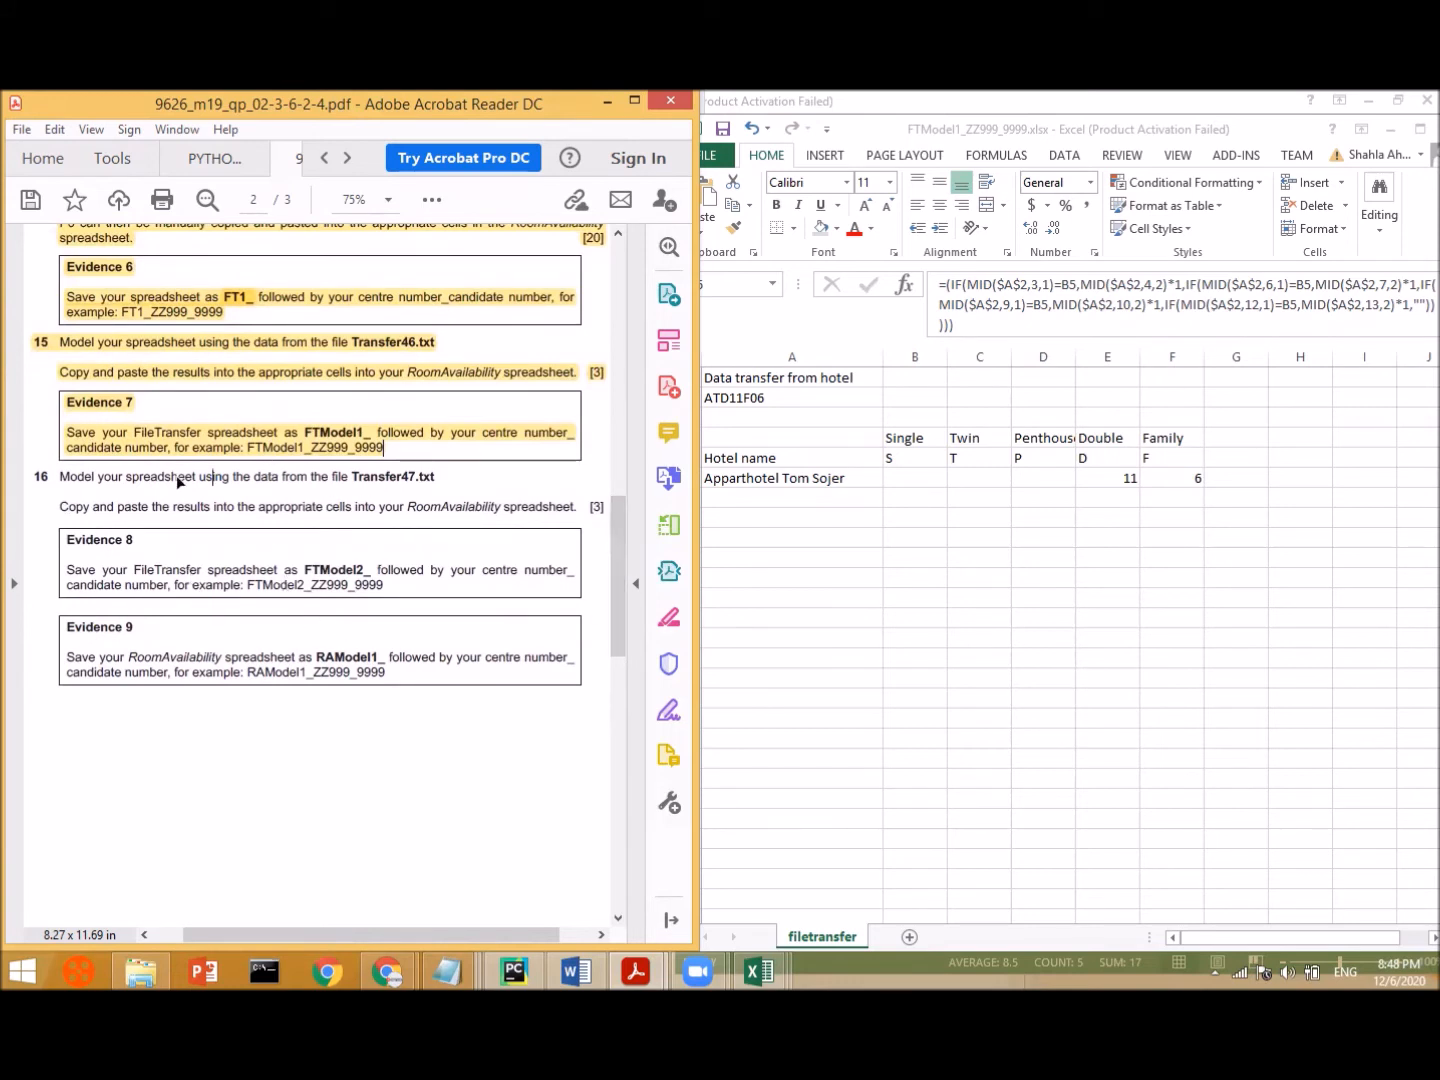
drag(890, 478, 1201, 478)
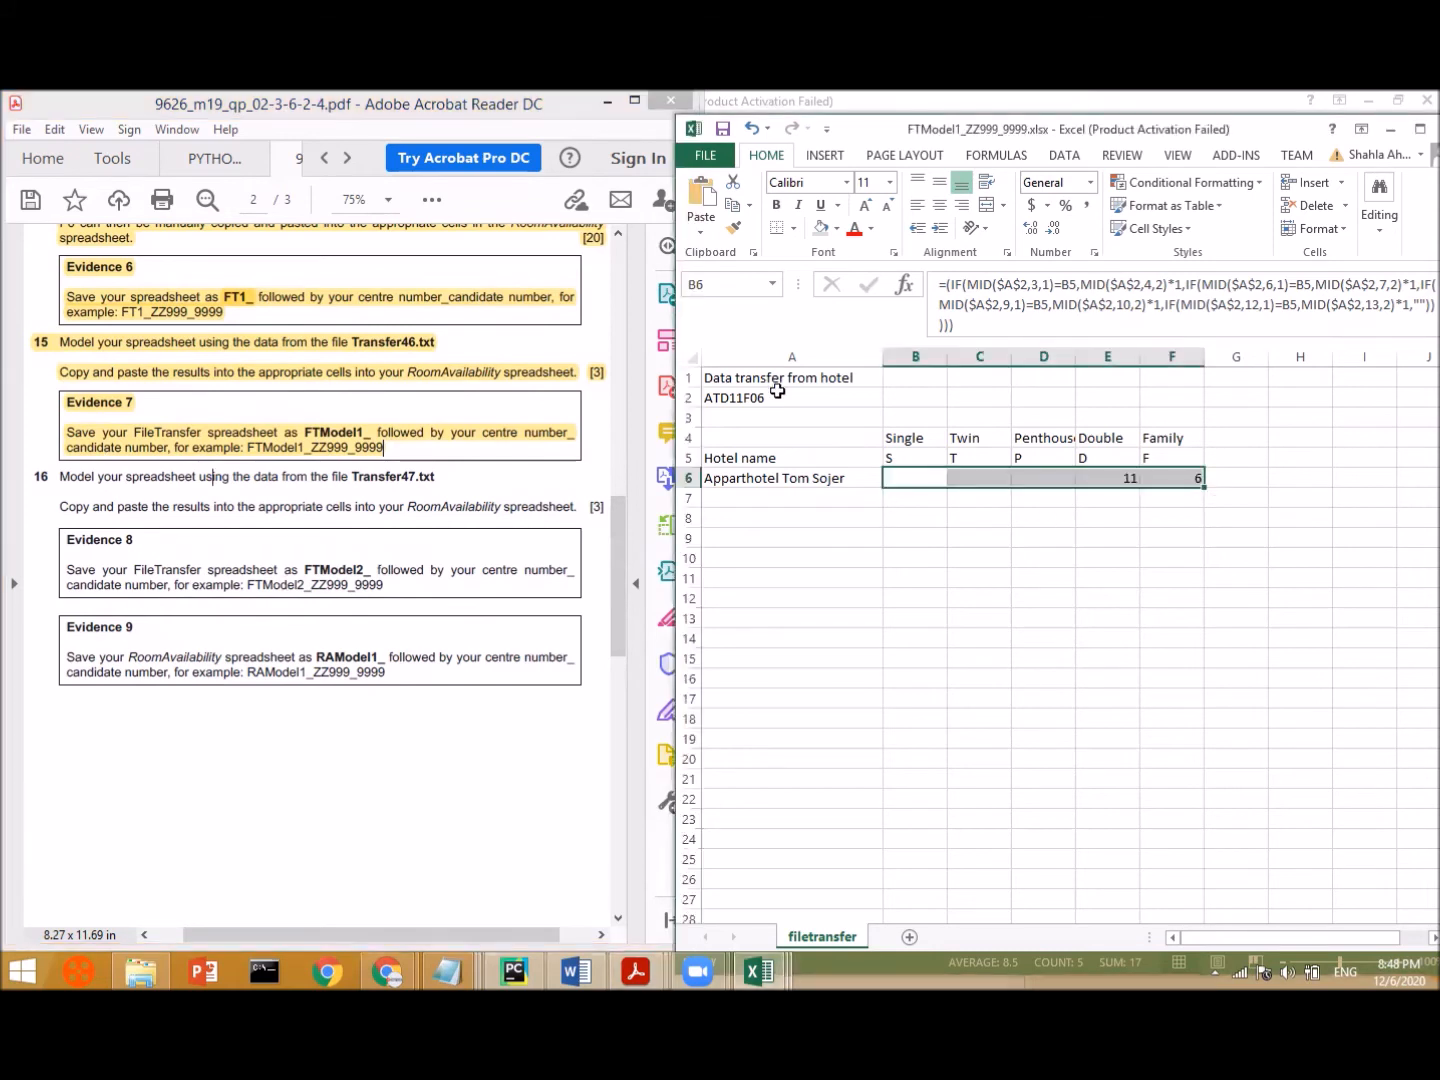
double_click(781, 399)
drag(781, 399, 653, 397)
key(BackSpace)
click(915, 816)
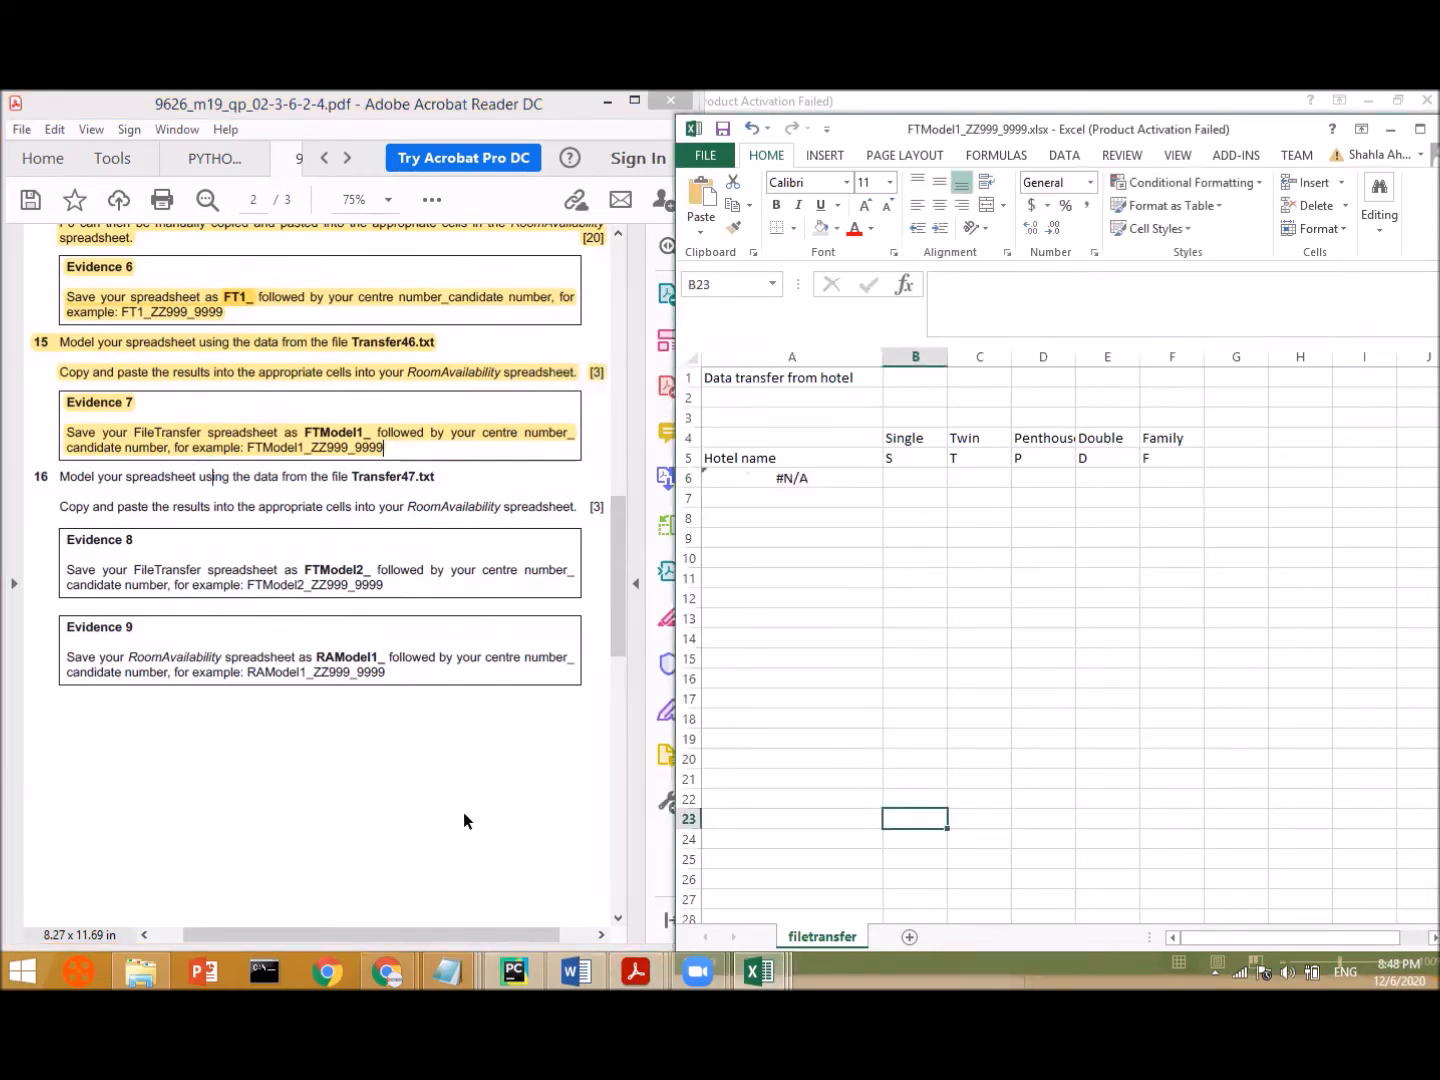
- Put the code LFD08T06 from transfer47.txt into A2 and copy the availability results in B6:F6
click(140, 971)
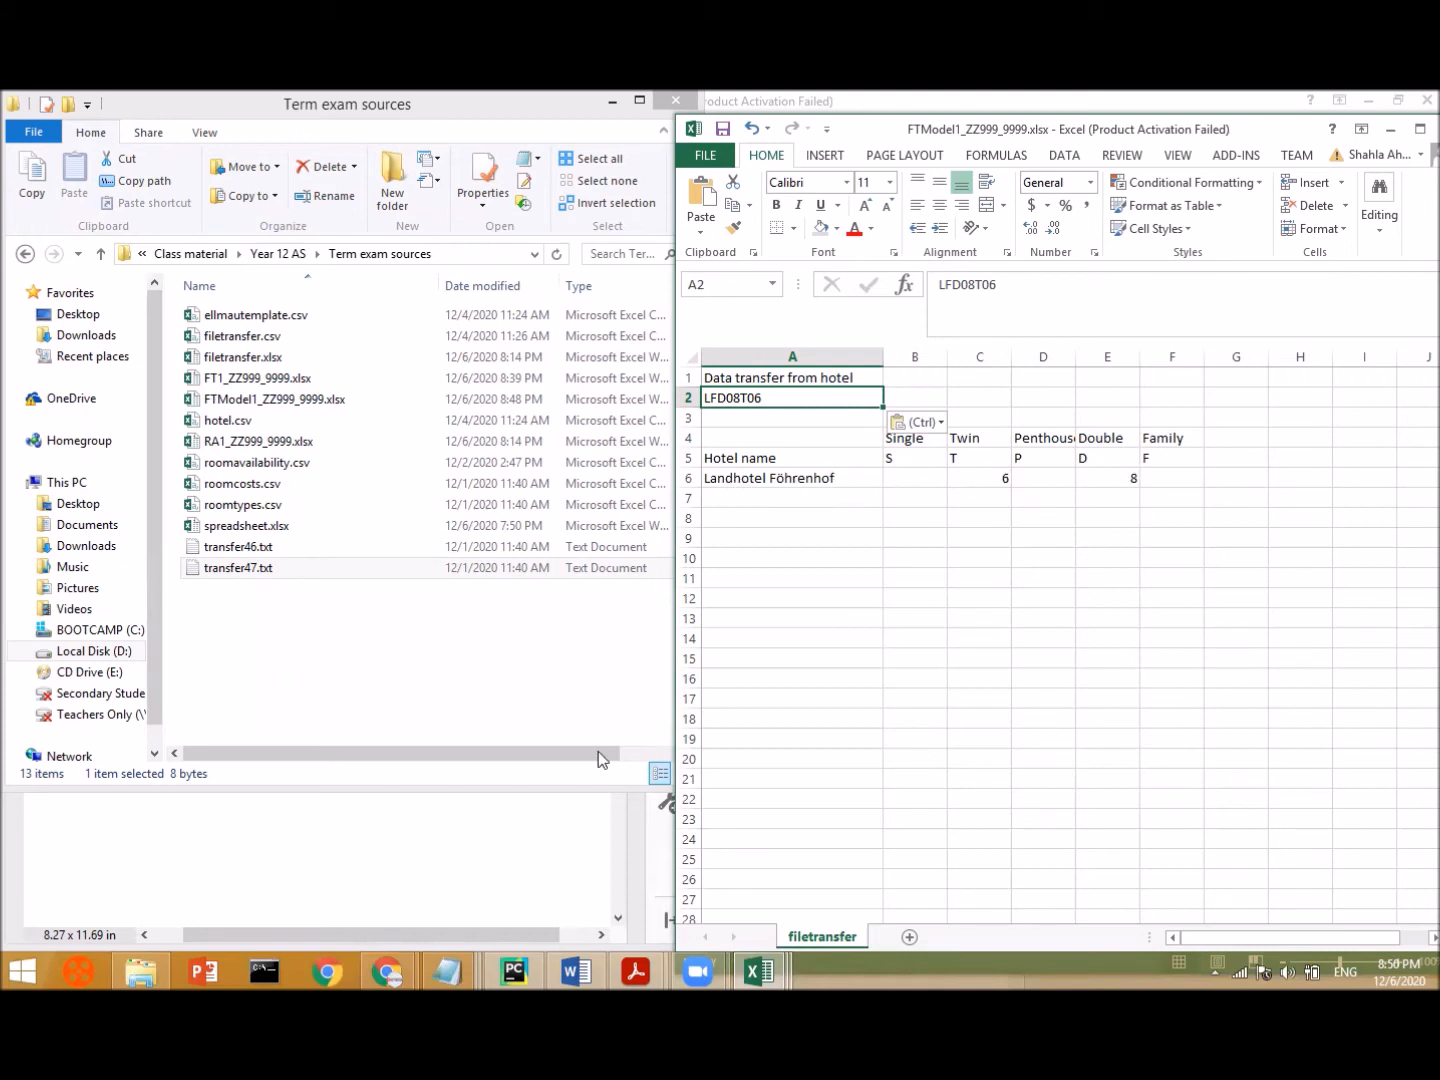
click(611, 104)
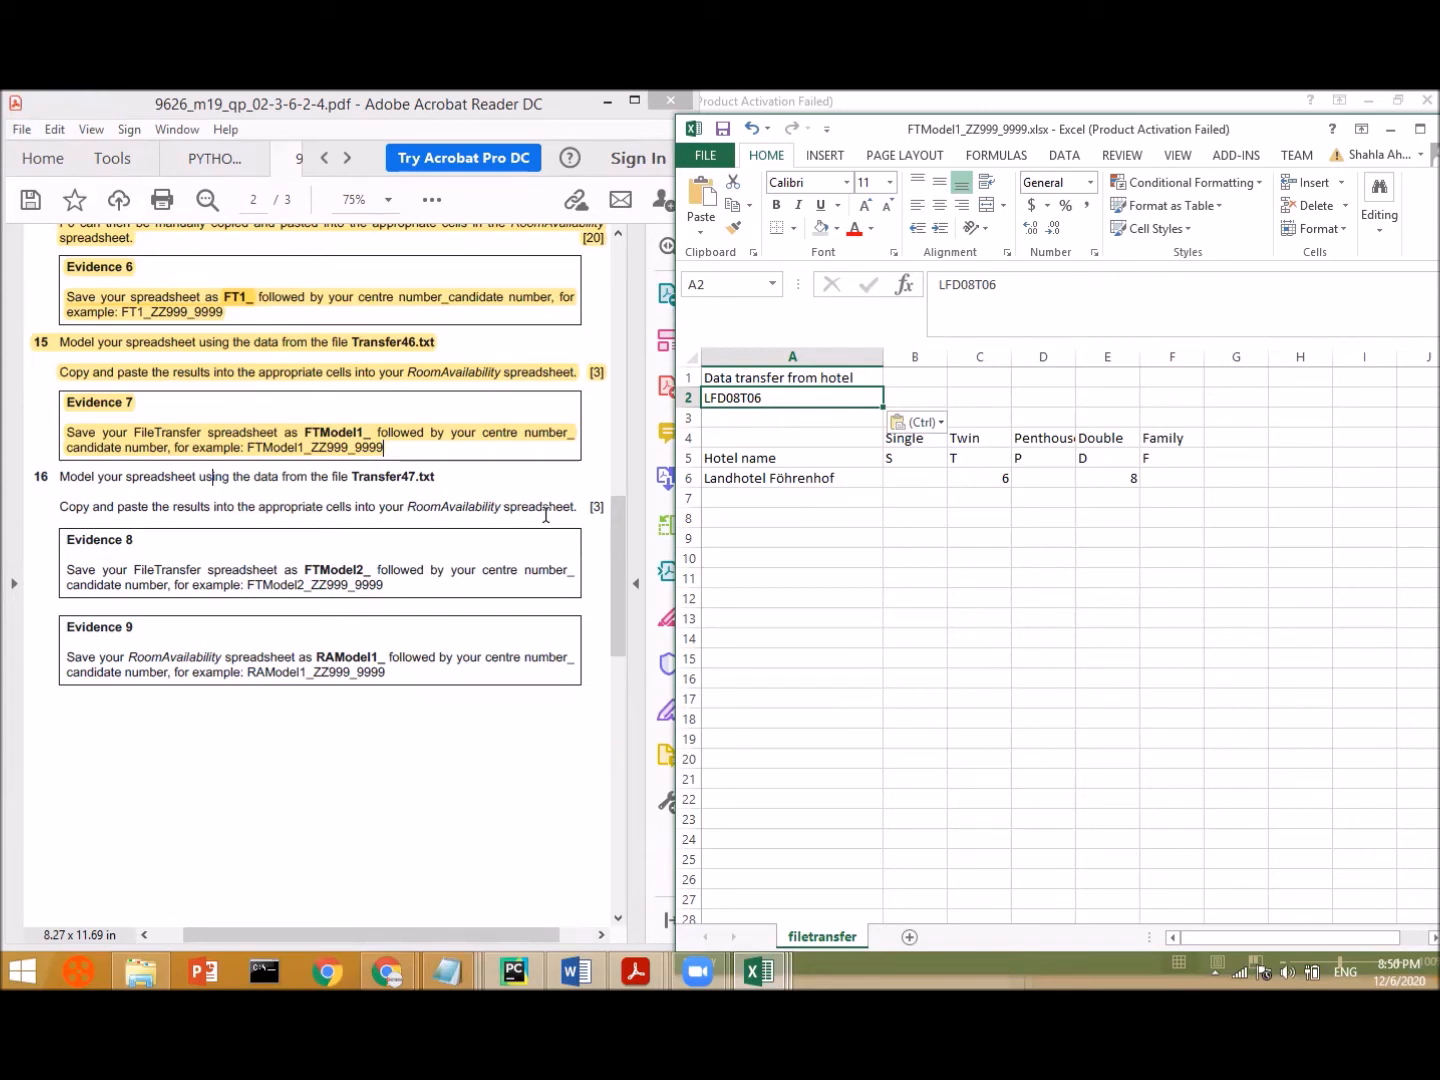
drag(922, 480, 1142, 482)
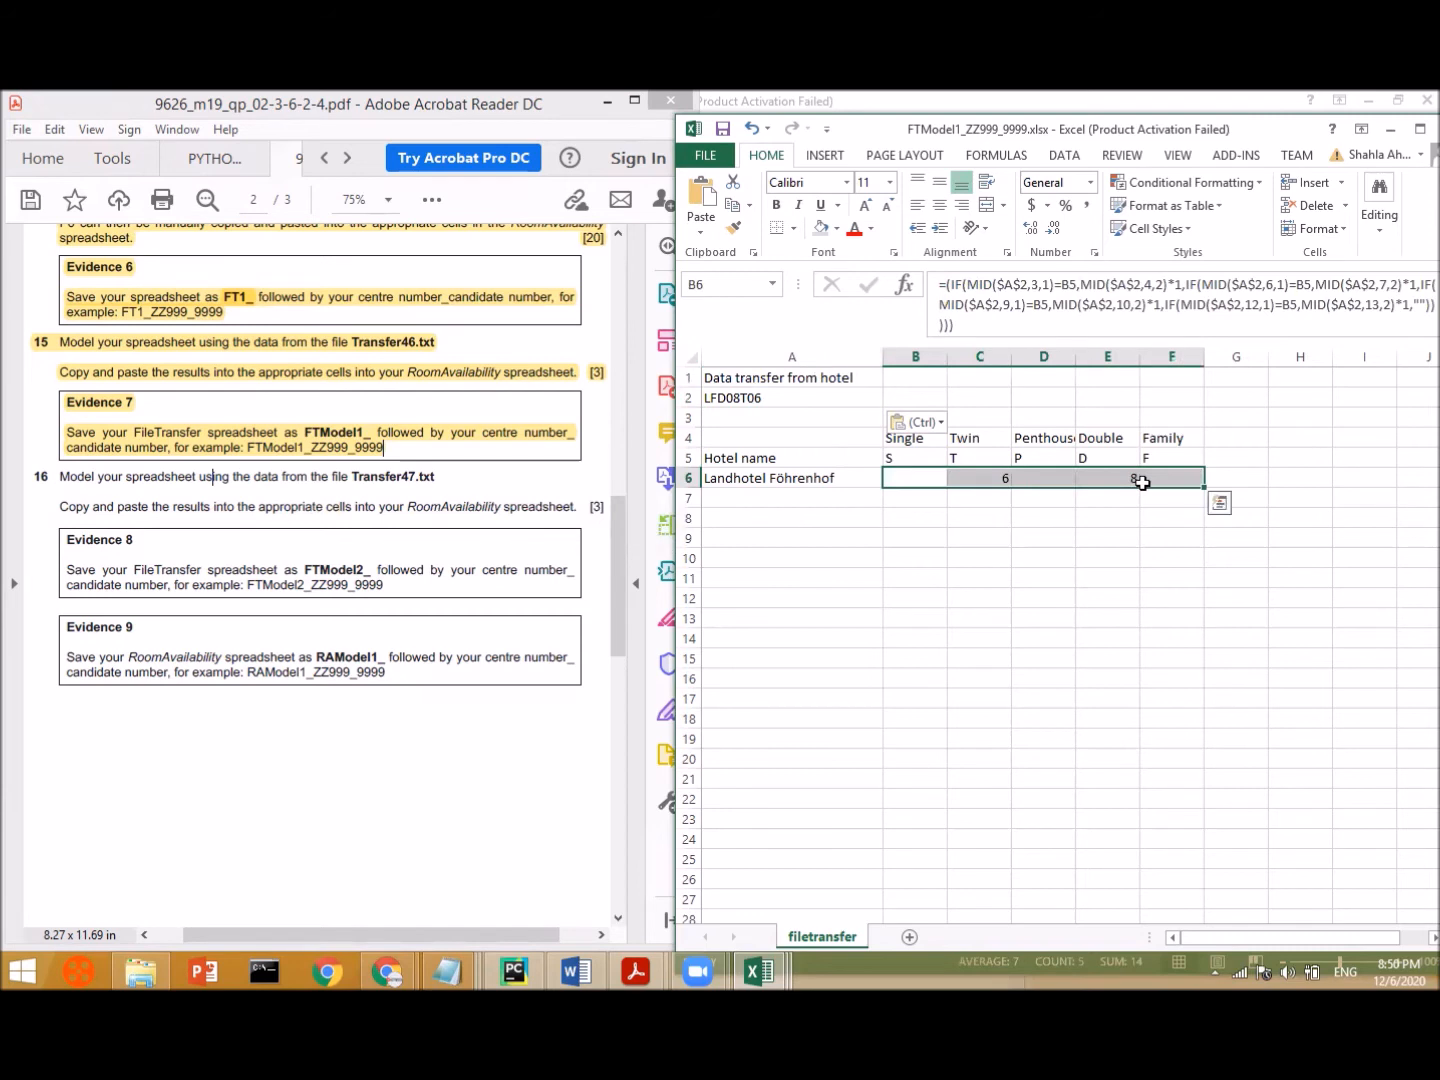
key(ctrl+c)
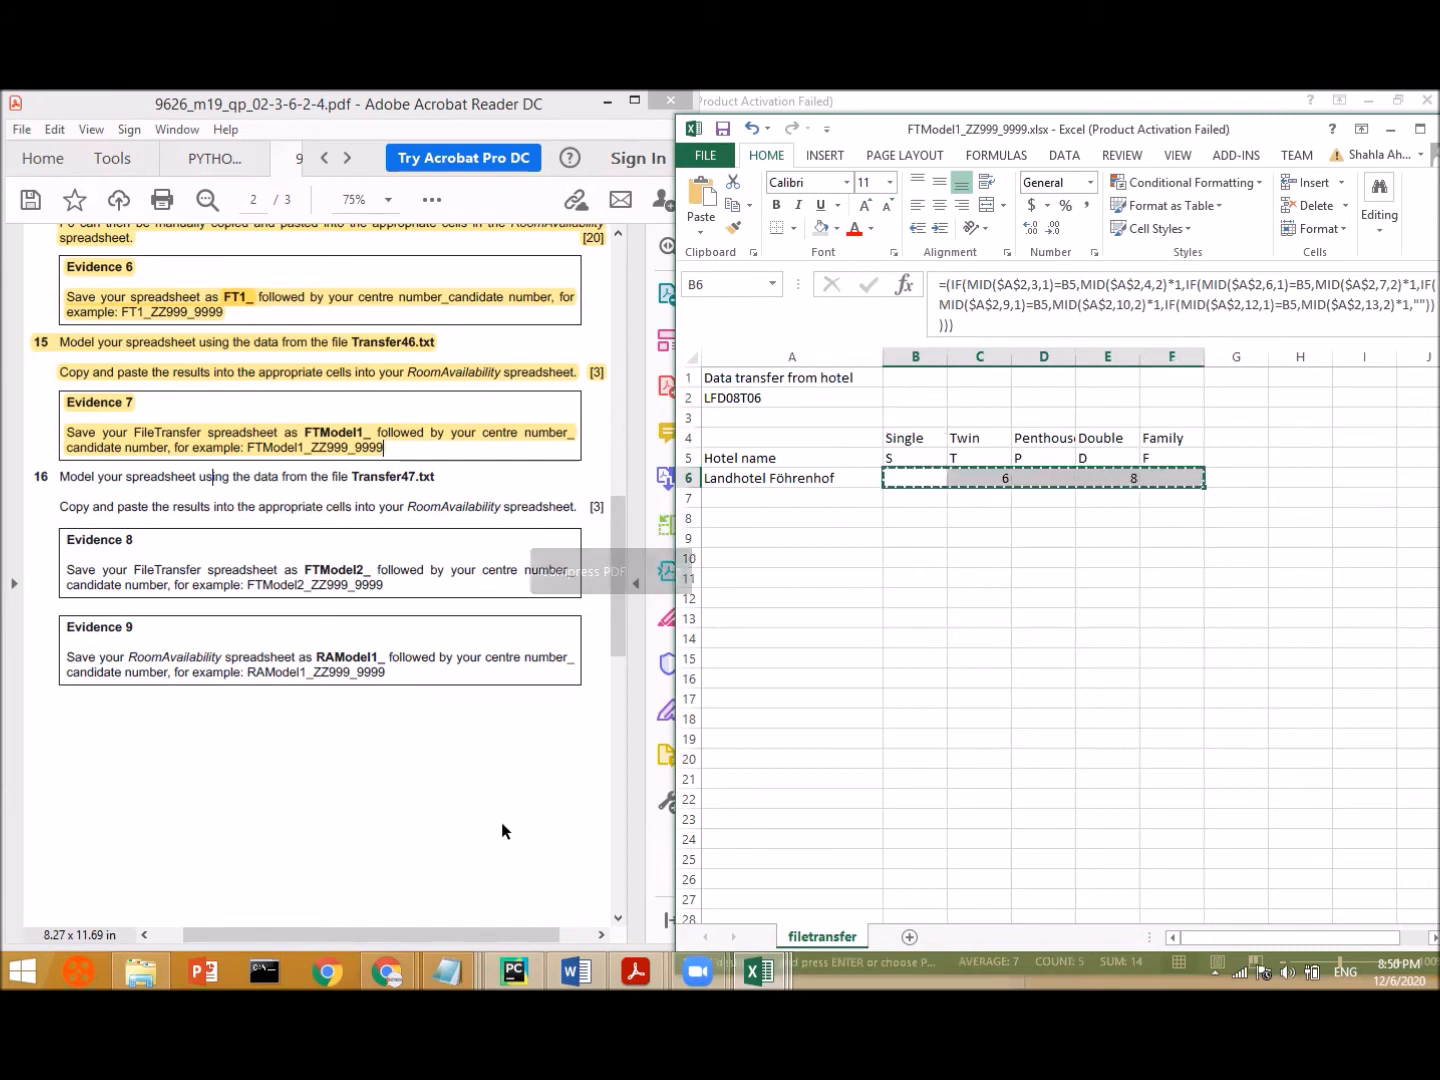
- Switch to RA1_ZZ999_9999.xlsx and paste the copied results into C12:G12 for Landhotel Föhrenhof as values only
click(759, 970)
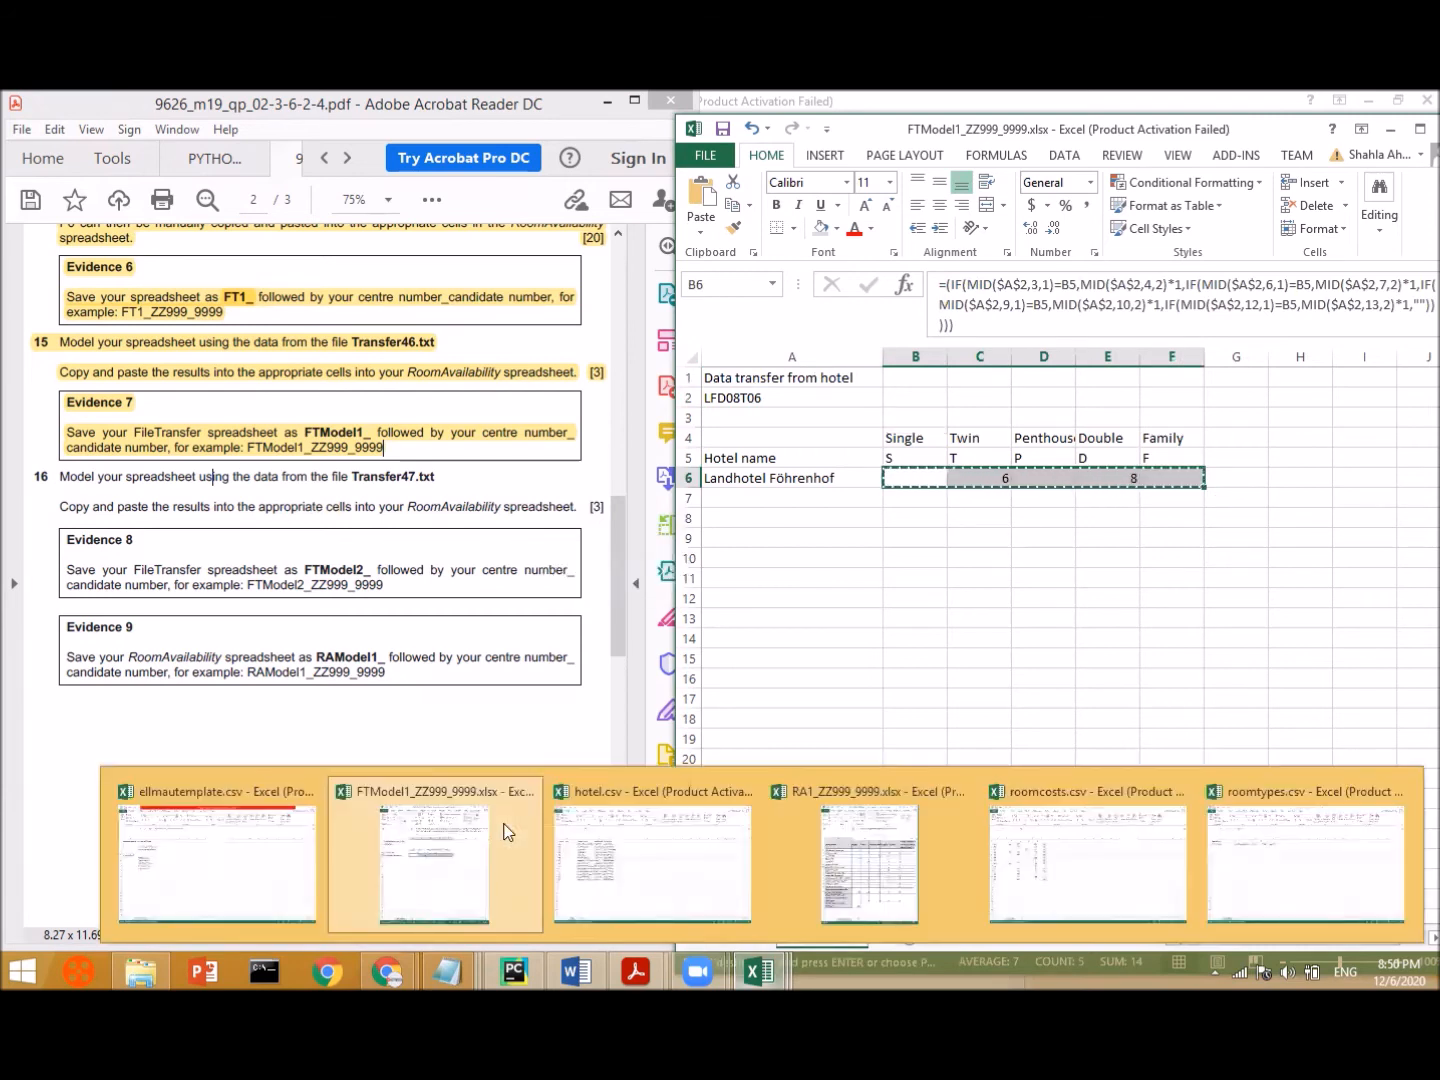
click(861, 856)
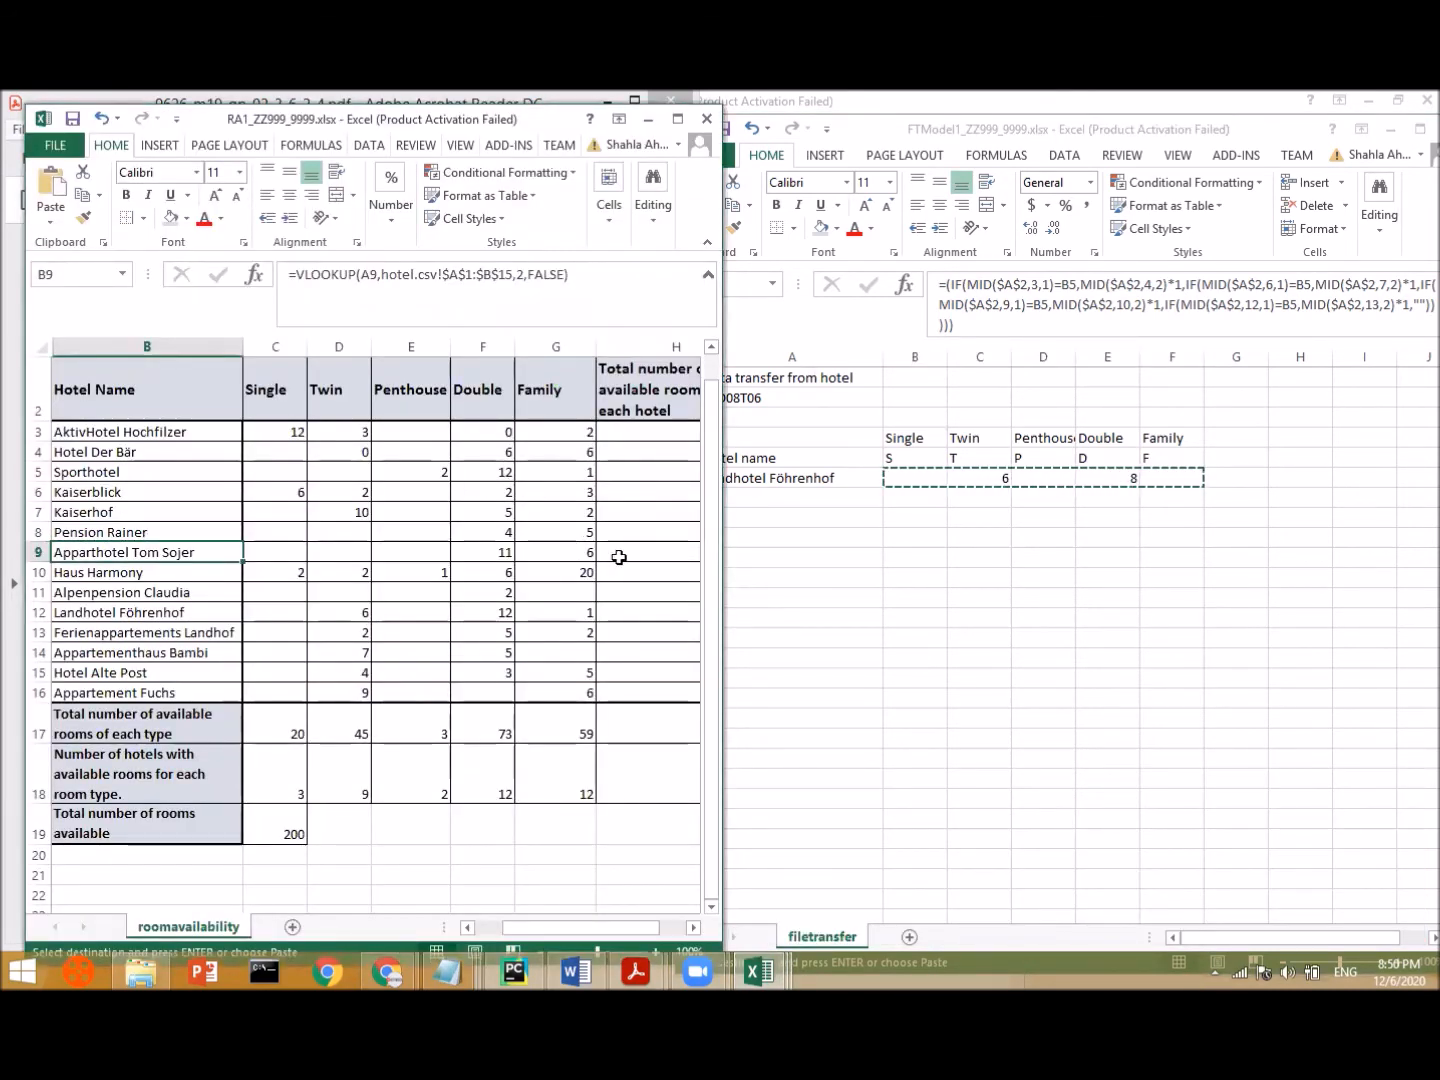
click(274, 608)
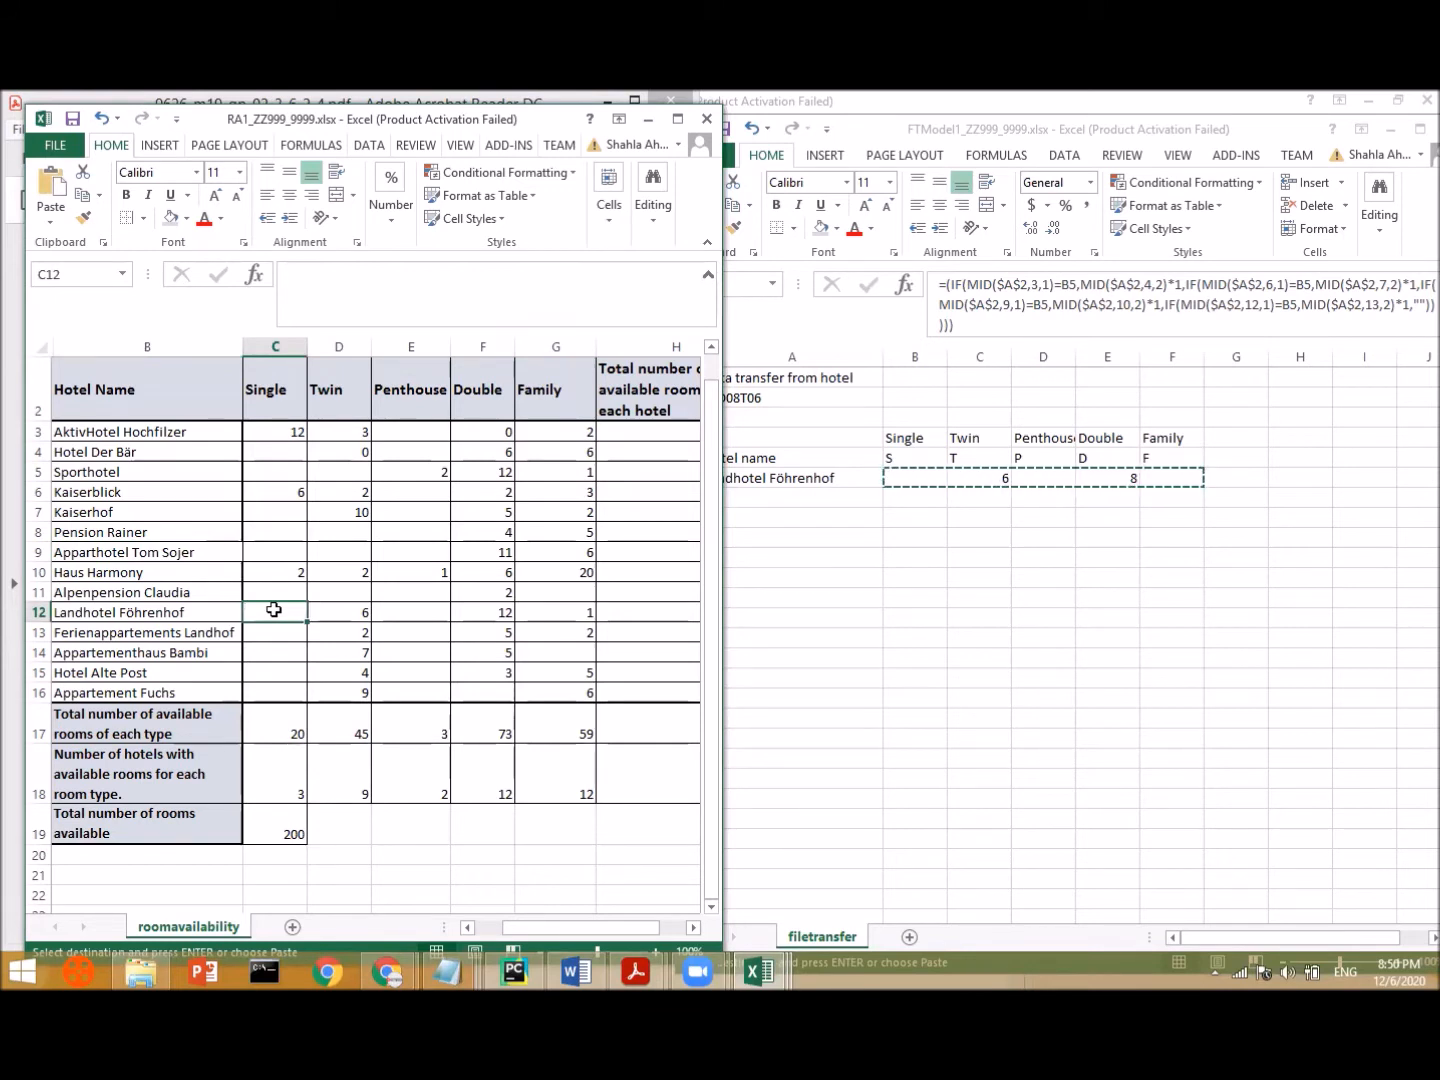
key(ctrl+v)
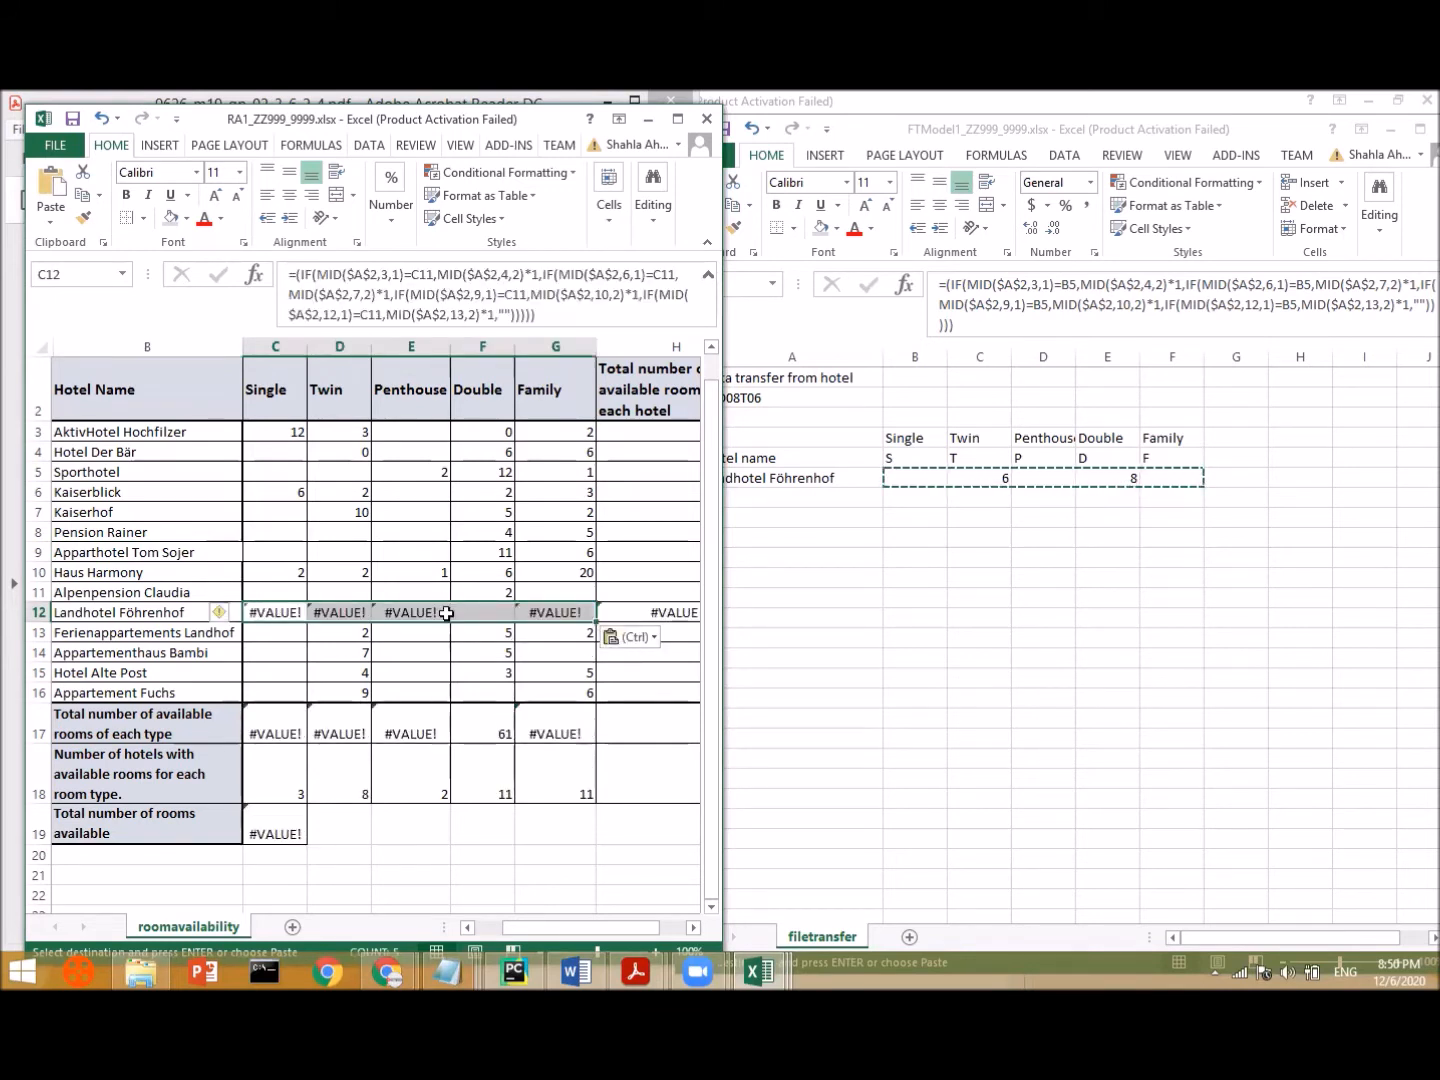
click(634, 637)
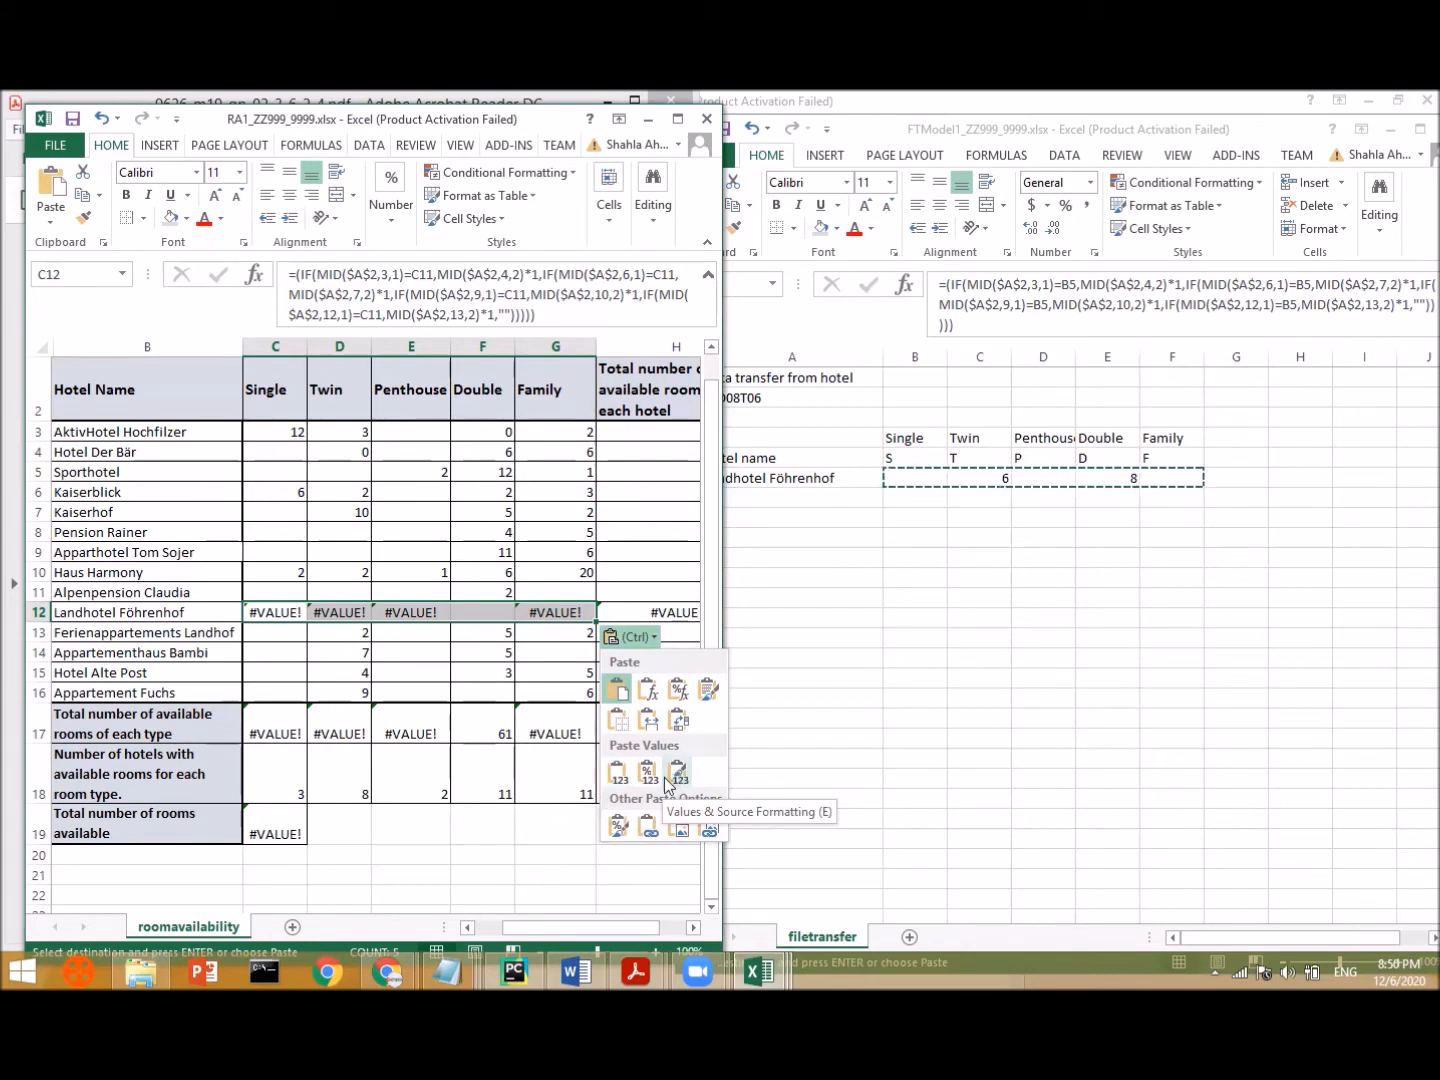
click(619, 777)
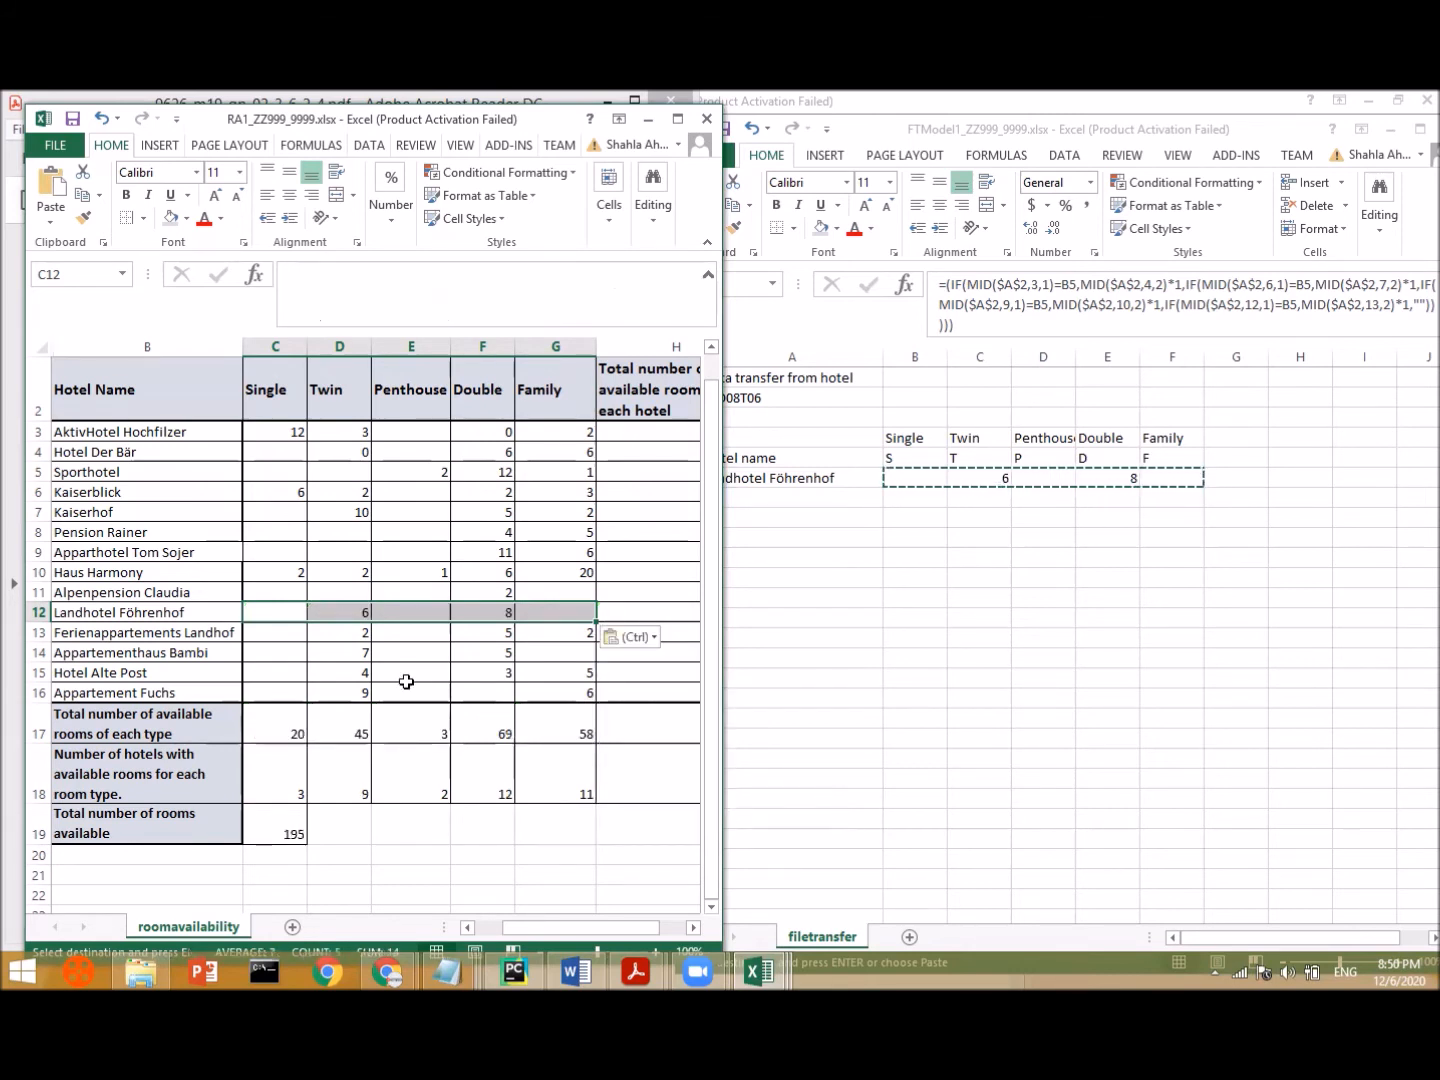
click(322, 661)
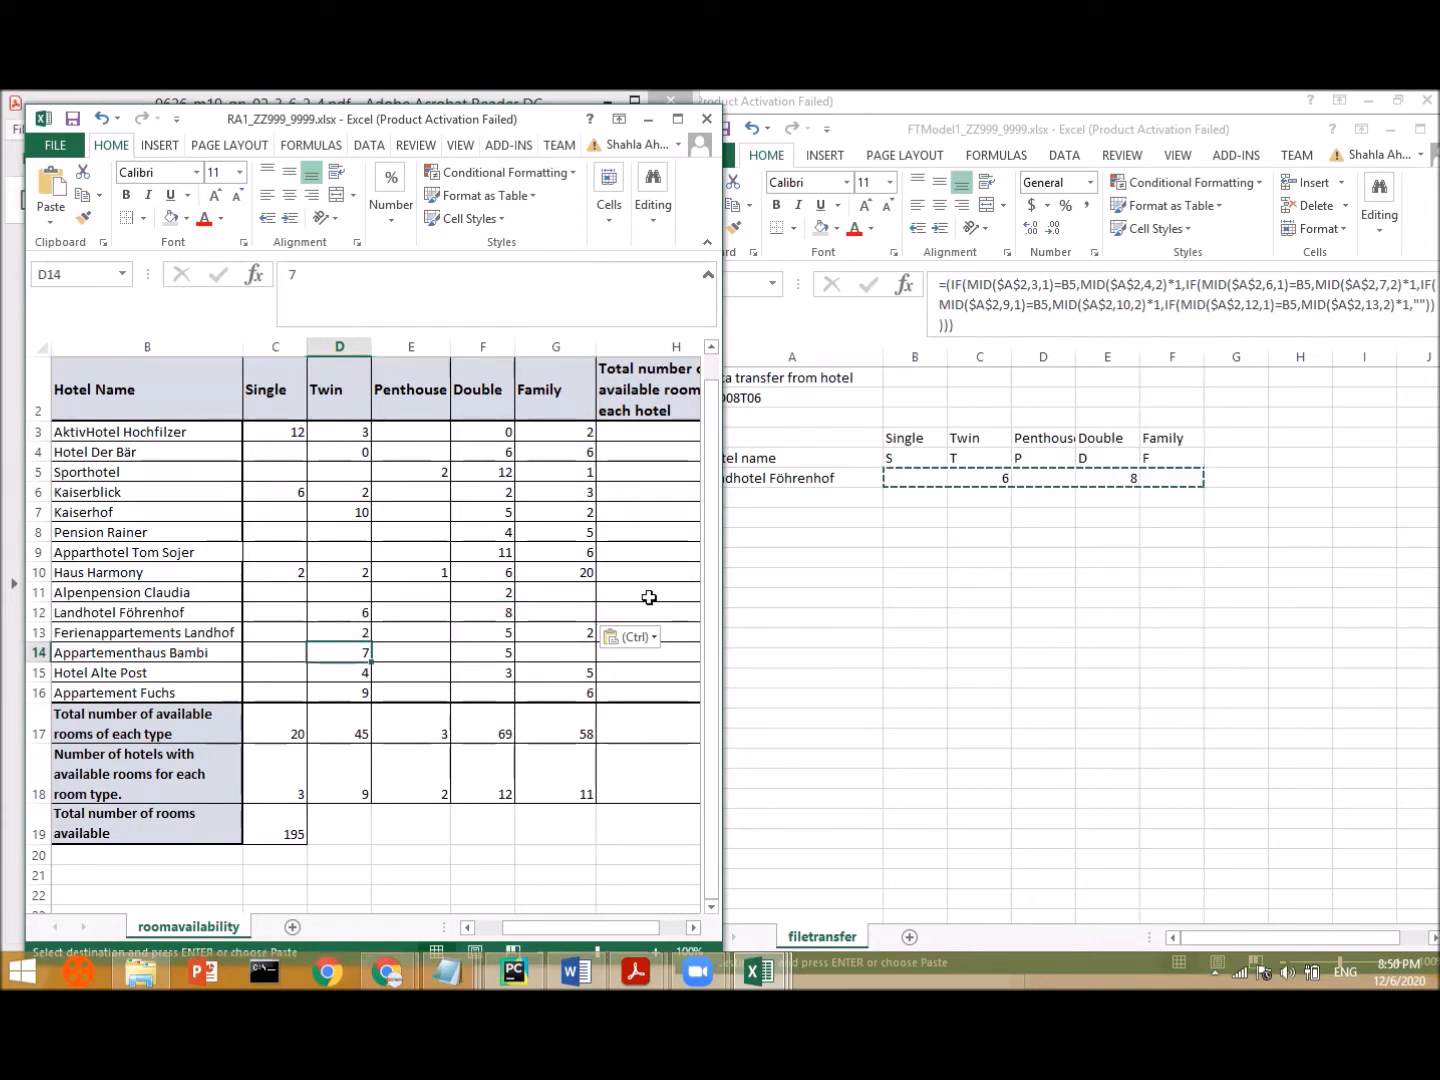
click(235, 557)
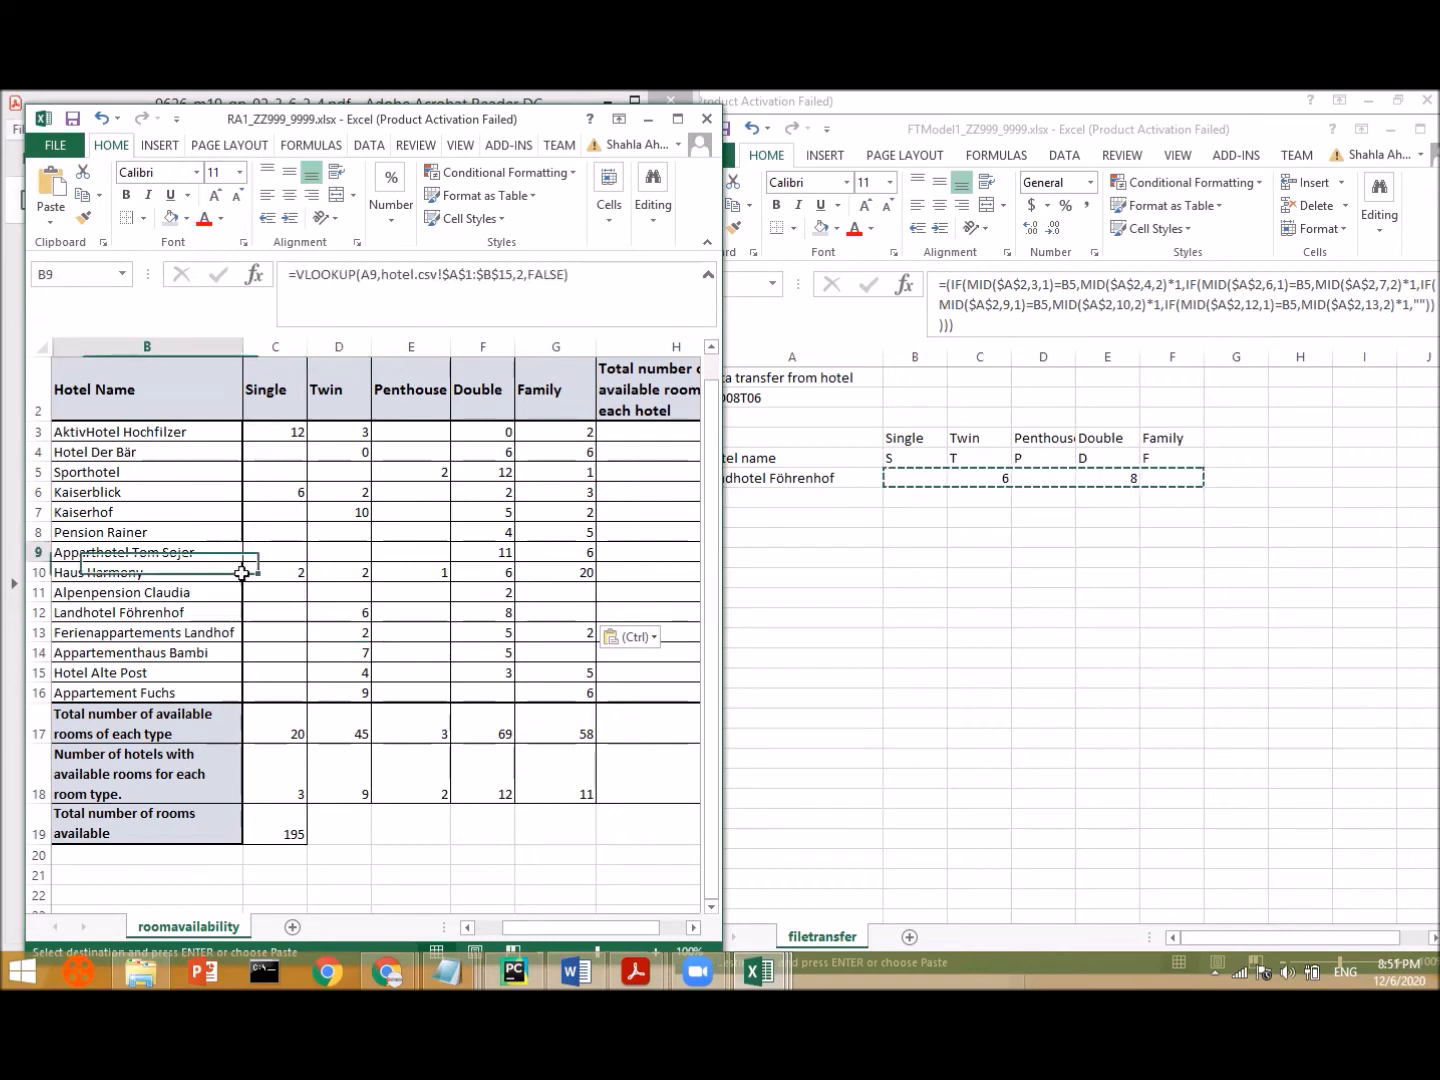
click(143, 218)
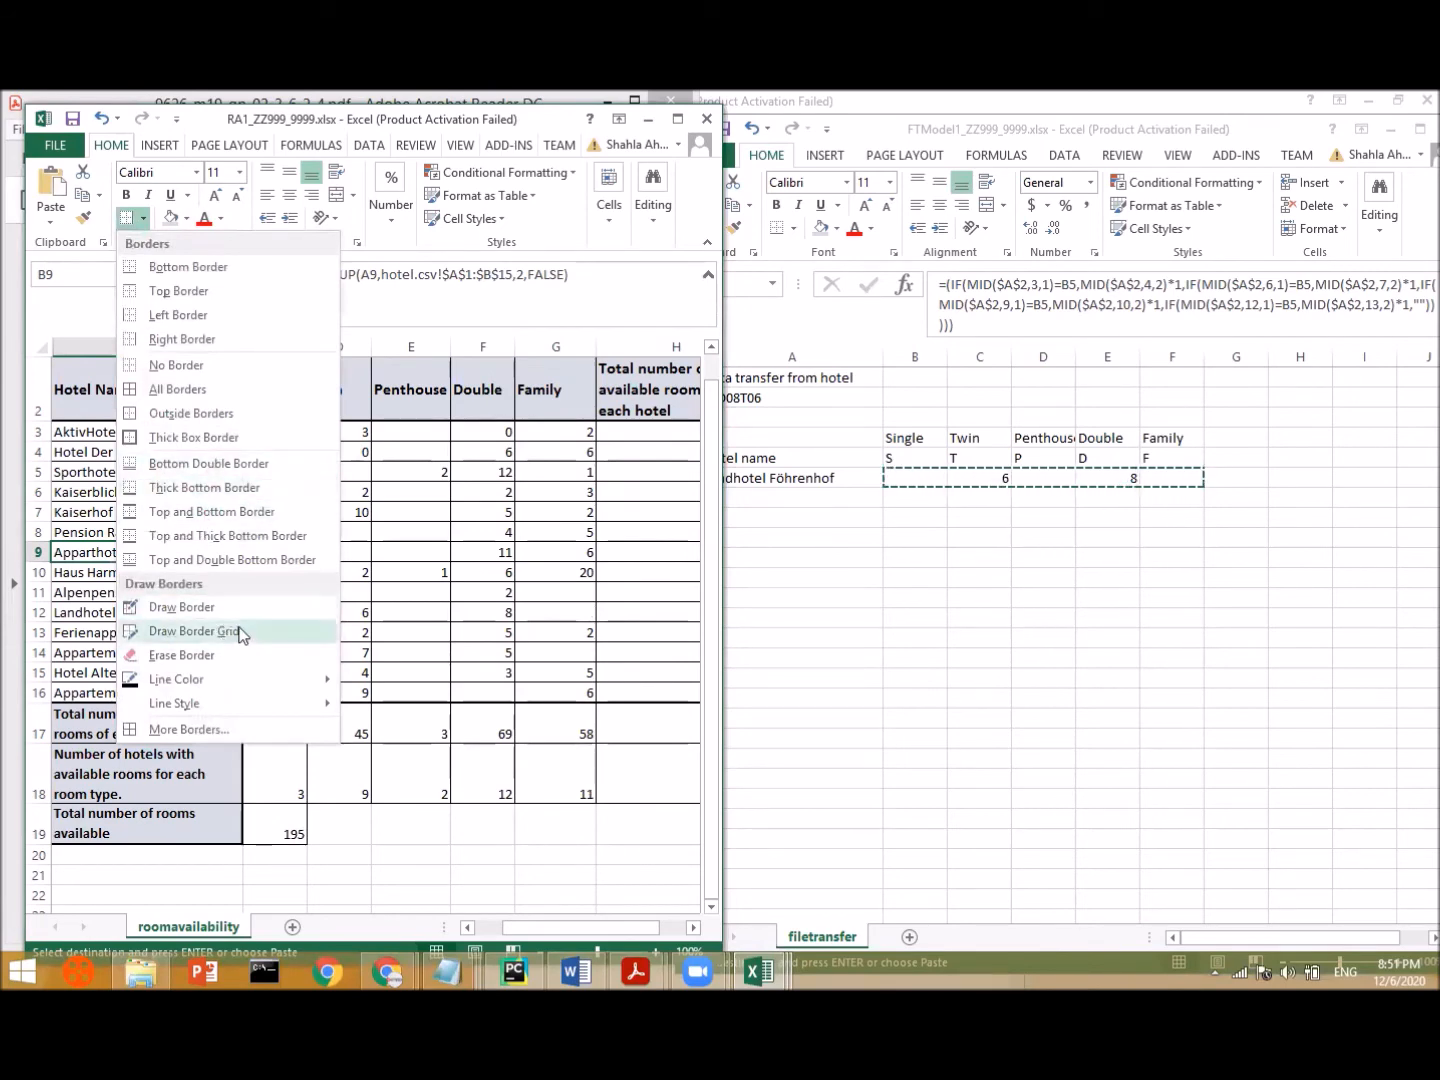
mouse_move(278, 706)
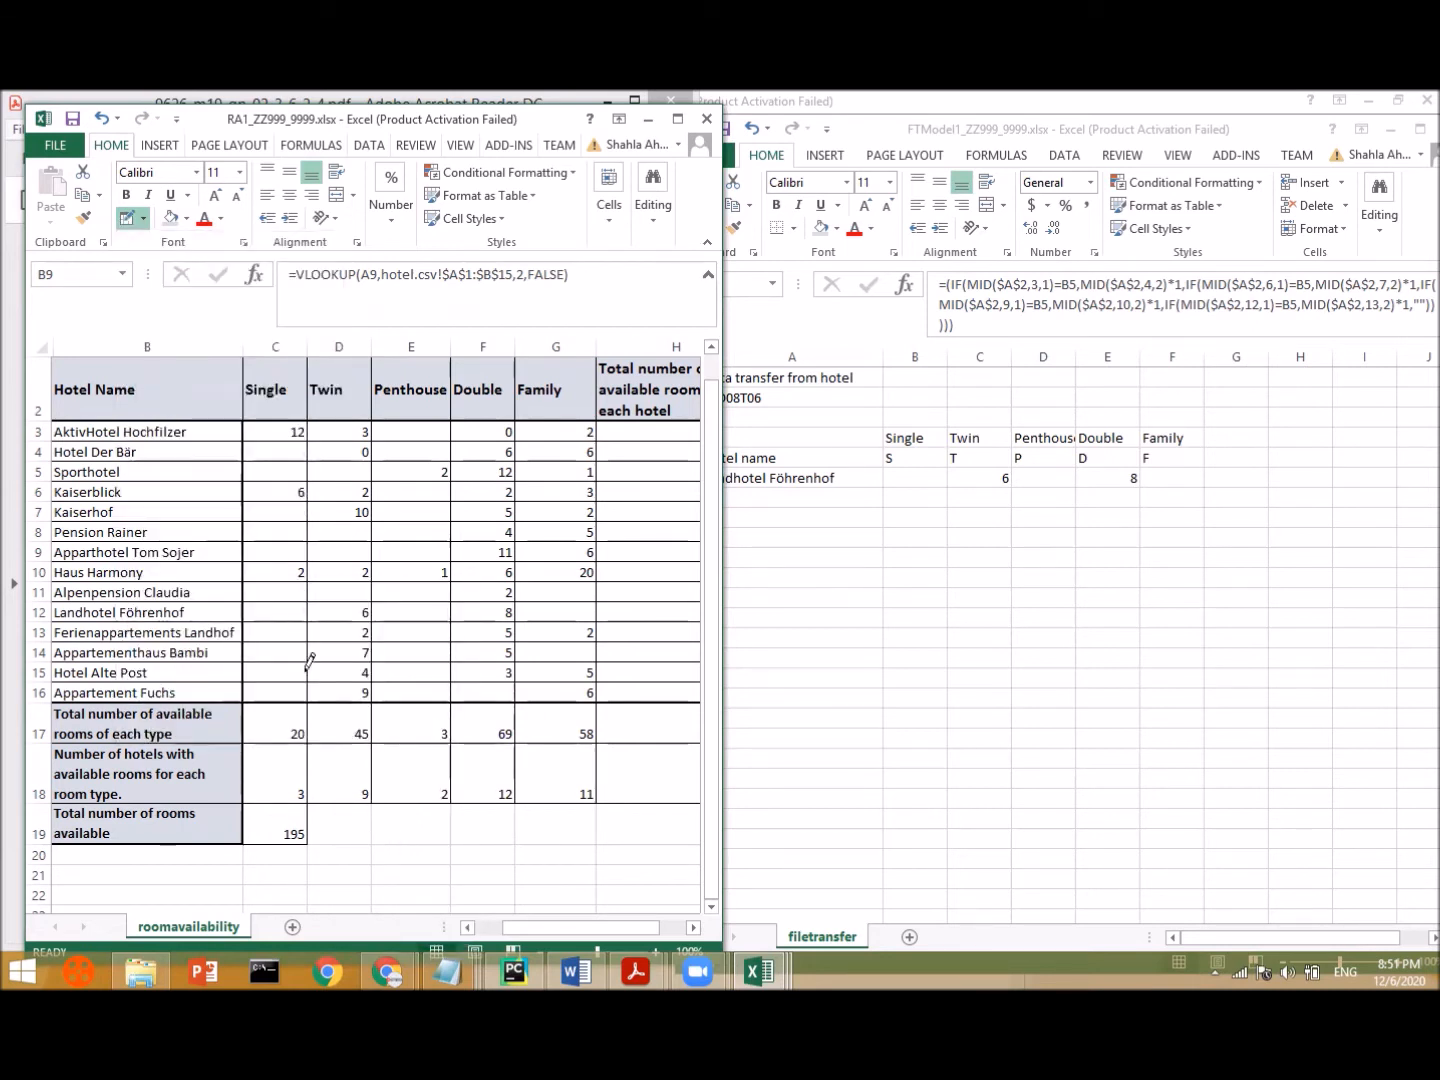
key(Escape)
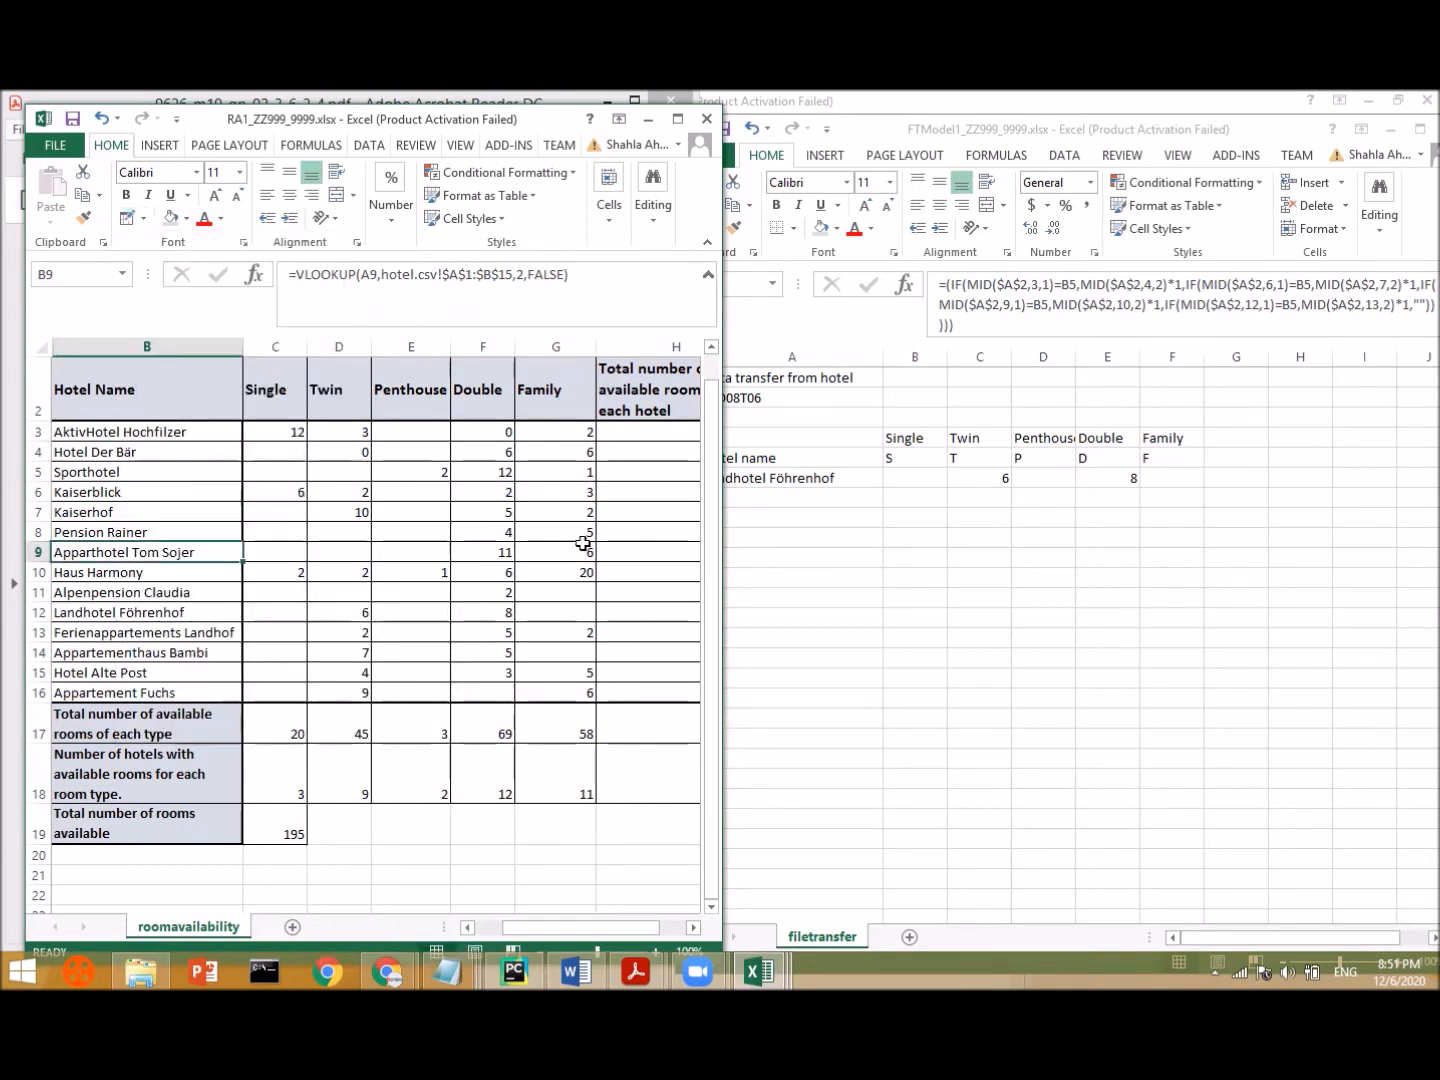
click(291, 612)
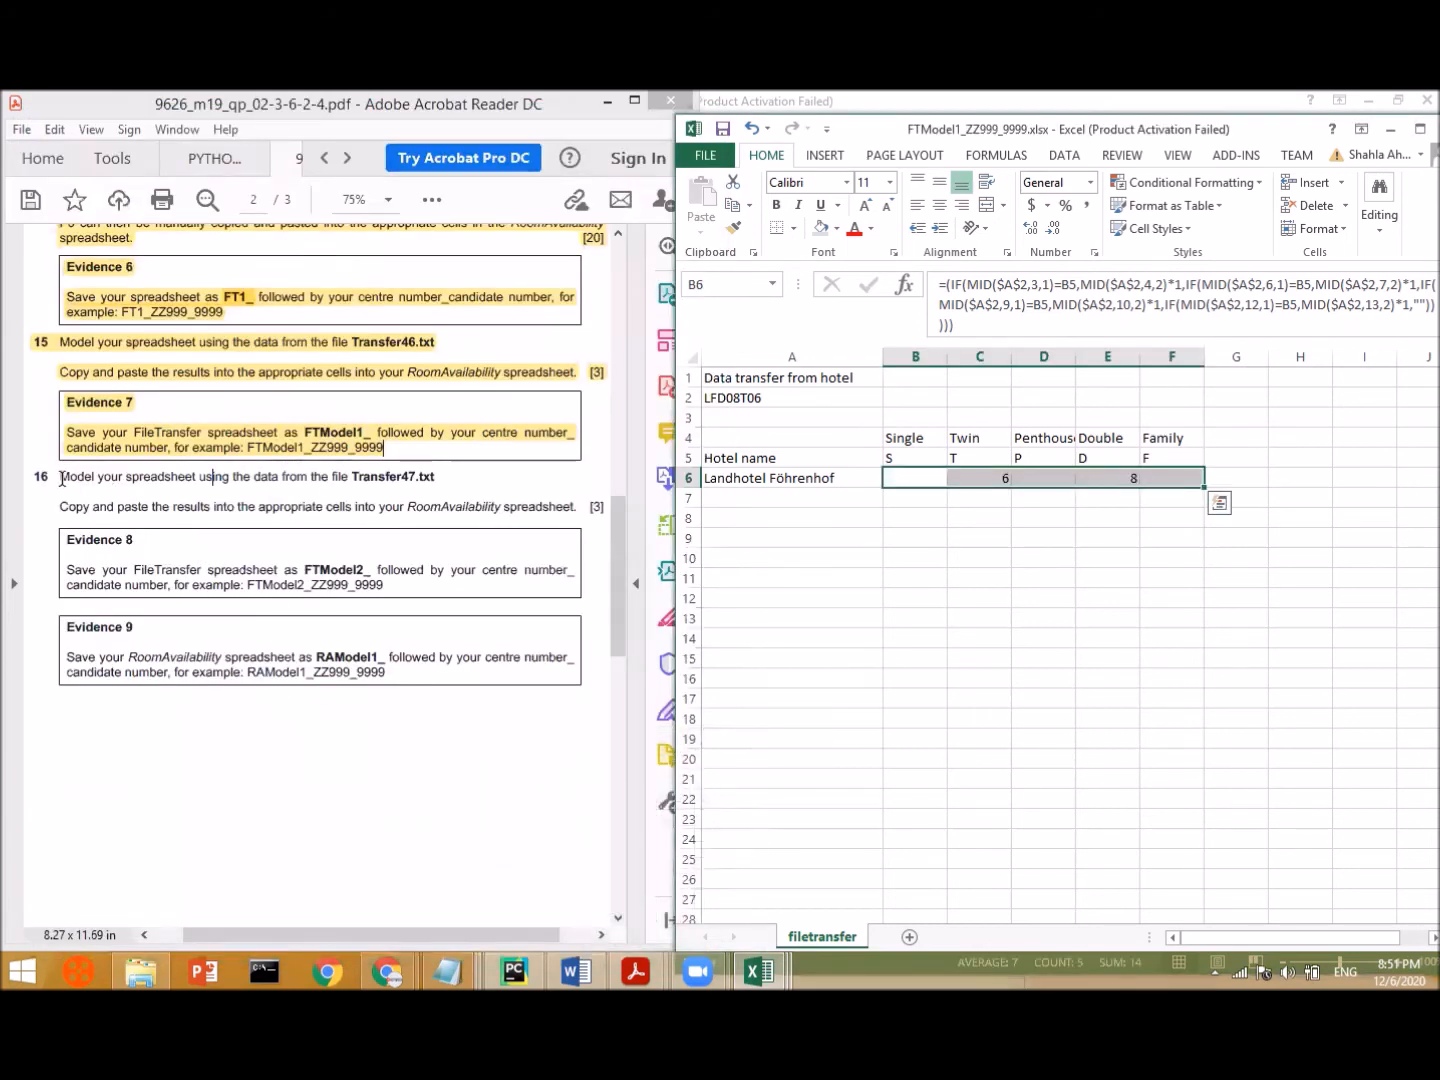
drag(62, 478, 377, 541)
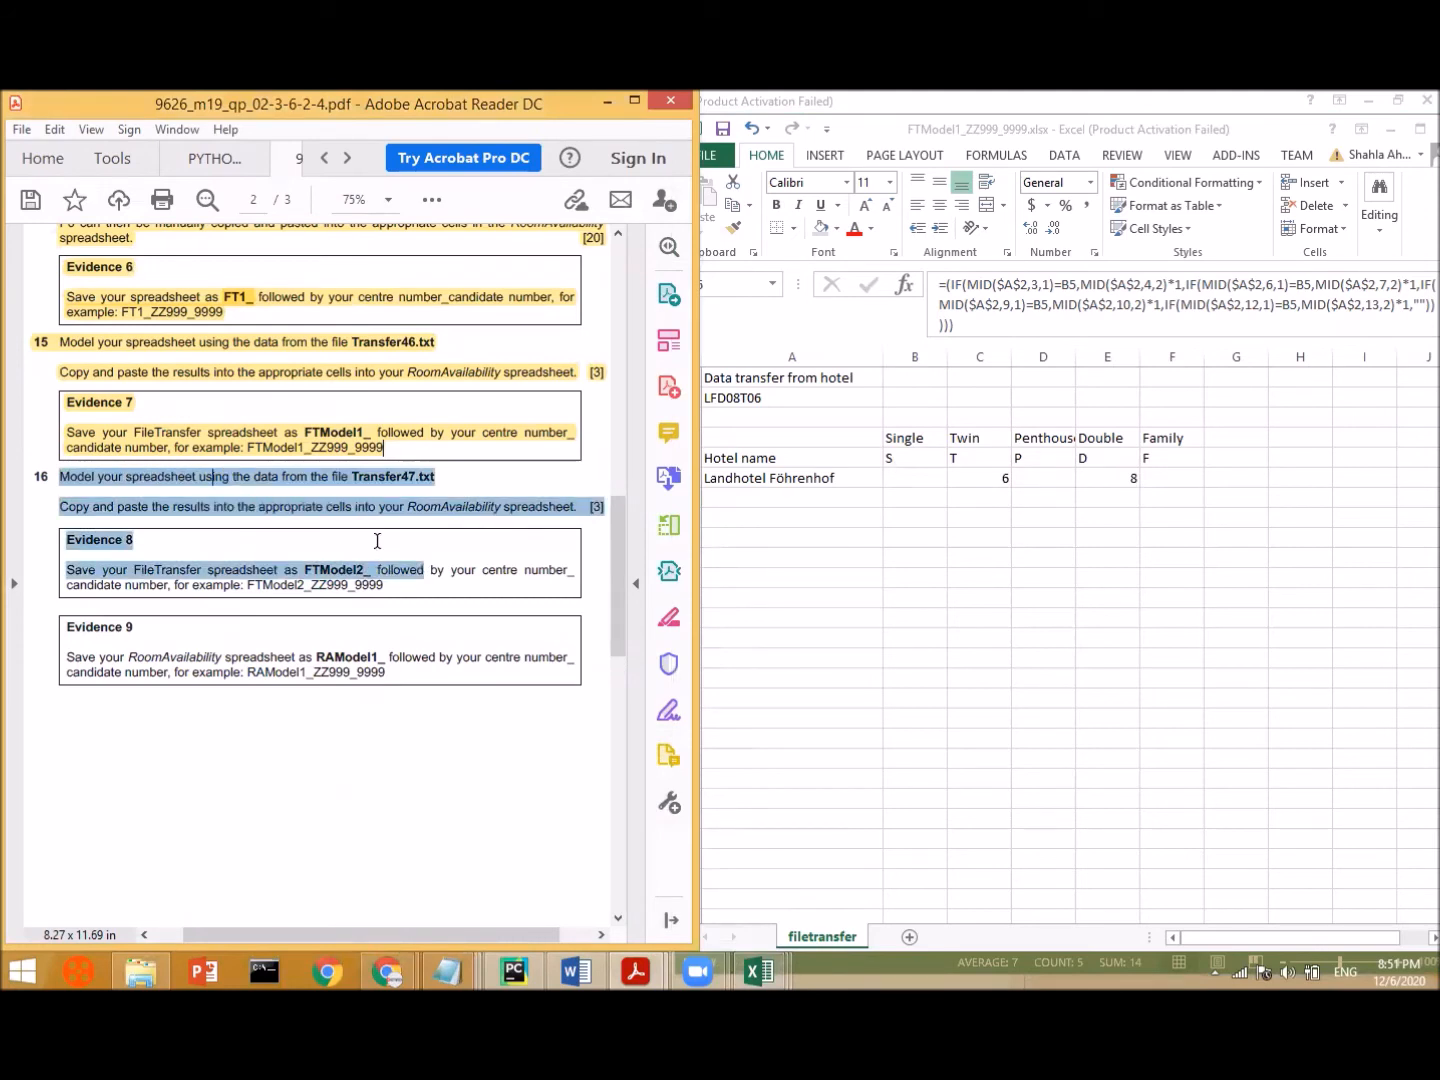
click(410, 617)
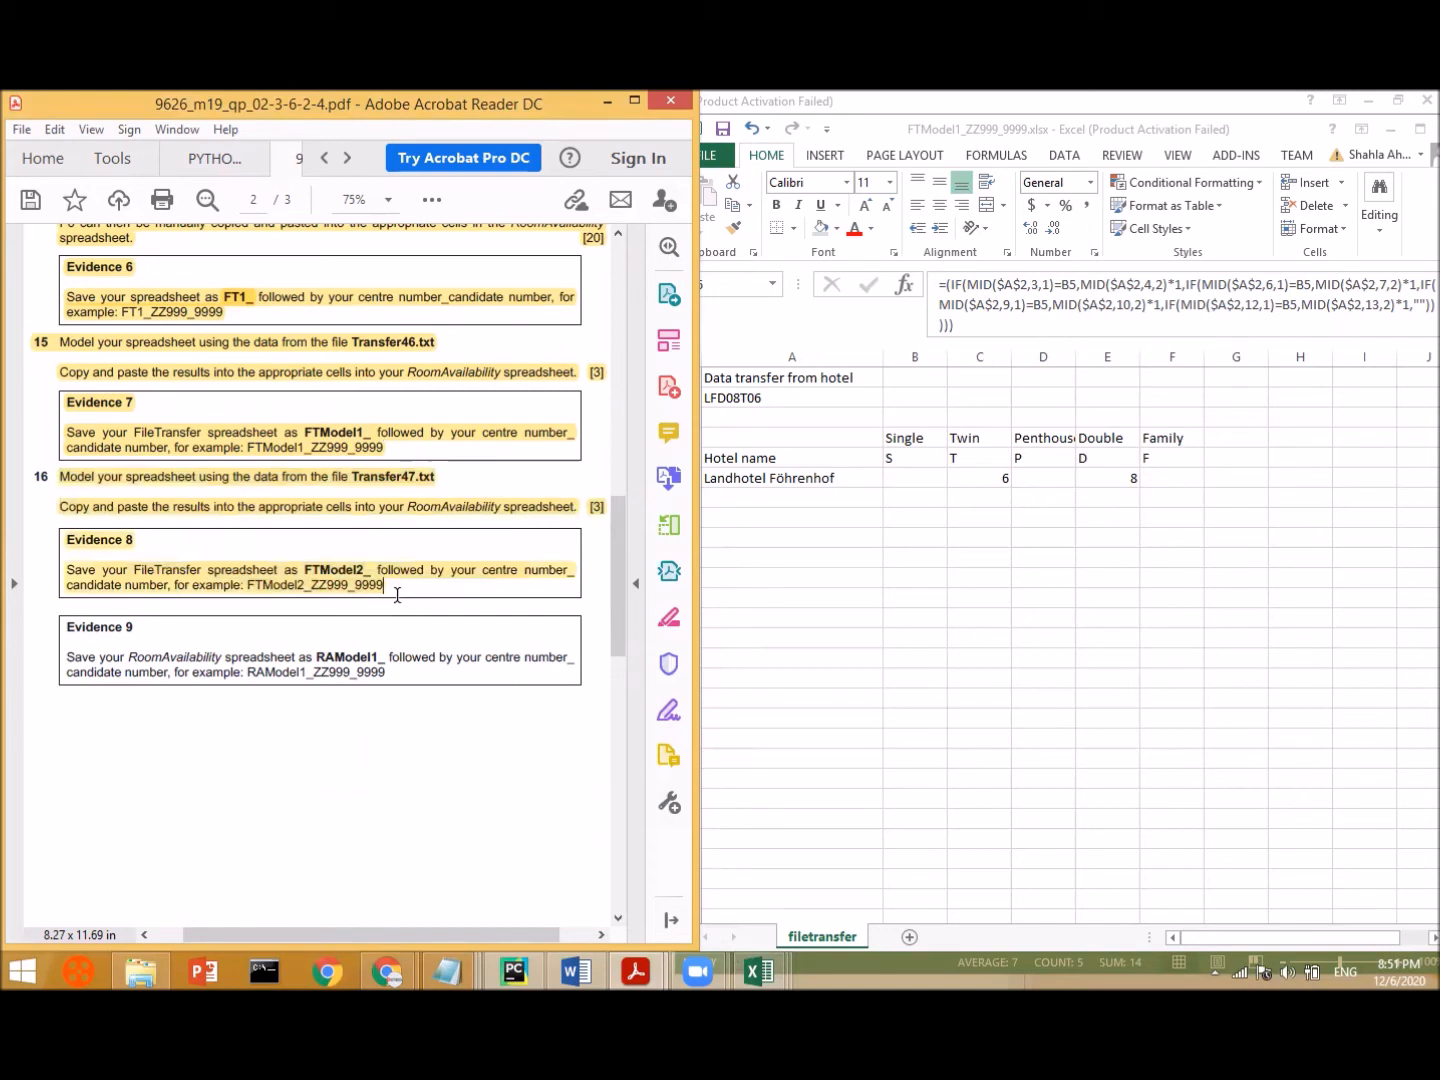
click(282, 592)
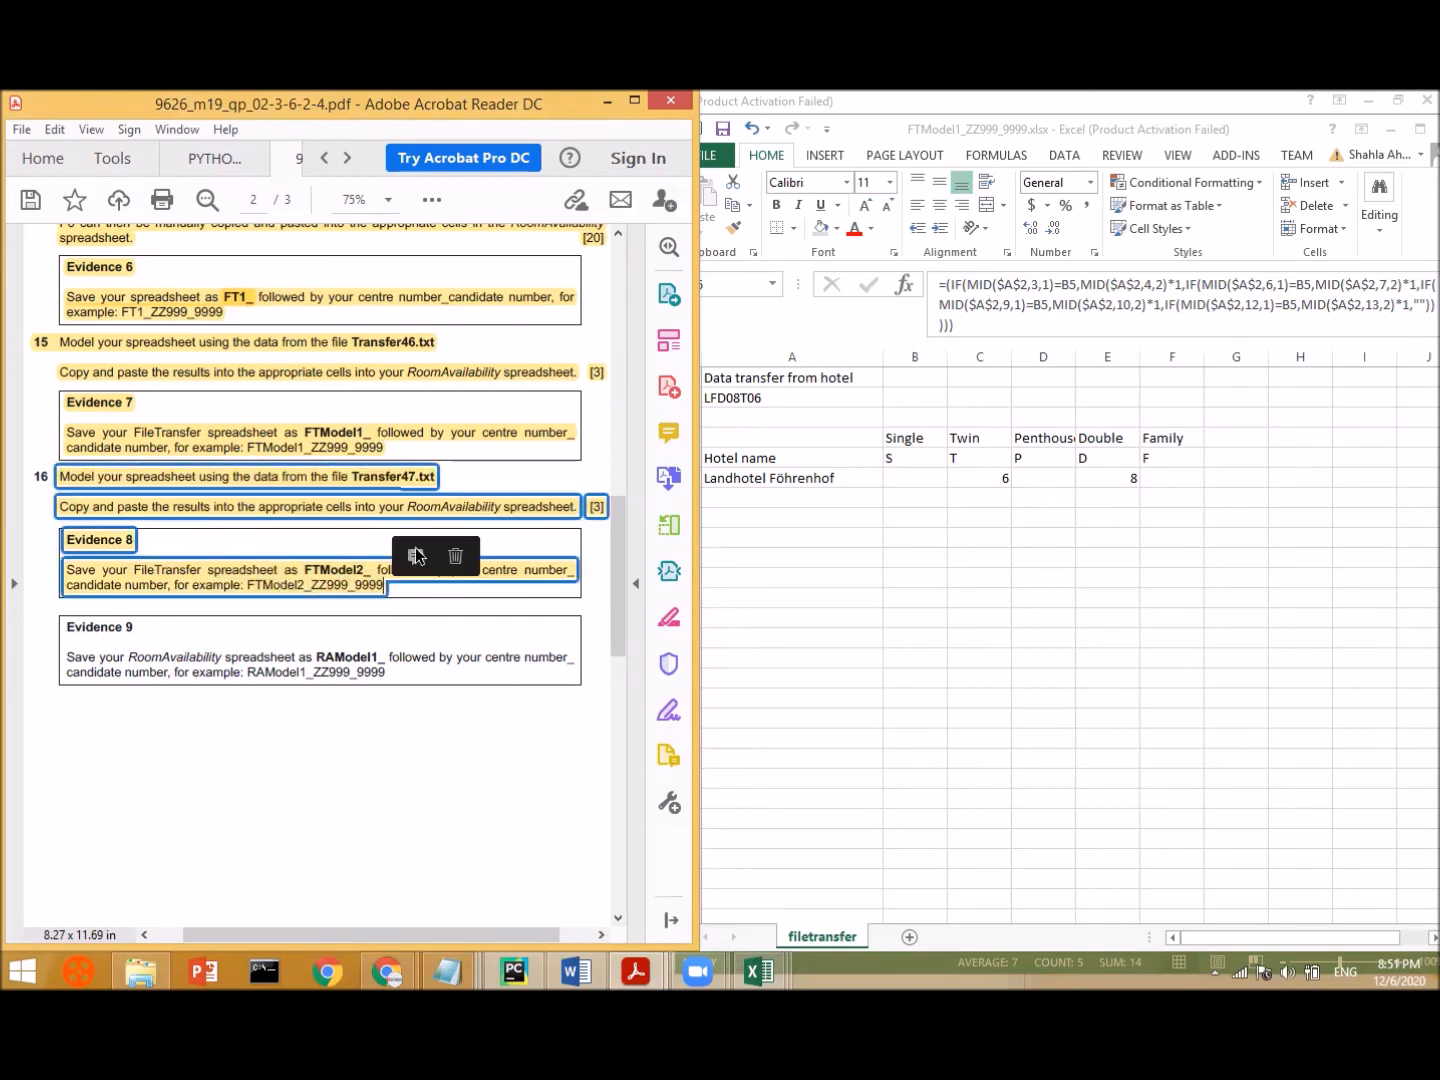
click(455, 559)
- Copy the file name FTModel2_ZZ999_9999 from the Evidence 8 box in the exam paper
drag(367, 592, 293, 591)
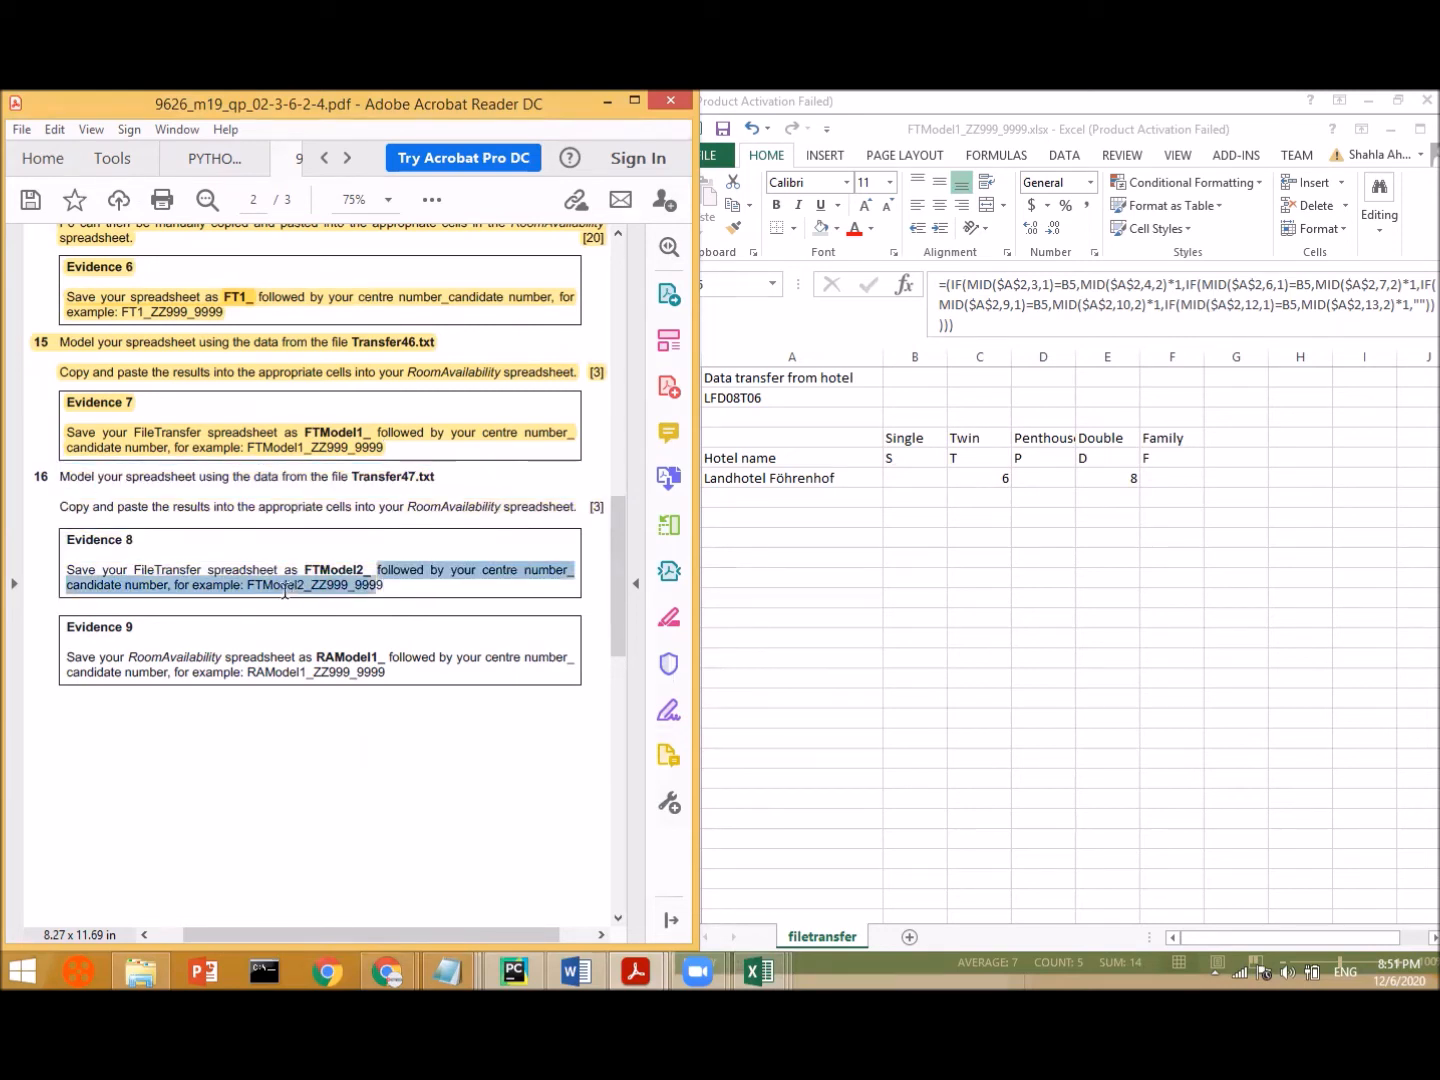
click(315, 623)
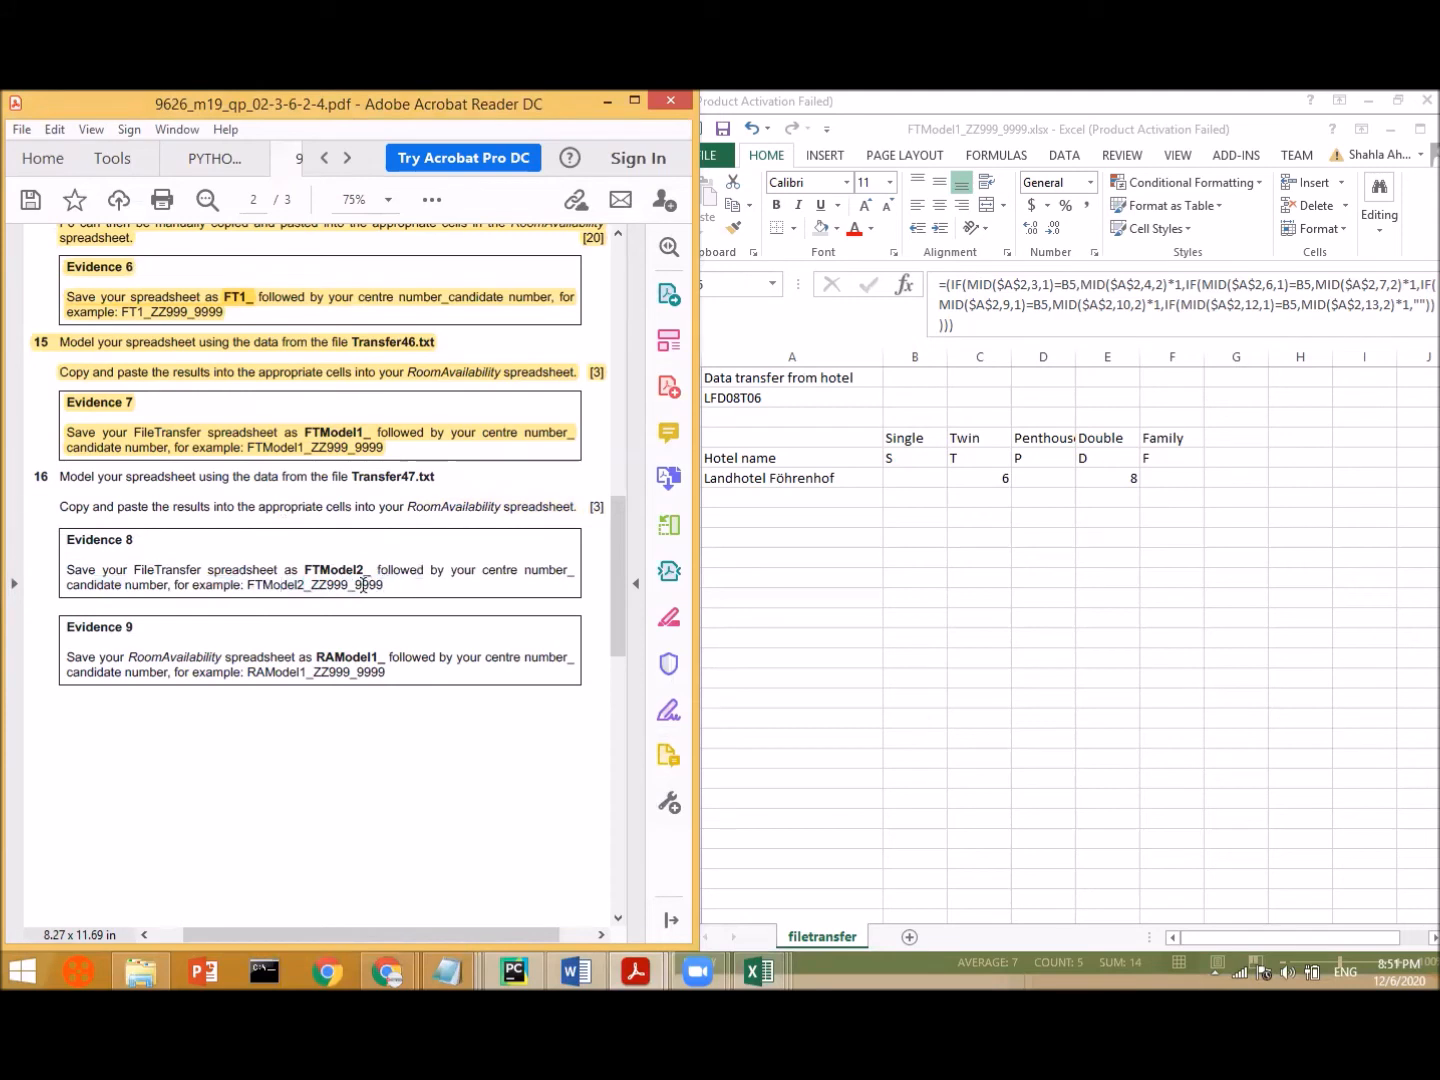
drag(267, 594, 246, 594)
key(ctrl+c)
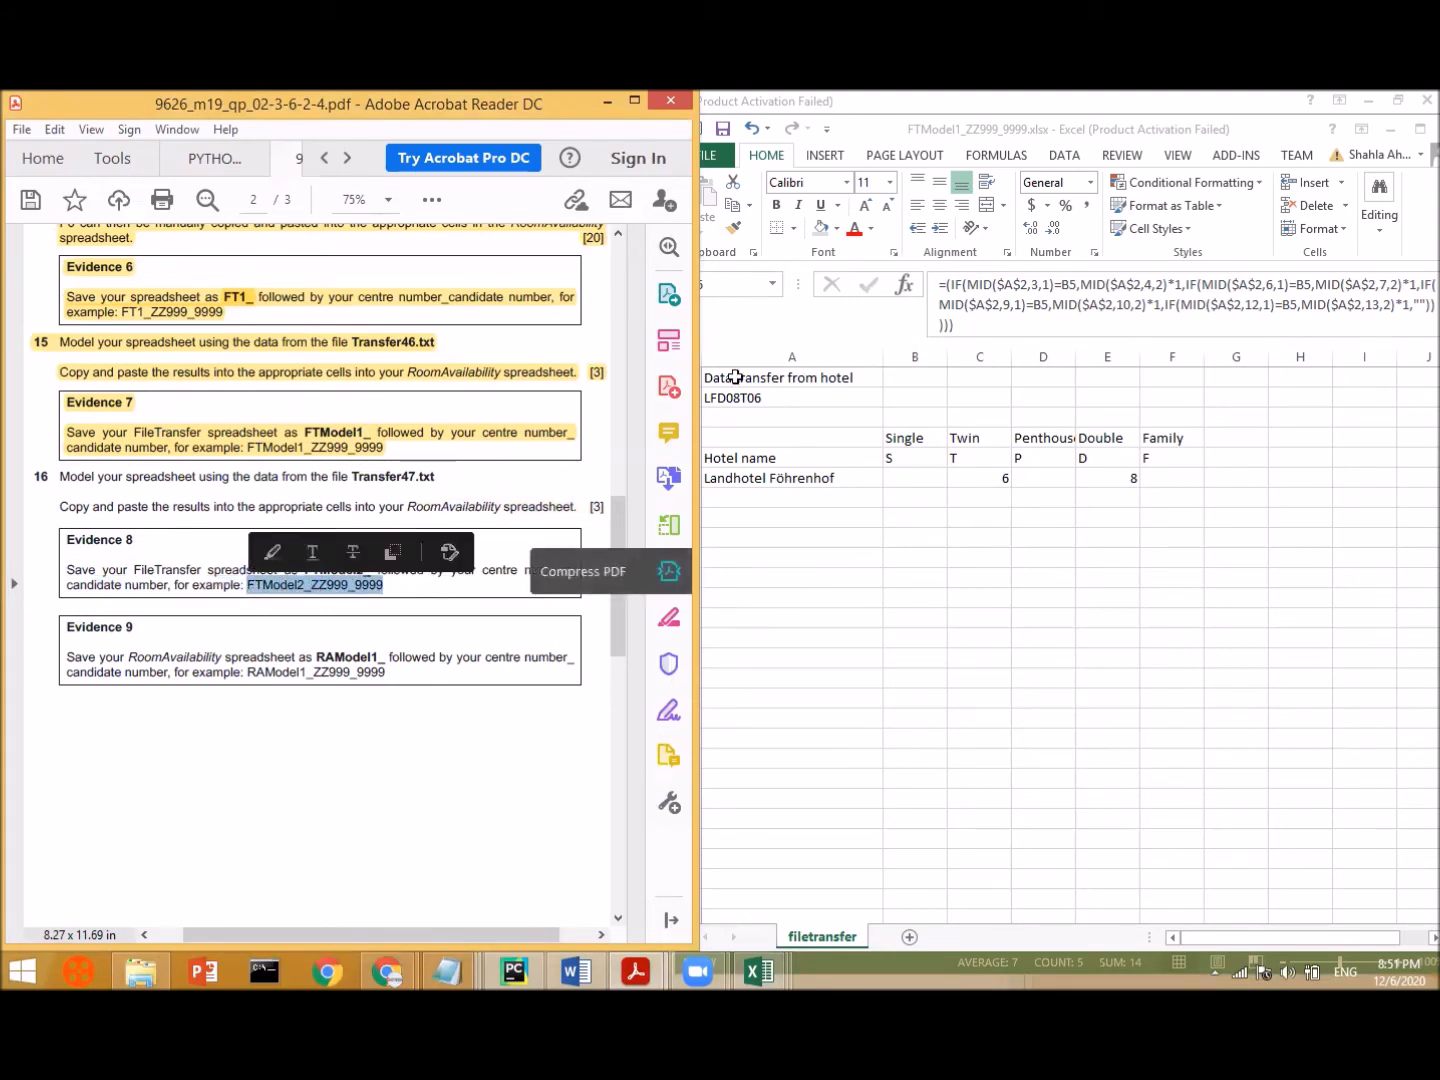
- Save the transfer workbook under the new name FTModel2_ZZ999_9999.xlsx in the Term exam sources folder
click(754, 319)
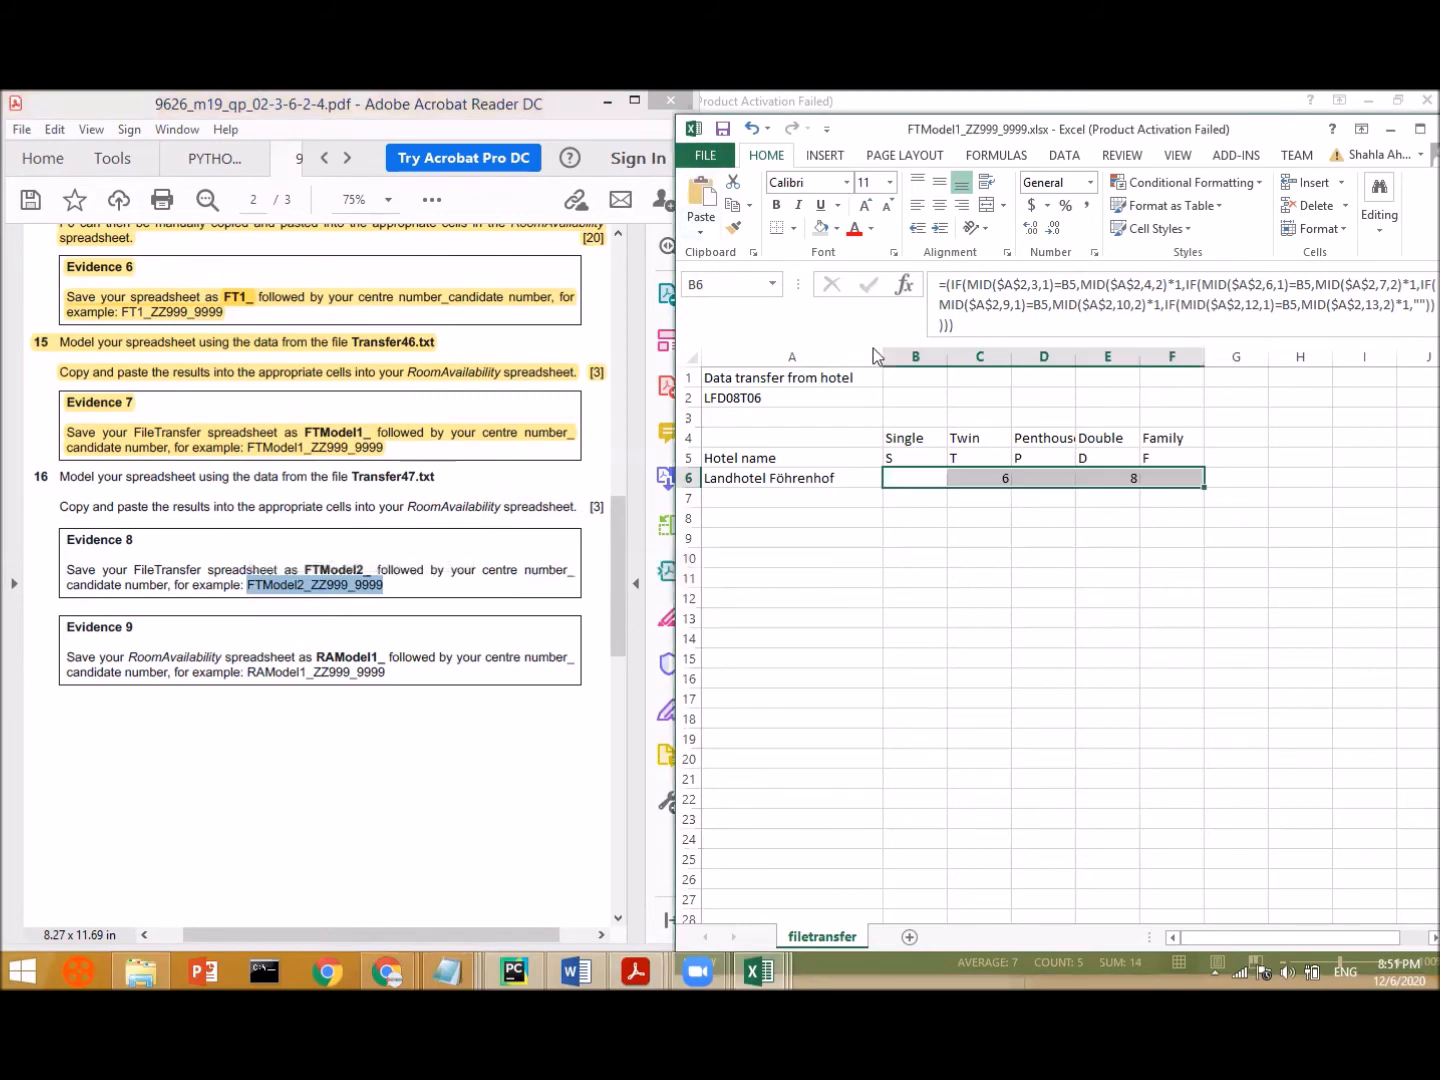
click(707, 158)
click(1220, 338)
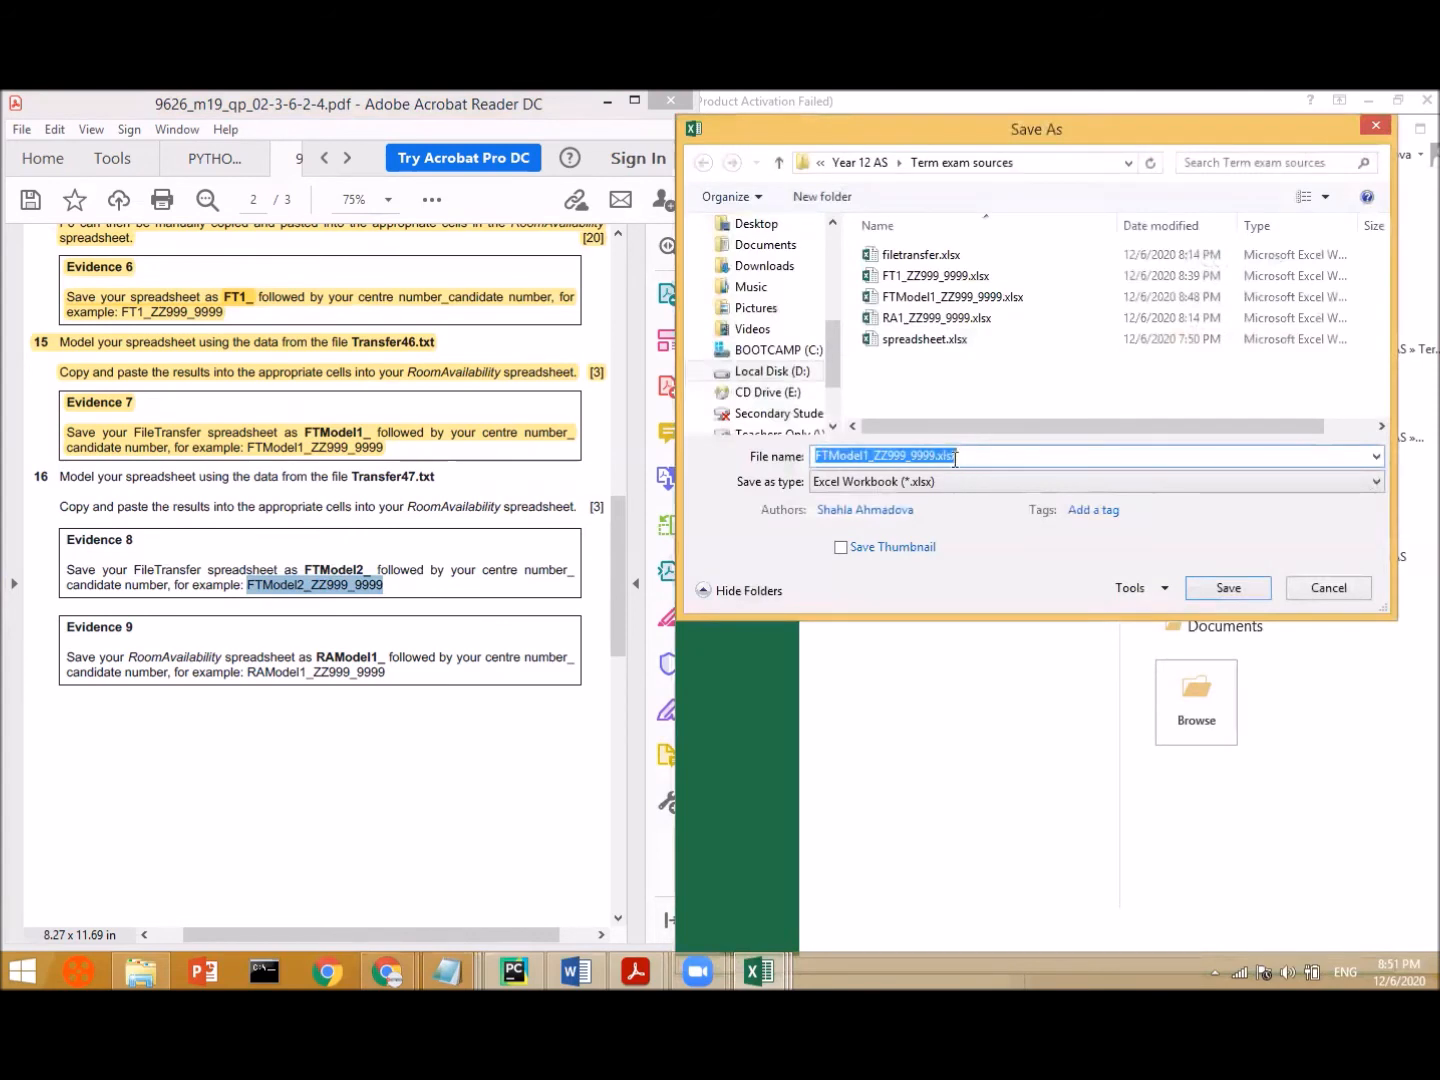
click(932, 456)
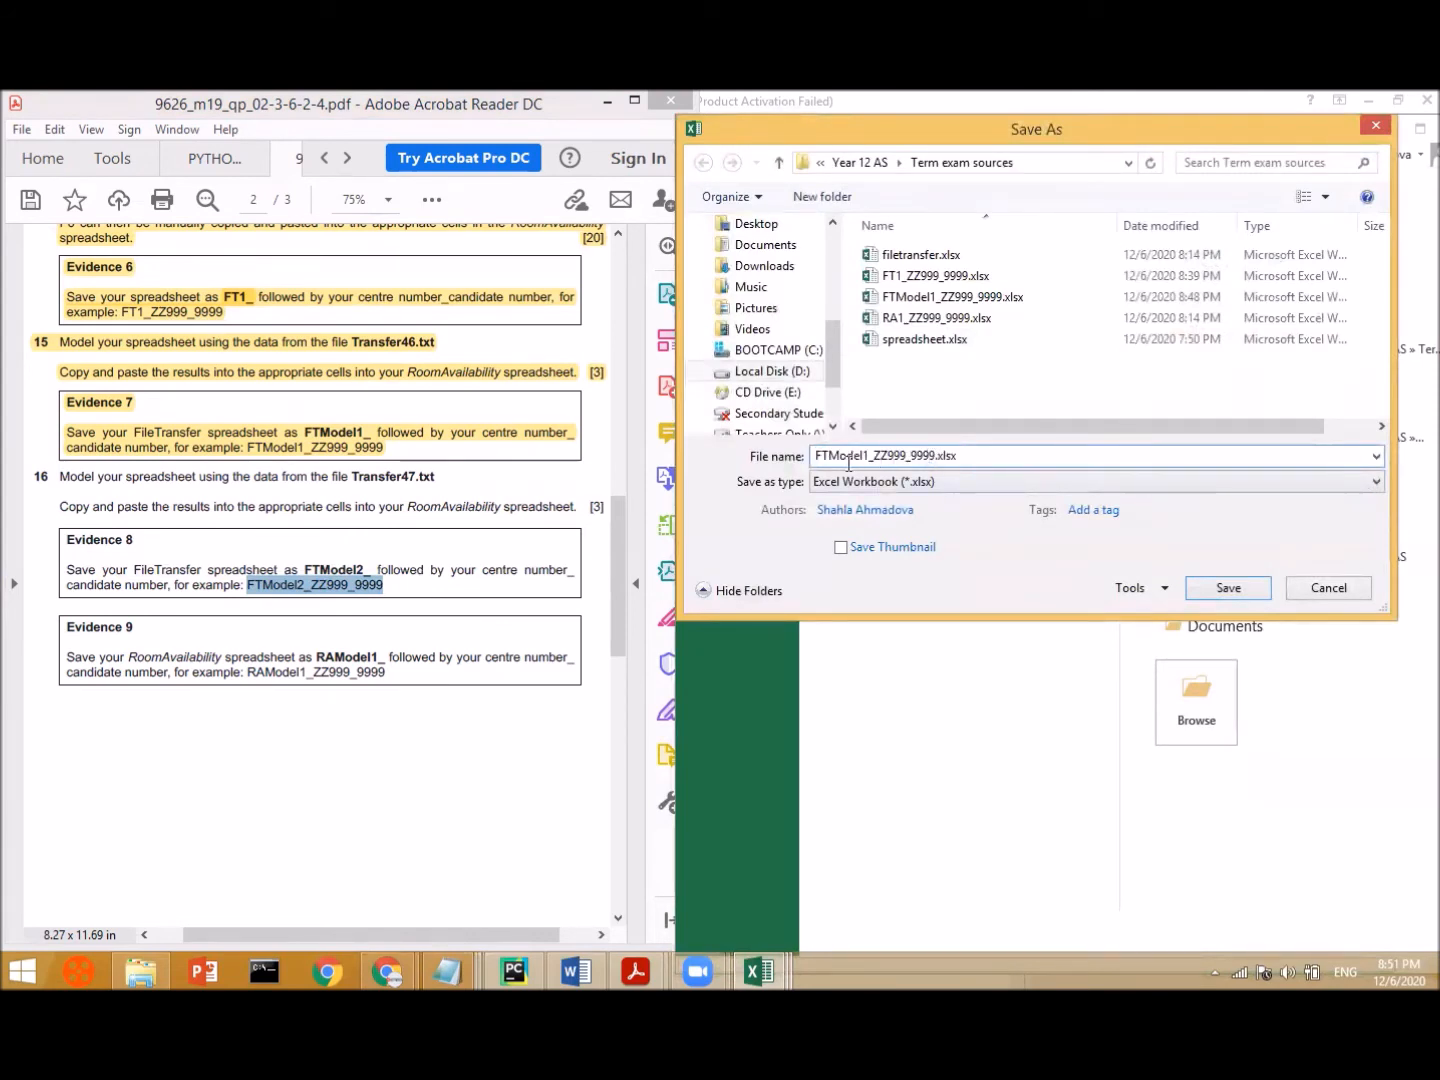
drag(936, 455, 796, 470)
key(ctrl+v)
click(1221, 589)
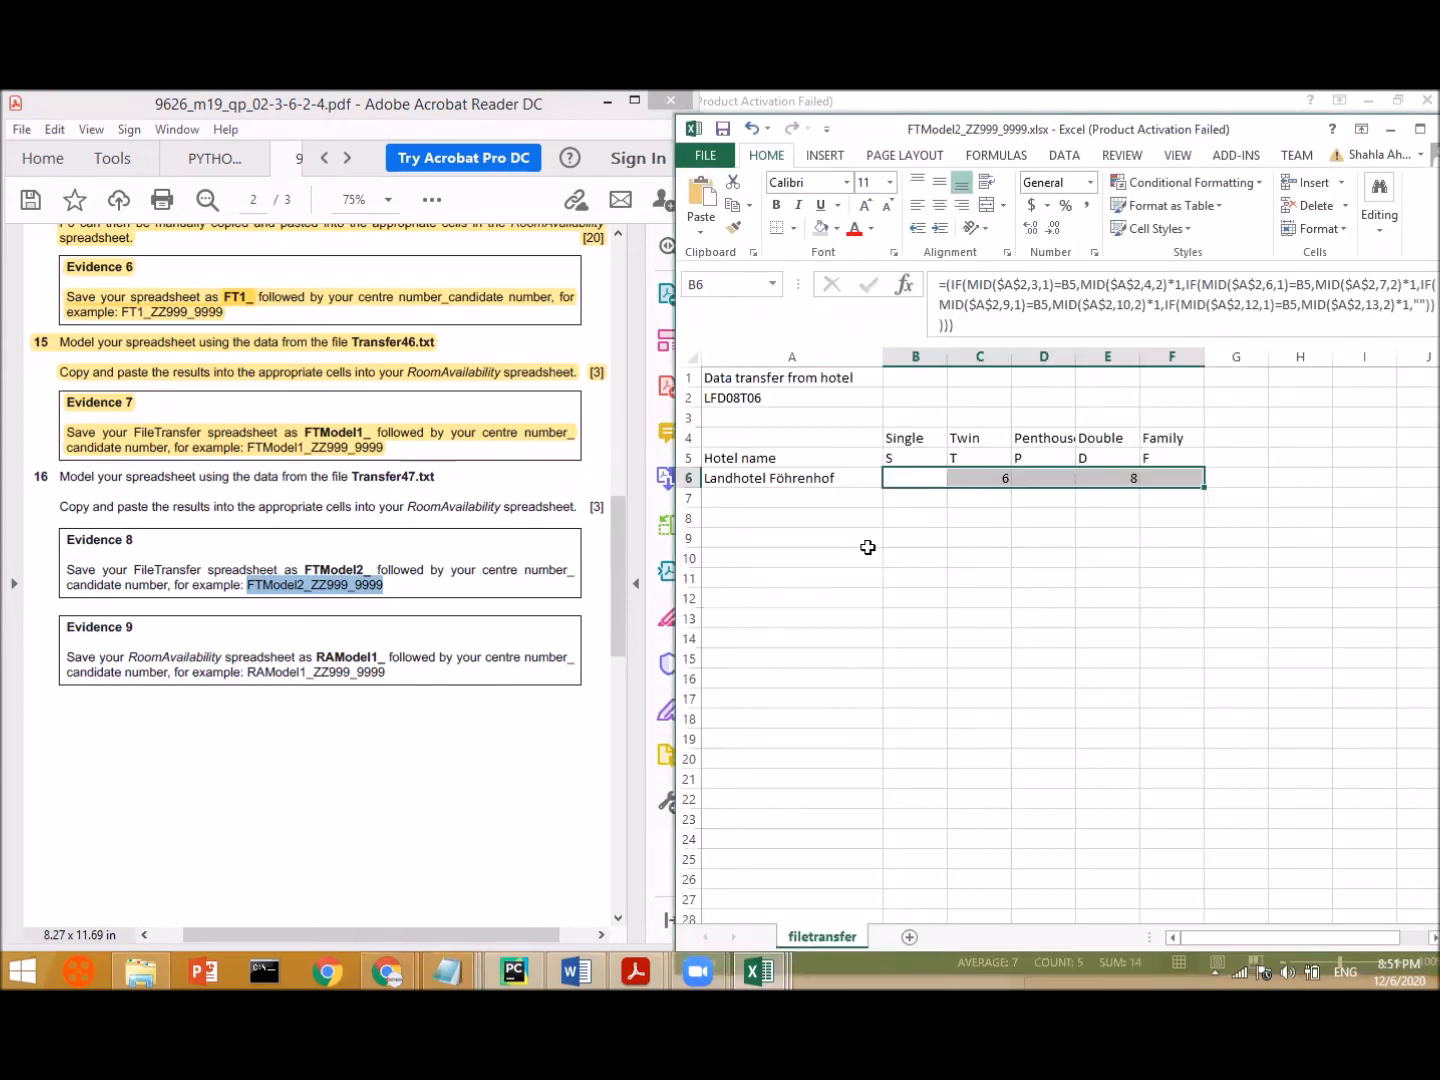
click(868, 555)
- Highlight question 16 and the Evidence 8 text in the exam paper as done
click(383, 588)
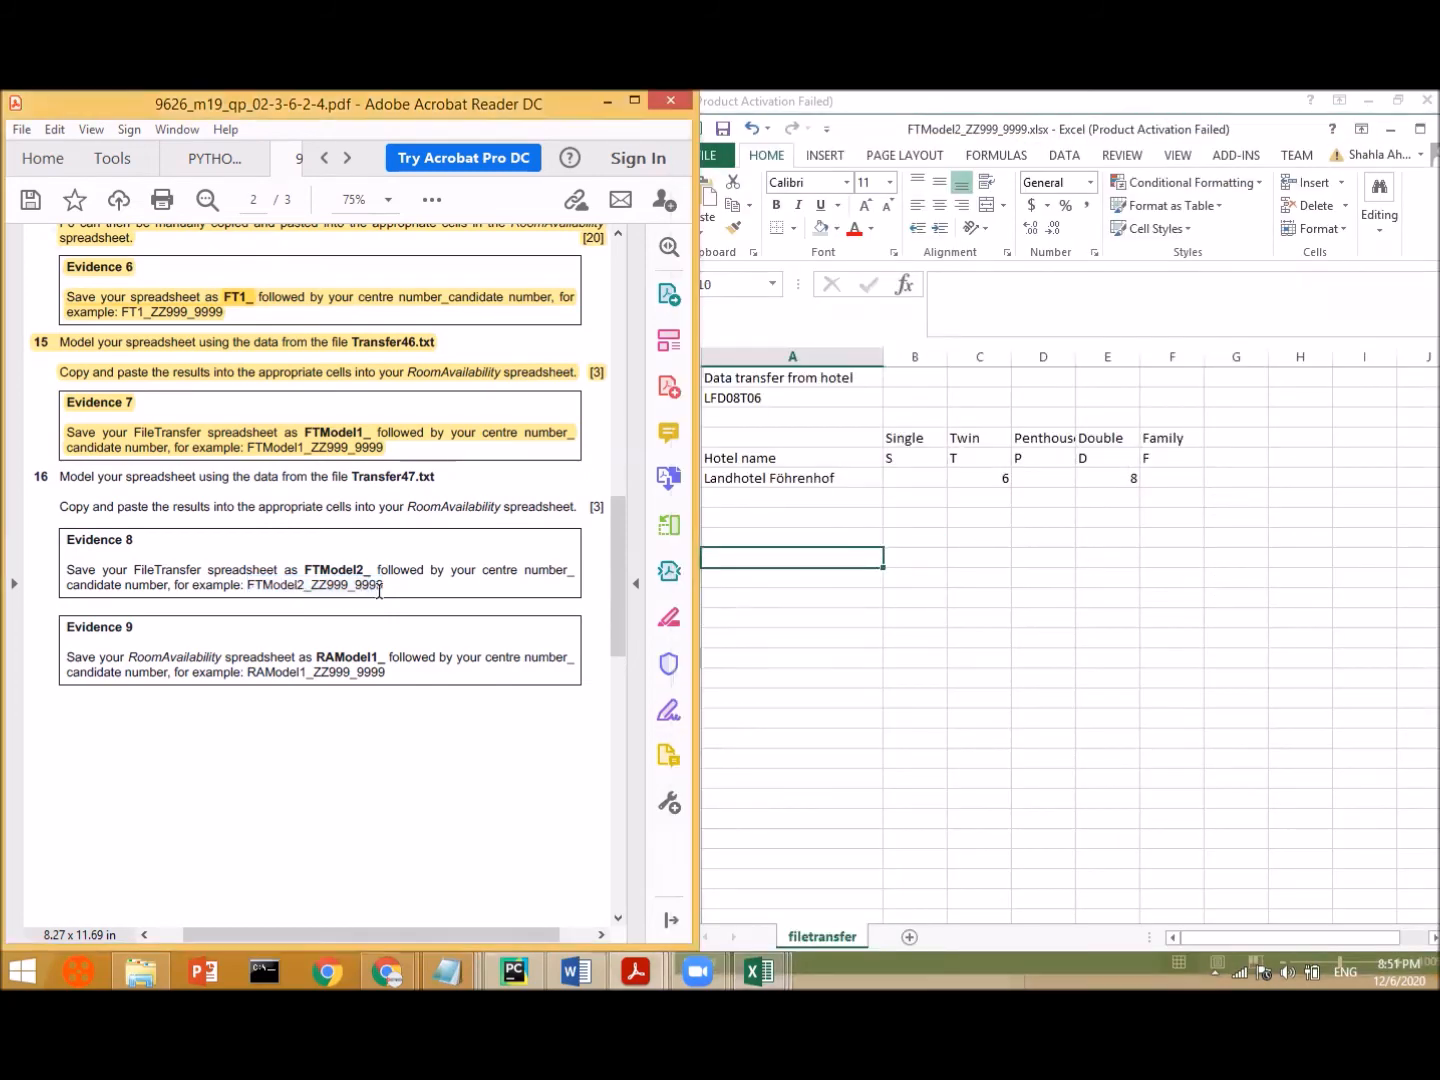
drag(384, 588, 62, 485)
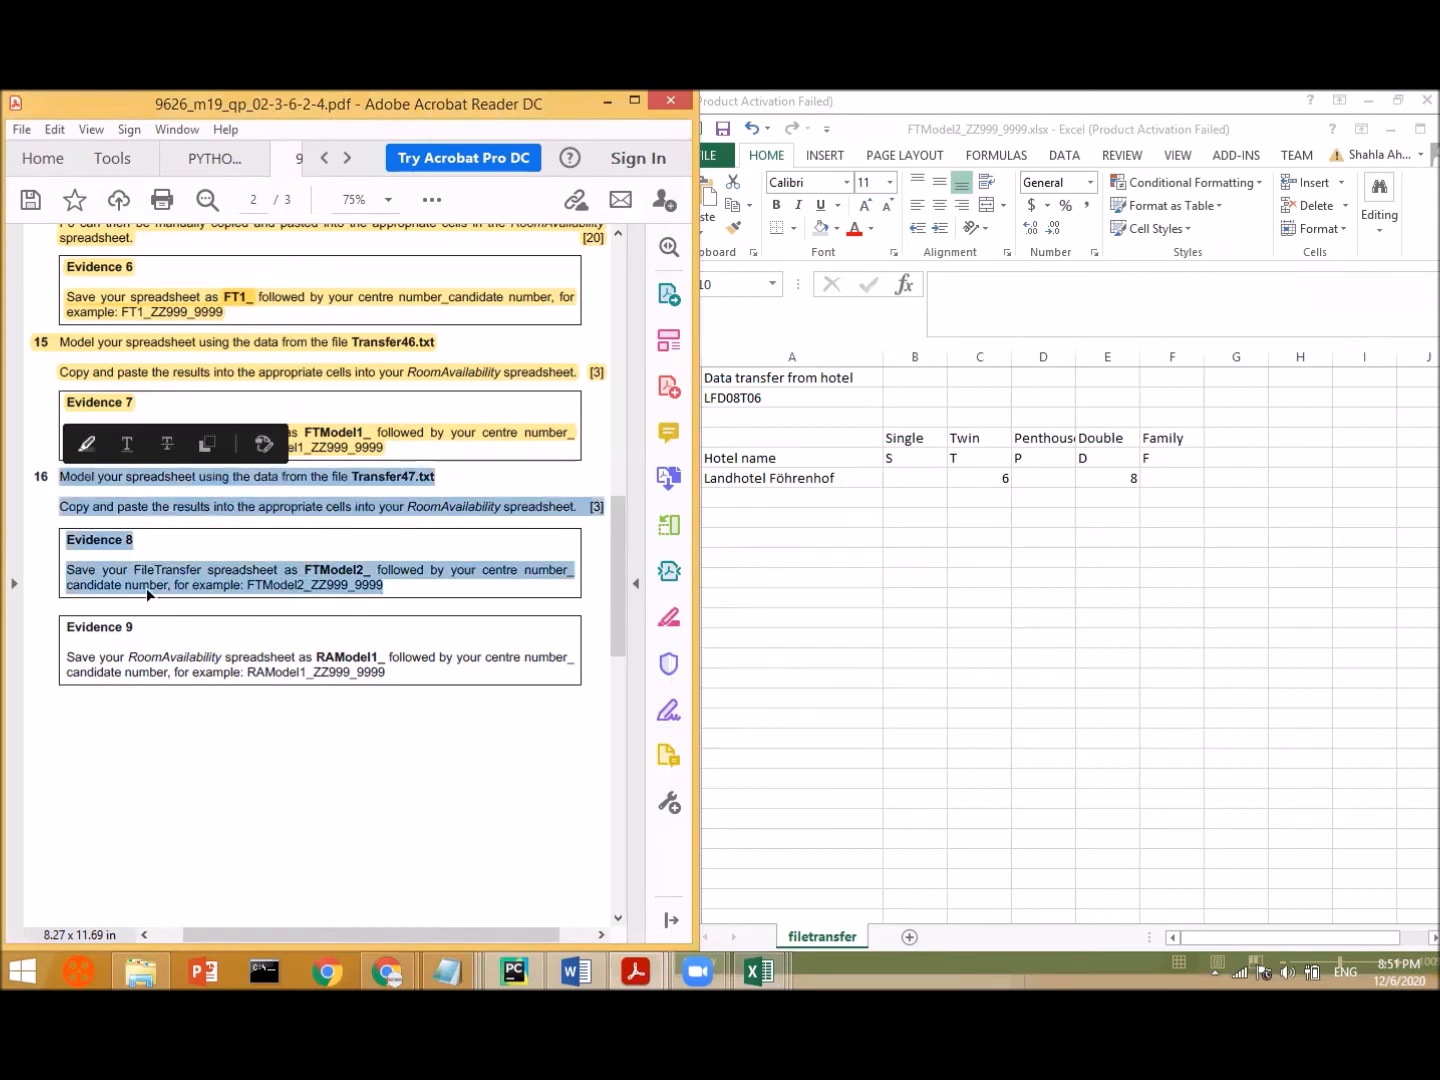
click(150, 445)
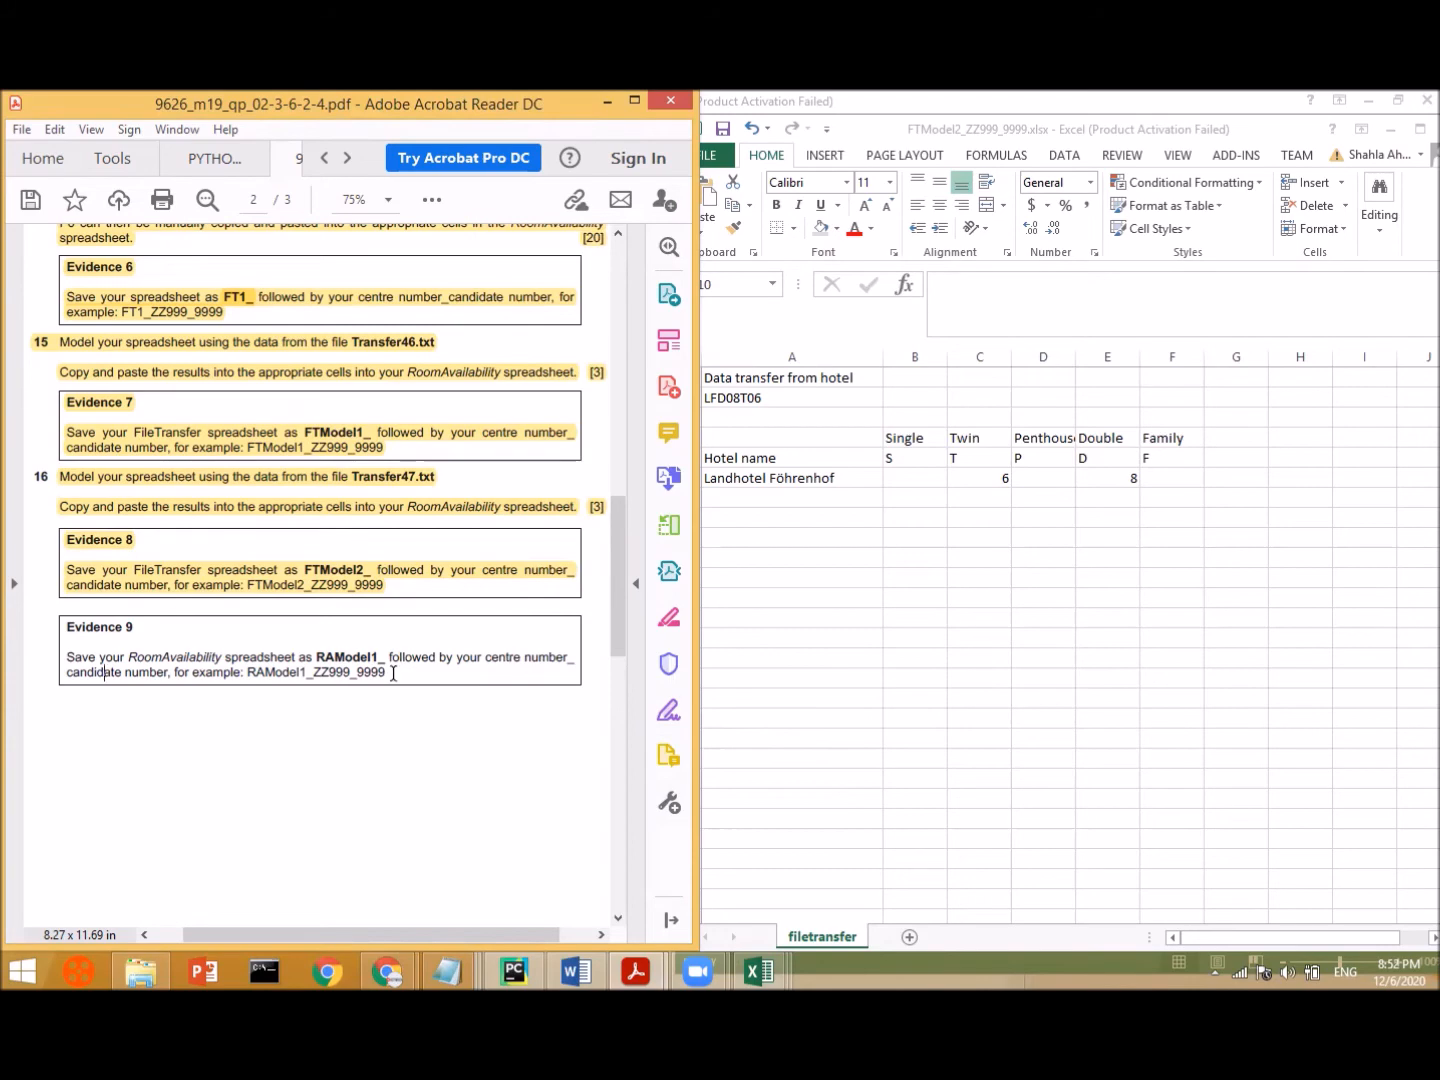
- Copy the file name RAModel1_ZZ999_9999 from the Evidence 9 box and save the room availability workbook under that name
double_click(248, 671)
key(ctrl+c)
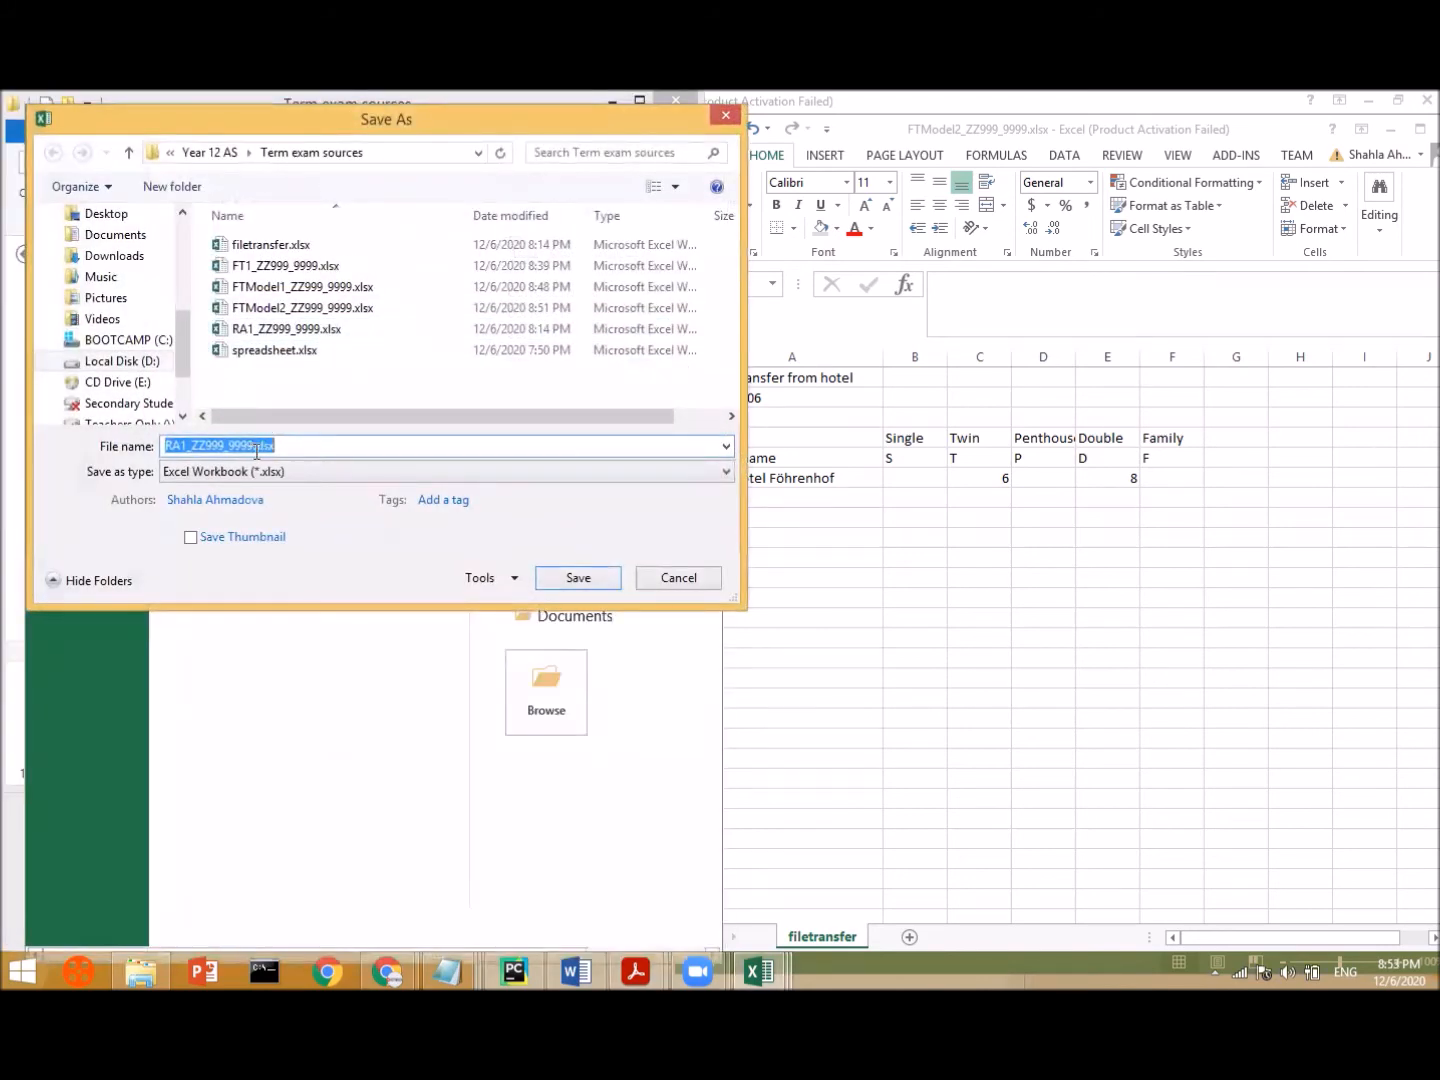
click(256, 445)
key(BackSpace)
key(BackSpace)
key(BackSpace)
key(BackSpace)
key(BackSpace)
key(BackSpace)
key(BackSpace)
key(BackSpace)
key(BackSpace)
key(BackSpace)
key(BackSpace)
key(BackSpace)
key(BackSpace)
key(BackSpace)
key(ctrl+v)
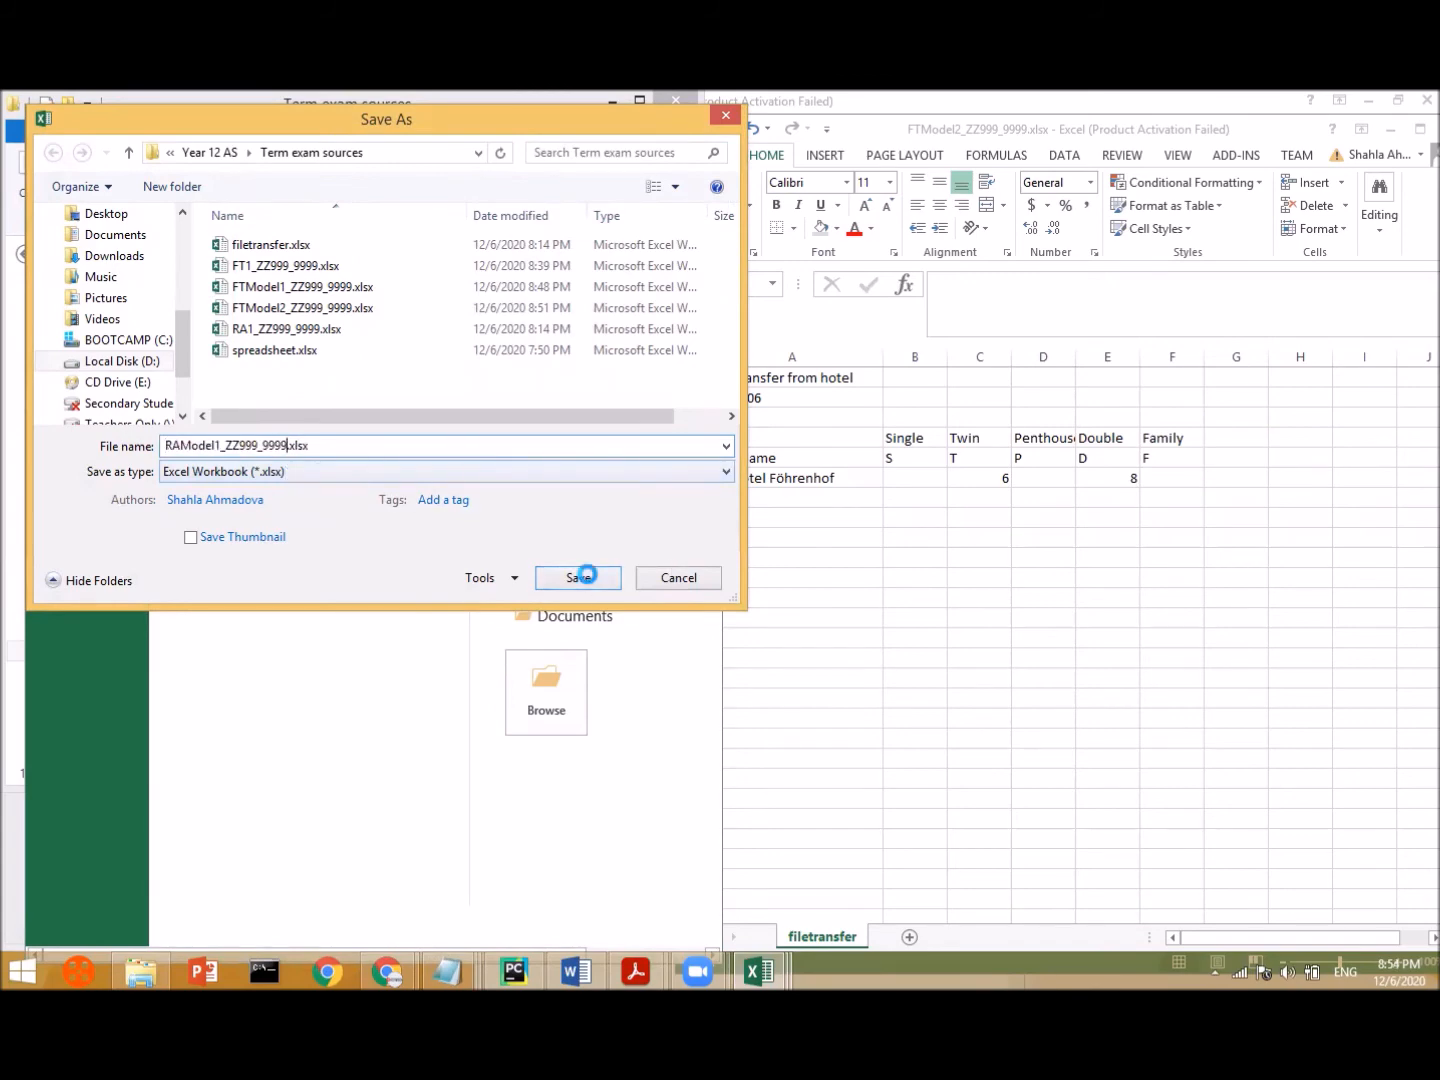
click(580, 577)
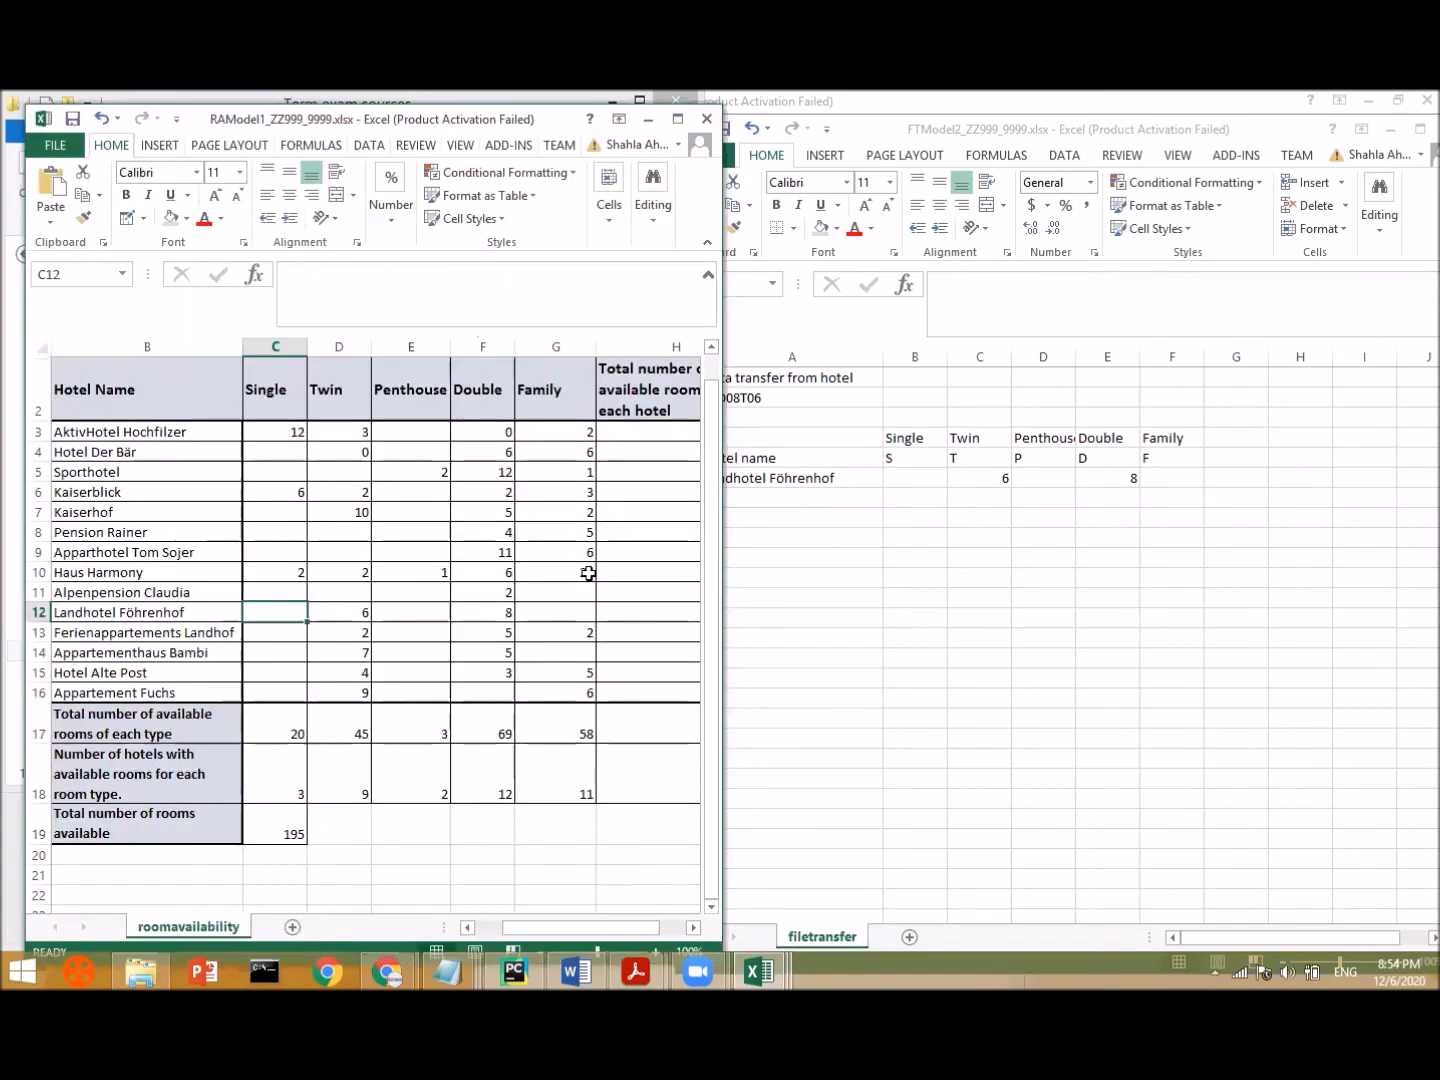
- Put away the RAModel1 workbook and the folder window, and highlight the Evidence 9 text in the exam paper
click(648, 118)
click(603, 101)
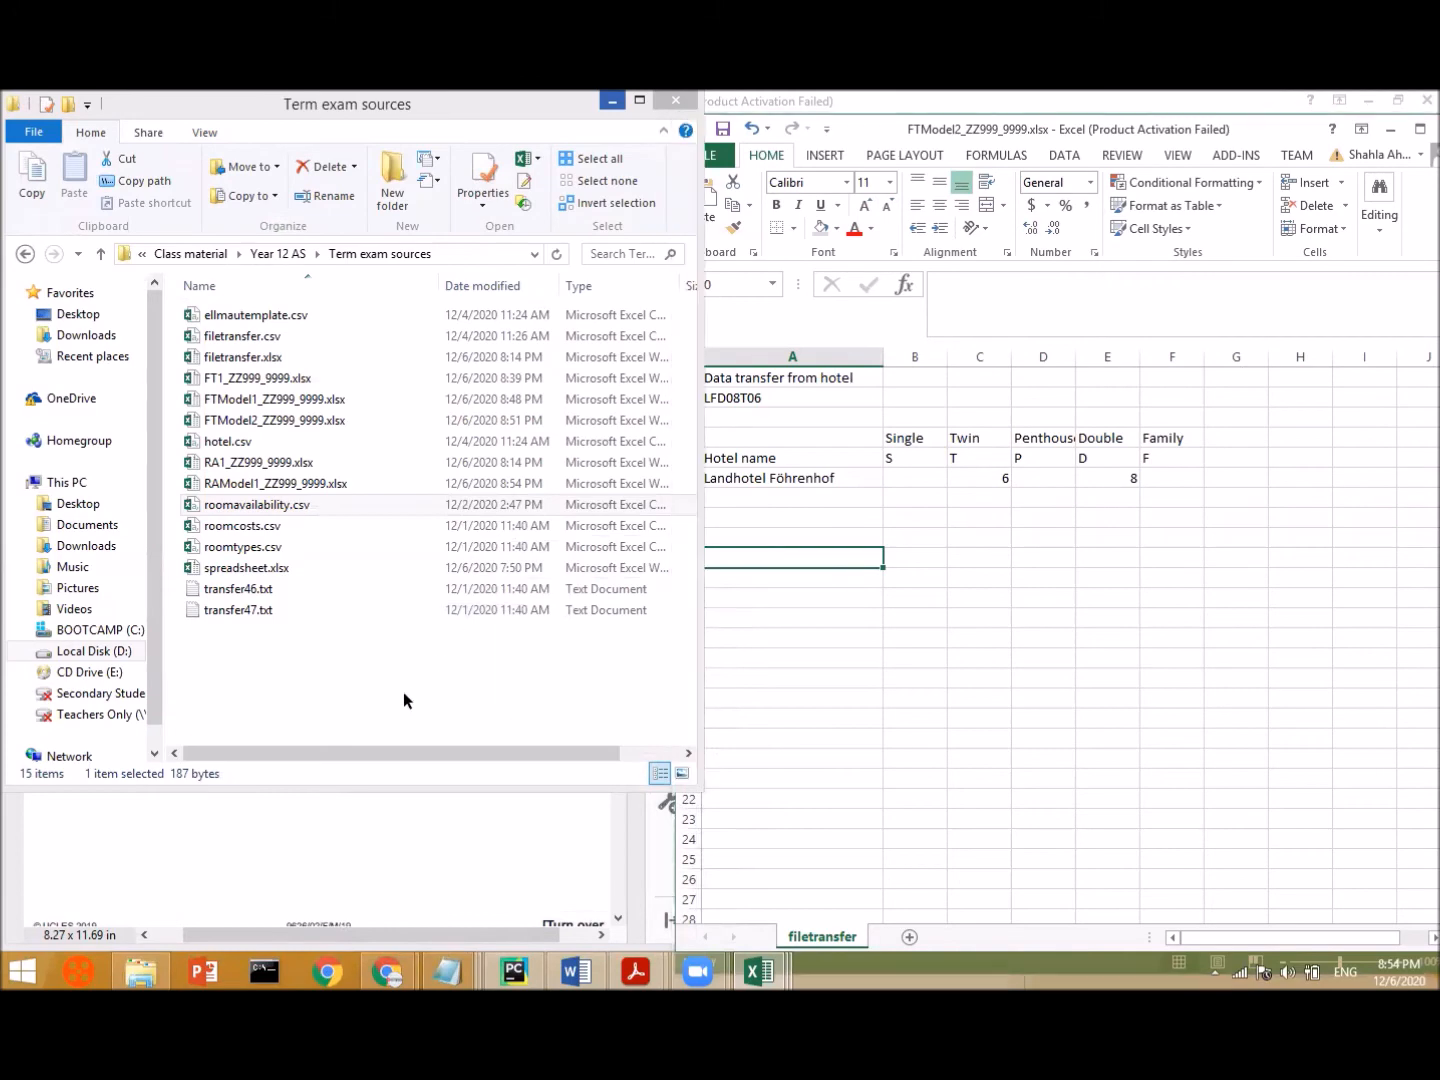
scroll(382, 702, down, 3)
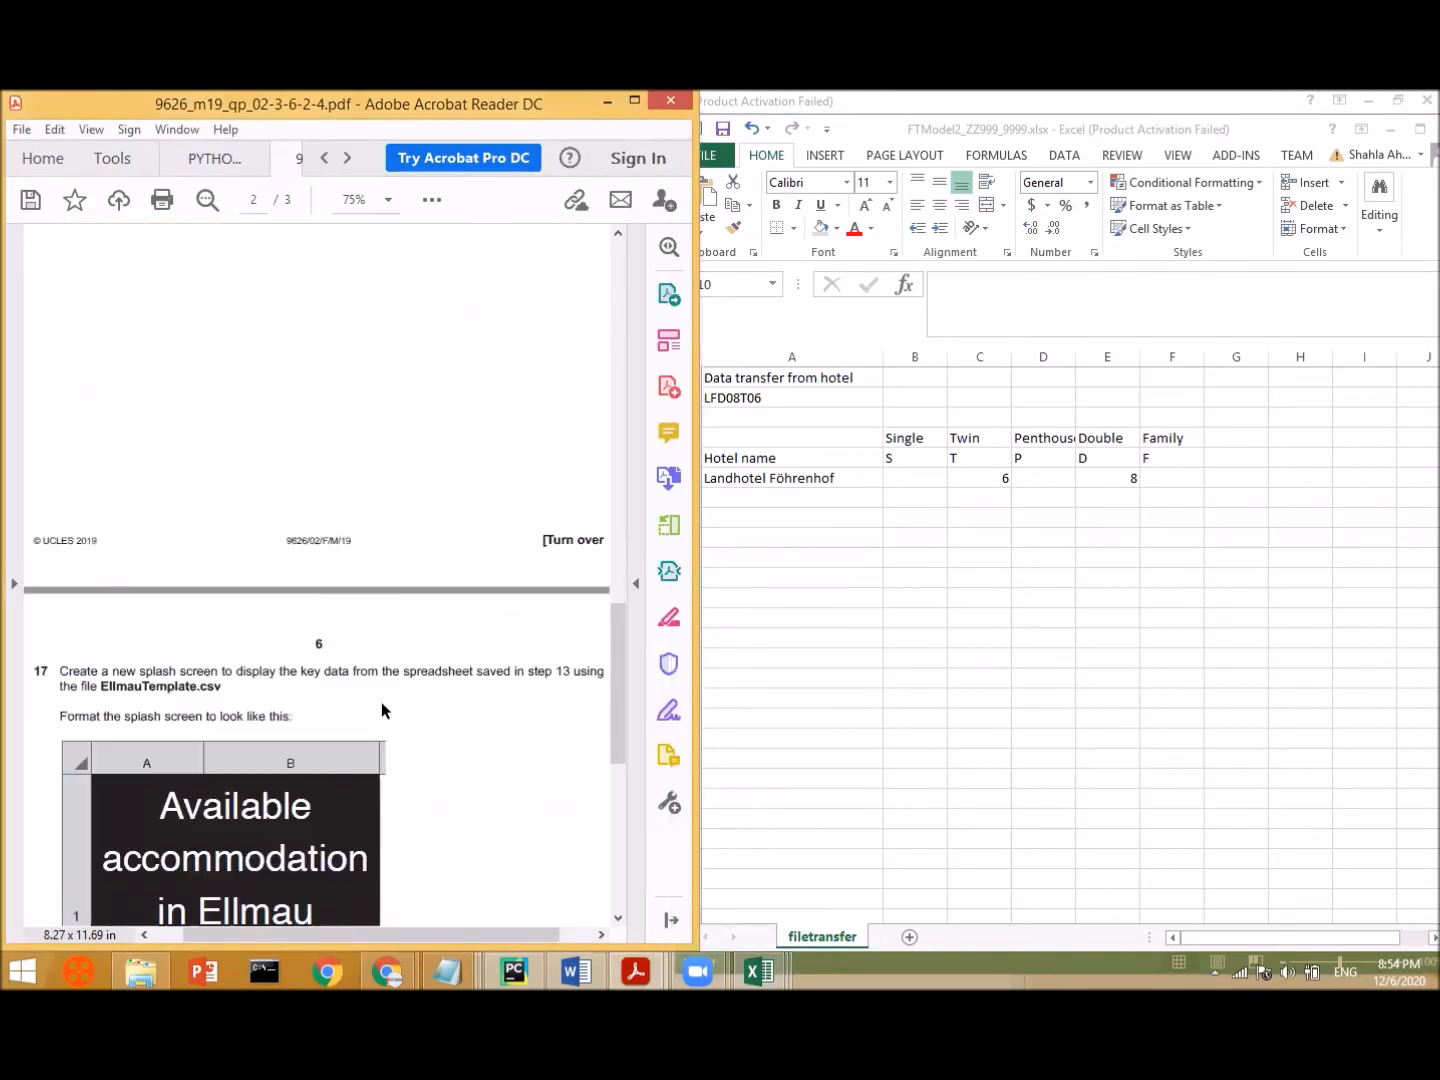
scroll(514, 508, up, 9)
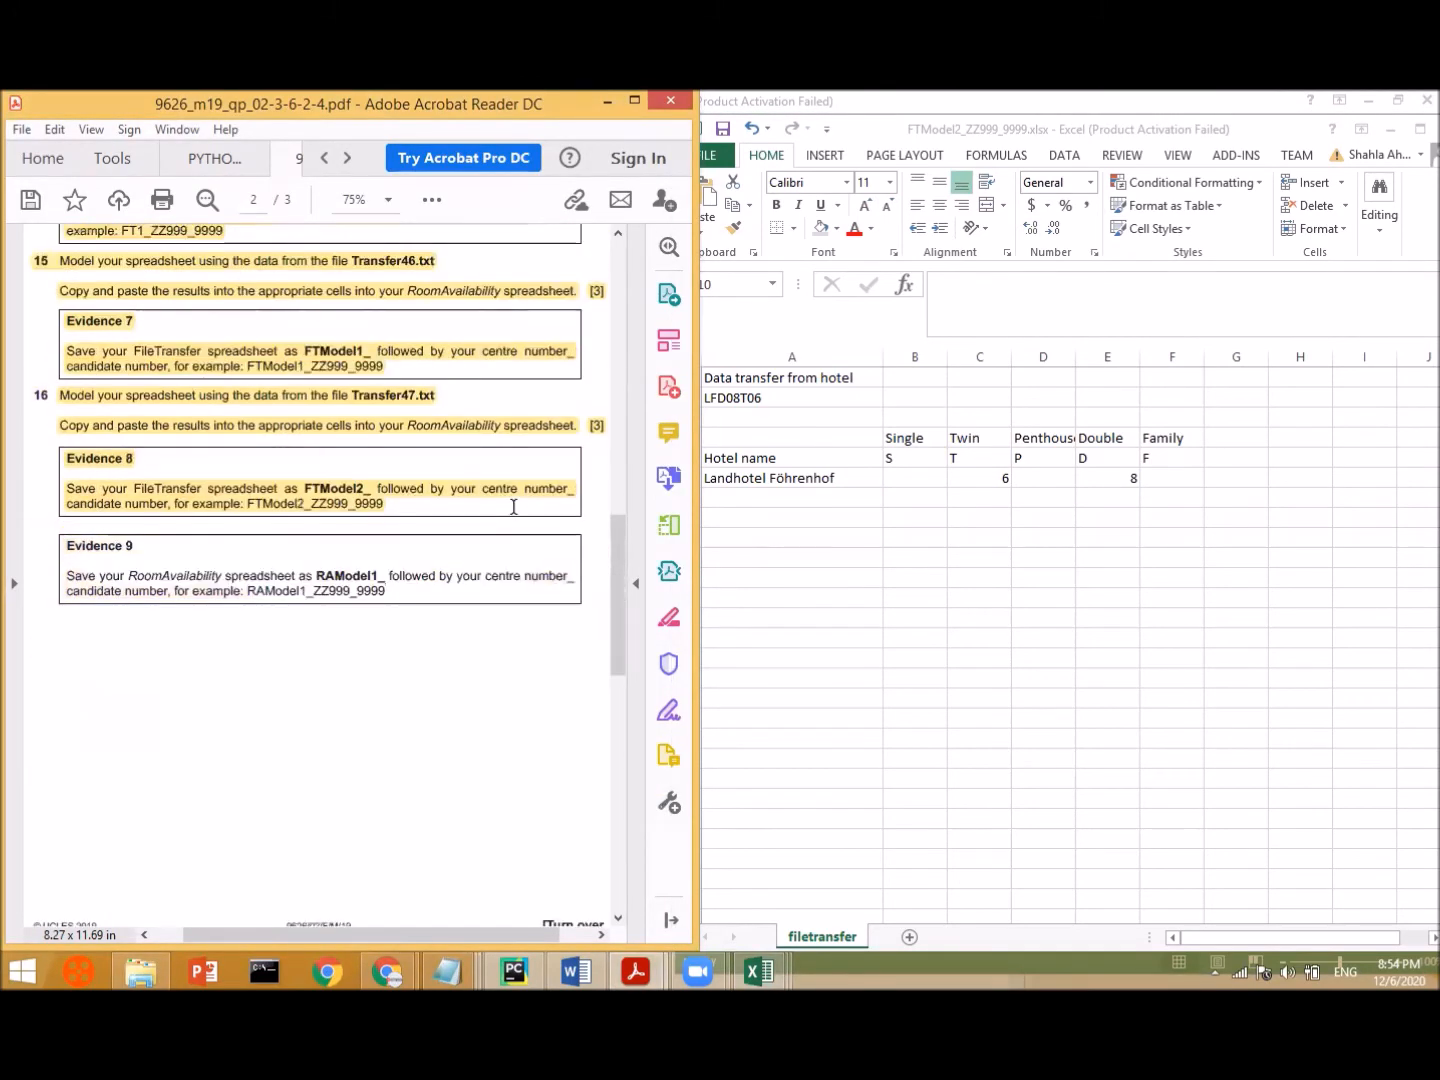
mouse_move(66, 574)
mouse_down()
mouse_move(436, 577)
mouse_move(327, 595)
mouse_move(70, 590)
mouse_up()
click(211, 544)
click(113, 557)
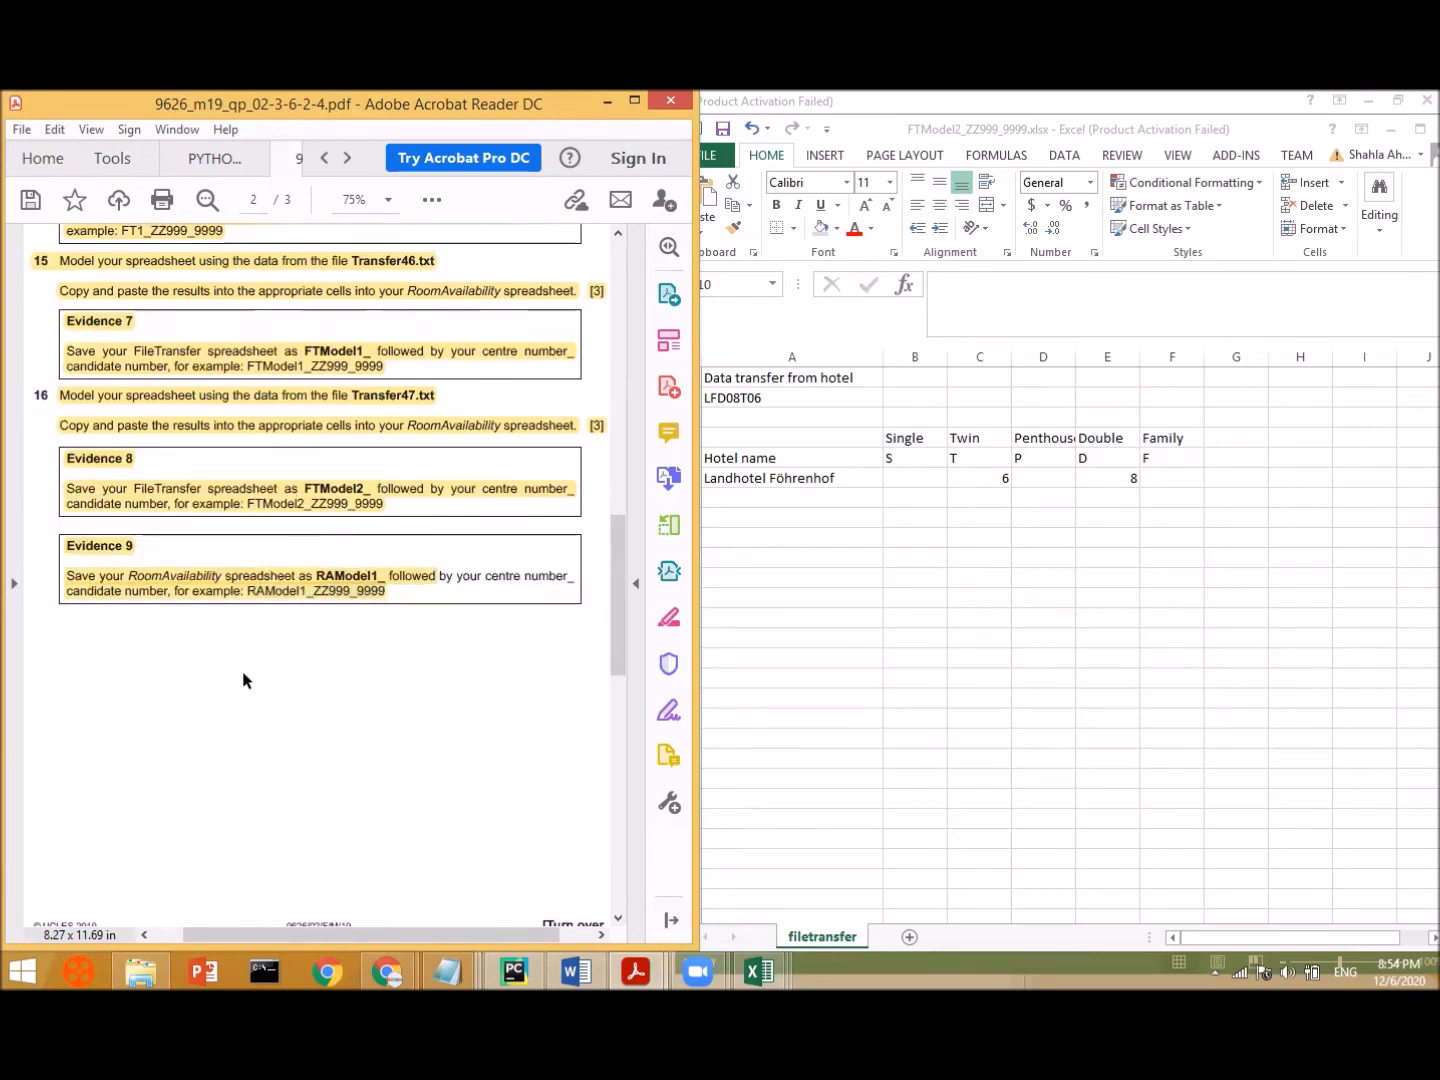
- Read question 17 about the splash screen in the exam paper, widening its window to show the full page width
scroll(243, 678, right, 1)
scroll(243, 679, left, 2)
drag(625, 545, 623, 716)
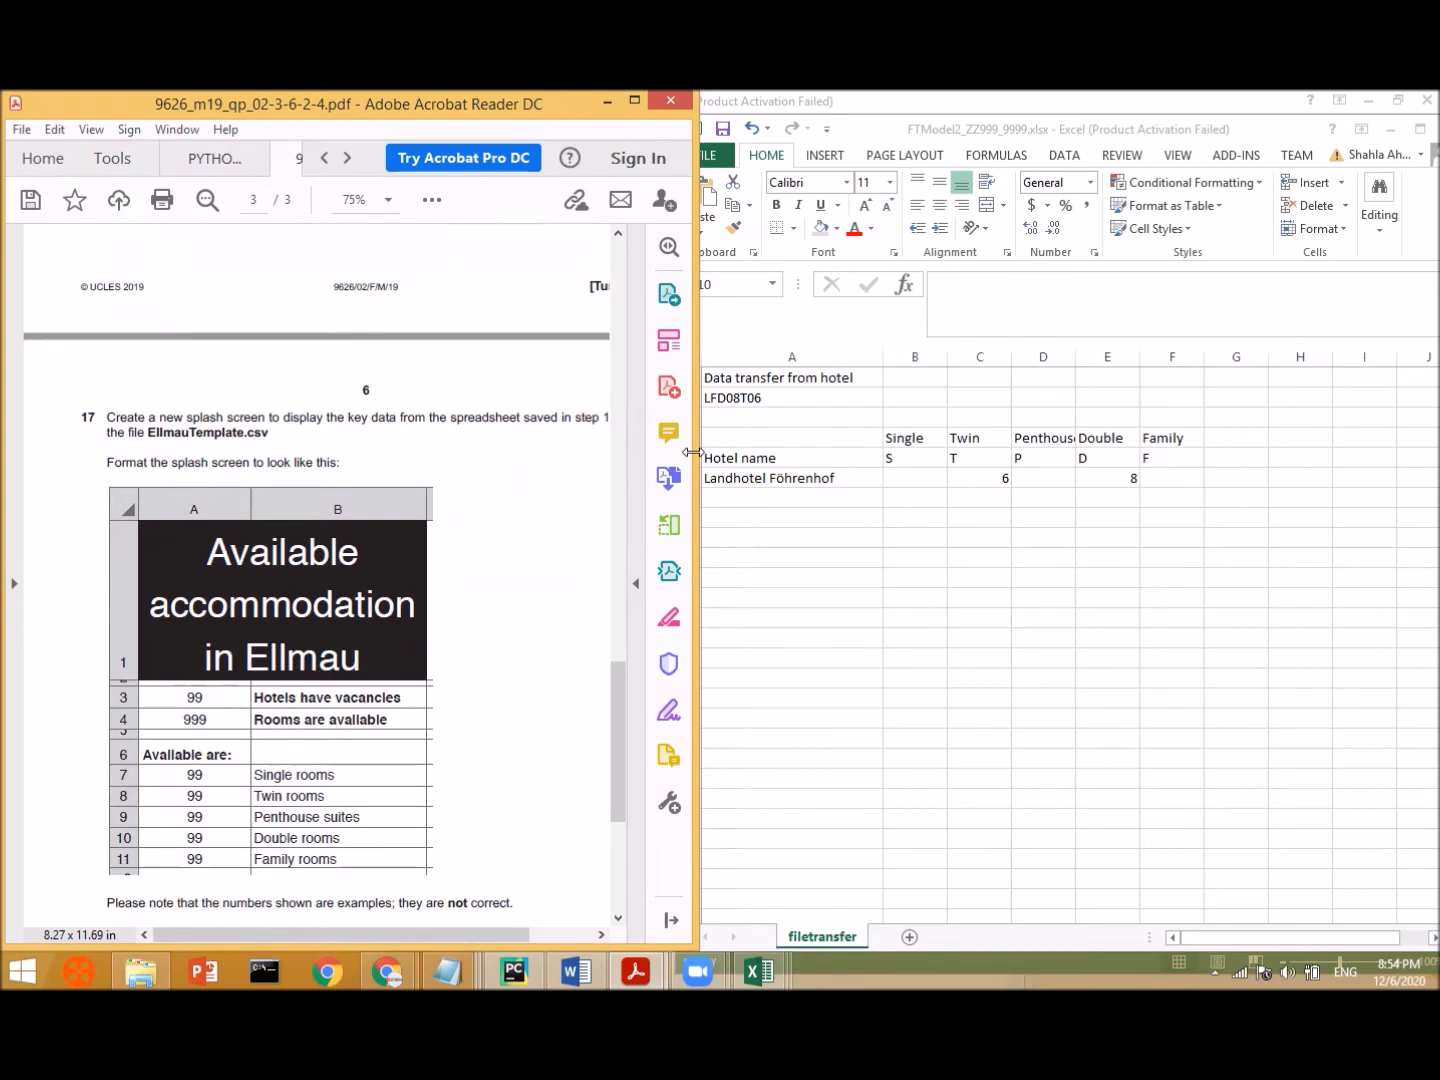
drag(692, 452, 823, 458)
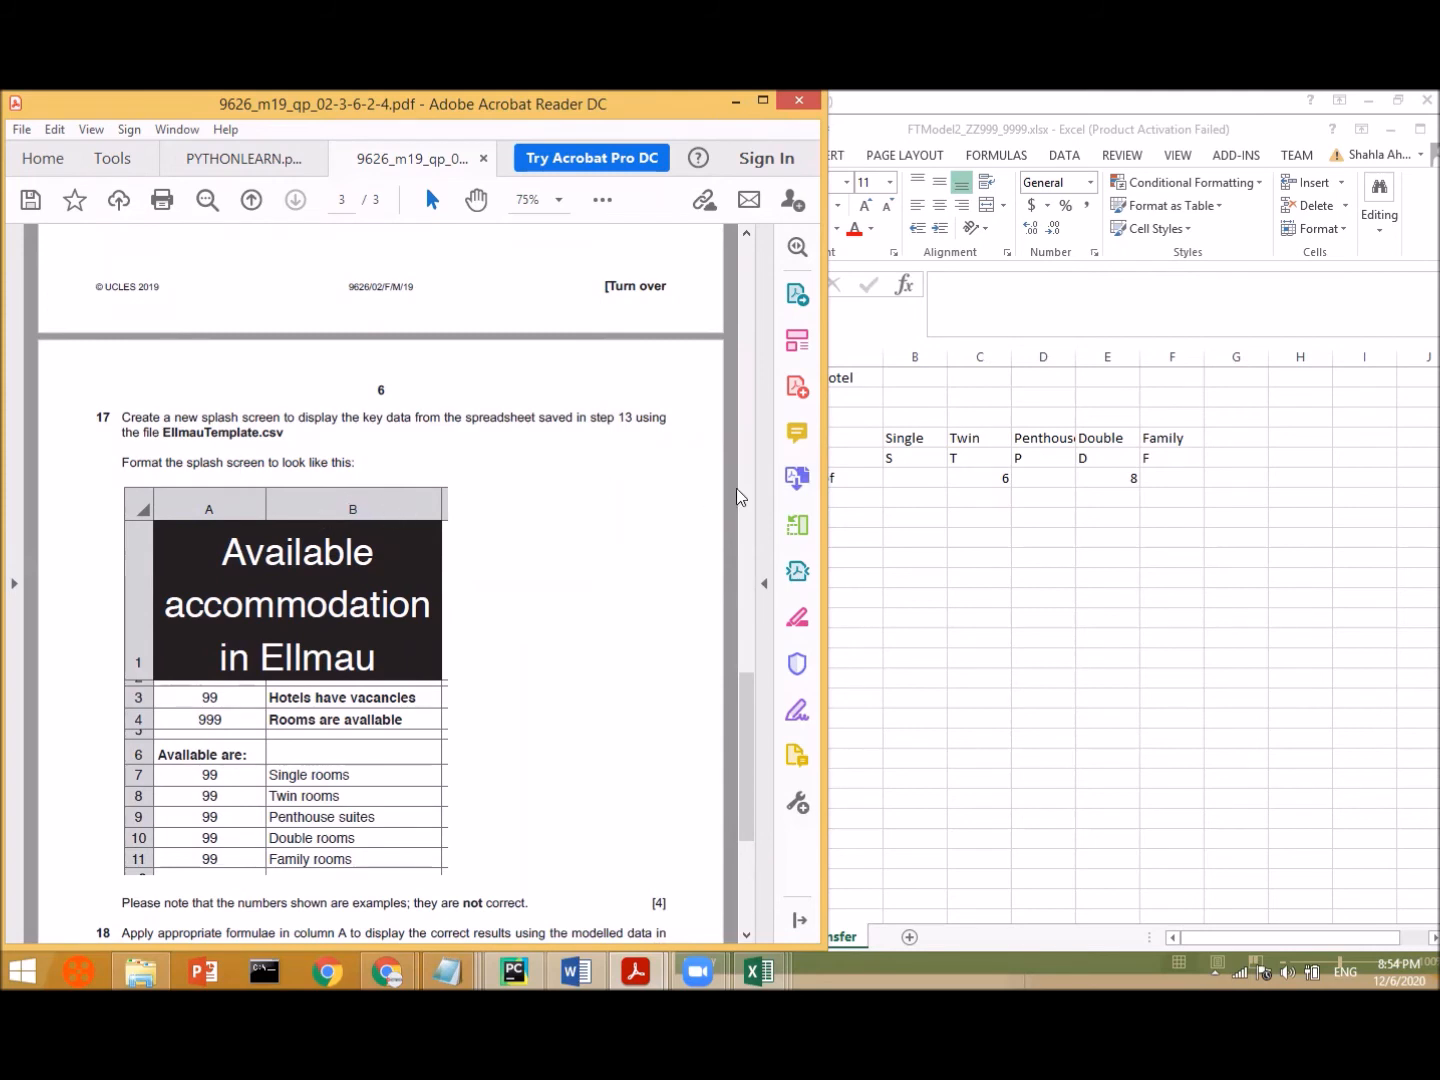
- Close transfer47.txt and transfer46.txt, and leave only ellmautemplate.csv and question 17 of the exam paper side by side
click(1106, 446)
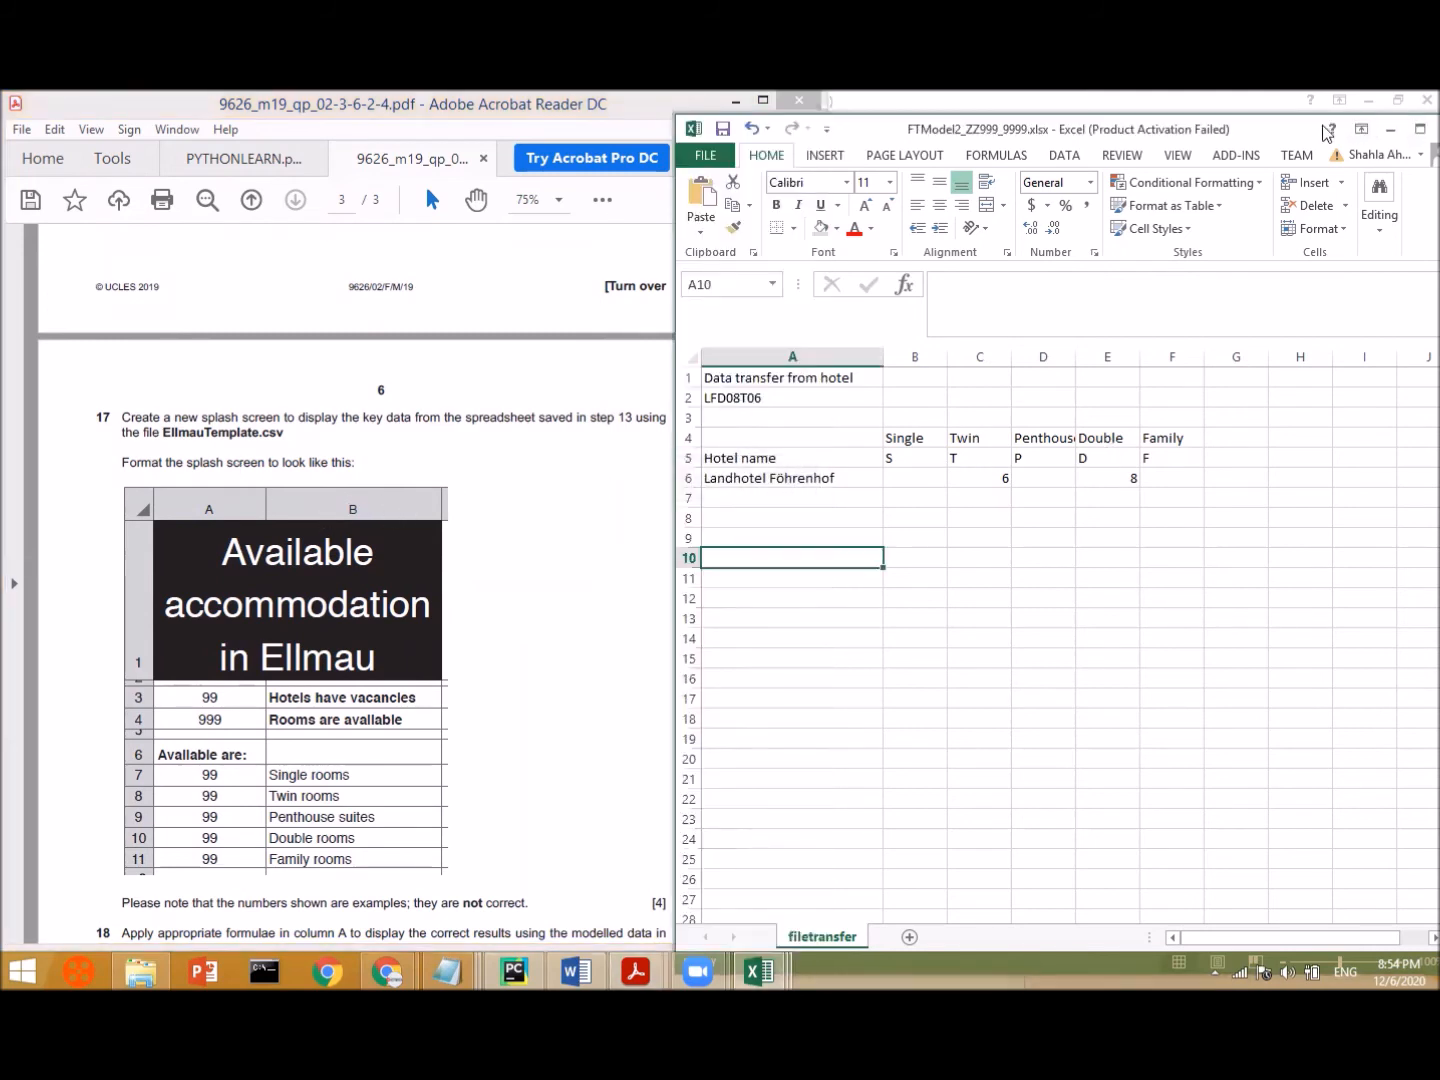
double_click(1297, 135)
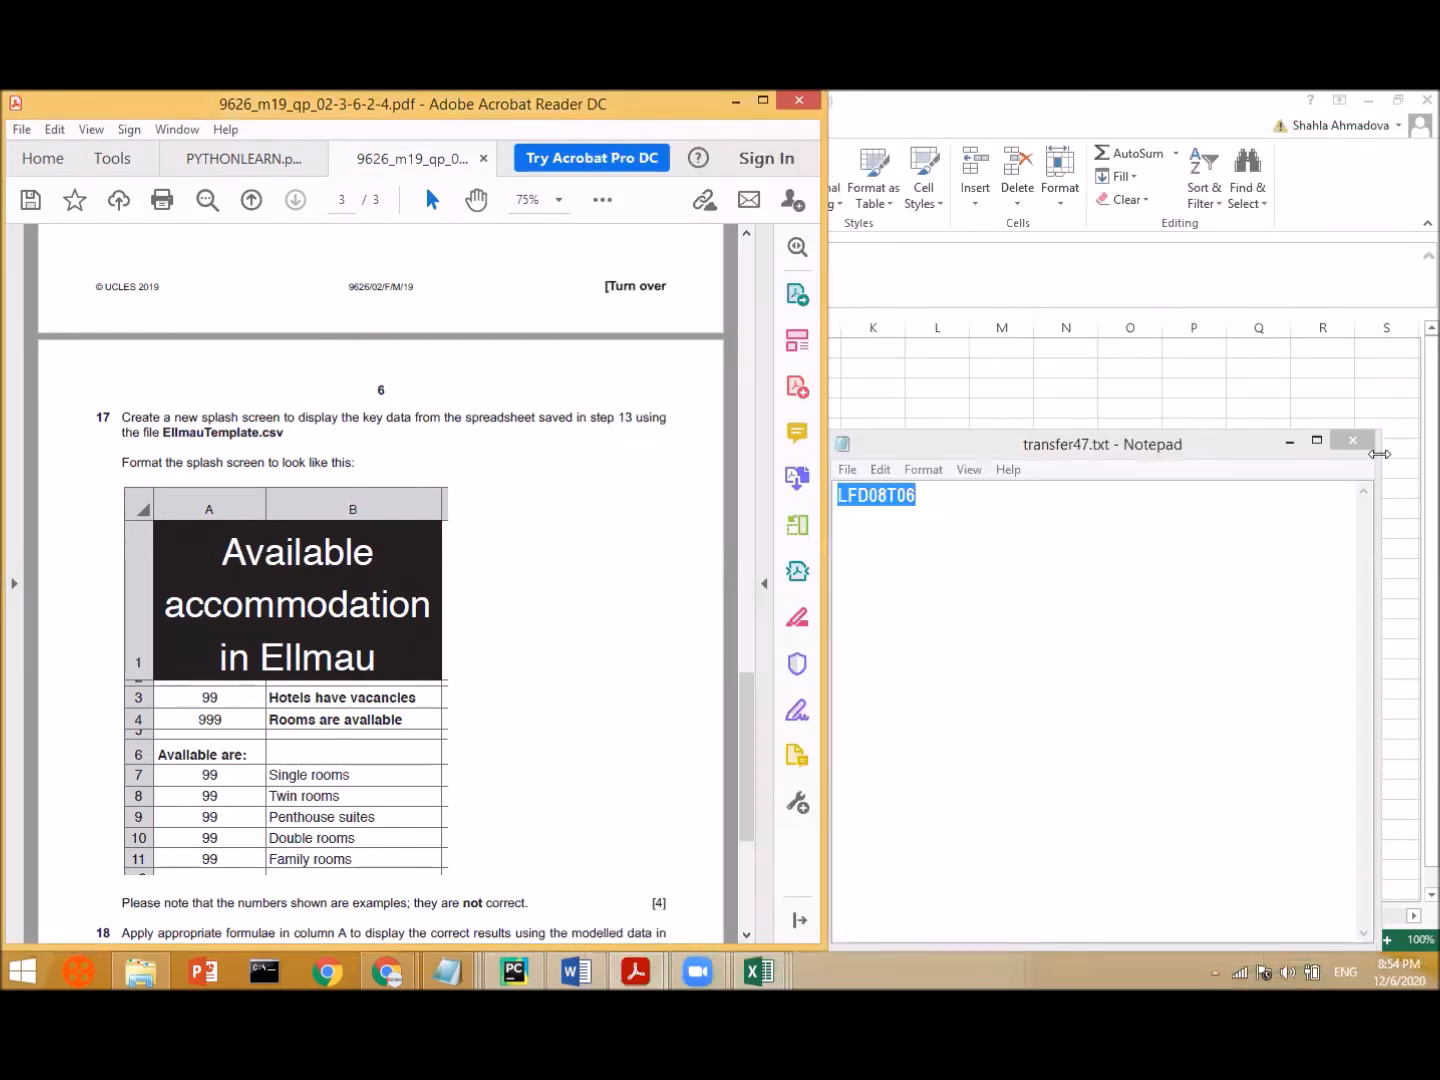
click(1353, 441)
click(1351, 446)
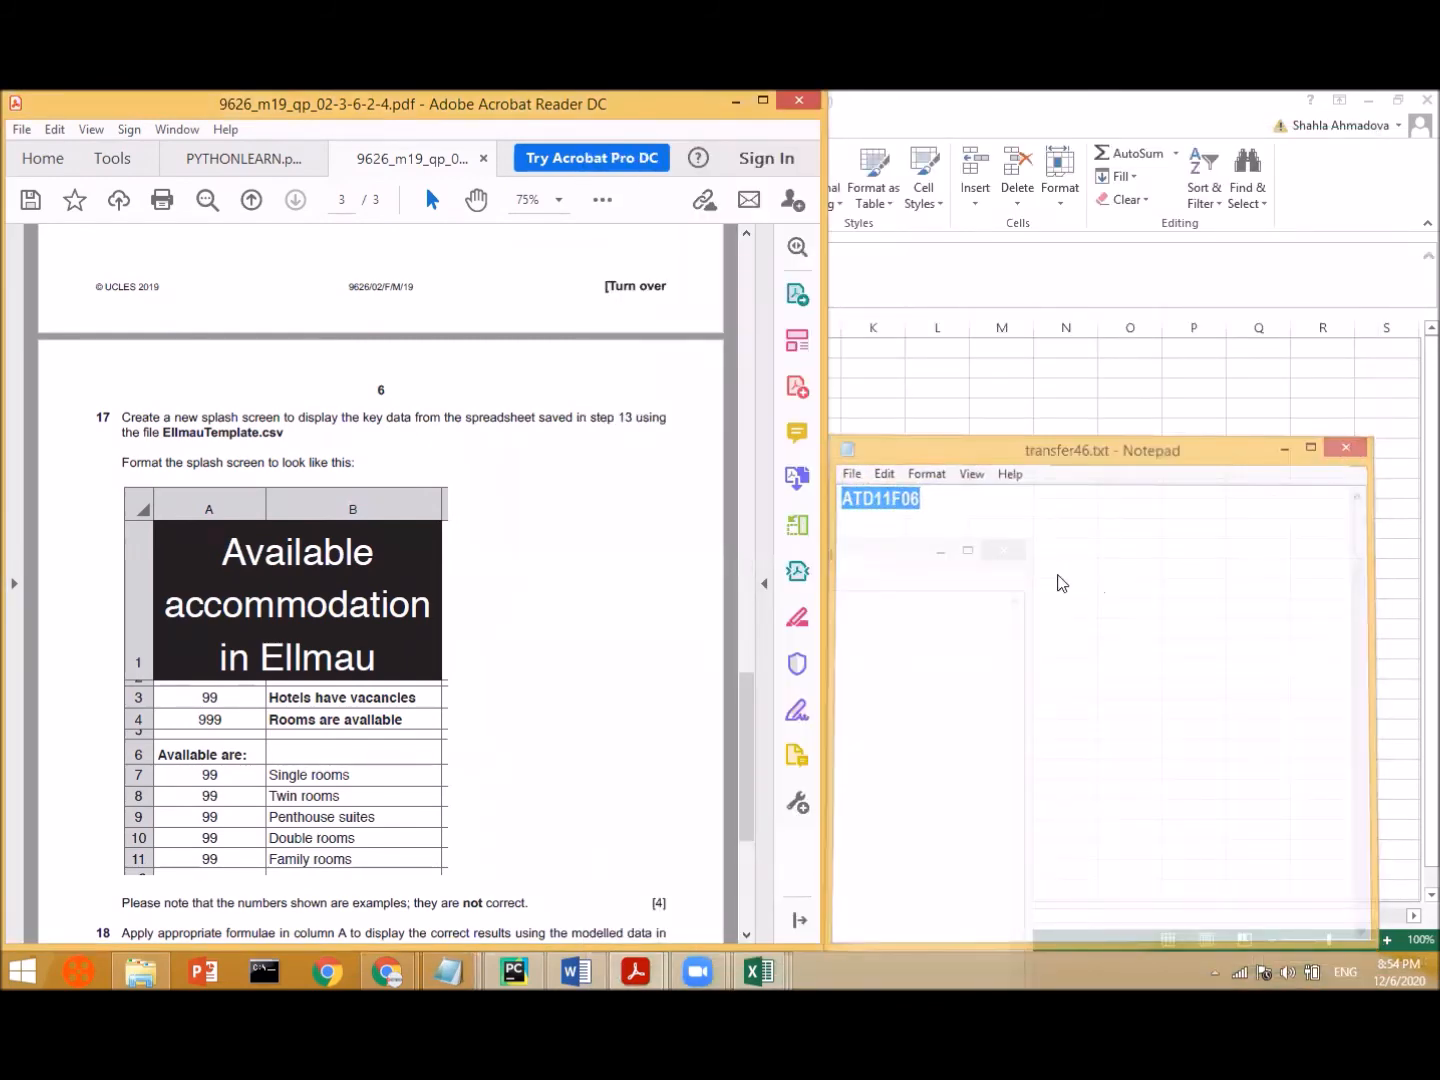
click(880, 568)
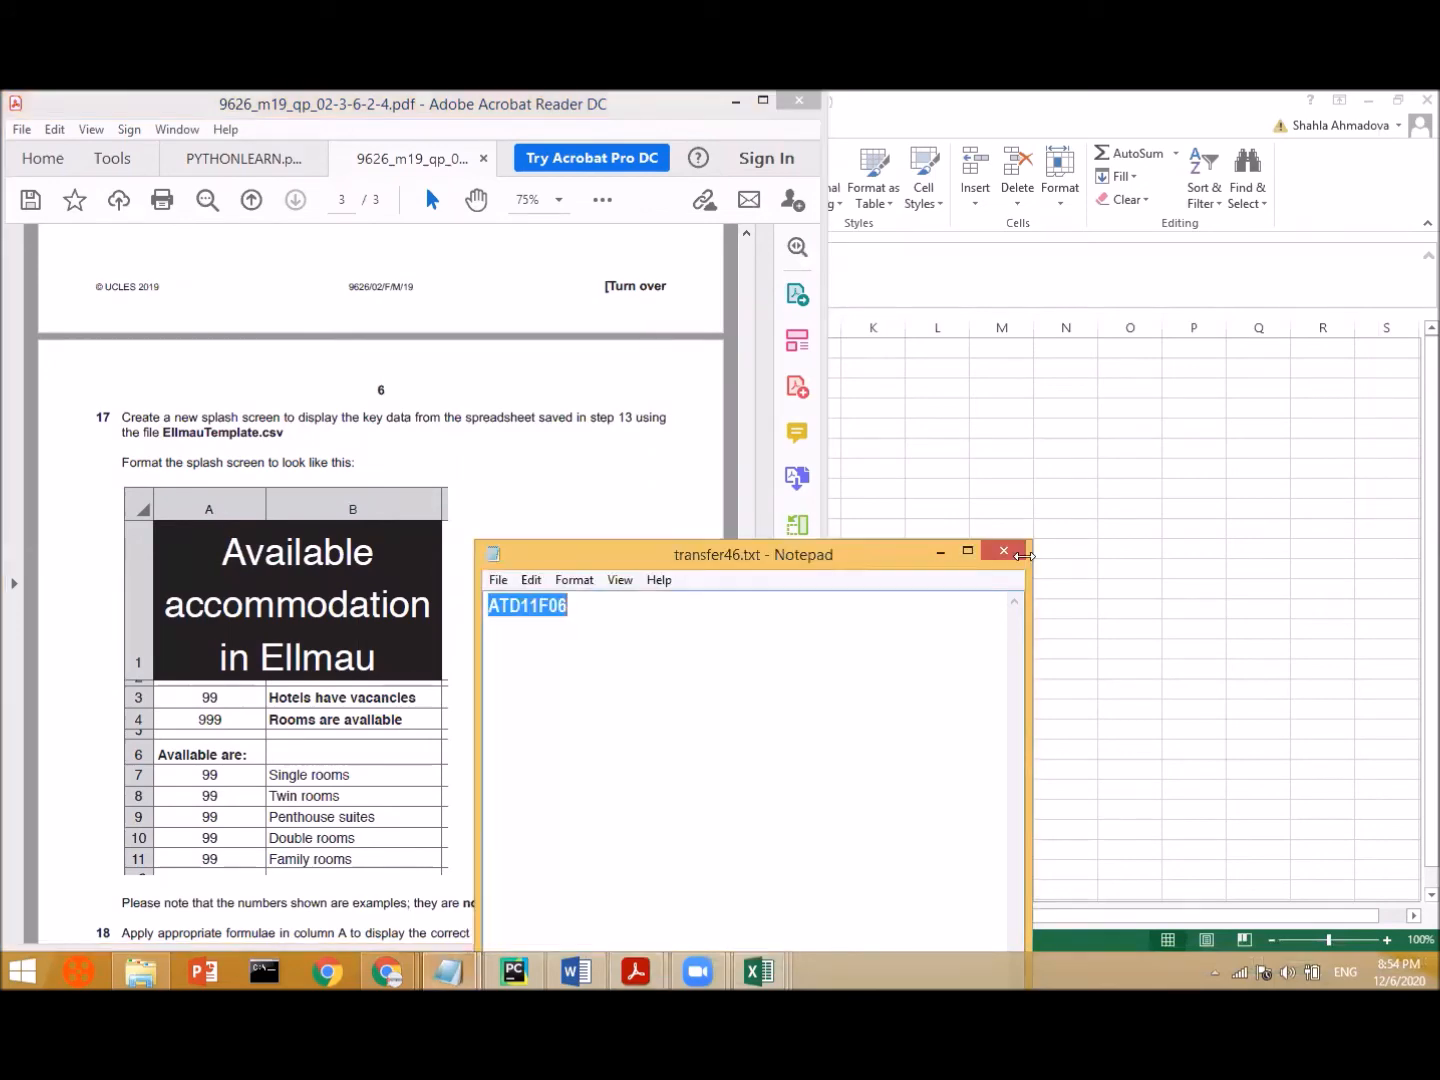
click(1016, 558)
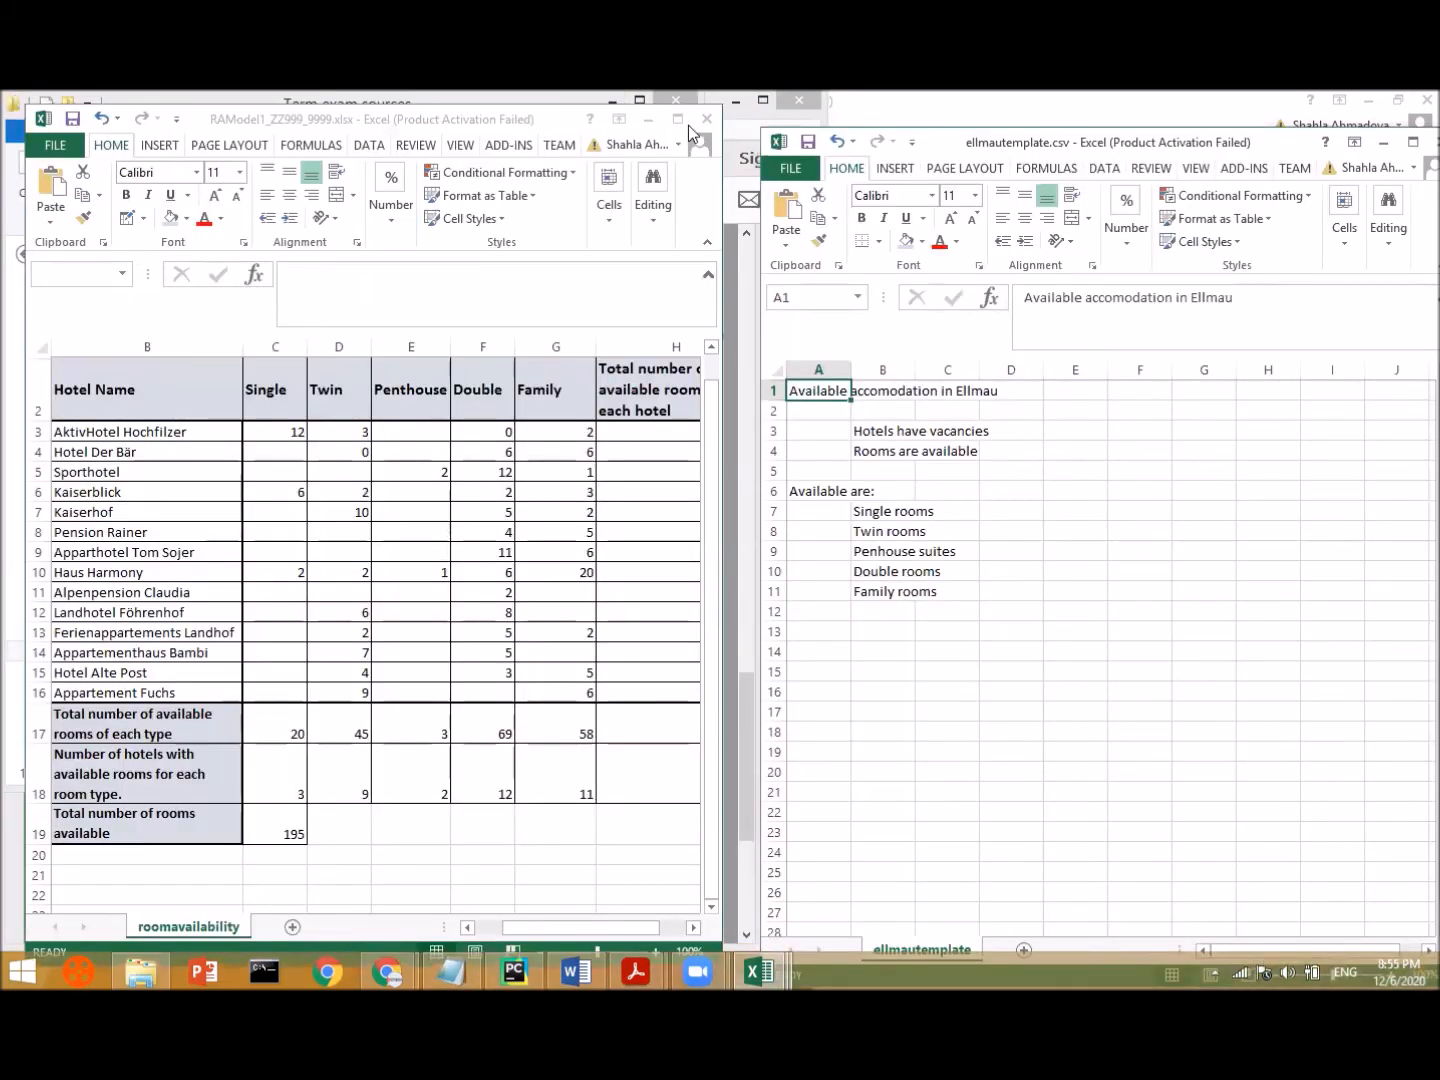
click(687, 123)
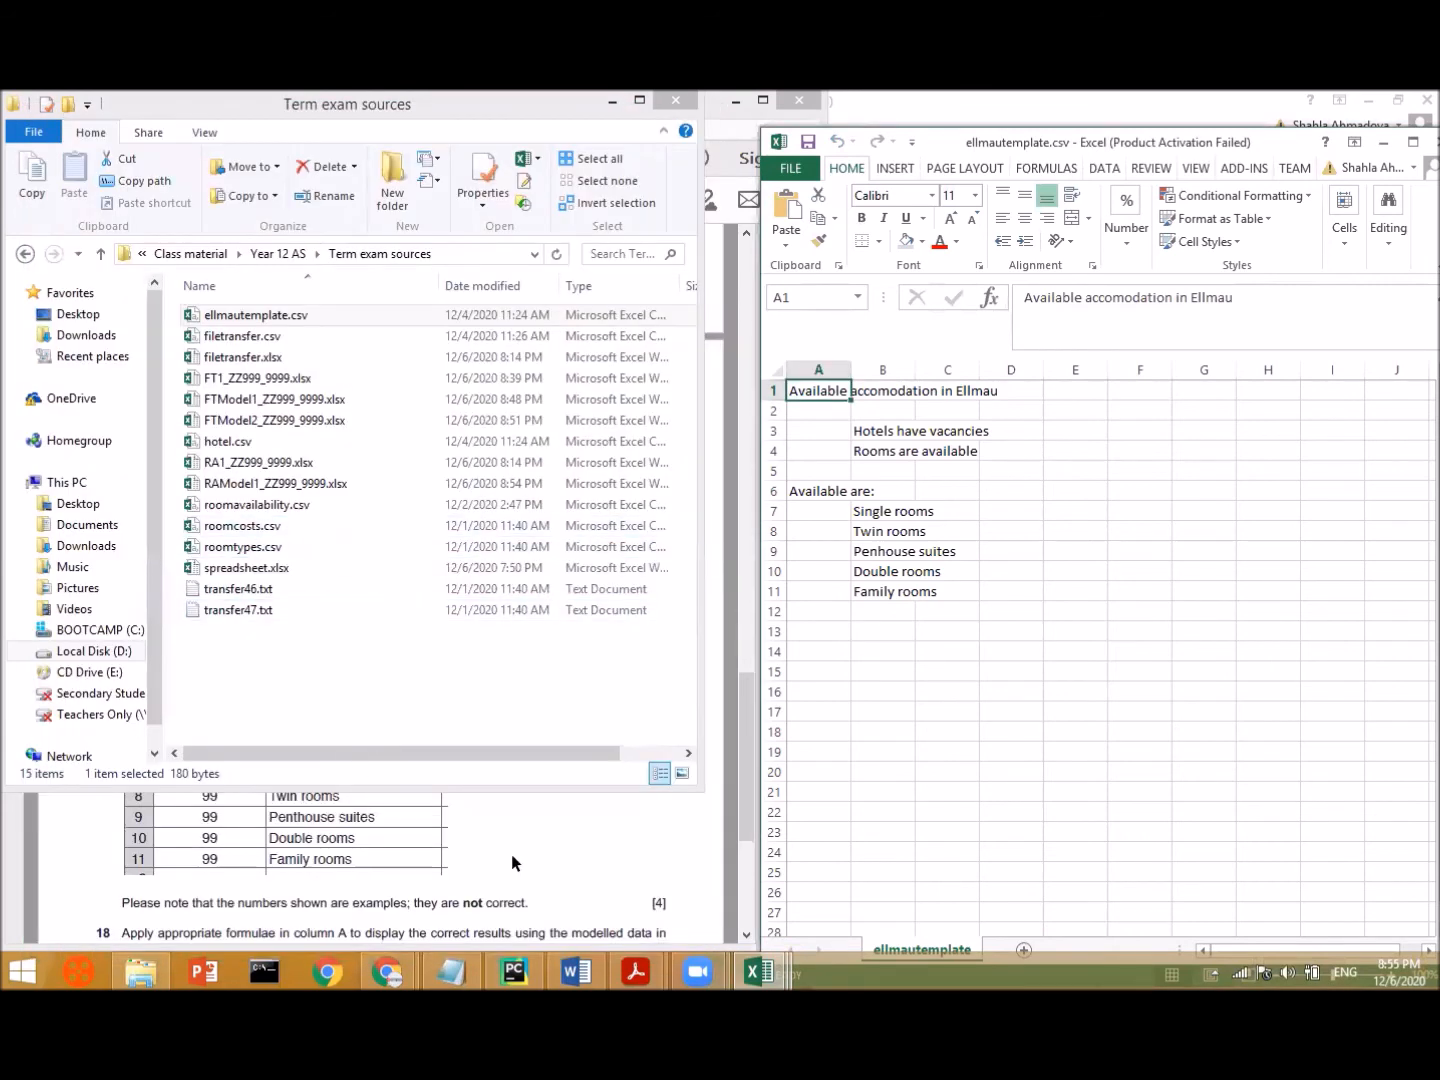
click(511, 854)
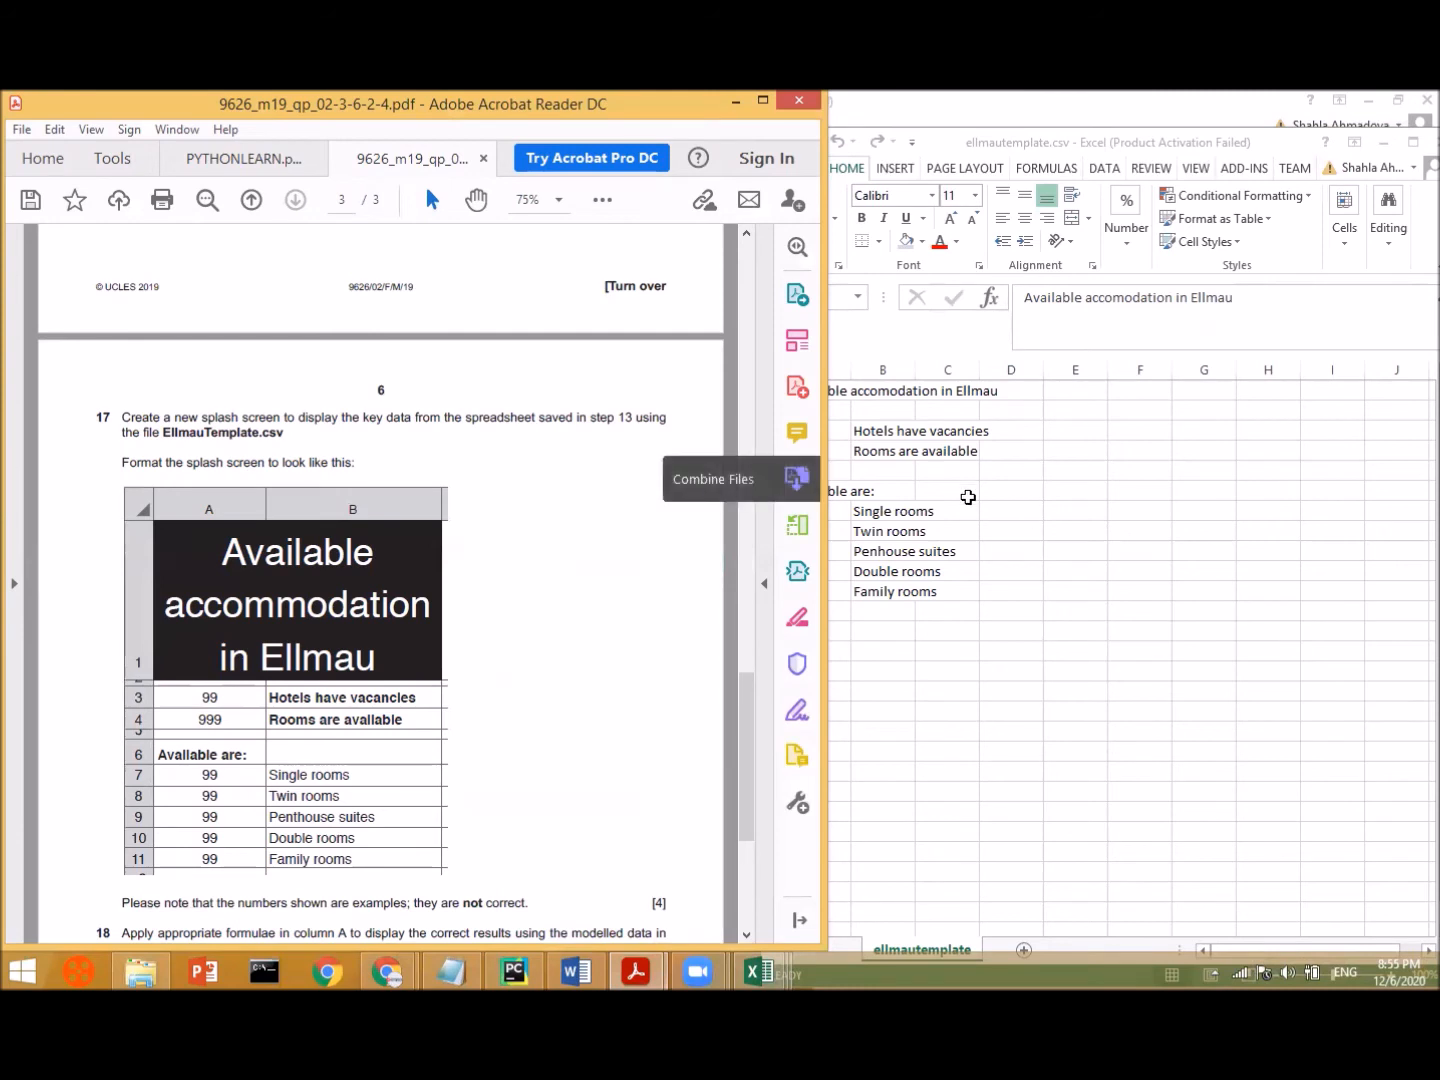
- Wrap the title text in A1 of ellmautemplate.csv and widen column A to roughly double its width
click(1025, 513)
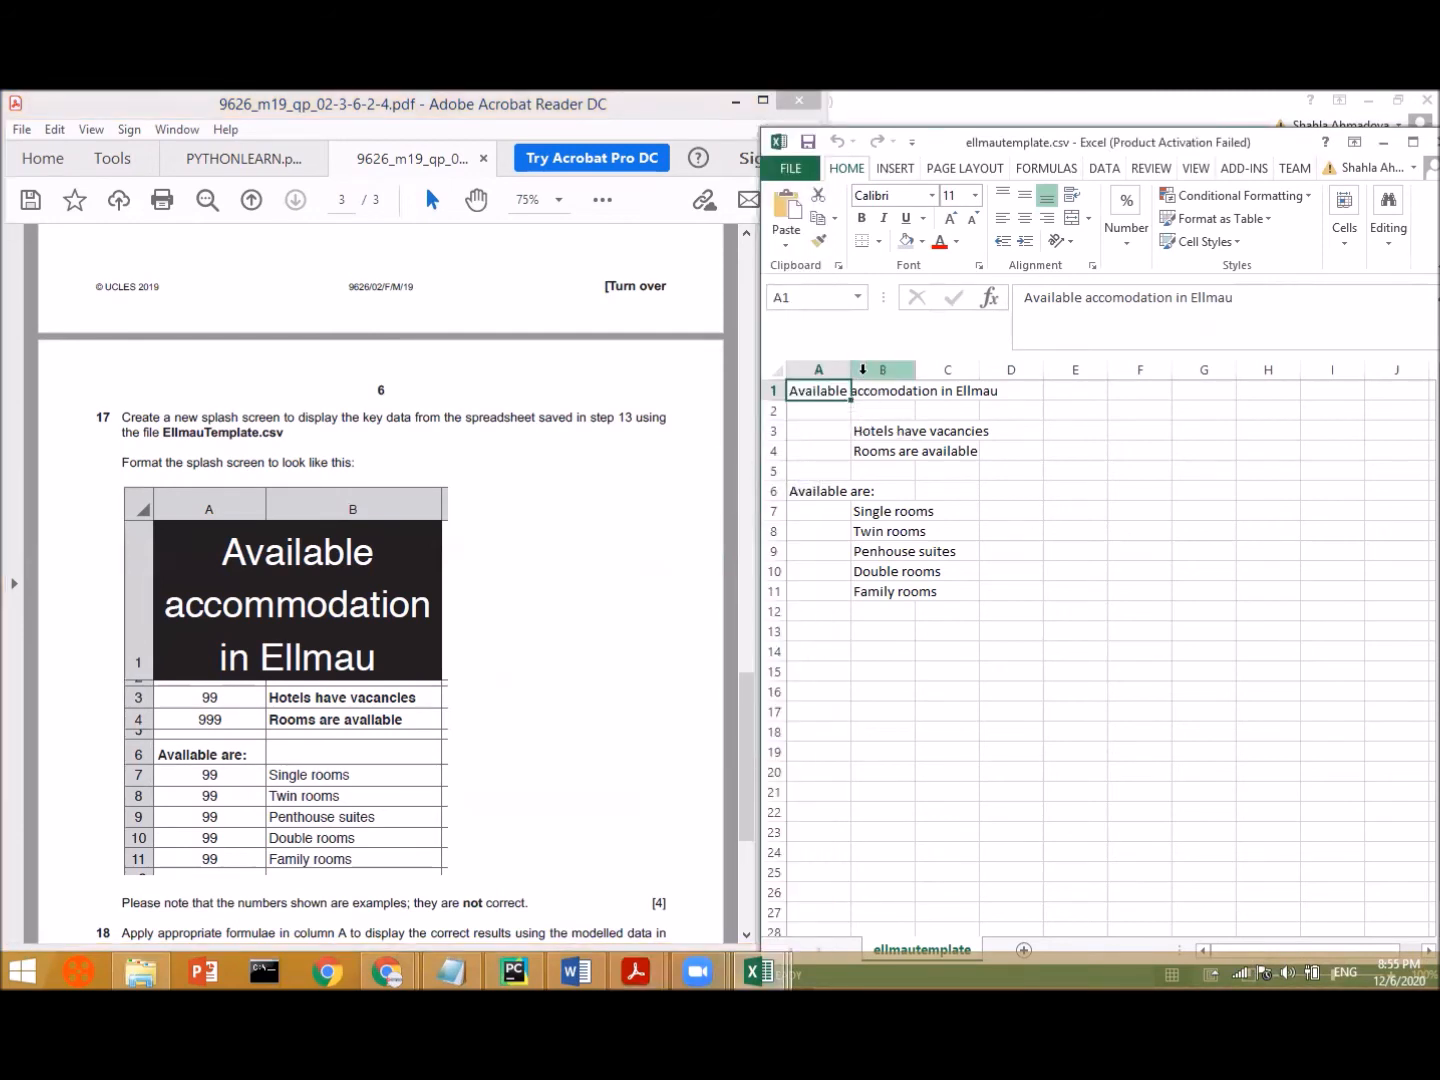
click(1072, 194)
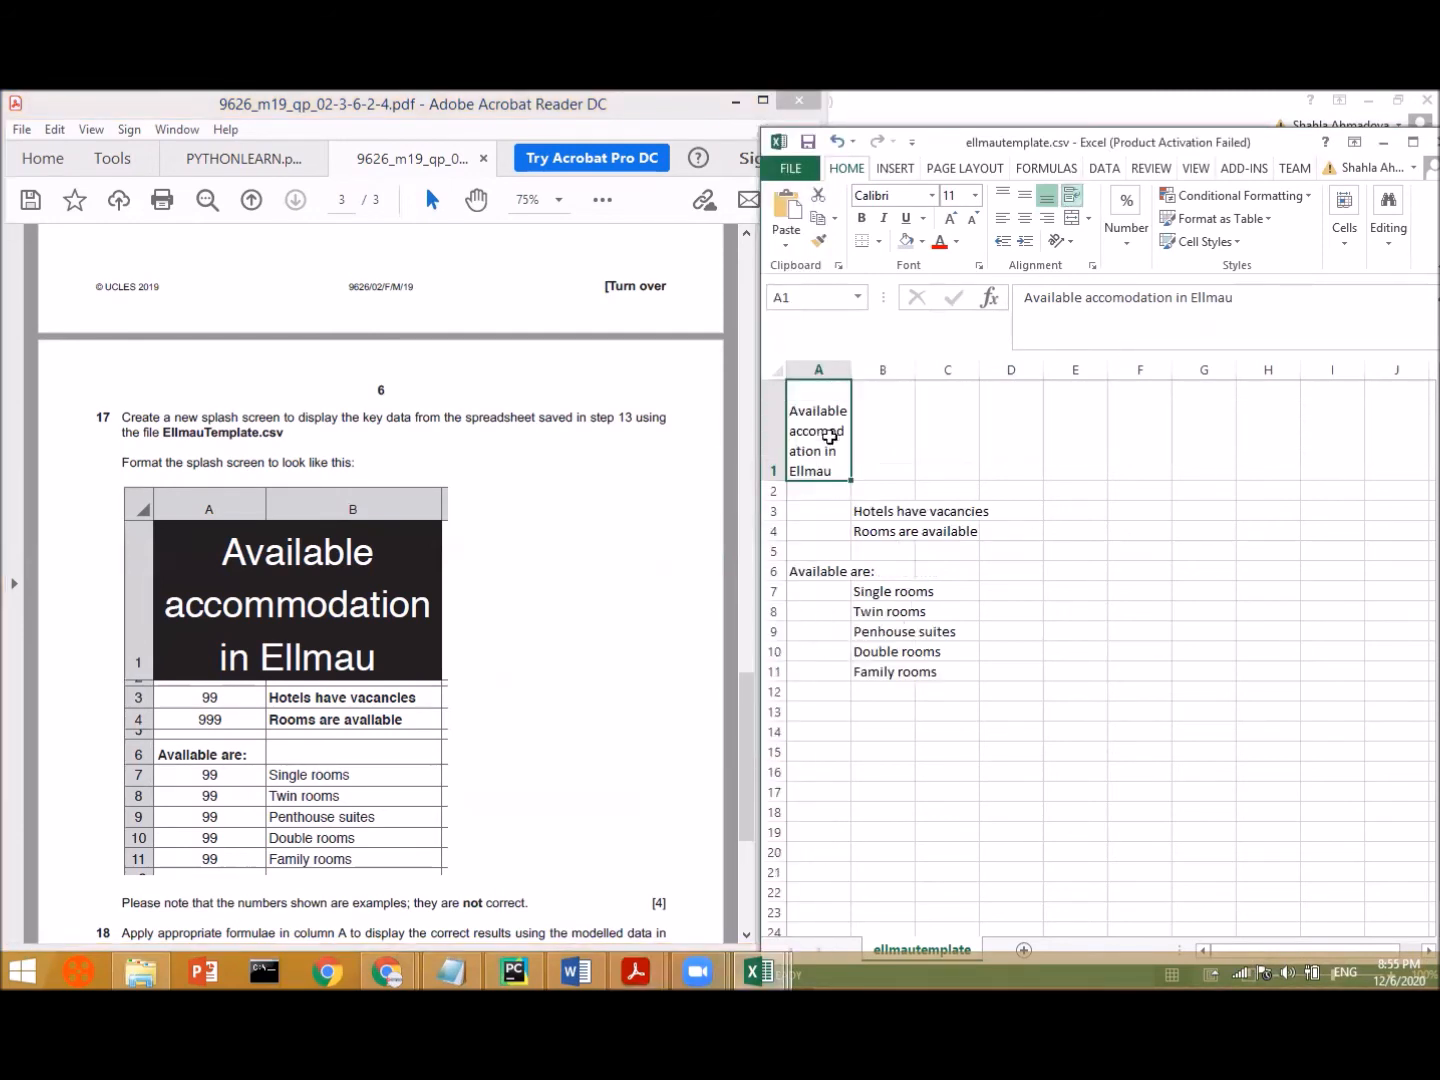
drag(850, 369, 918, 370)
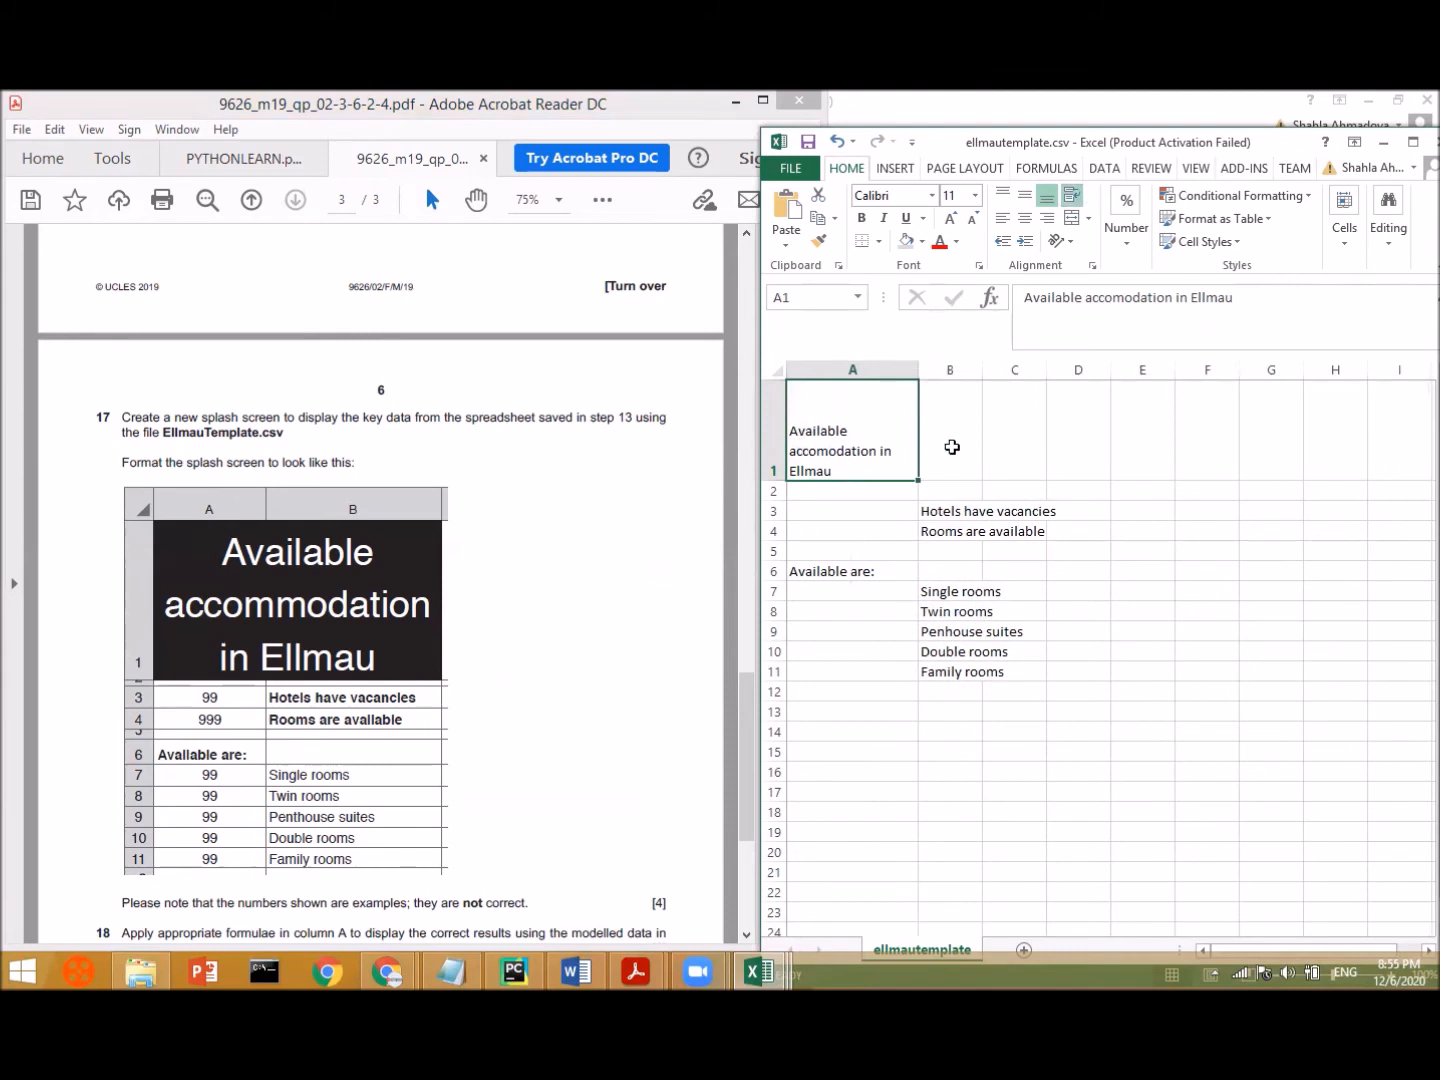
- Give the title in A1 a white font colour and a black fill
click(939, 240)
click(957, 240)
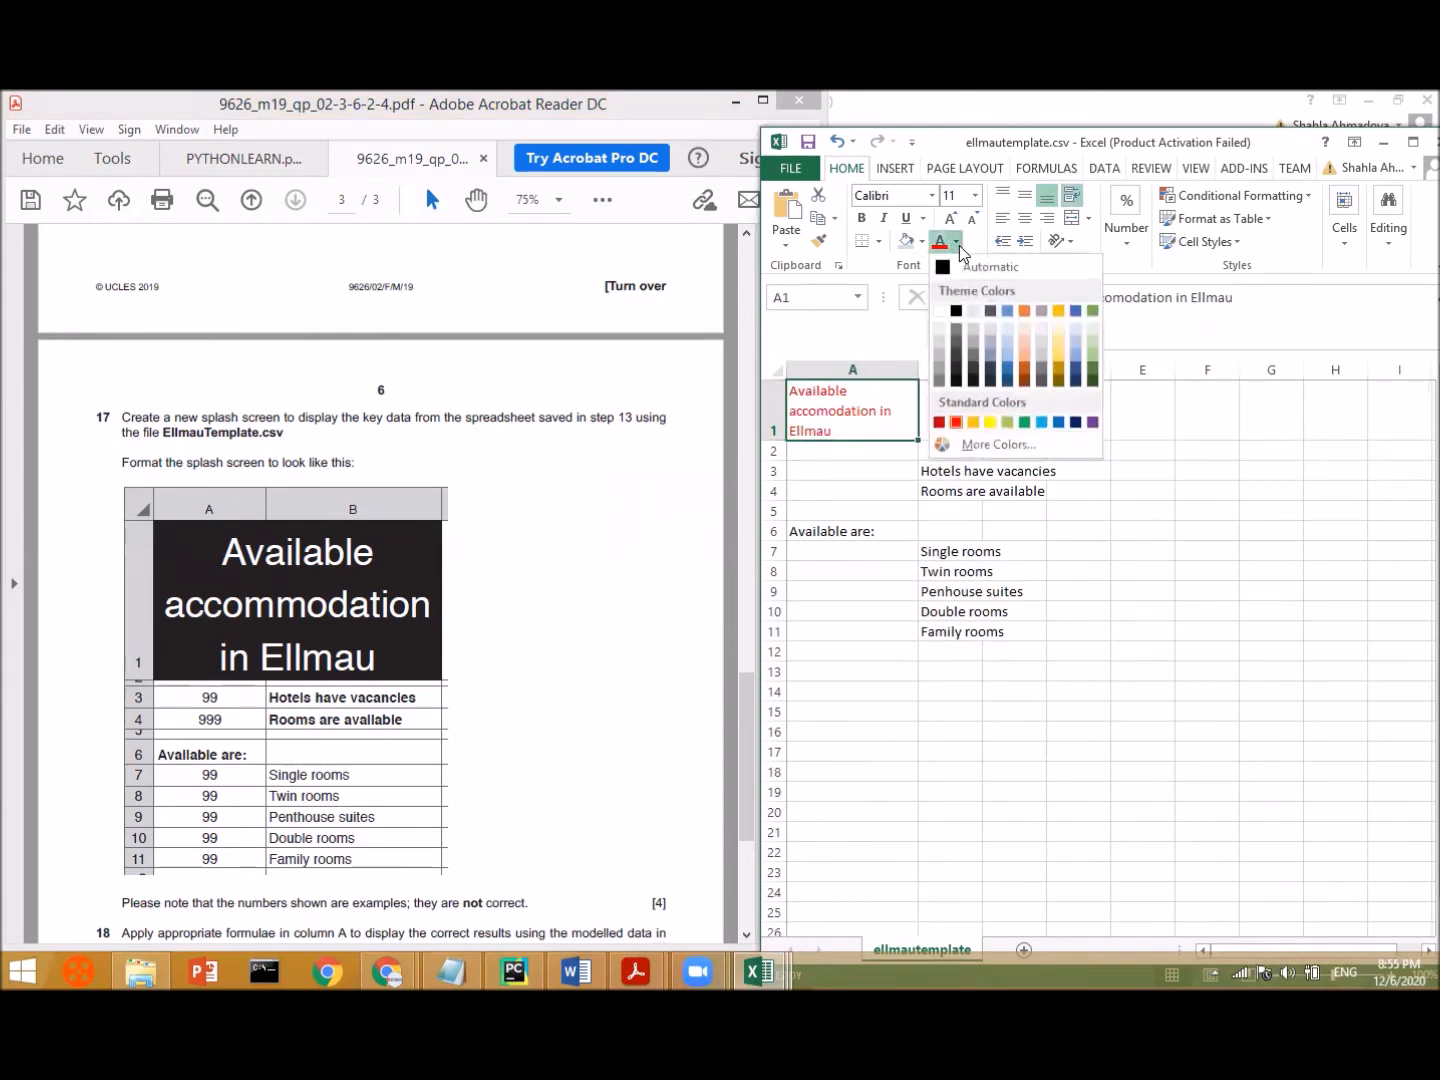
click(936, 311)
click(921, 241)
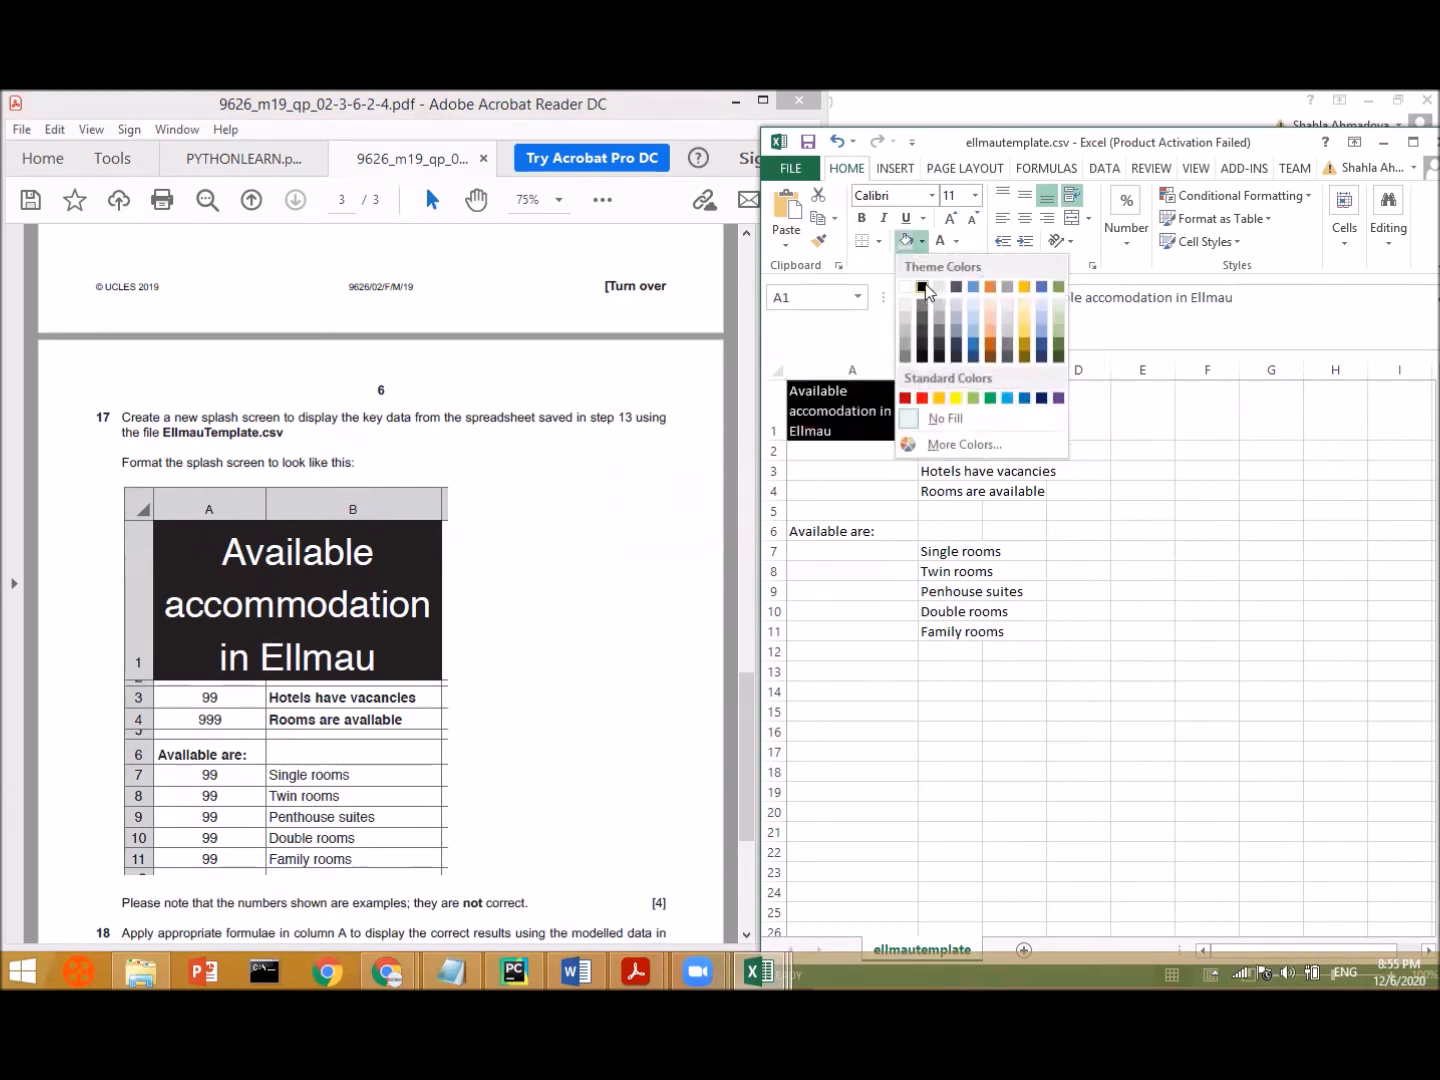
click(923, 288)
- Enlarge the title font to size 18 and merge and centre it across A1:B1
click(950, 218)
click(950, 219)
click(949, 219)
click(950, 219)
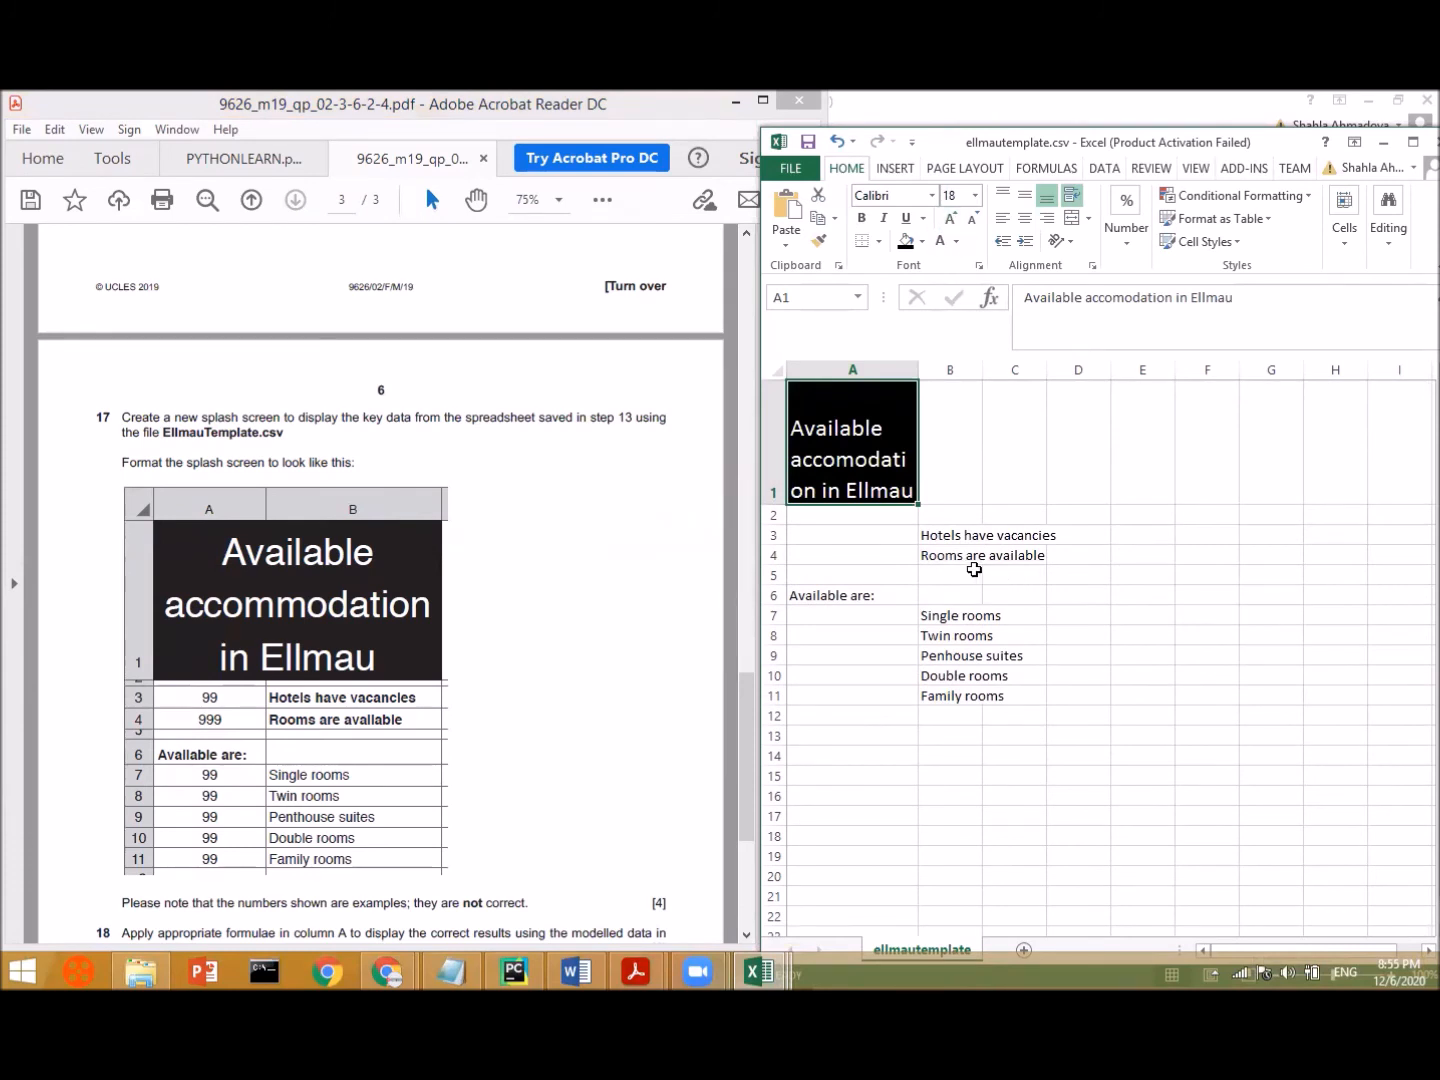
drag(916, 481, 960, 478)
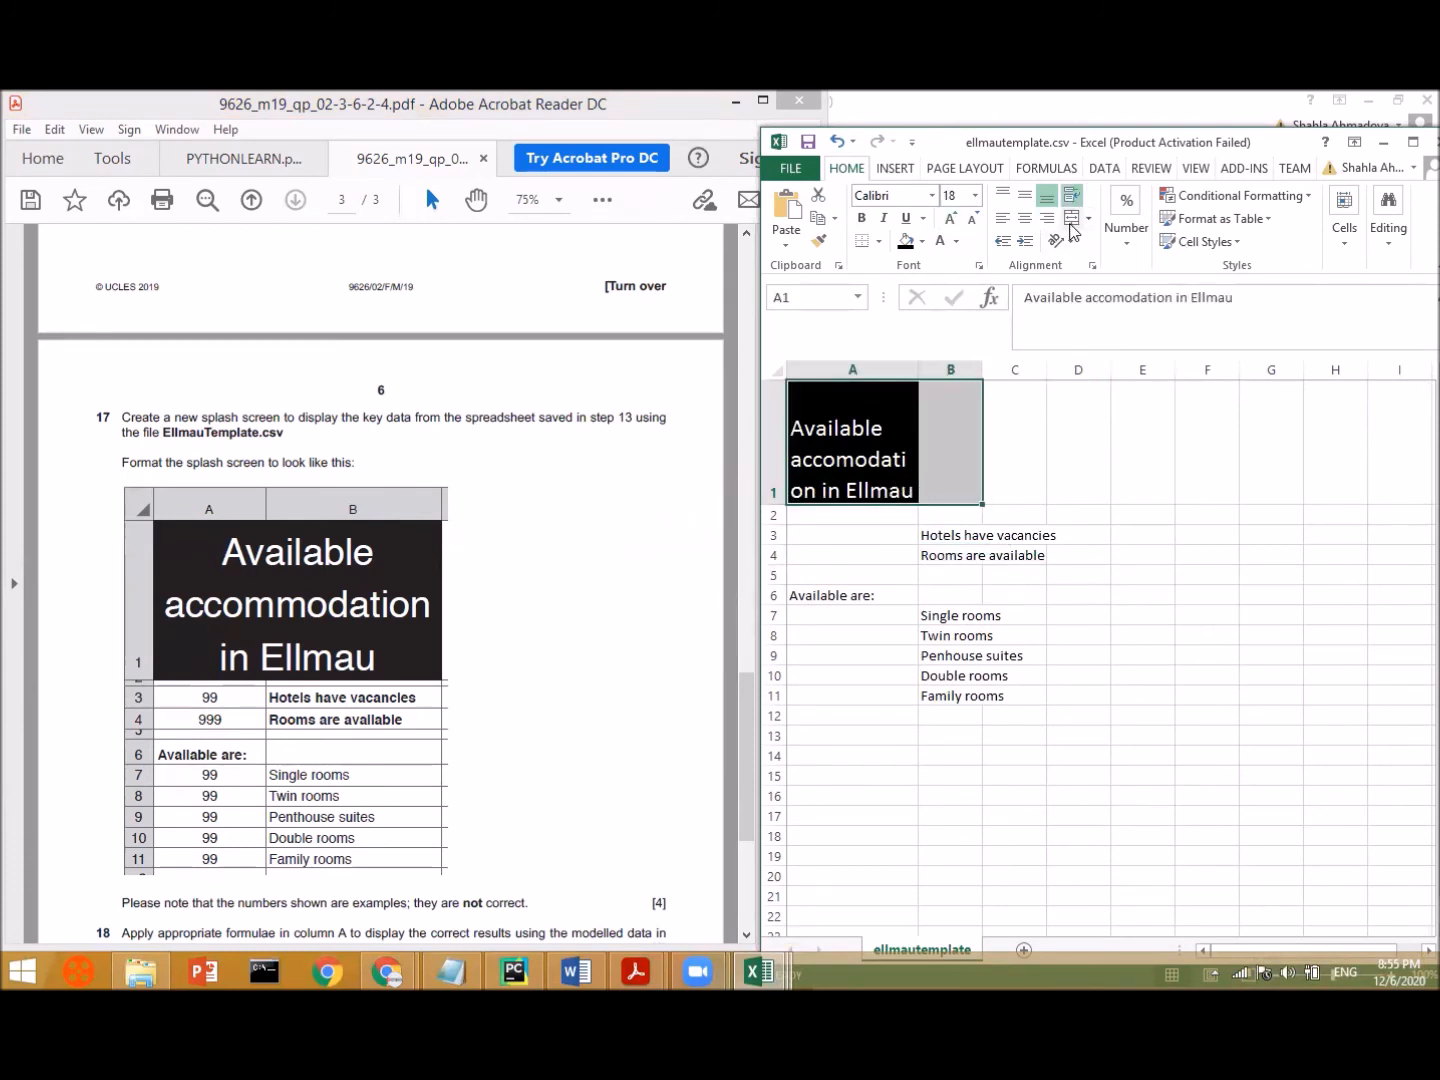
click(1071, 227)
- Make the labels in B3:B4 and the Available are: label in A6 bold
mouse_move(959, 537)
mouse_down()
mouse_move(935, 554)
mouse_move(1040, 555)
mouse_up()
key(ctrl+b)
click(869, 599)
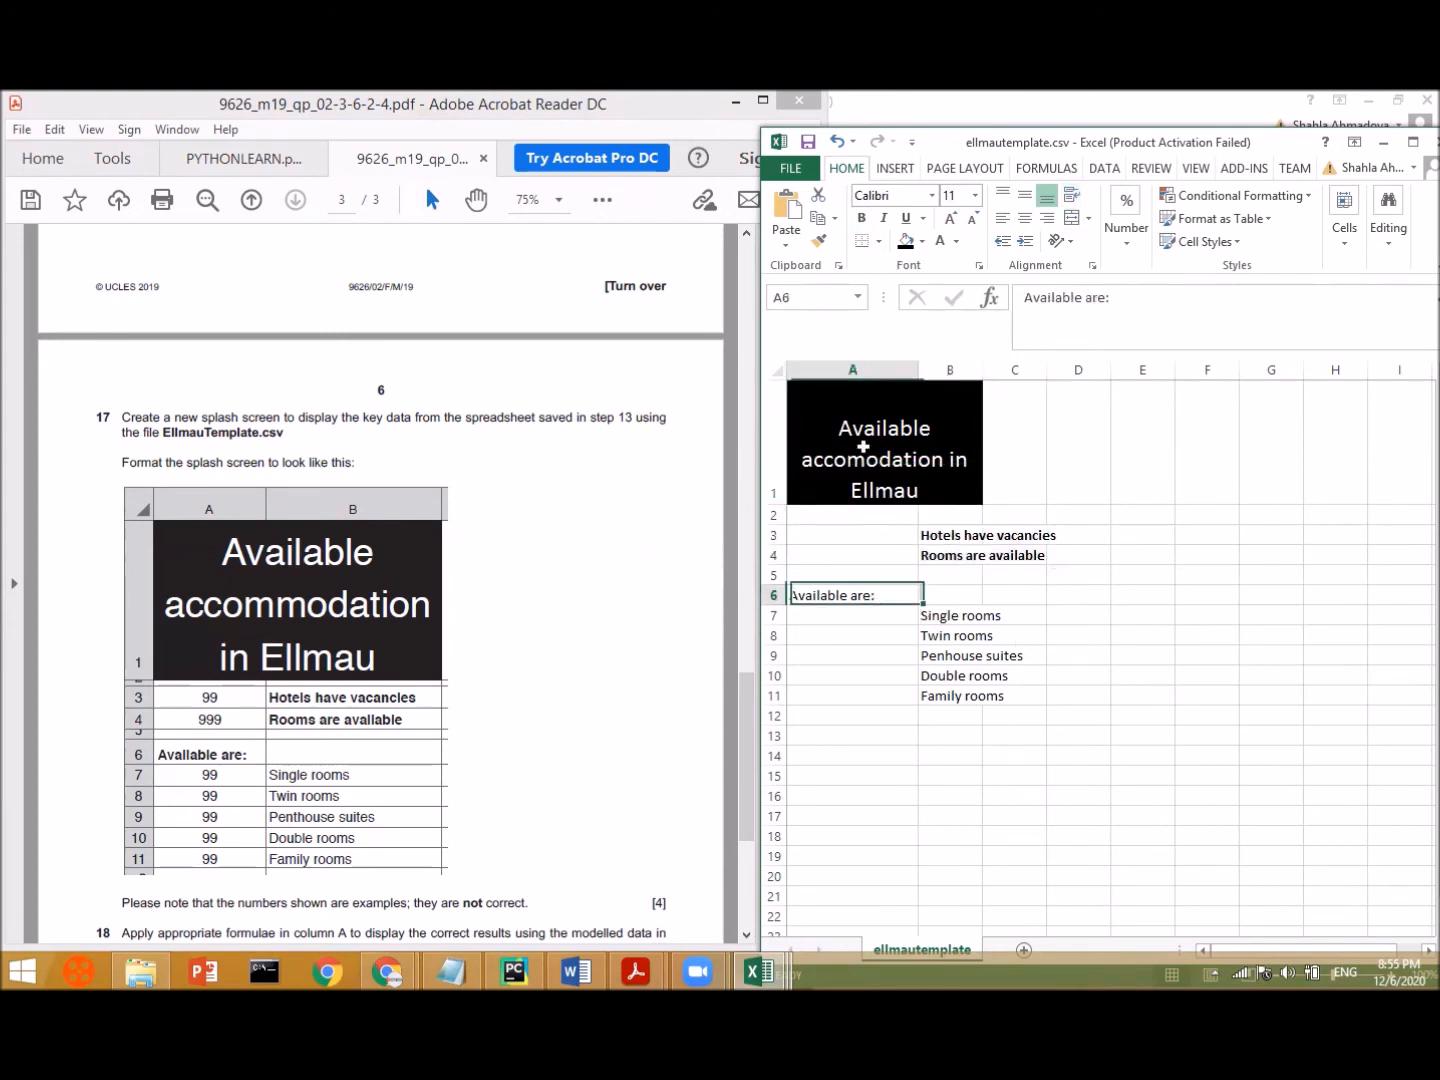
click(861, 218)
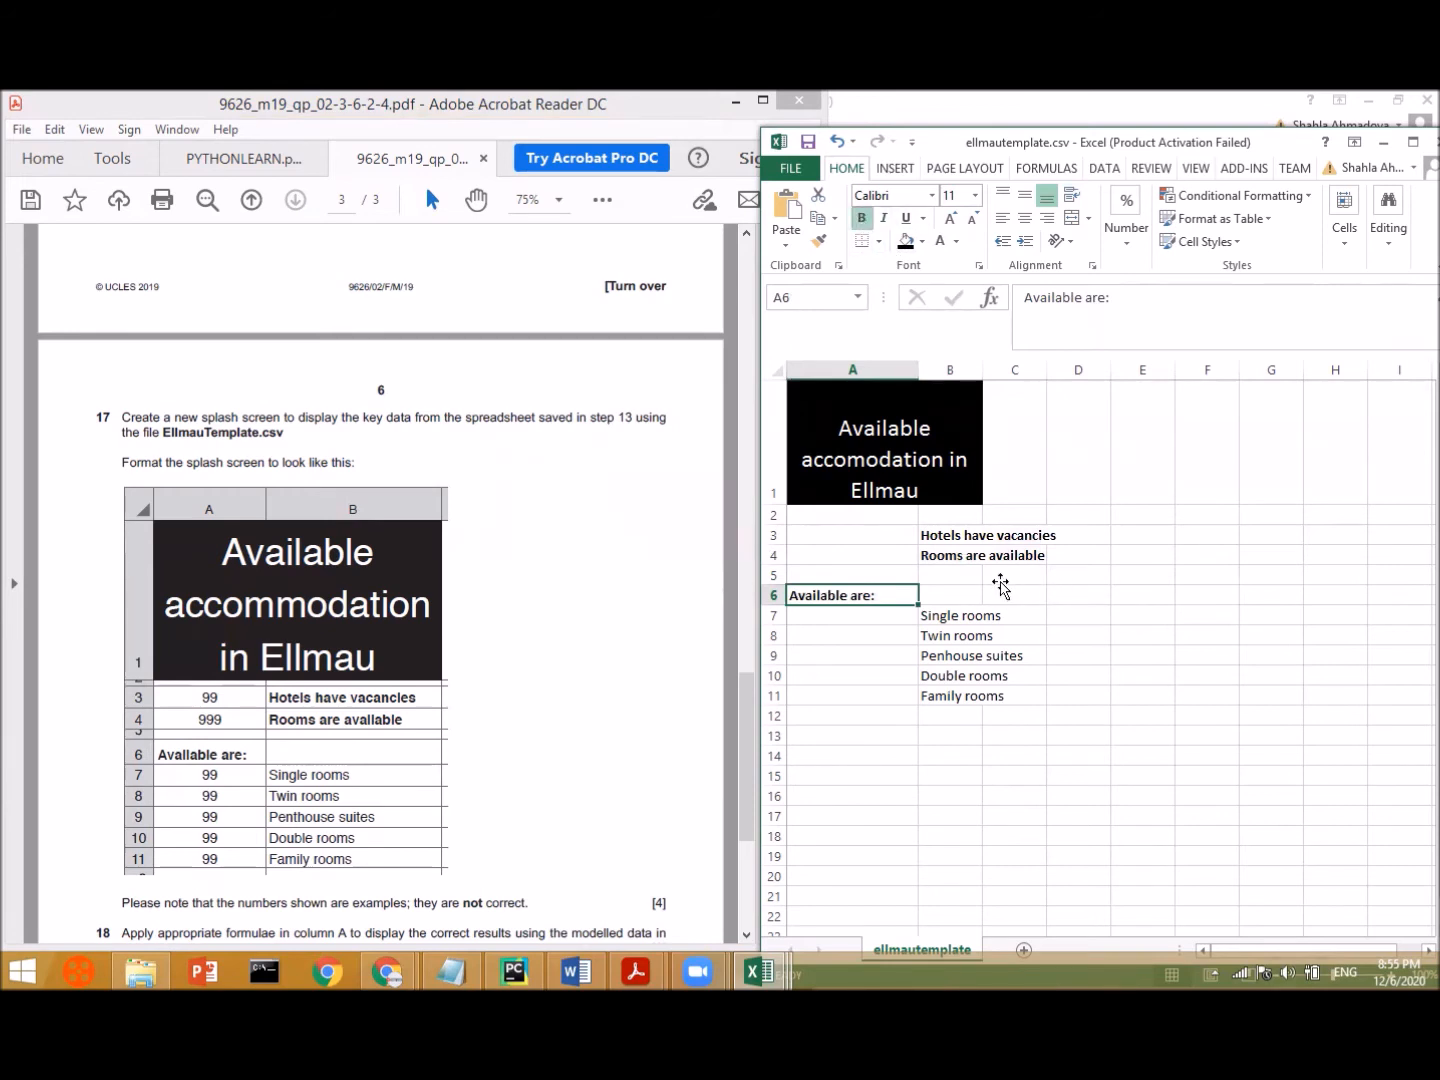
- Shrink row 5 to a narrow spacer row and widen column B to roughly double its width
click(1004, 591)
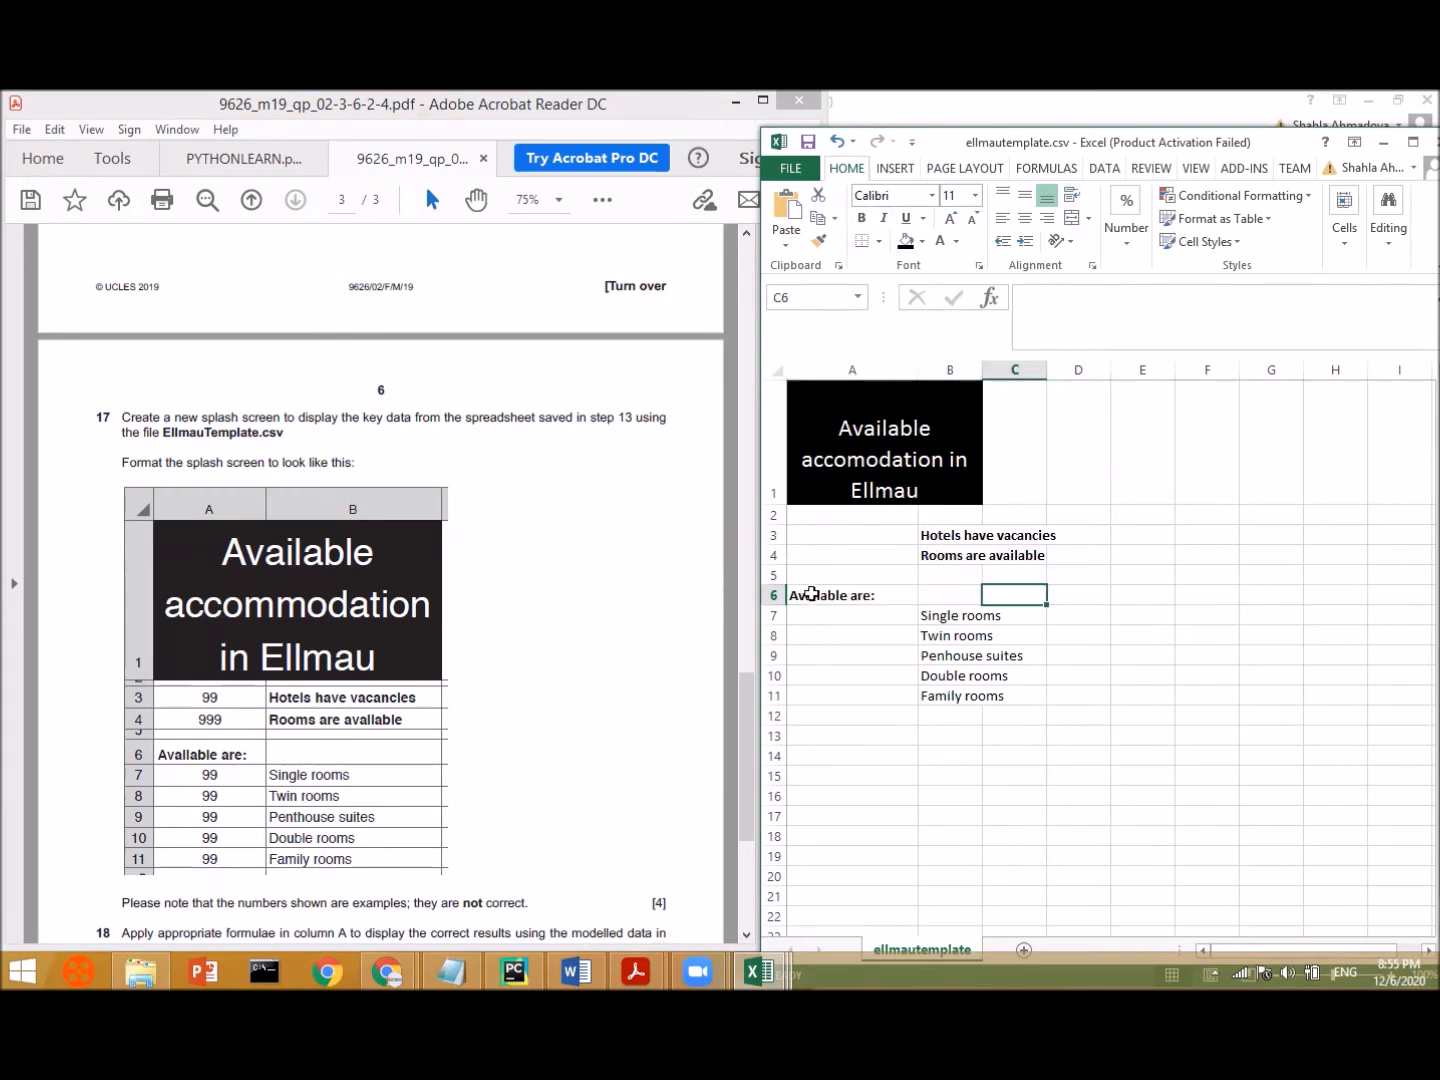
drag(775, 585, 772, 563)
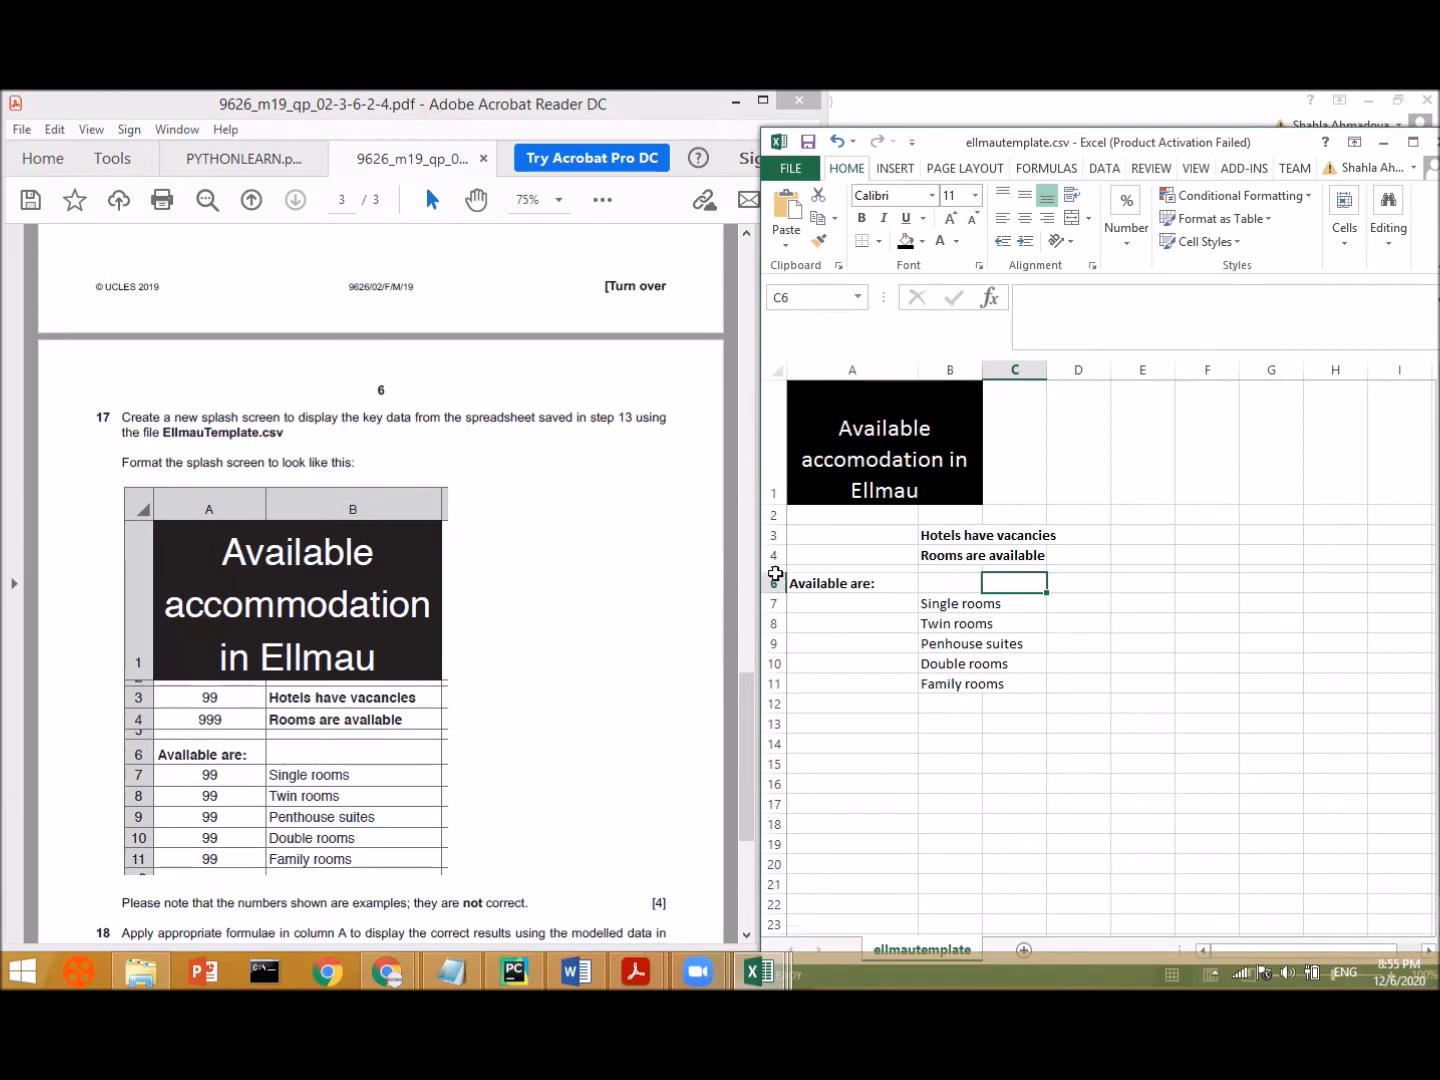
drag(982, 368, 1051, 367)
click(884, 461)
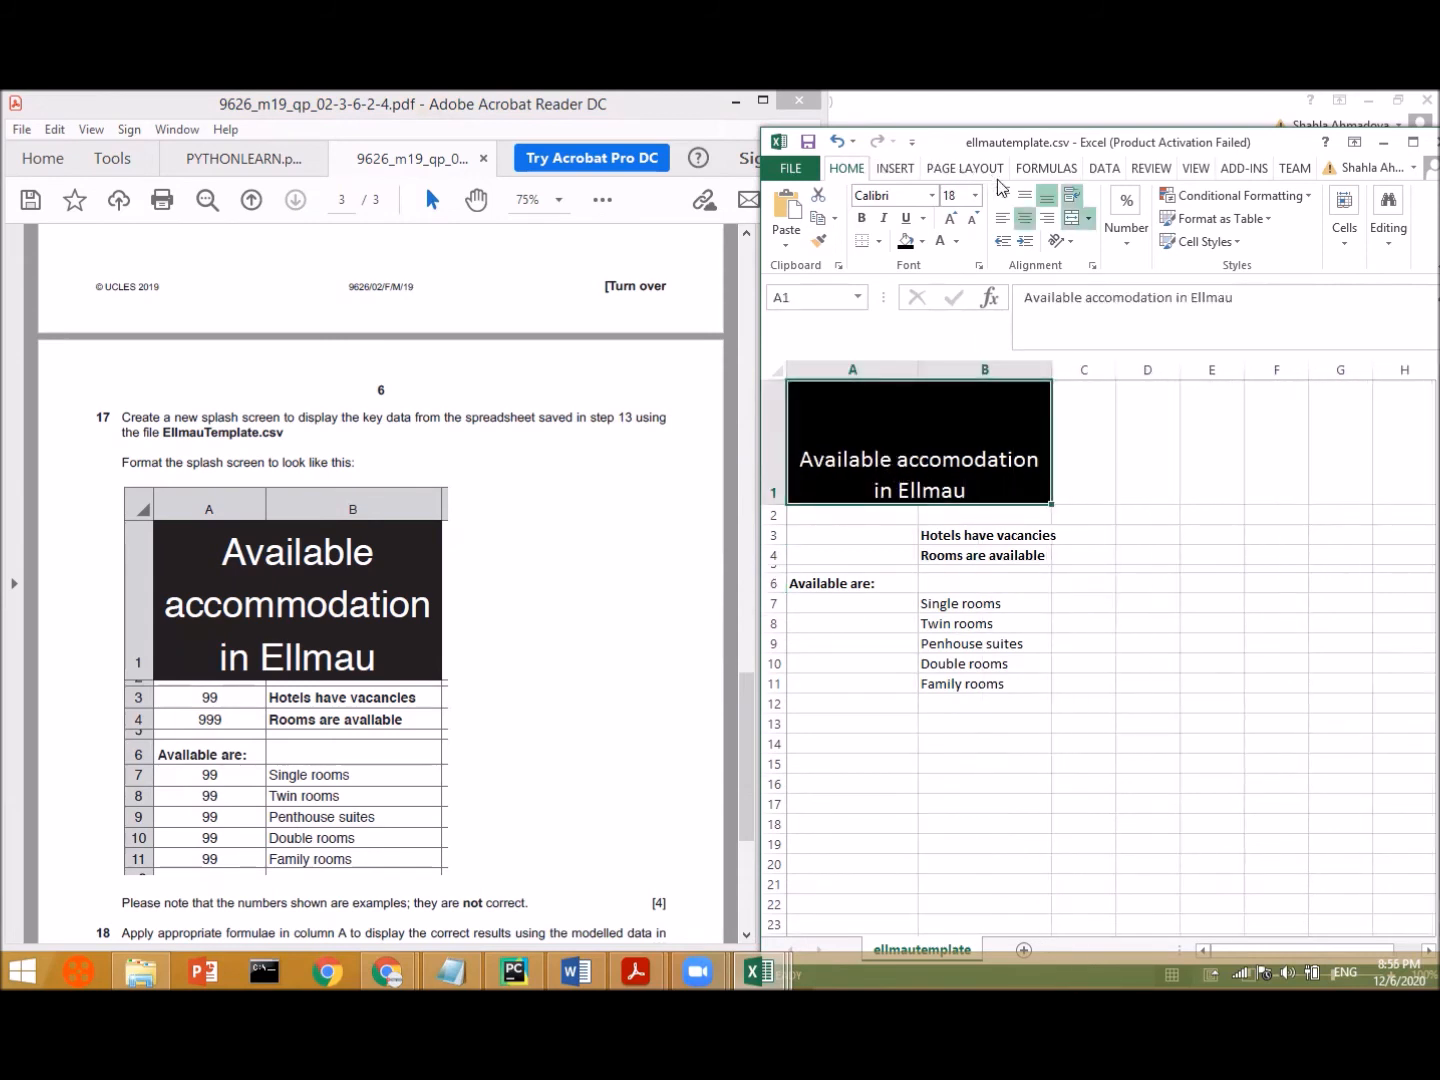
- Enlarge the title text in A1 to font size 28
click(949, 218)
click(950, 219)
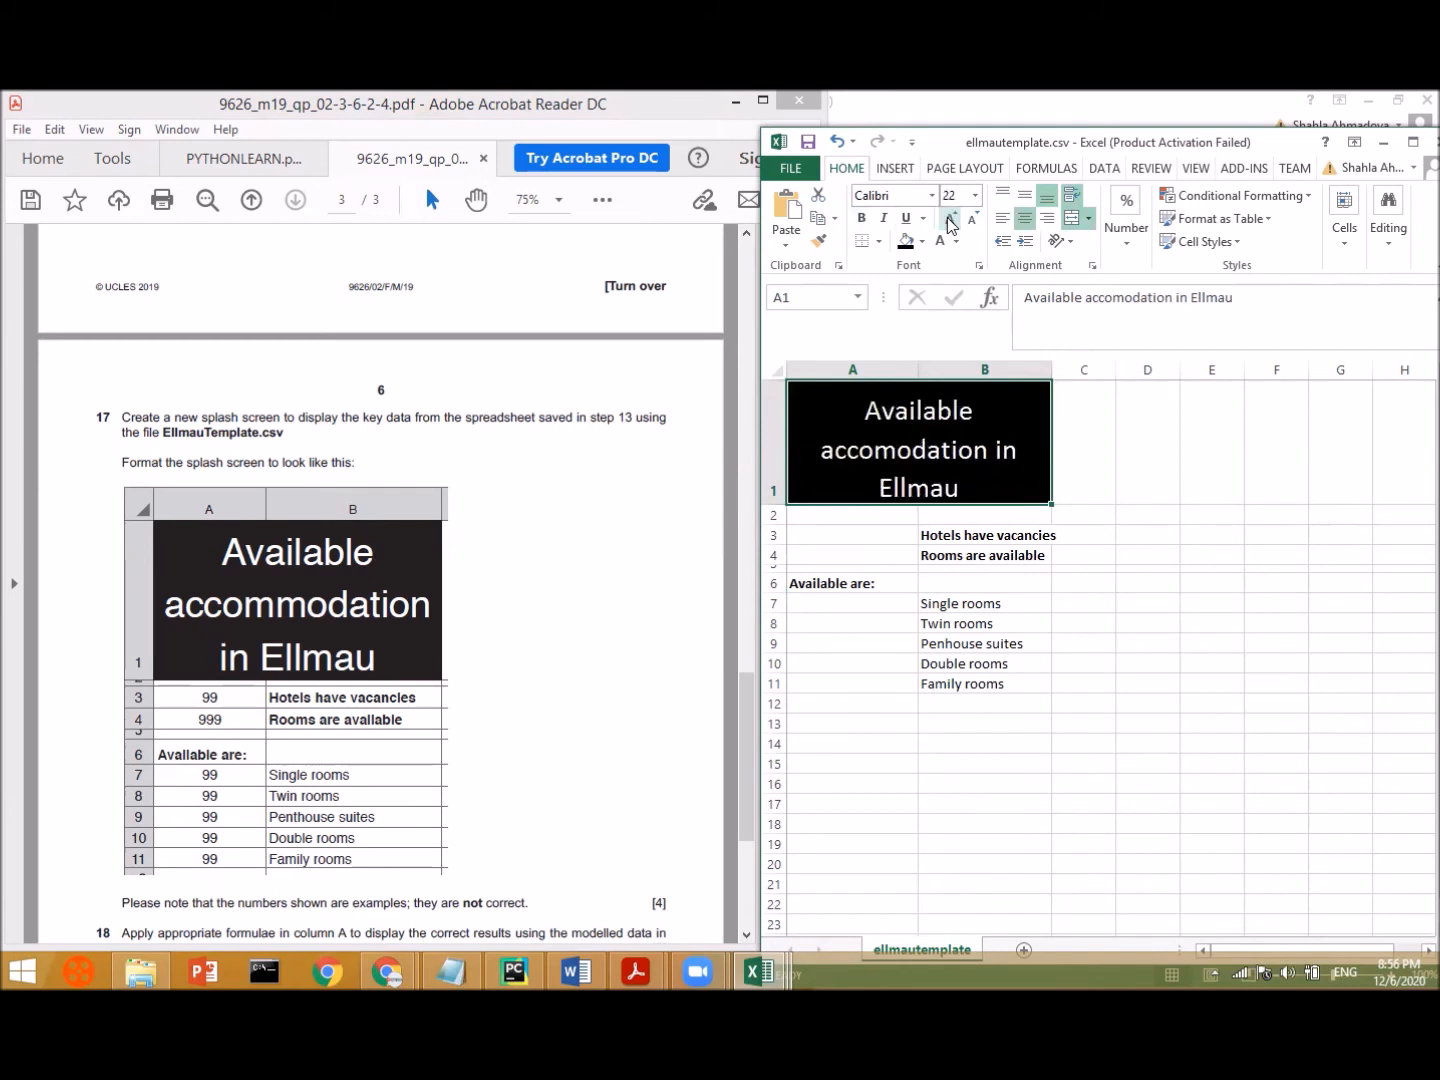
click(950, 219)
click(950, 218)
click(949, 218)
click(949, 219)
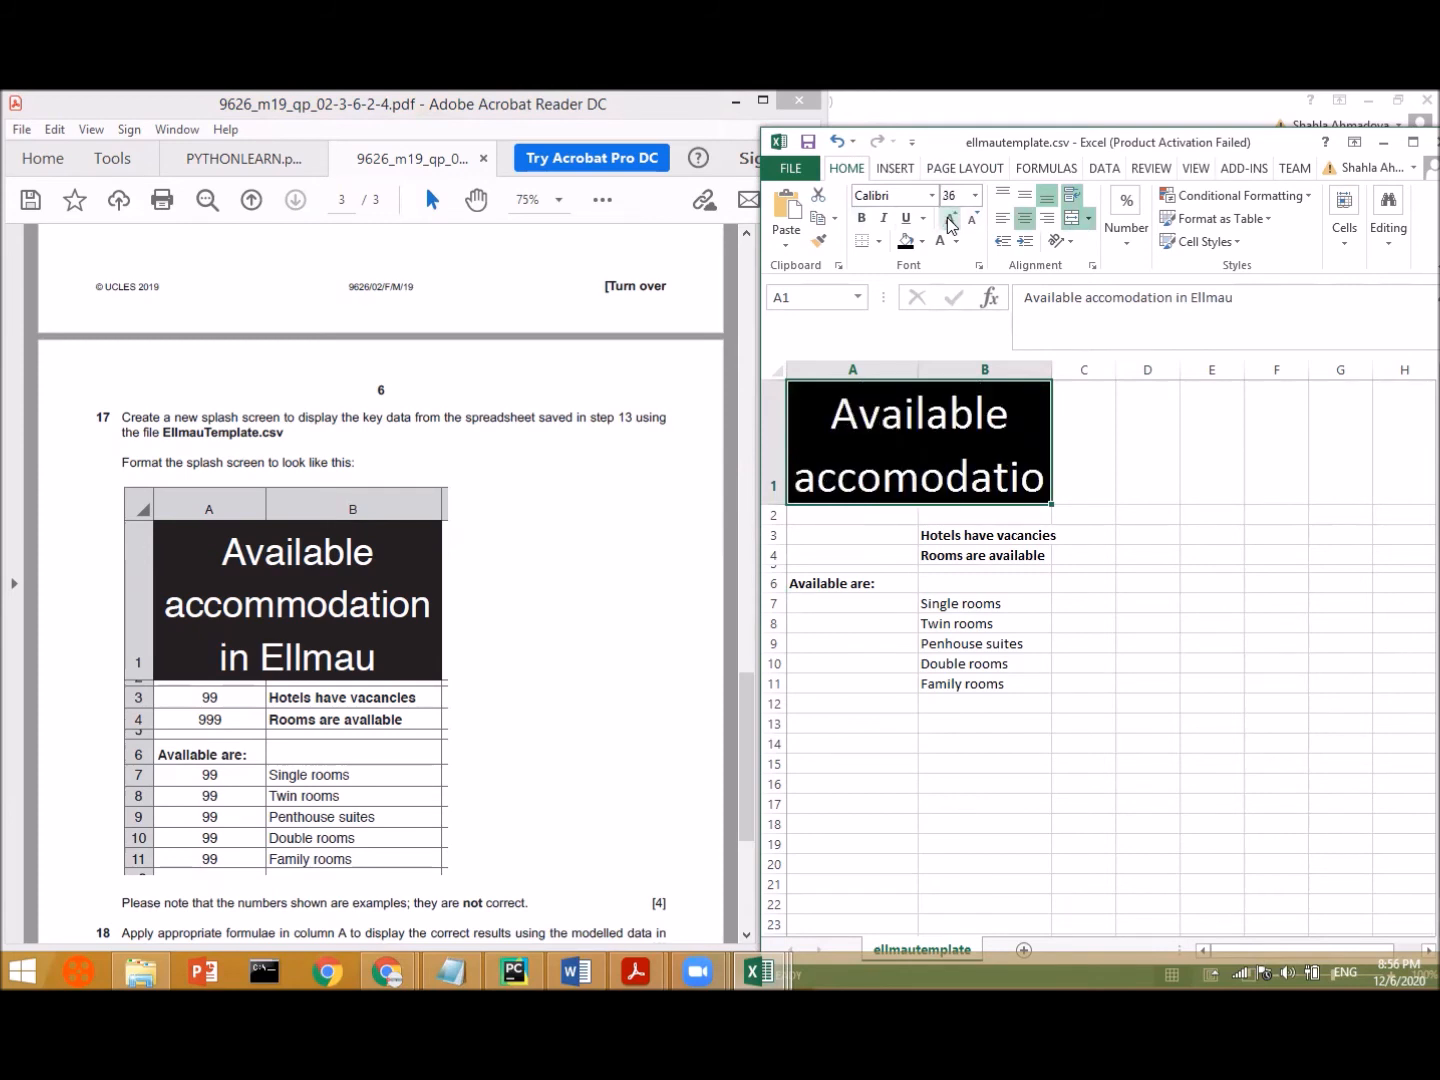
click(972, 221)
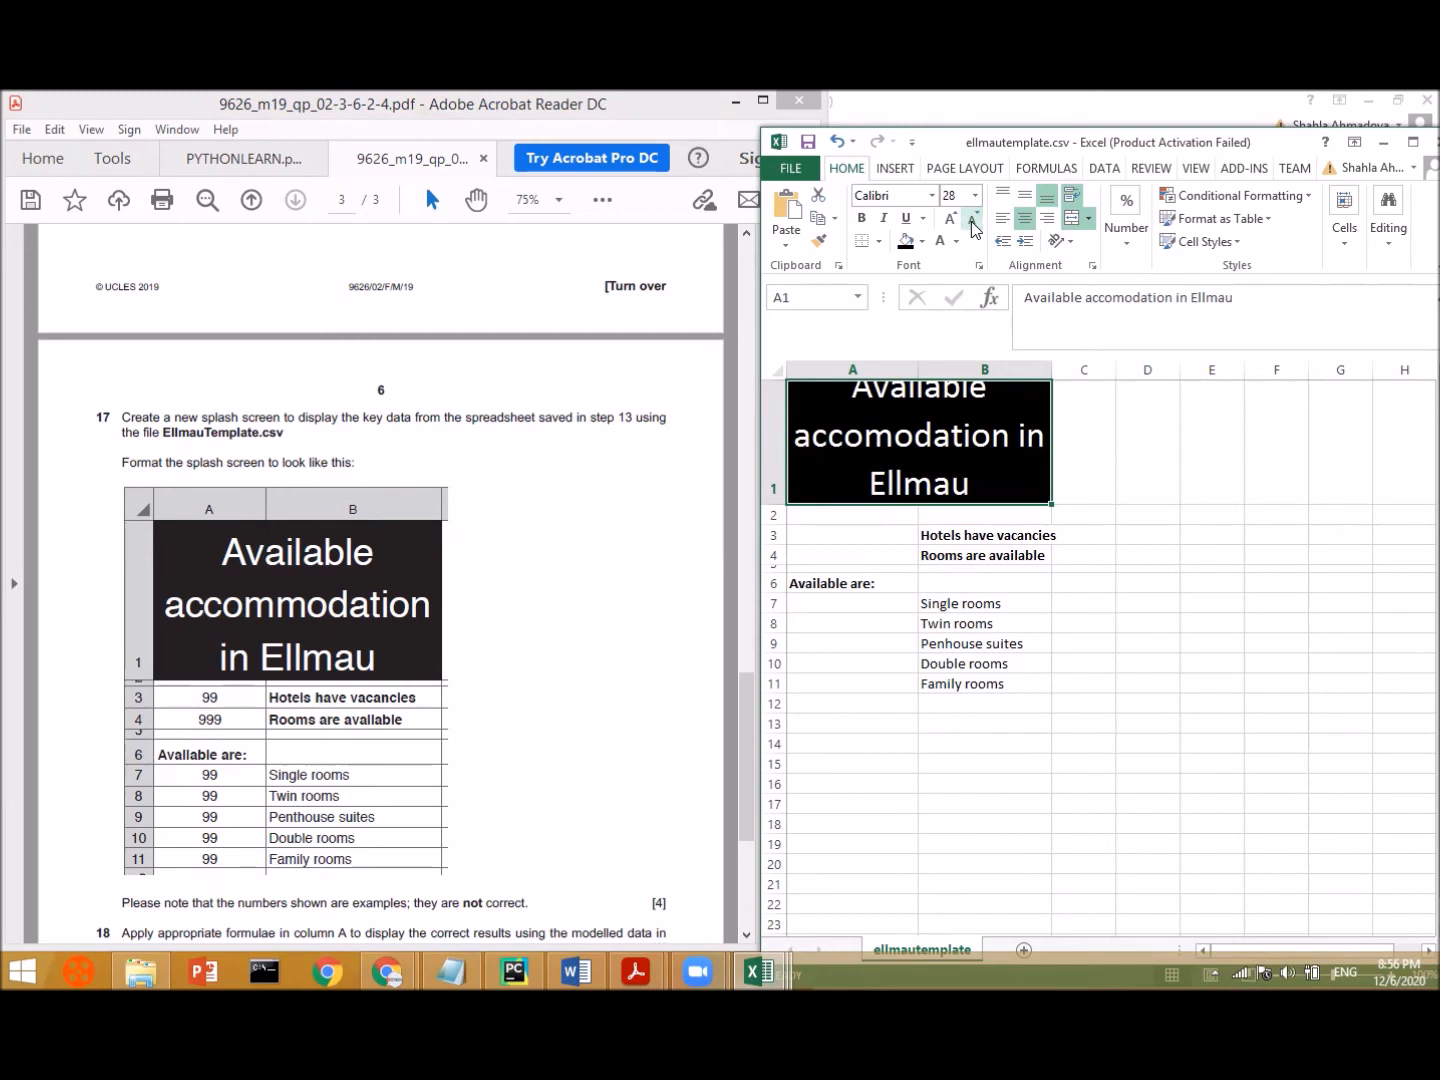
- Correct the title's misspelled word so that it reads Available accommodation in Ellmau
double_click(897, 443)
text(m)
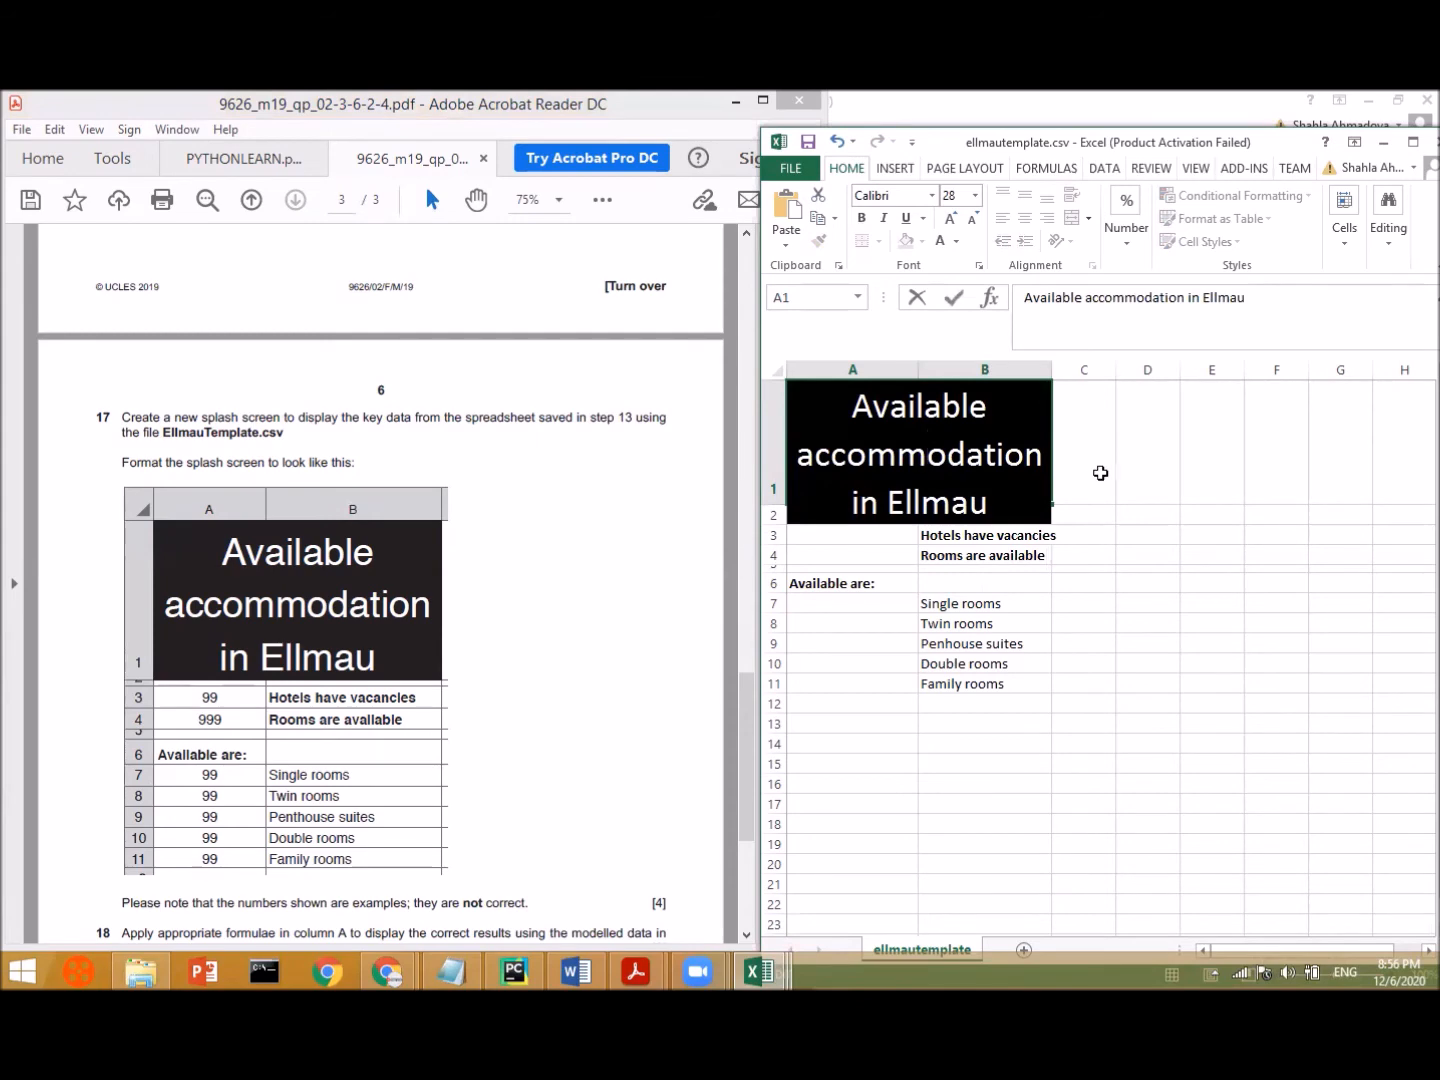
click(935, 642)
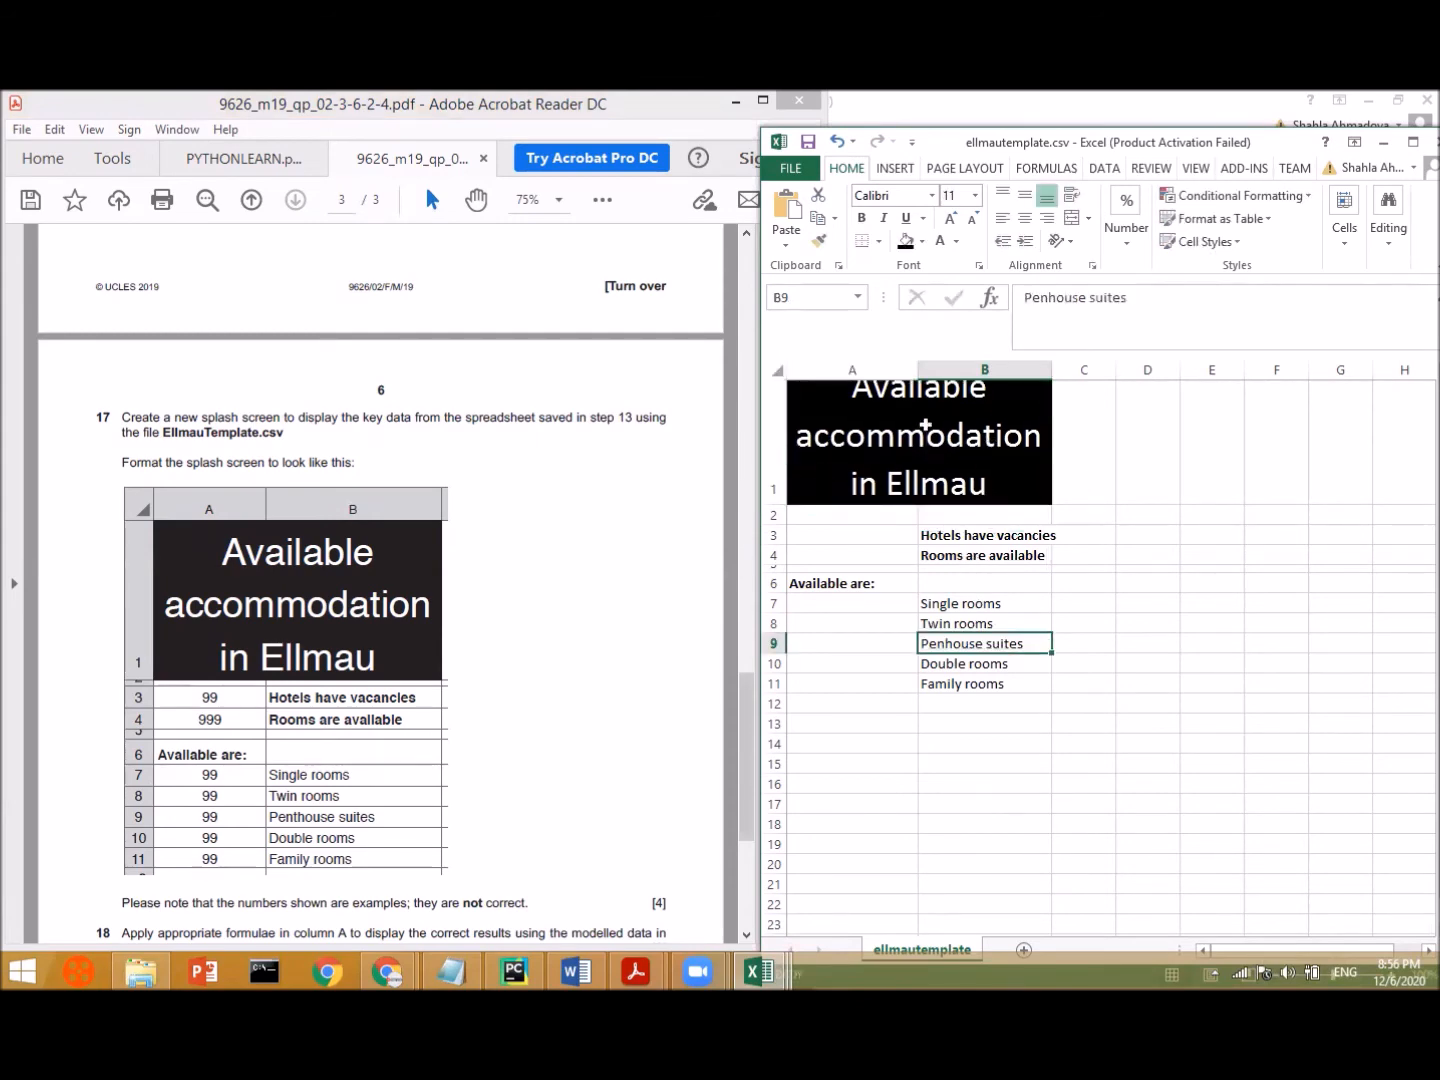
- Select the title cell and maximize the ellmautemplate.csv window
click(925, 428)
click(1268, 222)
click(1270, 224)
click(1237, 243)
click(1236, 243)
key(super+Up)
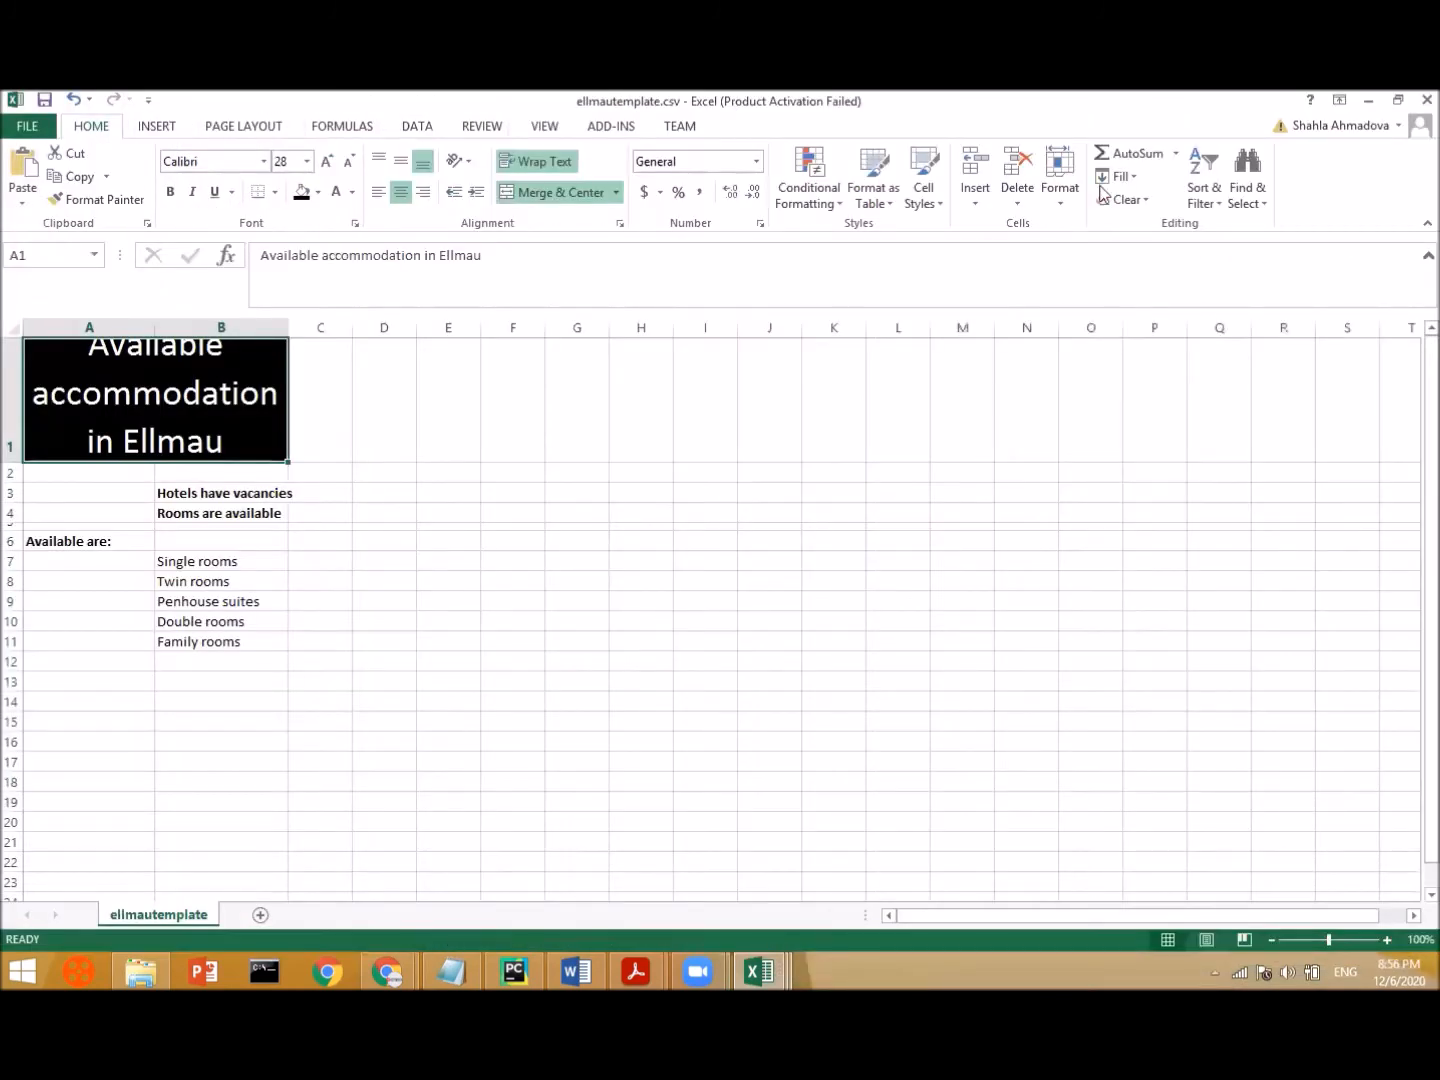
- Try to fit row 1 to the wrapped title with AutoFit and a manual height adjustment
click(1060, 178)
click(1097, 276)
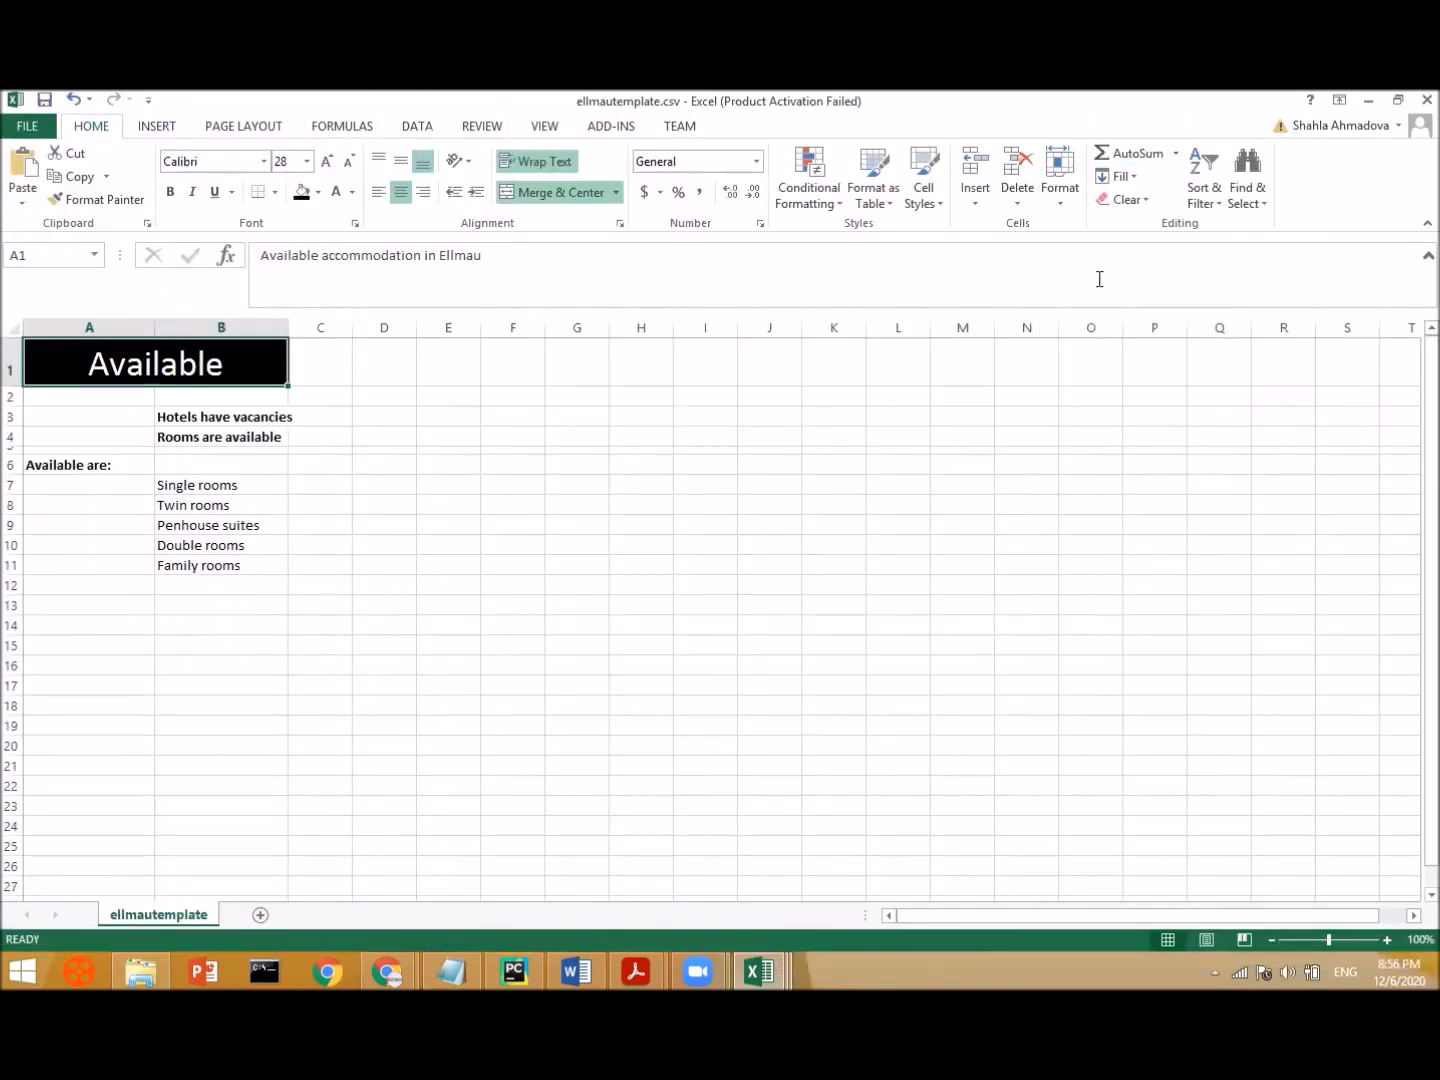
click(1060, 178)
click(1109, 273)
click(1060, 178)
click(1111, 321)
drag(14, 386, 20, 446)
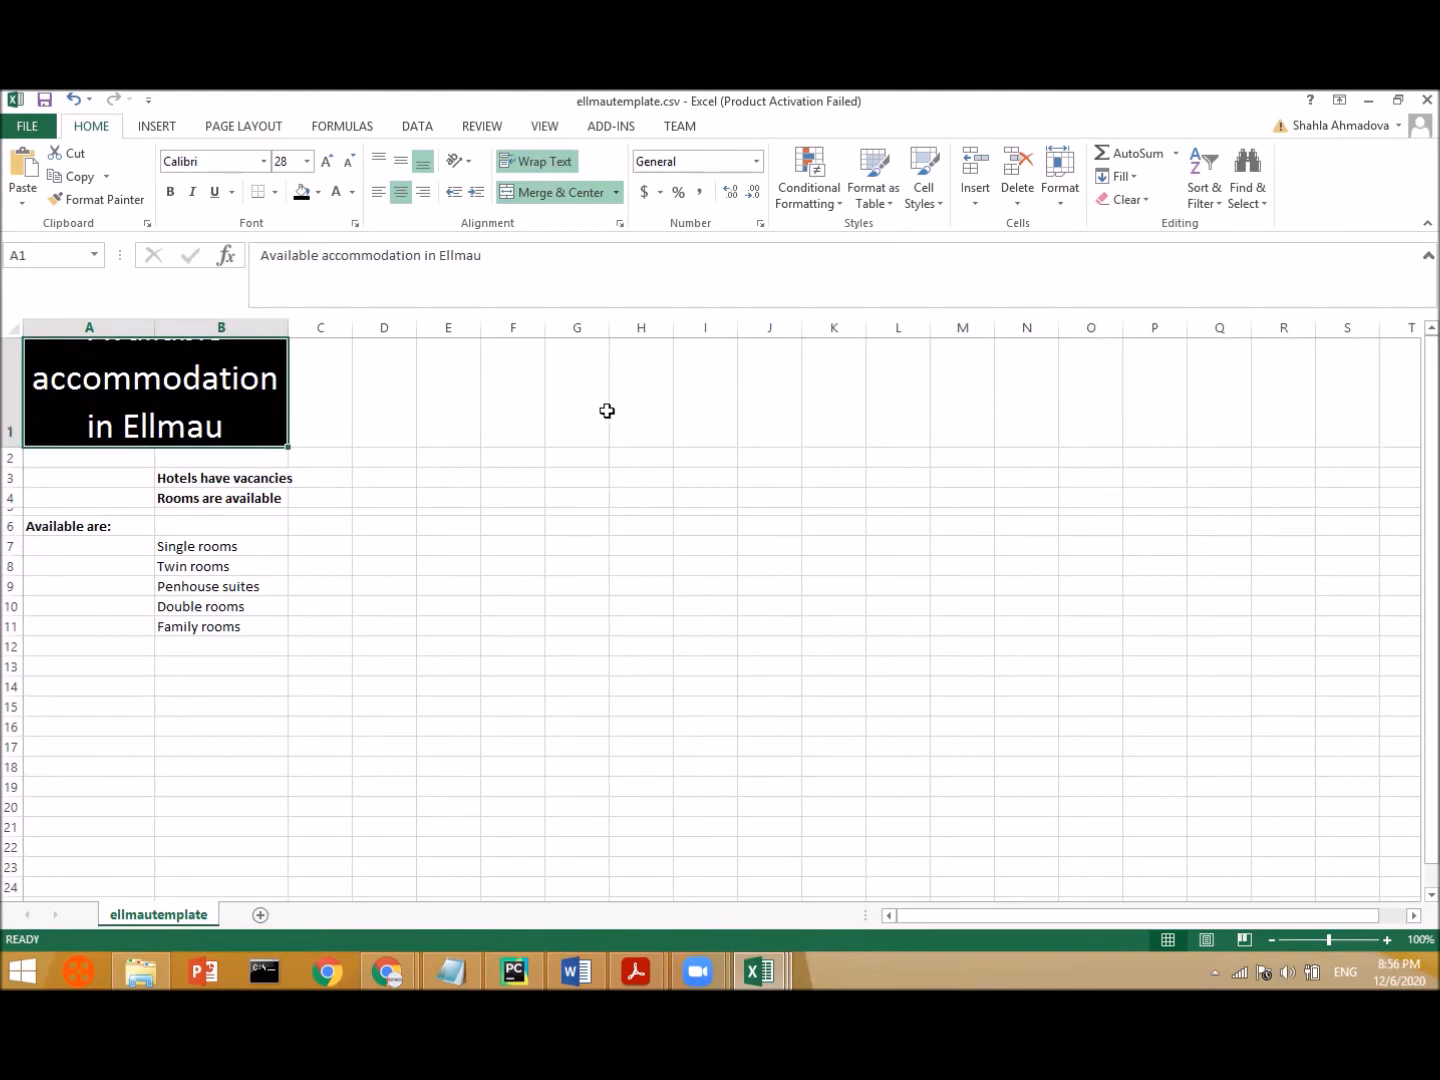
click(1061, 205)
click(1117, 275)
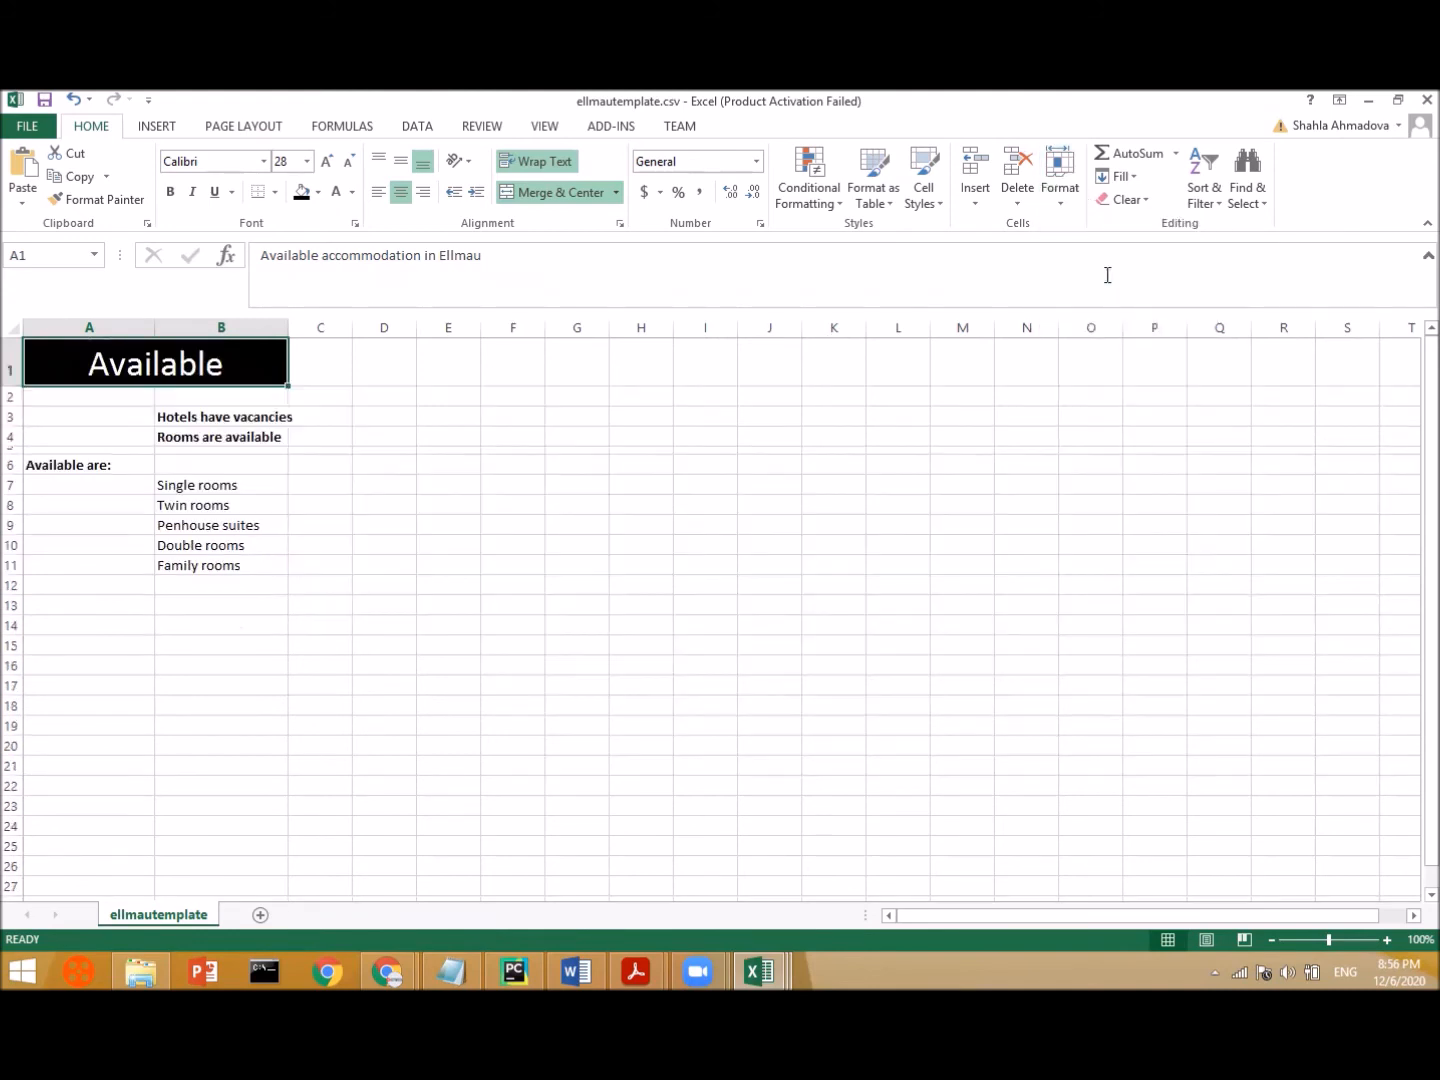
- Increase row 1's height until all three title lines fit, and widen column B slightly to contain the Hotels have vacancies label
drag(13, 386, 13, 475)
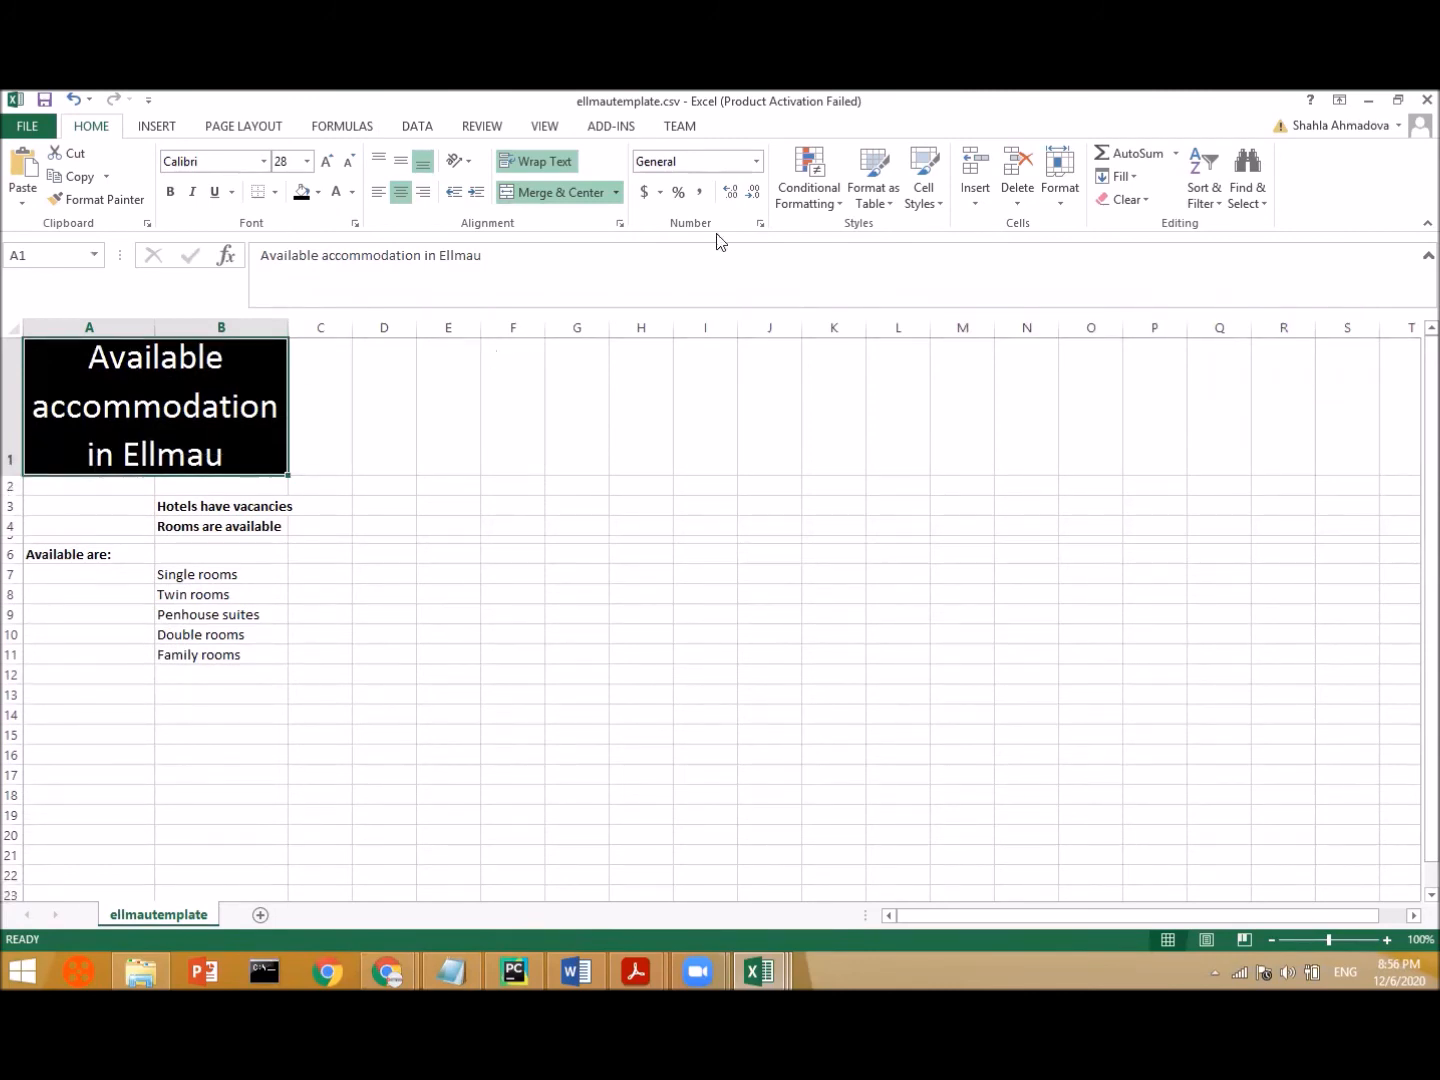
drag(299, 328, 304, 328)
click(315, 571)
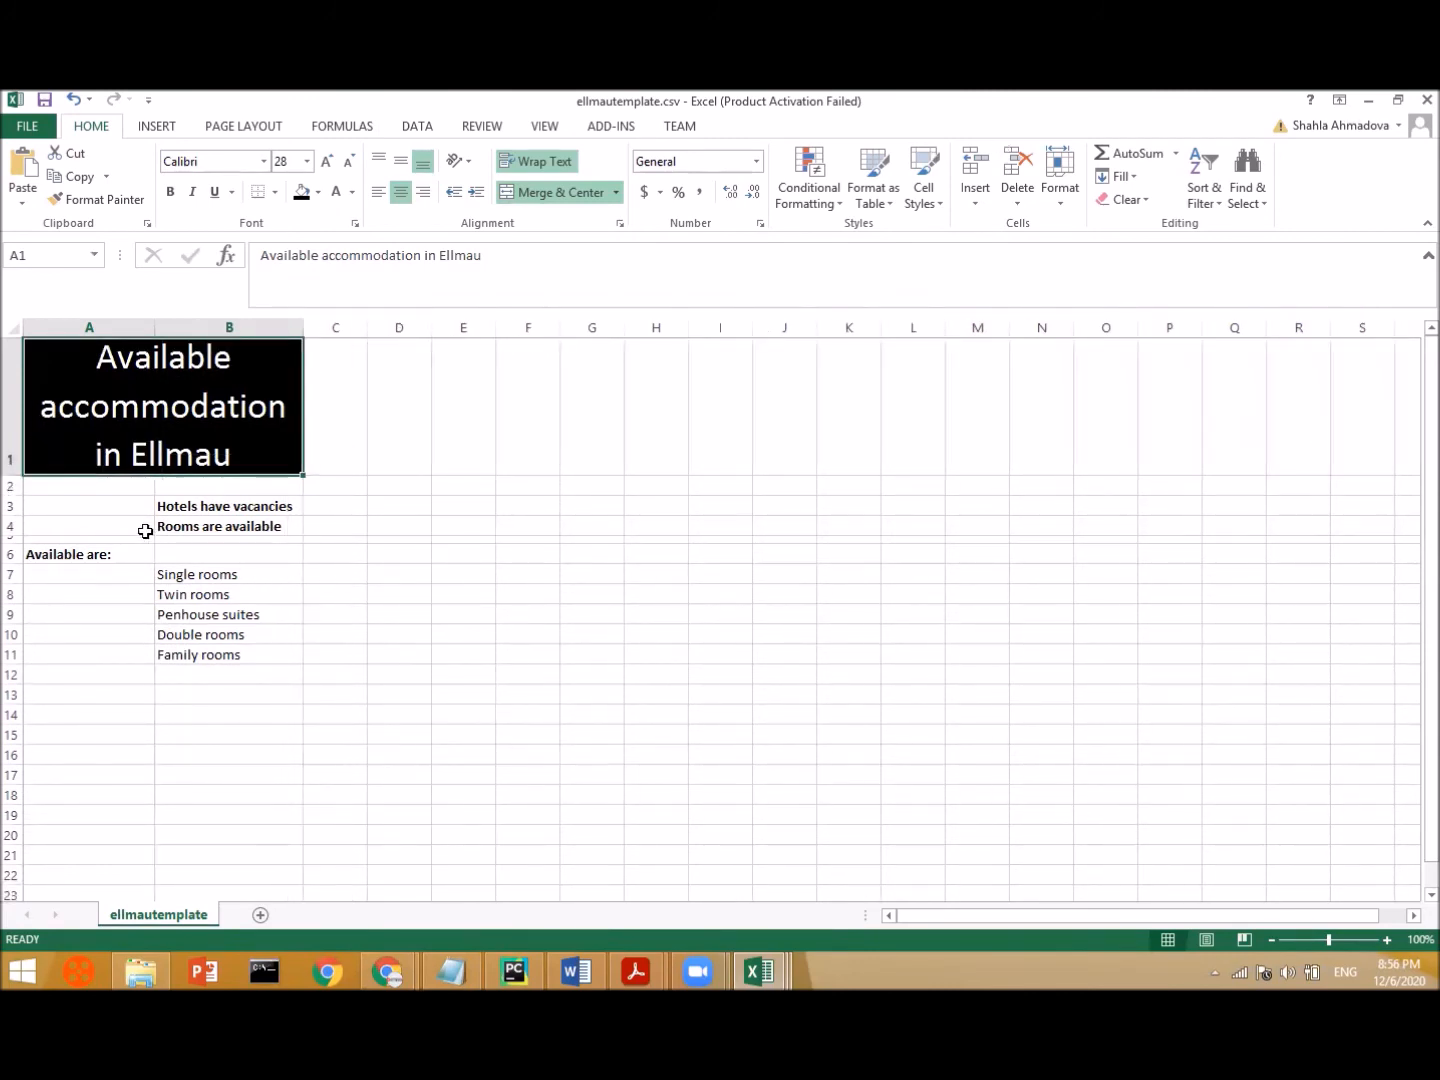
- Try applying All Borders to the range A2:B11
drag(111, 487, 239, 654)
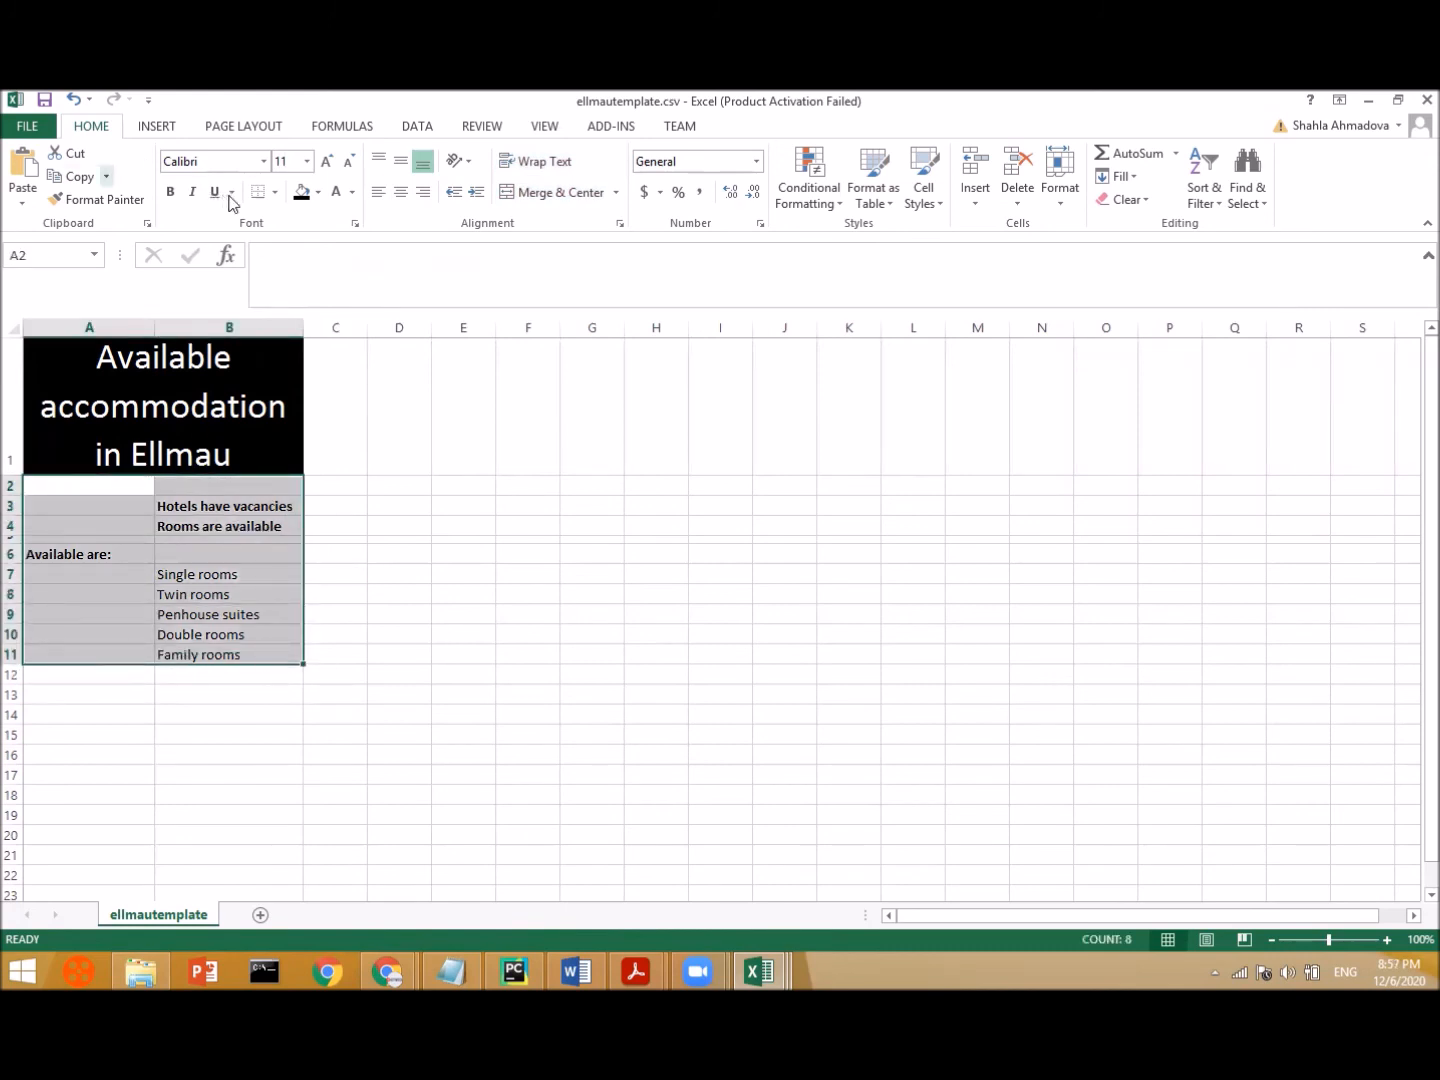
click(274, 193)
click(291, 364)
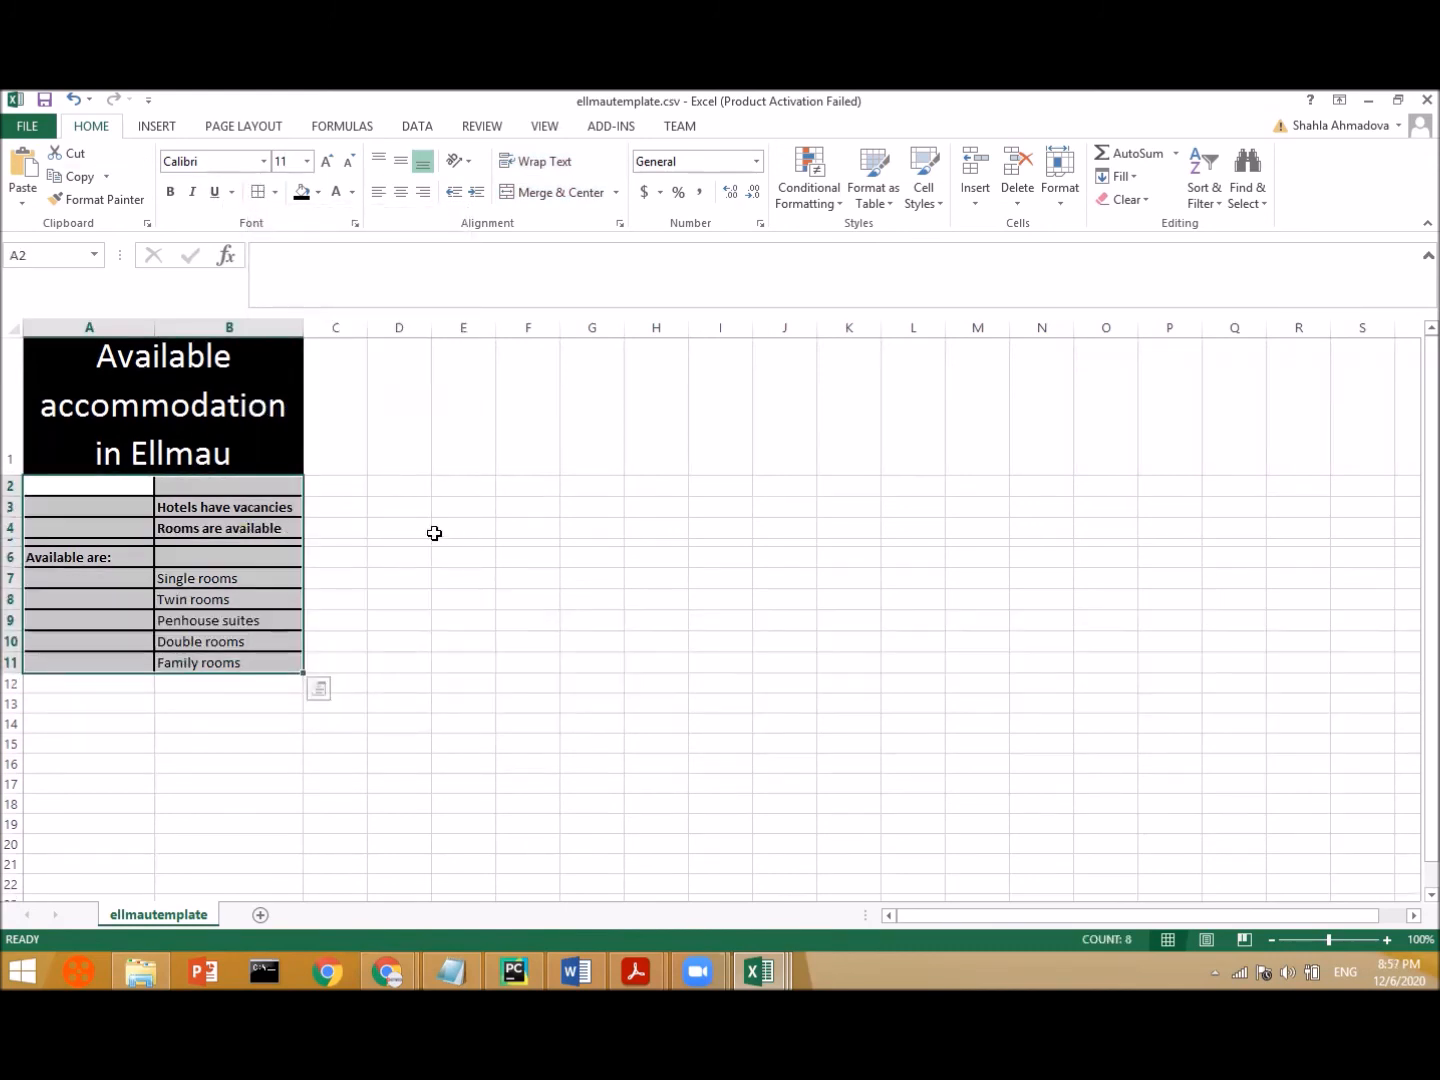
- Switch the border line to a thin style and undo the thick borders on A2:B11
click(274, 193)
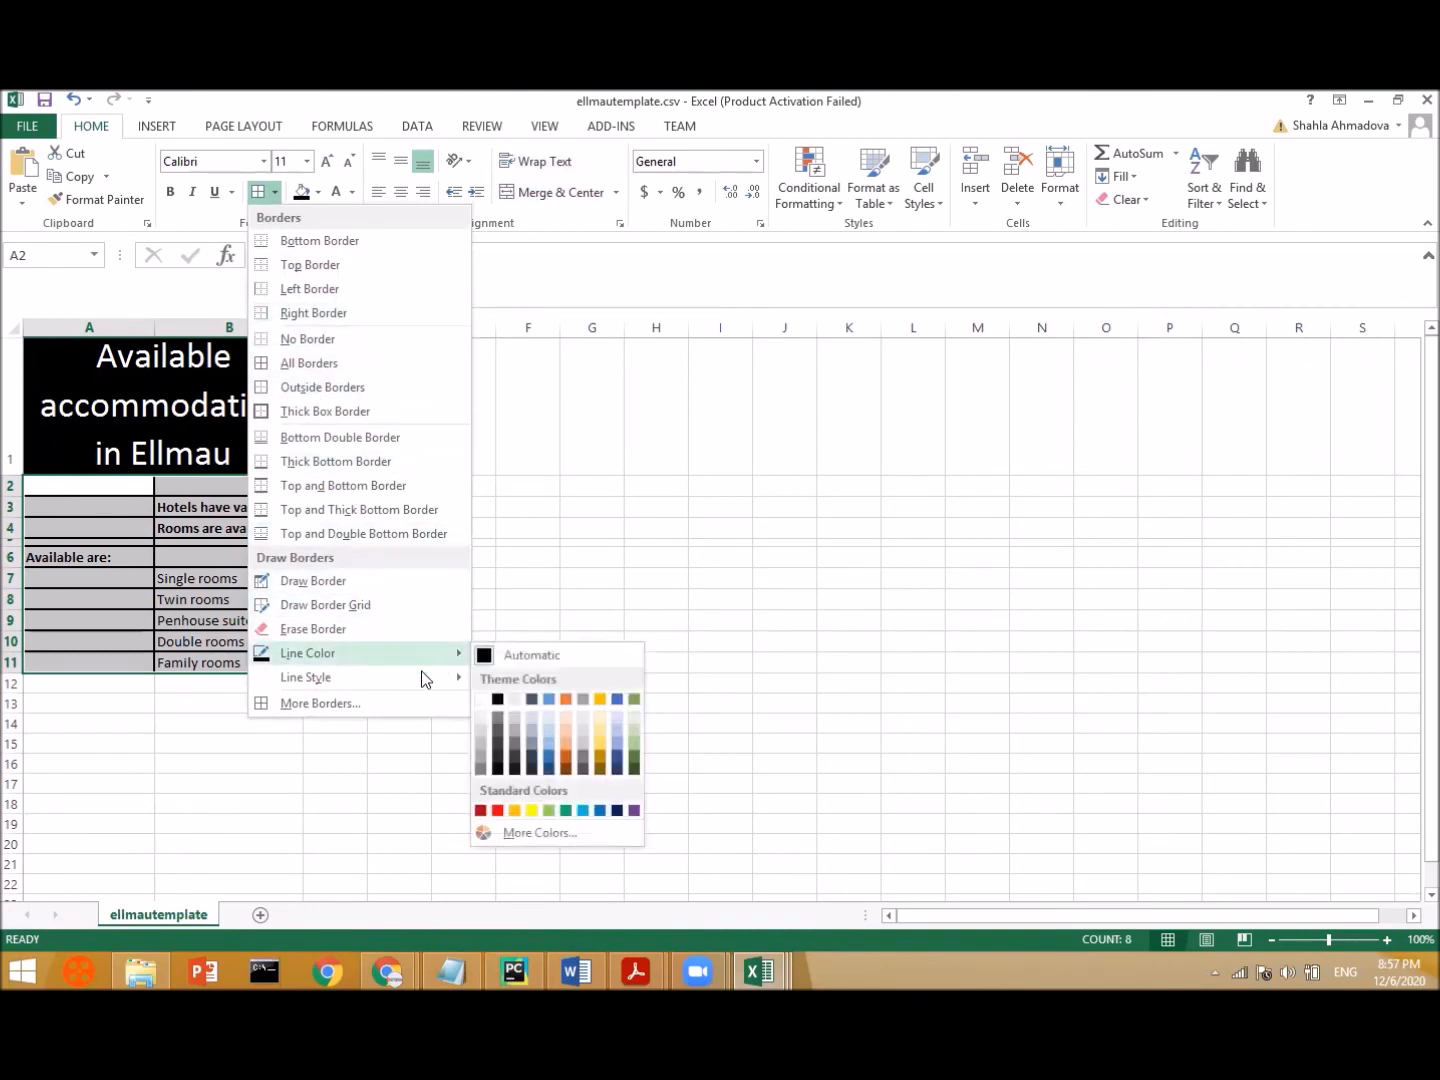
mouse_move(440, 676)
click(527, 630)
click(195, 566)
key(ctrl+z)
key(ctrl+z)
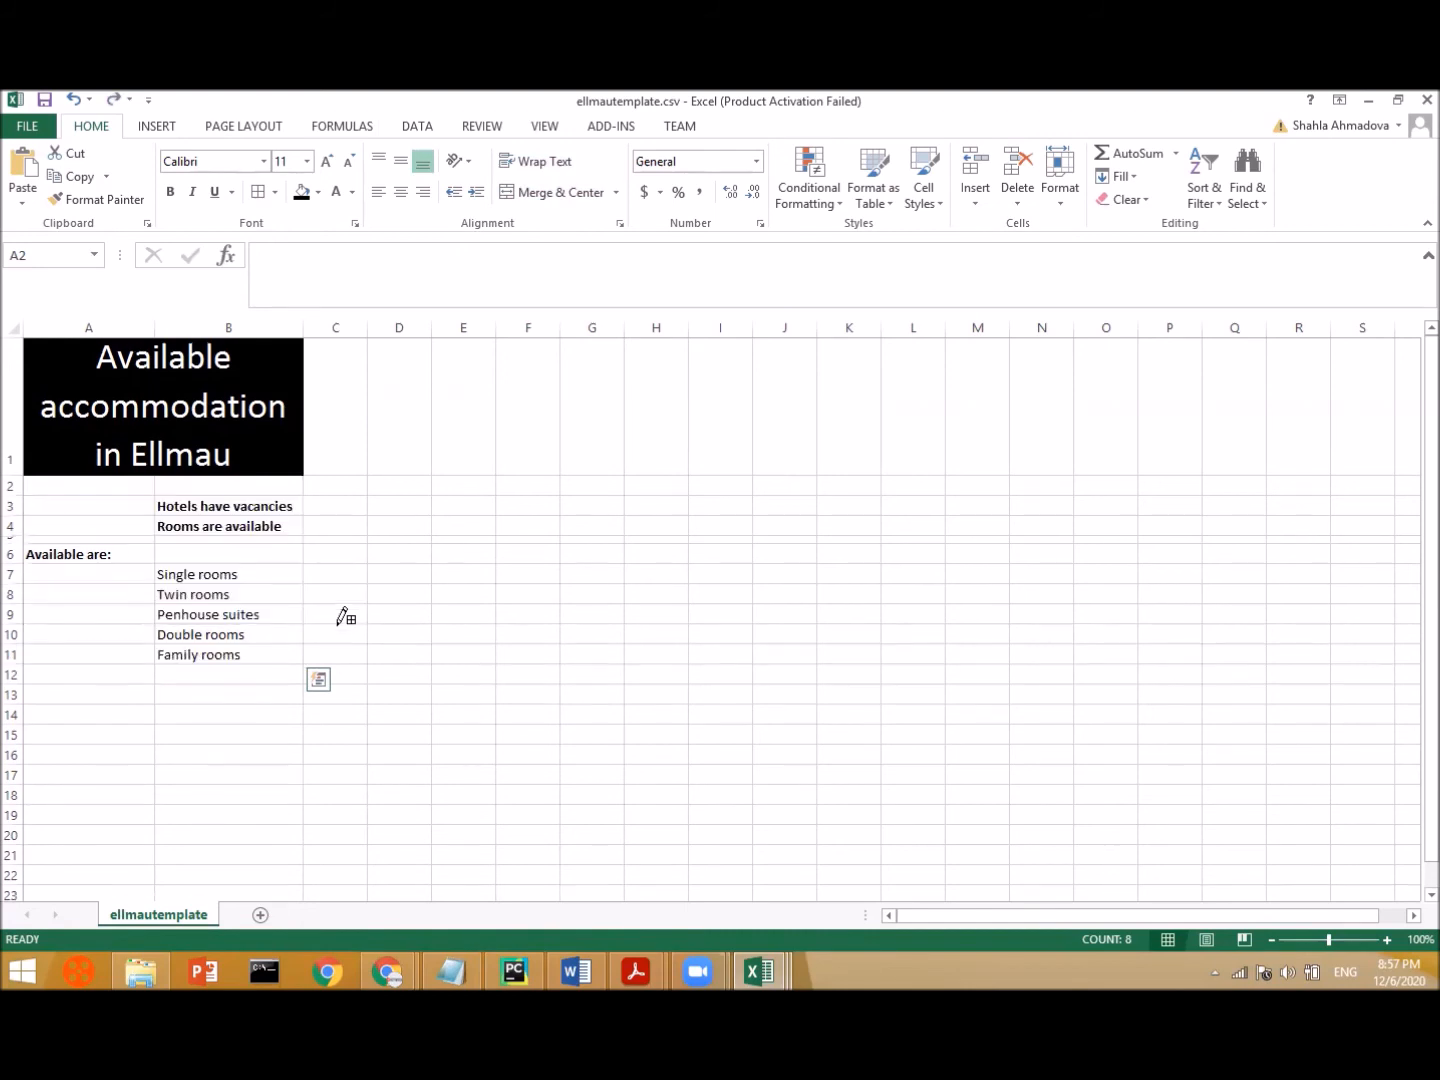
- Draw thin borders around every cell in A2:B11, including the divider between columns A and B
click(157, 596)
drag(84, 488, 239, 648)
mouse_move(124, 556)
mouse_down()
mouse_move(279, 554)
mouse_move(182, 573)
mouse_move(266, 582)
mouse_up()
drag(76, 610, 240, 620)
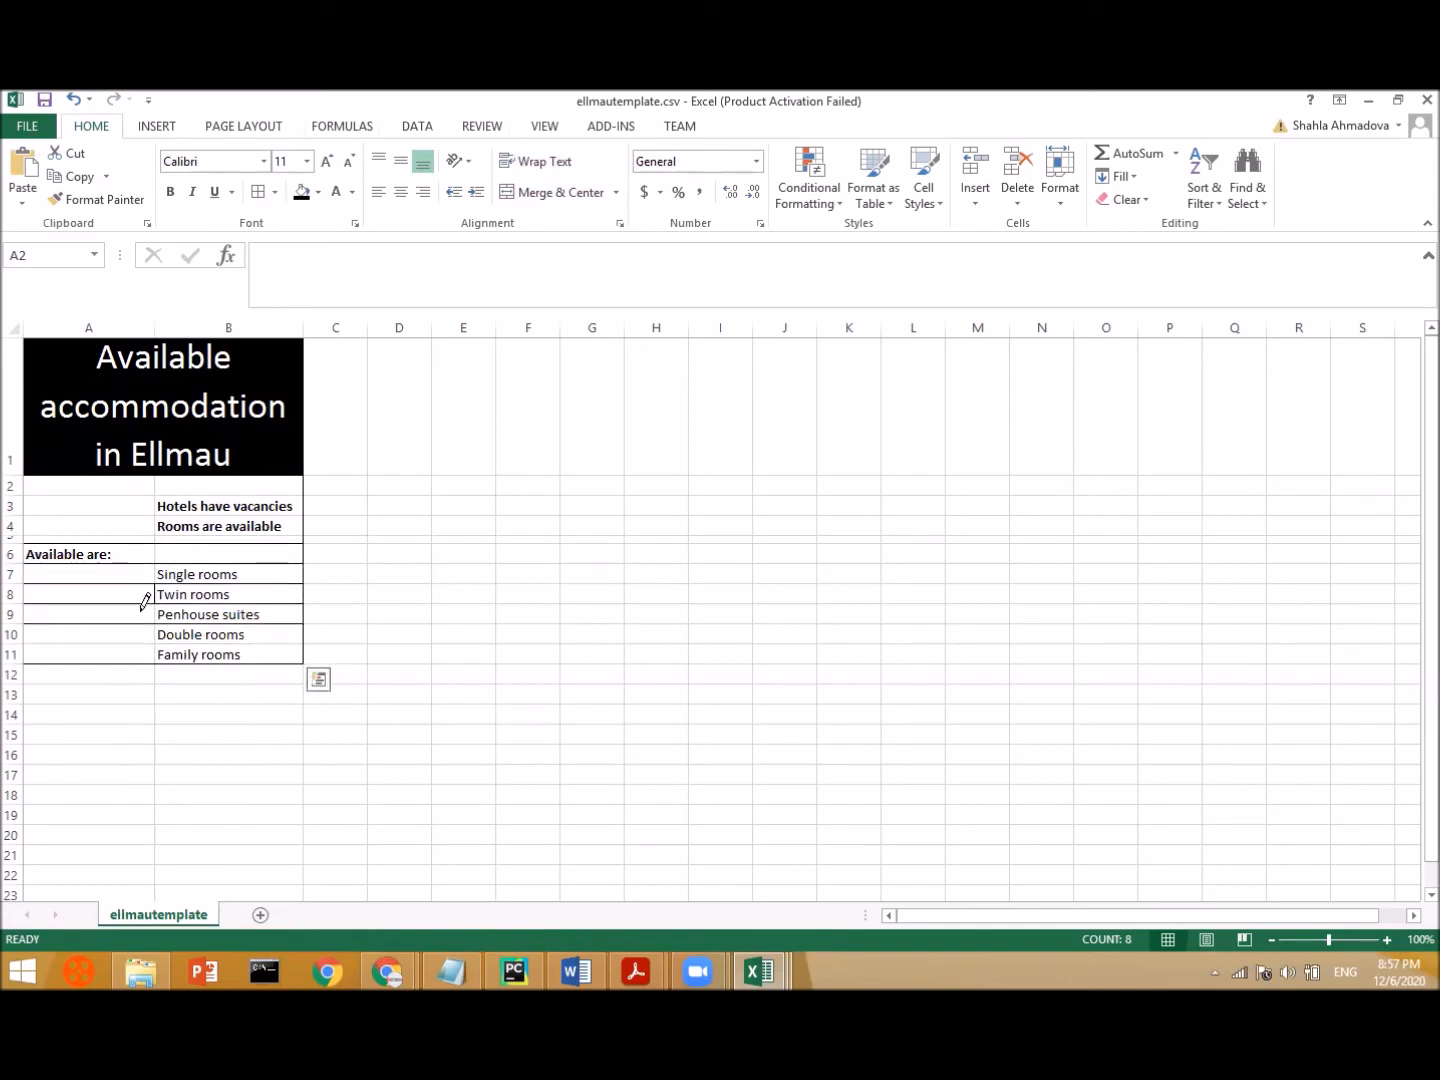
mouse_move(184, 625)
mouse_down()
mouse_move(218, 645)
mouse_move(155, 660)
mouse_up()
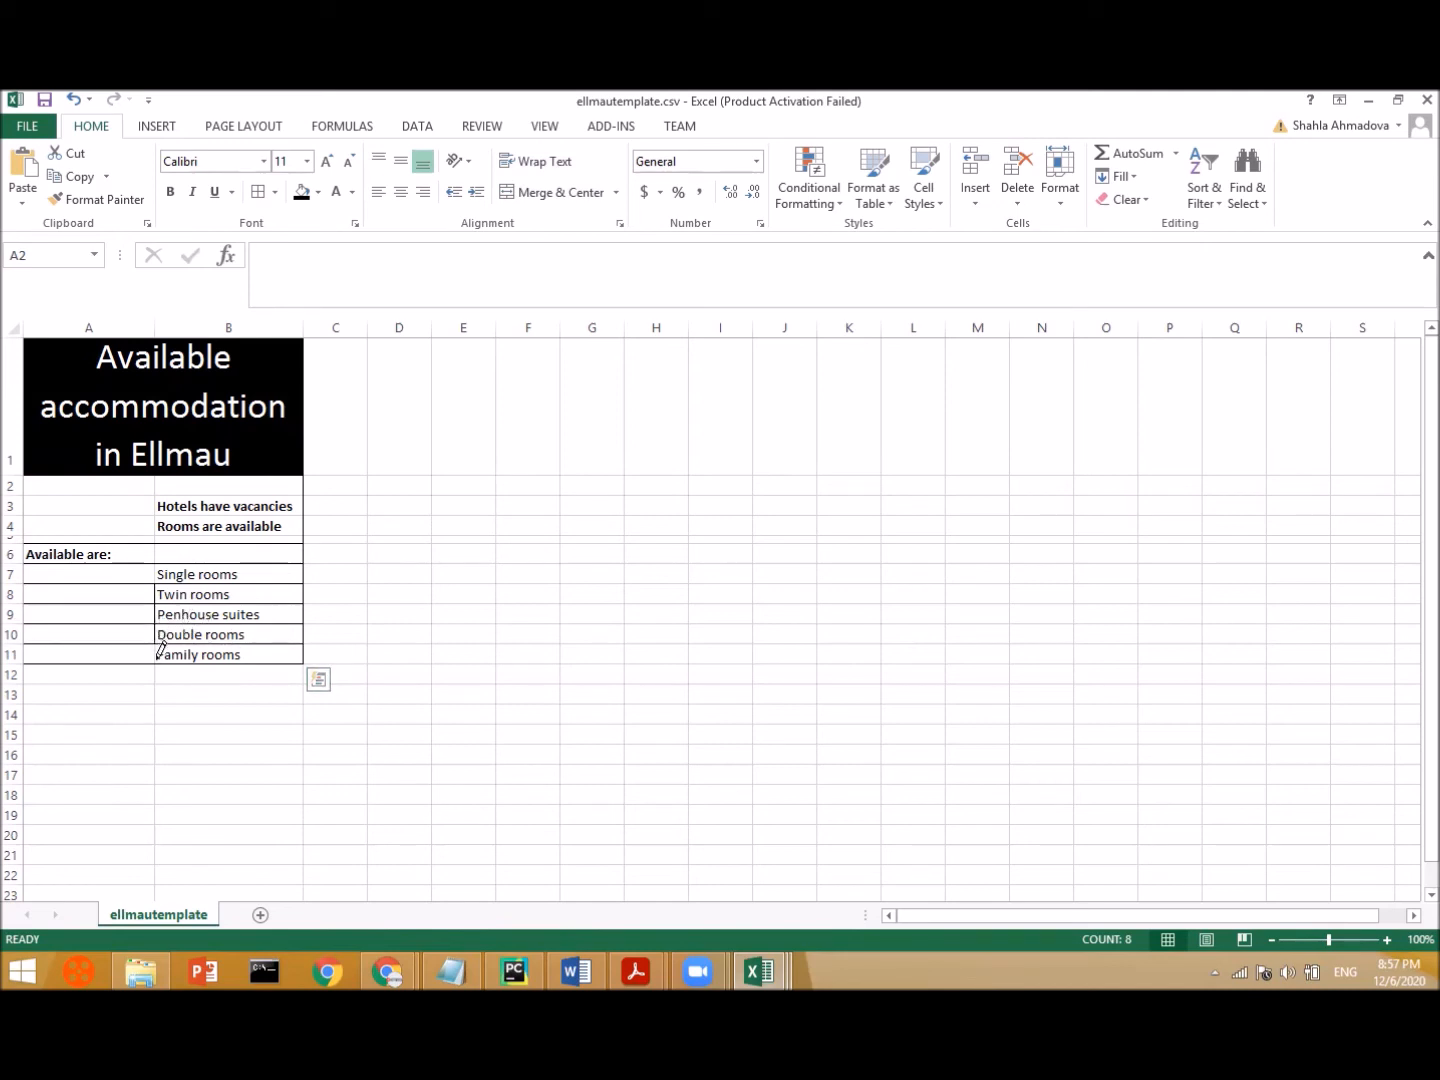
click(138, 507)
mouse_move(236, 490)
mouse_down()
mouse_move(249, 500)
mouse_move(159, 487)
mouse_up()
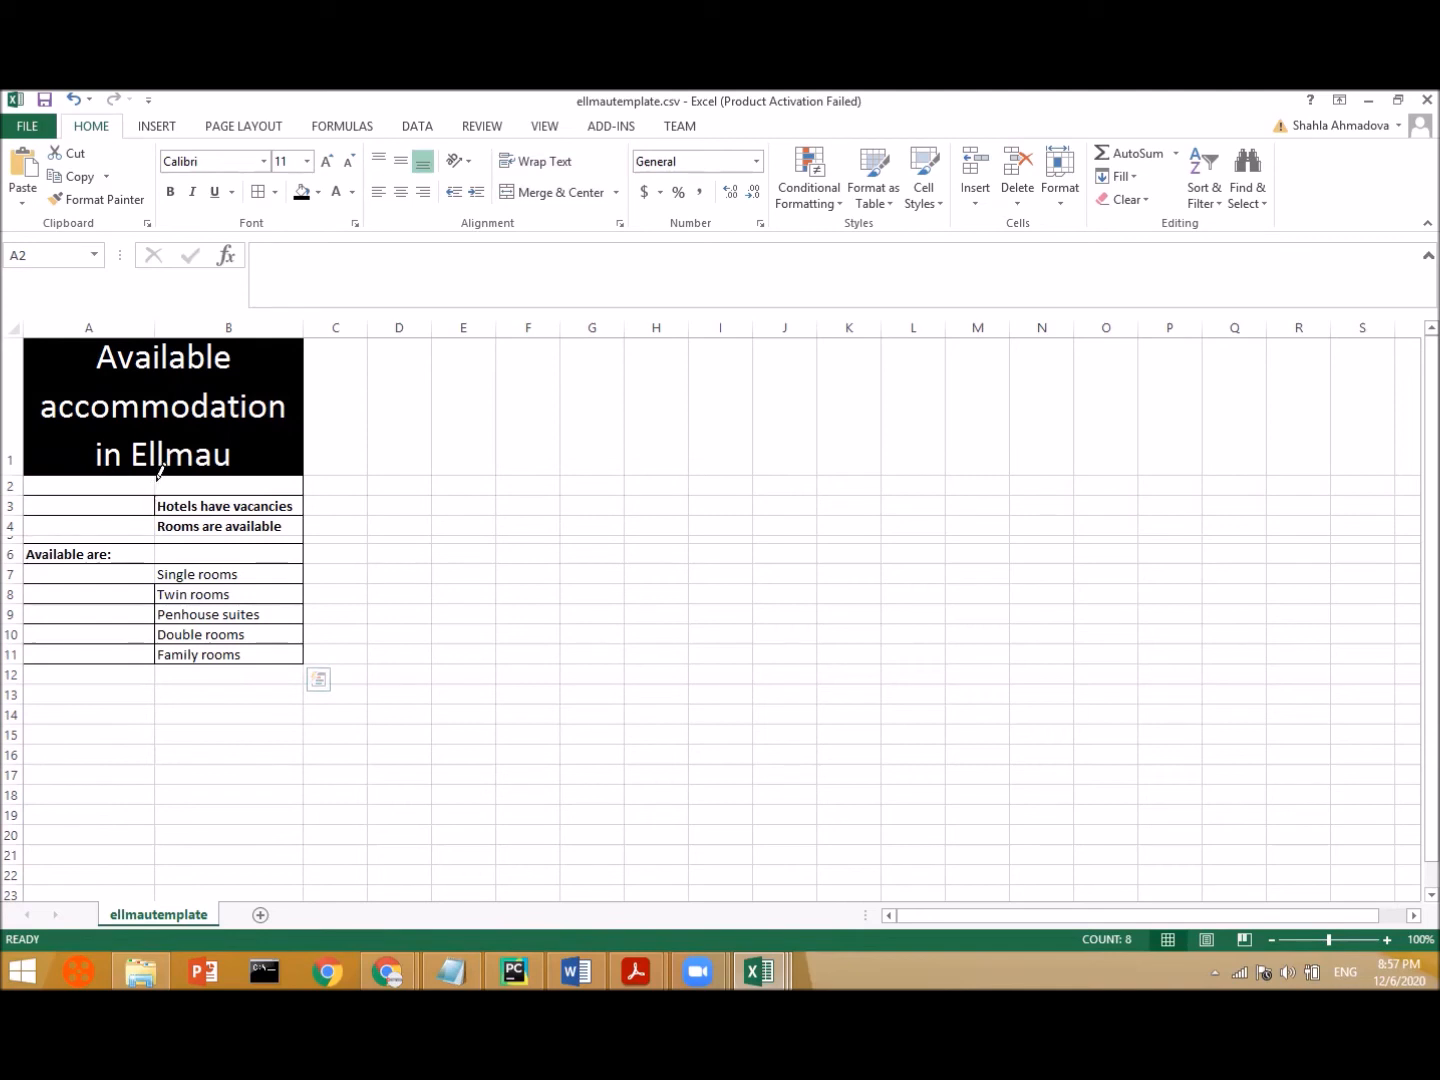
click(167, 528)
click(141, 535)
drag(157, 527, 157, 590)
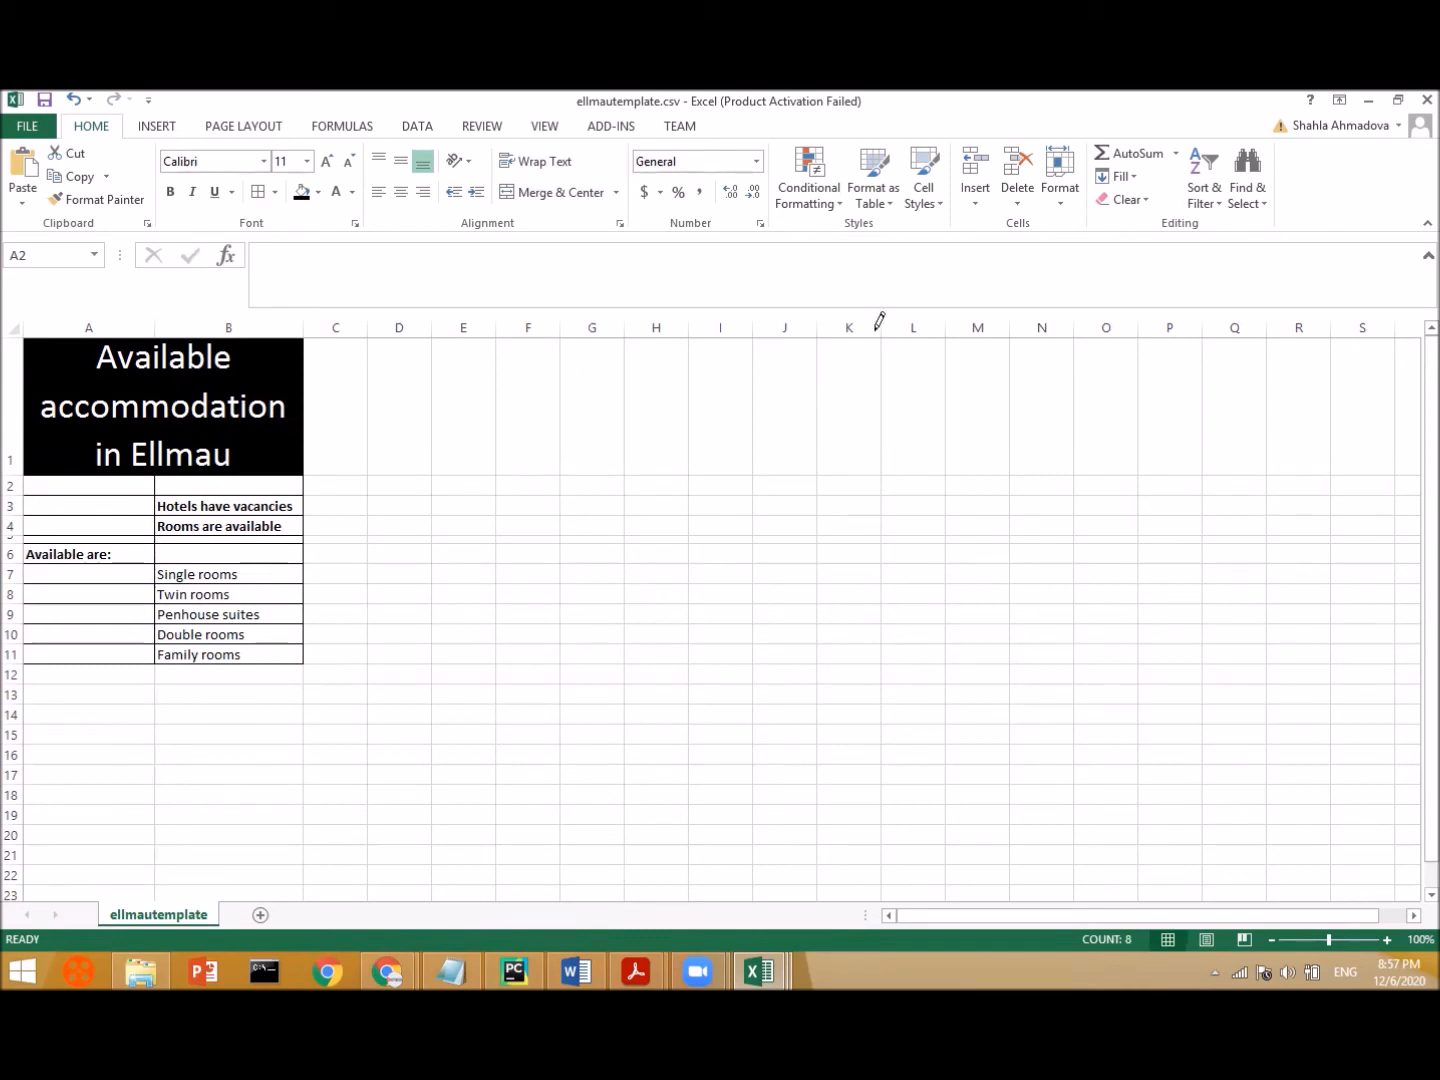
- Restore the workbook window beside the exam paper, bring questions 18 and 19 into view, and collapse the paper's tools pane
click(1397, 100)
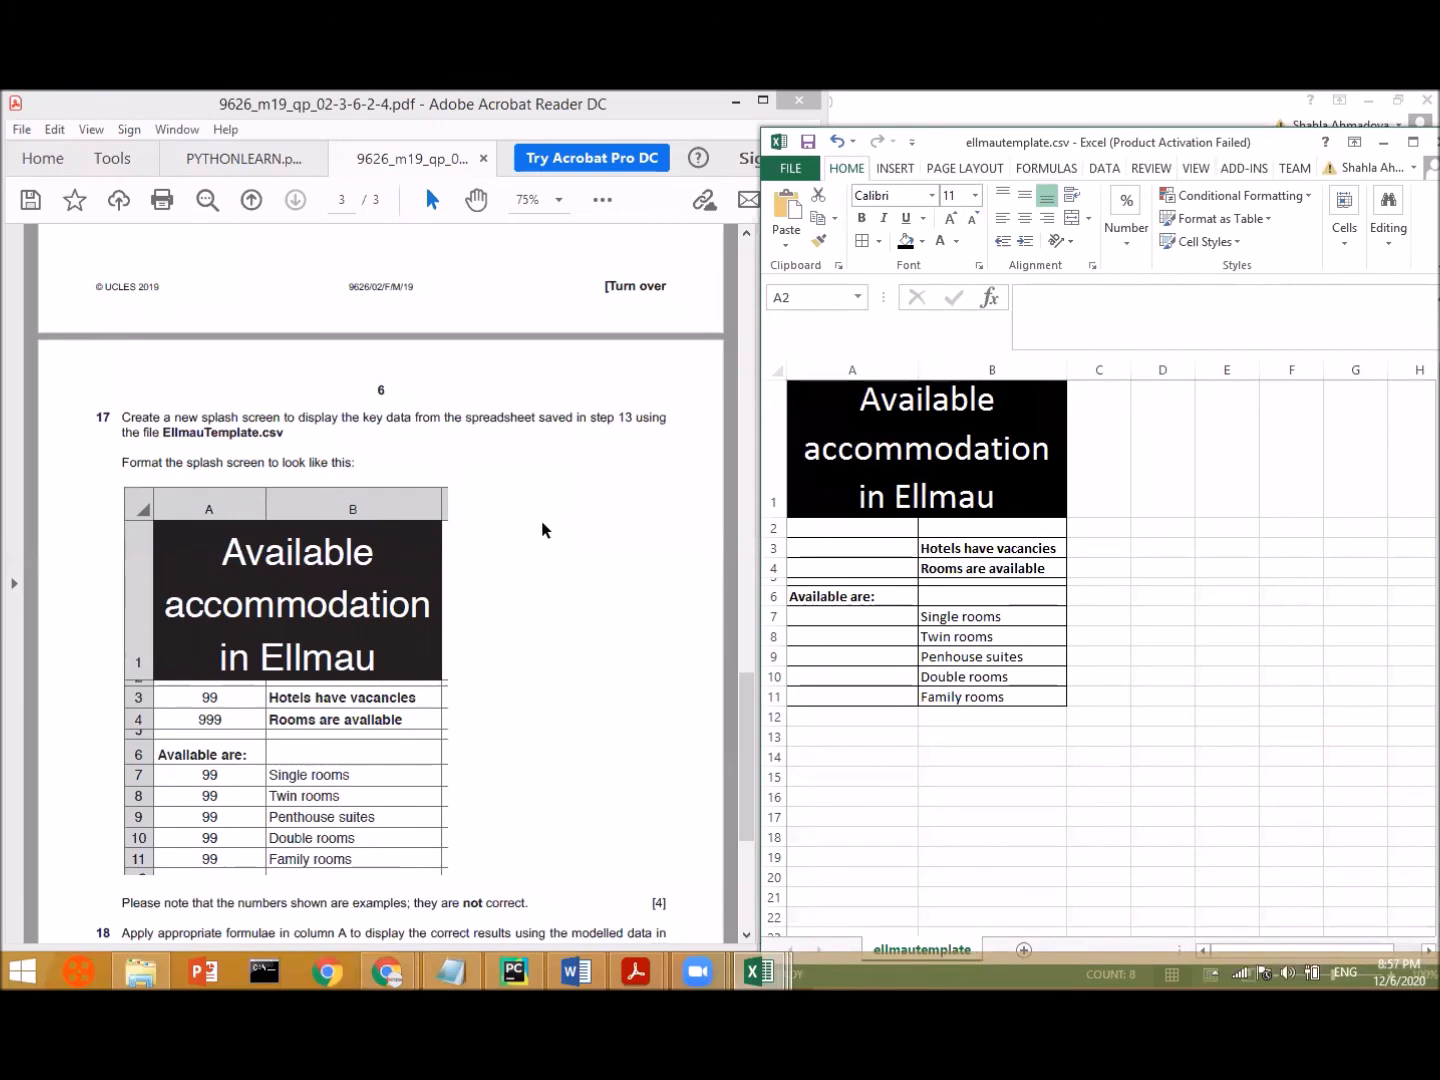
click(728, 517)
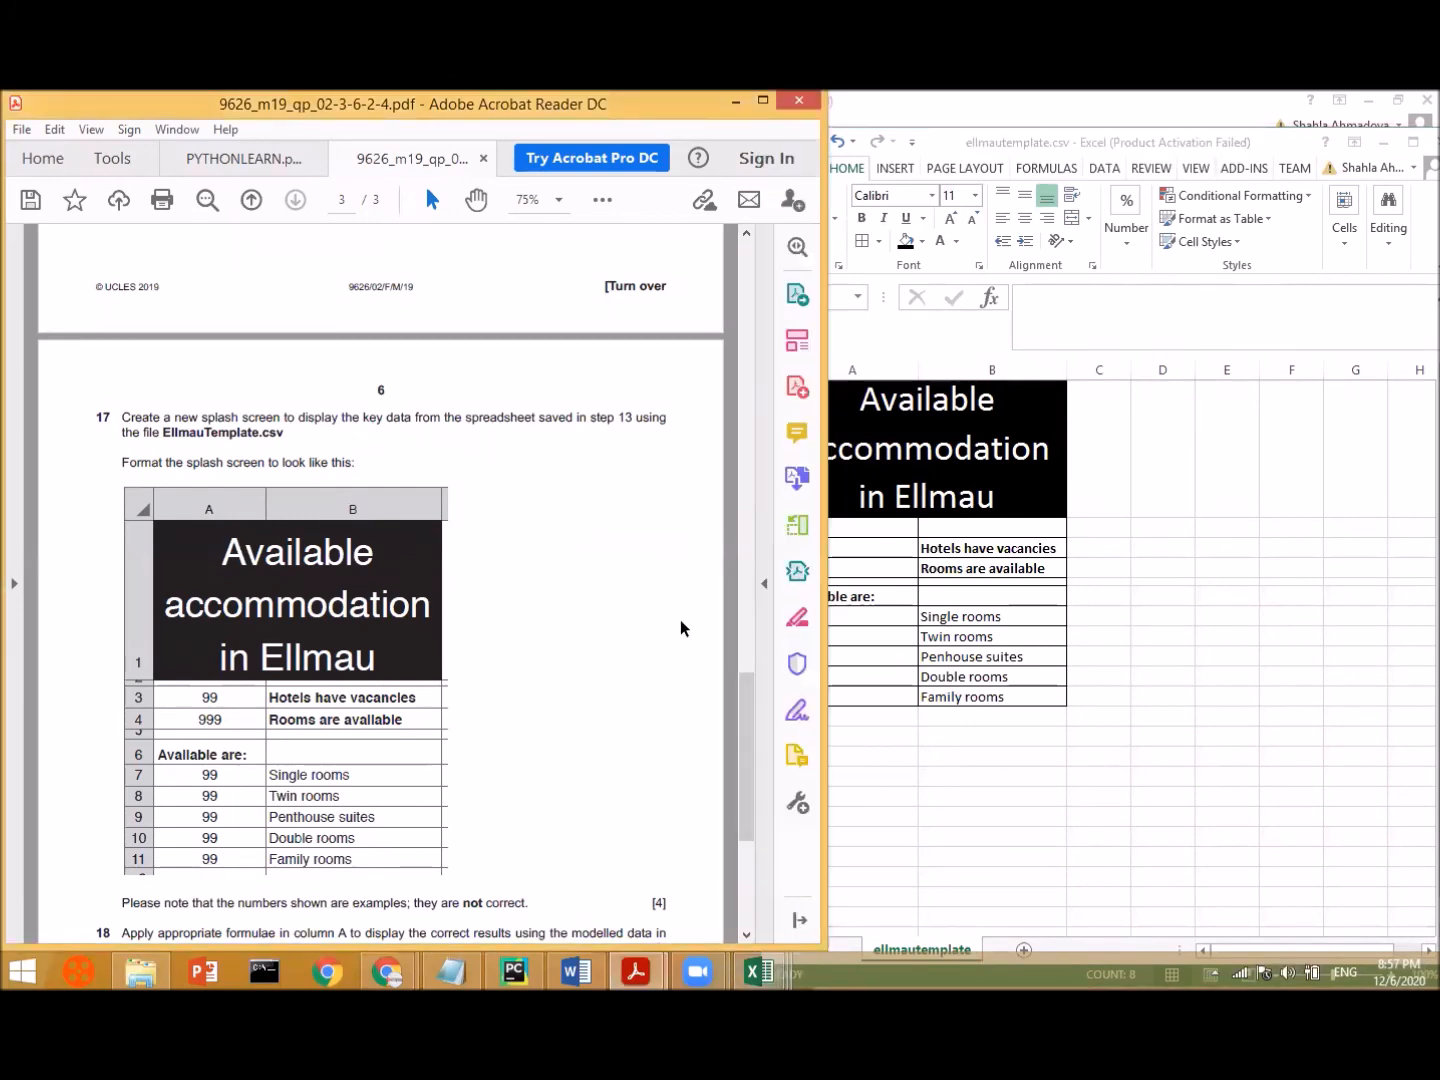
scroll(683, 628, down, 3)
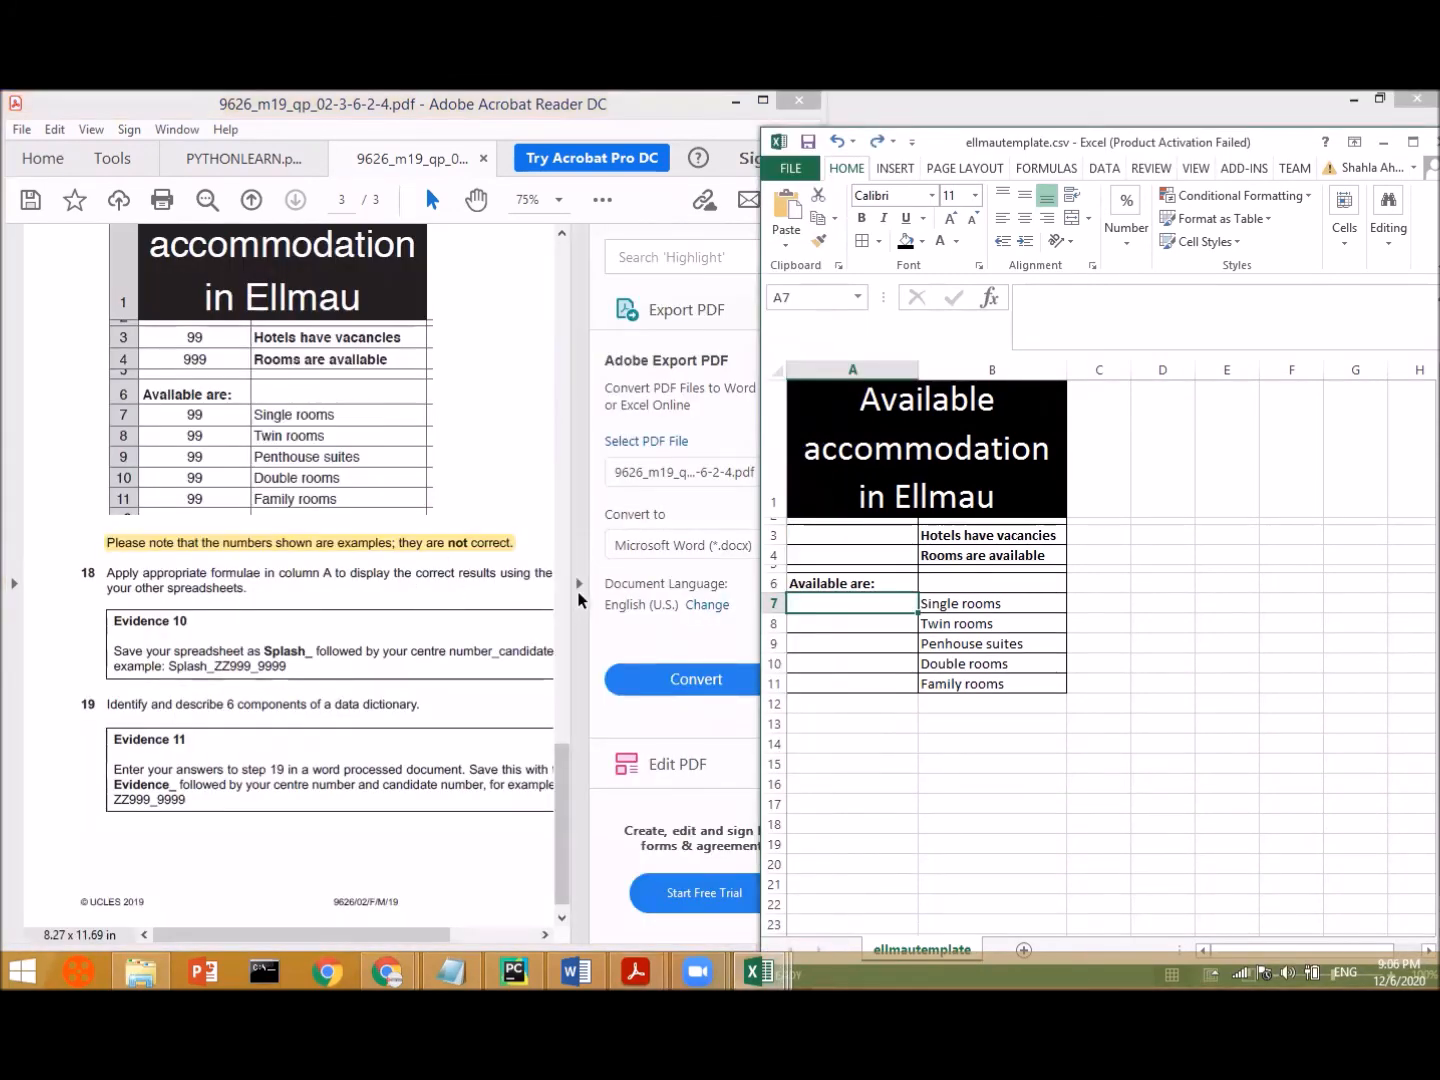
click(578, 588)
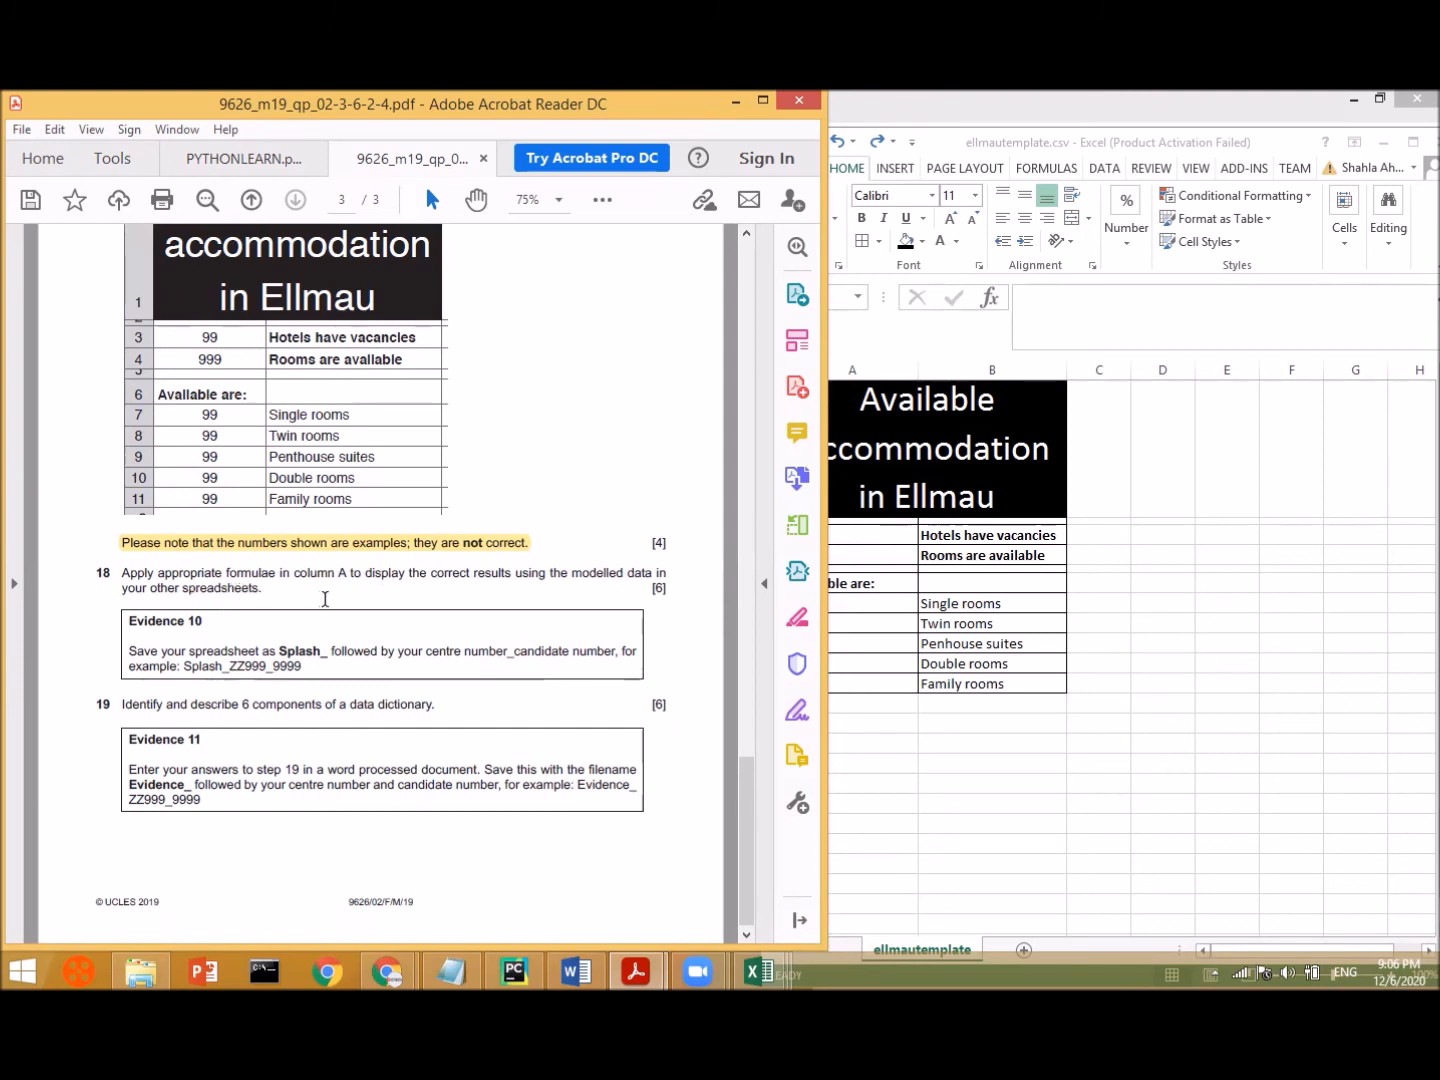
- Reopen RA1_ZZ999_9999.xlsx from the Term exam sources folder, discarding its unsaved changes
click(870, 603)
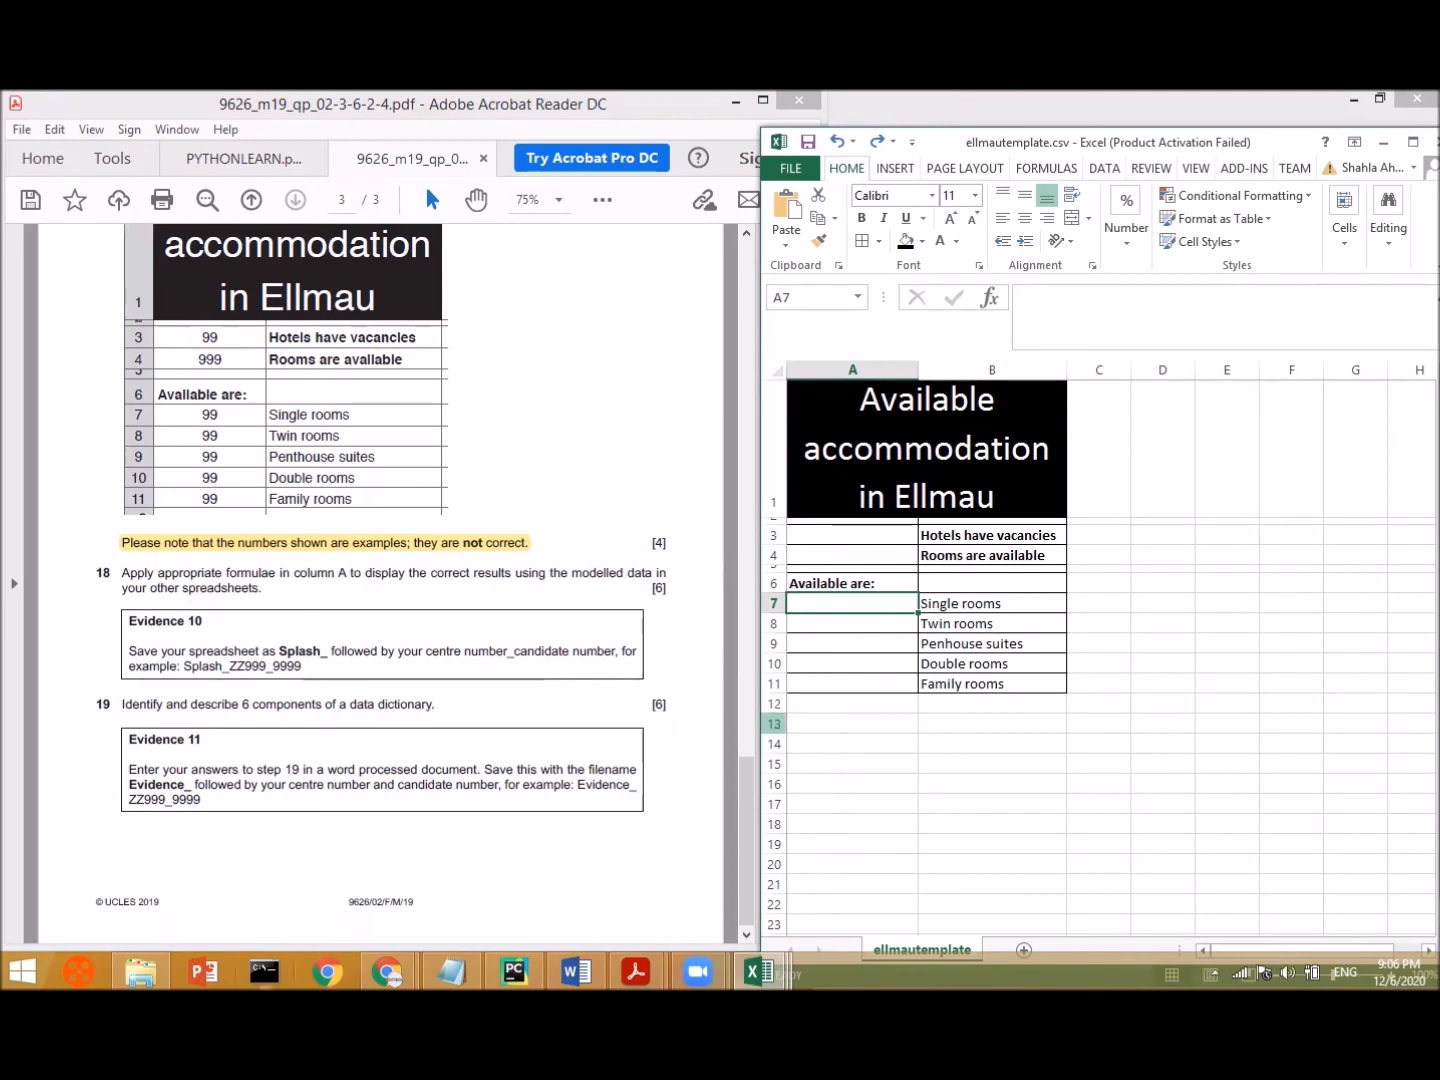
click(140, 971)
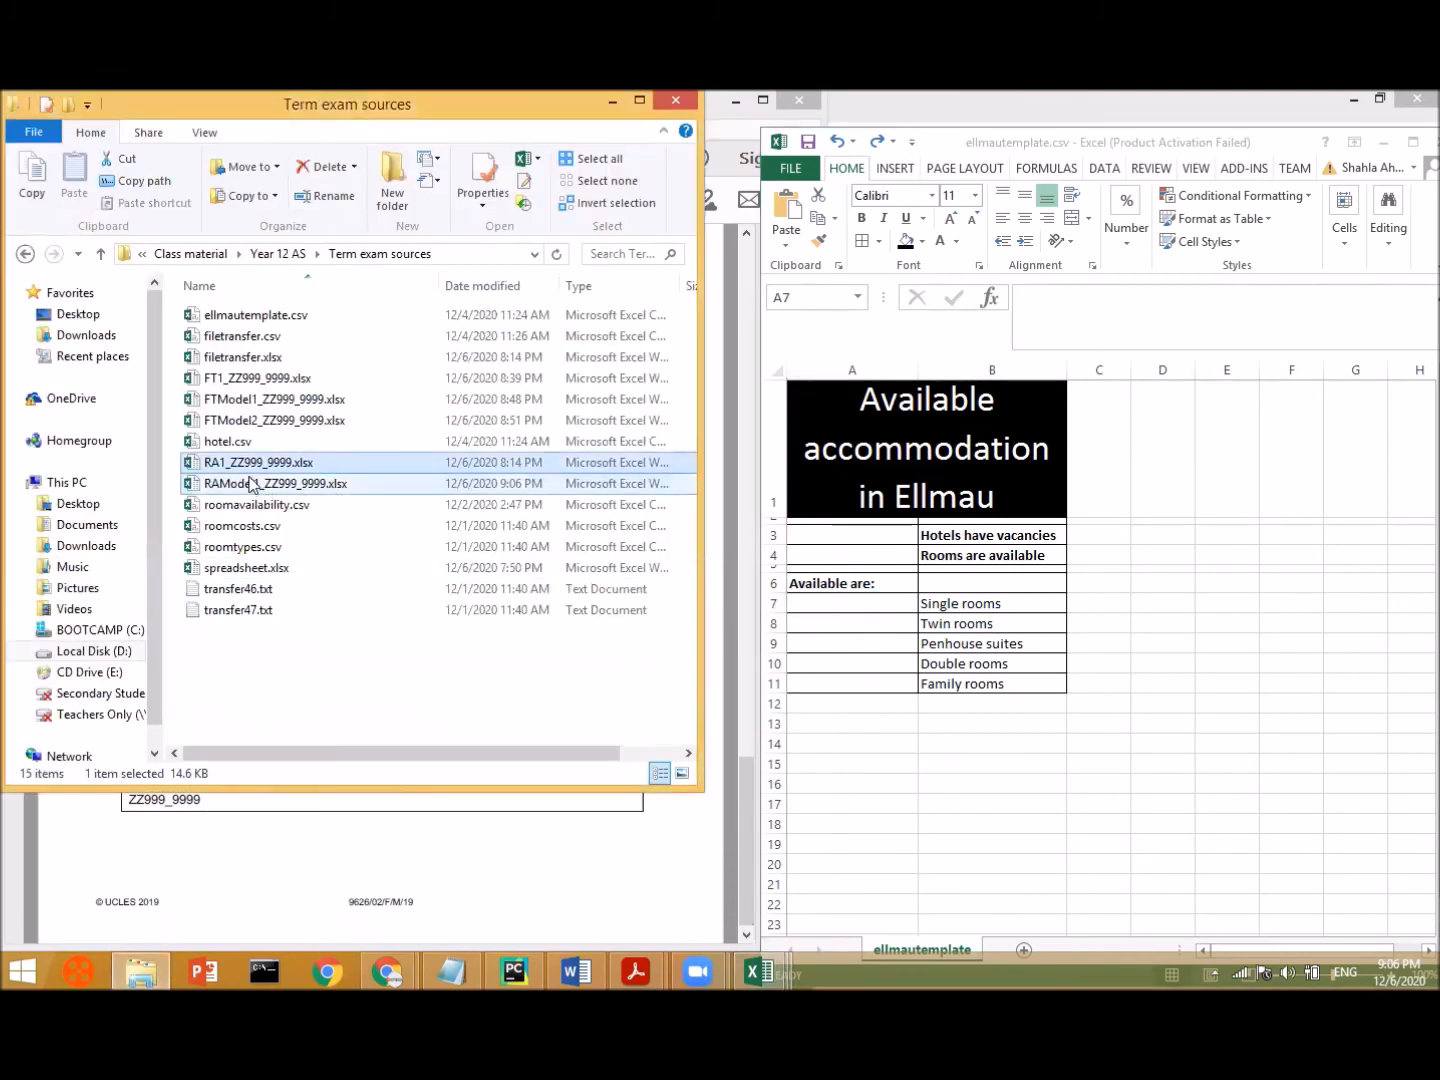
double_click(297, 463)
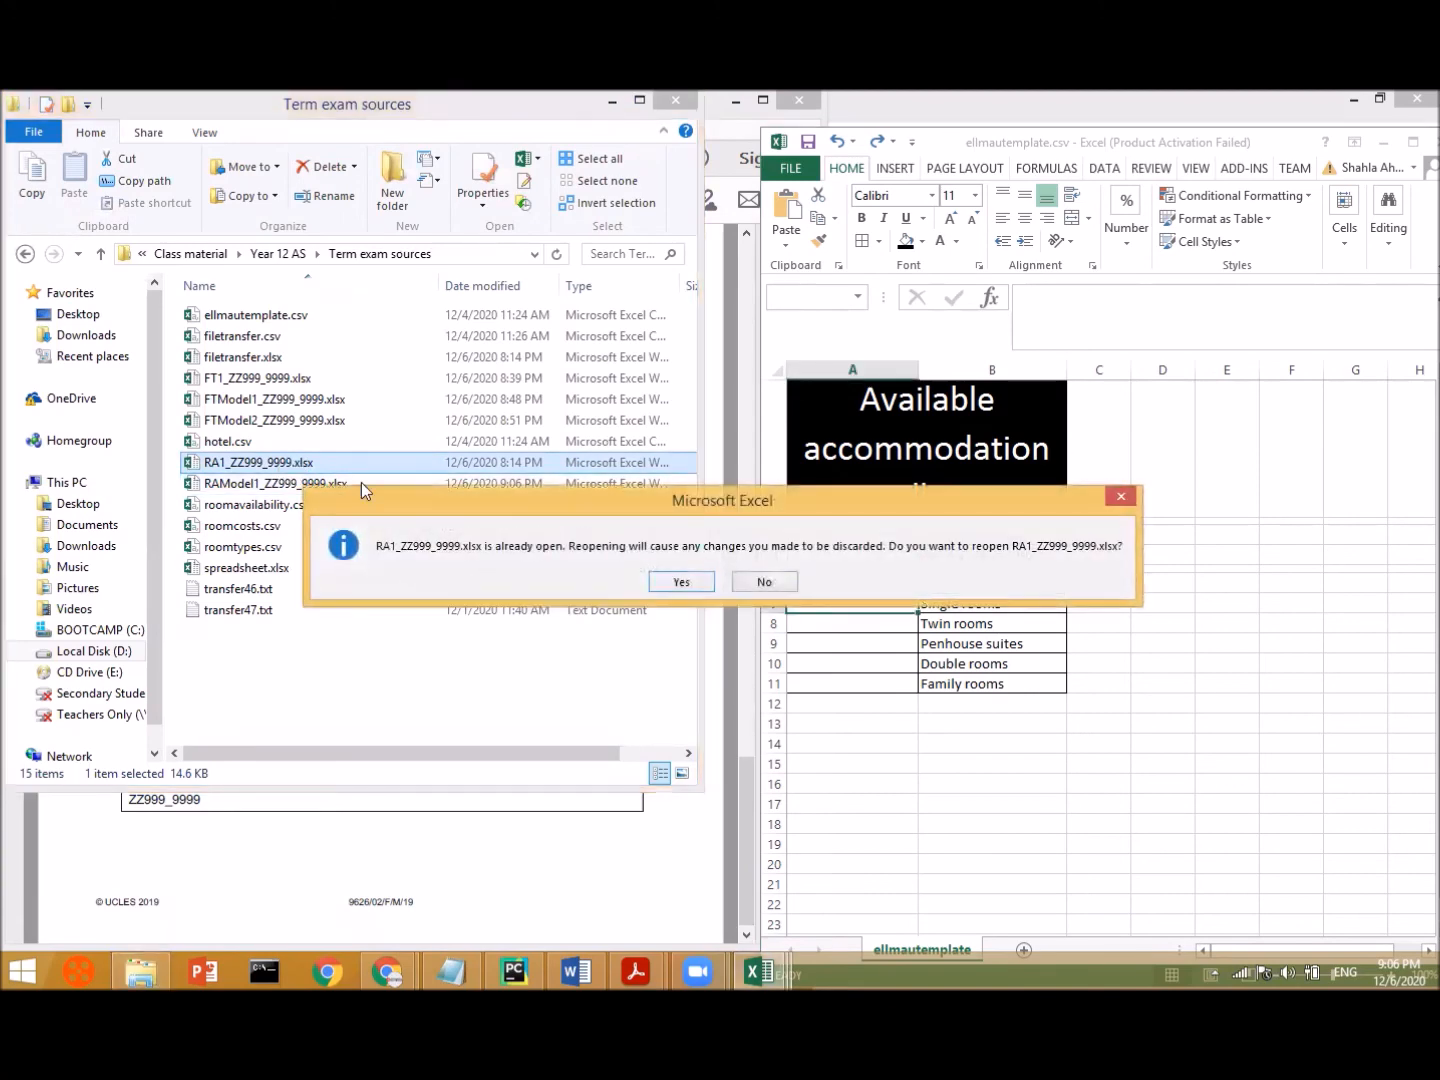
click(680, 580)
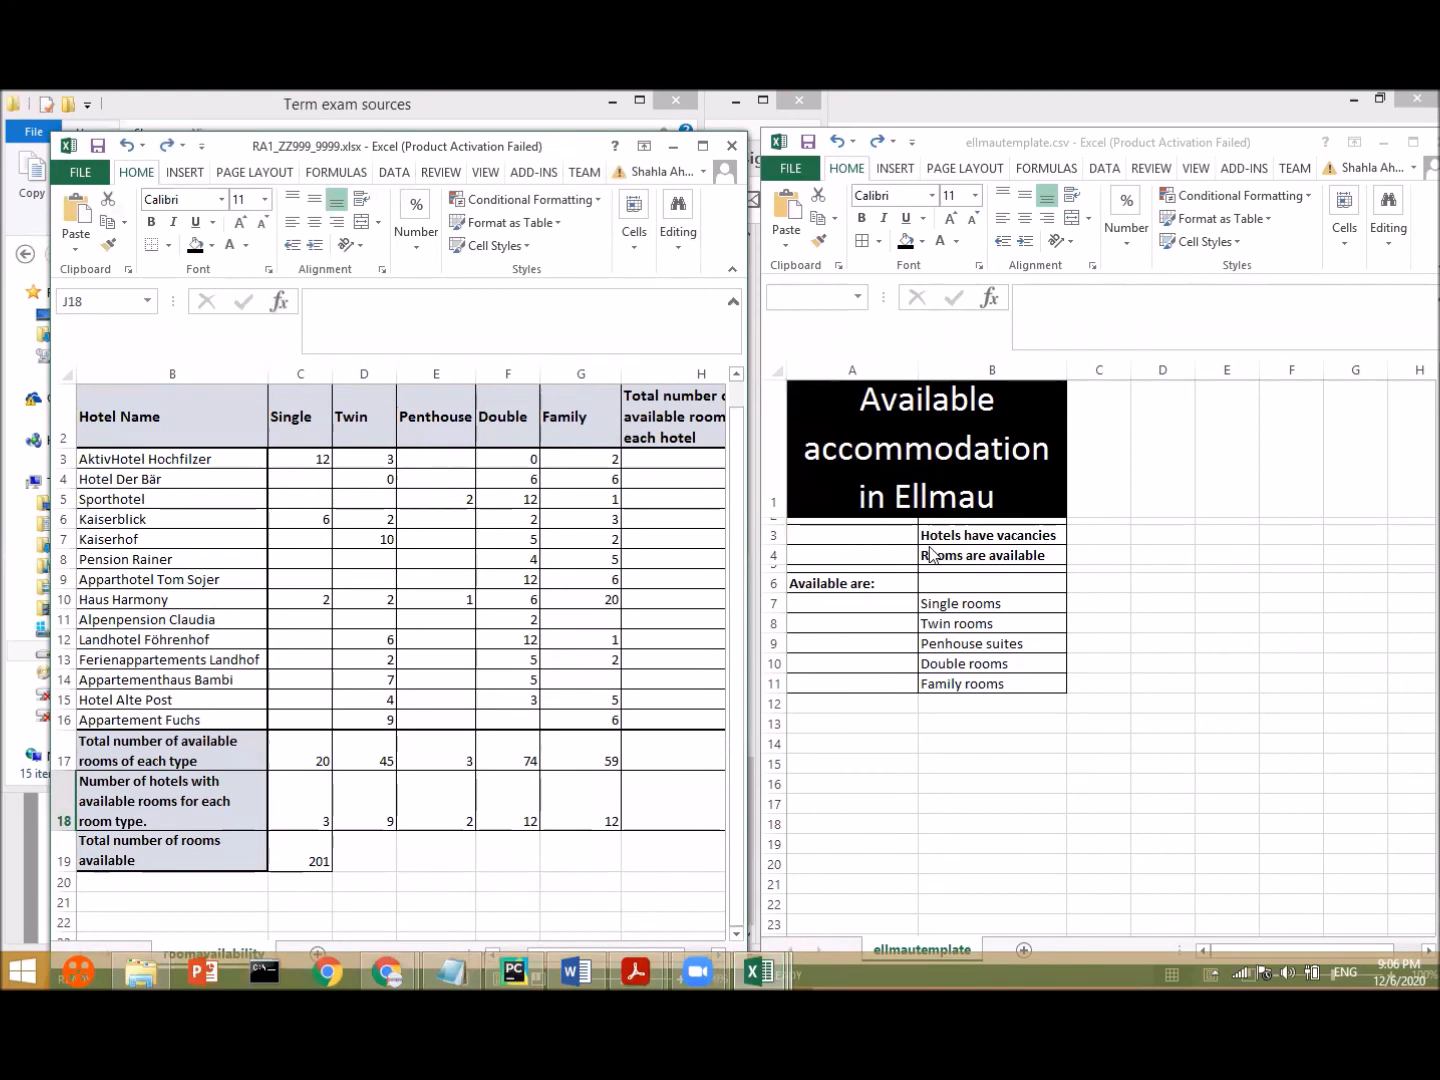
click(887, 540)
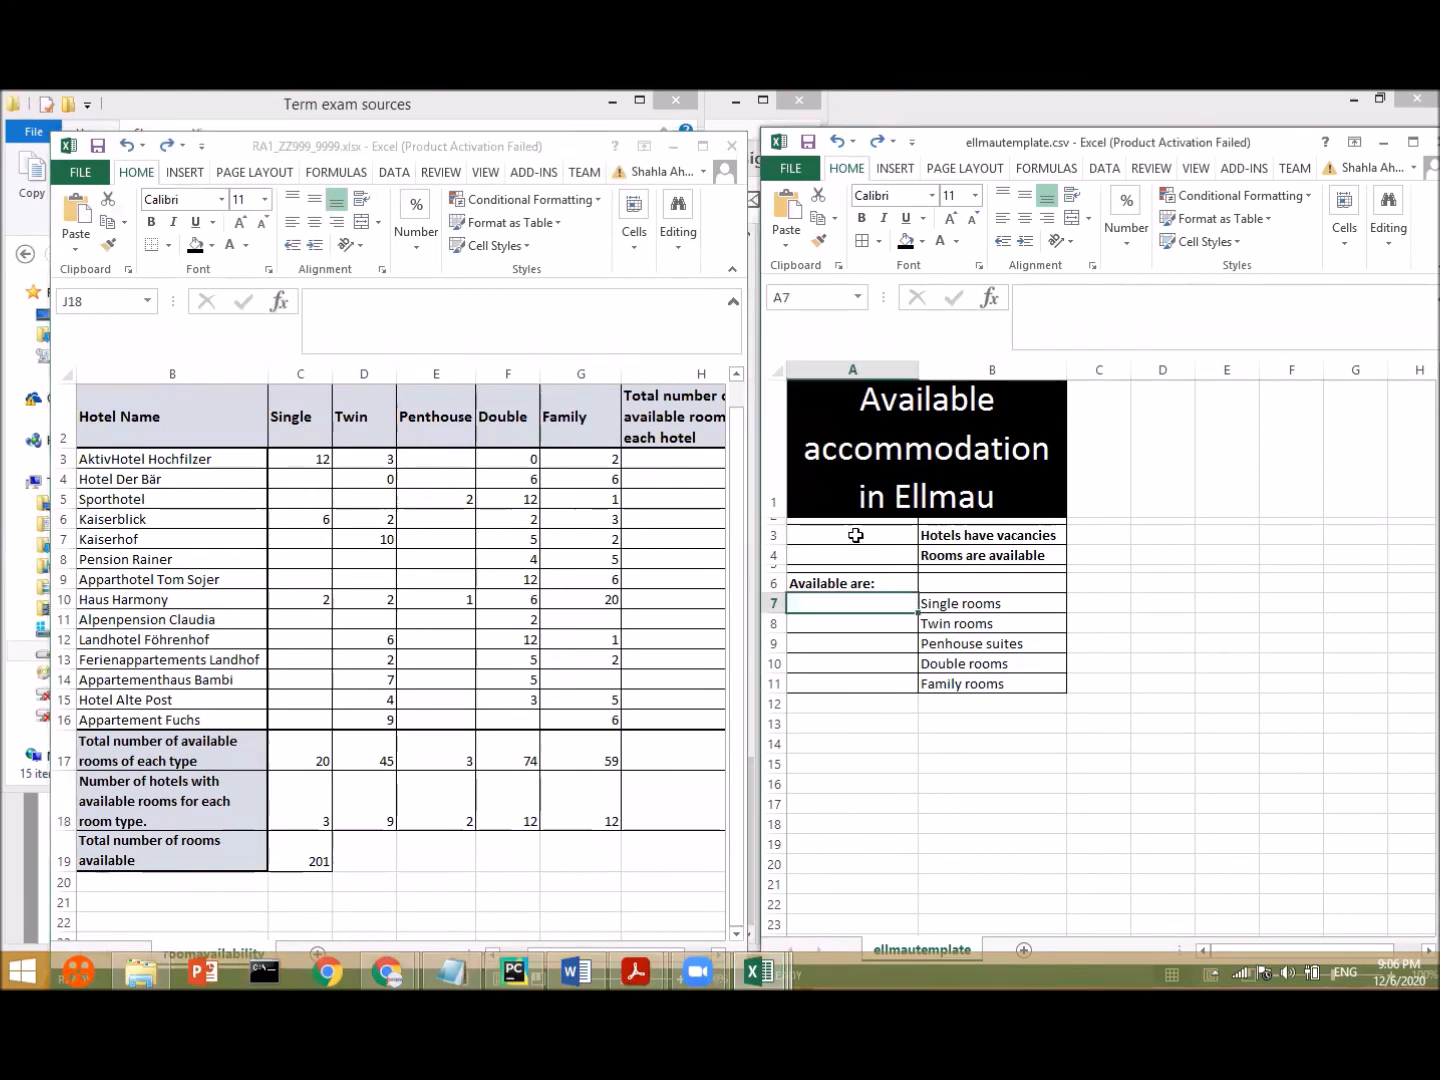
text(=)
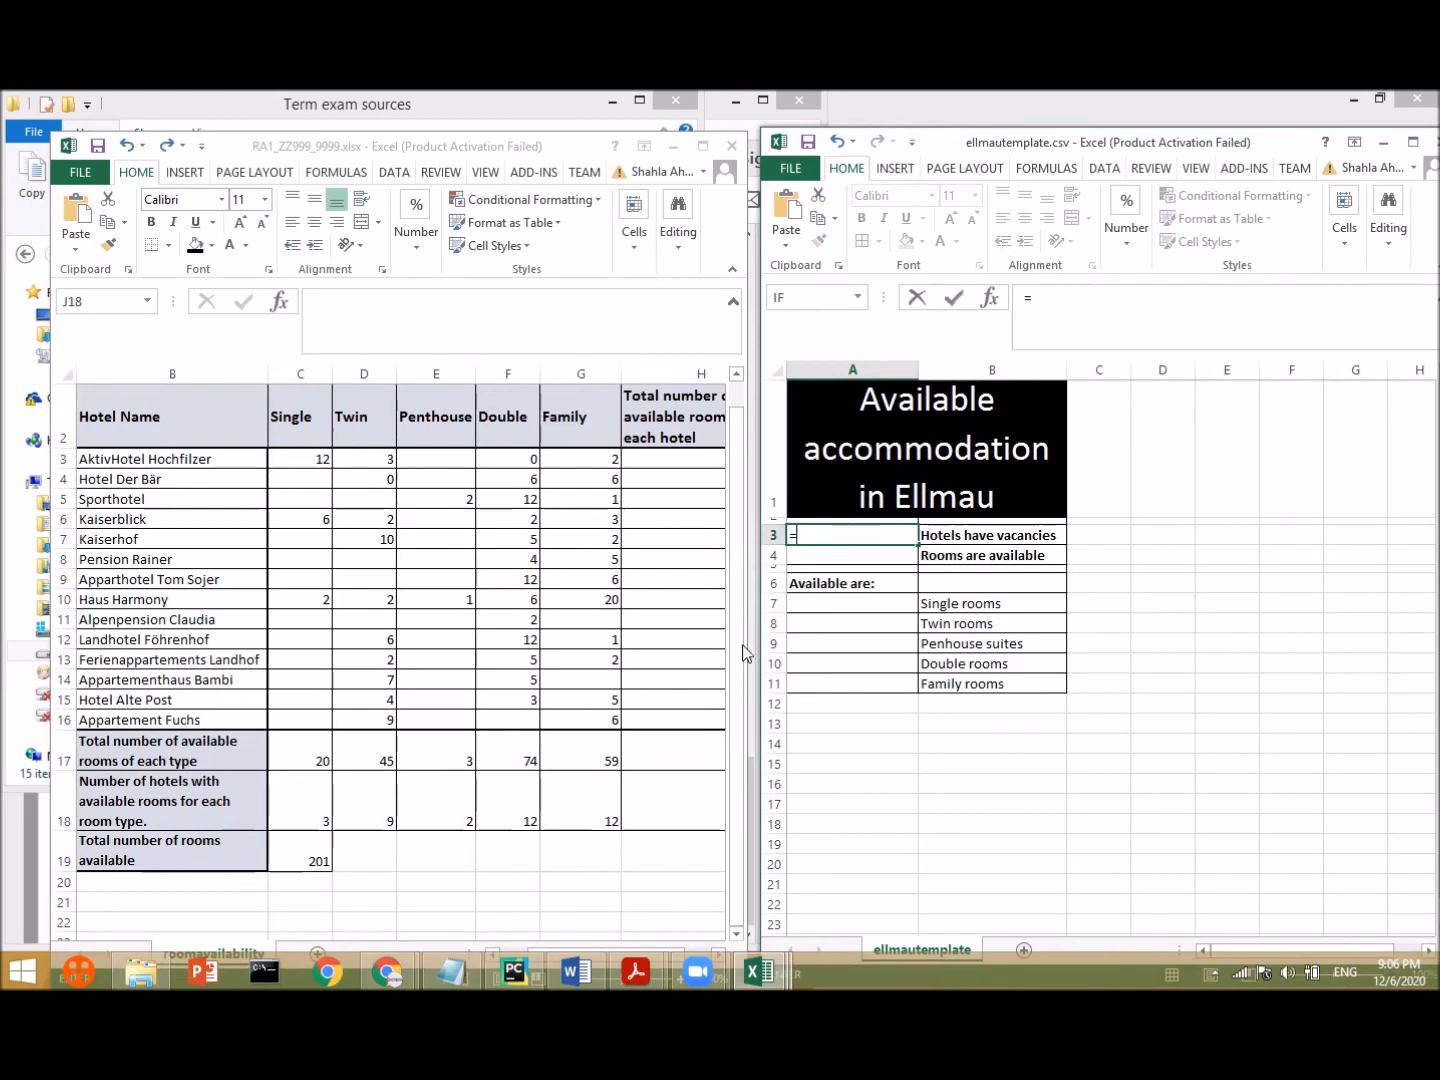
key(Escape)
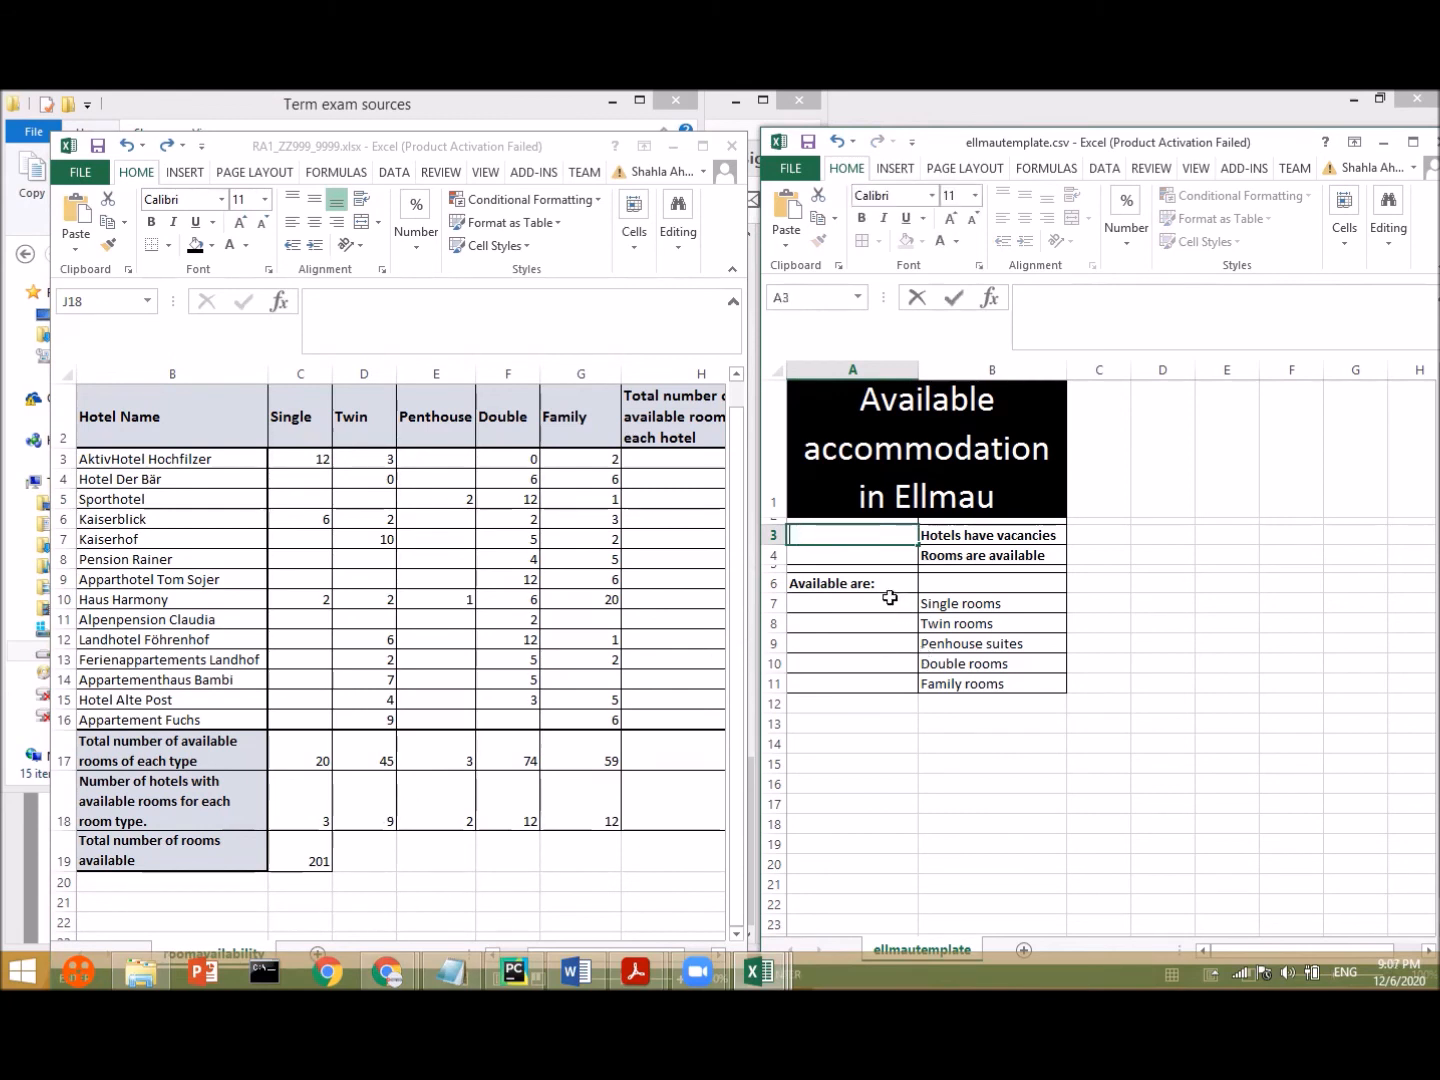
- In A3 of ellmautemplate.csv, enter a COUNT formula over H3:H16 of the roomavailability sheet in RA1_ZZ999_9999.xlsx
click(681, 635)
click(681, 635)
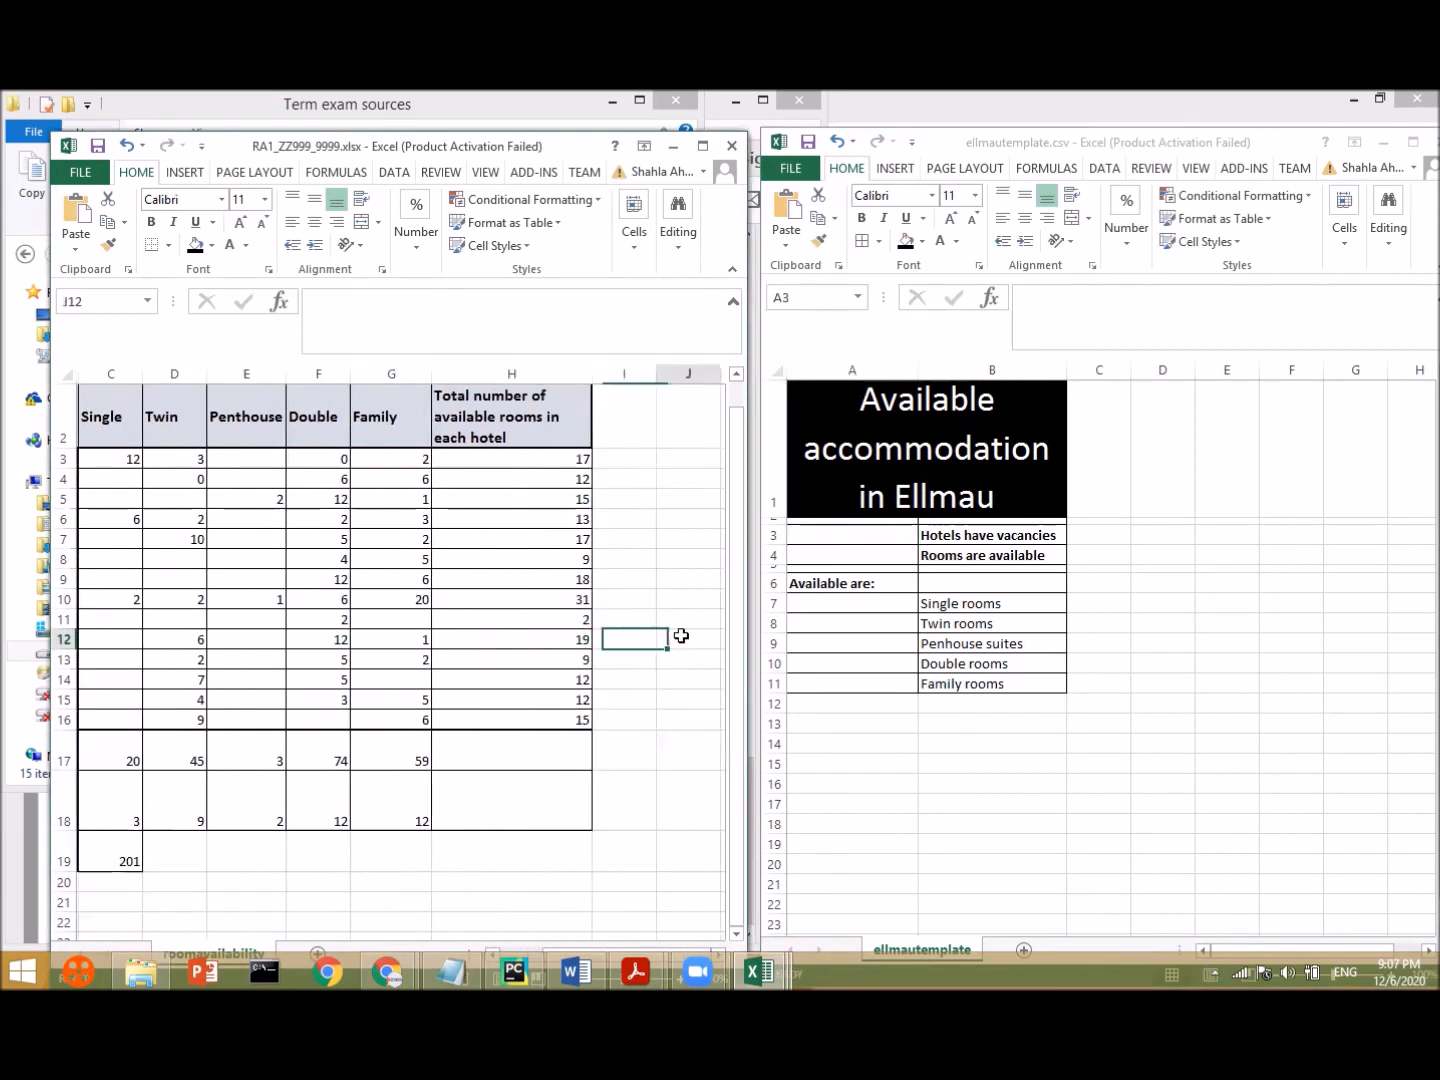
click(897, 533)
text(=coun)
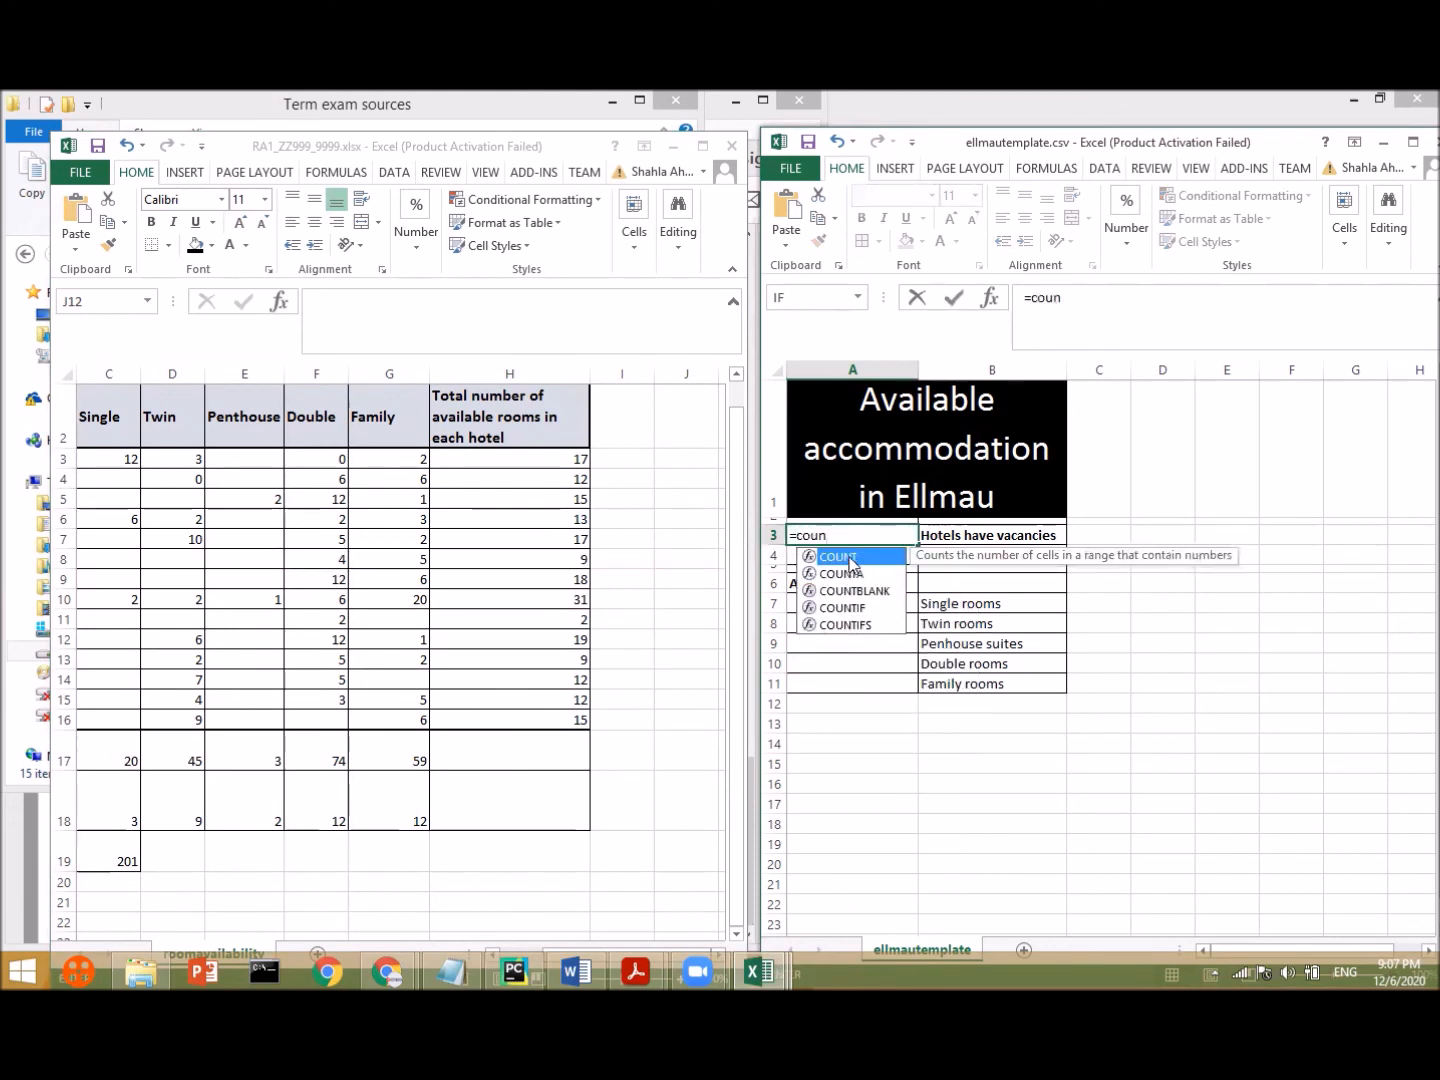
double_click(853, 557)
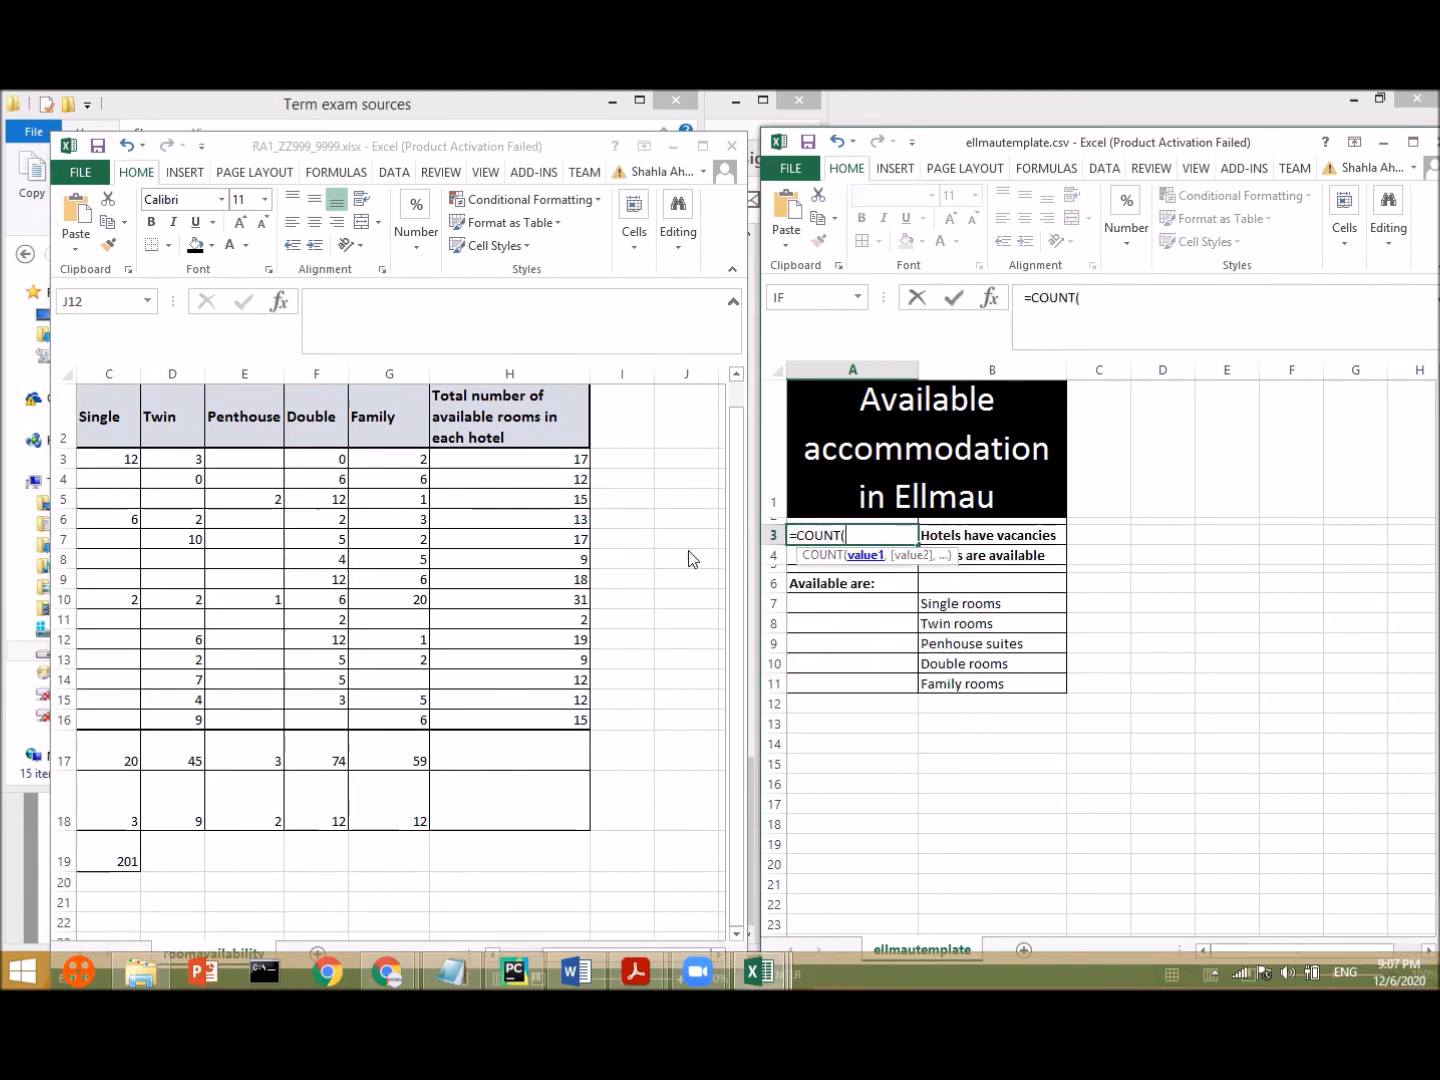
click(549, 463)
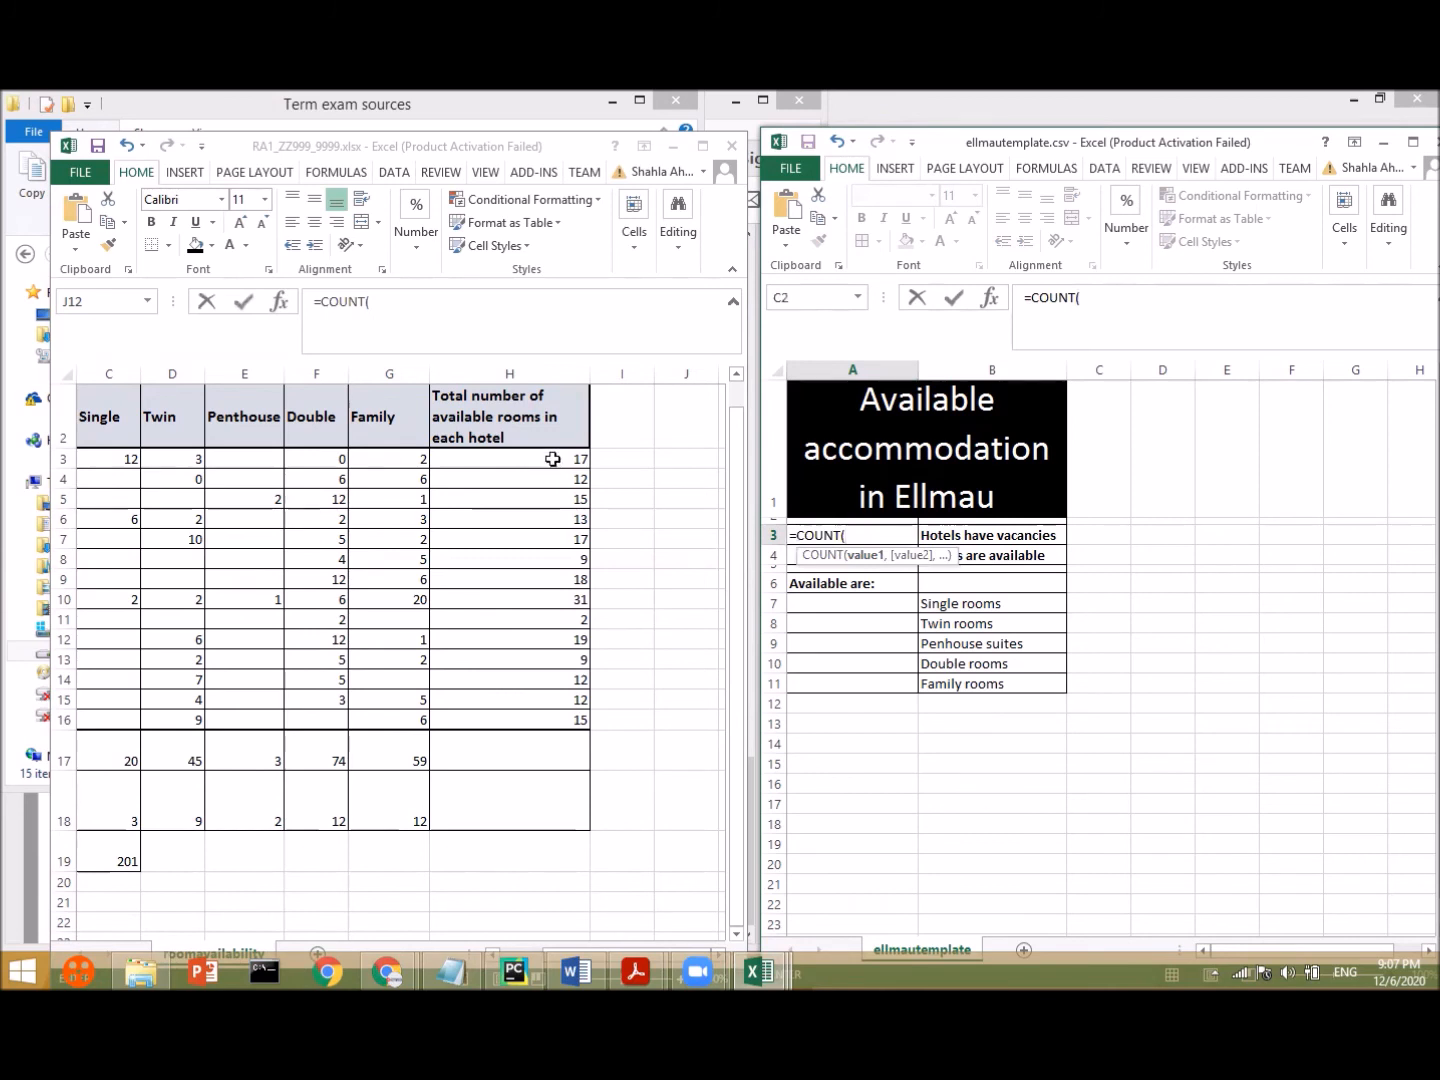
drag(553, 464, 565, 721)
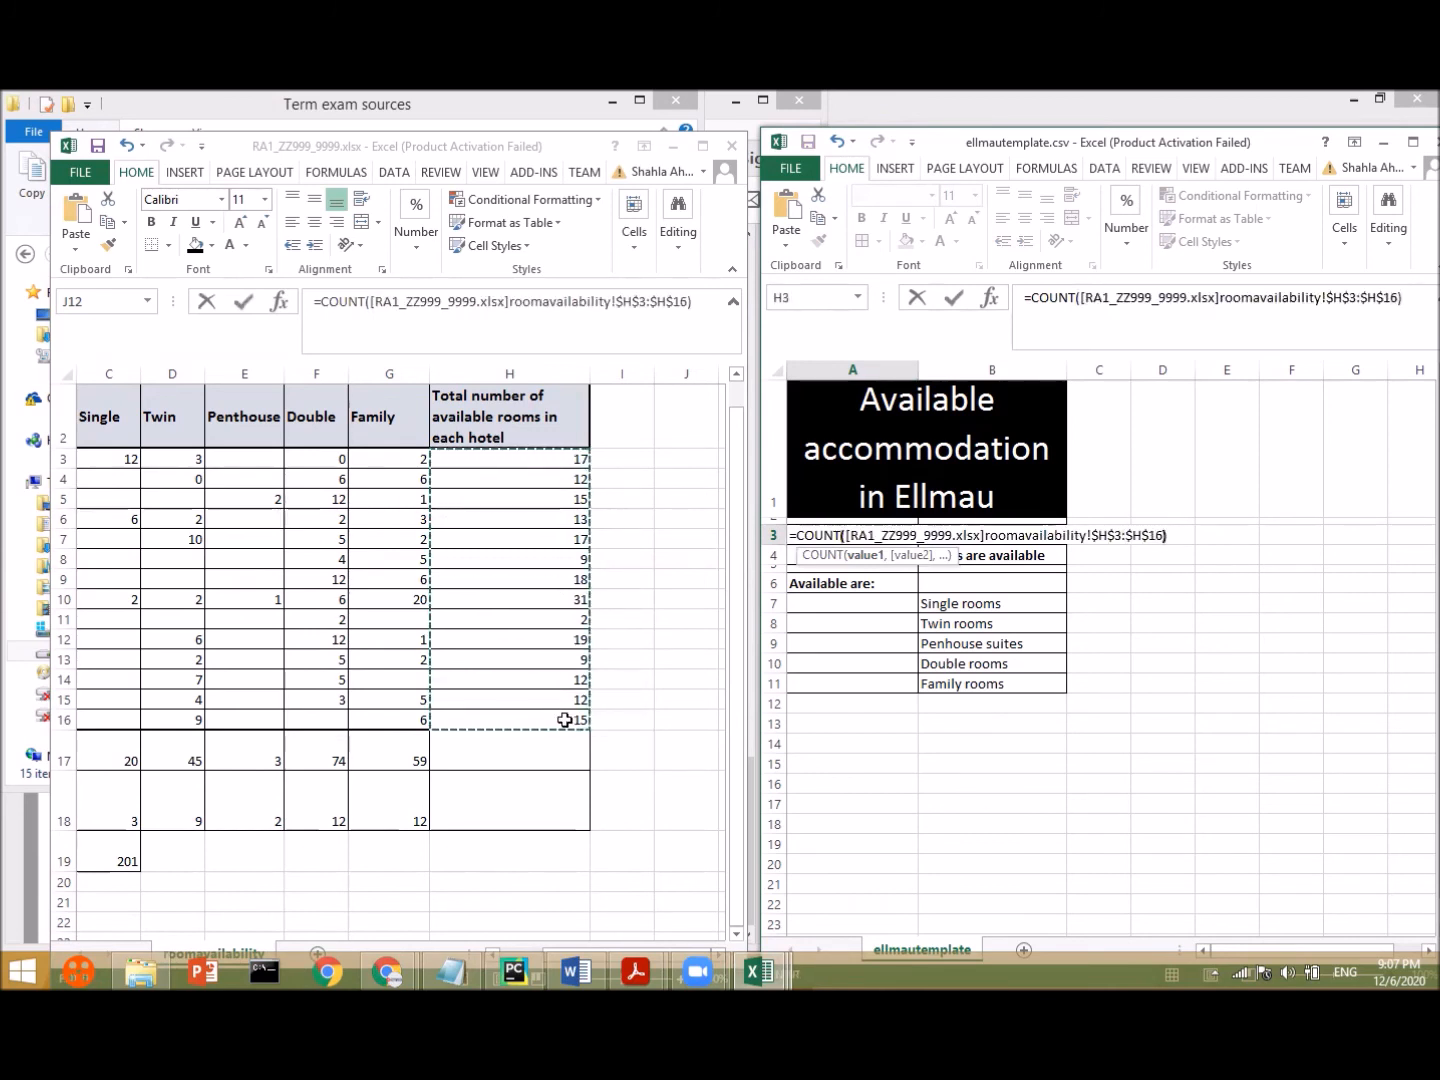
key(Return)
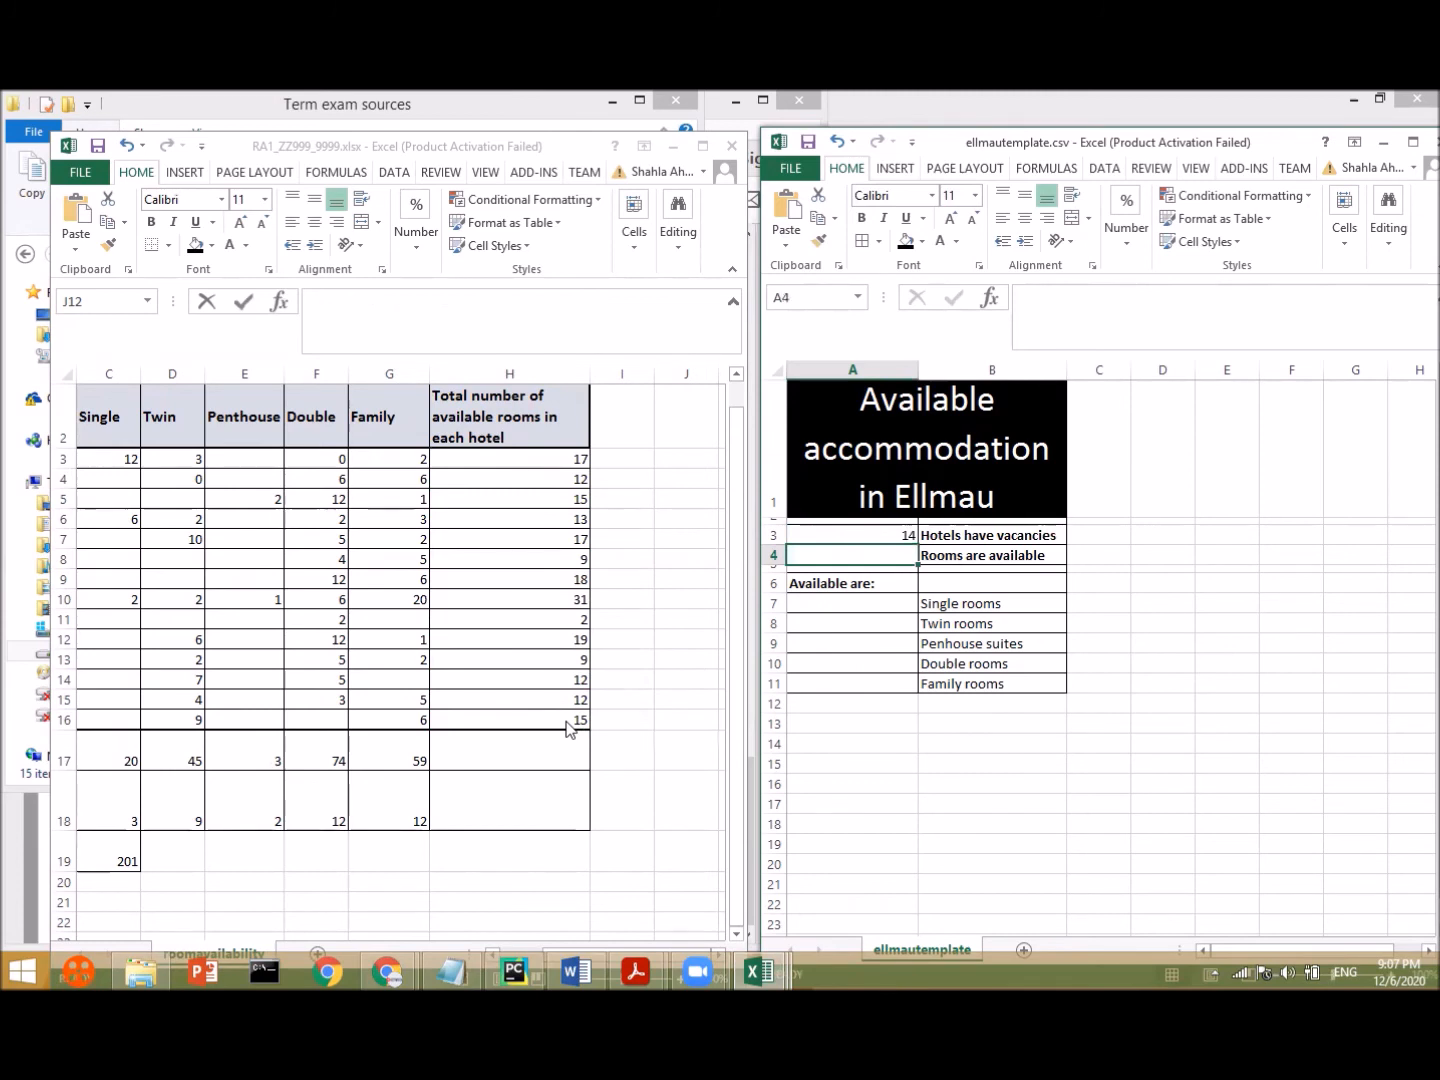
- Link A4, the number of rooms available, to the total in cell C19 of the roomavailability sheet
text(=)
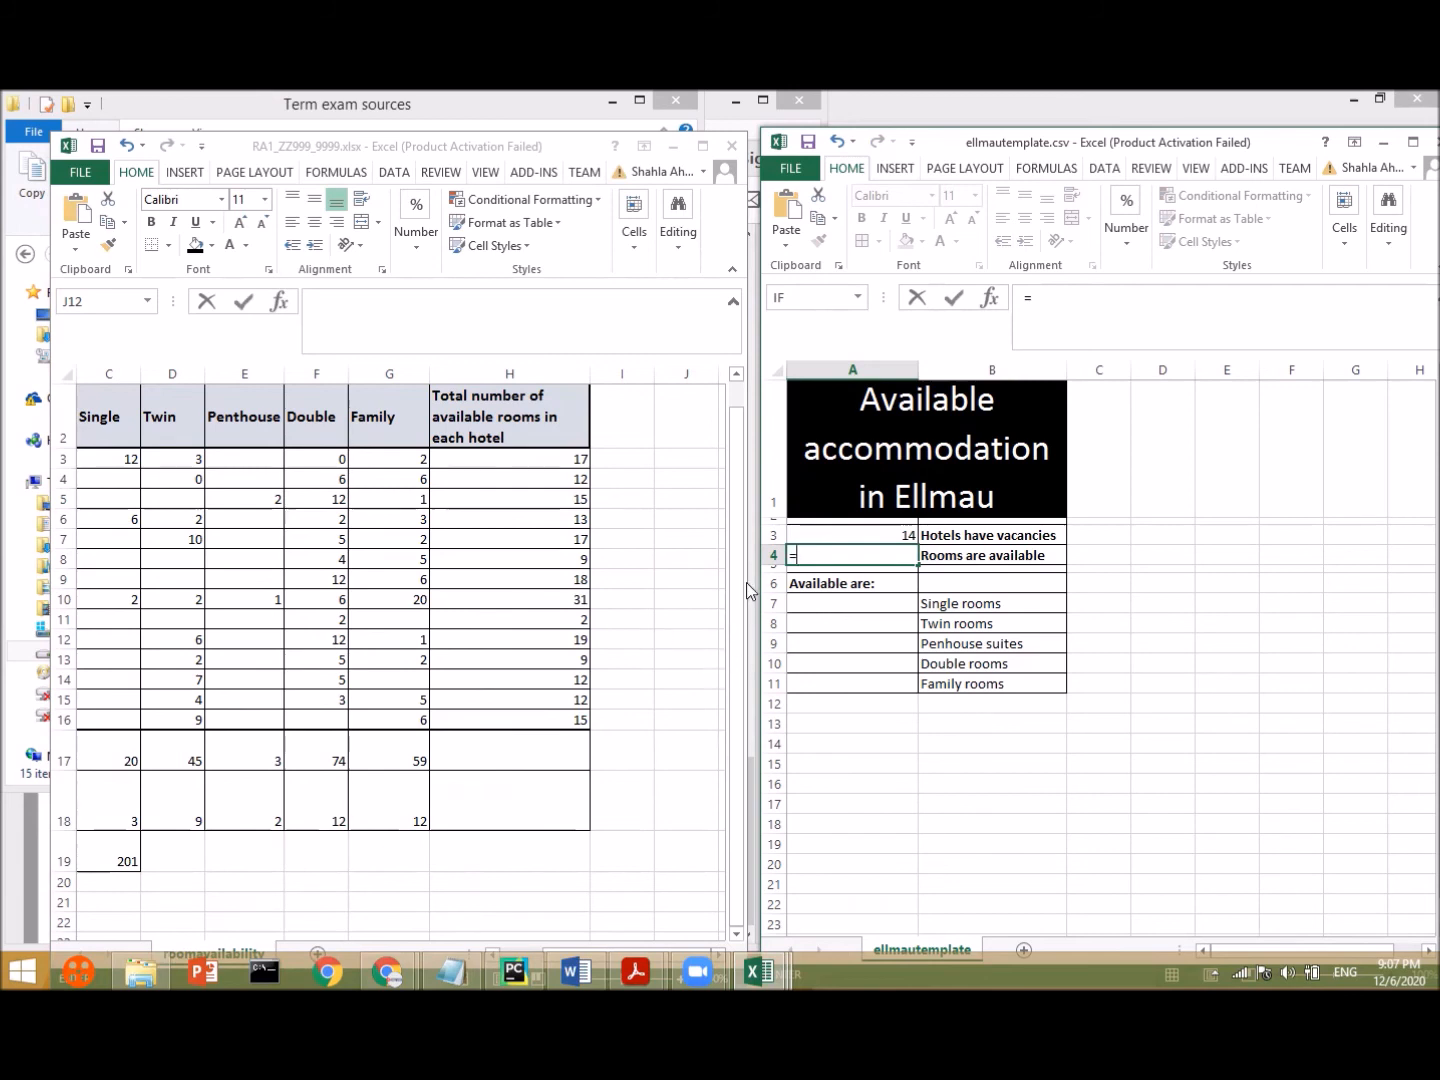
key(Escape)
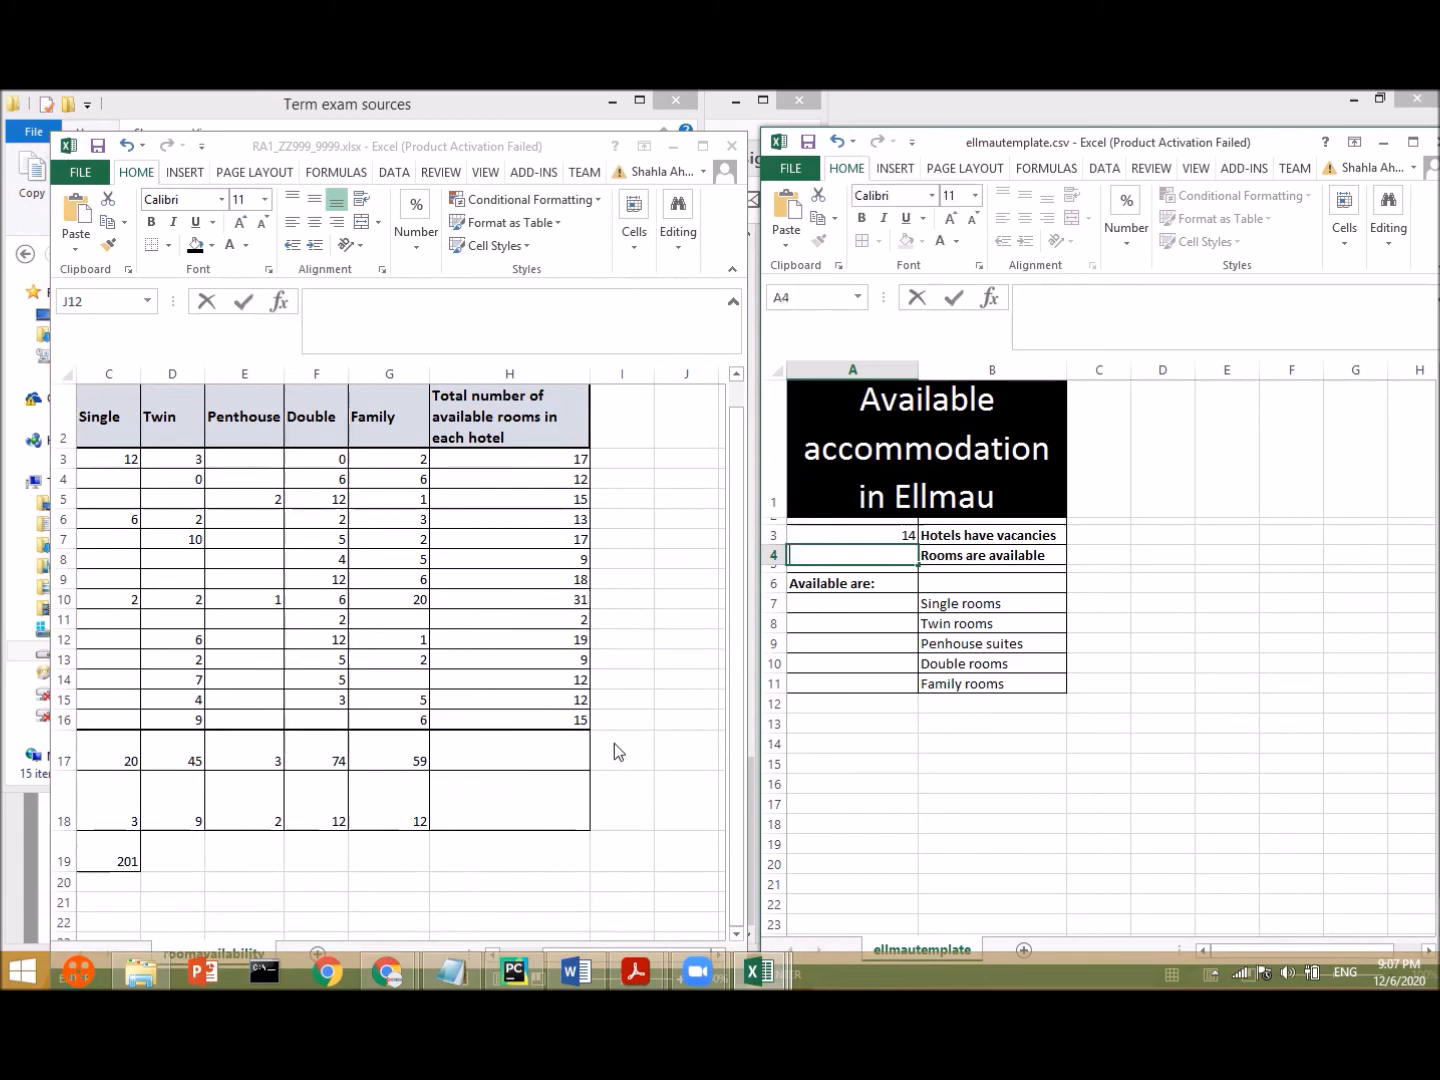
click(460, 740)
key(Left)
key(Left)
key(Left)
key(Left)
key(Left)
key(Left)
key(Left)
key(Left)
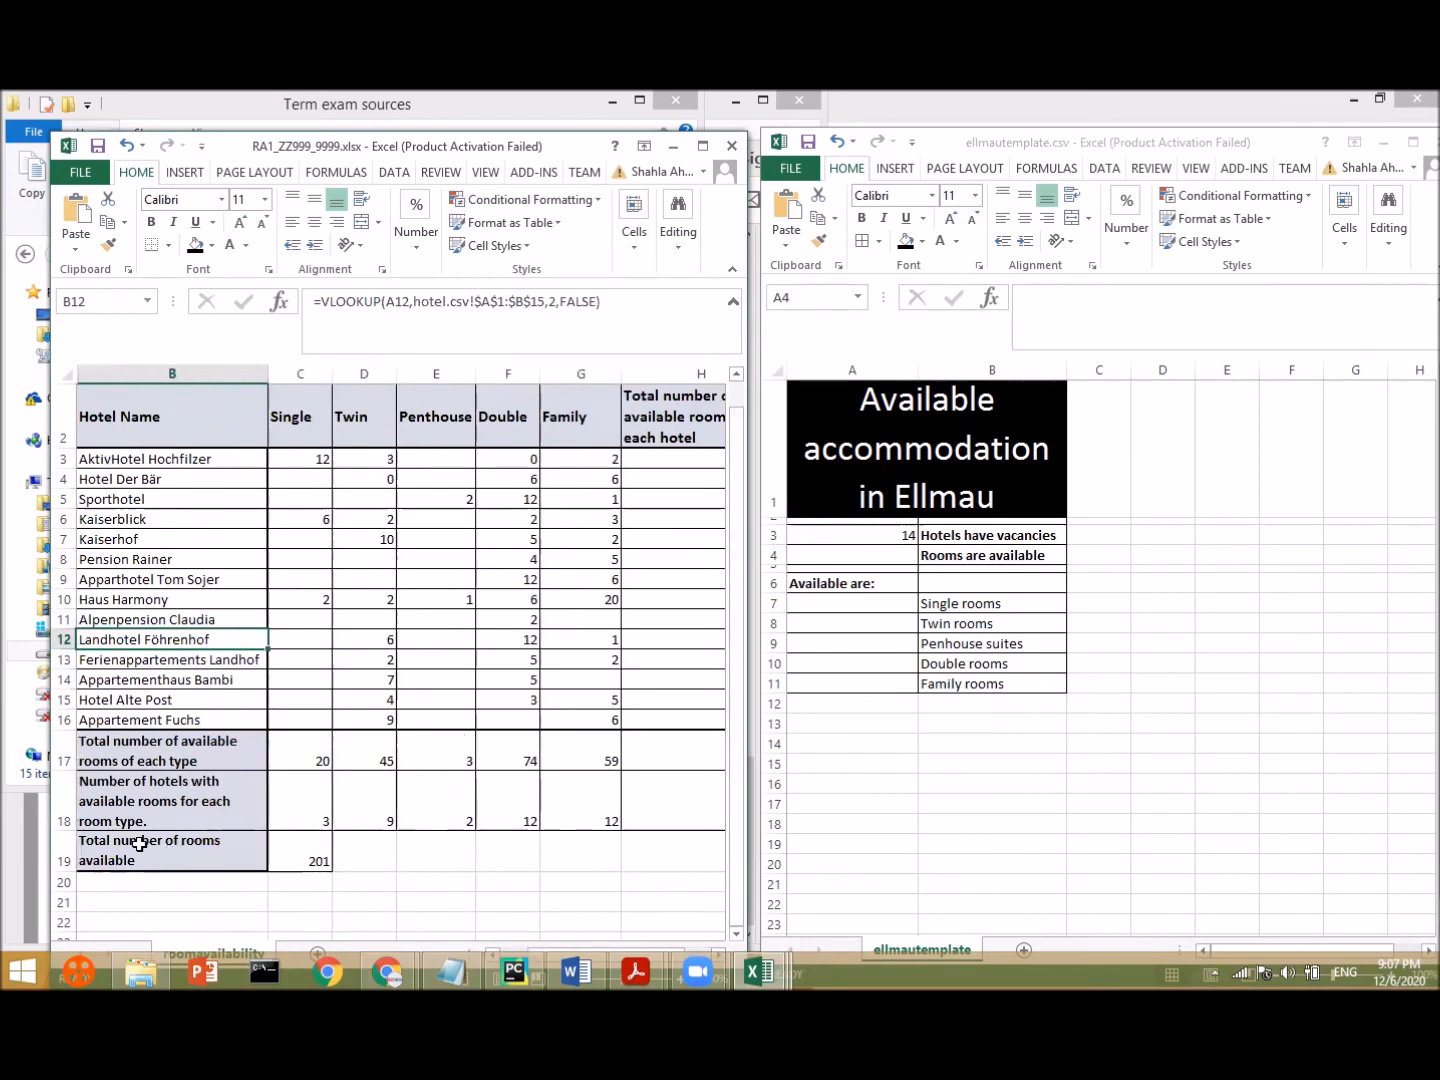
click(893, 554)
text(=)
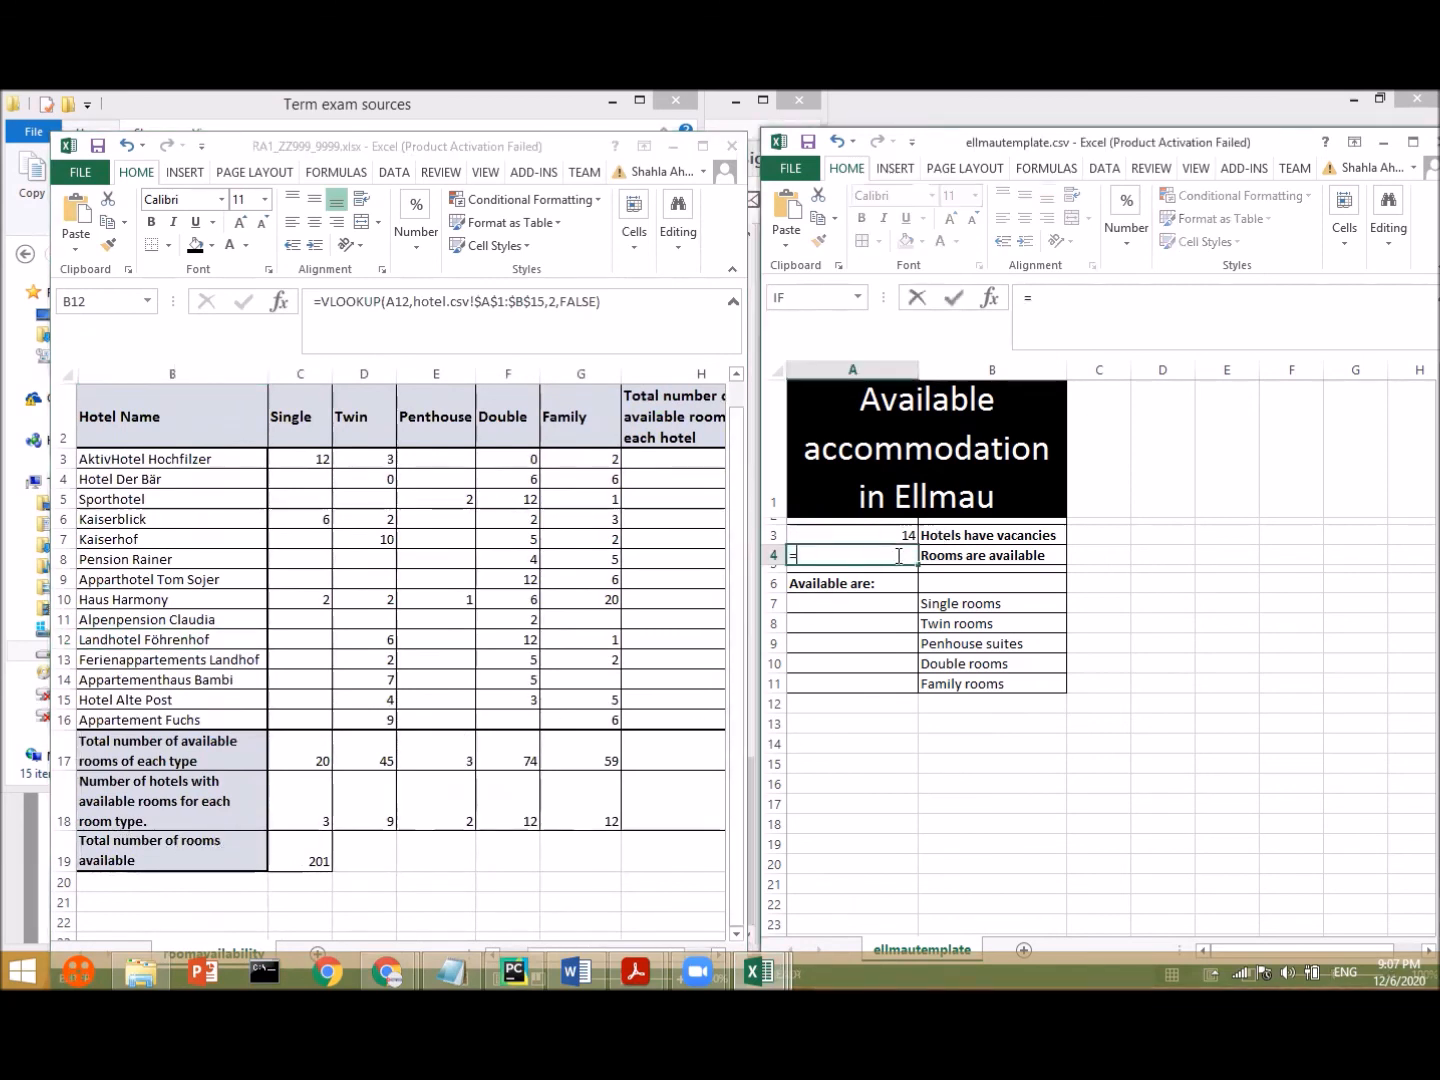
click(308, 852)
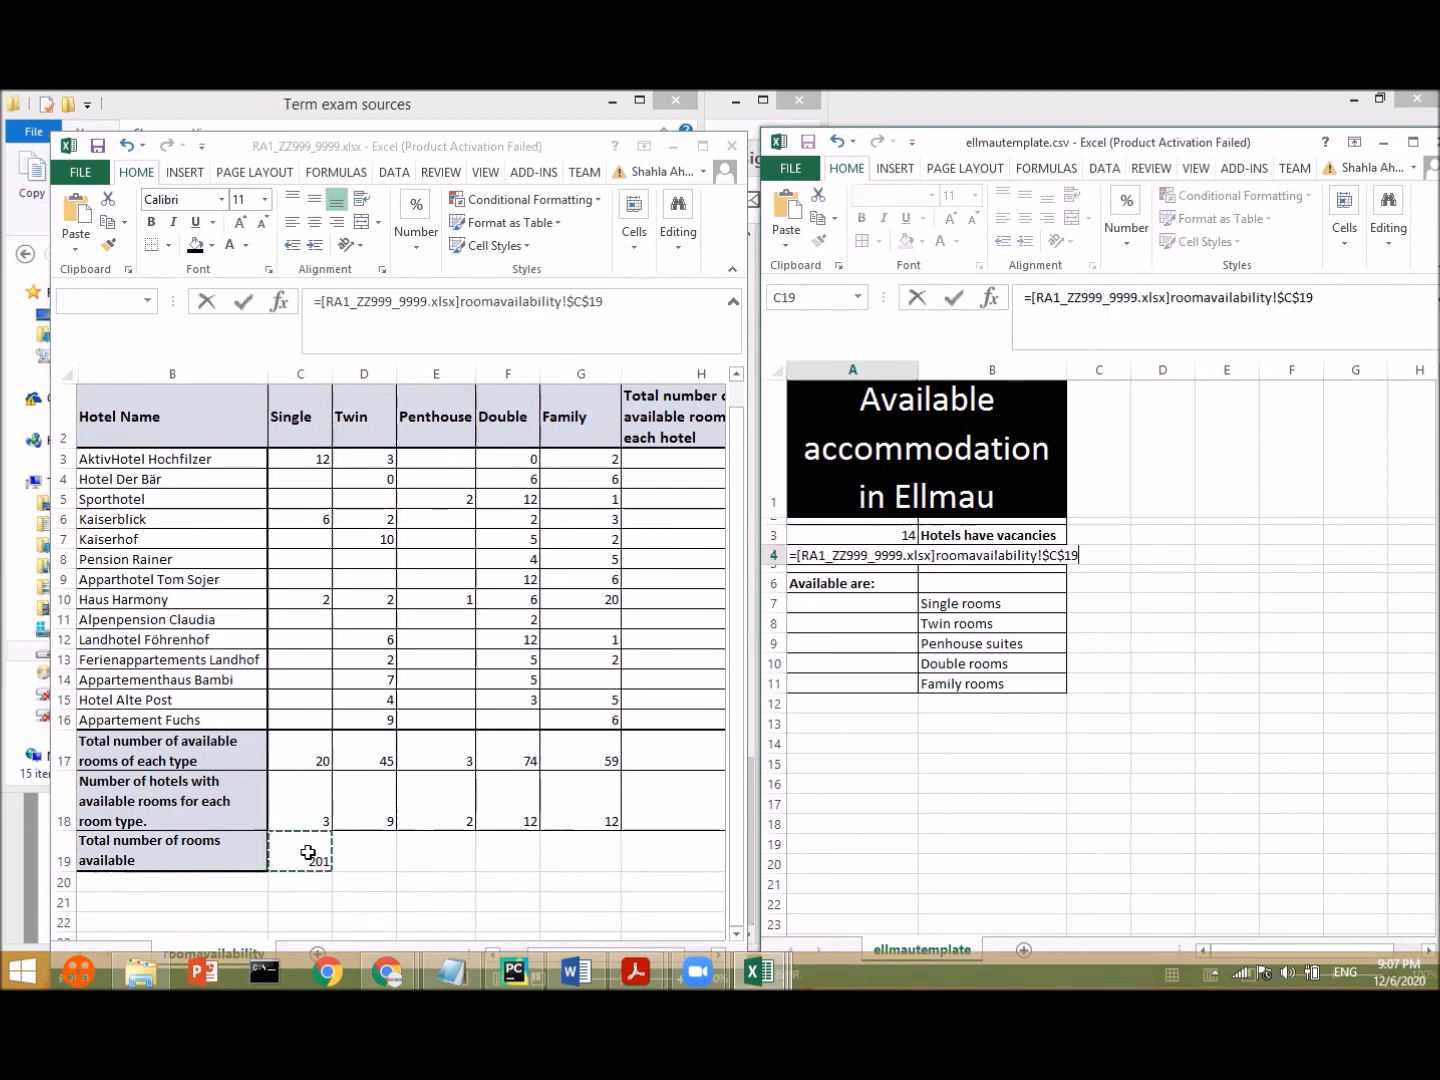
key(Return)
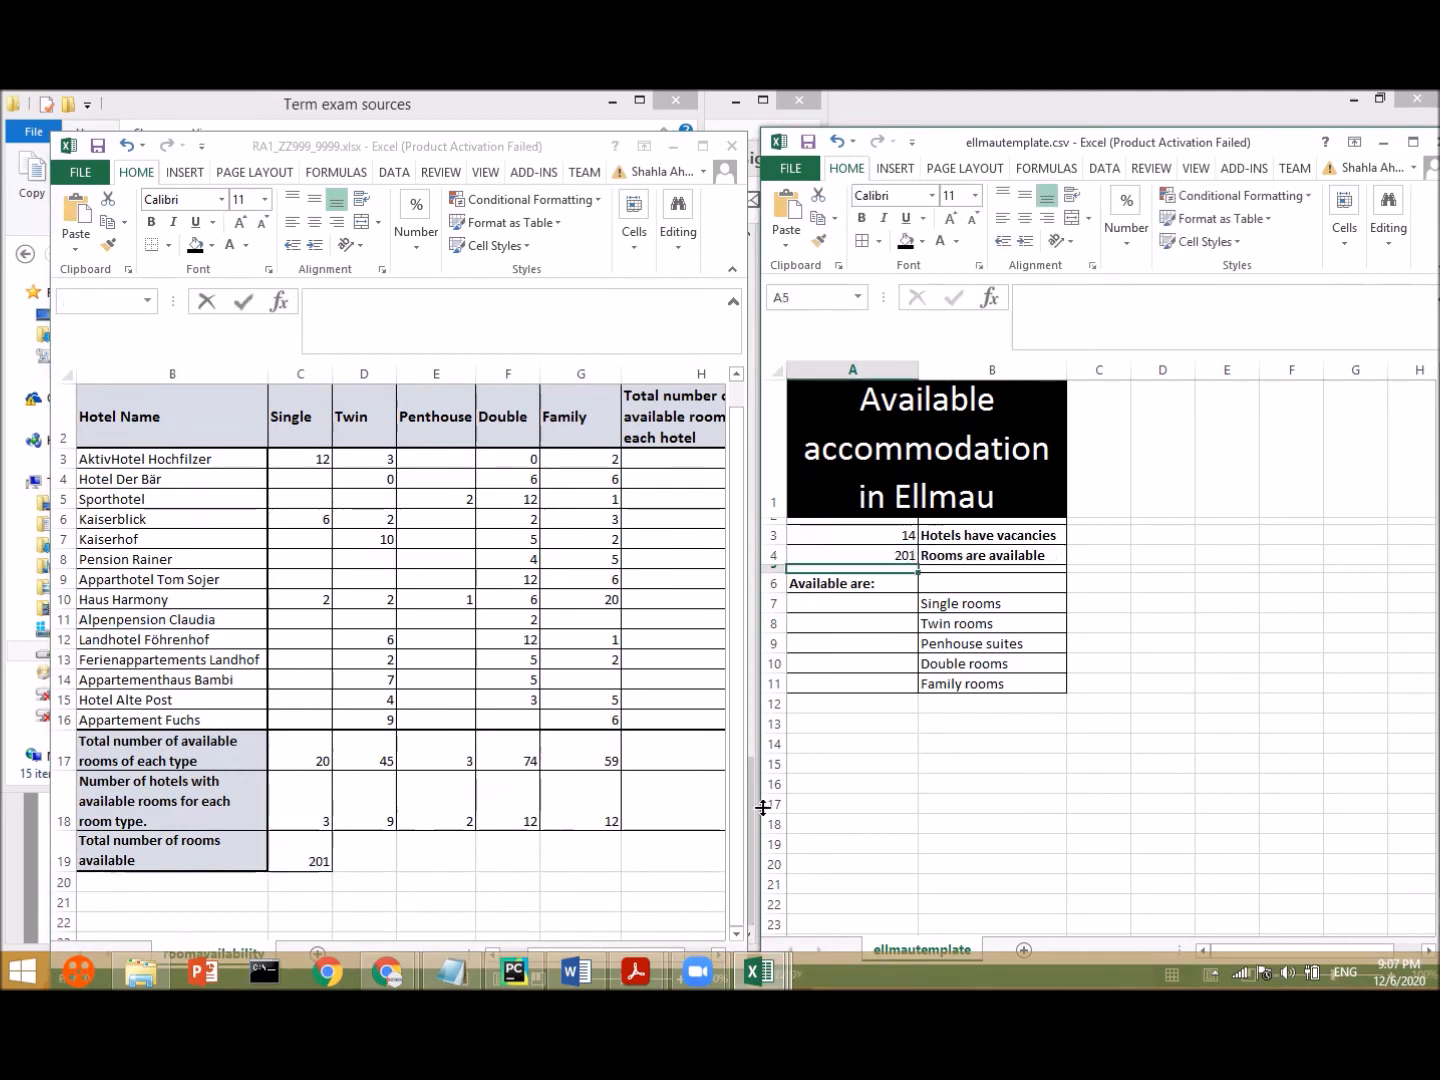
- Link the single rooms cell A7 to roomavailability C17 and the twin rooms cell A8 to D17
click(866, 603)
text(=)
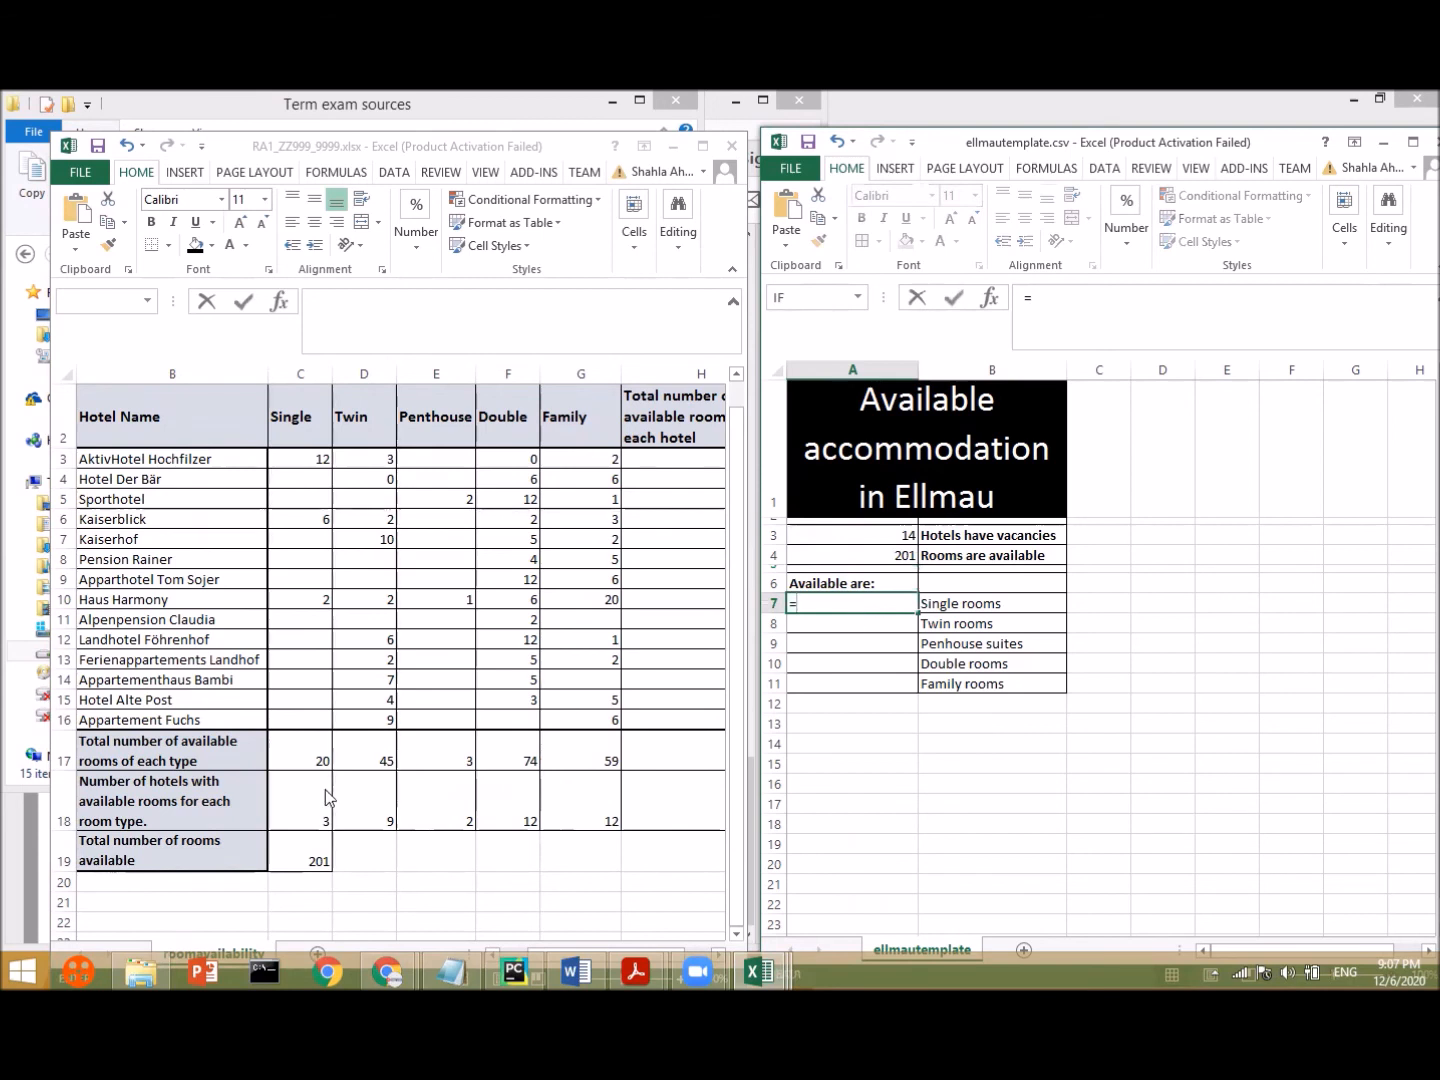
click(294, 742)
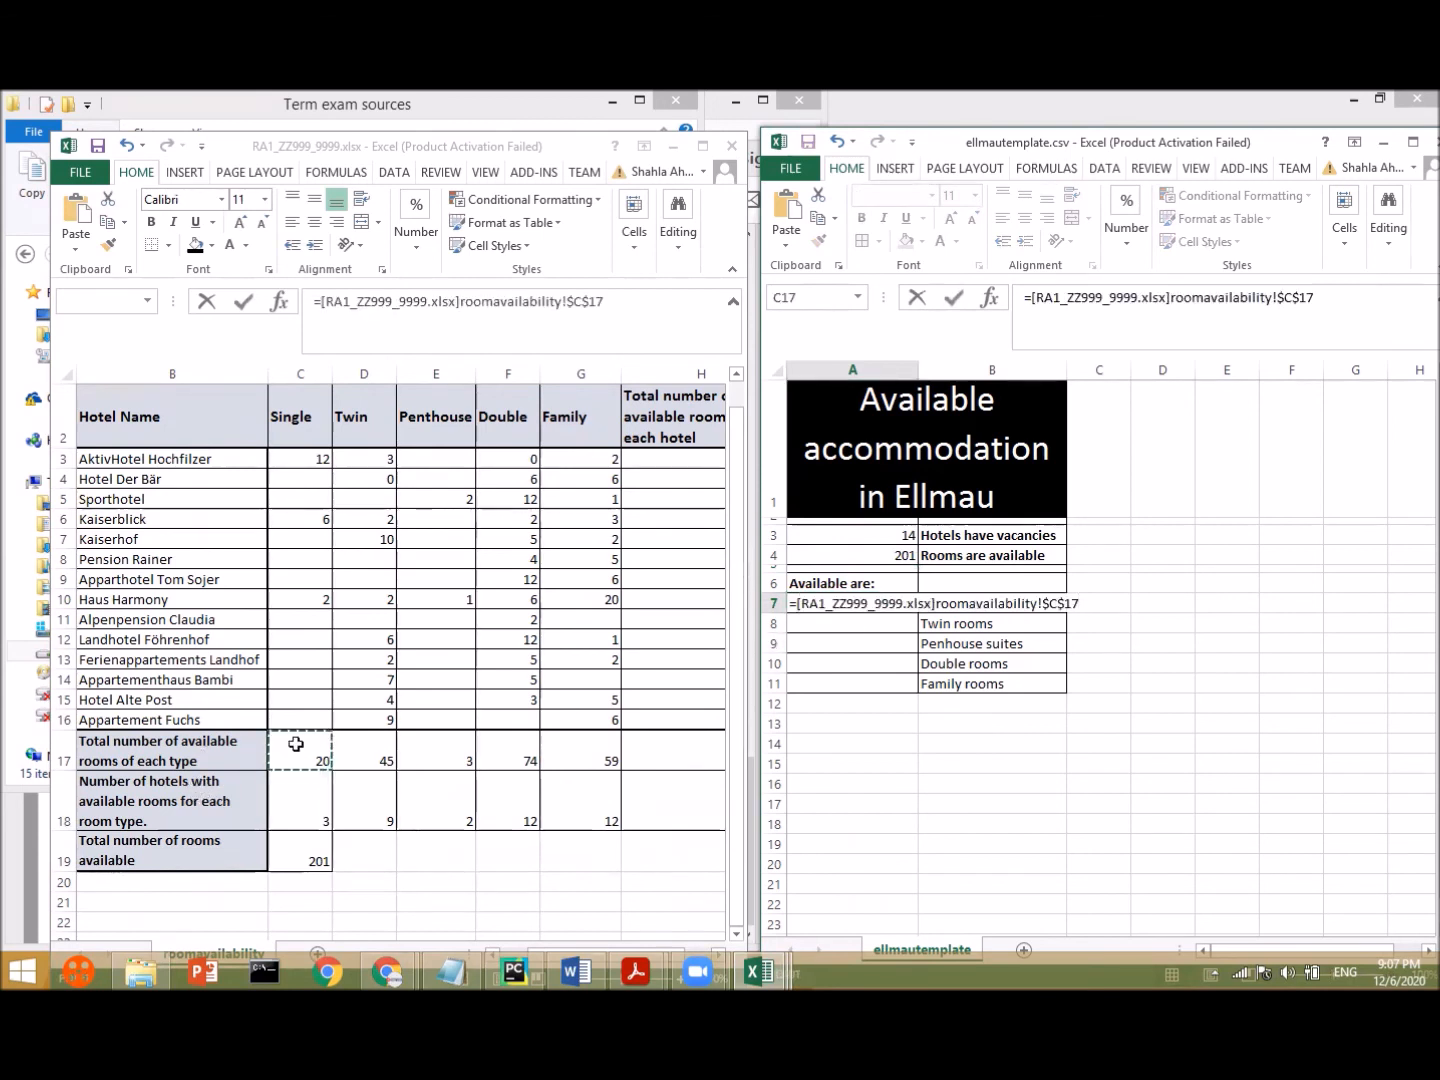
key(Return)
text(=)
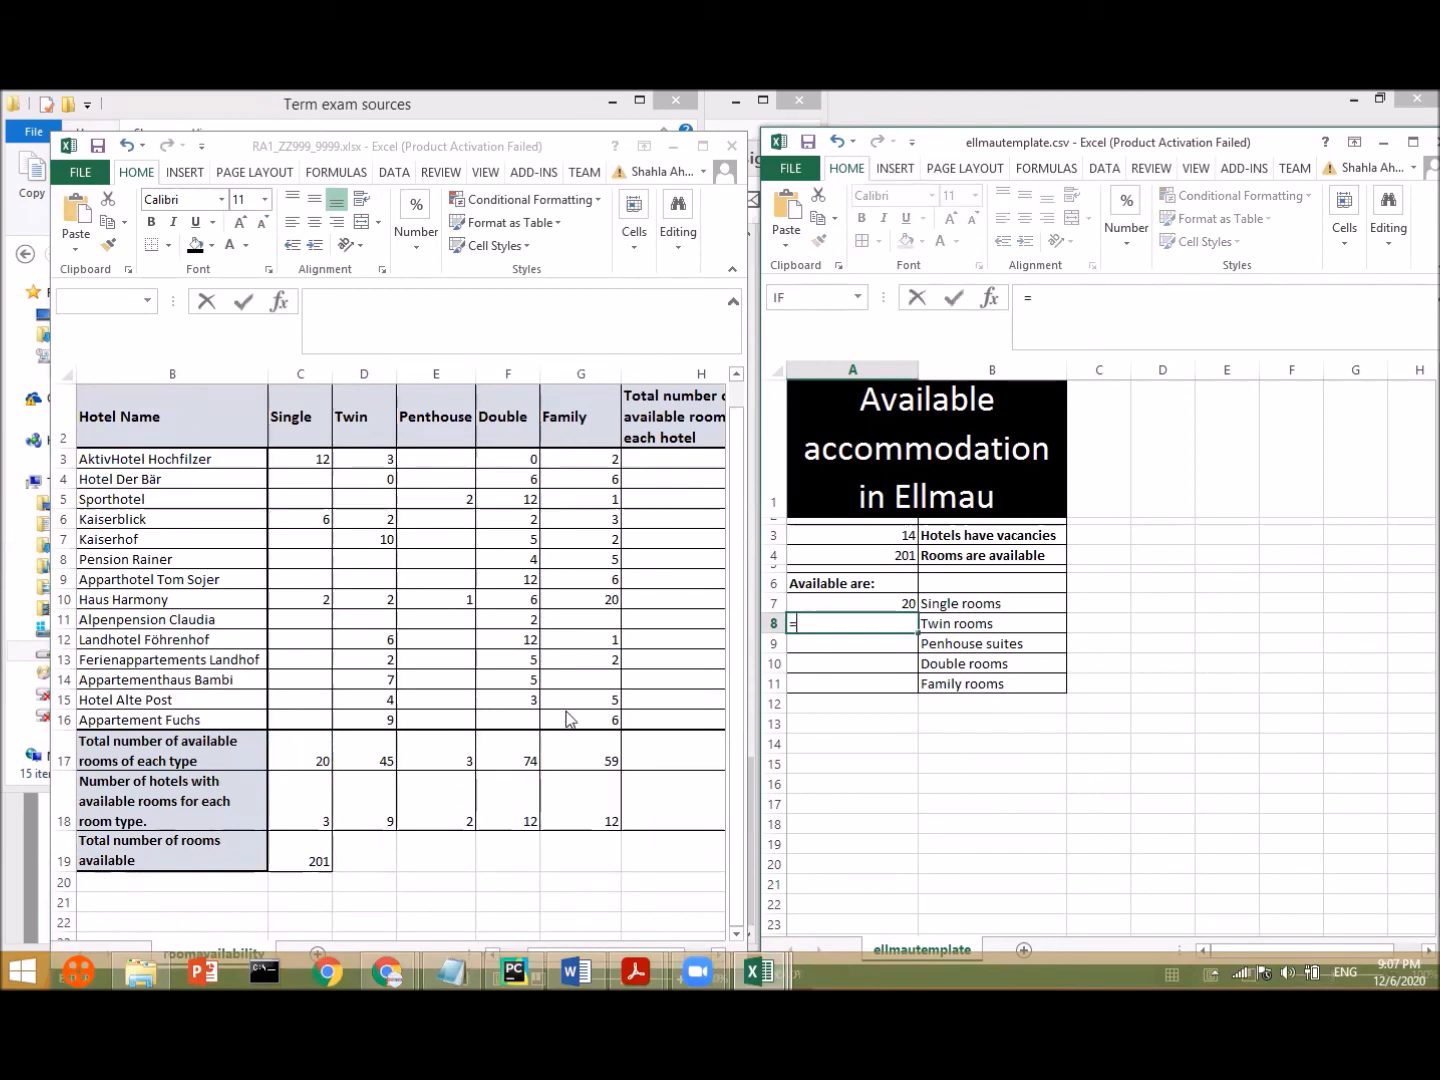
click(366, 750)
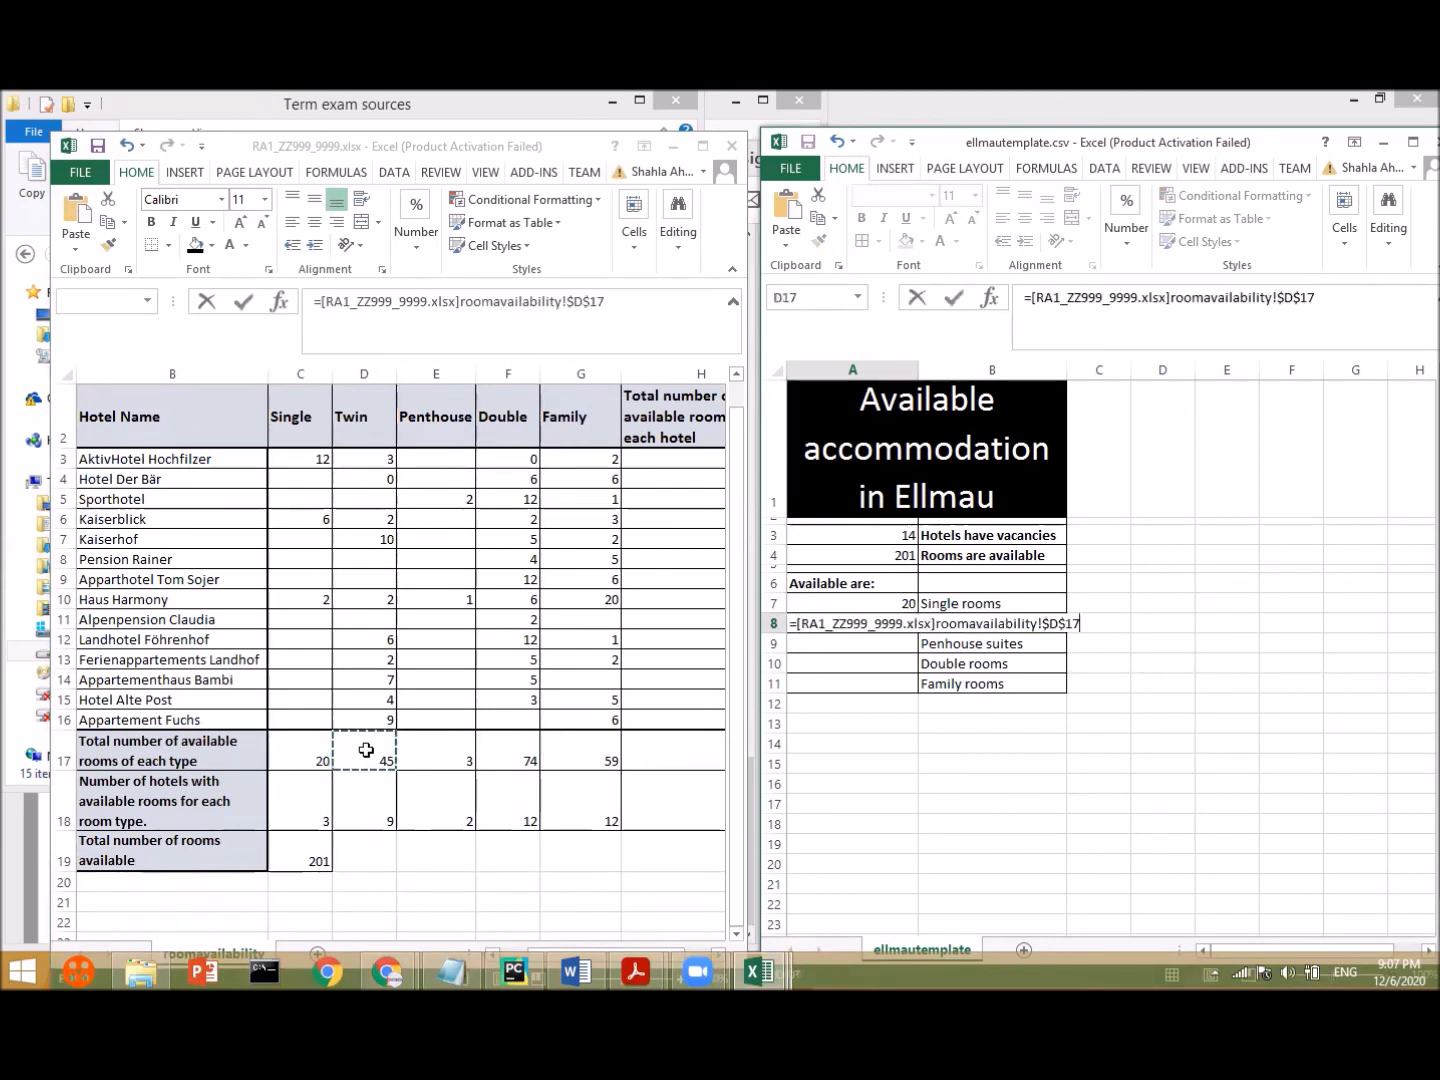
key(Return)
- Link the penthouse, double and family room cells A9:A11 to roomavailability cells E17, F17 and G17 respectively
text(=)
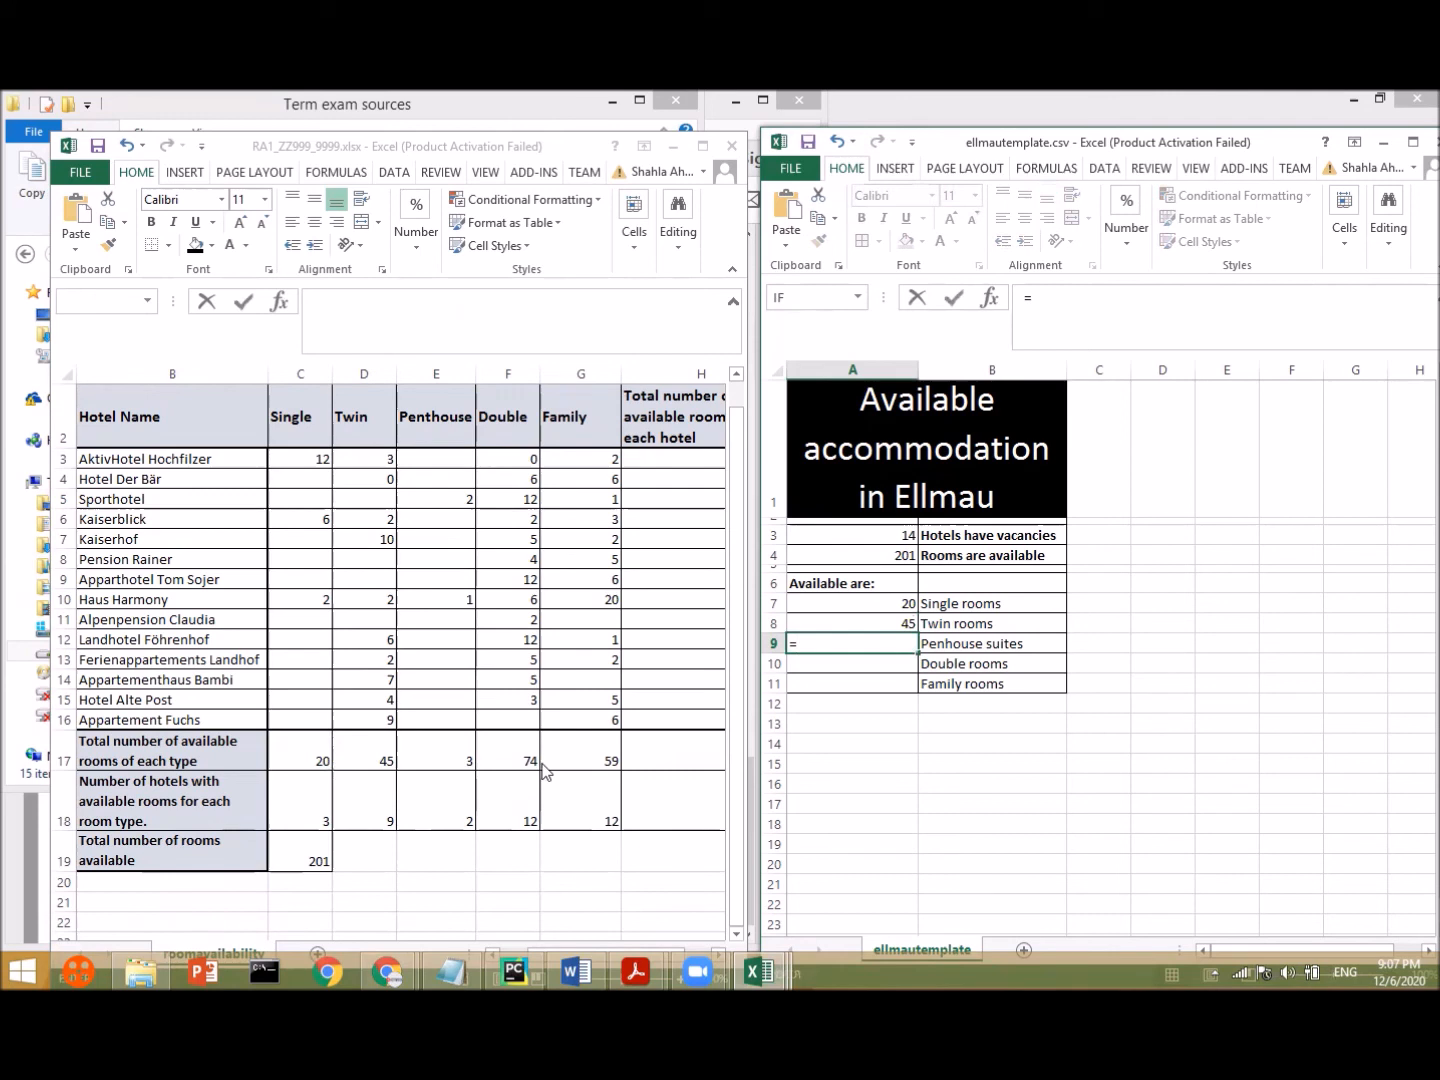
click(446, 751)
key(Return)
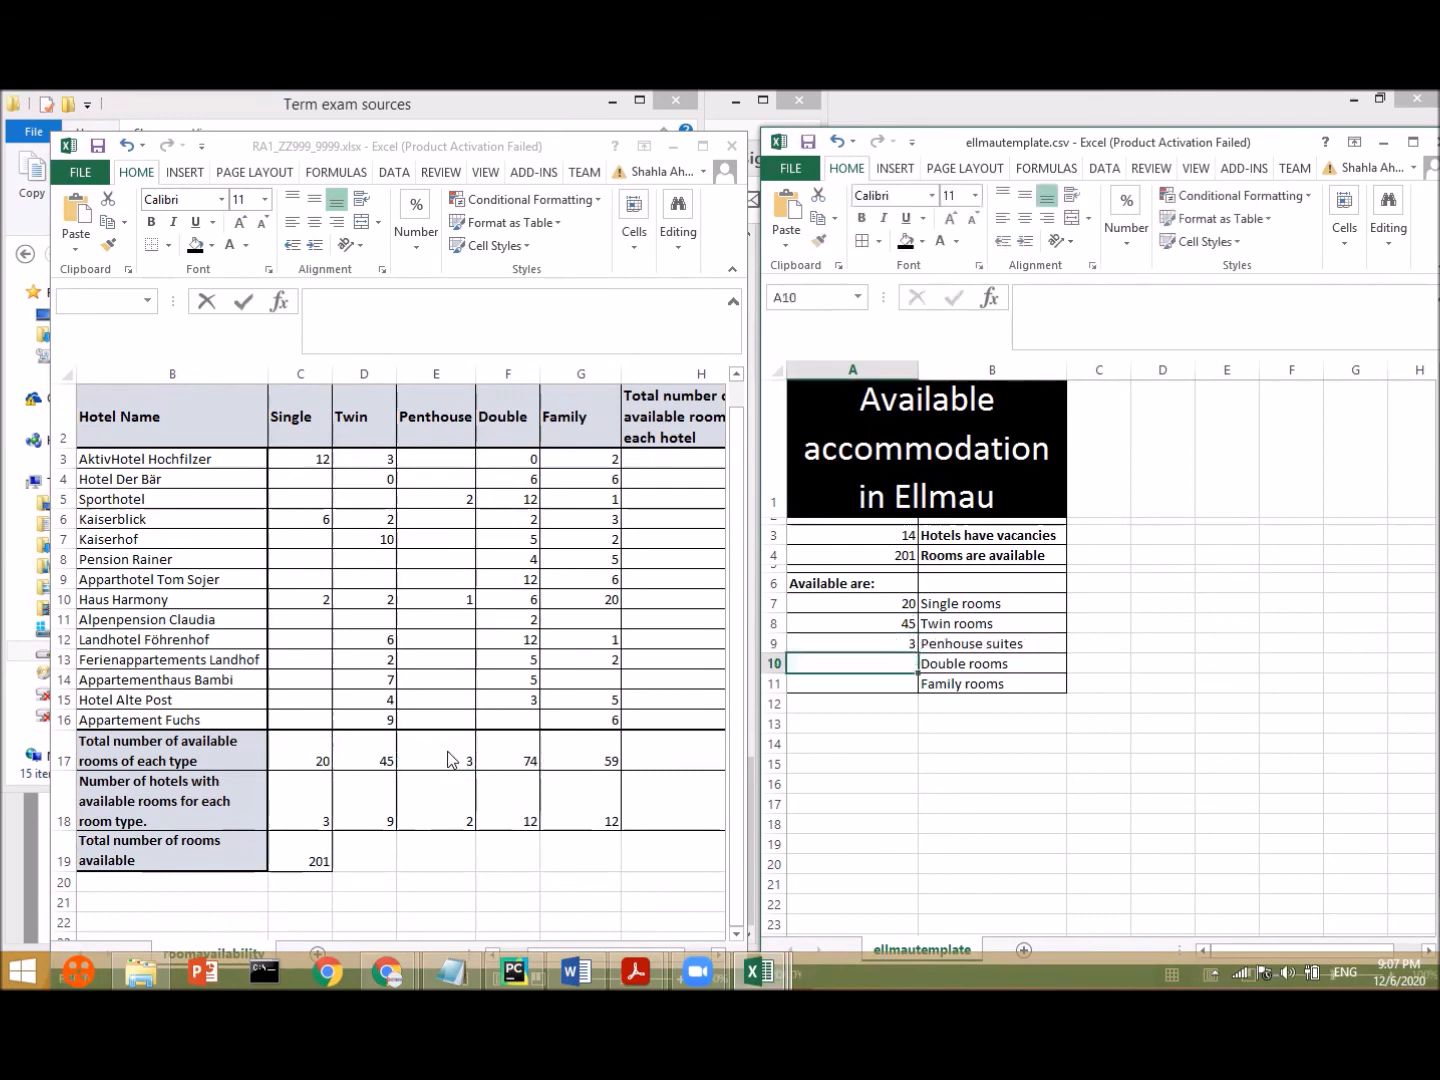
text(=)
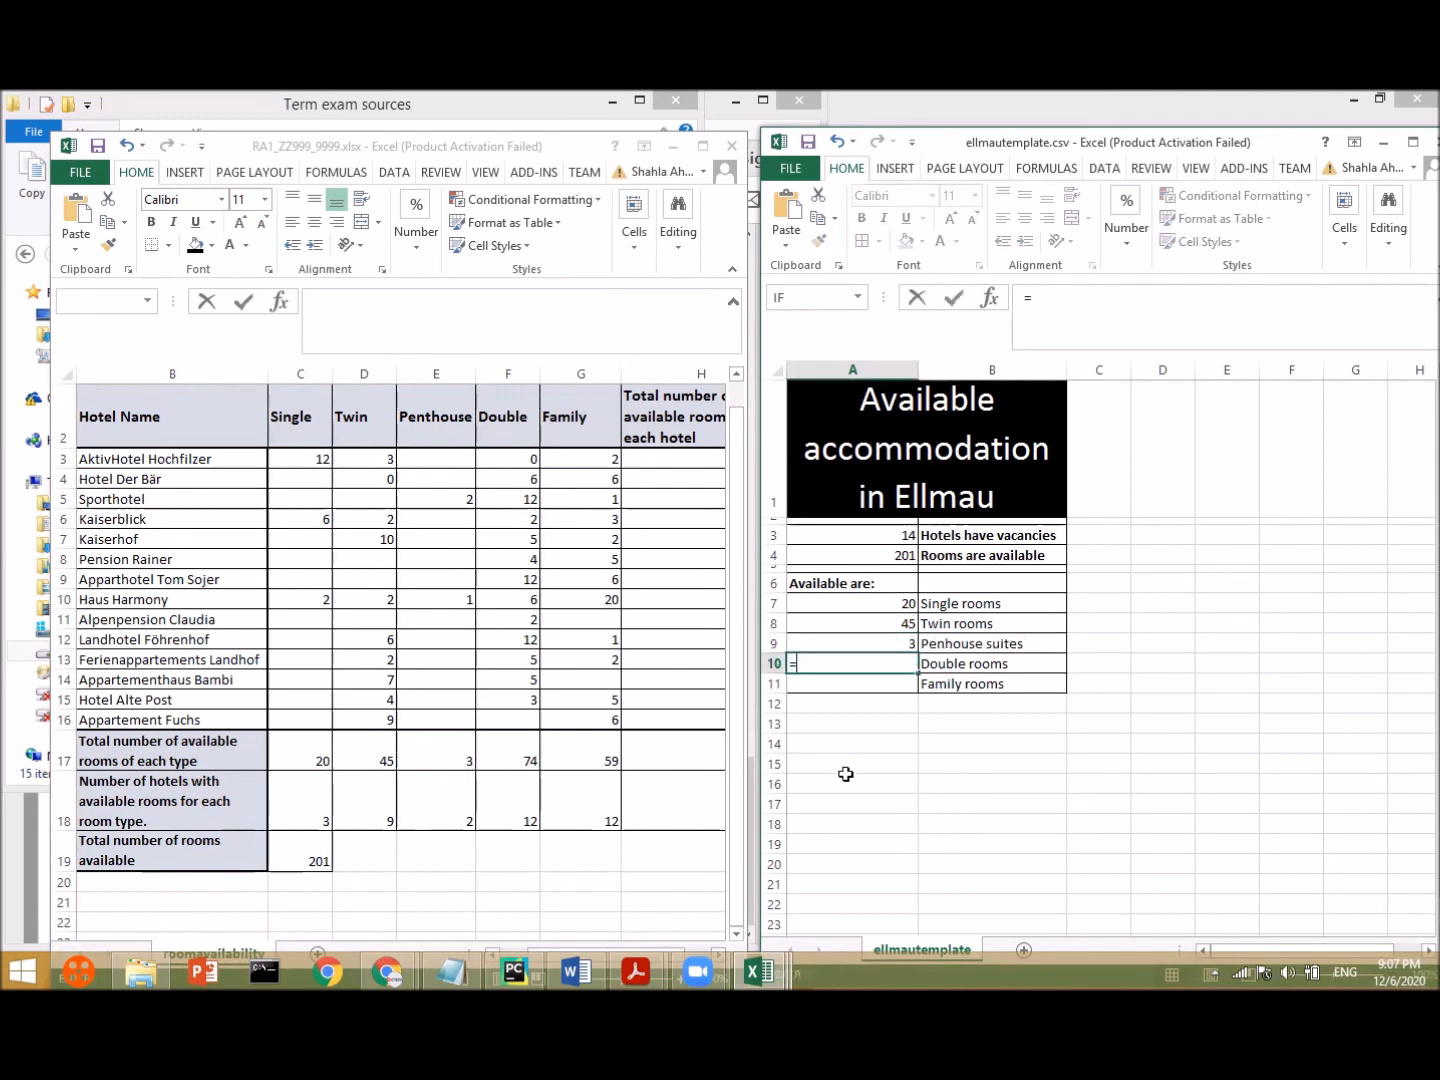
click(517, 742)
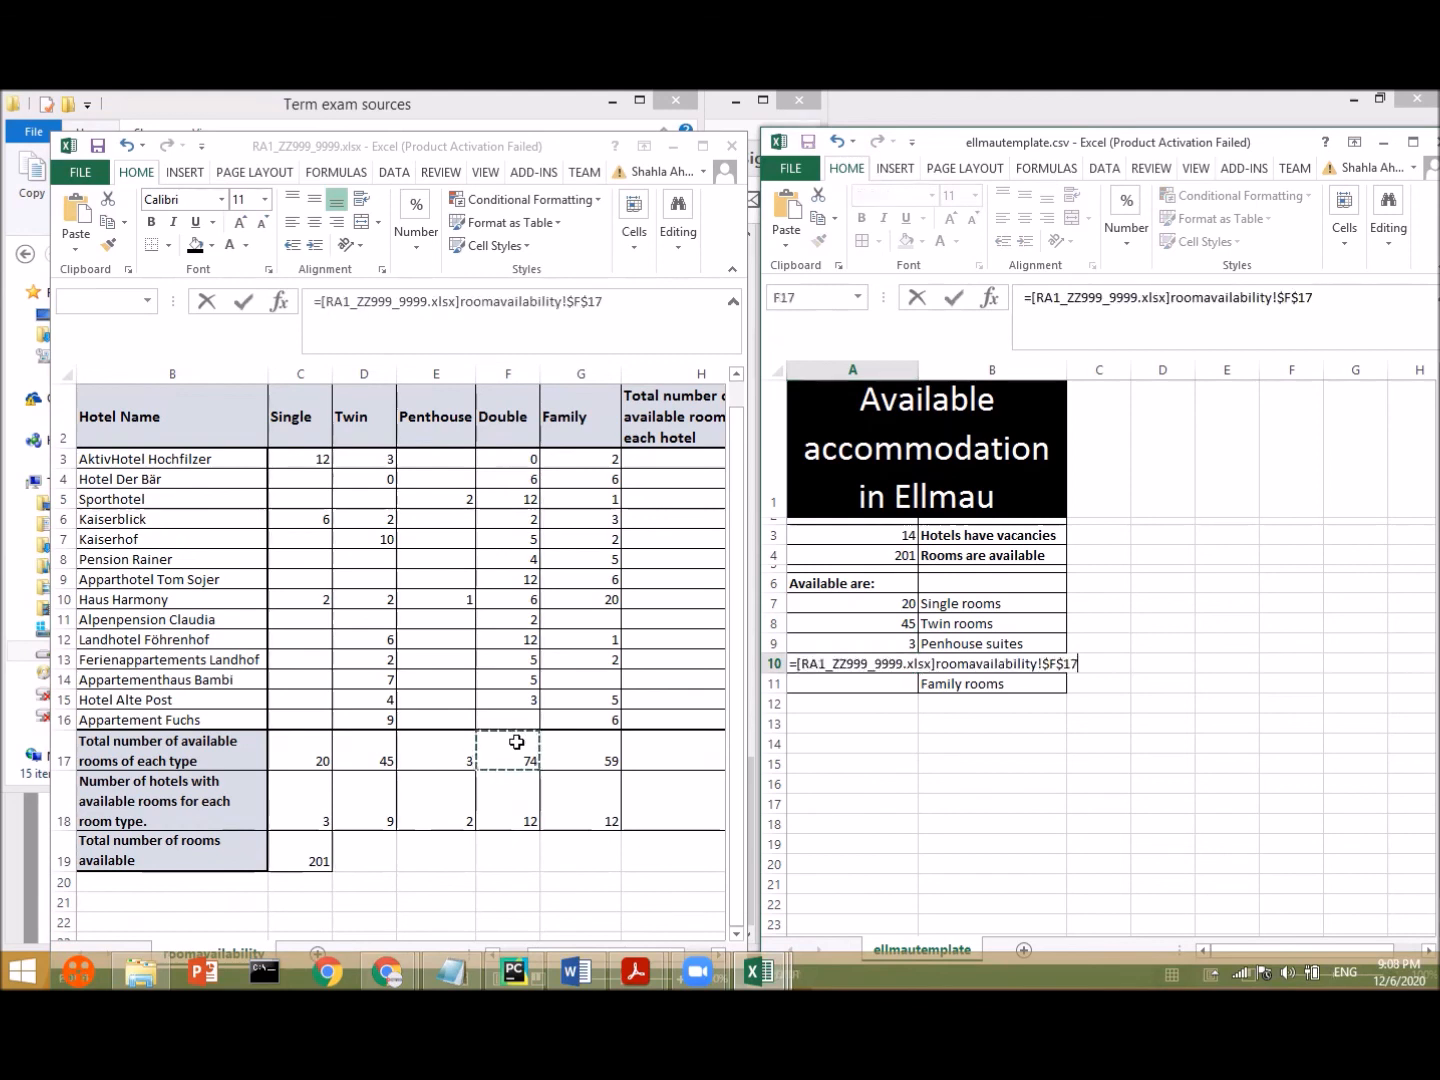
key(Return)
text(=)
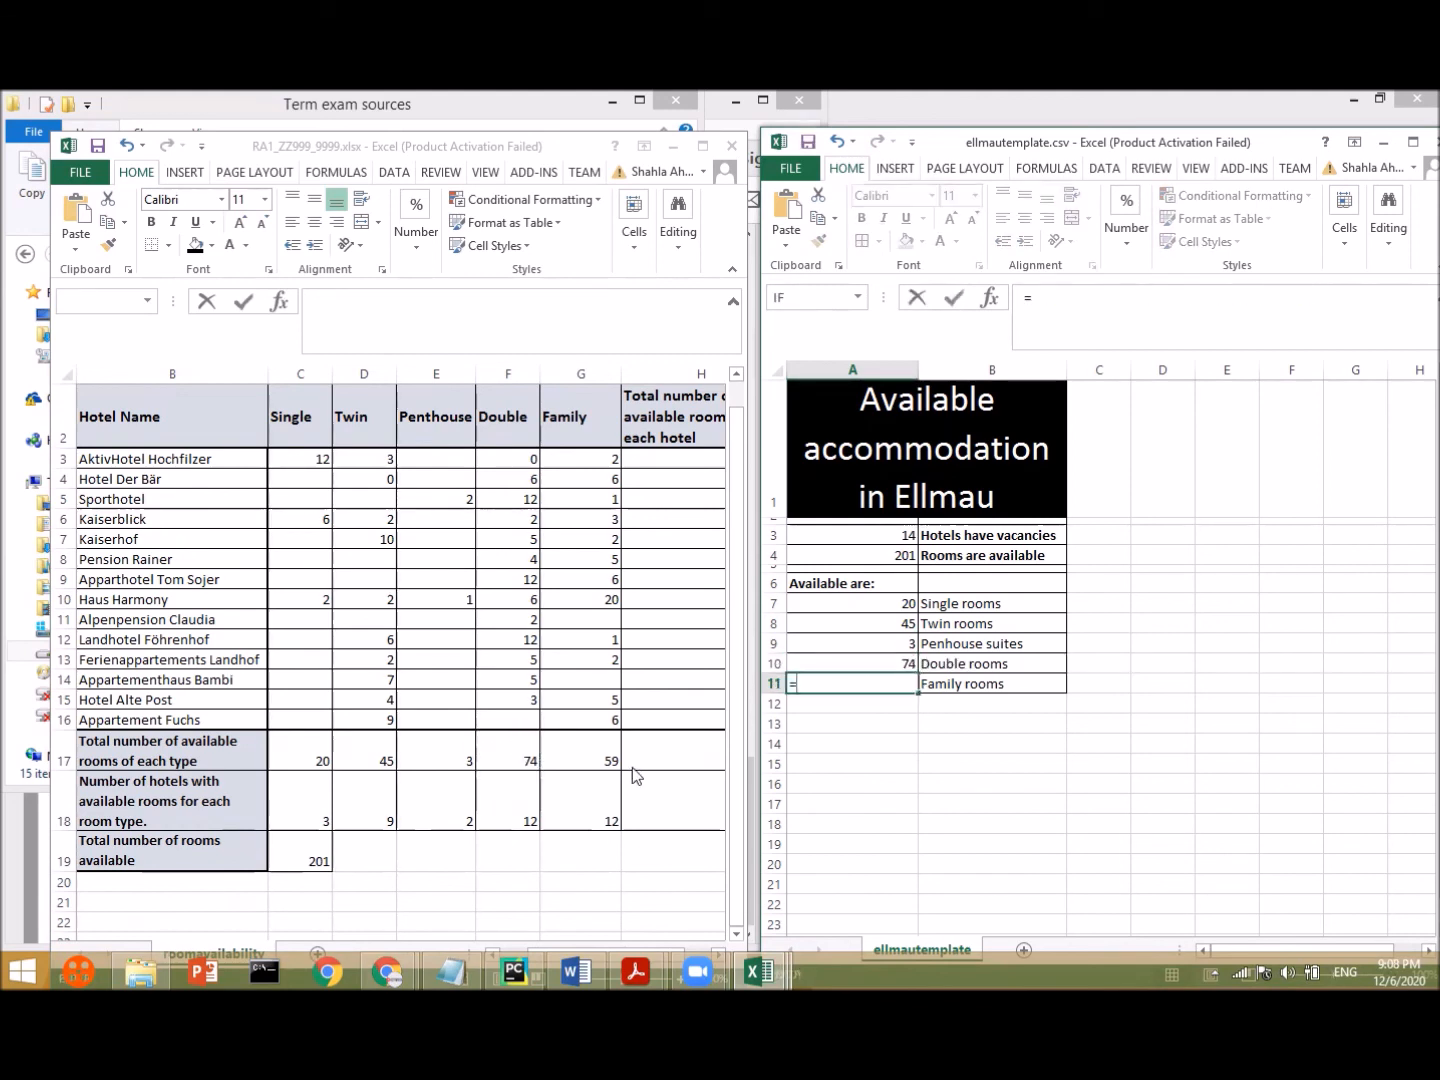
click(595, 758)
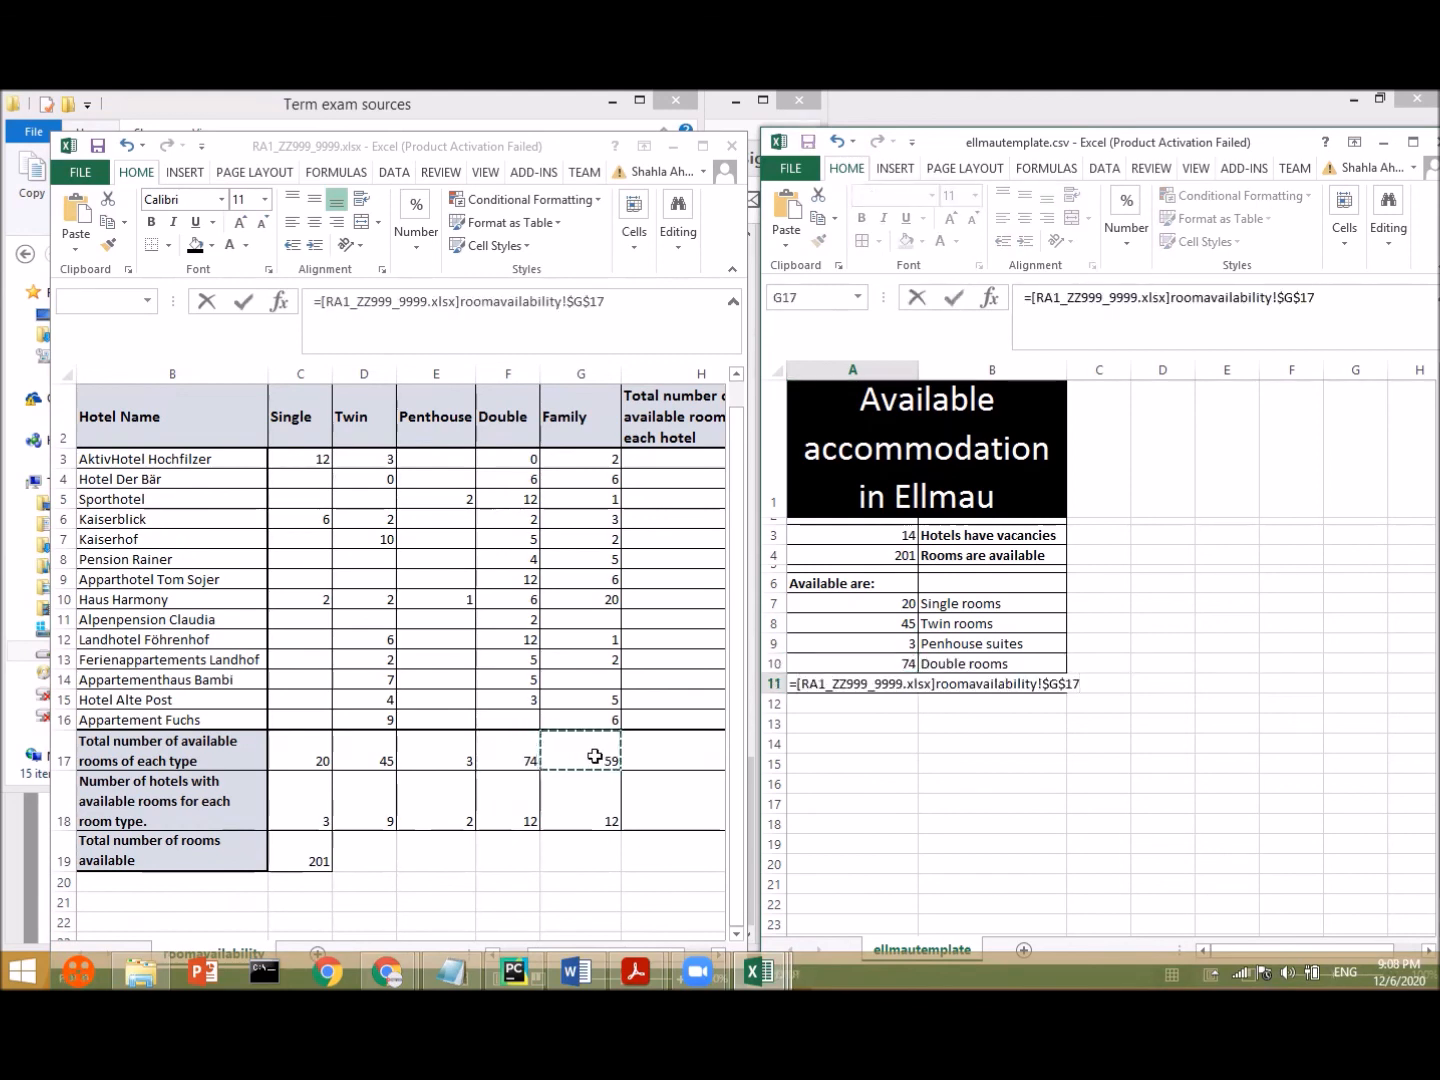
key(Return)
click(1013, 838)
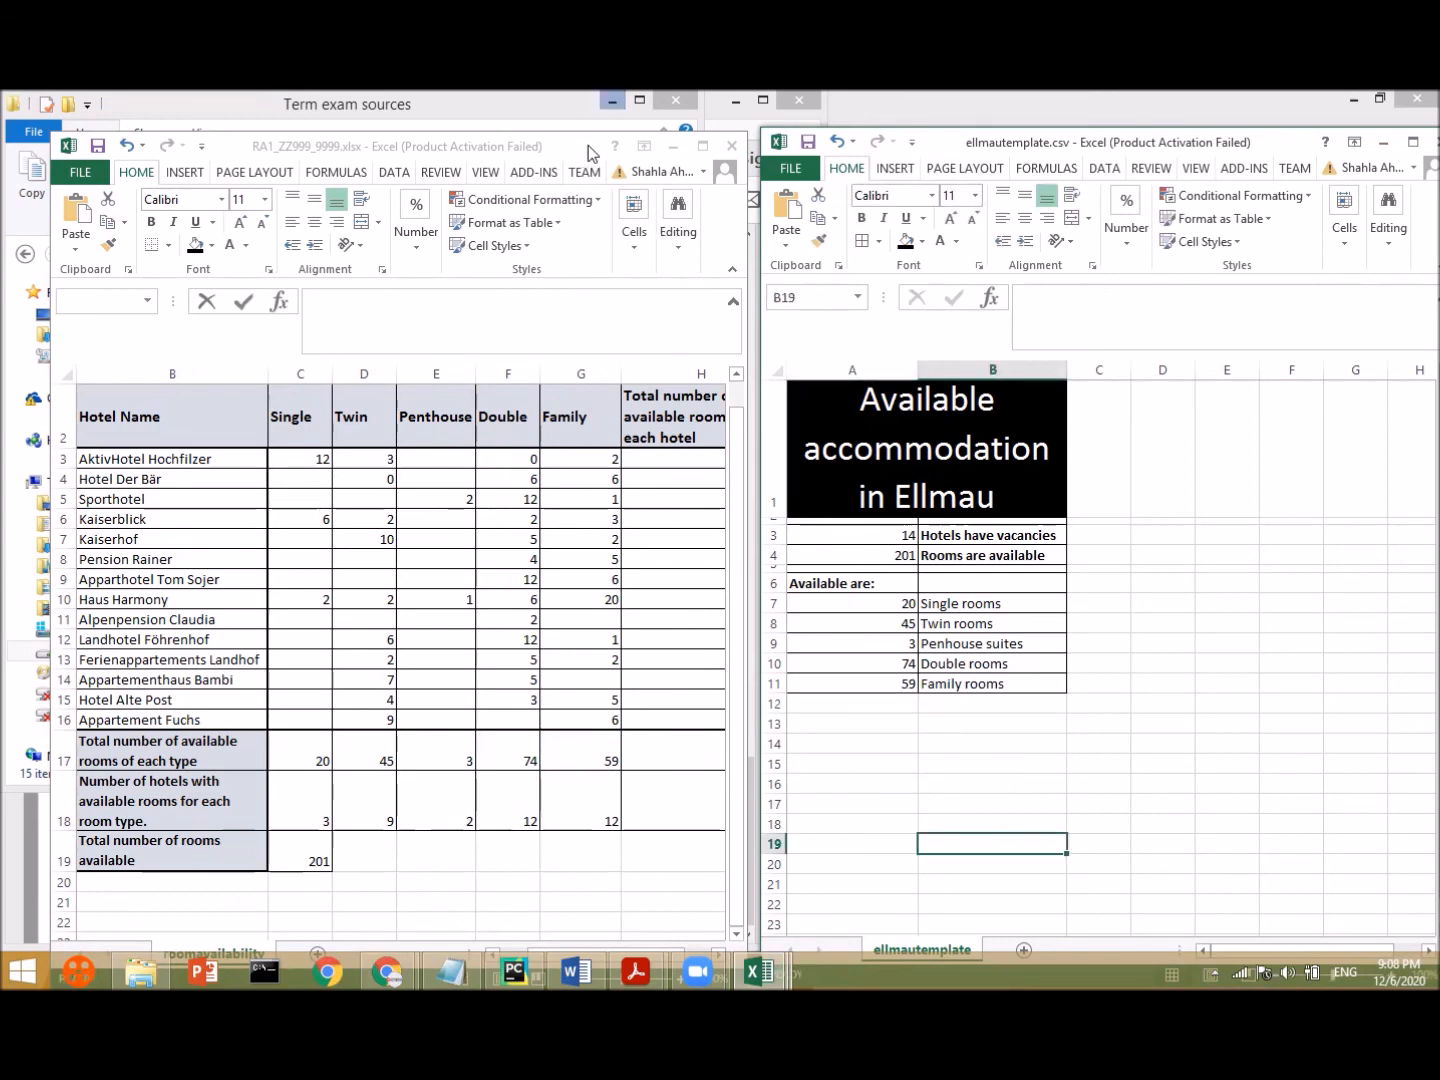
- Minimise the RA1_ZZ999_9999.xlsx and Term exam sources windows, and copy the file name Splash_ZZ999_9999 from the exam paper's Evidence 10 box
click(670, 150)
click(671, 148)
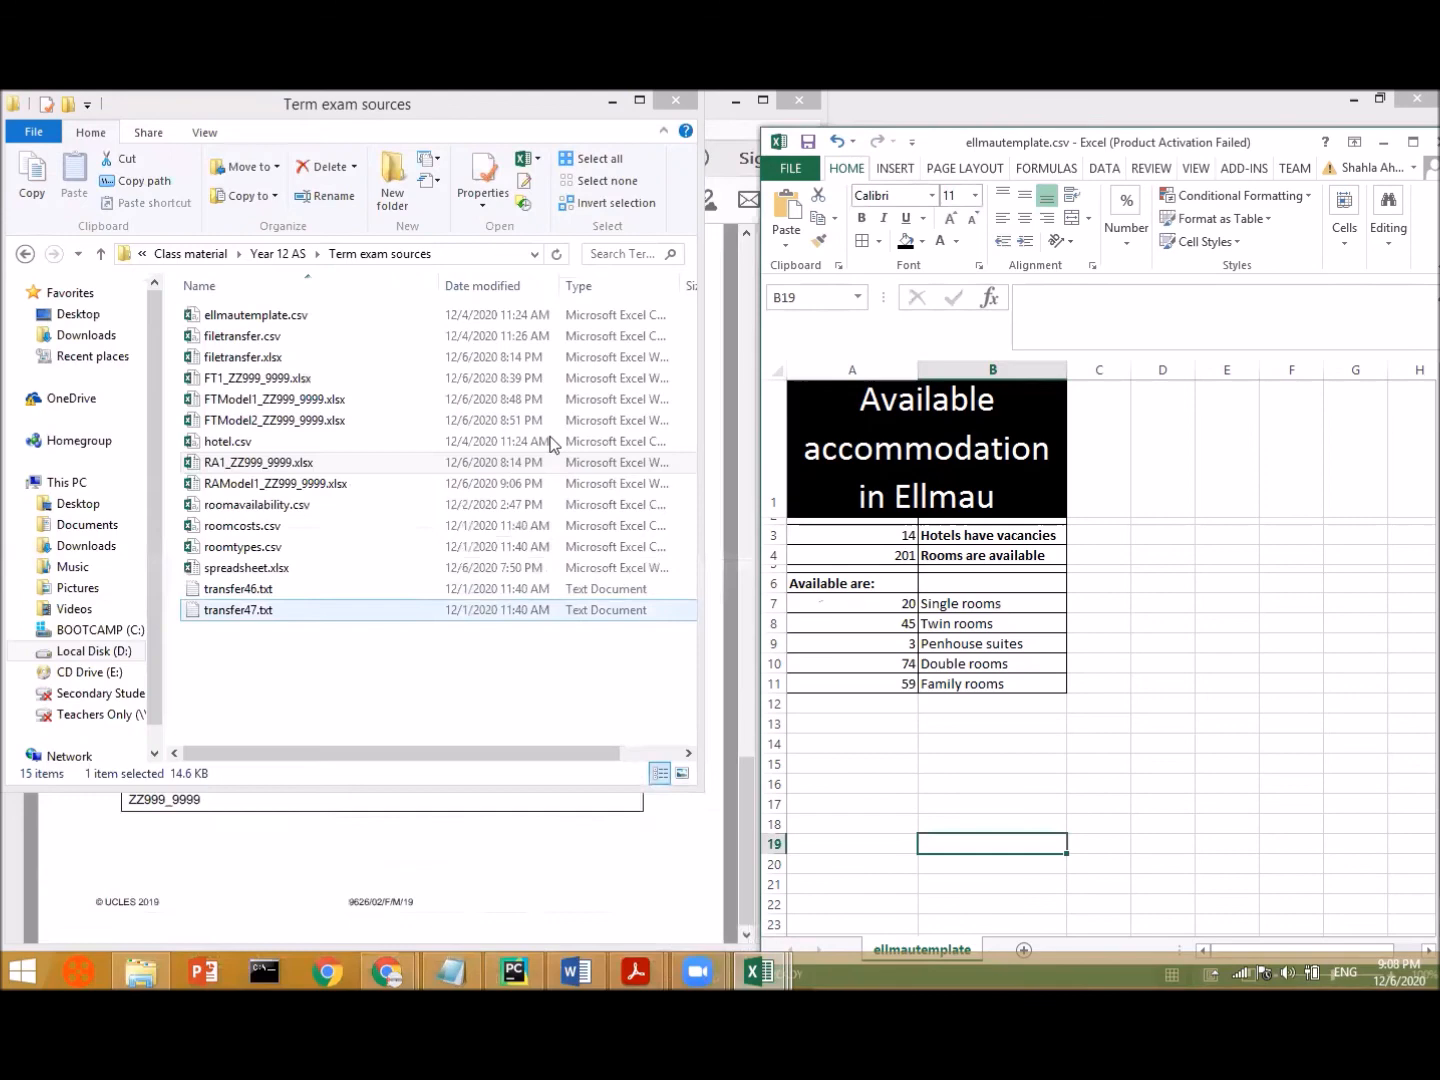
click(612, 100)
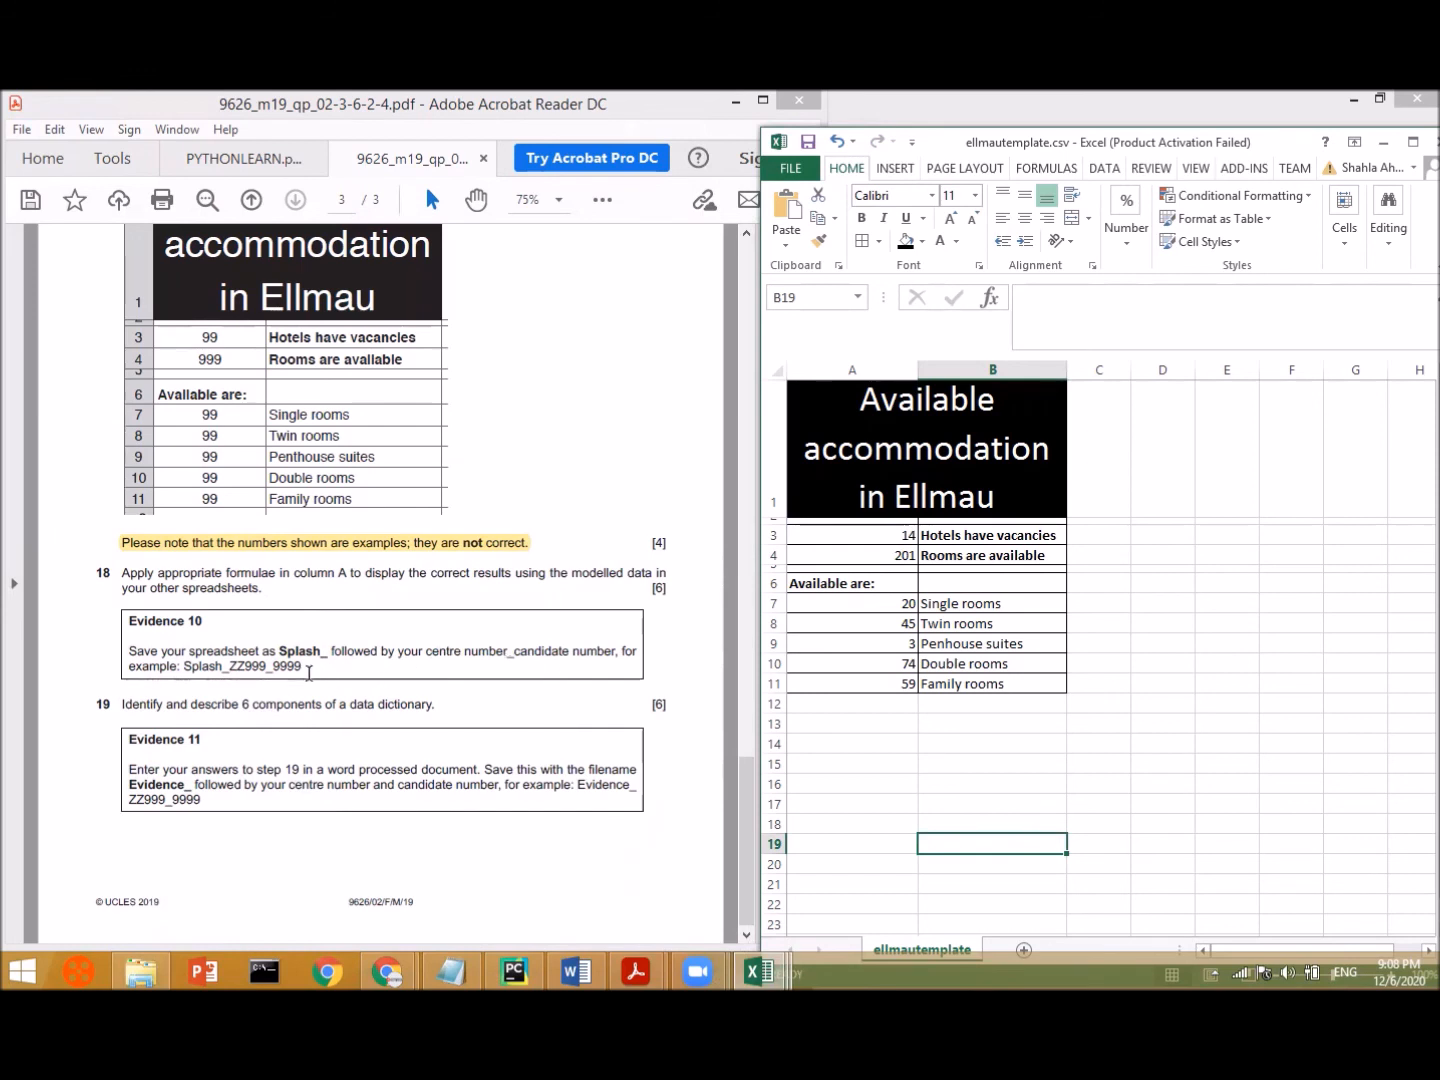
double_click(190, 665)
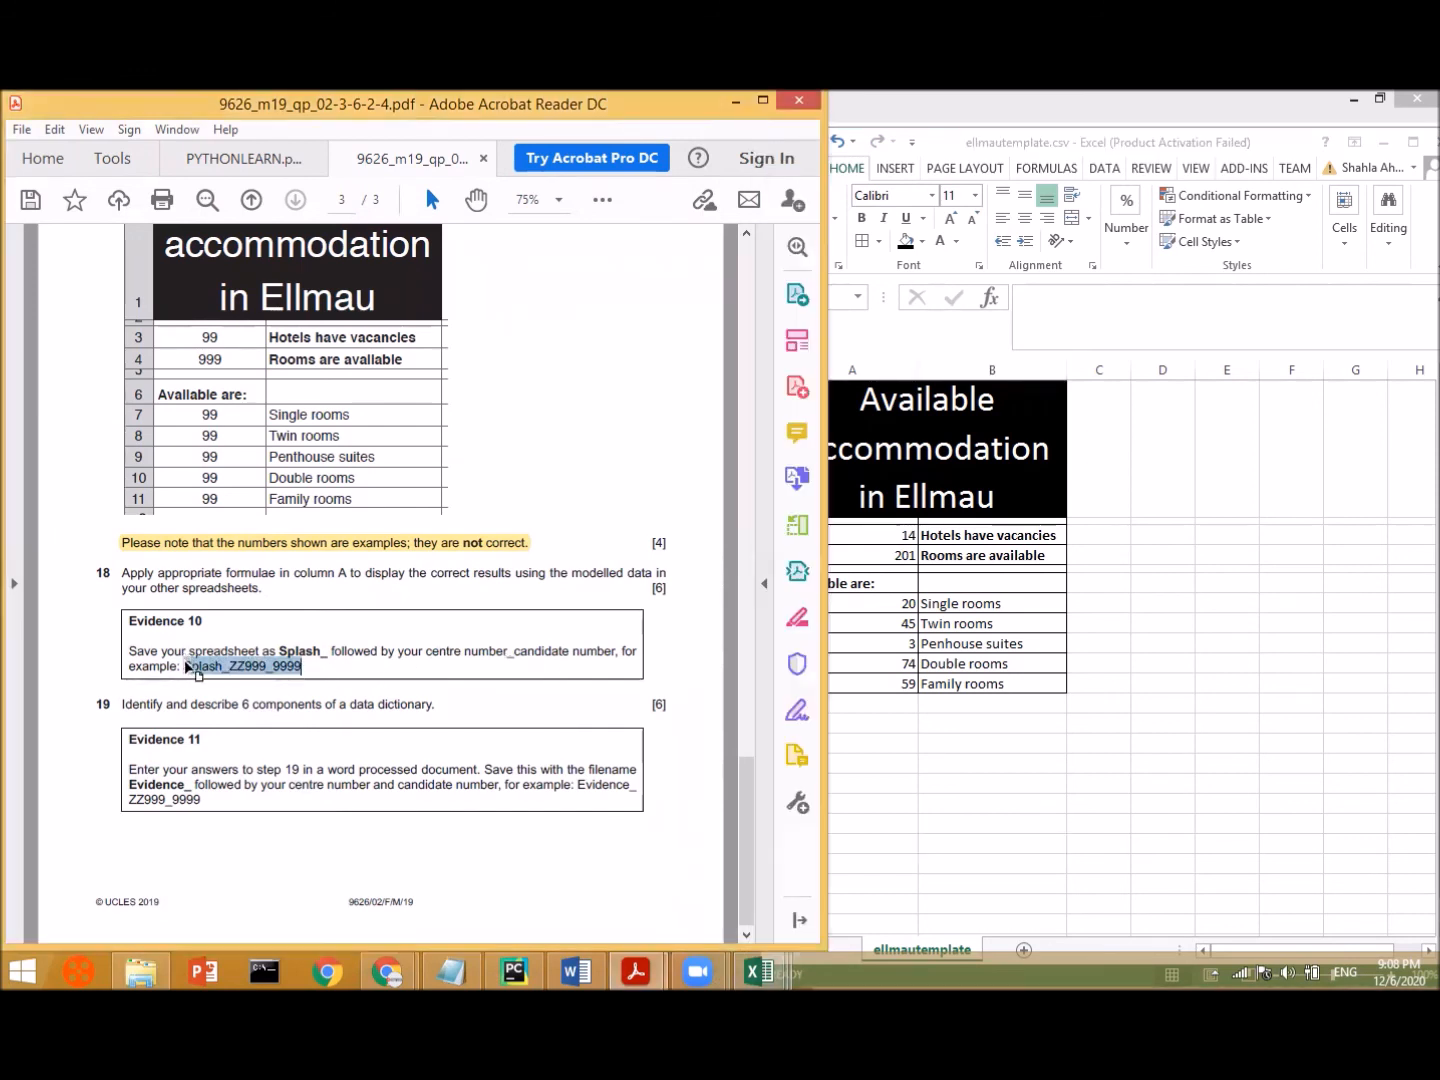
click(1057, 626)
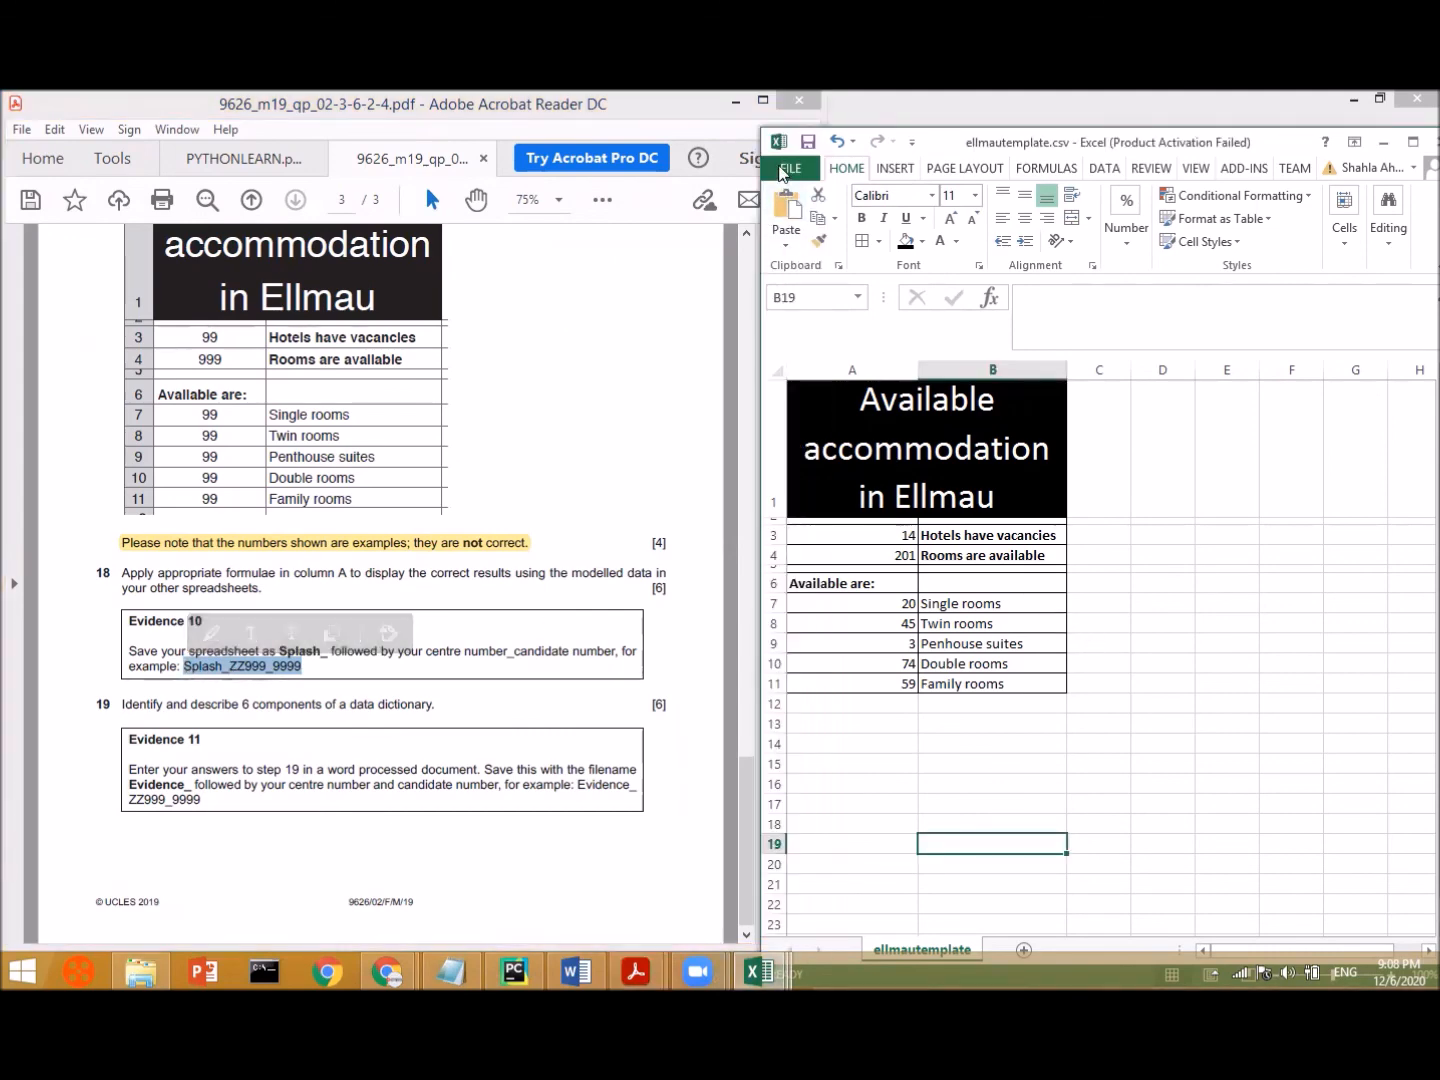
- Save the splash screen spreadsheet as Splash_ZZ999_9999.xlsx in the Term exam sources folder, using the Excel Workbook format
click(775, 167)
click(807, 369)
click(1319, 347)
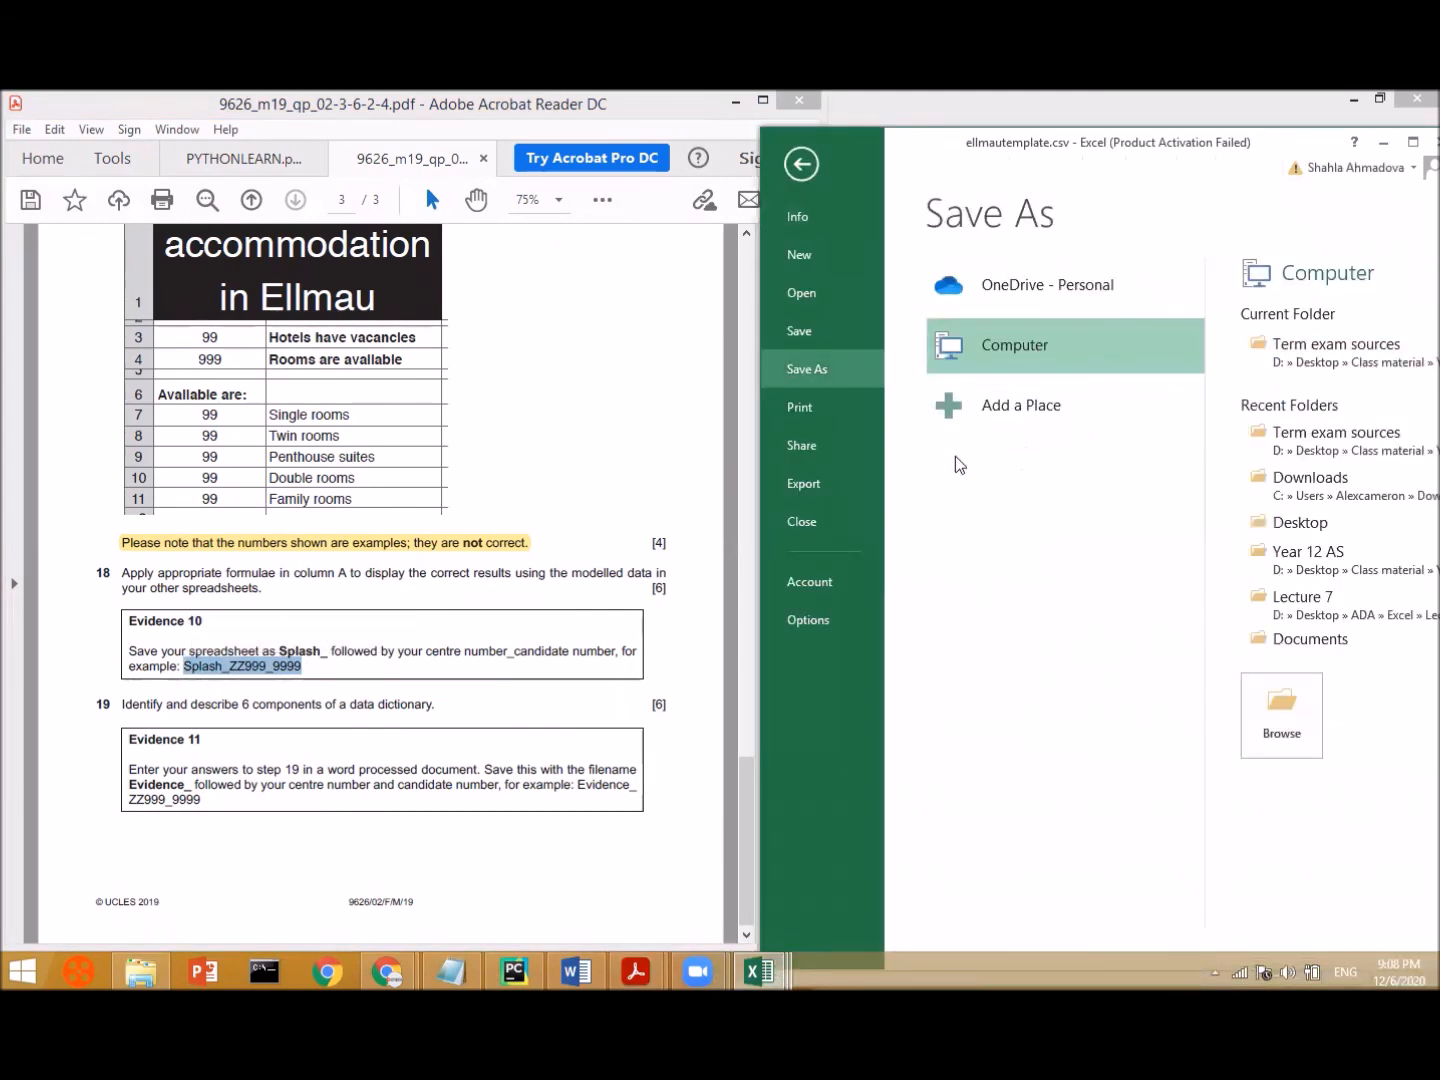
click(943, 469)
key(BackSpace)
key(BackSpace)
key(BackSpace)
key(BackSpace)
key(BackSpace)
key(BackSpace)
key(BackSpace)
key(BackSpace)
key(BackSpace)
key(BackSpace)
key(BackSpace)
key(ctrl+v)
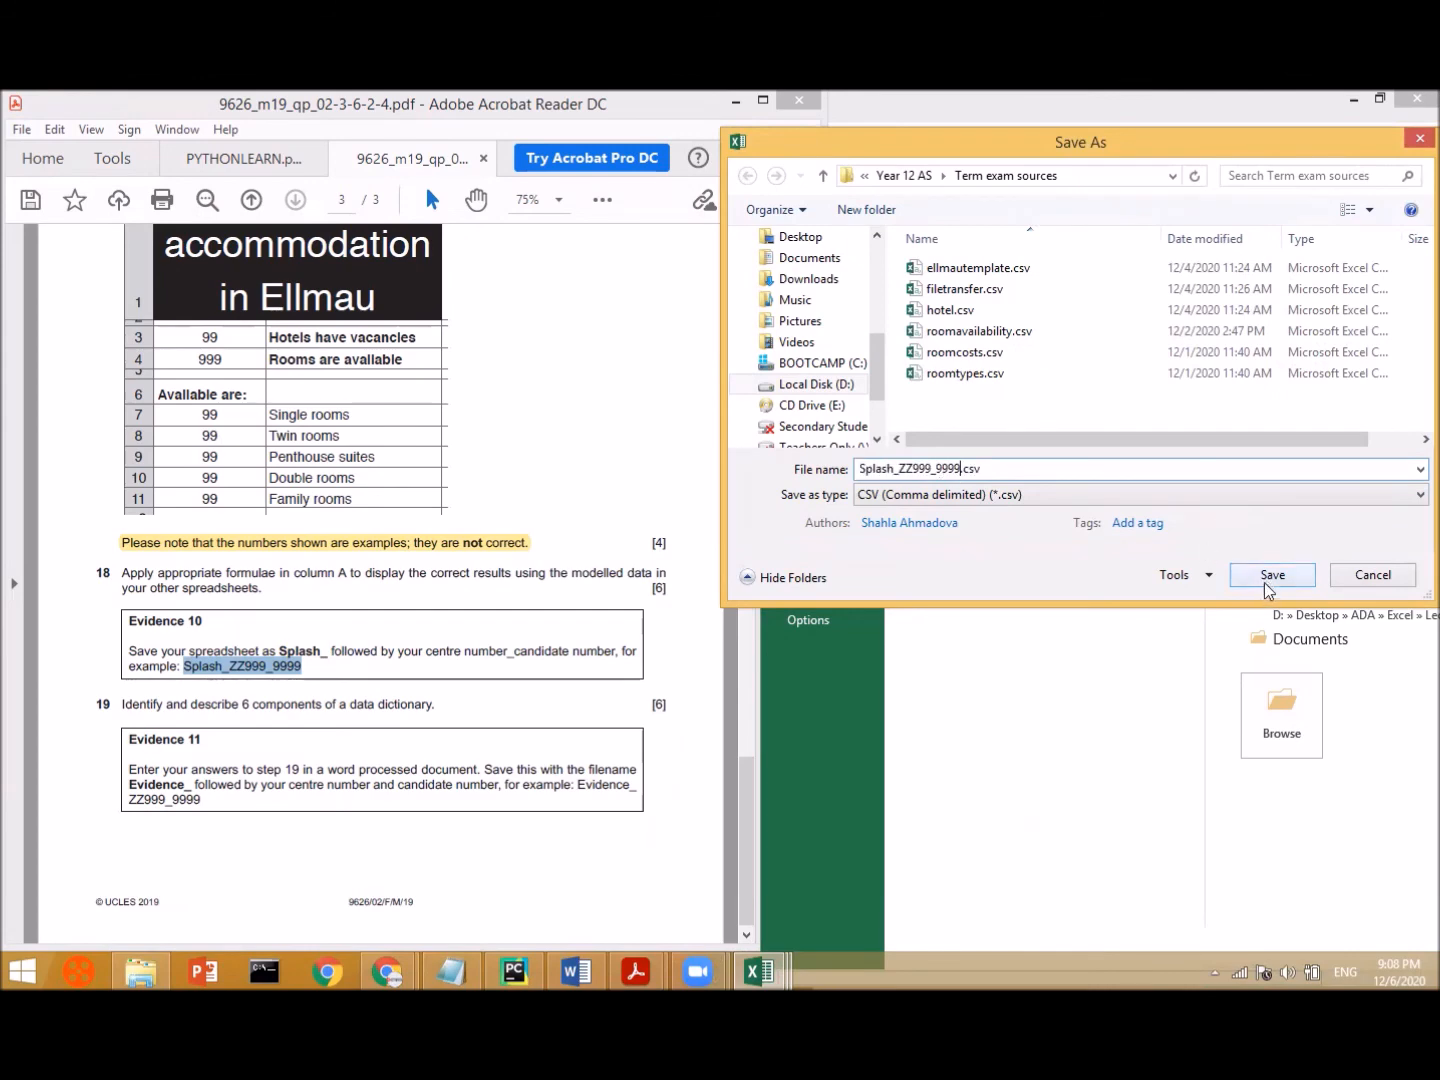
click(997, 494)
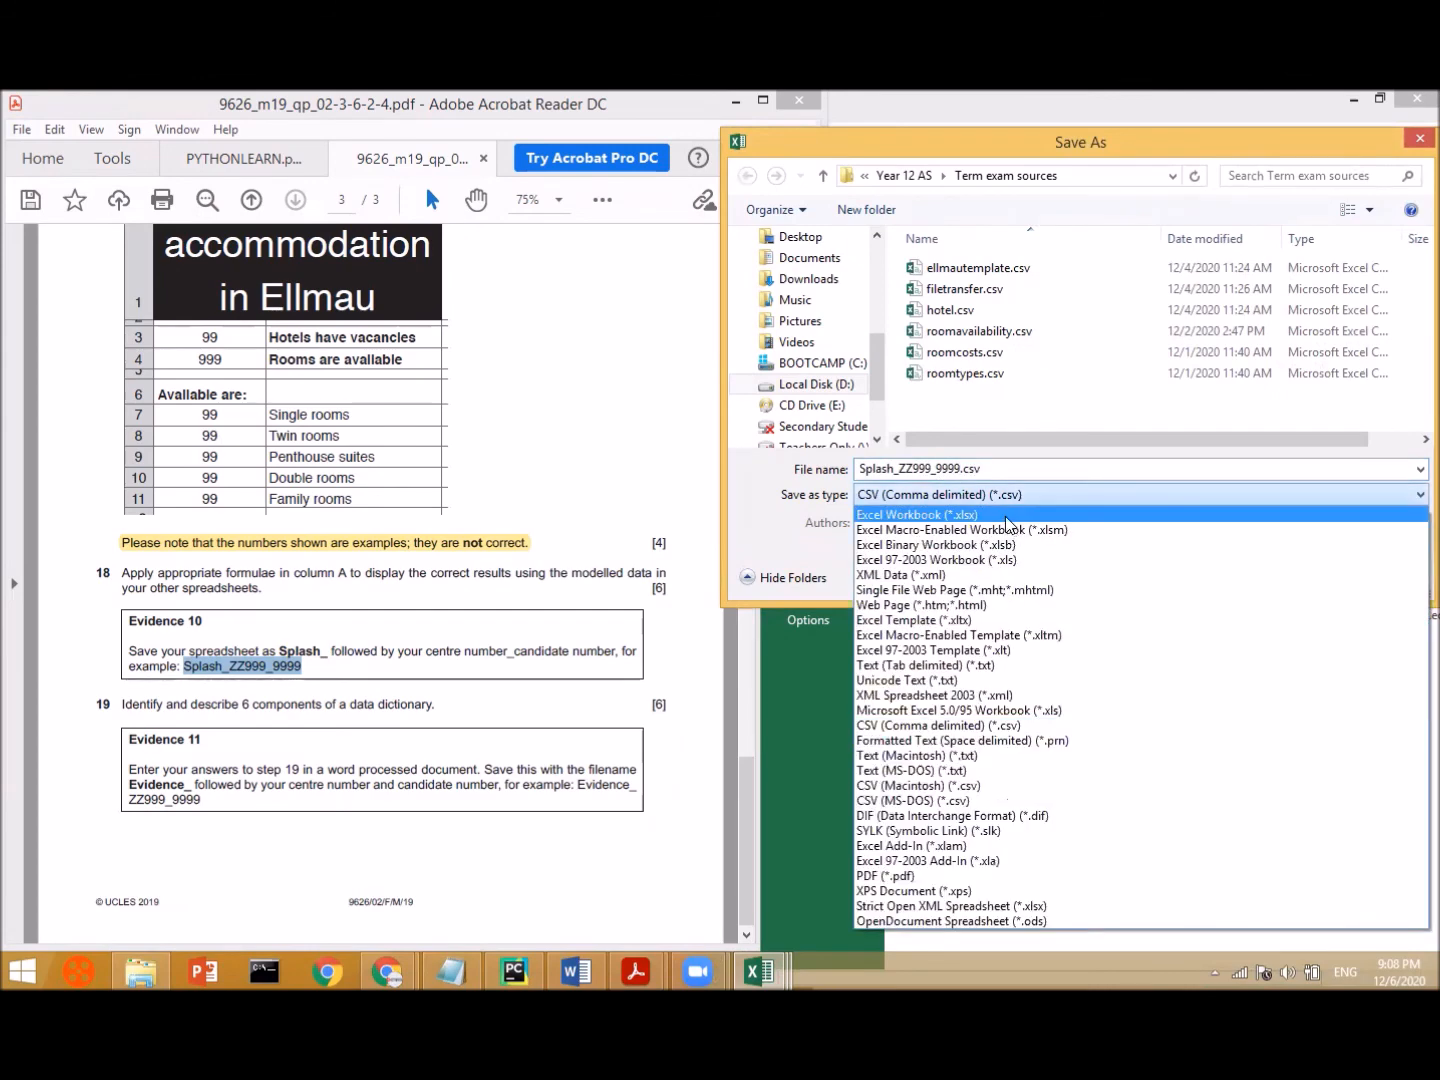
click(997, 509)
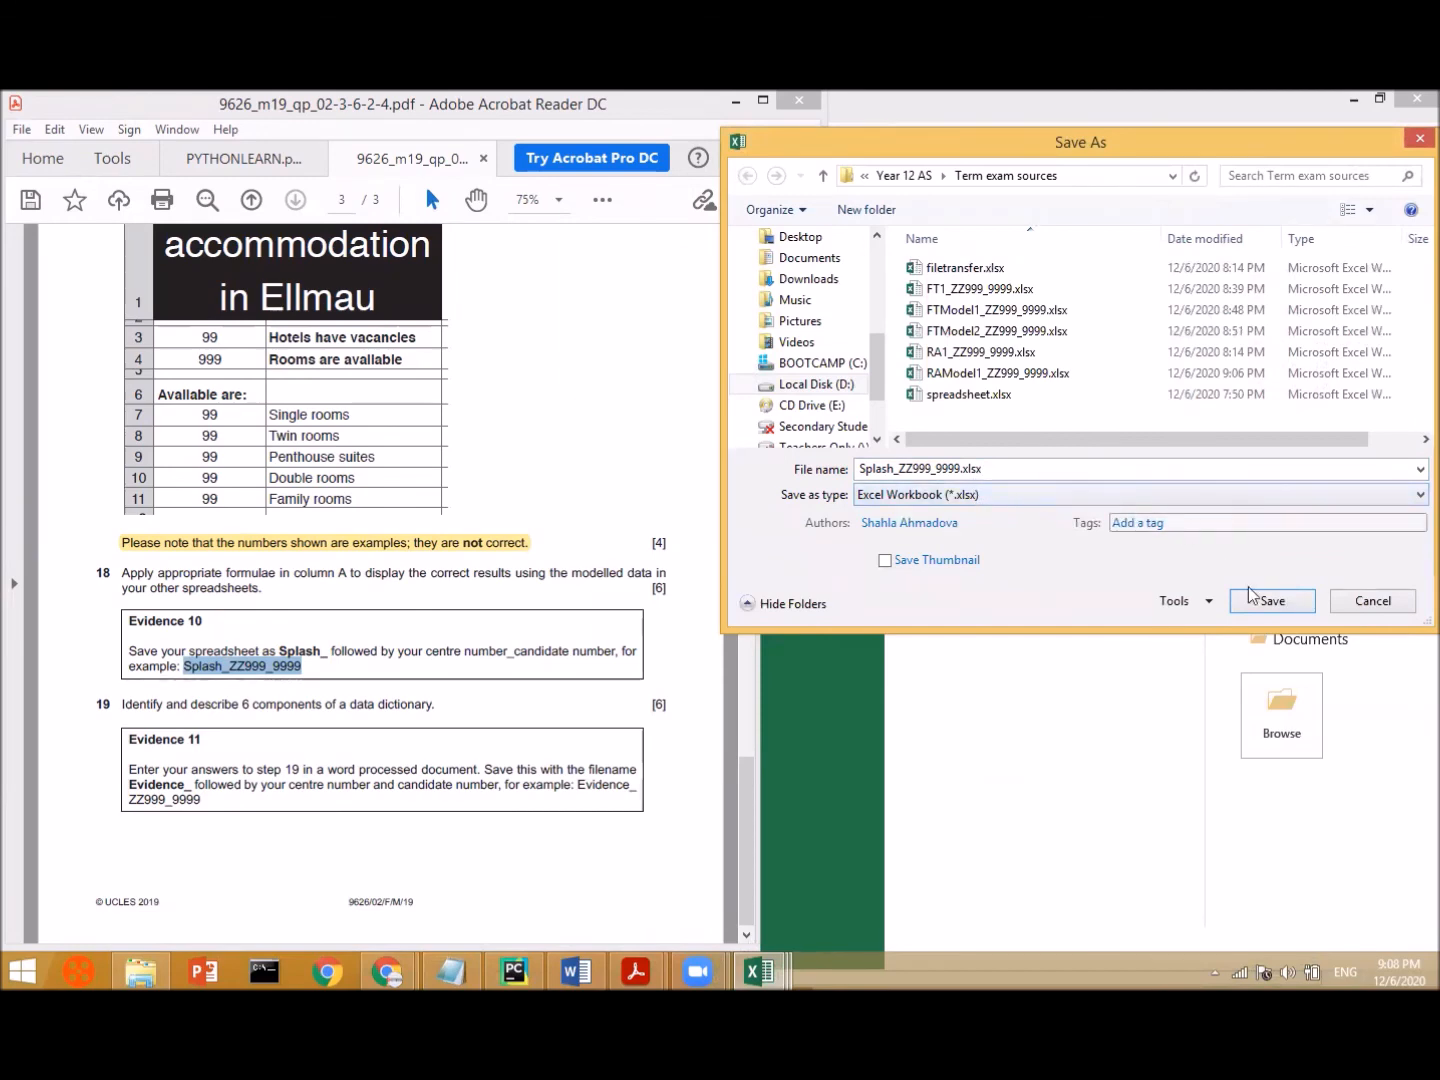
click(1282, 602)
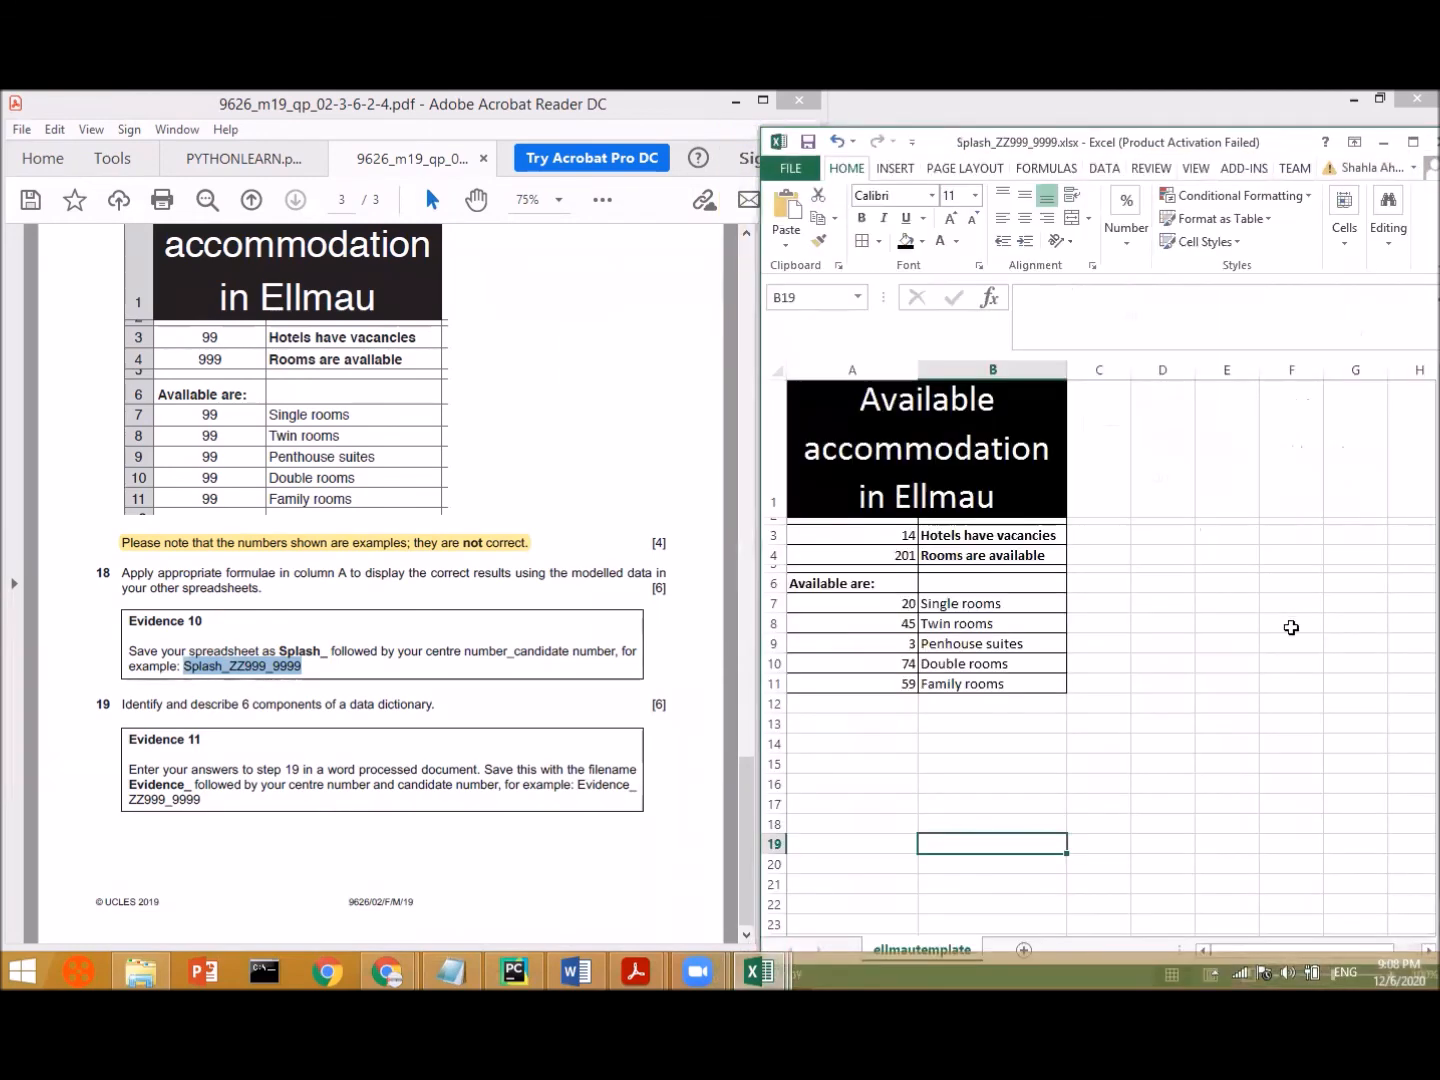
- Highlight question 18 and its Evidence 10 instructions in the exam paper
mouse_move(329, 661)
mouse_down()
mouse_move(239, 646)
mouse_move(187, 595)
mouse_up()
click(318, 680)
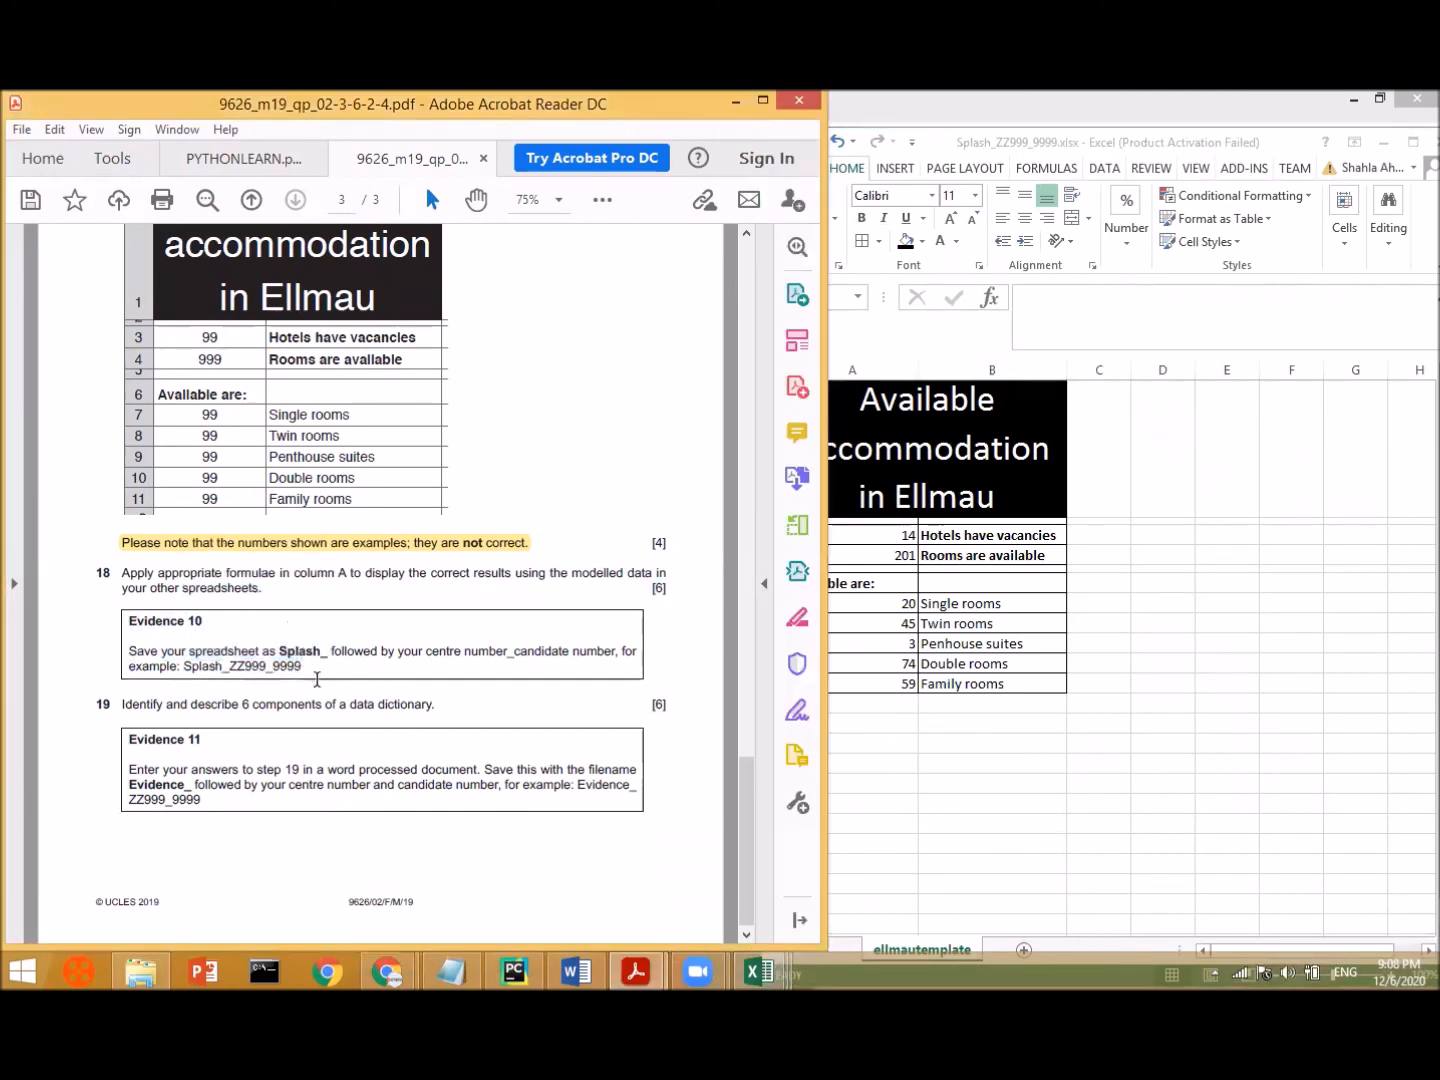
drag(300, 666, 100, 571)
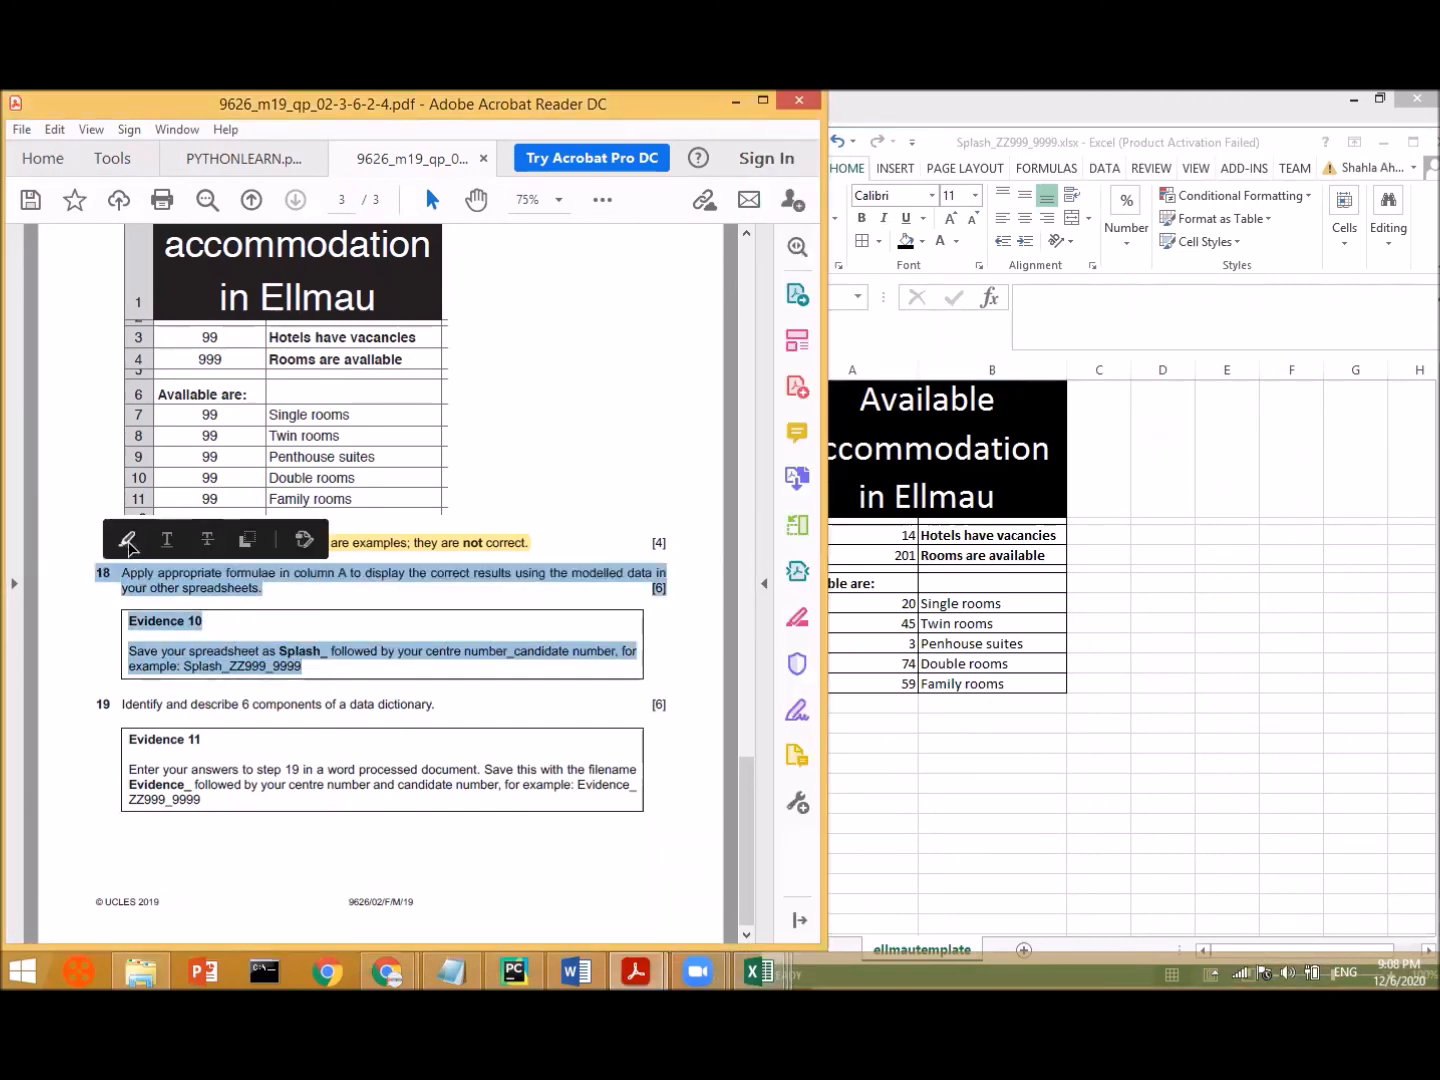
click(132, 542)
click(384, 668)
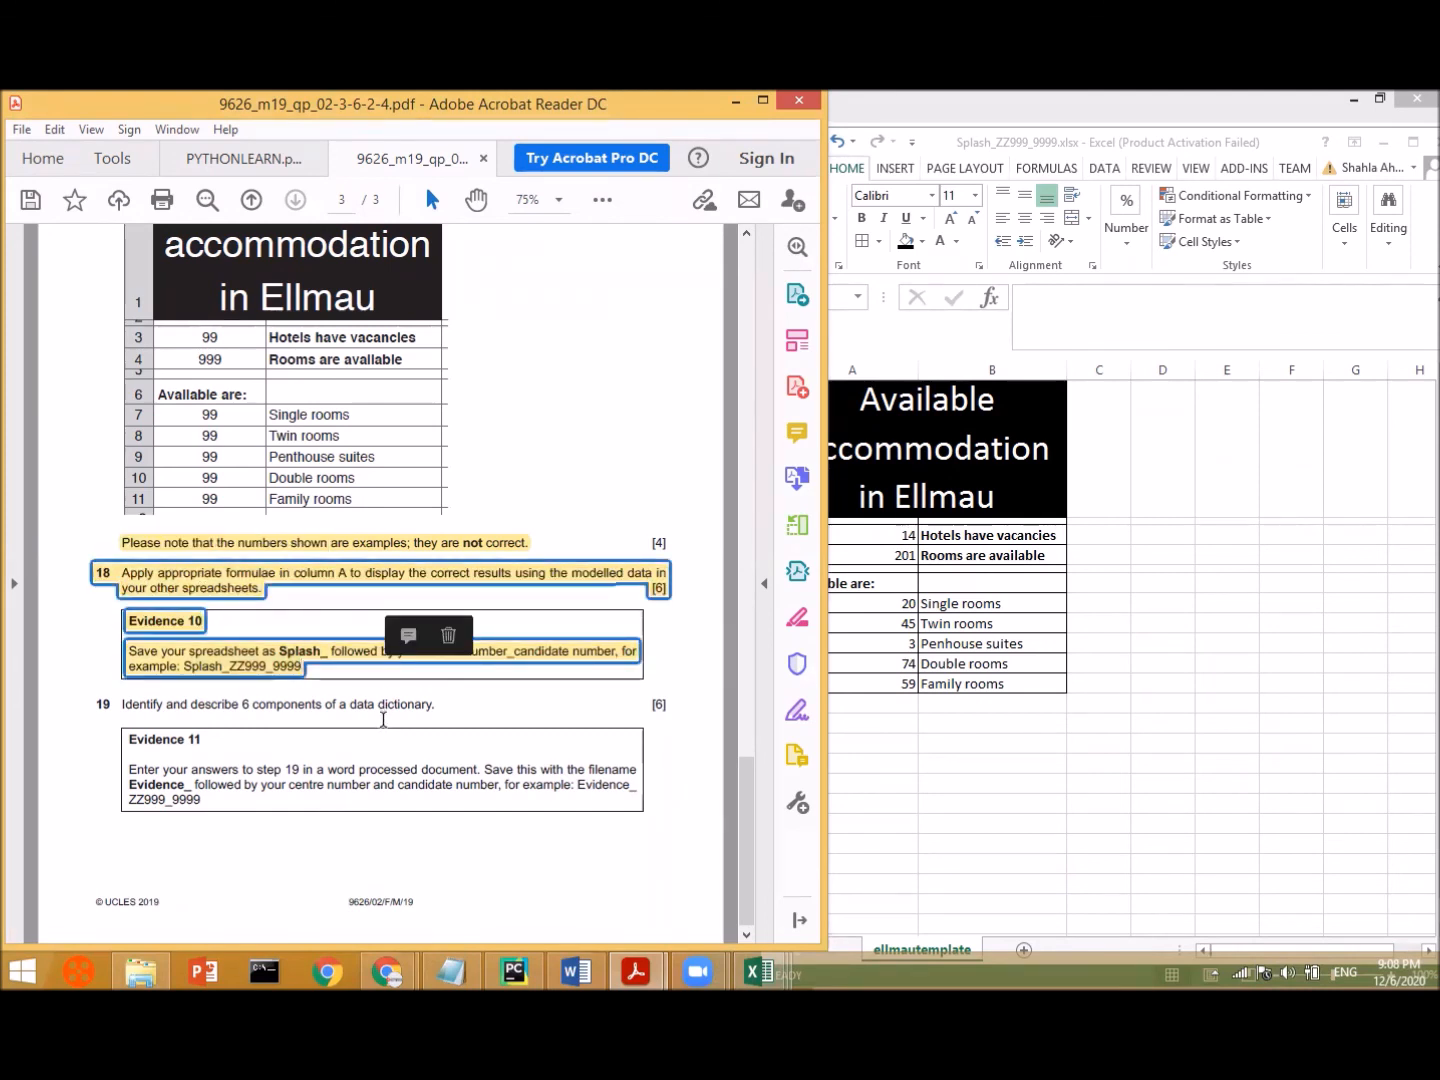
click(382, 720)
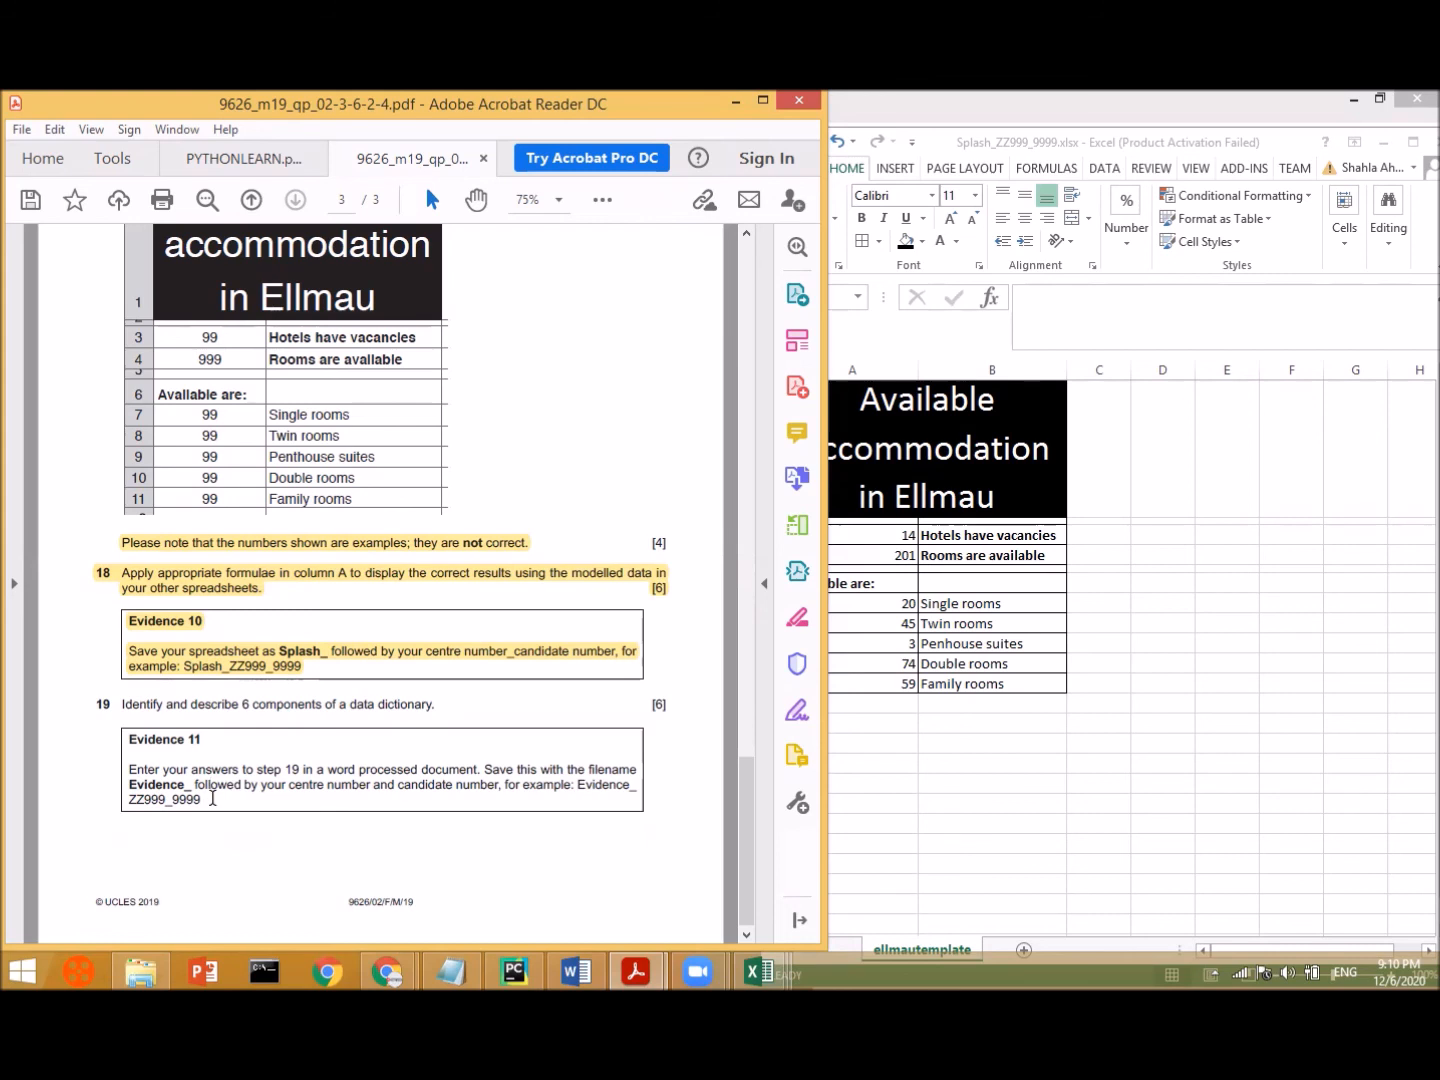
- Highlight question 19 and its Evidence 11 instructions in the exam paper, and return to the splash screen workbook
click(952, 629)
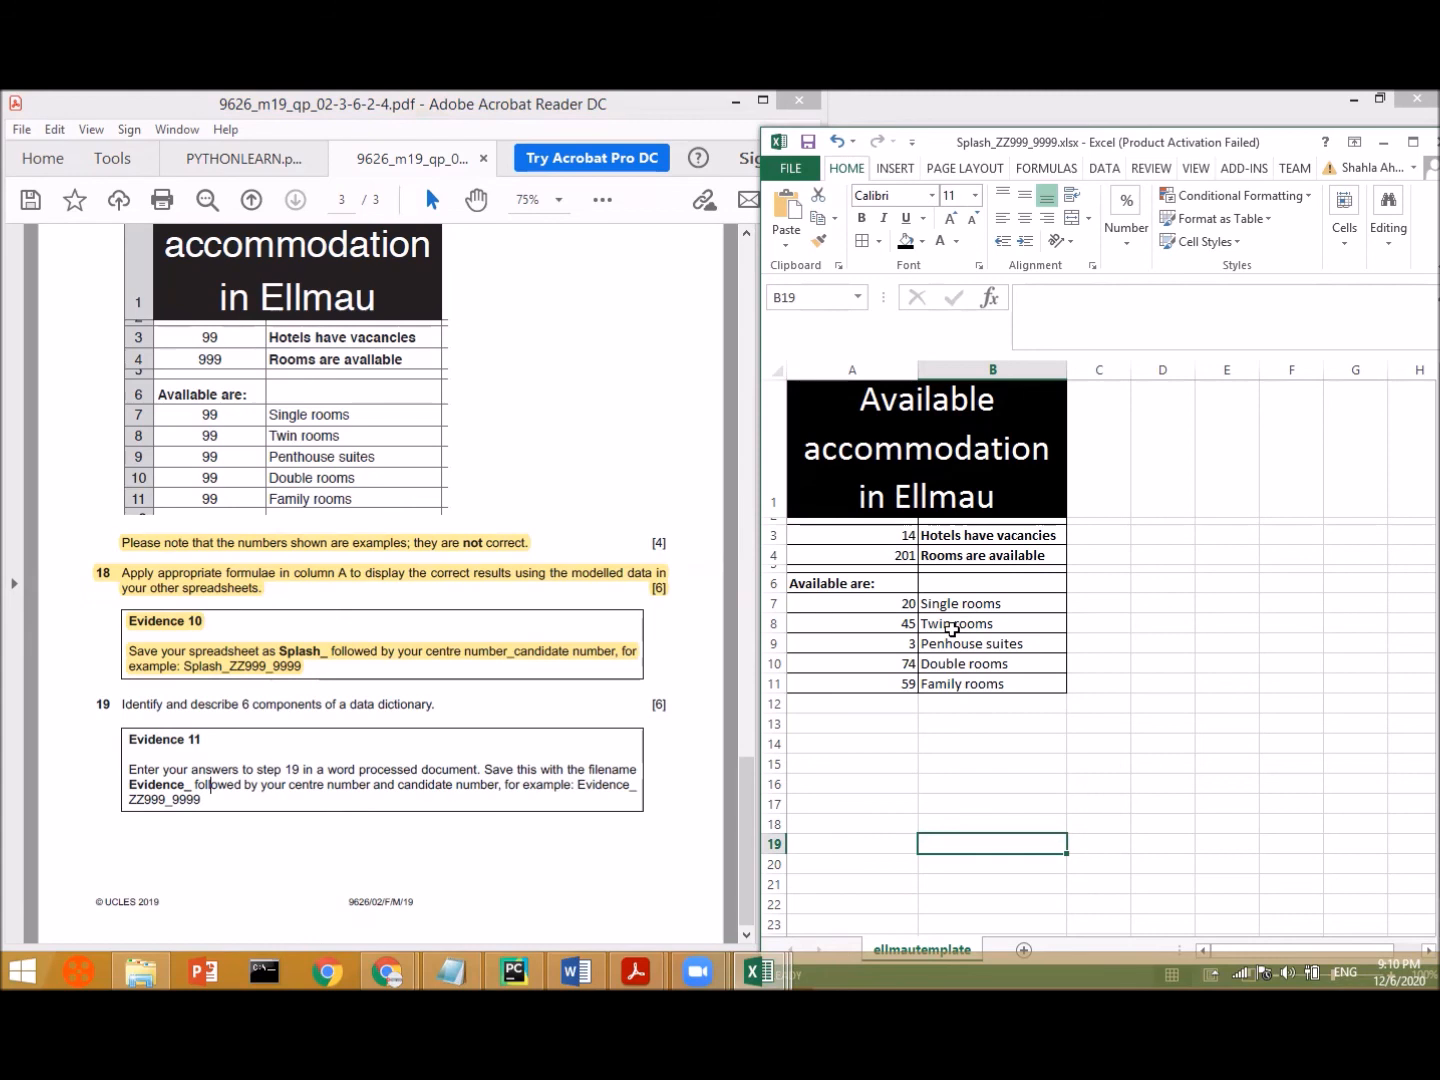
drag(203, 800, 155, 686)
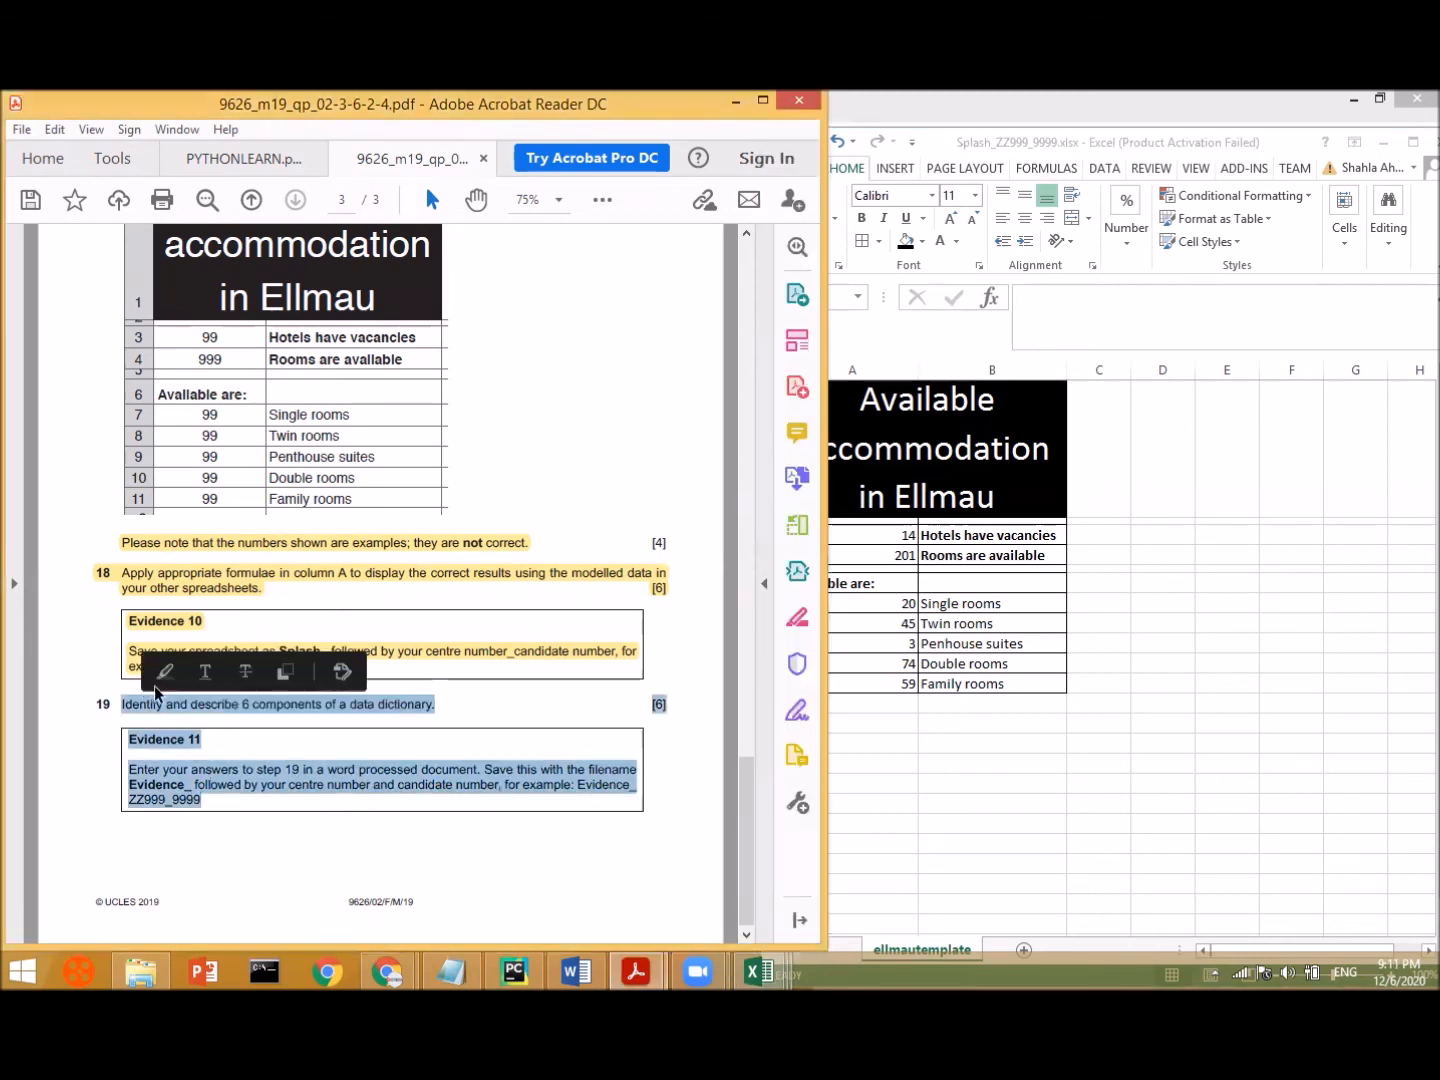
click(167, 671)
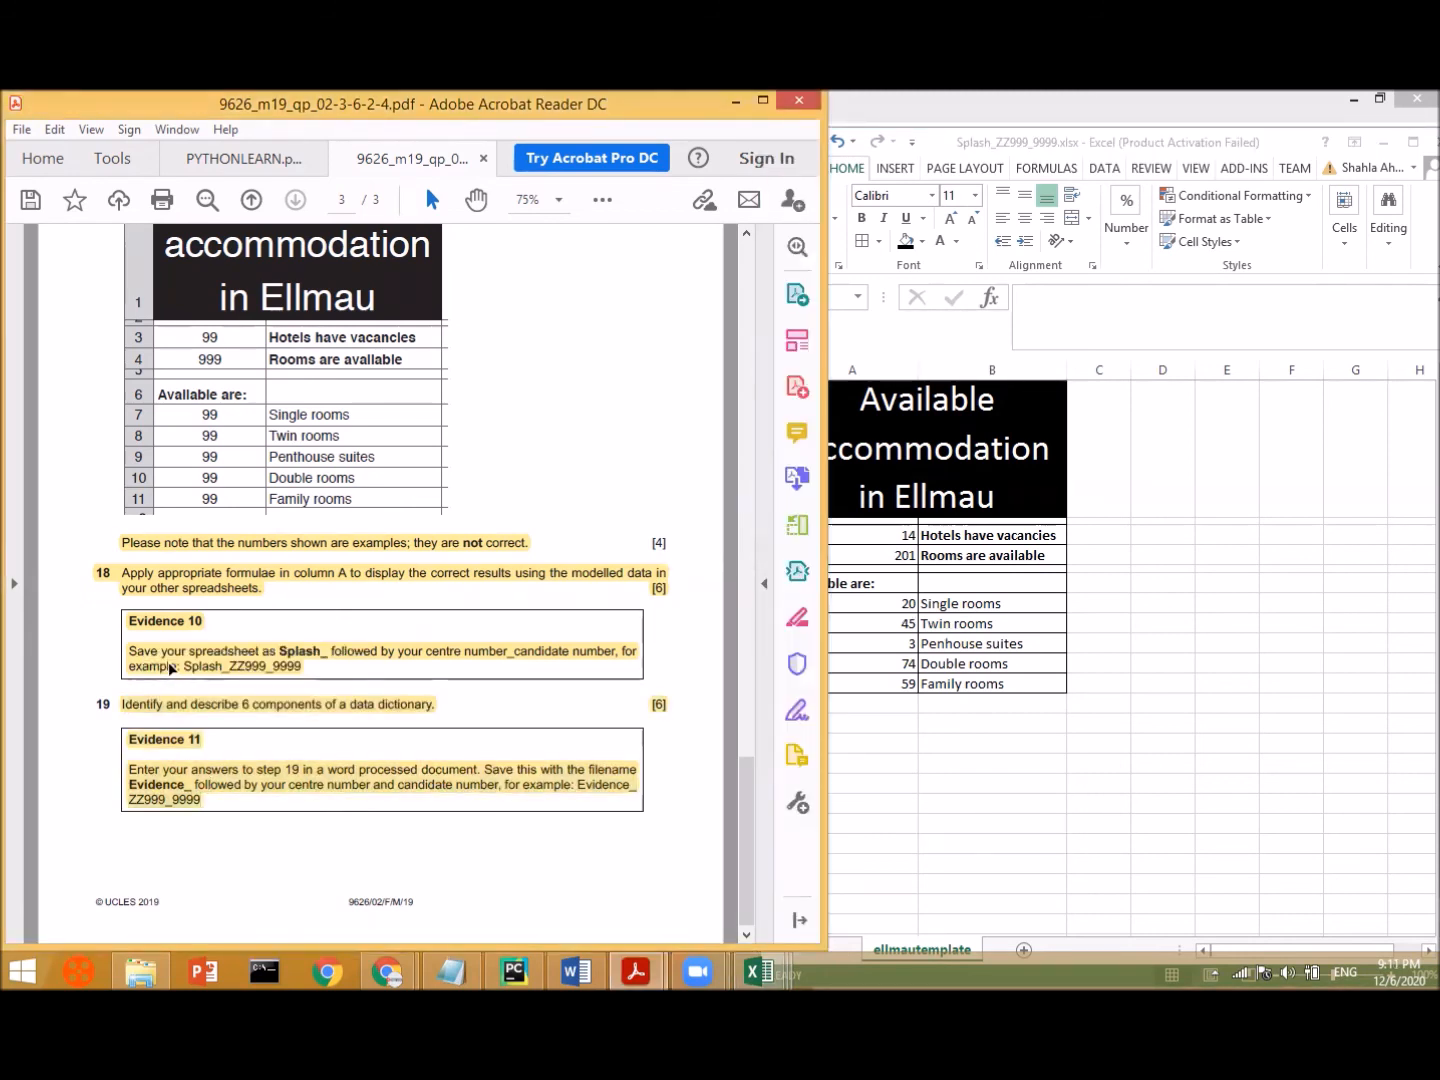
click(996, 718)
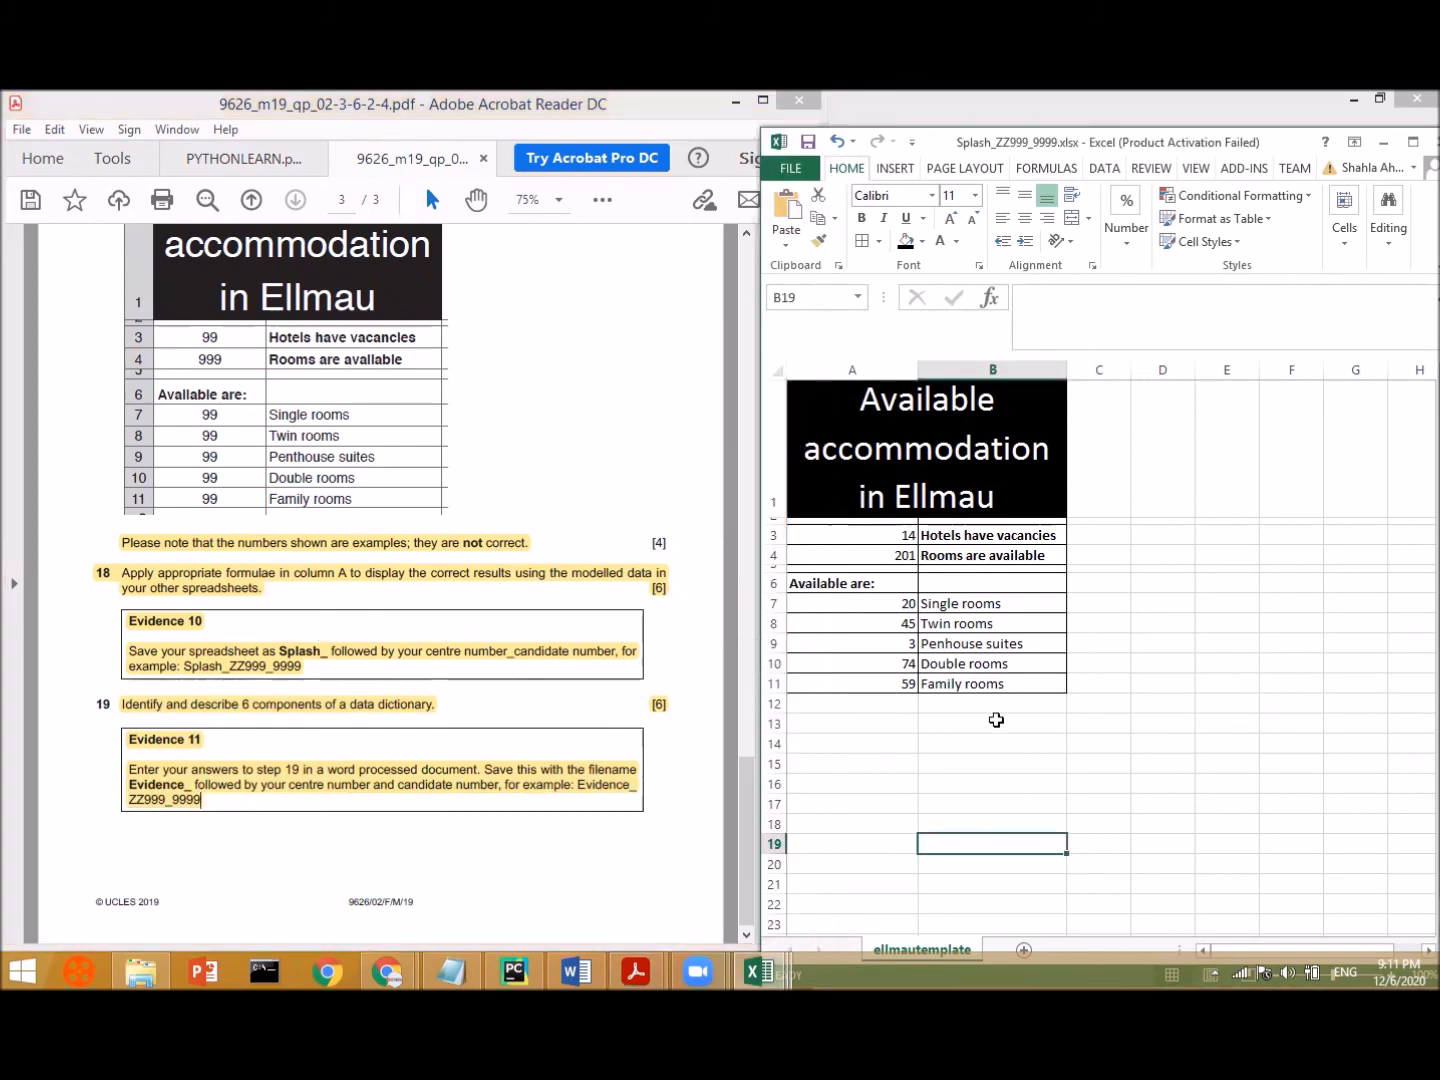